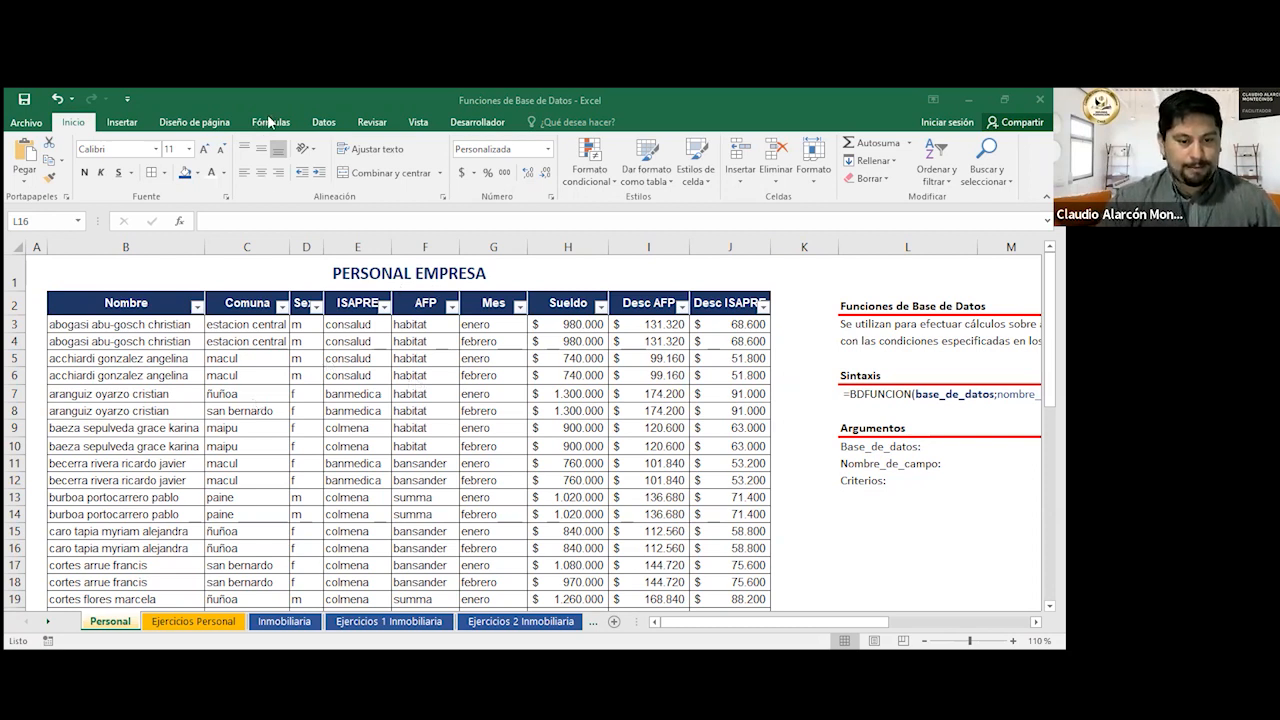
# Delete all the workbook's defined names, from Criterio1 to ValorOperacion, in the Name Manager.
pyautogui.click(268, 131)
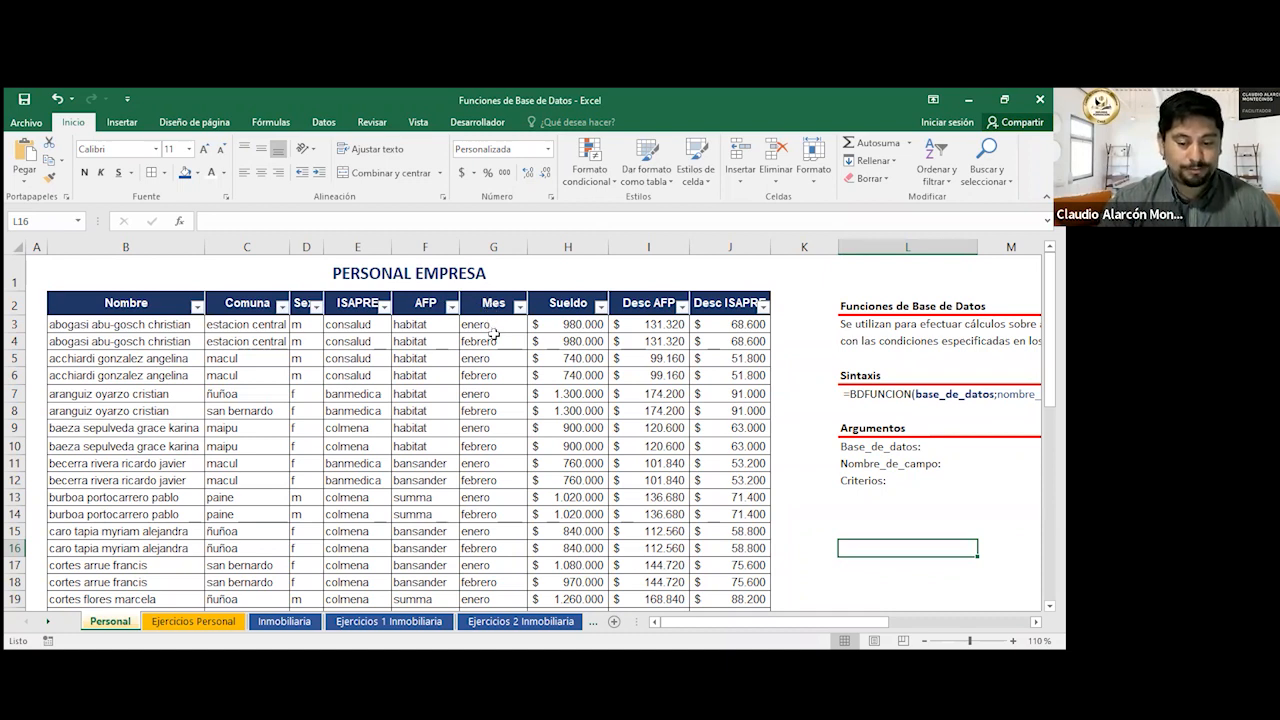
pyautogui.click(270, 122)
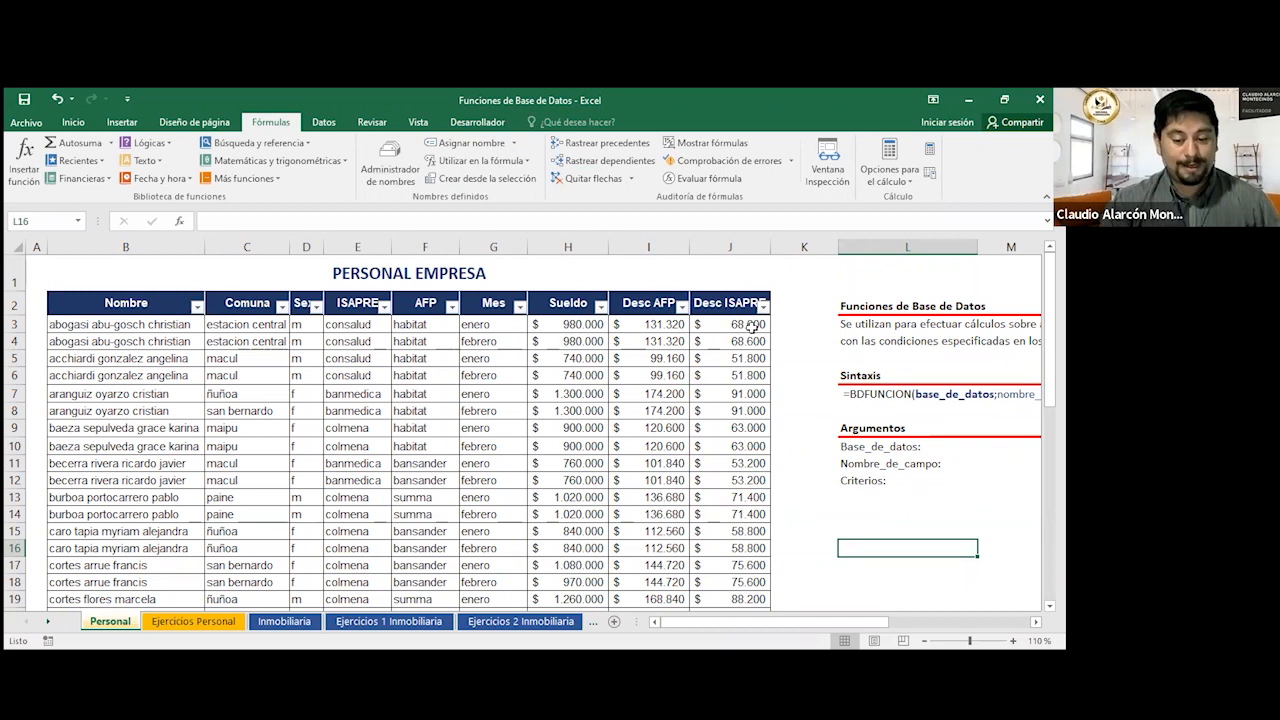
pyautogui.click(396, 176)
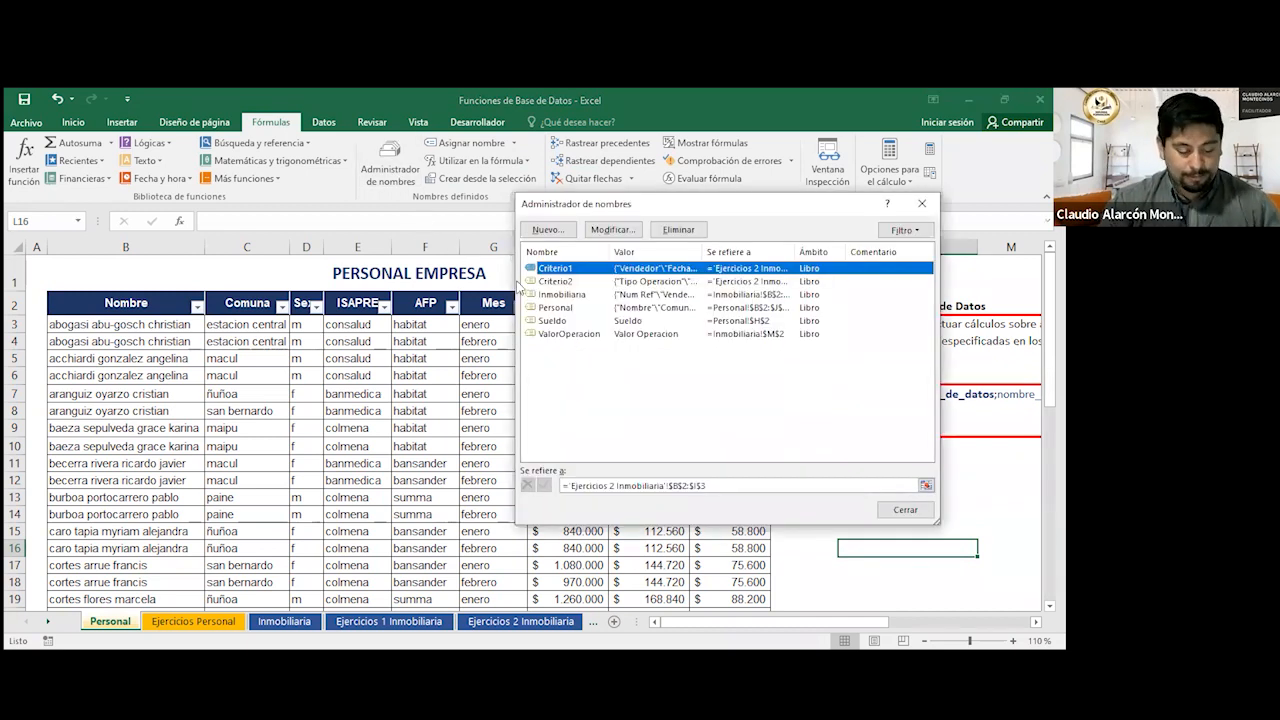
pyautogui.hotkey('shift', 'Down')
pyautogui.hotkey('shift', 'Down')
pyautogui.hotkey('shift', 'Down')
pyautogui.hotkey('shift', 'Down')
pyautogui.hotkey('shift', 'Down')
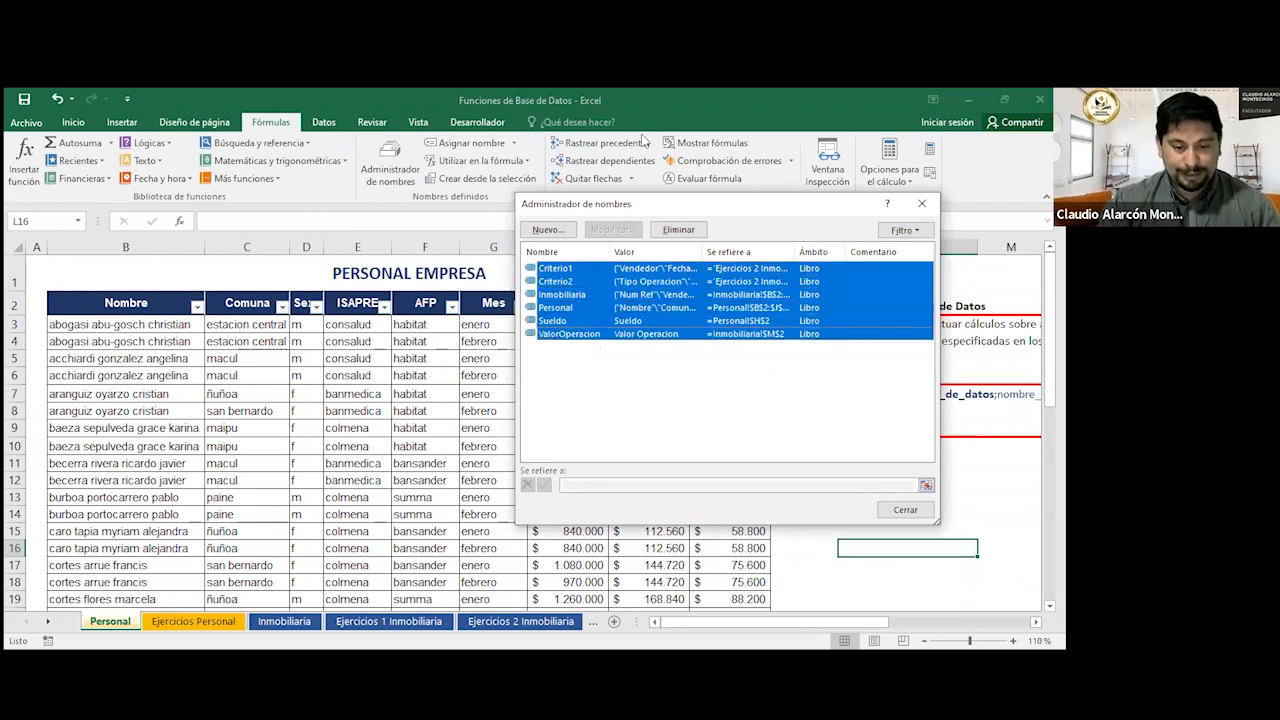
pyautogui.click(667, 232)
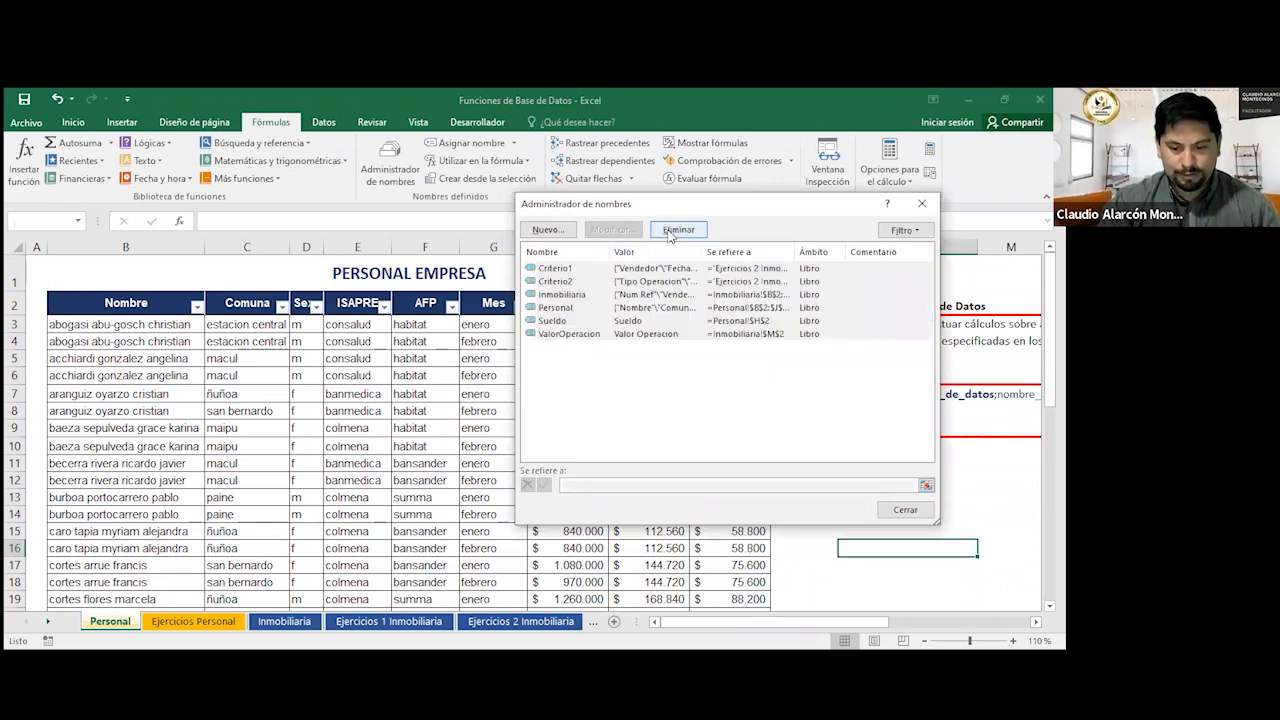
pyautogui.click(519, 424)
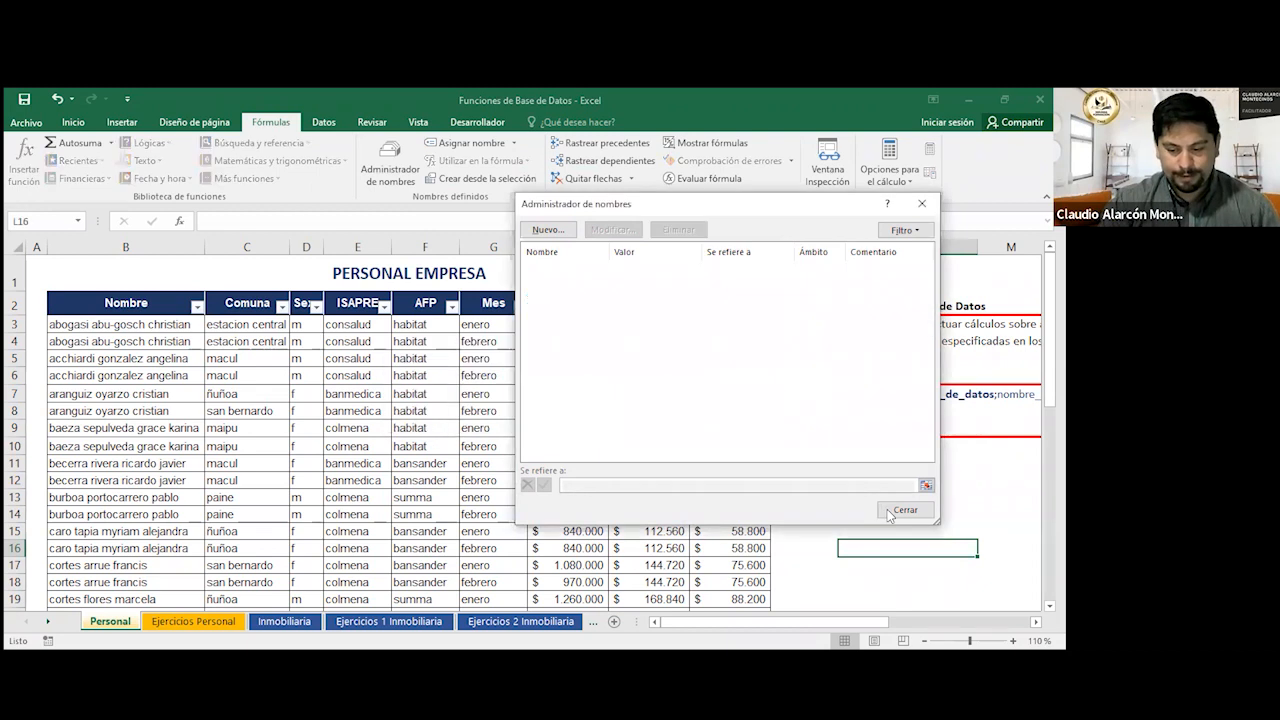
pyautogui.press('Escape')
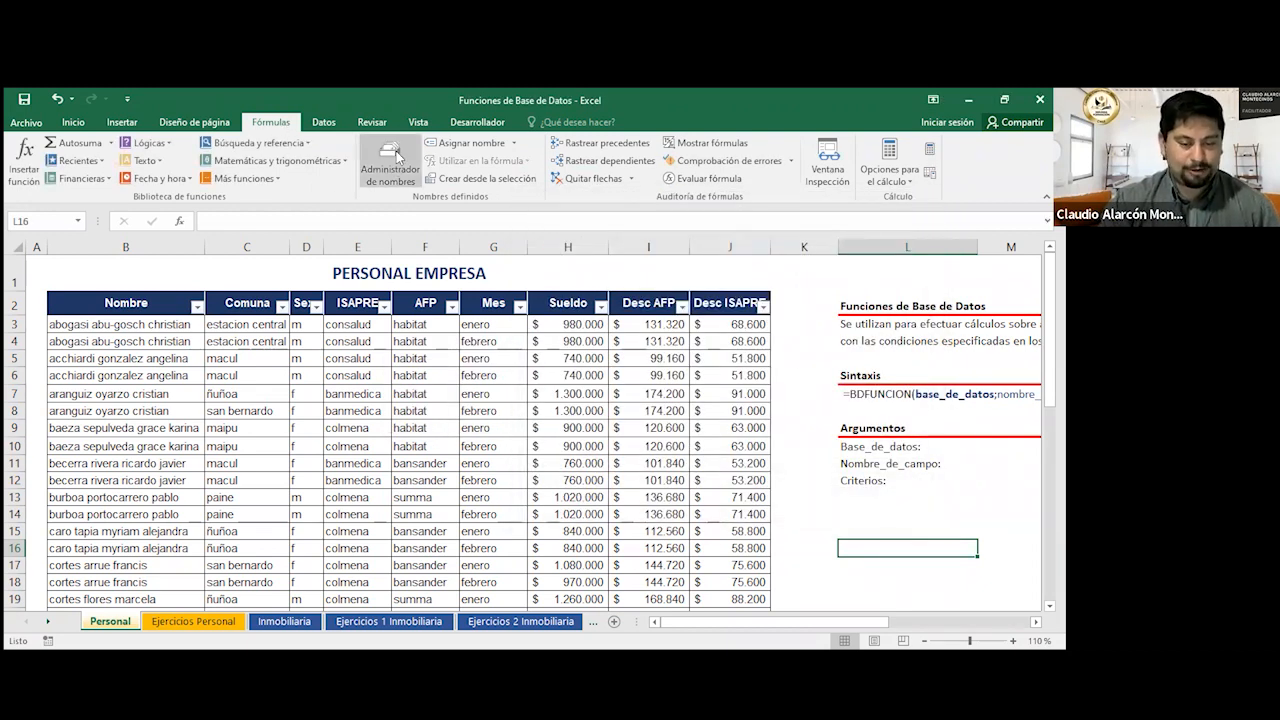
pyautogui.click(72, 122)
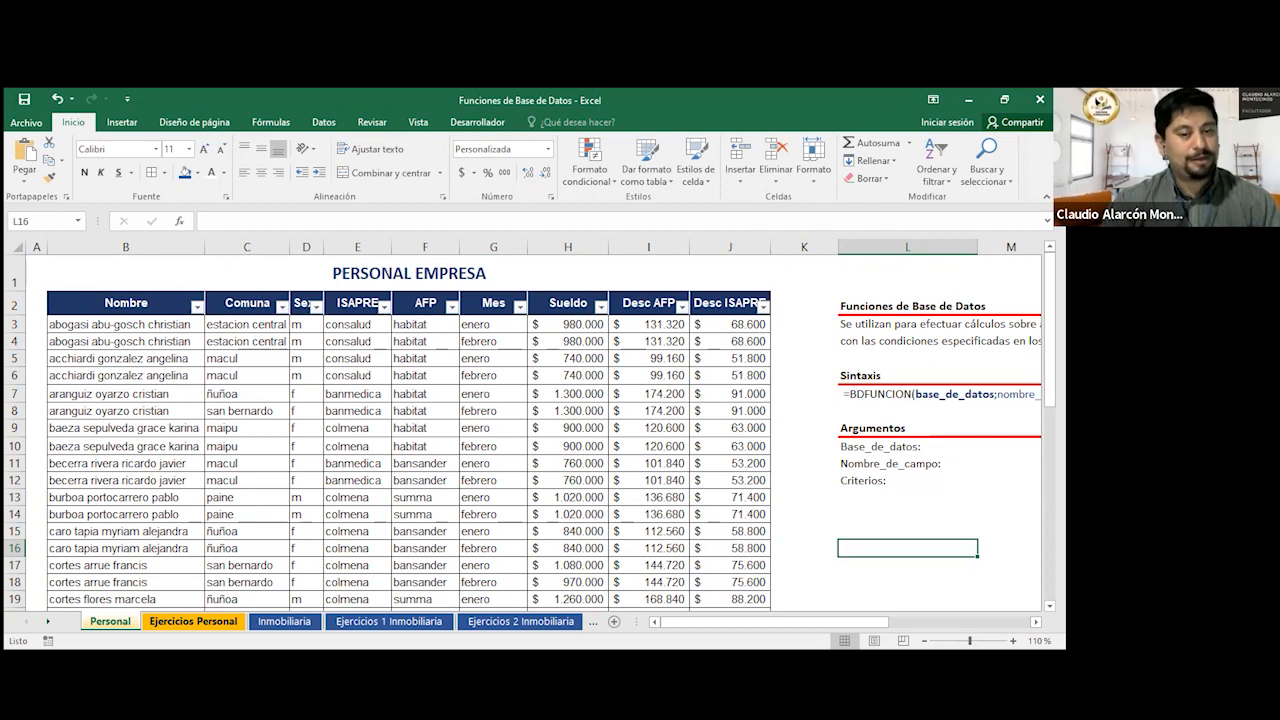
# Review exercise 1 on the Ejercicios Personal sheet and the gender codes in the Sexo column of the Personal sheet.
pyautogui.click(193, 621)
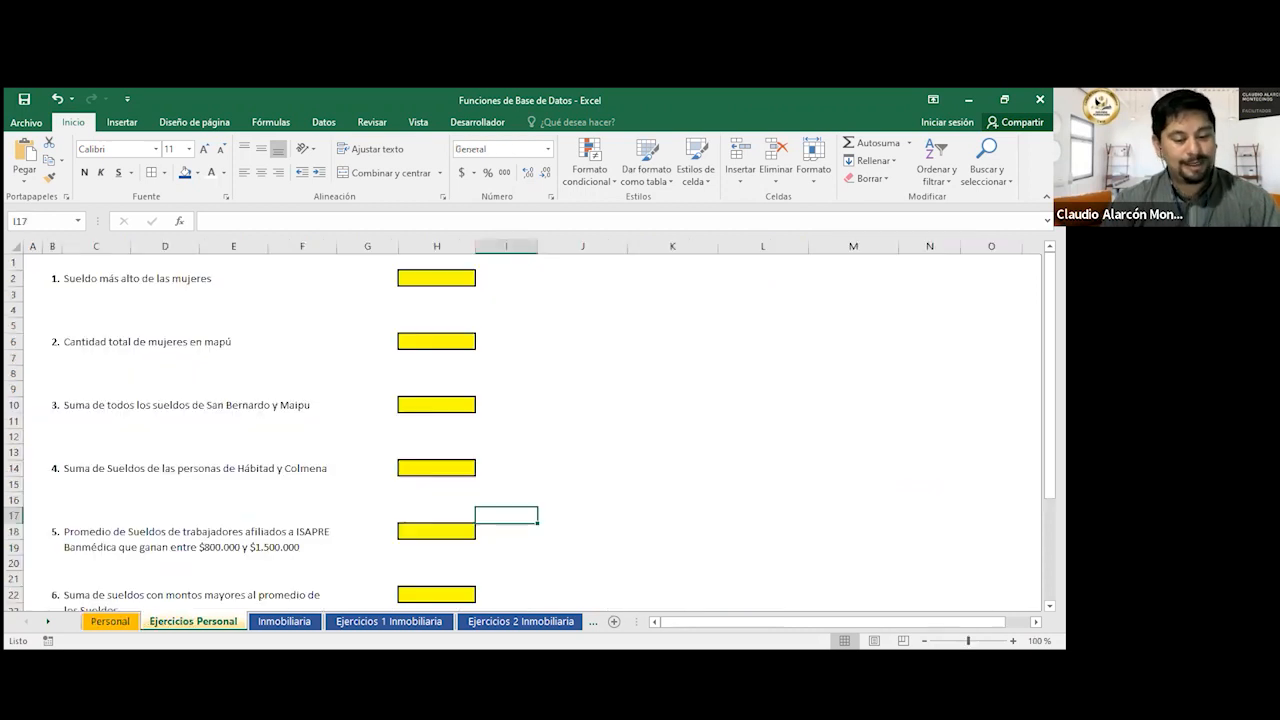
pyautogui.click(463, 279)
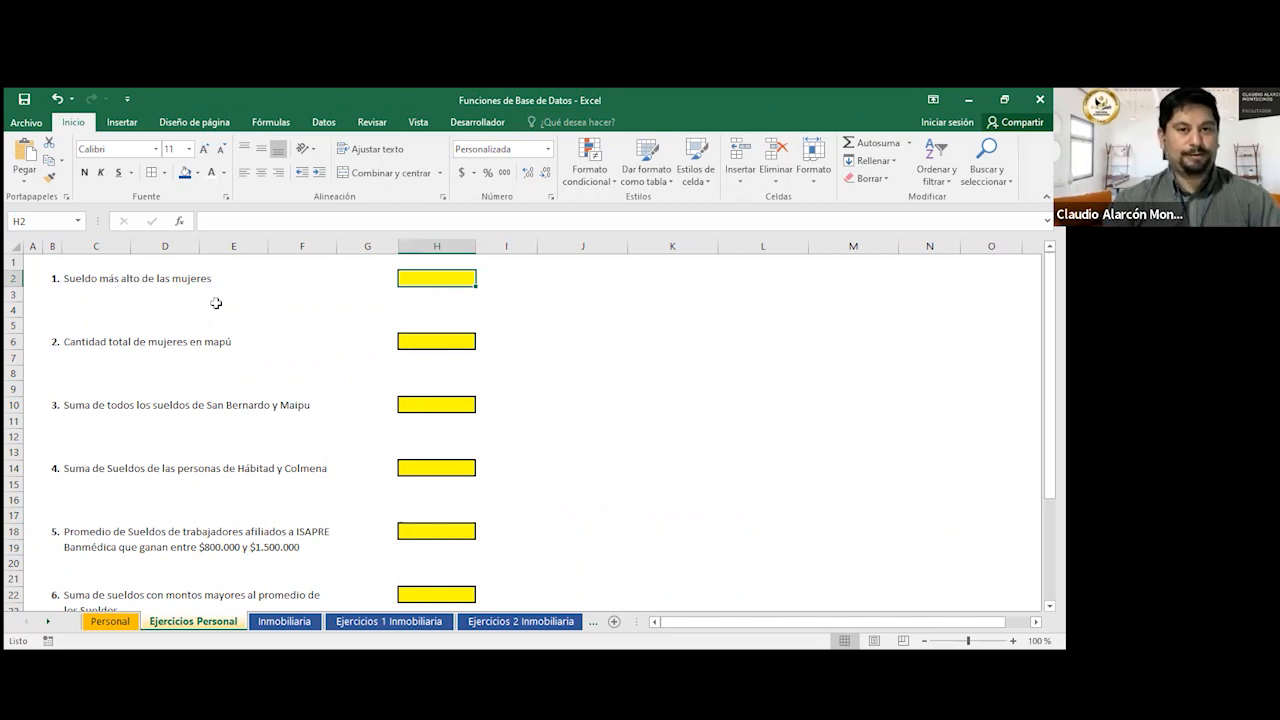
pyautogui.click(108, 622)
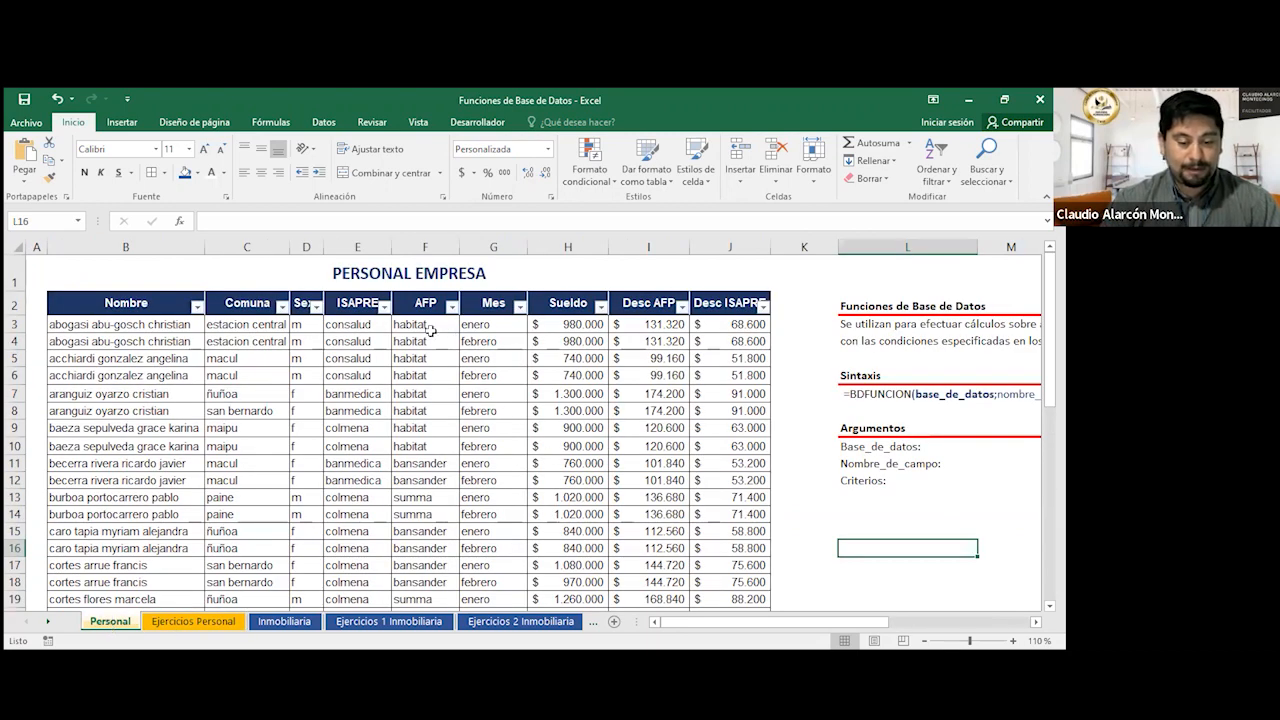
pyautogui.moveTo(305, 323); pyautogui.dragTo(304, 392)
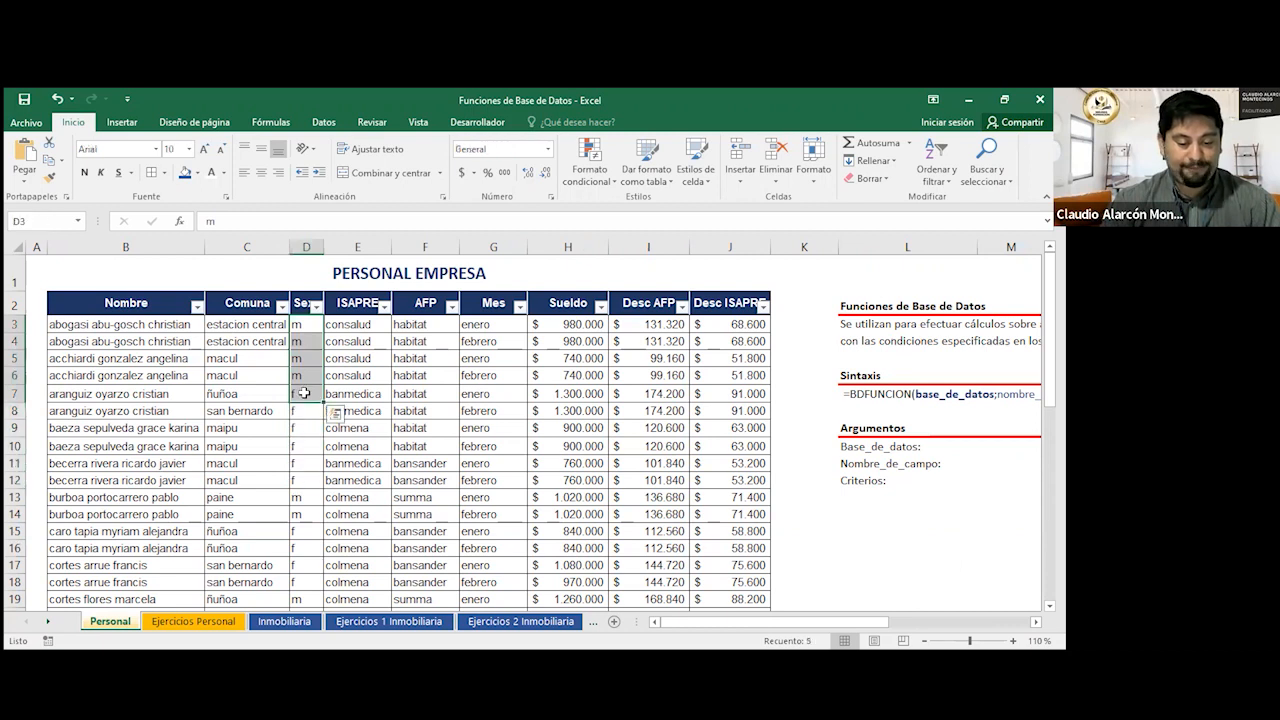
pyautogui.click(304, 392)
pyautogui.click(304, 377)
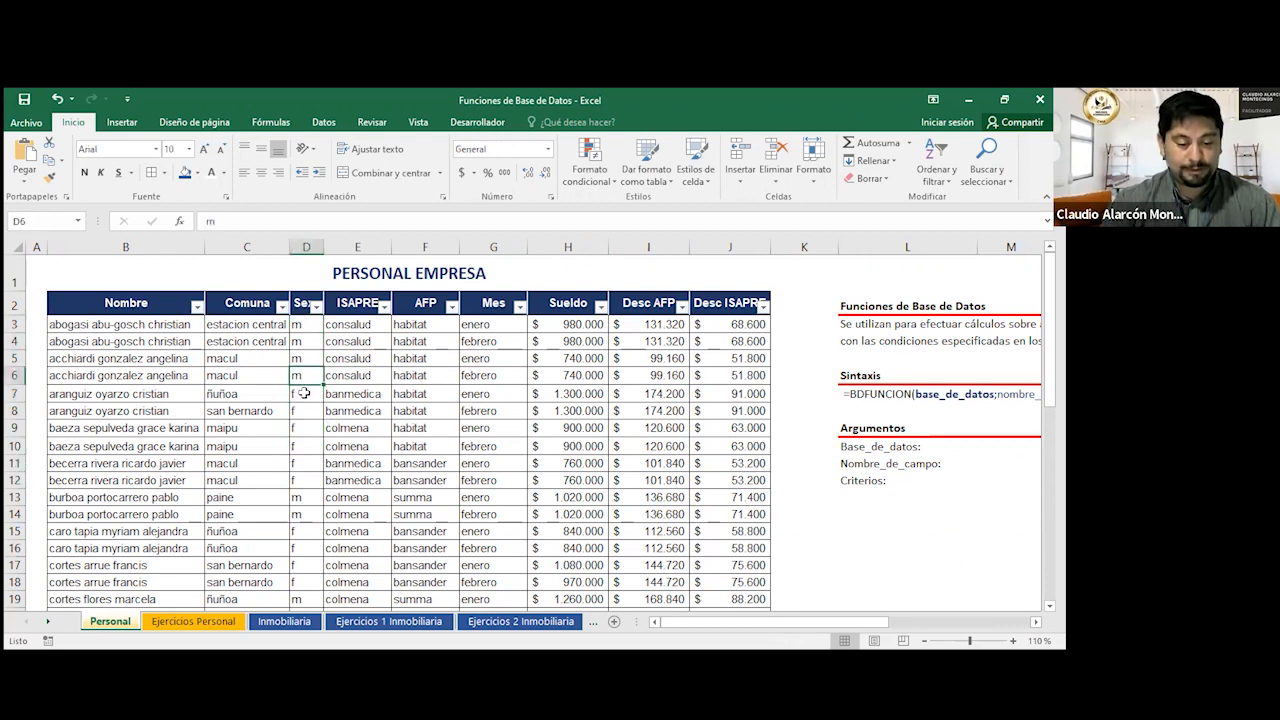
pyautogui.click(833, 516)
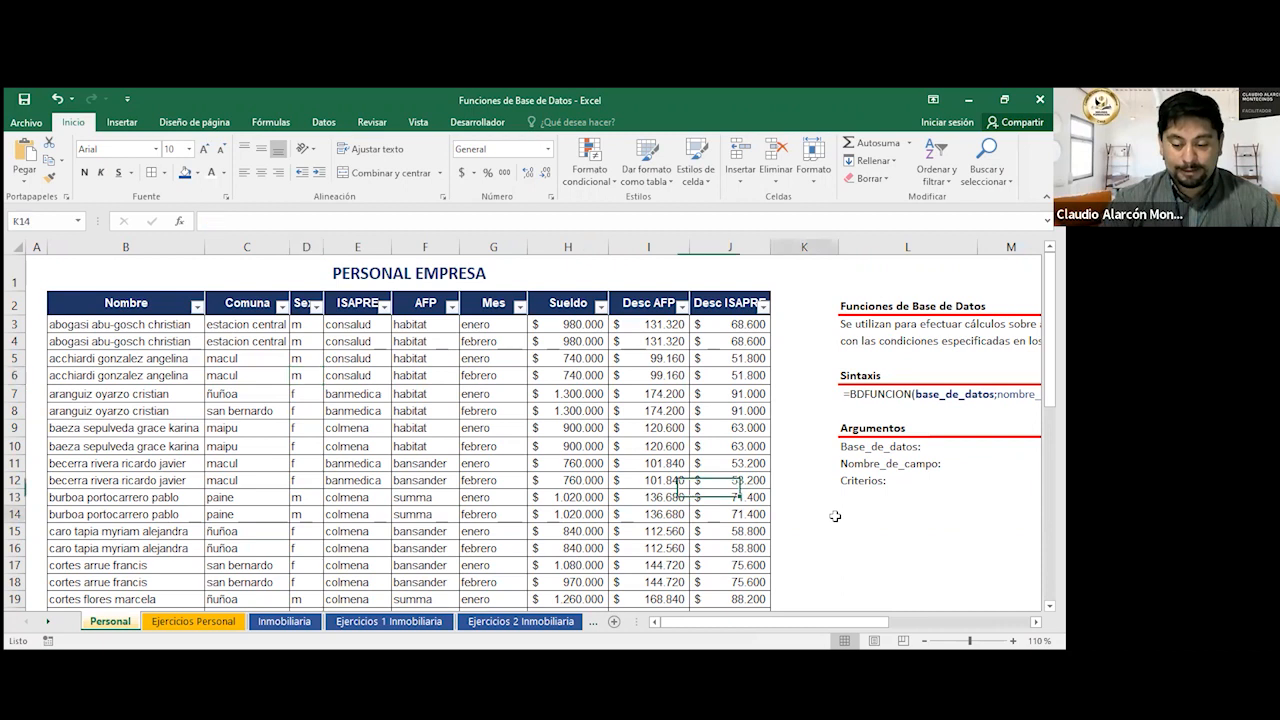
pyautogui.write('=')
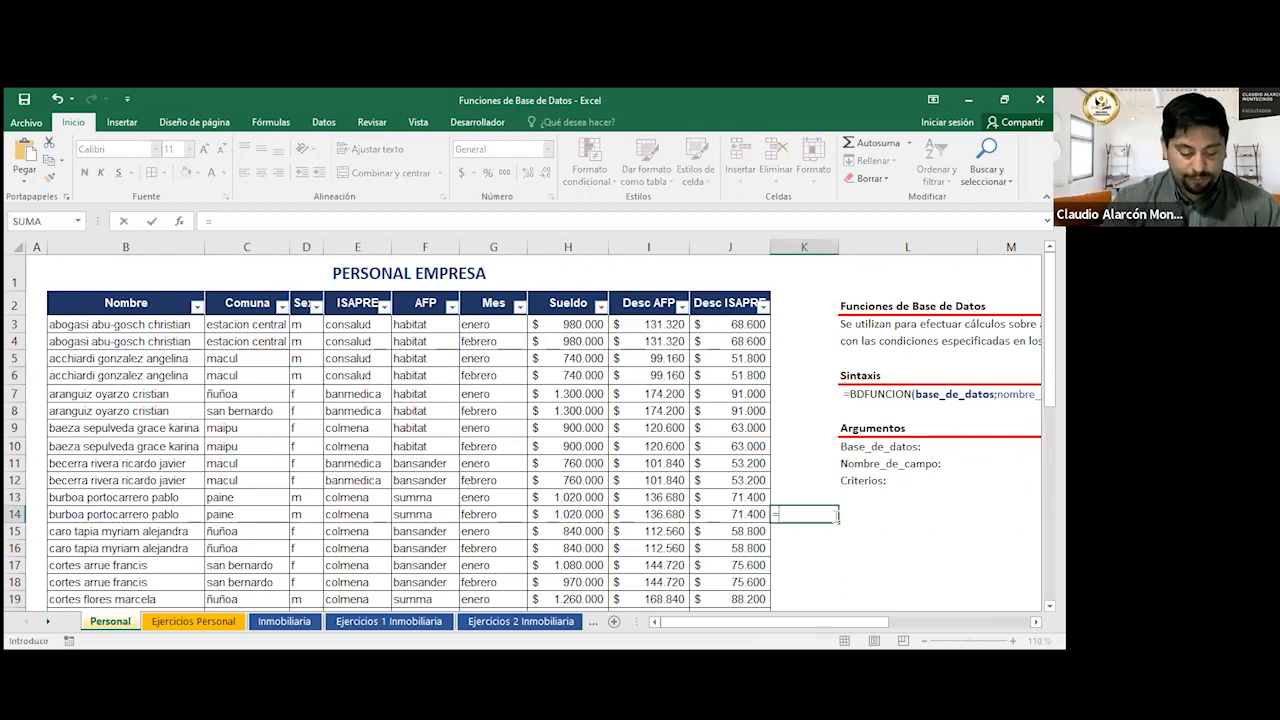
pyautogui.write('m')
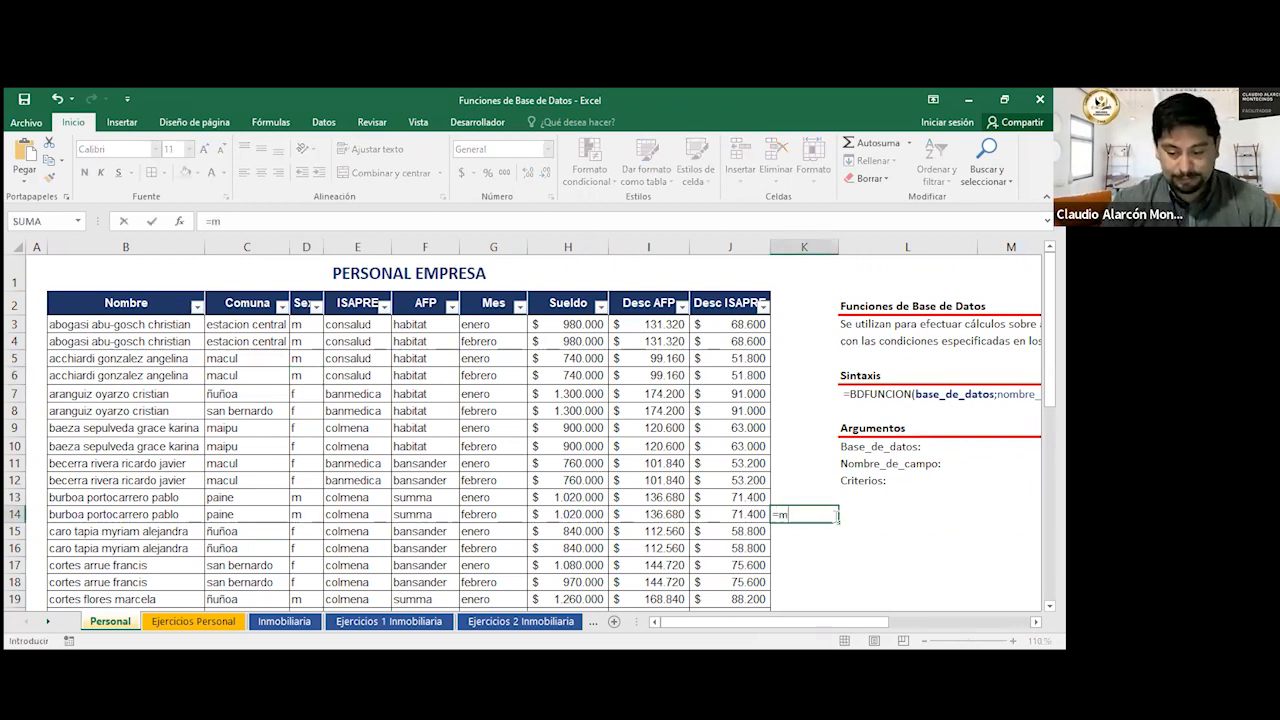
pyautogui.press('Tab')
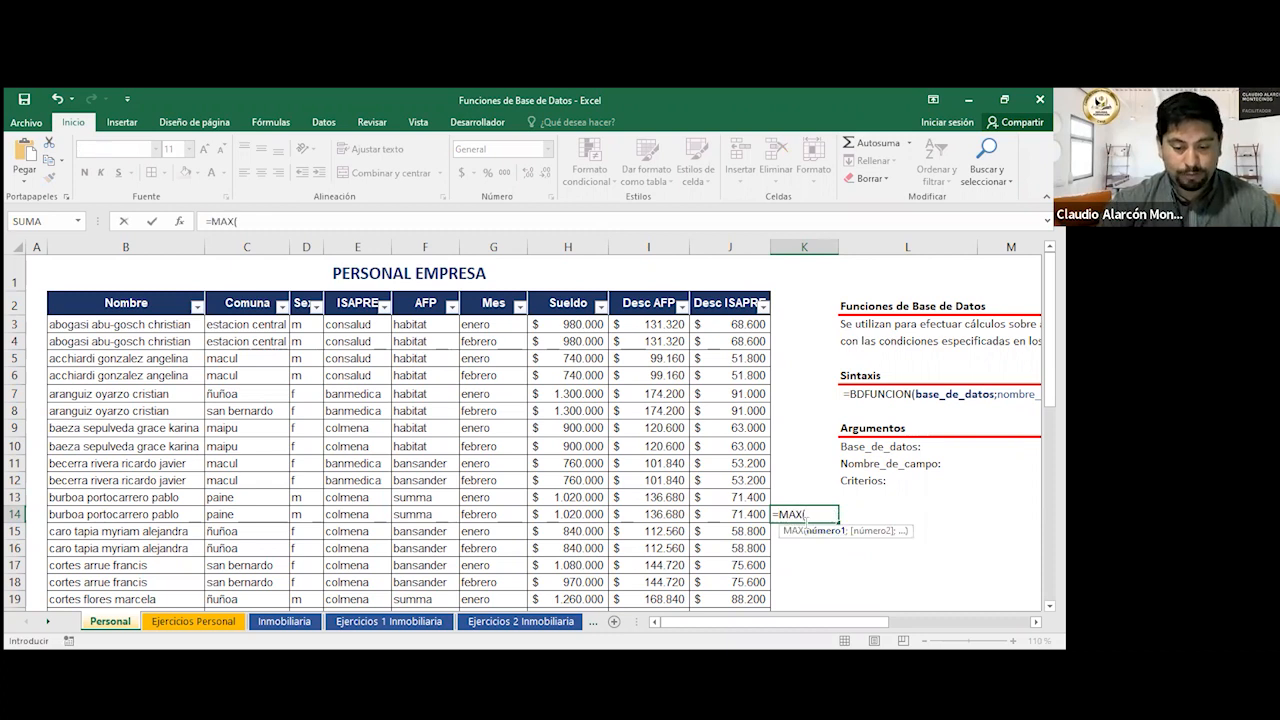
pyautogui.click(659, 325)
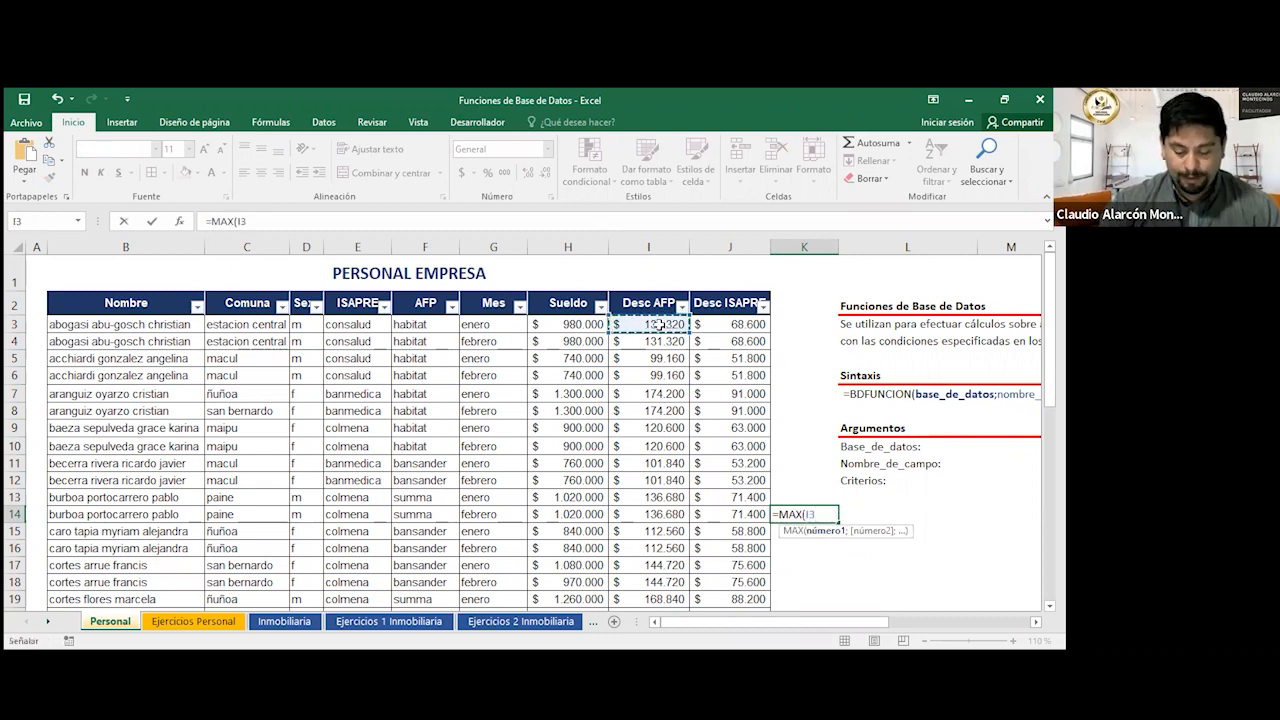
pyautogui.press('Left')
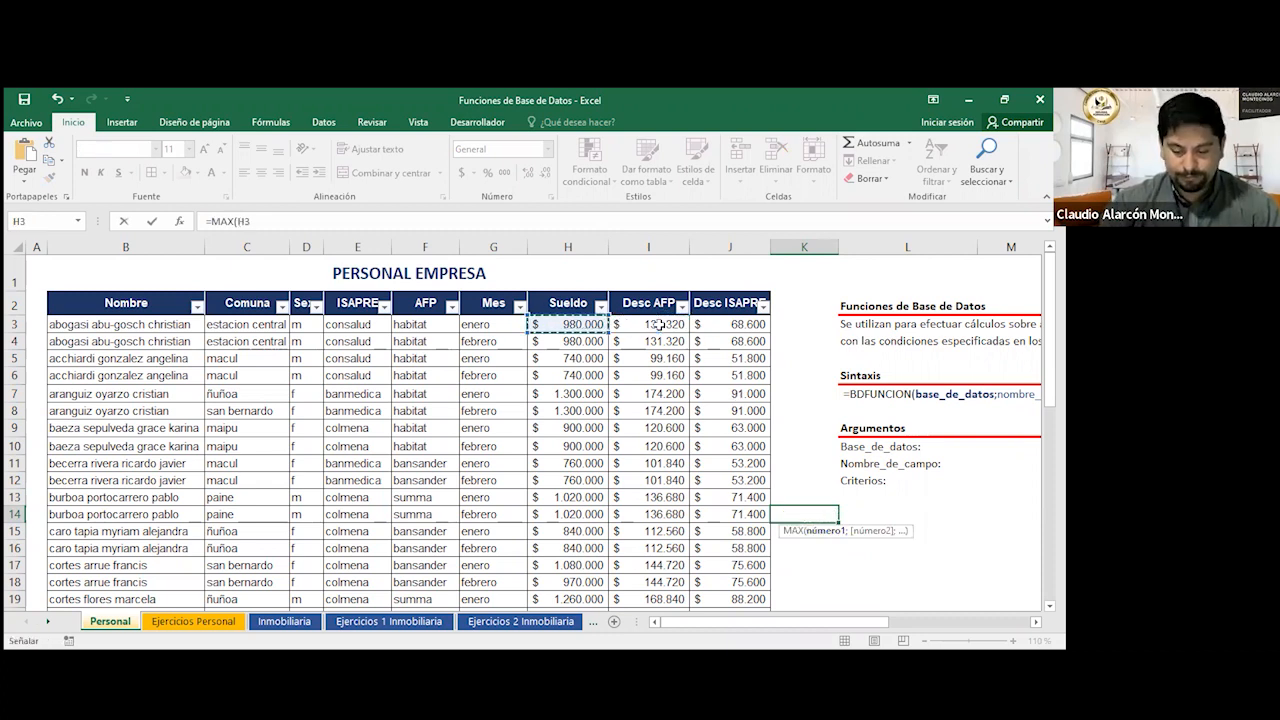
pyautogui.scroll(-1, 860, 400)
pyautogui.press('Escape')
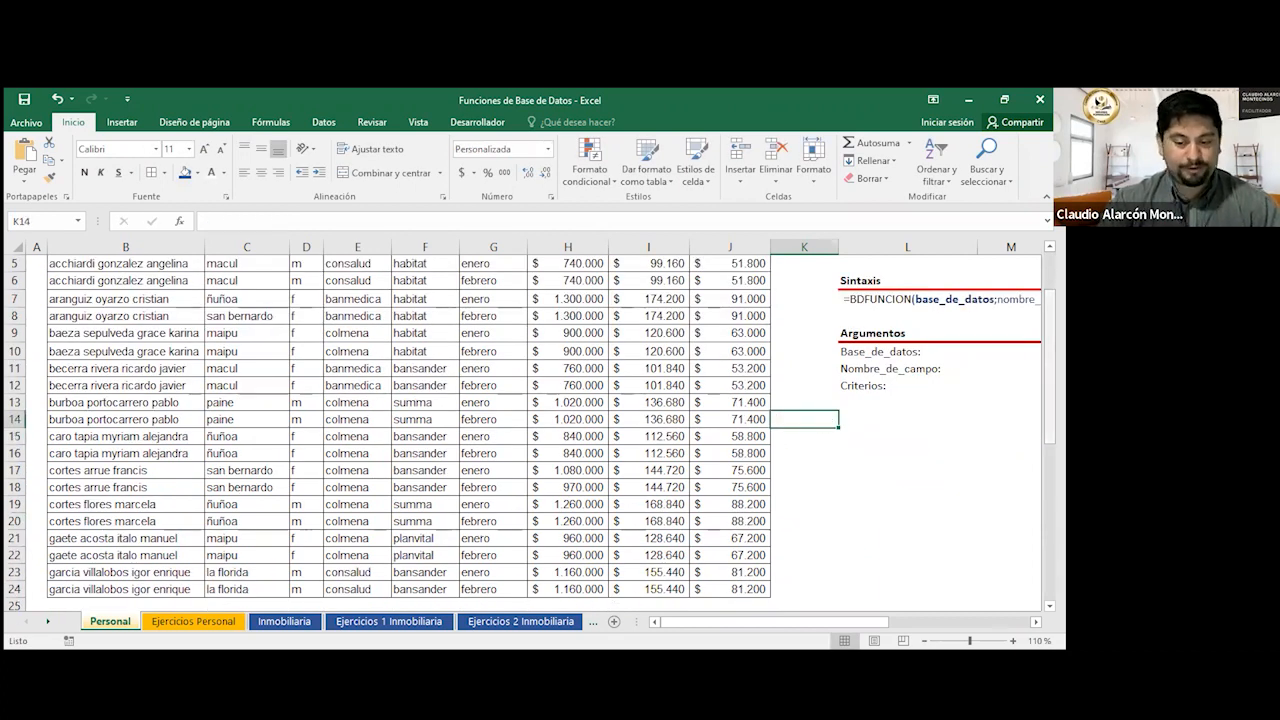
pyautogui.scroll(2, 540, 430)
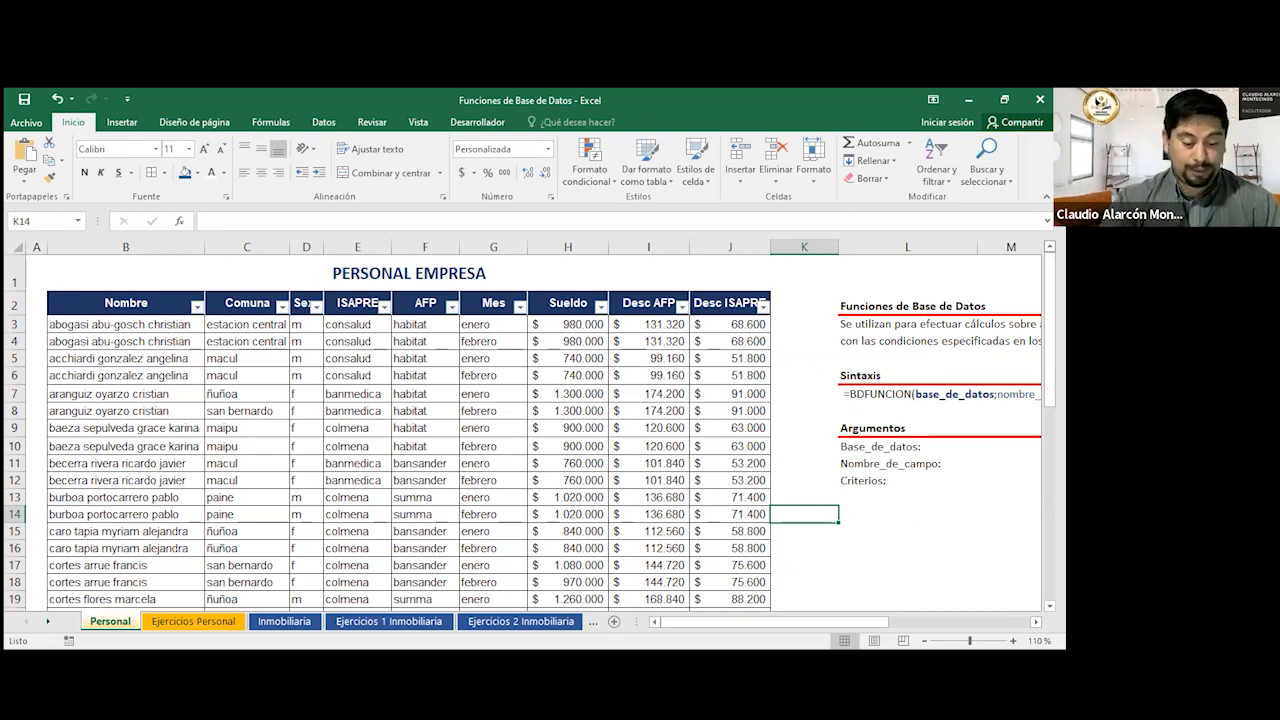
# Copy the Sexo header and its first value from the Personal sheet to J2:J3 on Ejercicios Personal, beside exercise 1.
pyautogui.click(193, 621)
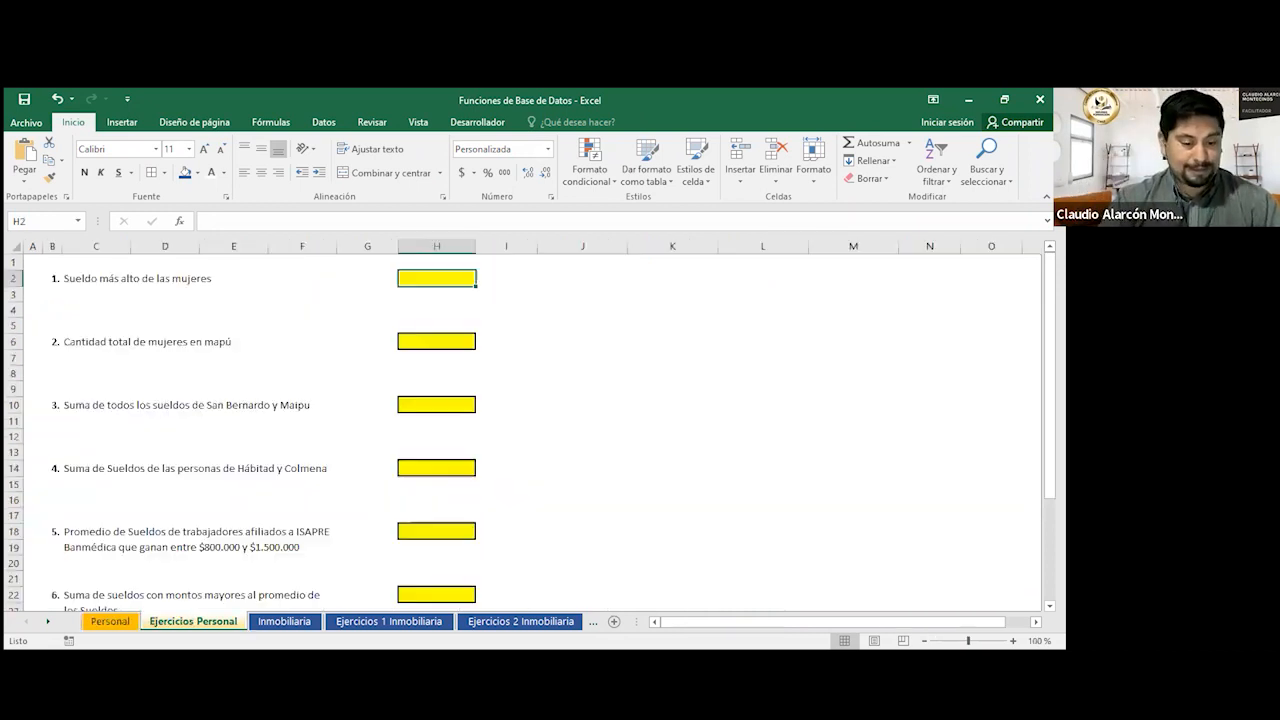
pyautogui.click(122, 283)
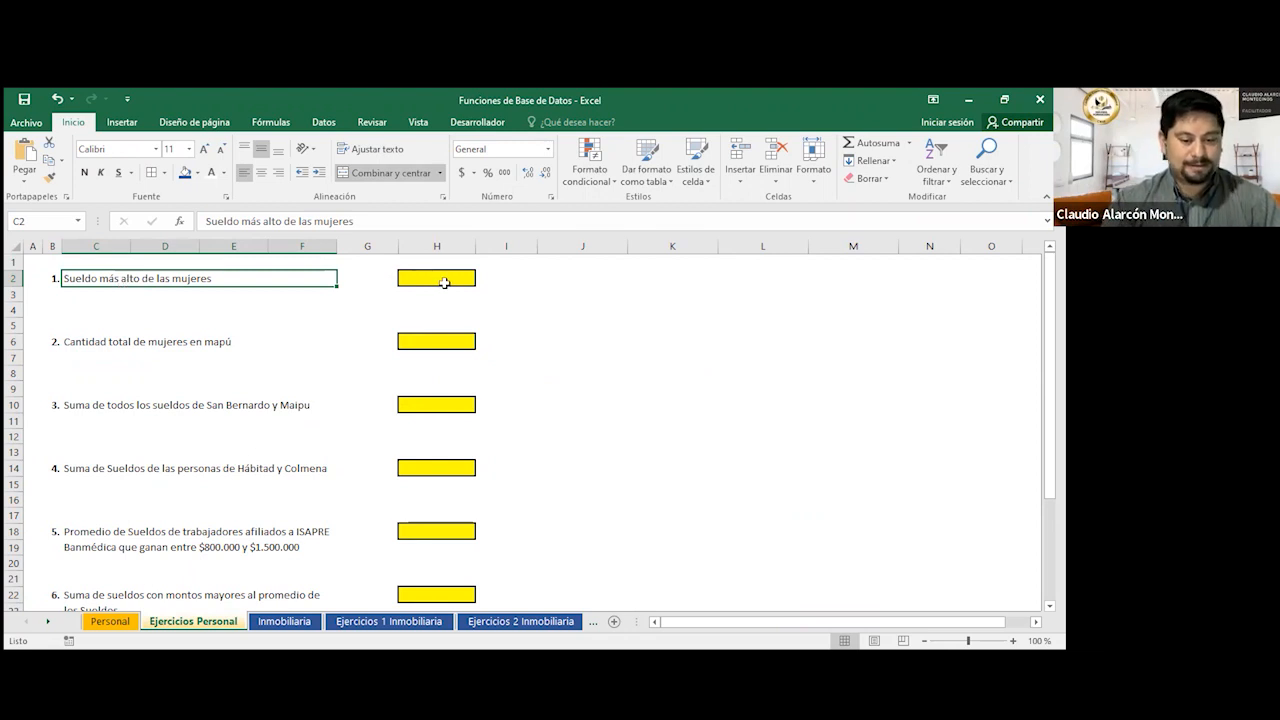
pyautogui.click(567, 280)
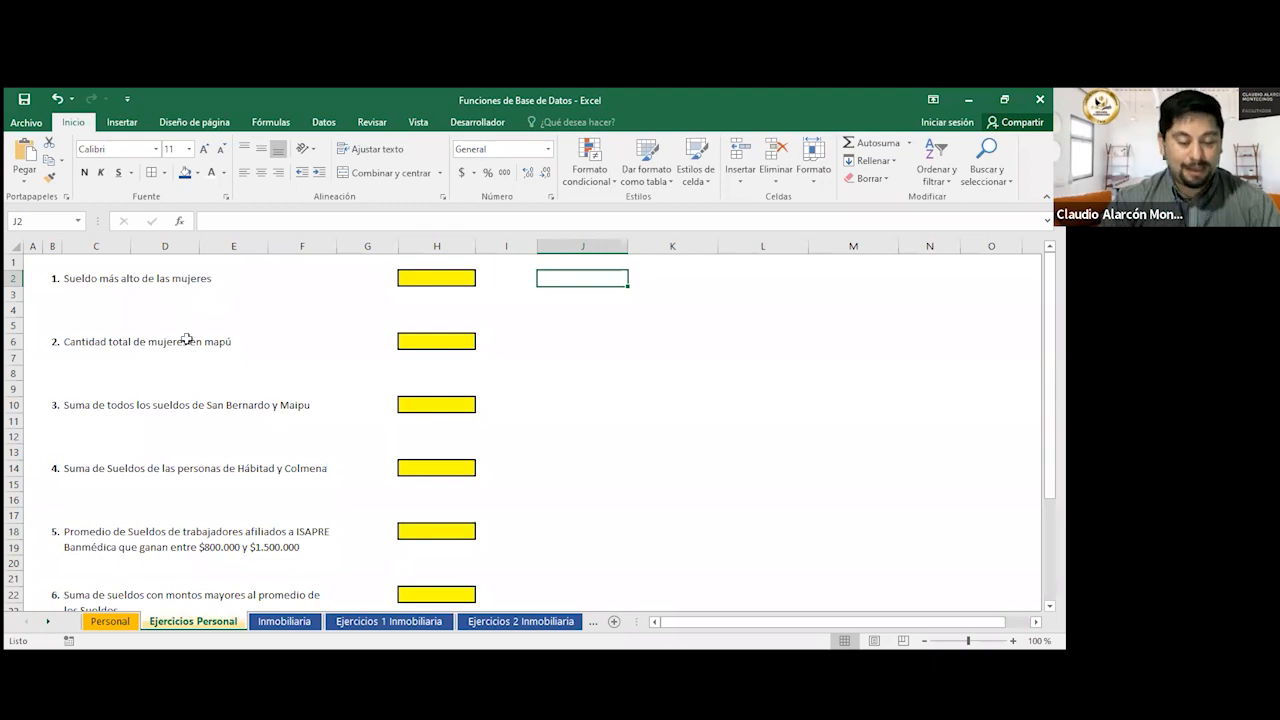
pyautogui.click(110, 621)
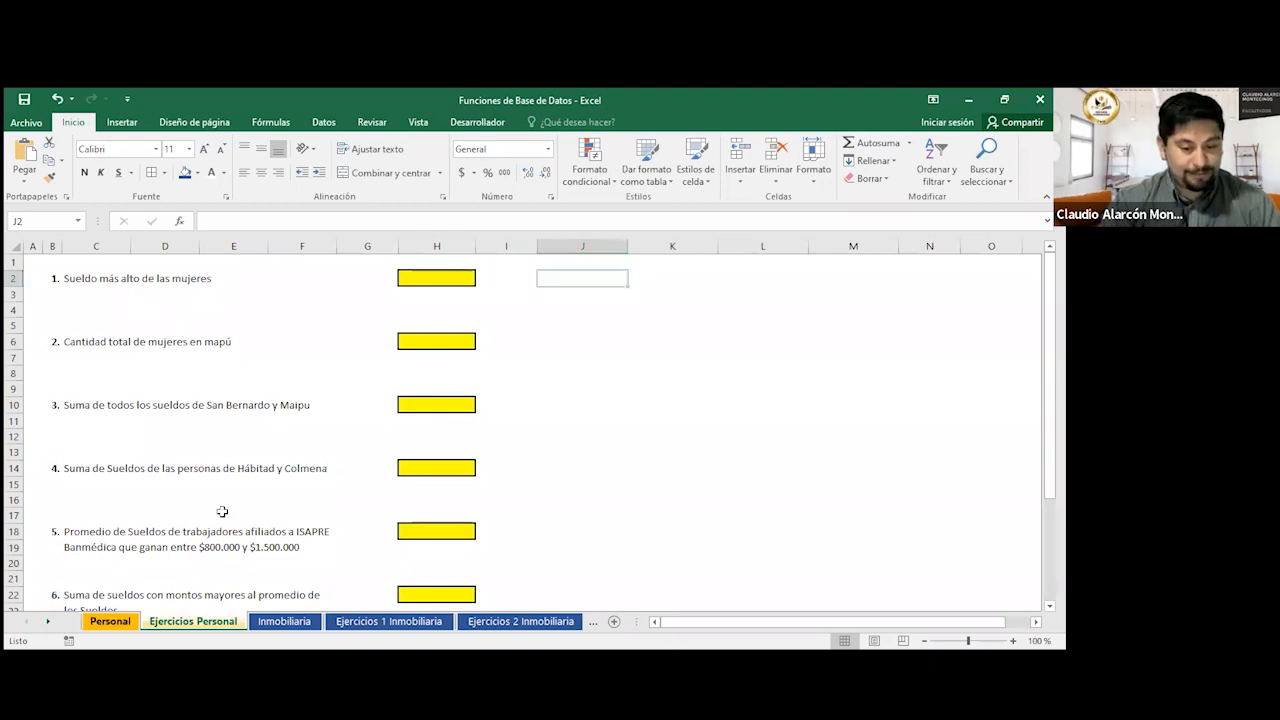
pyautogui.click(302, 312)
pyautogui.moveTo(302, 312); pyautogui.dragTo(302, 326)
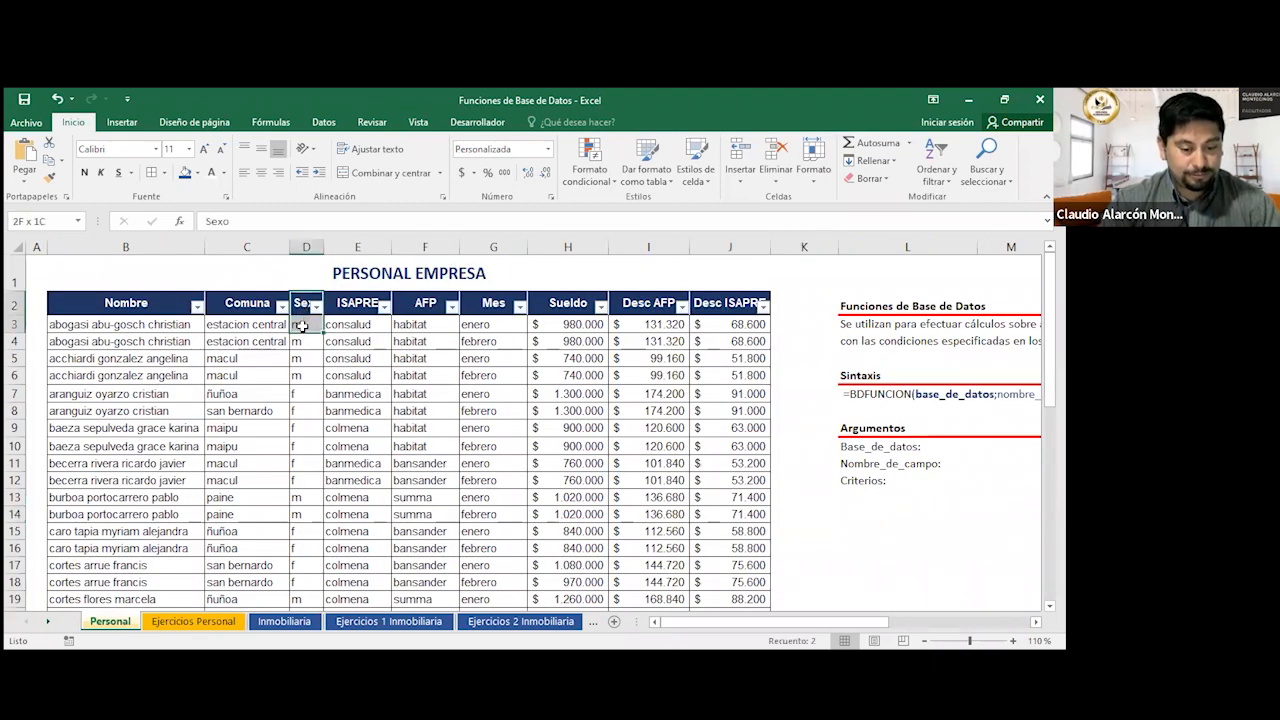
pyautogui.hotkey('ctrl', 'c')
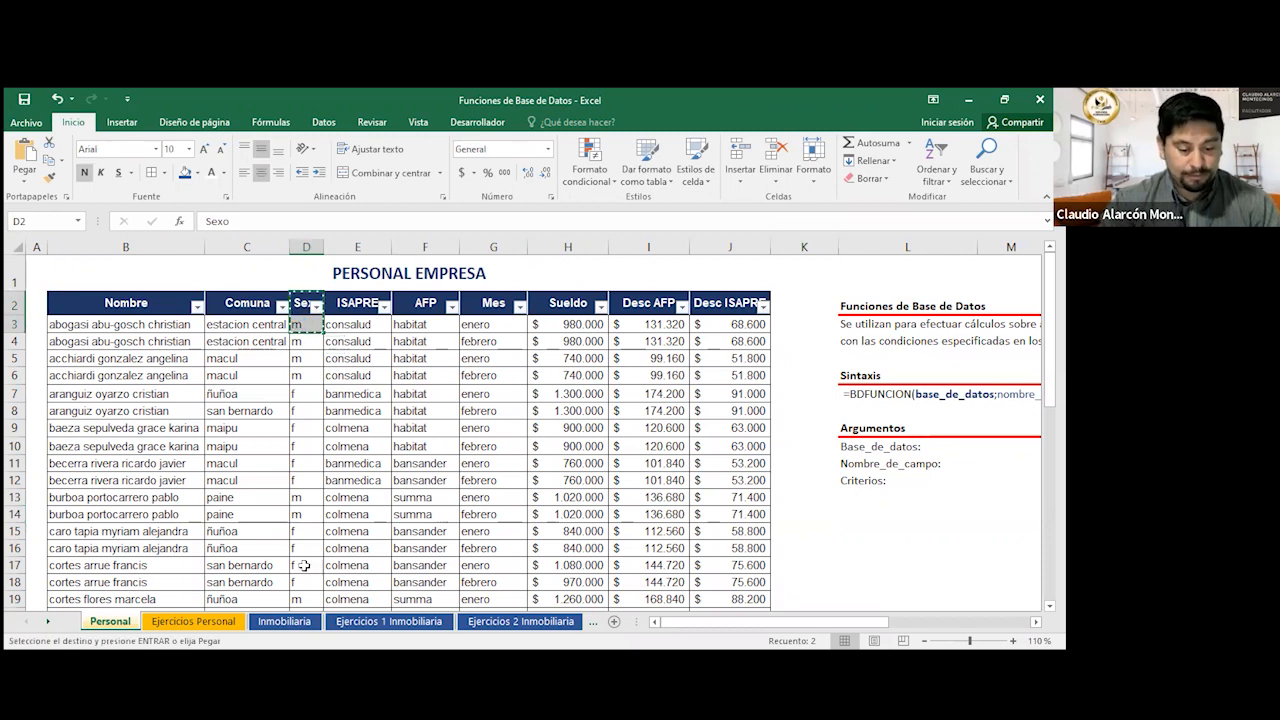
pyautogui.click(193, 621)
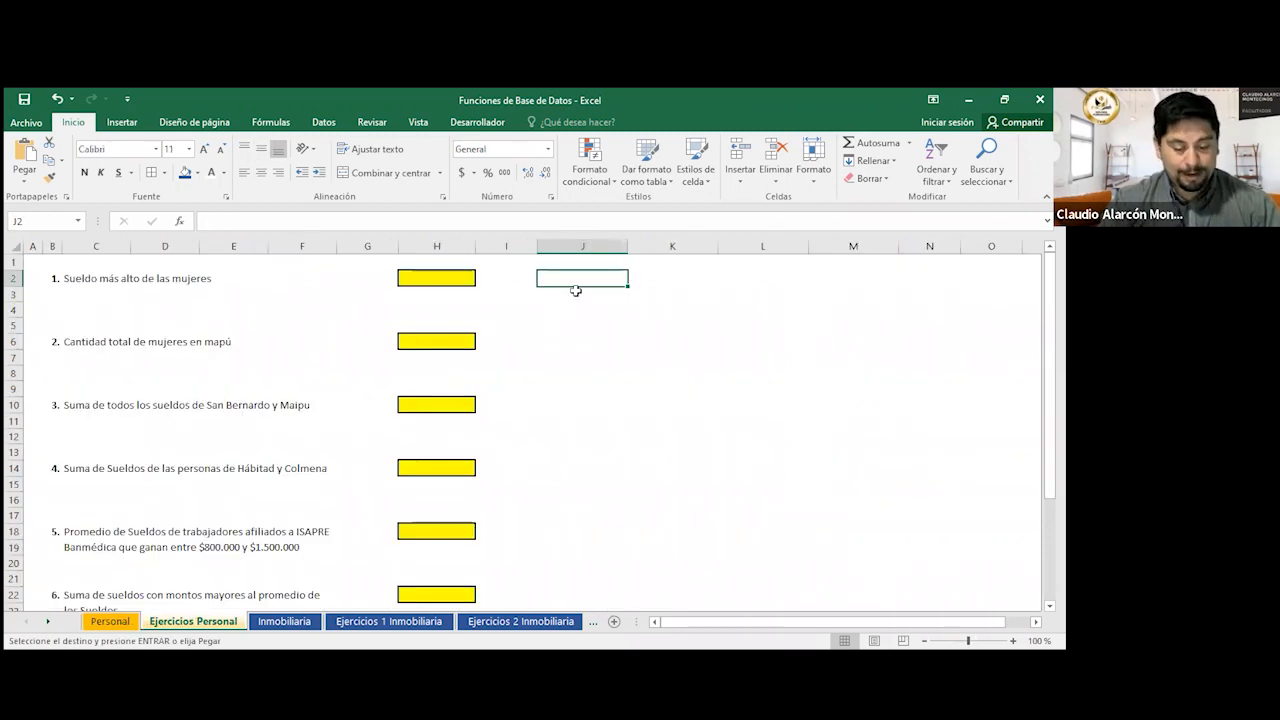
pyautogui.hotkey('ctrl', 'v')
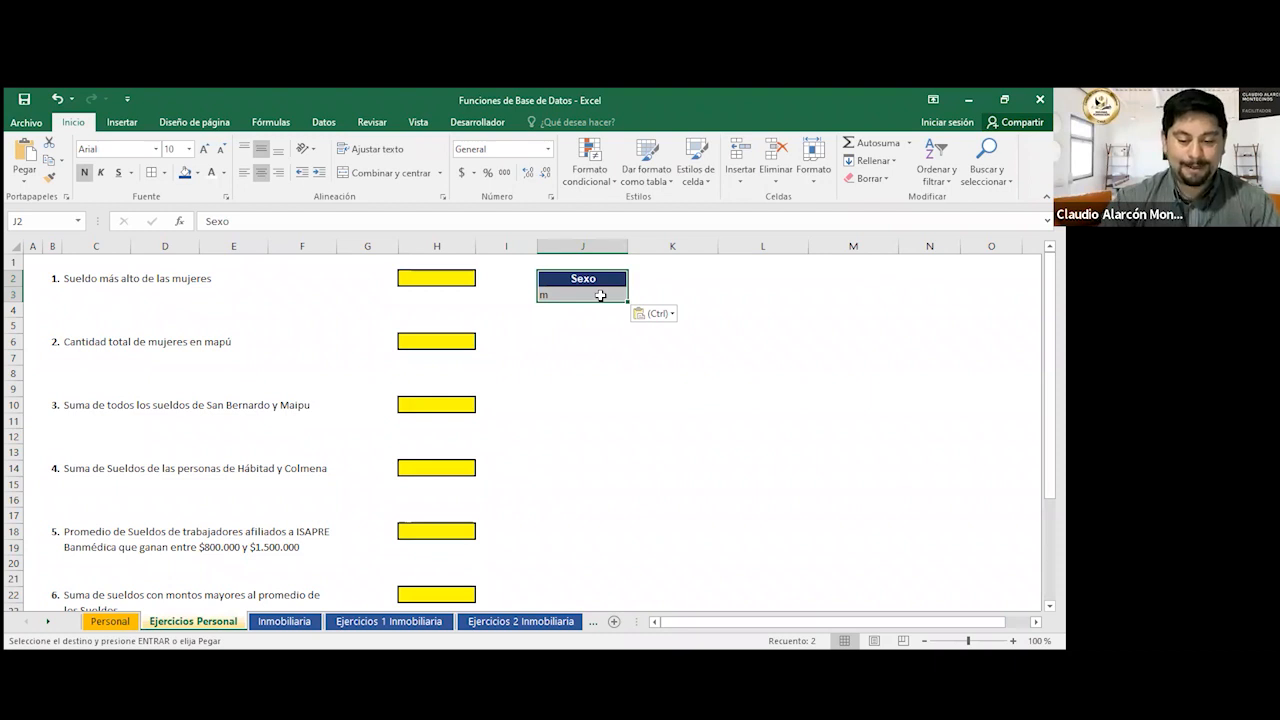
# Set the Sexo criterion in J3 to f and centre it in the cell.
pyautogui.click(590, 278)
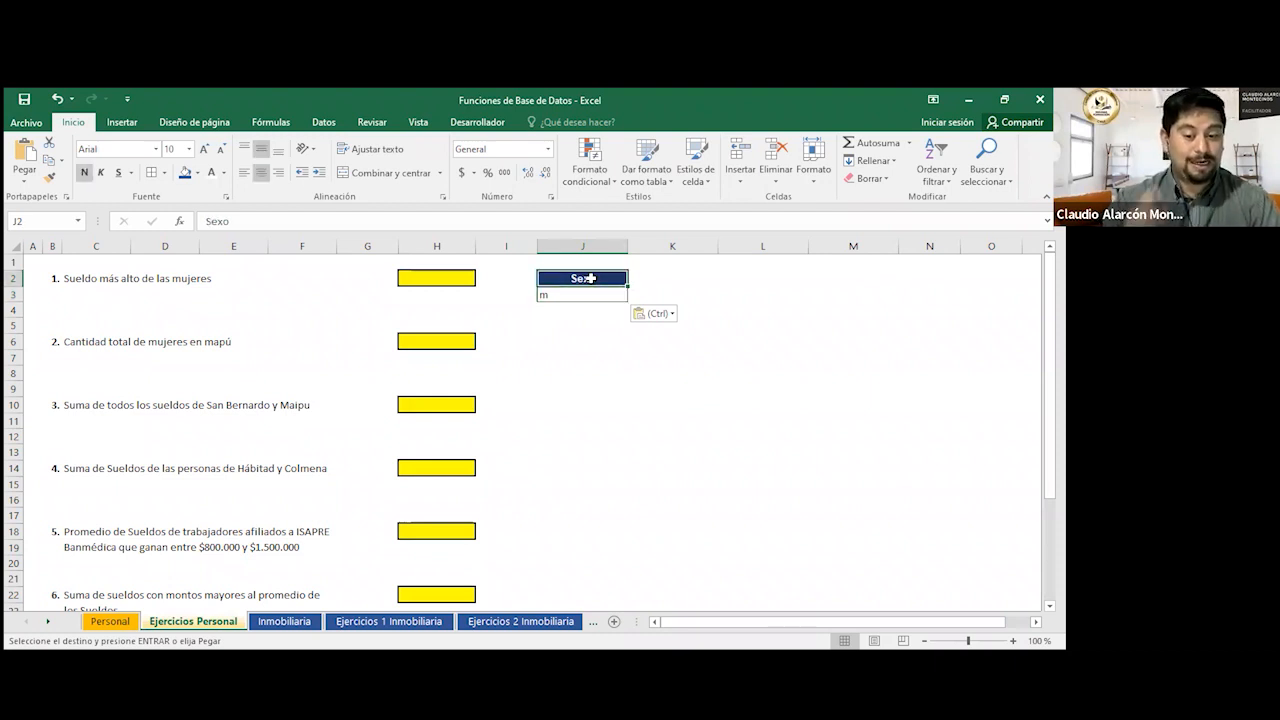
pyautogui.click(591, 294)
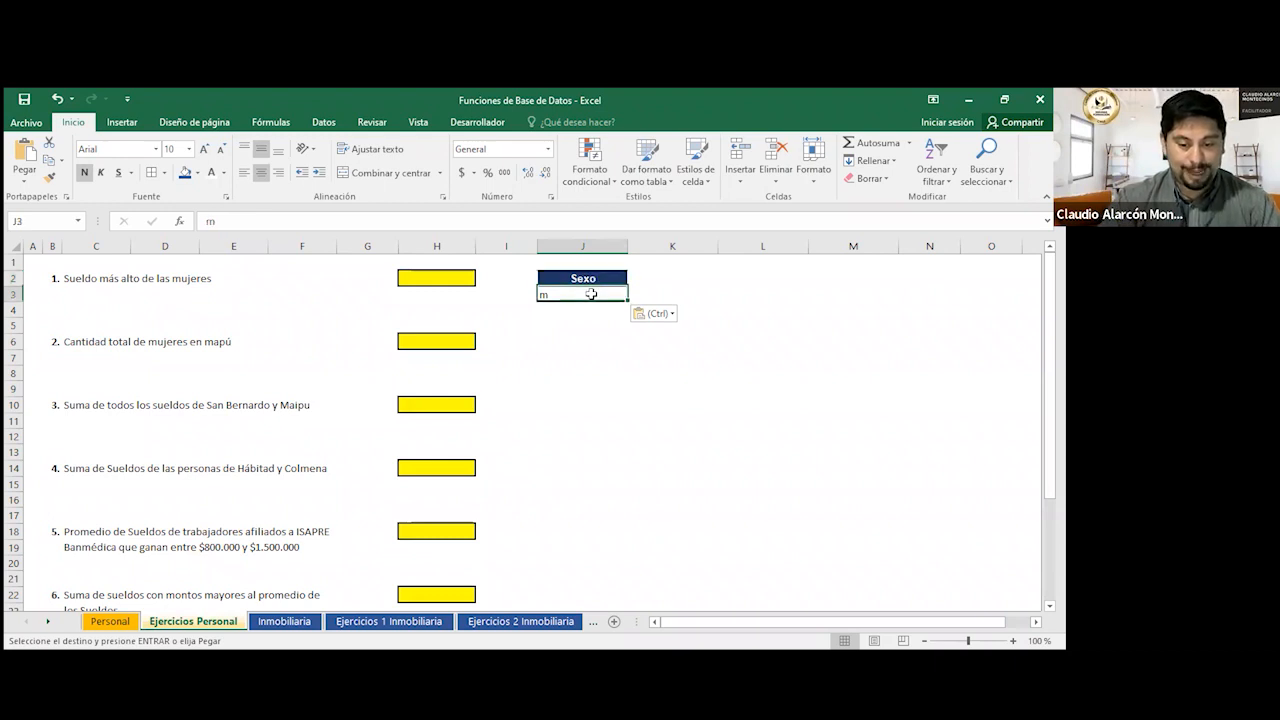
pyautogui.write('f')
pyautogui.press('Return')
pyautogui.click(583, 291)
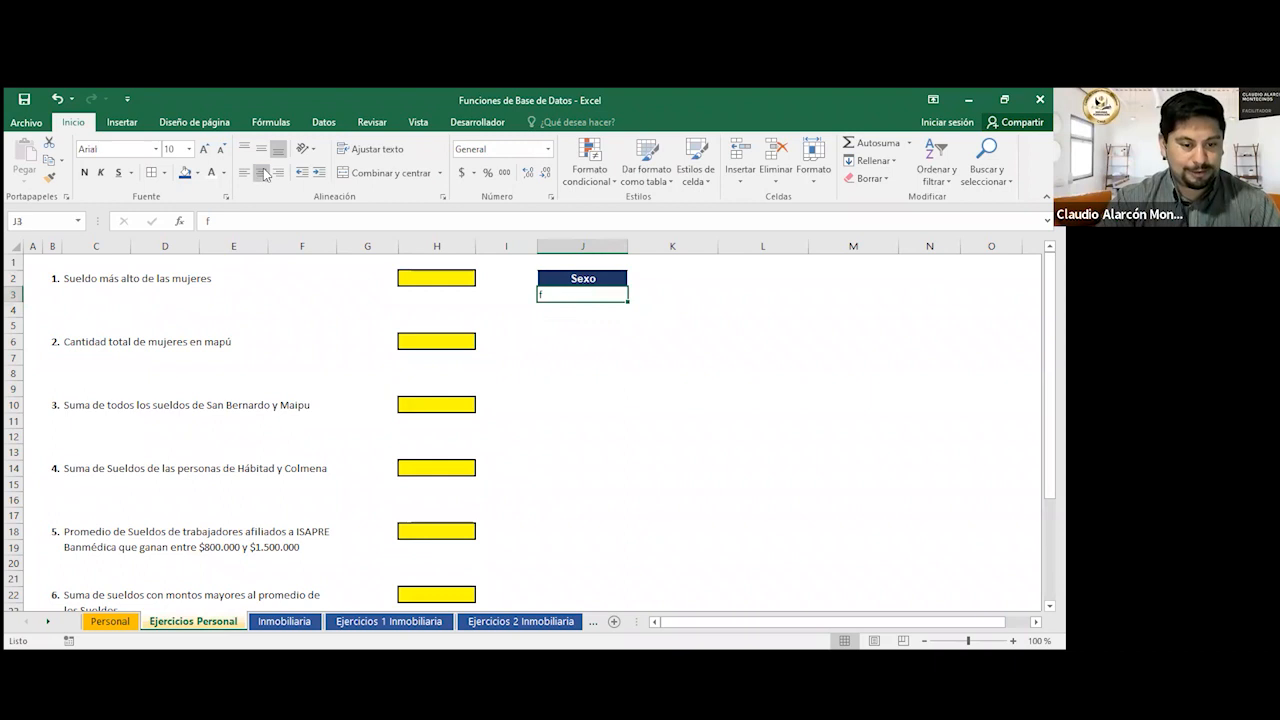
pyautogui.moveTo(599, 280); pyautogui.dragTo(598, 292)
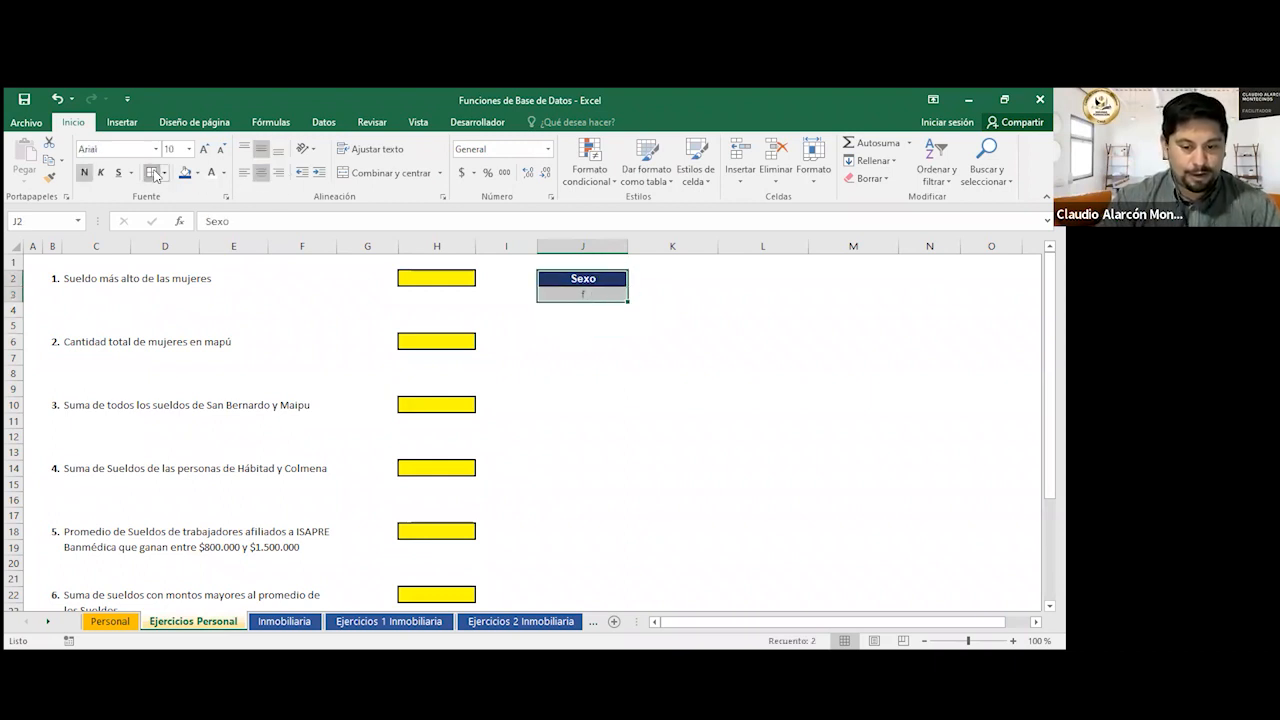
pyautogui.click(585, 338)
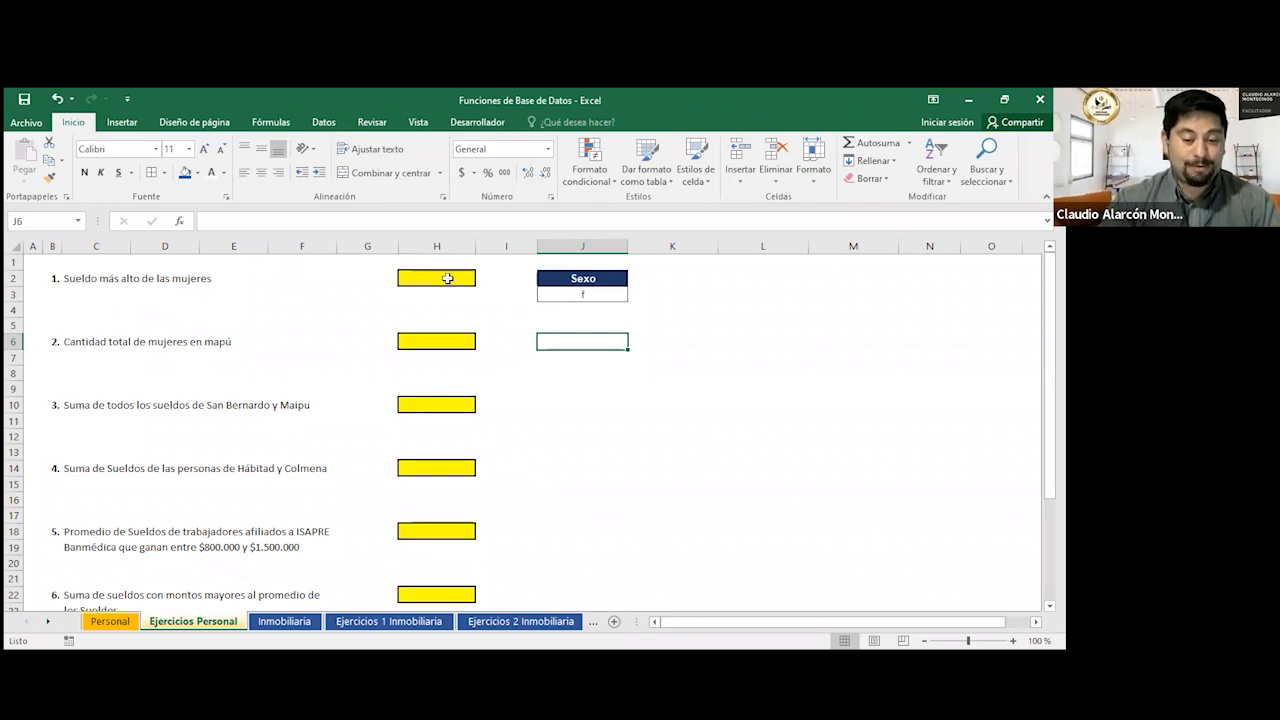
pyautogui.click(447, 278)
pyautogui.moveTo(593, 279); pyautogui.dragTo(595, 294)
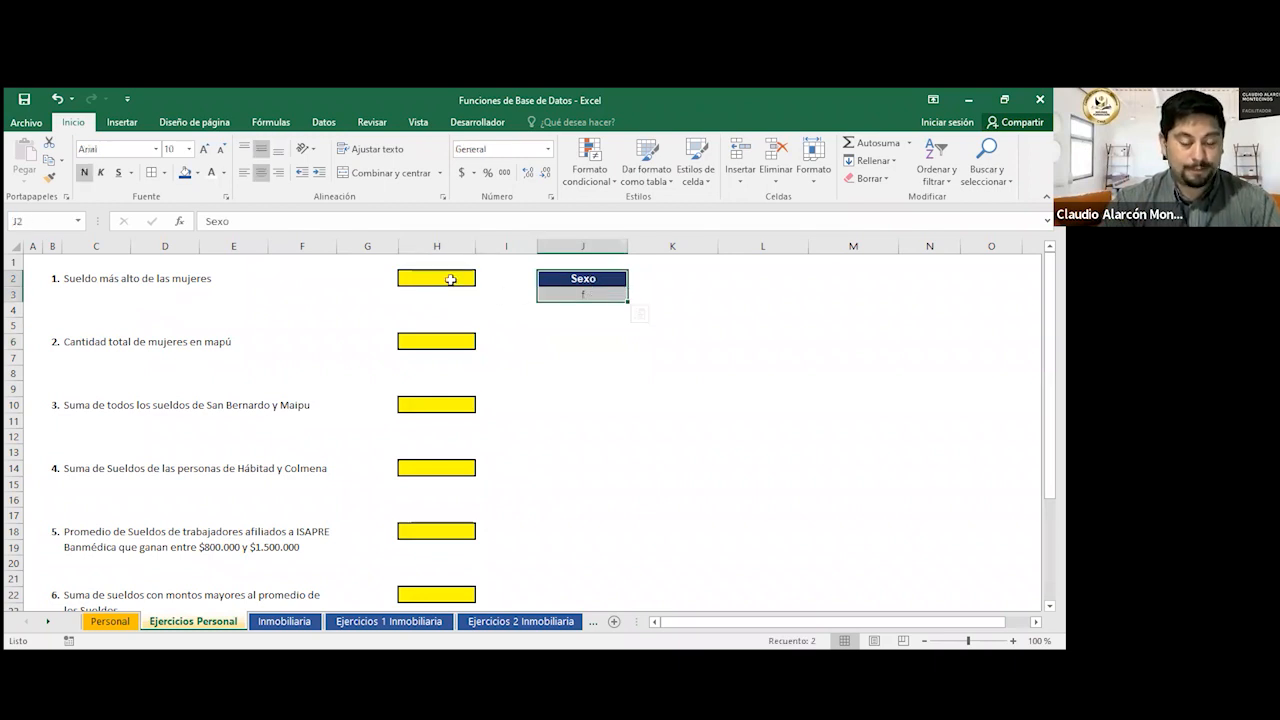
# Start a BDMAX formula in H2, the answer cell for exercise 1 on the women's highest salary.
pyautogui.click(451, 280)
pyautogui.write('=')
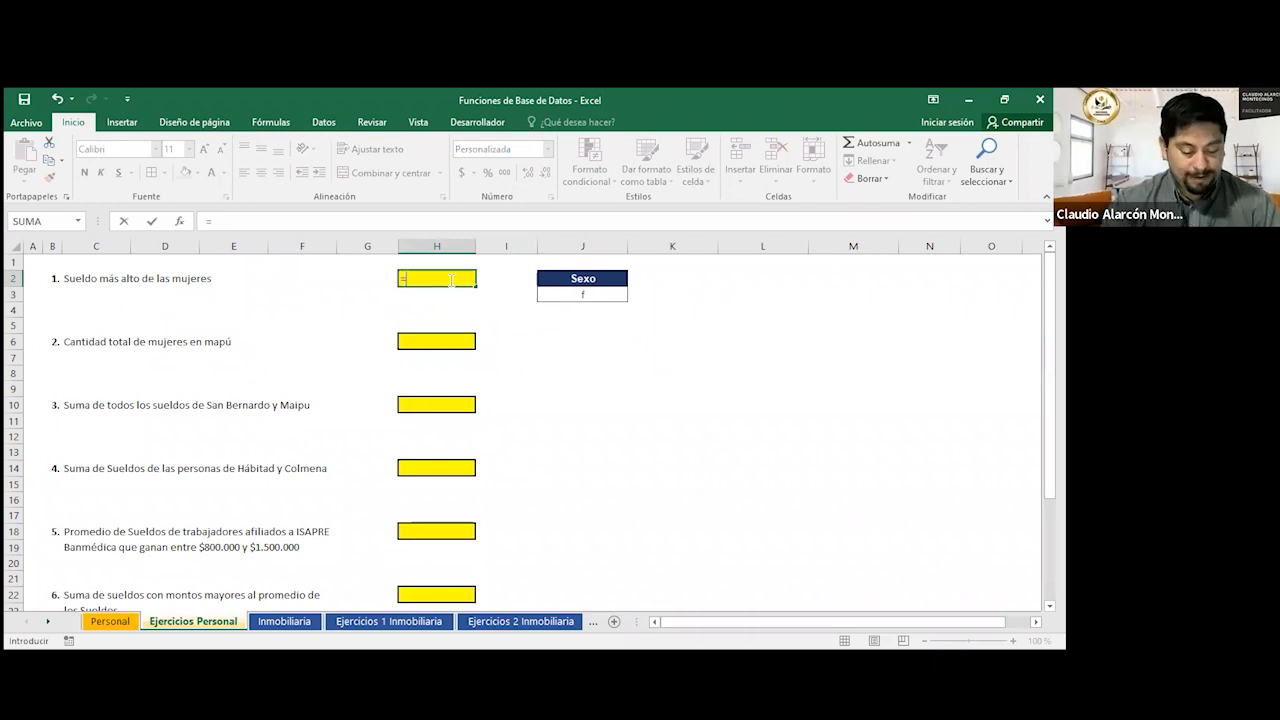
pyautogui.write('b')
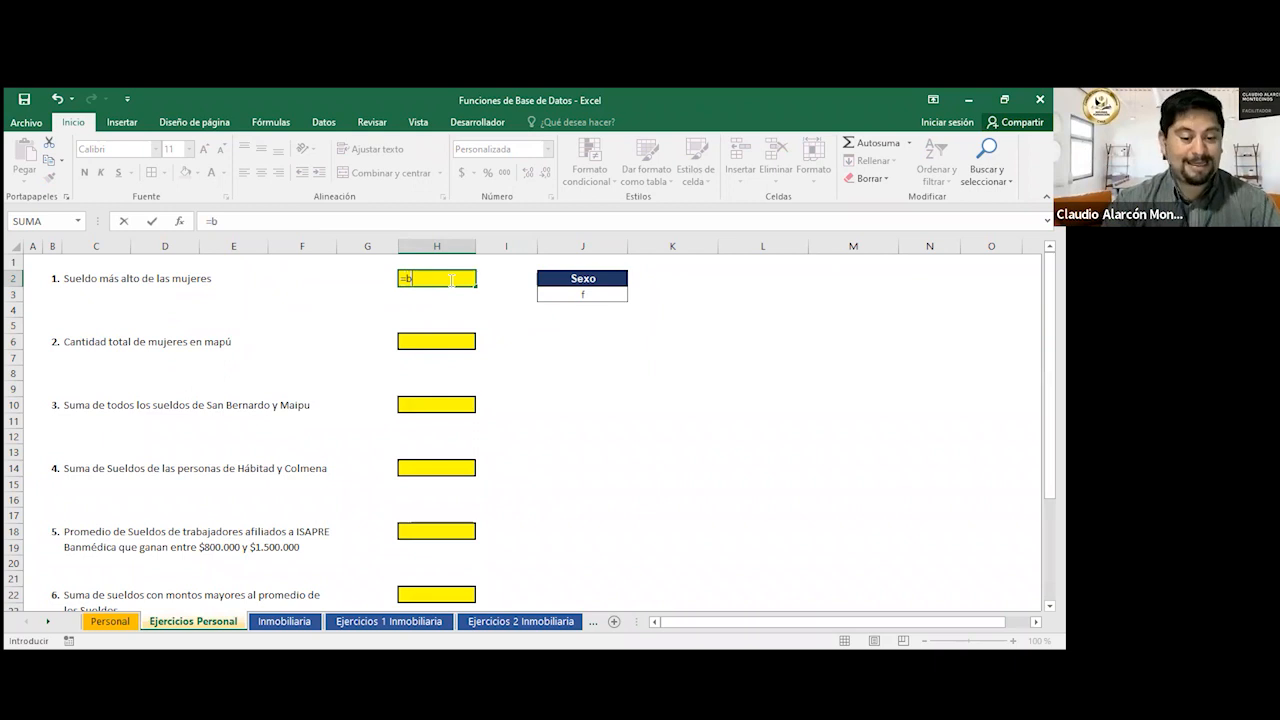
pyautogui.write('d')
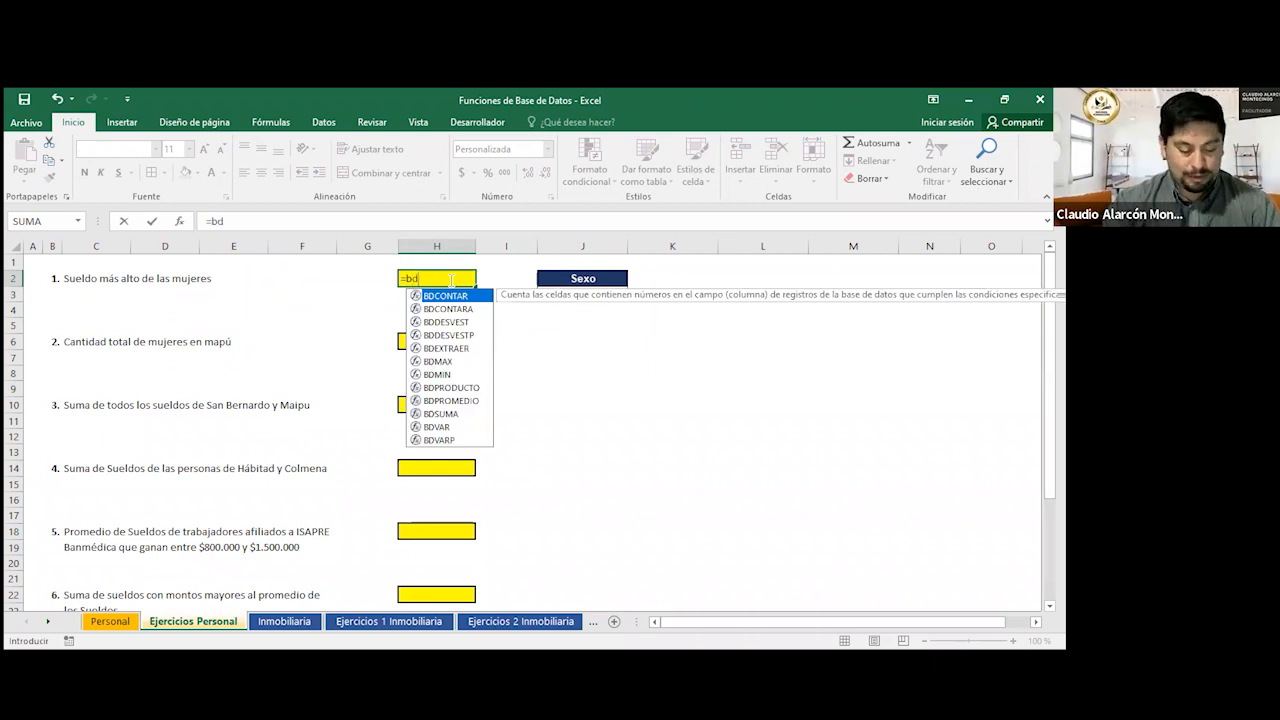
pyautogui.press('BackSpace')
pyautogui.press('BackSpace')
pyautogui.write('BD')
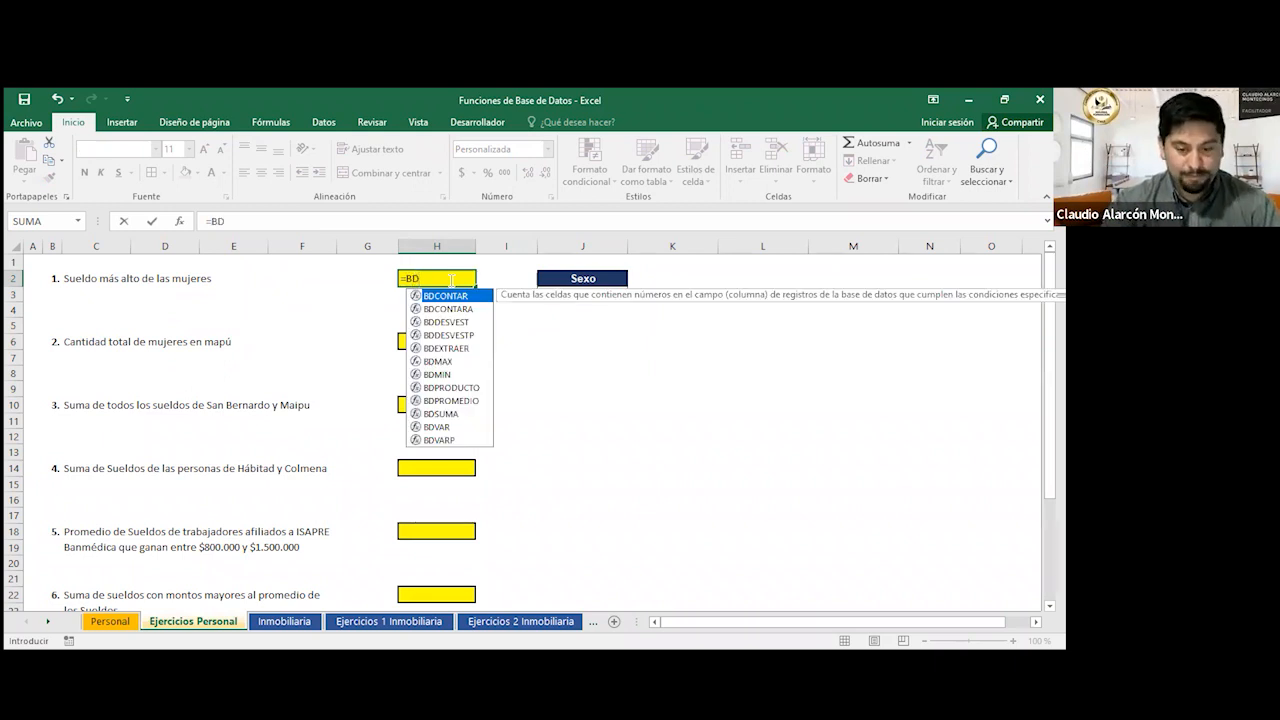
pyautogui.write('M')
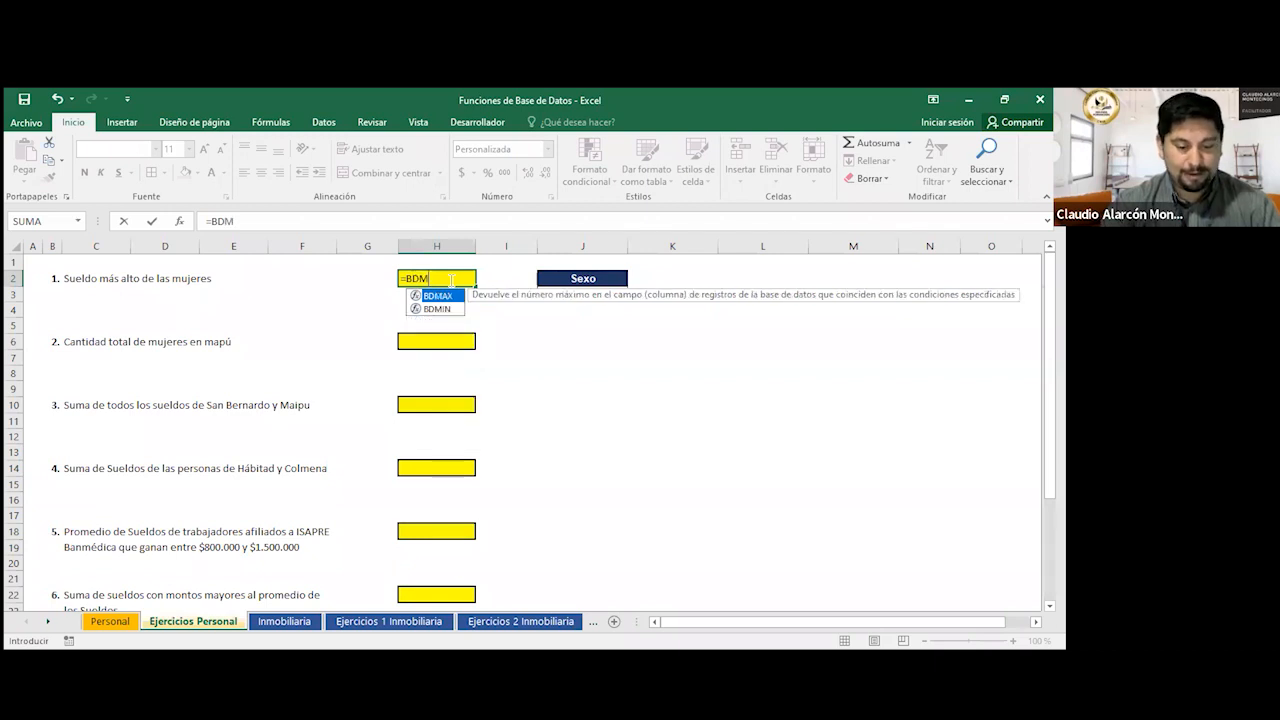
pyautogui.press('Tab')
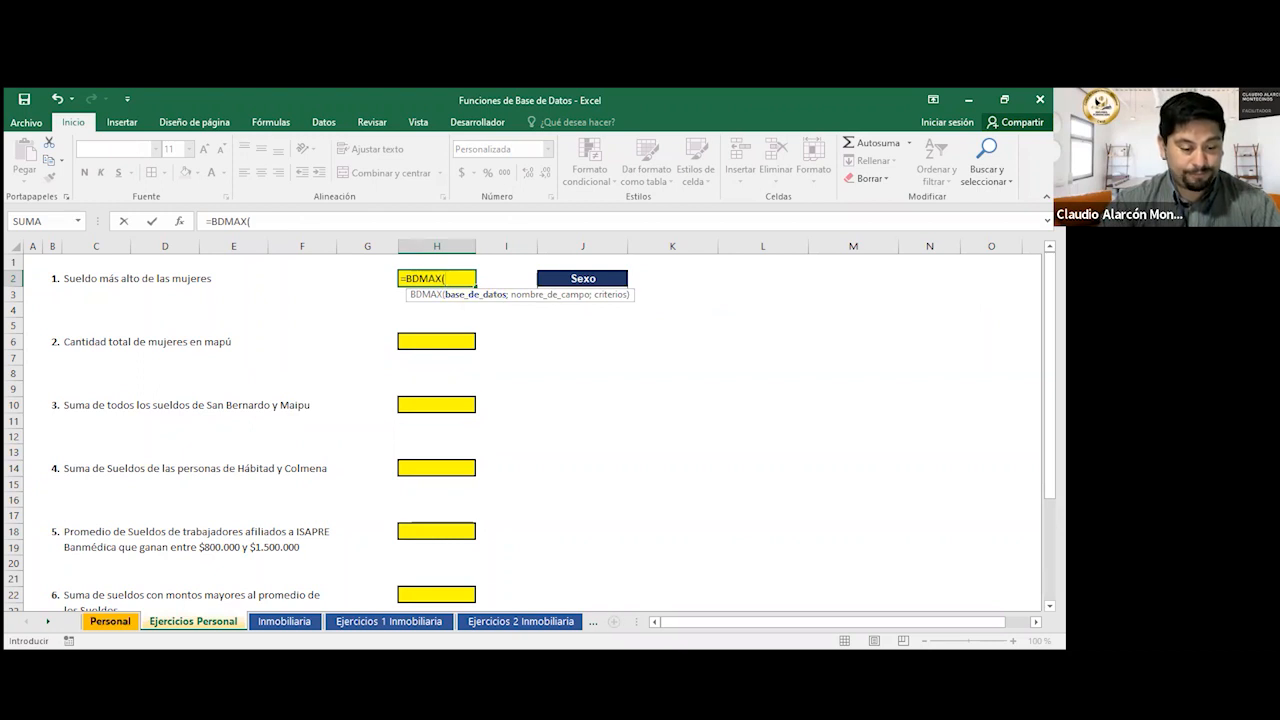
# Give BDMAX the range B2:J24 on the Personal sheet as database and the Sueldo header in H2 as field.
pyautogui.click(110, 621)
pyautogui.click(93, 303)
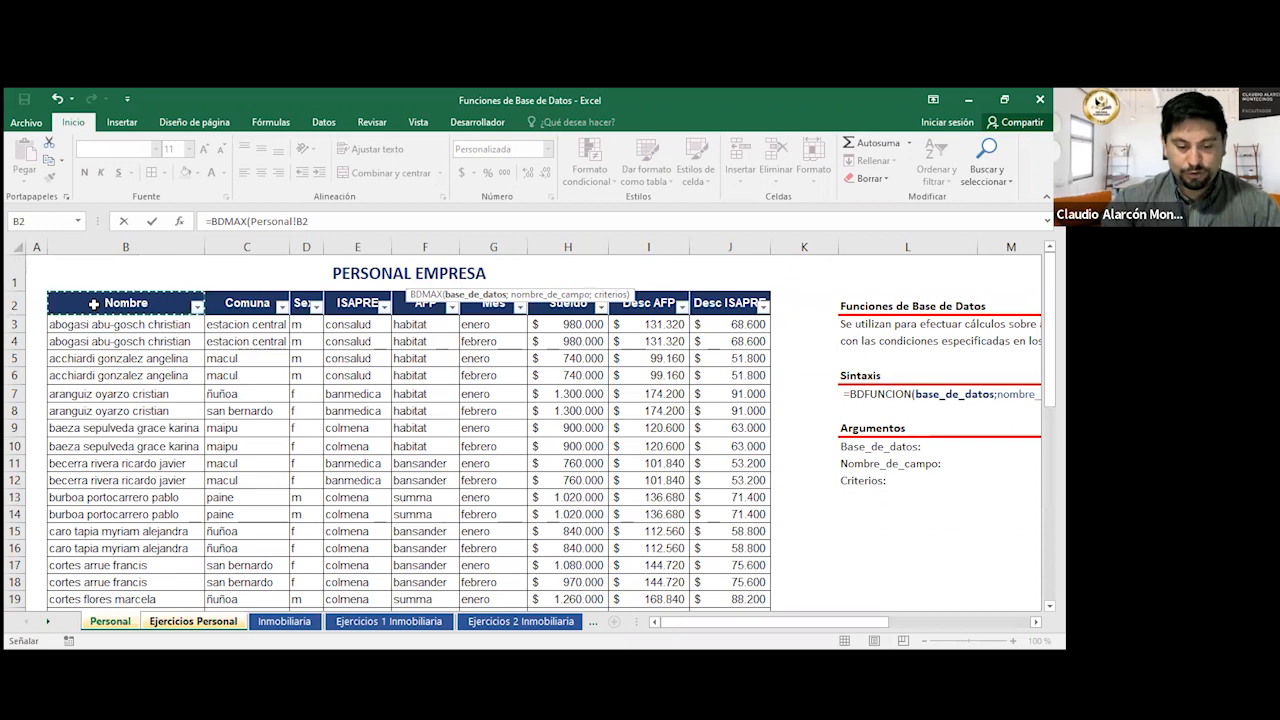
pyautogui.hotkey('ctrl', 'shift', 'Right')
pyautogui.hotkey('ctrl', 'shift', 'Down')
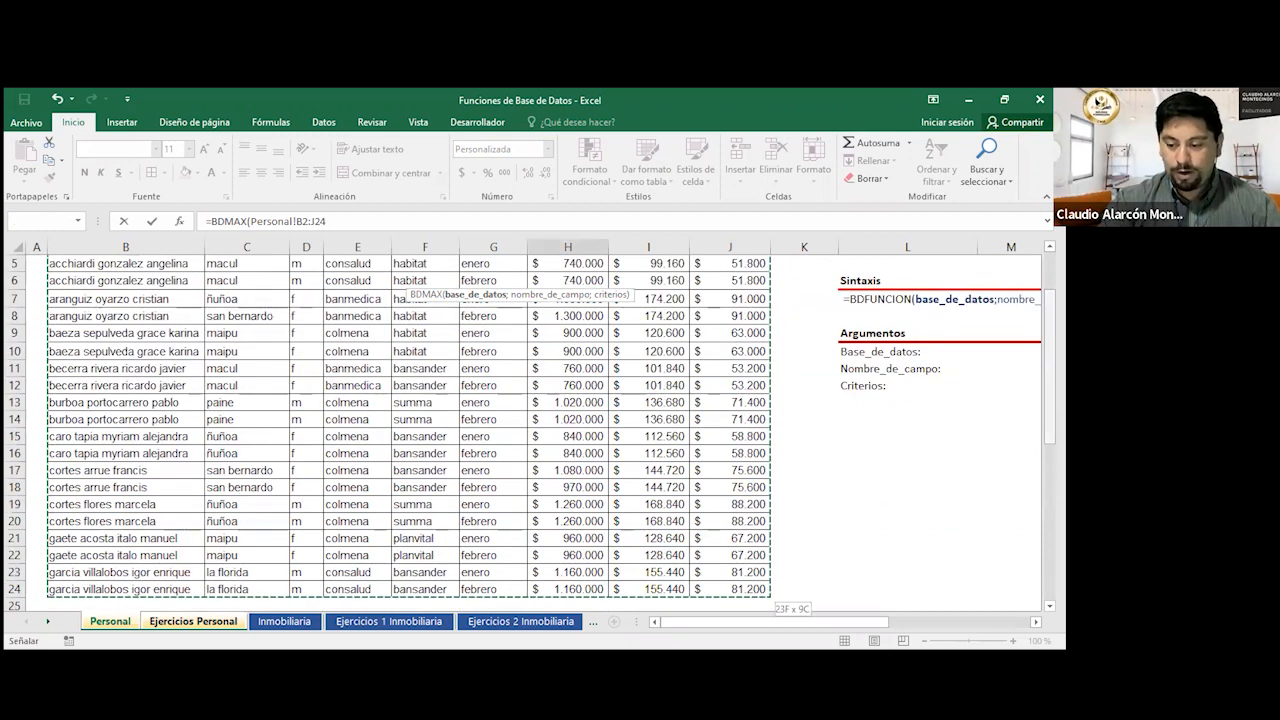
pyautogui.scroll(2, 409, 430)
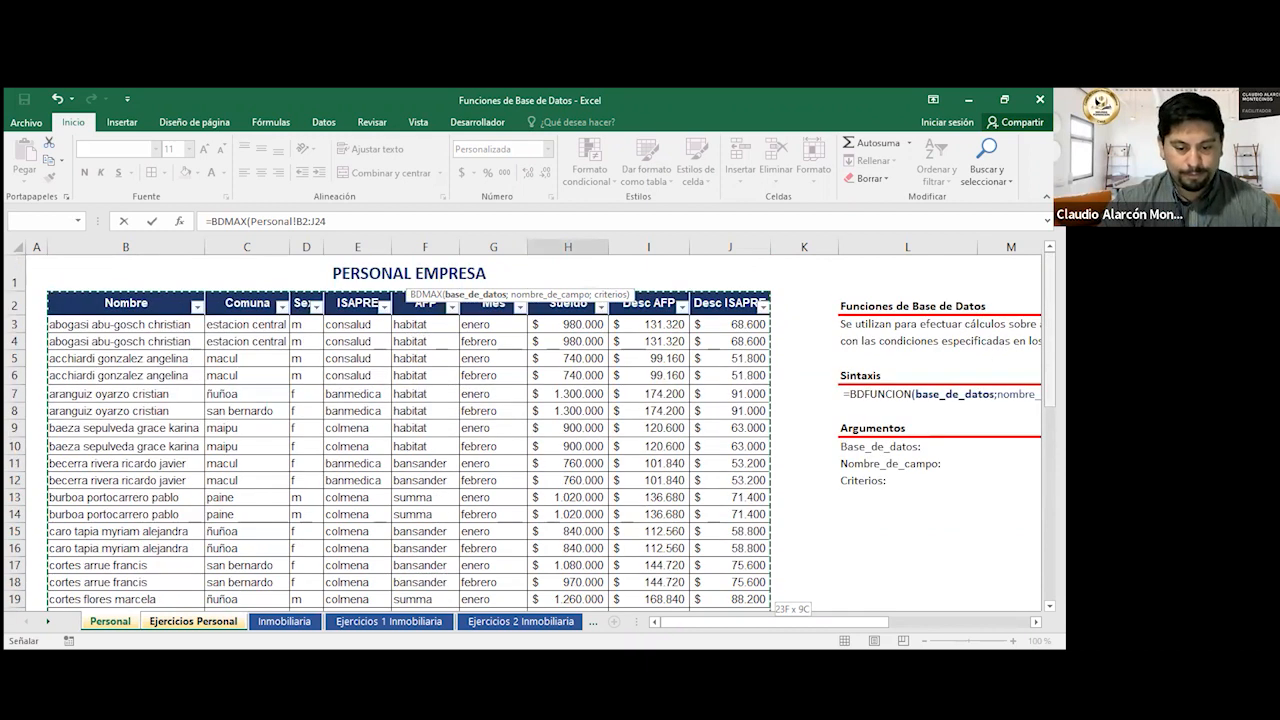
pyautogui.write(';')
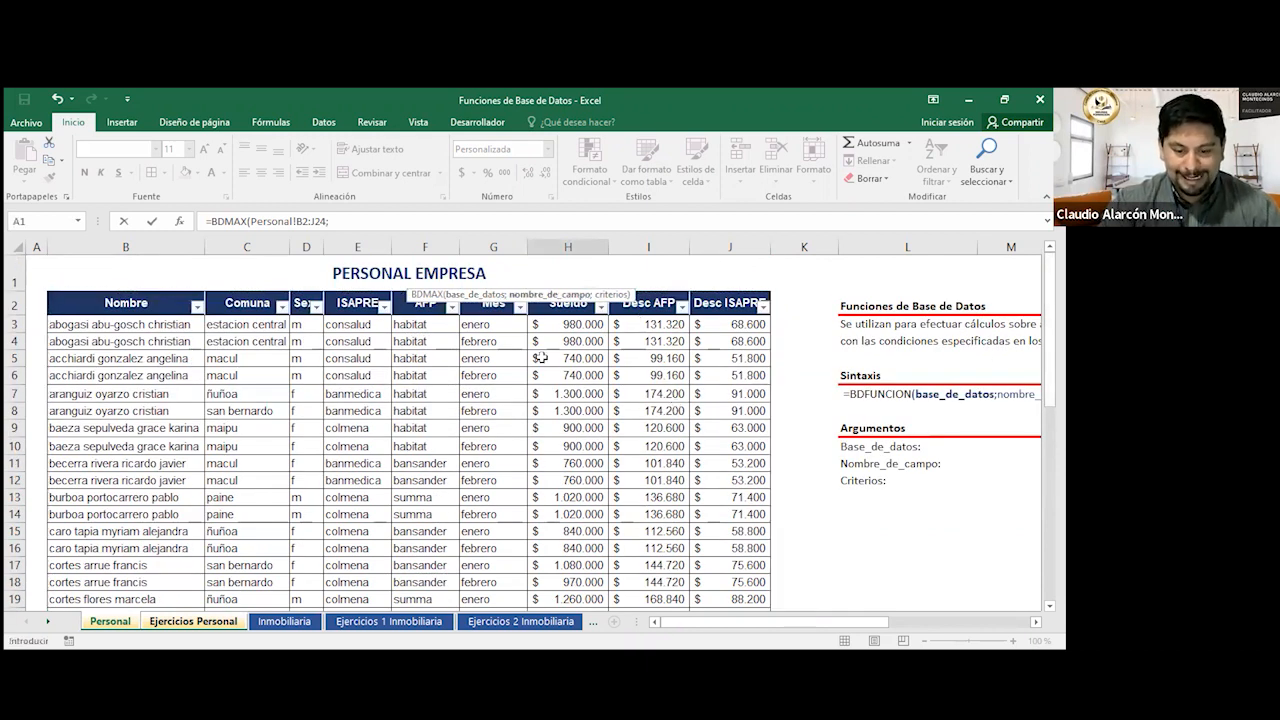
pyautogui.moveTo(537, 298); pyautogui.dragTo(362, 274)
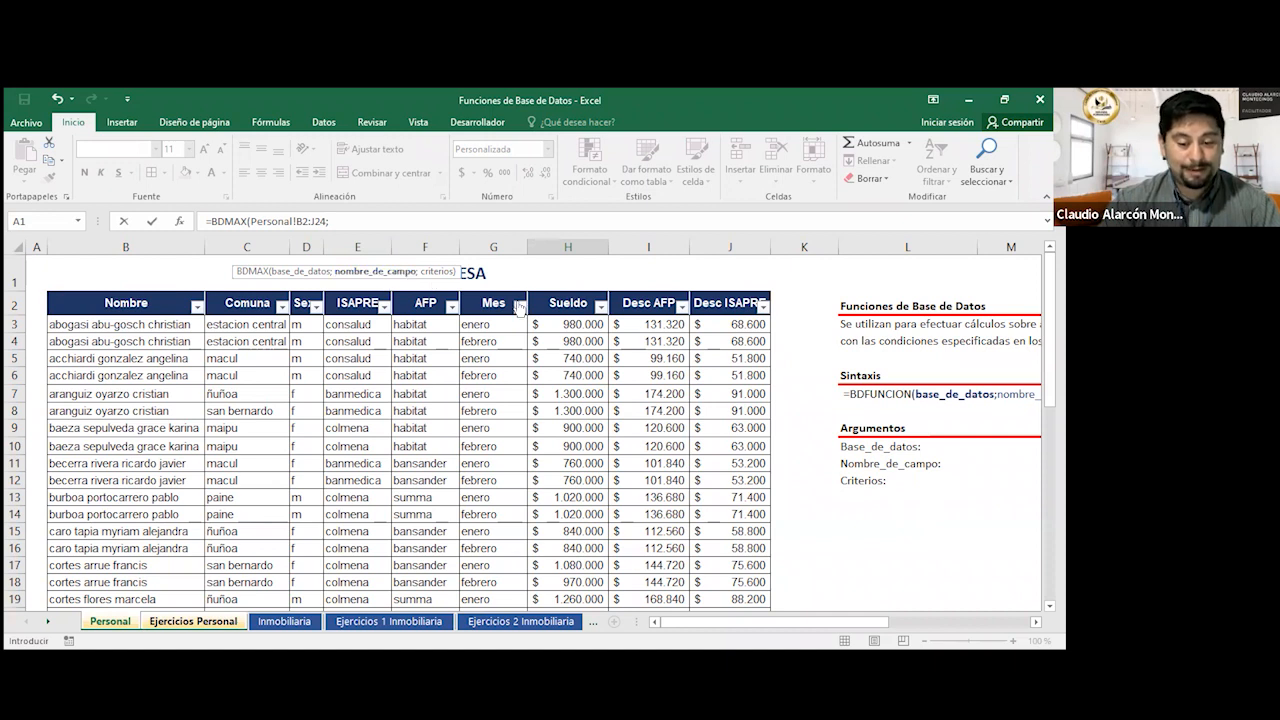
pyautogui.click(567, 301)
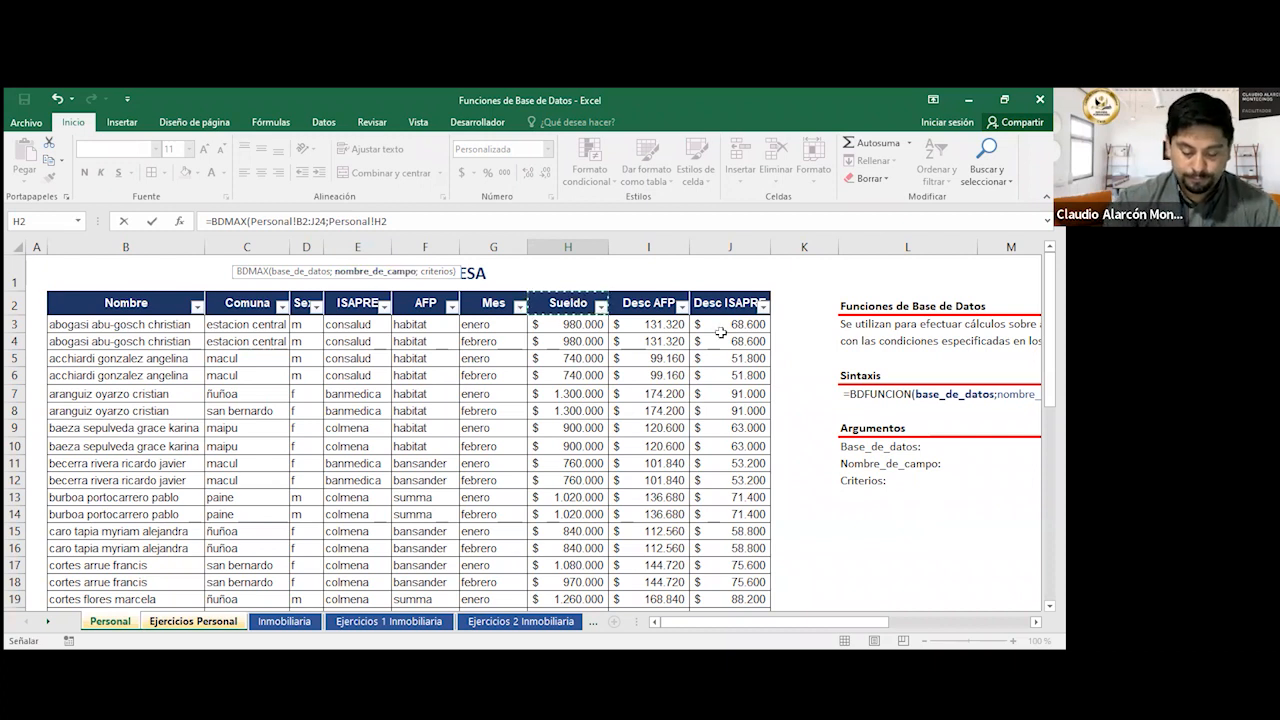
pyautogui.write(';')
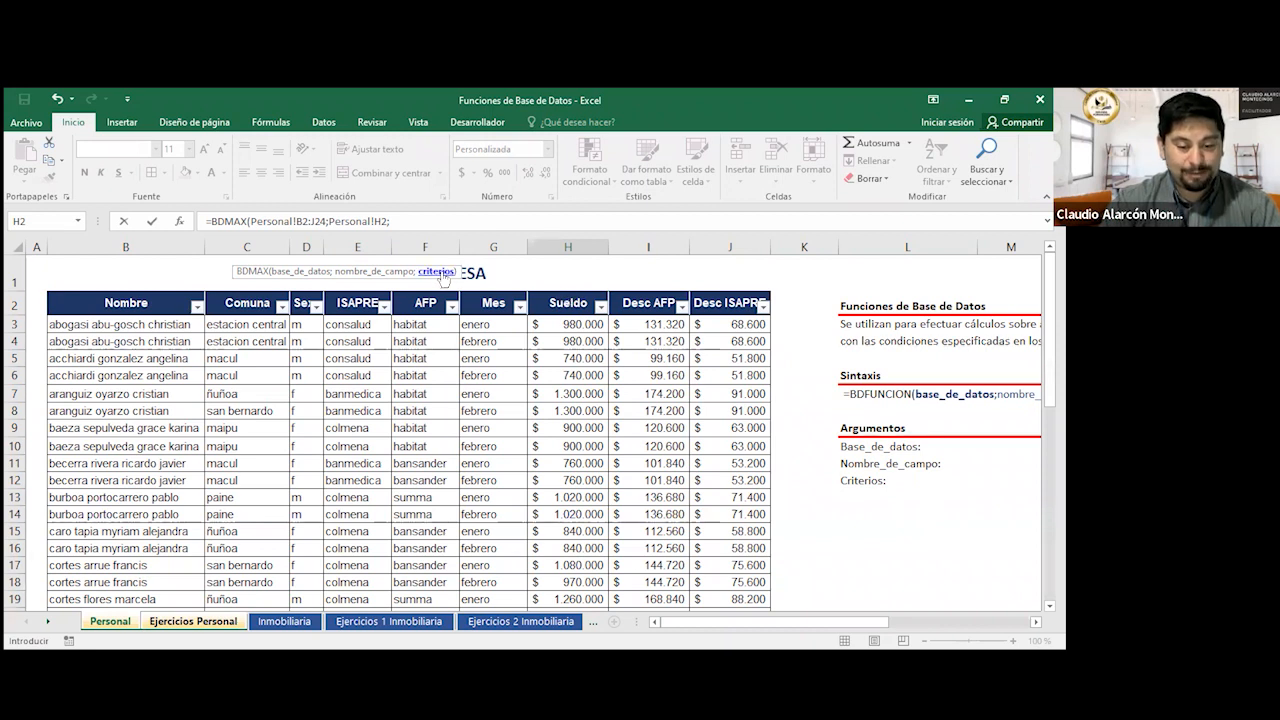
# Use J2:J3 on Ejercicios Personal as the criteria argument and complete the BDMAX formula.
pyautogui.click(190, 622)
pyautogui.moveTo(582, 294); pyautogui.dragTo(580, 279)
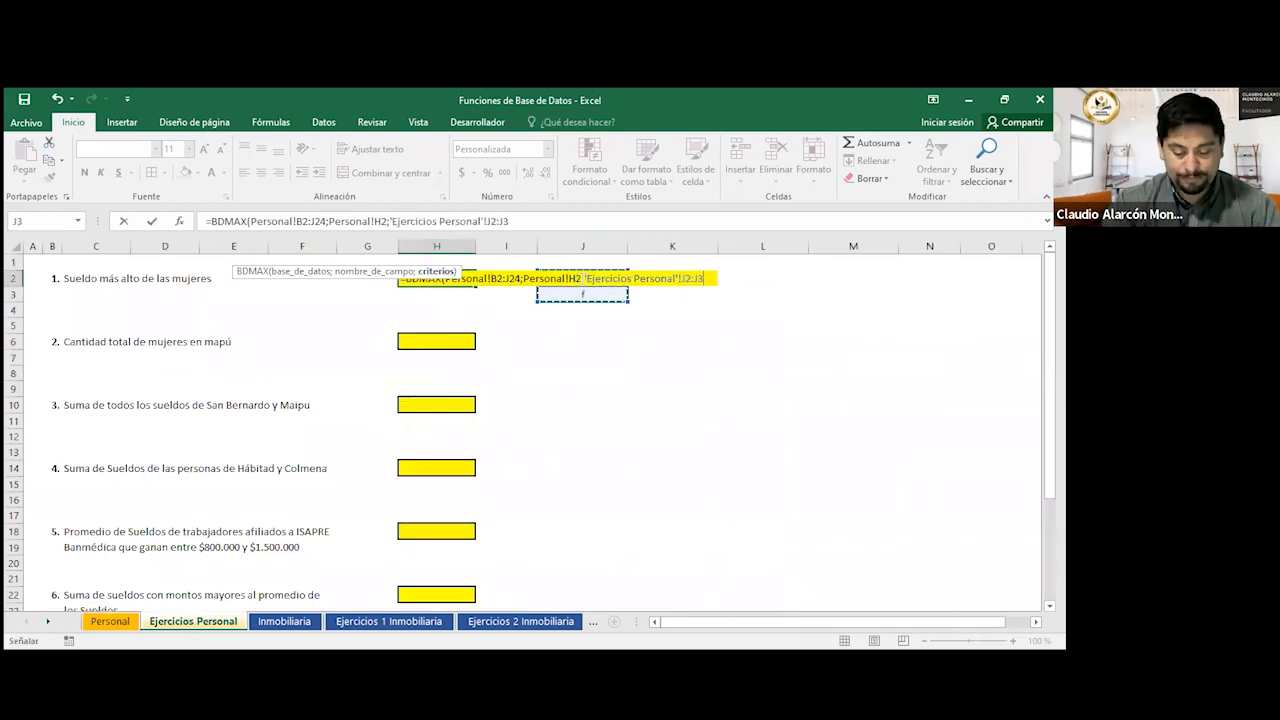
pyautogui.write(')')
pyautogui.press('Return')
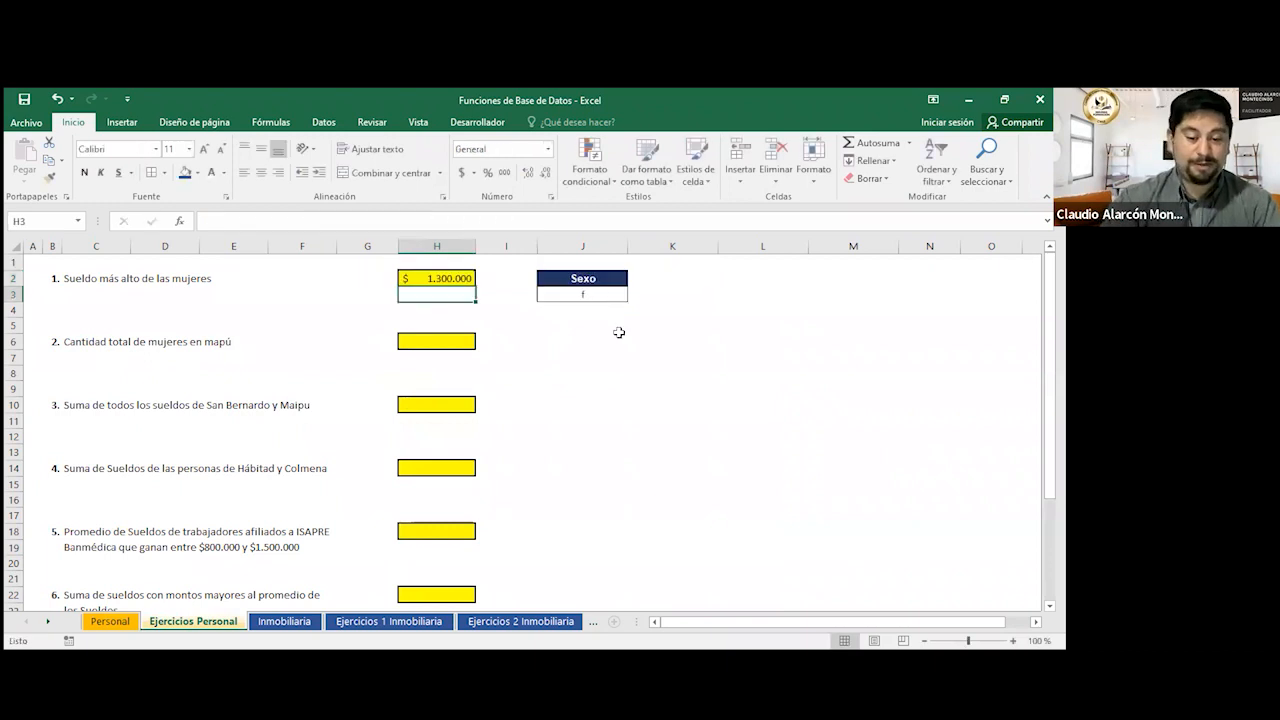
pyautogui.click(617, 331)
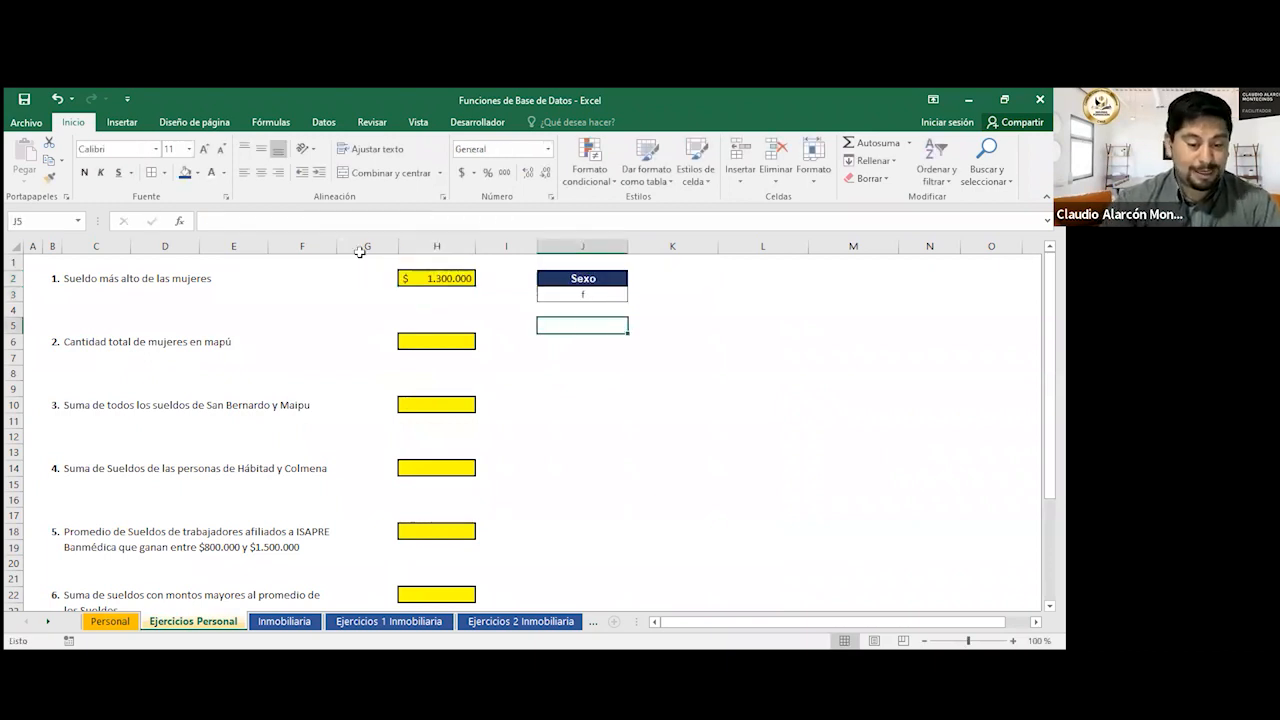
# Check the H2 formula against the Sueldo values on the Personal sheet by temporarily filtering Sexo to f, and clear the filter.
pyautogui.click(433, 279)
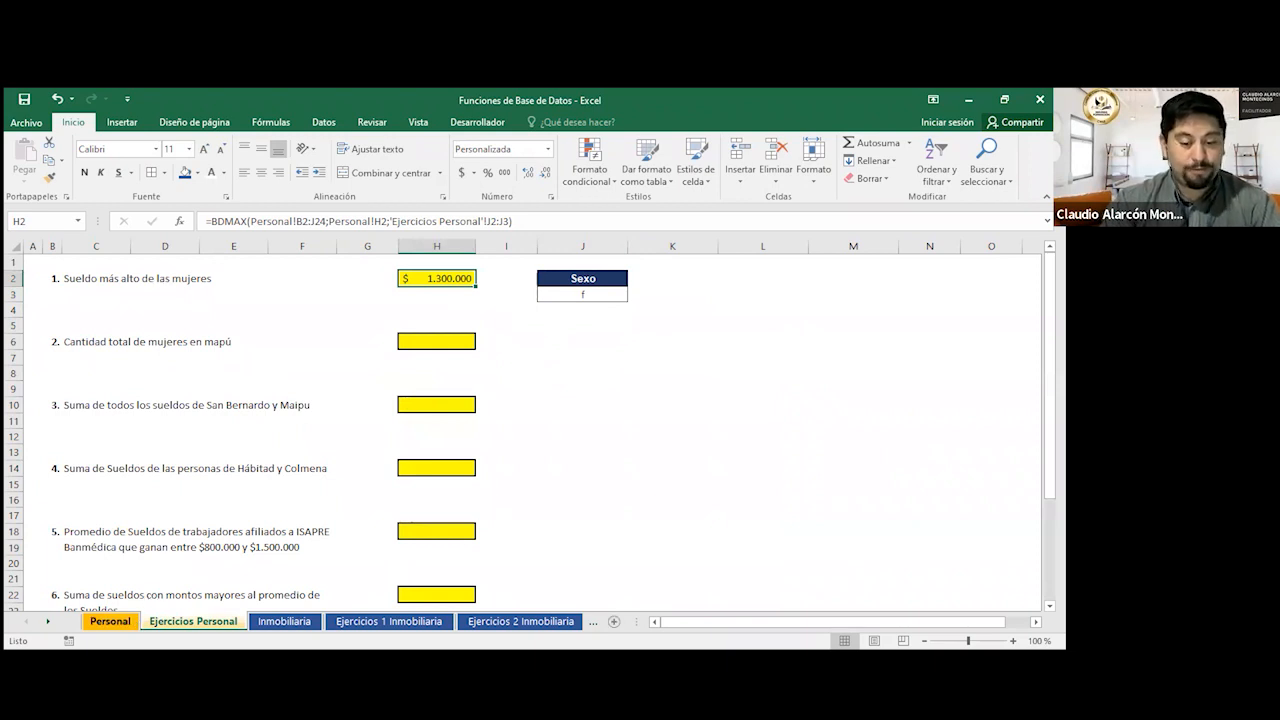
pyautogui.click(113, 620)
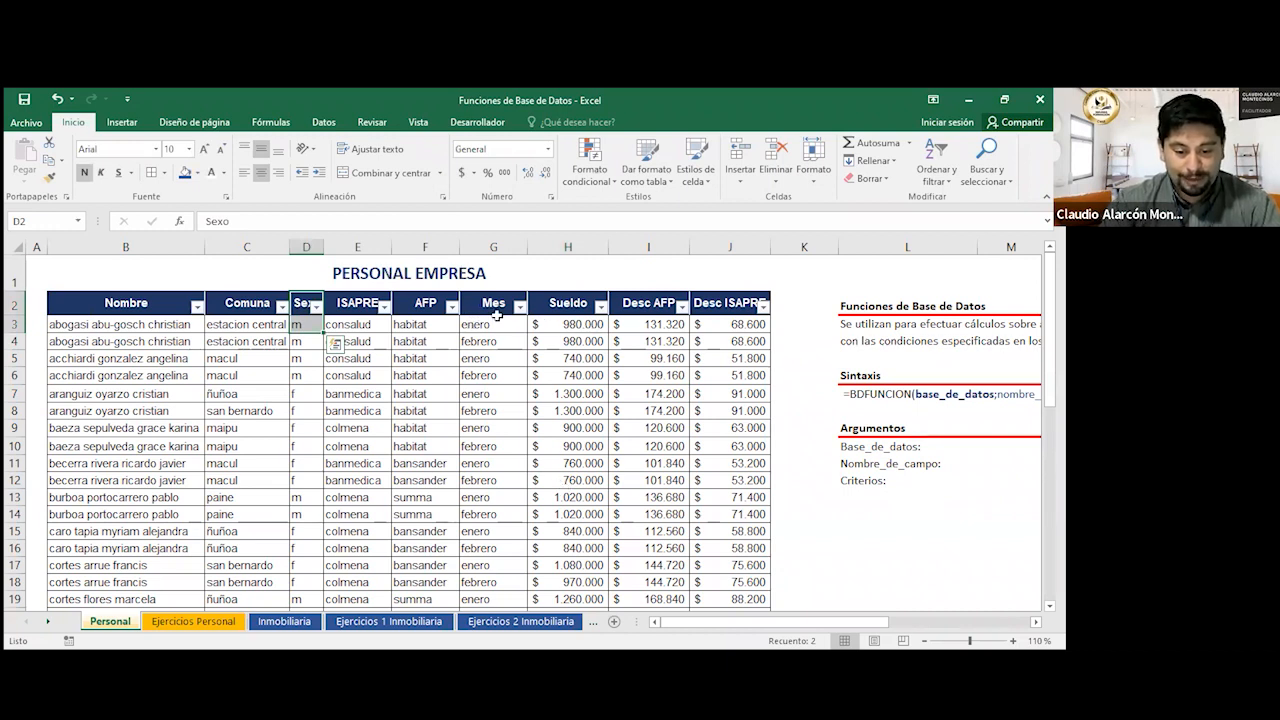
pyautogui.click(316, 308)
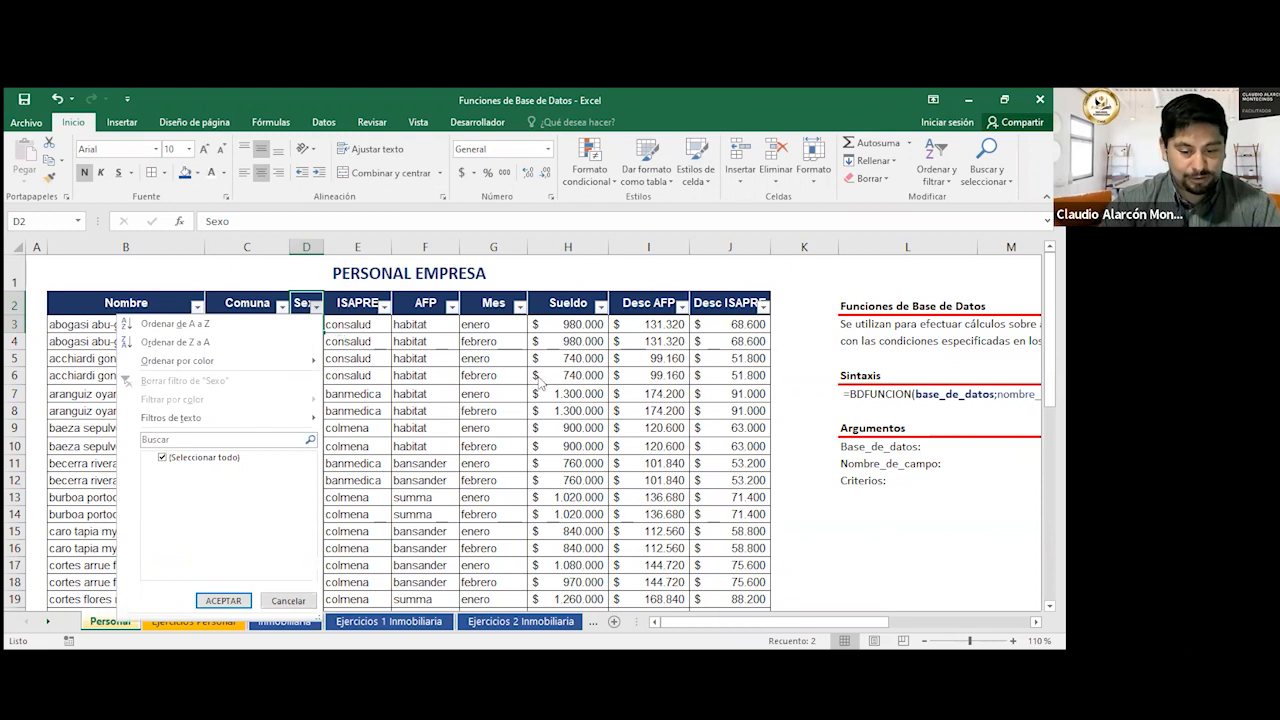
pyautogui.click(163, 482)
pyautogui.click(221, 601)
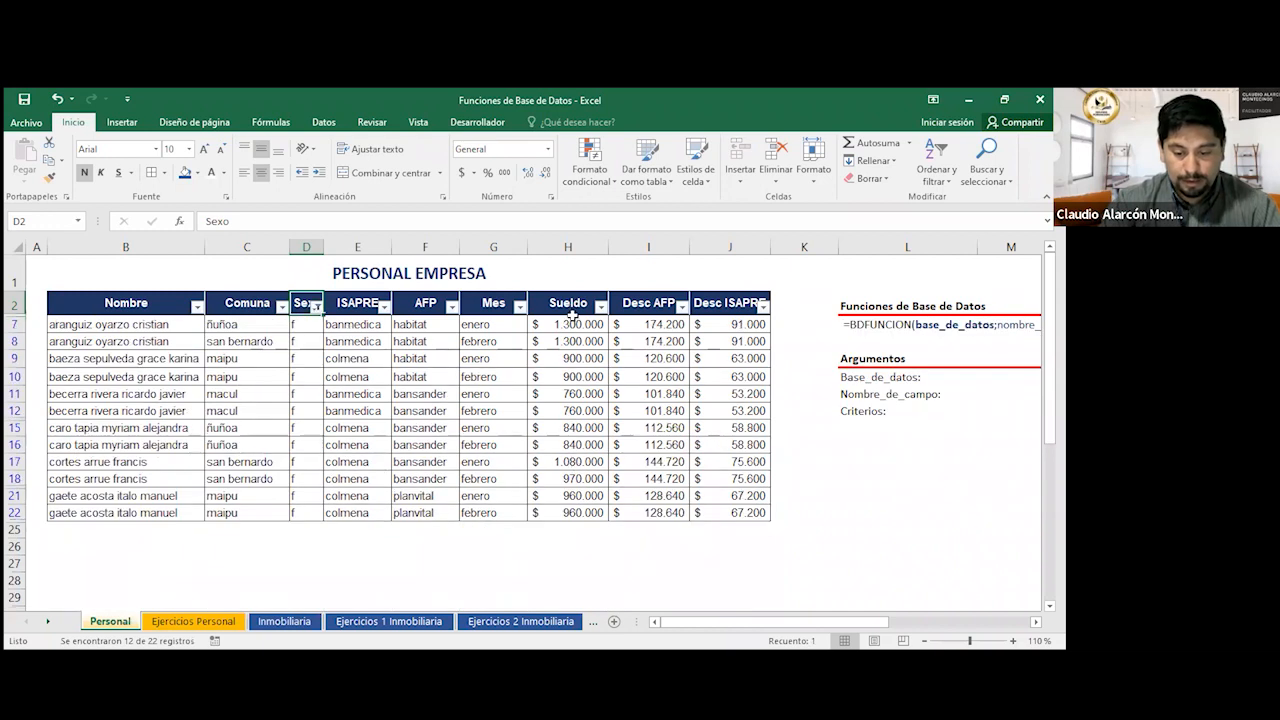
pyautogui.moveTo(573, 318); pyautogui.dragTo(580, 512)
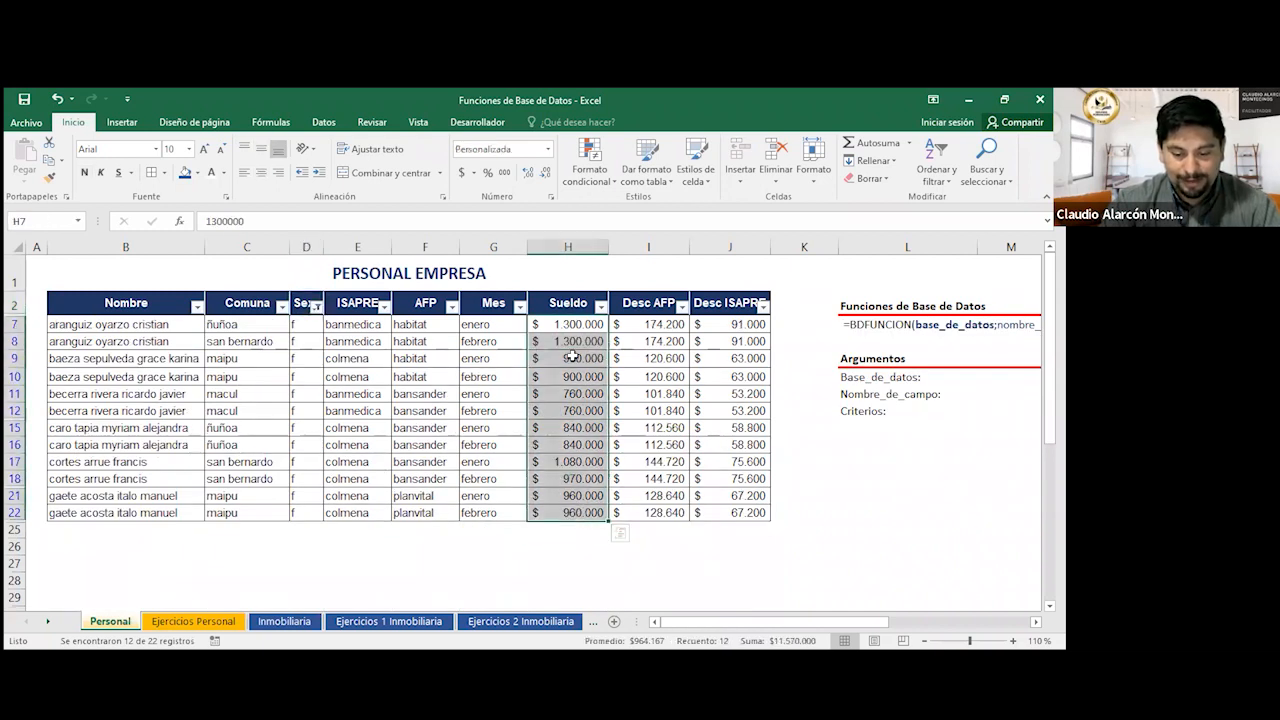
pyautogui.click(431, 341)
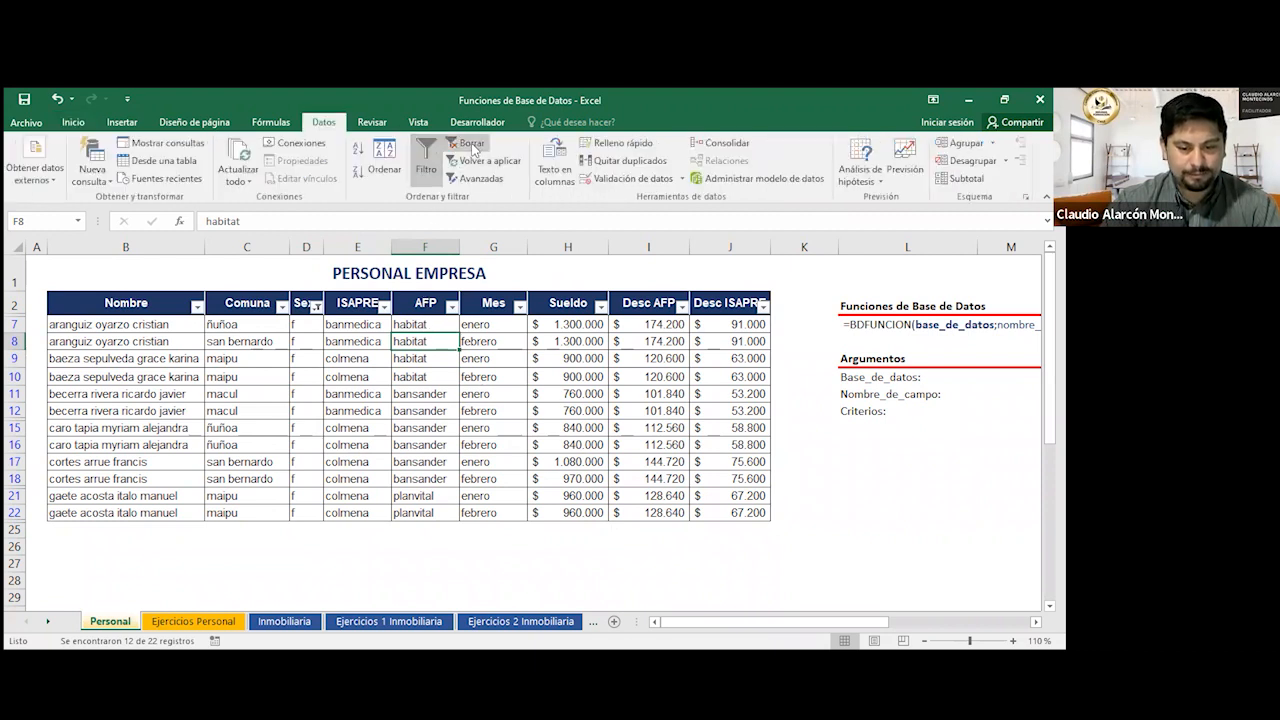
pyautogui.click(472, 145)
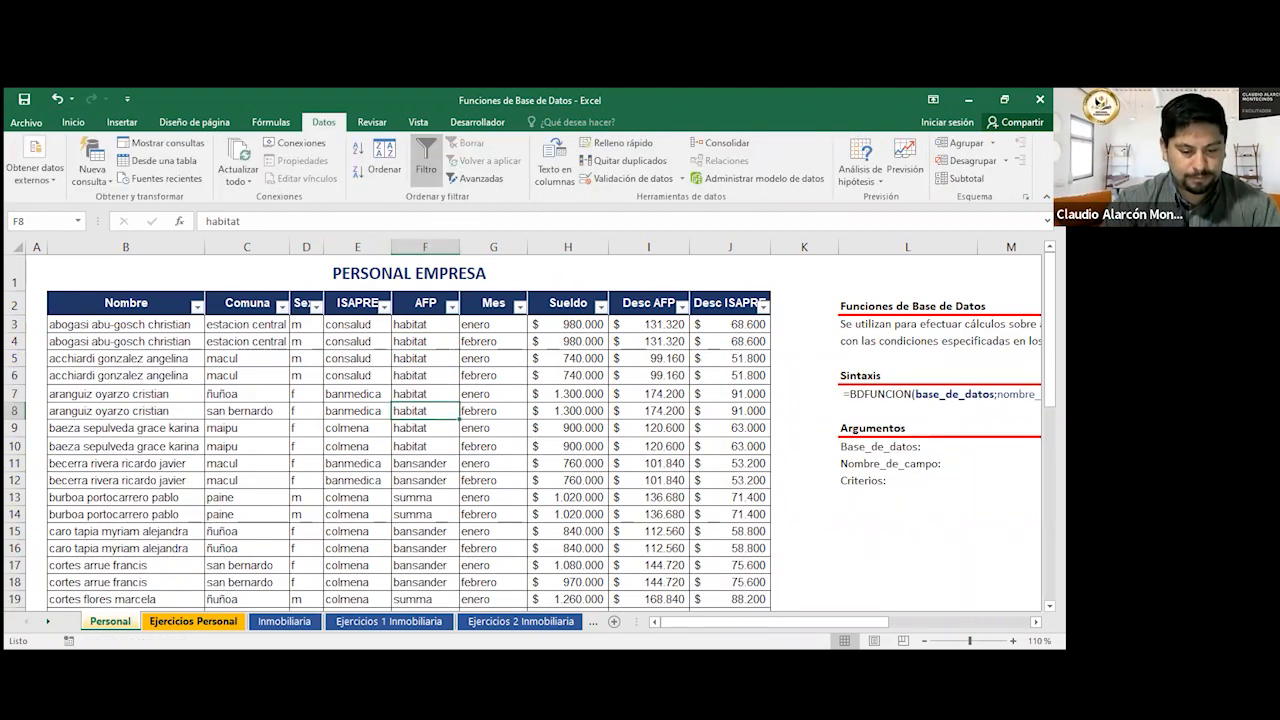
# Copy the Comuna and Sexo headers with their first values from the Personal sheet to J6:K7 on Ejercicios Personal, beside exercise 2.
pyautogui.hotkey('ctrl', 'pagedown')
pyautogui.click(137, 341)
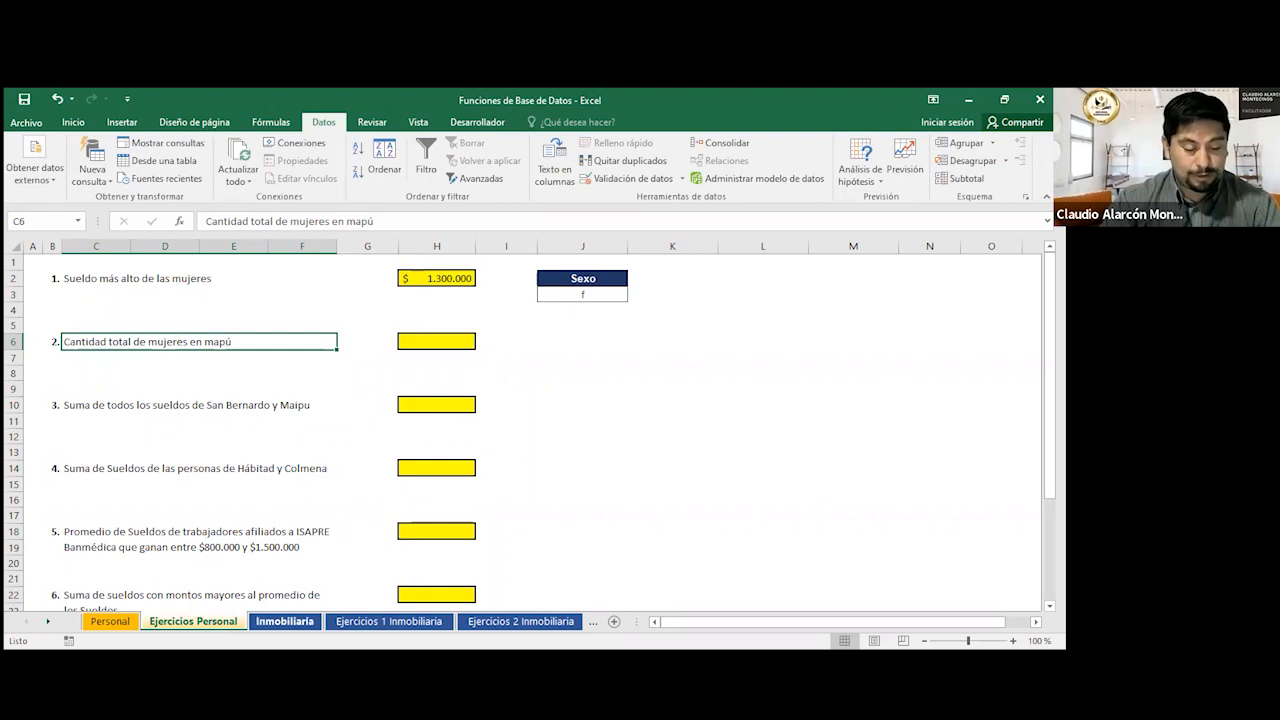
pyautogui.click(110, 621)
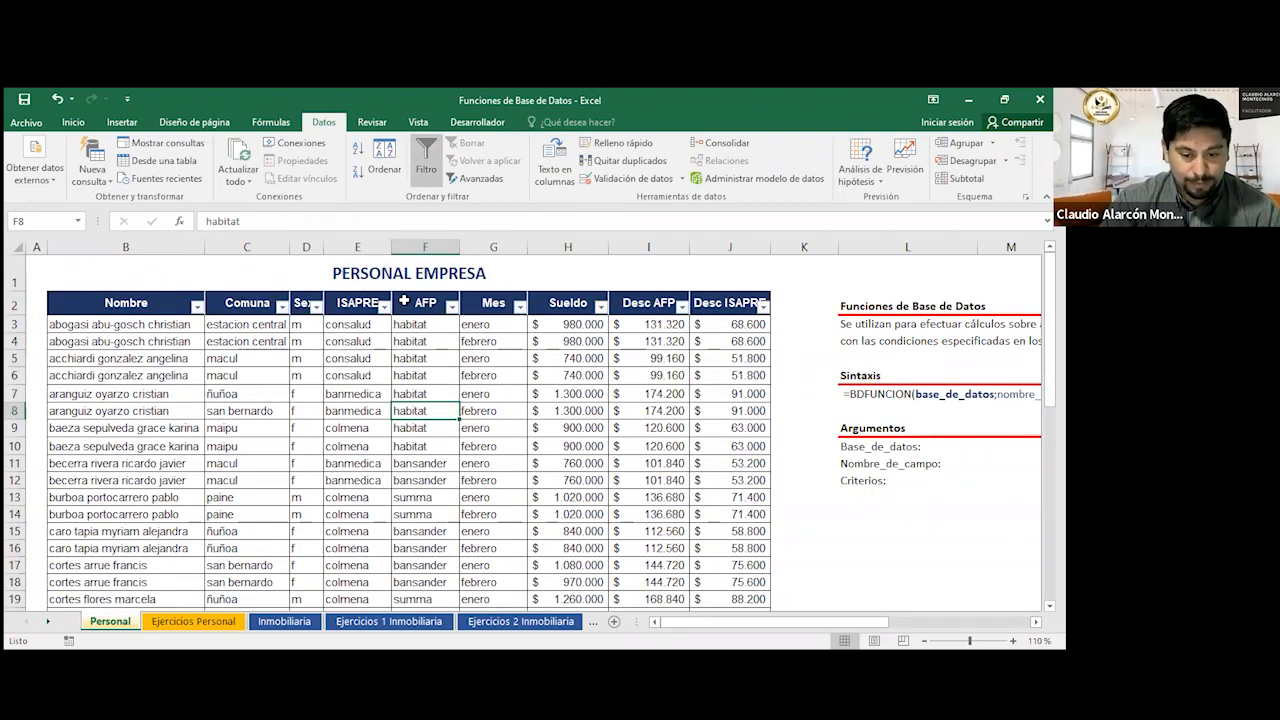
pyautogui.moveTo(270, 302); pyautogui.dragTo(305, 325)
pyautogui.hotkey('ctrl', 'c')
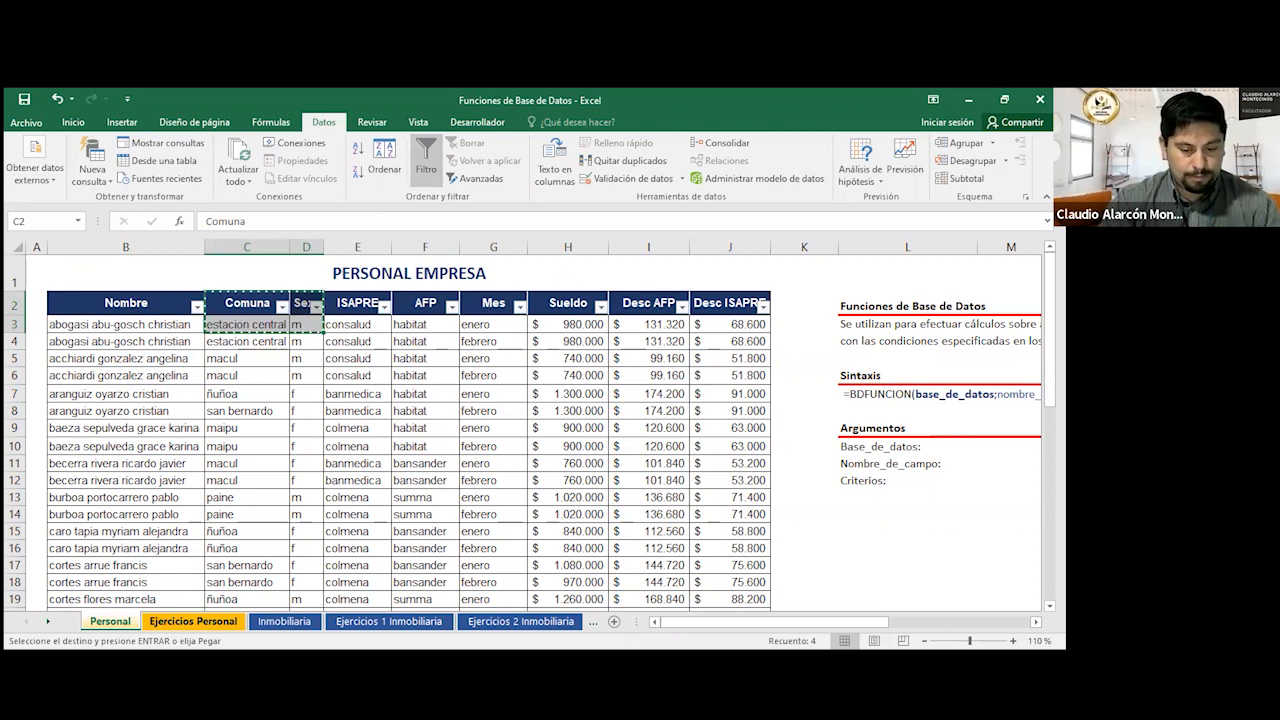
pyautogui.hotkey('ctrl', 'pagedown')
pyautogui.click(562, 336)
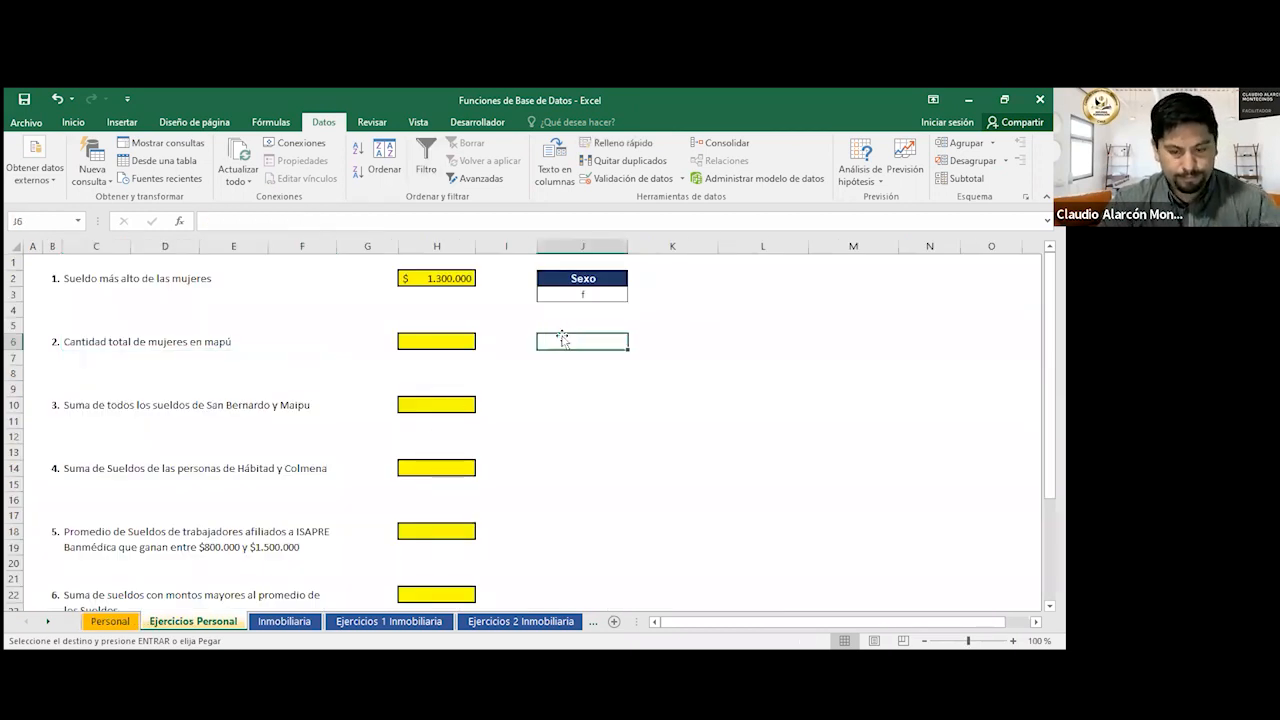
pyautogui.hotkey('ctrl', 'v')
# Set the exercise 2 criteria to maipu in J7 and f in K7, and centre both cells.
pyautogui.click(600, 360)
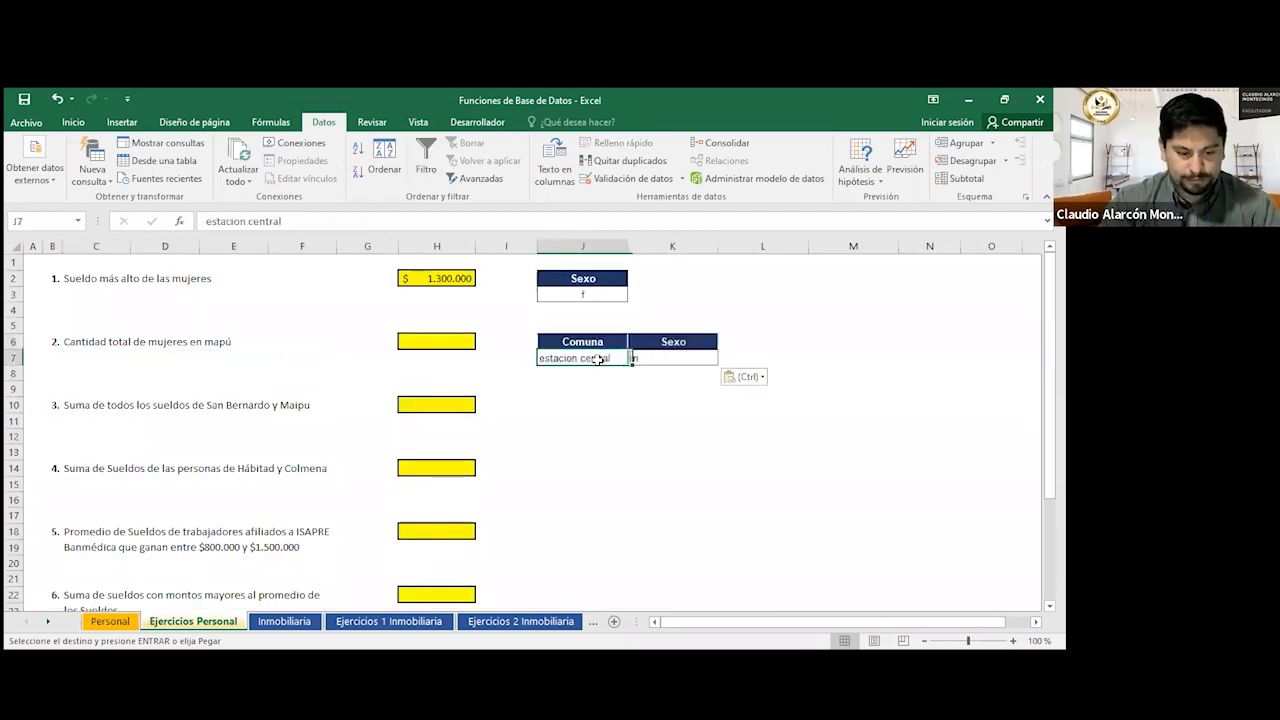
pyautogui.write('maipu')
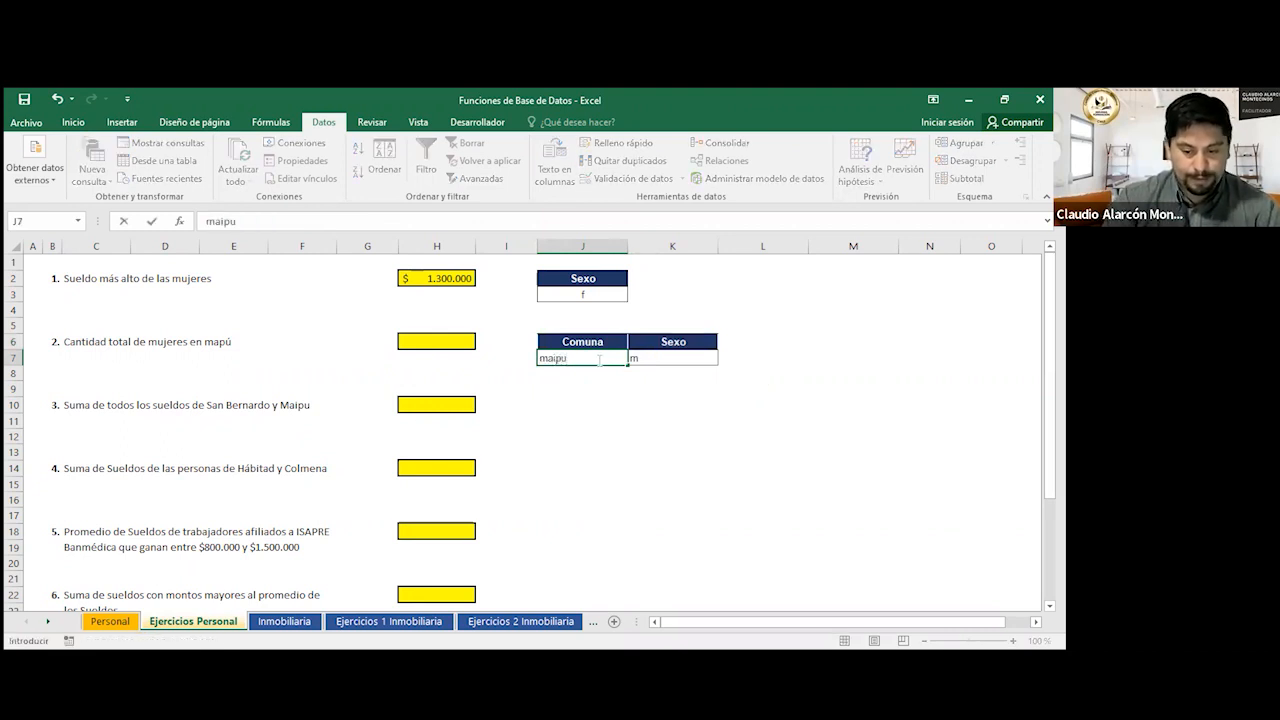
pyautogui.press('Tab')
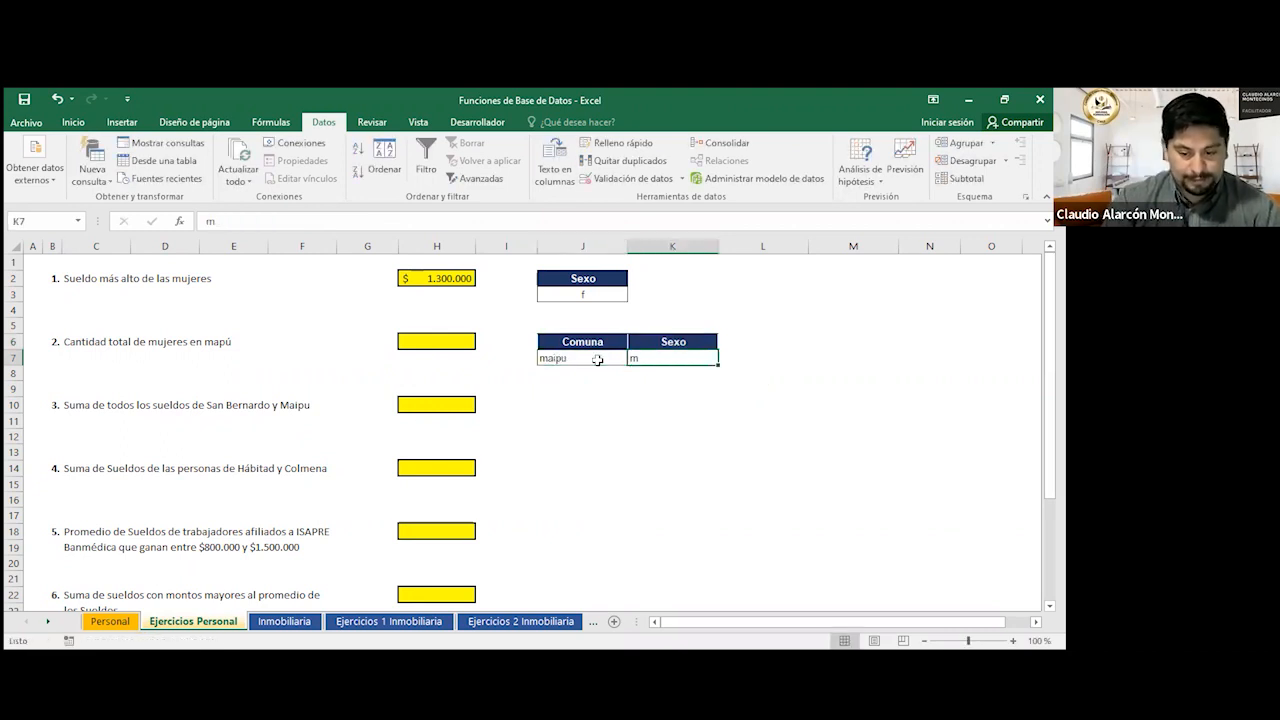
pyautogui.write('f')
pyautogui.keyDown('shift'); pyautogui.click(597, 360); pyautogui.keyUp('shift')
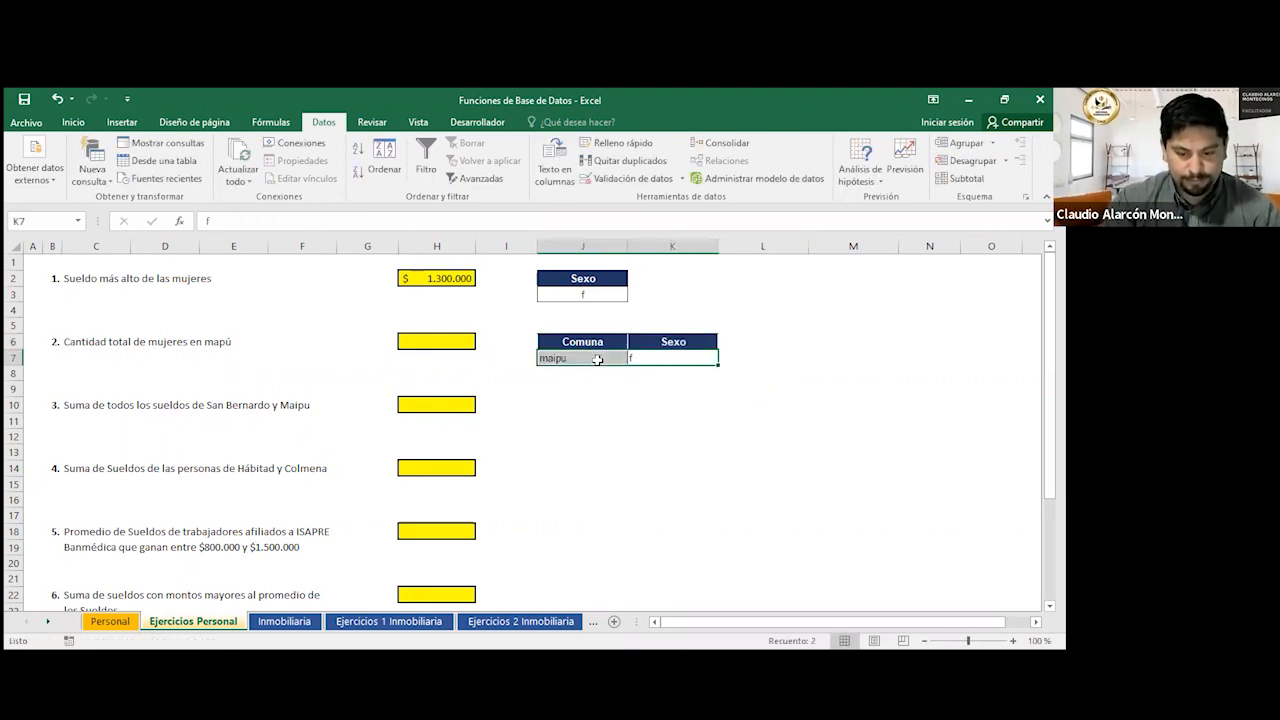
pyautogui.click(73, 125)
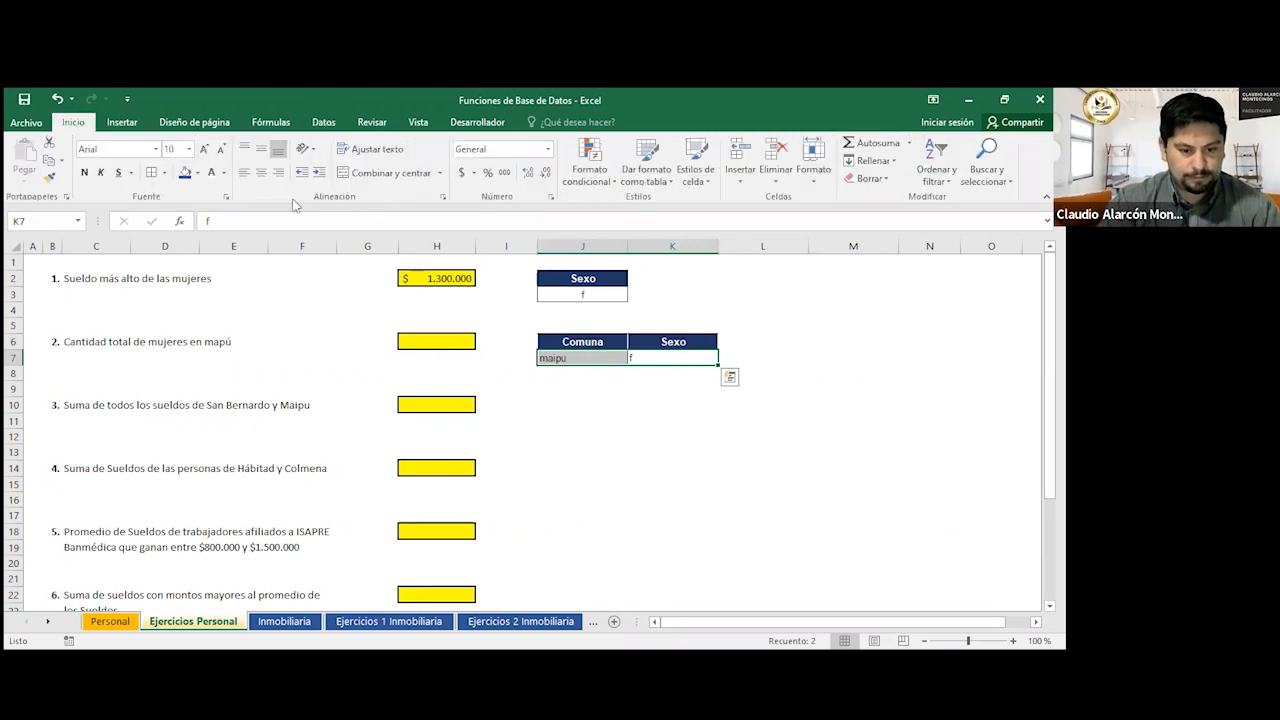
pyautogui.press('Tab')
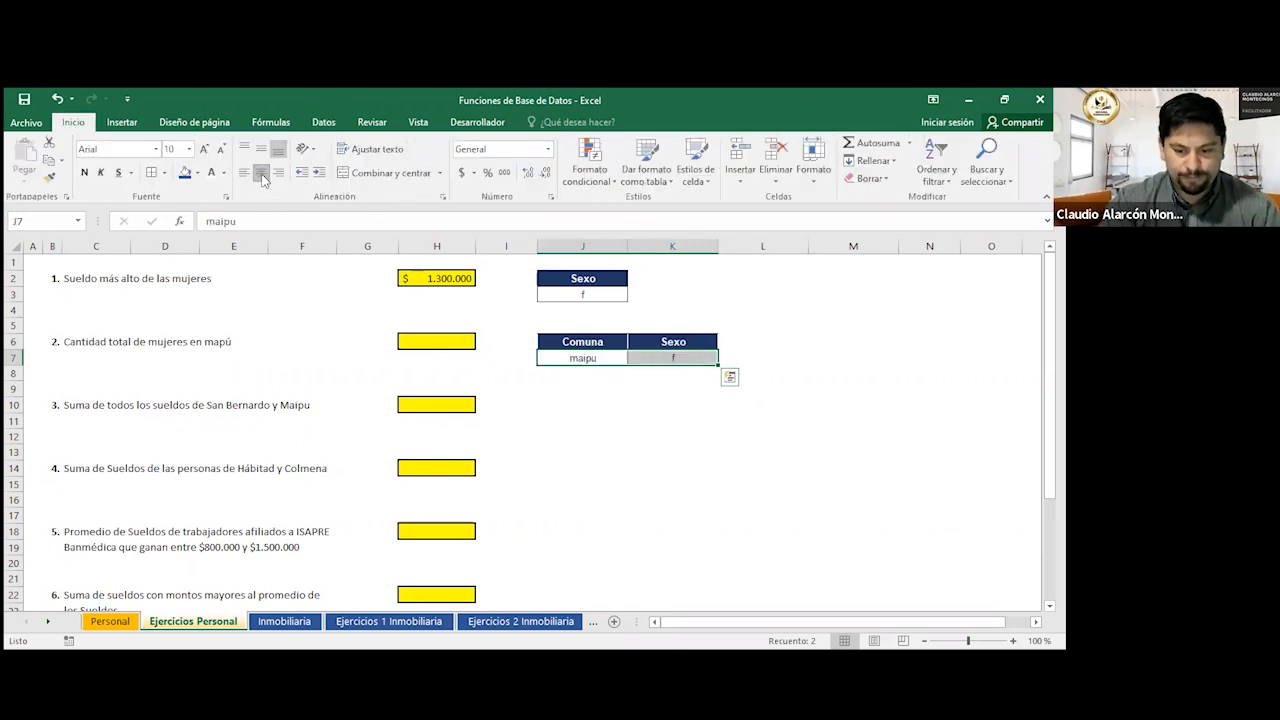
# Apply borders to the Comuna and Sexo criteria range J6:K7.
pyautogui.click(594, 400)
pyautogui.click(612, 340)
pyautogui.hotkey('ctrl', 'a')
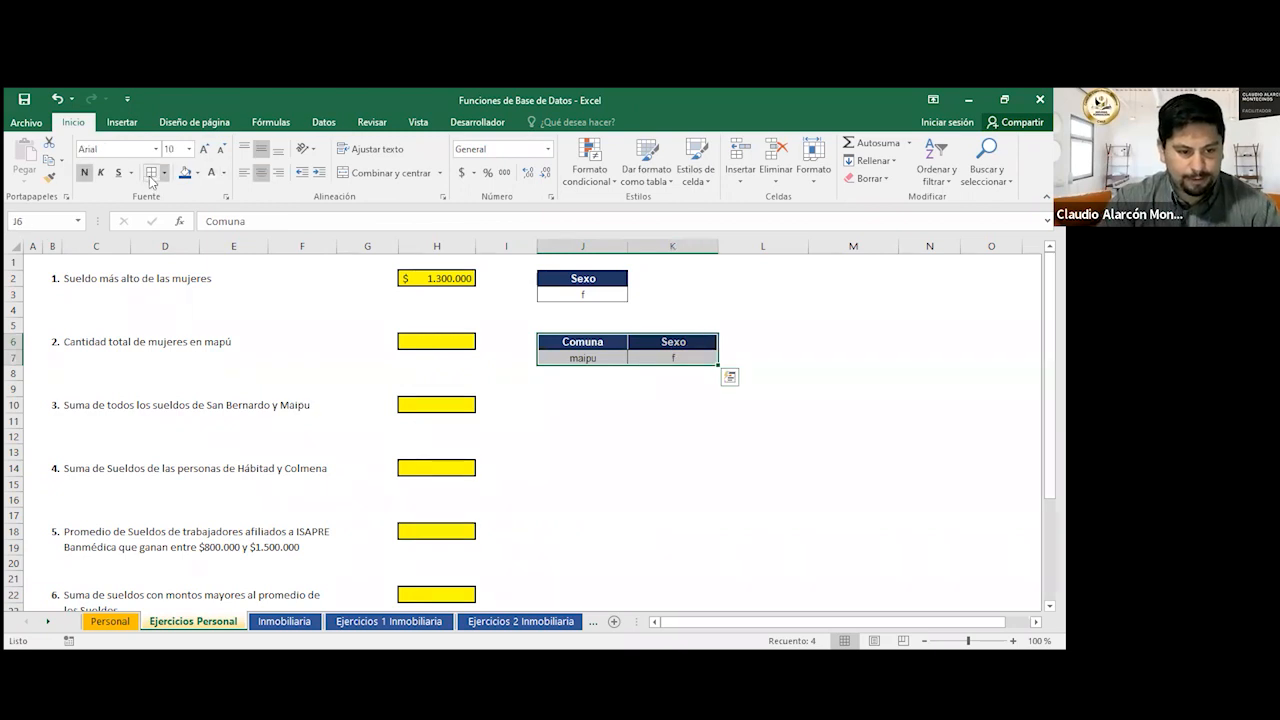
pyautogui.click(613, 451)
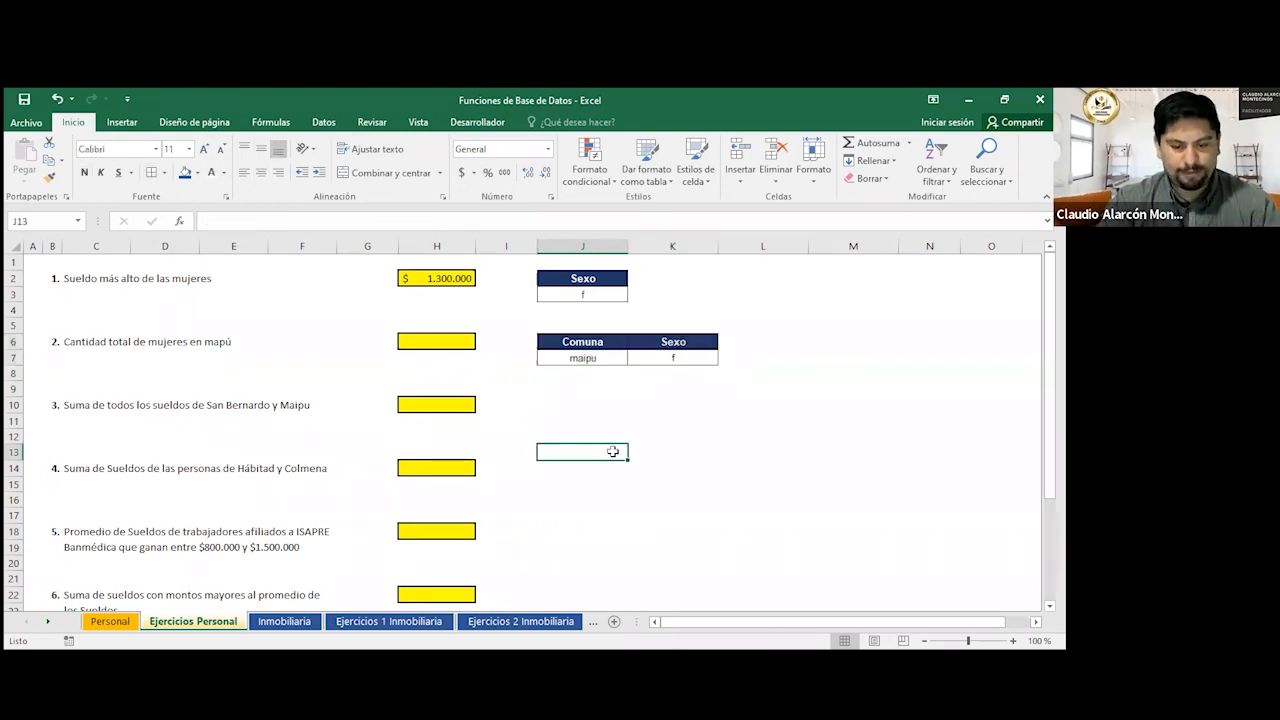
# Start a BDCONTAR formula in H6 of Ejercicios Personal, using B2:J24 of the Personal sheet as the database.
pyautogui.click(428, 339)
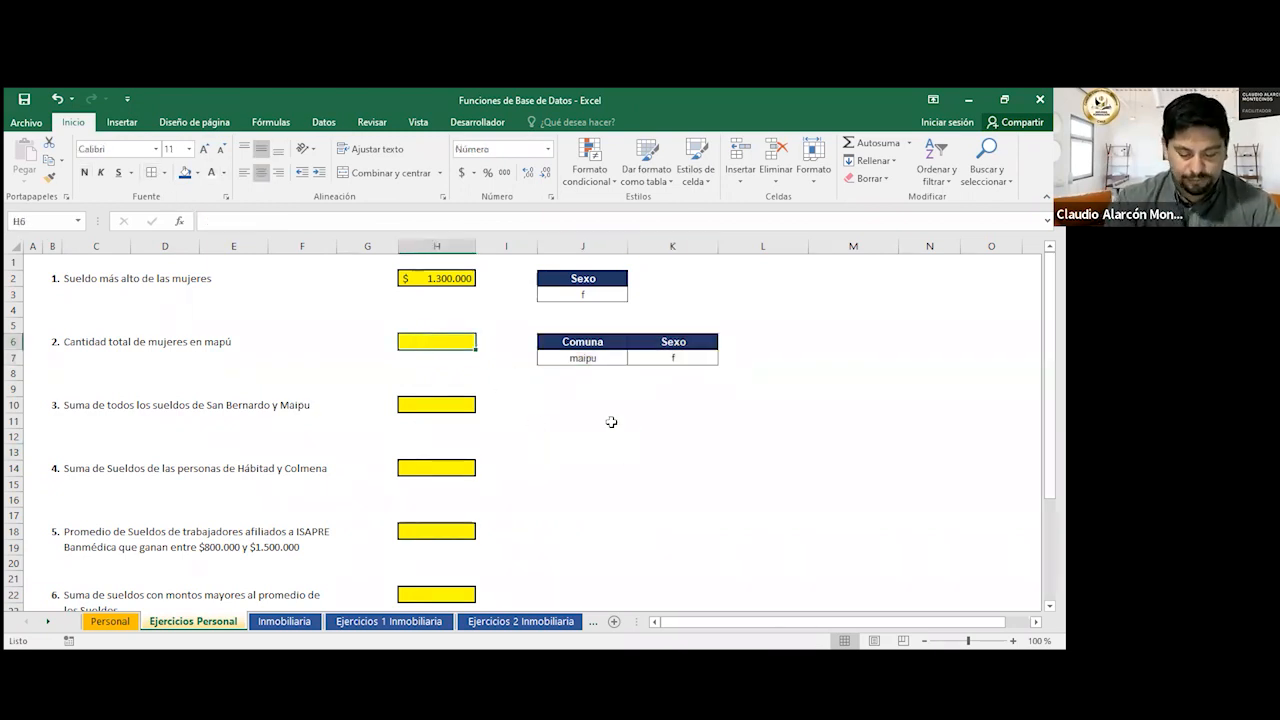
pyautogui.write('=')
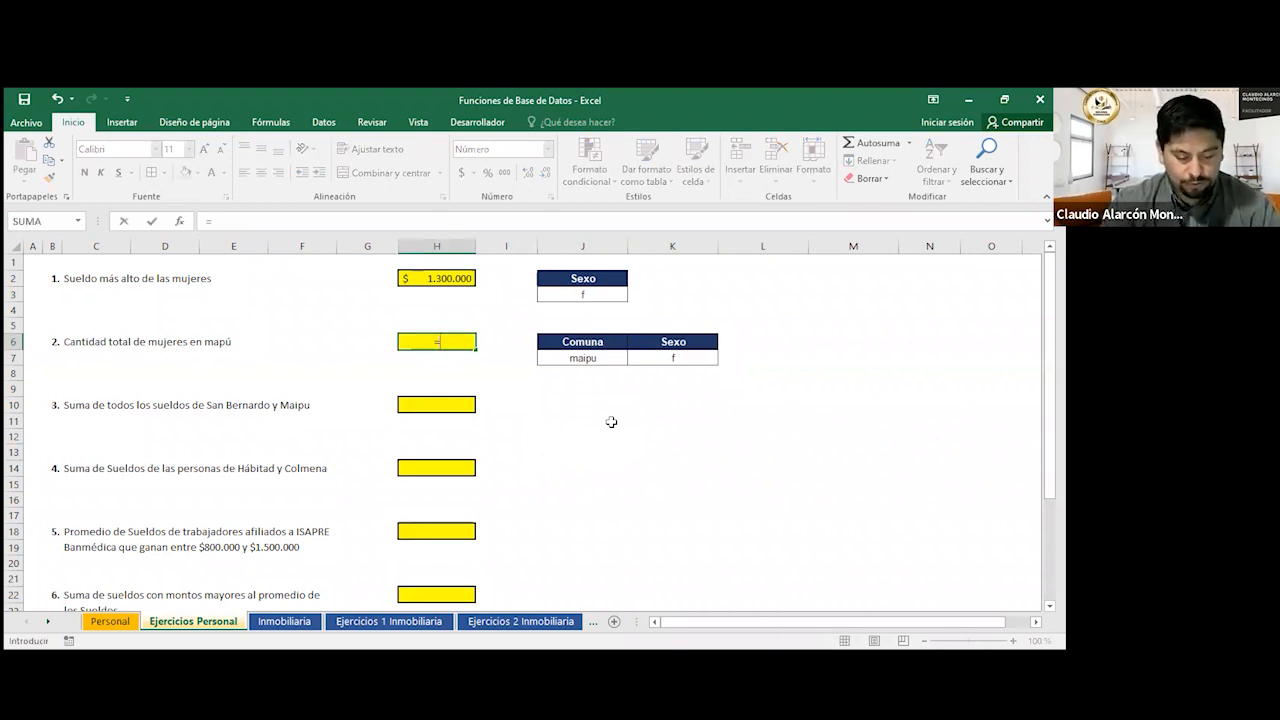
pyautogui.write('BDC')
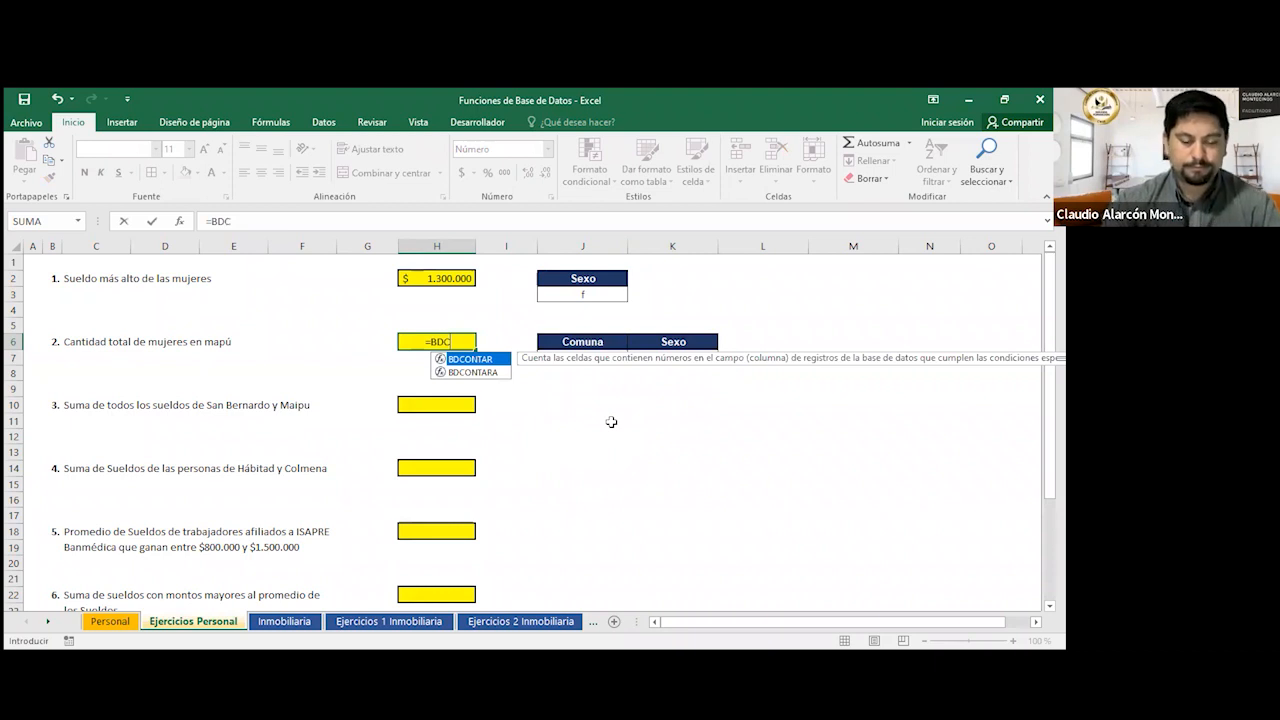
pyautogui.press('Tab')
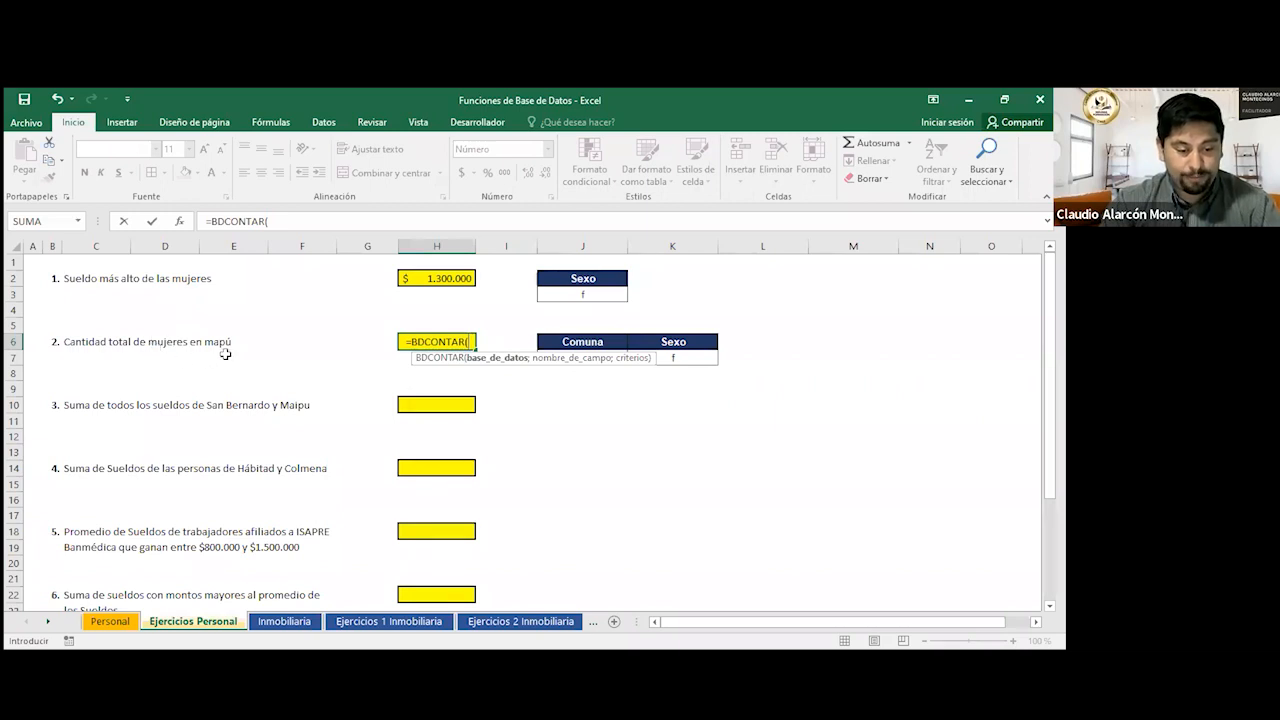
pyautogui.click(121, 621)
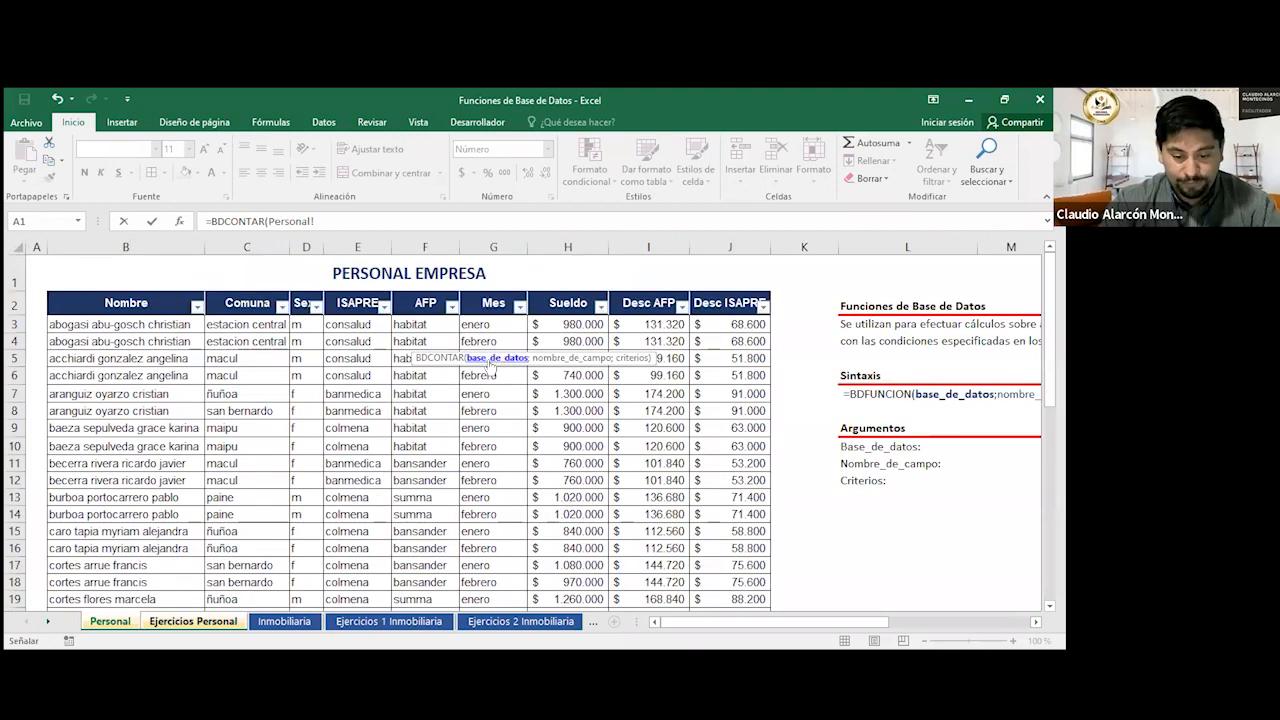
pyautogui.click(125, 306)
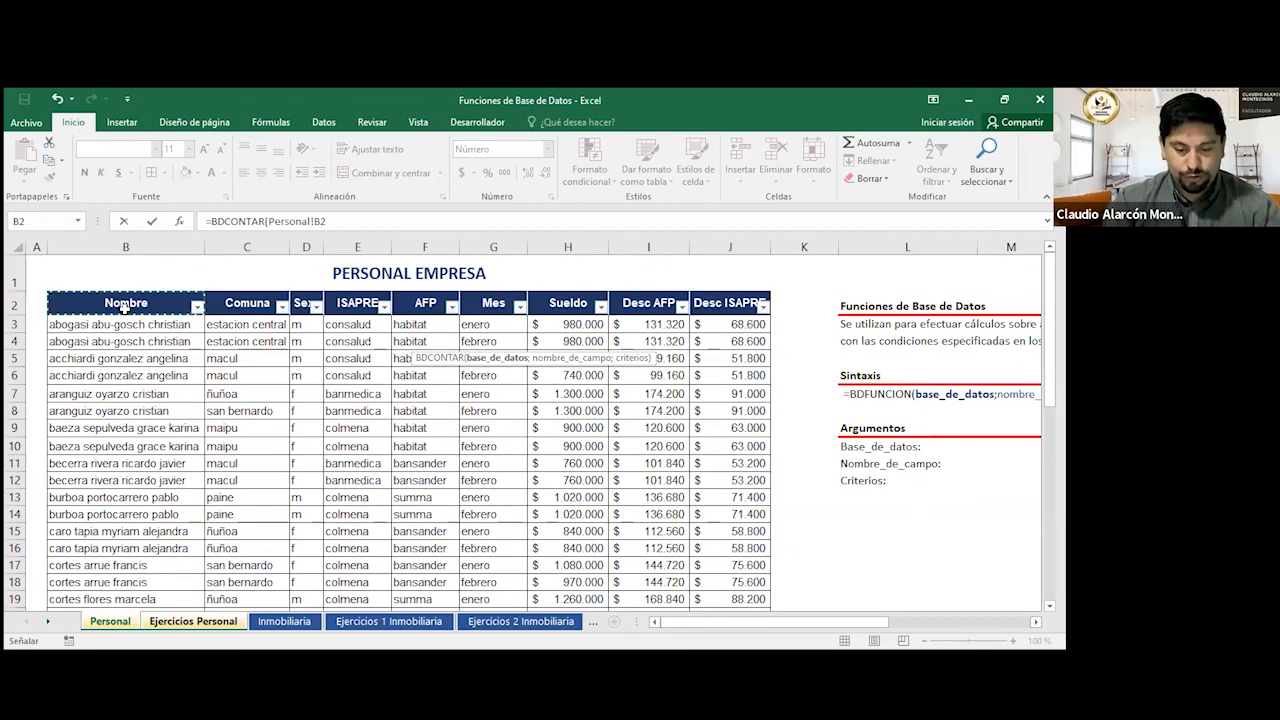
pyautogui.moveTo(125, 306); pyautogui.dragTo(770, 598)
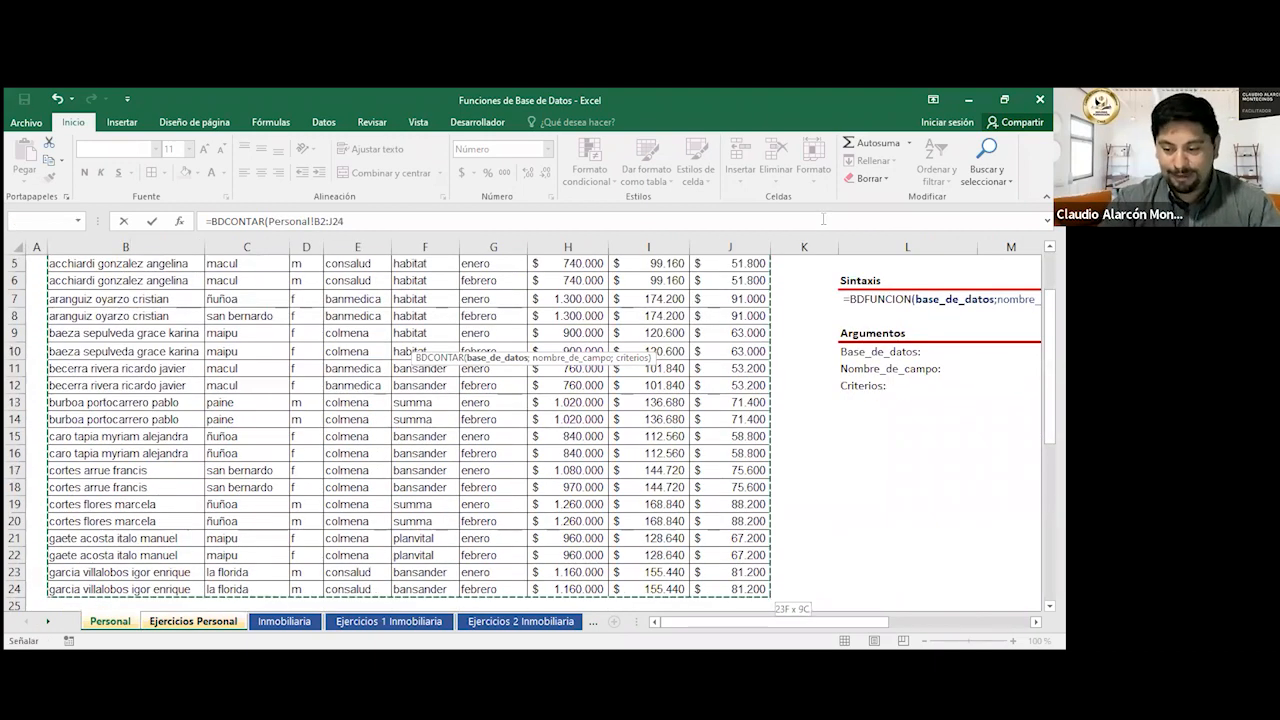
pyautogui.scroll(2, 409, 430)
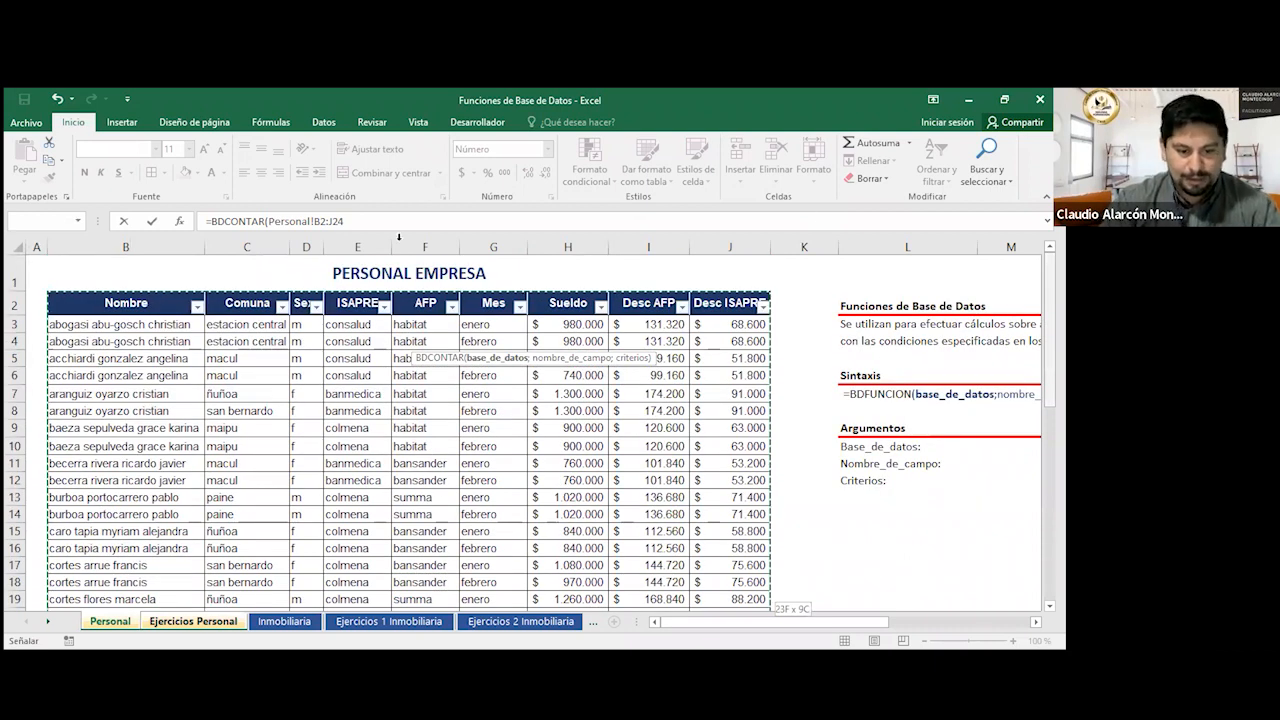
pyautogui.click(400, 240)
pyautogui.write(';')
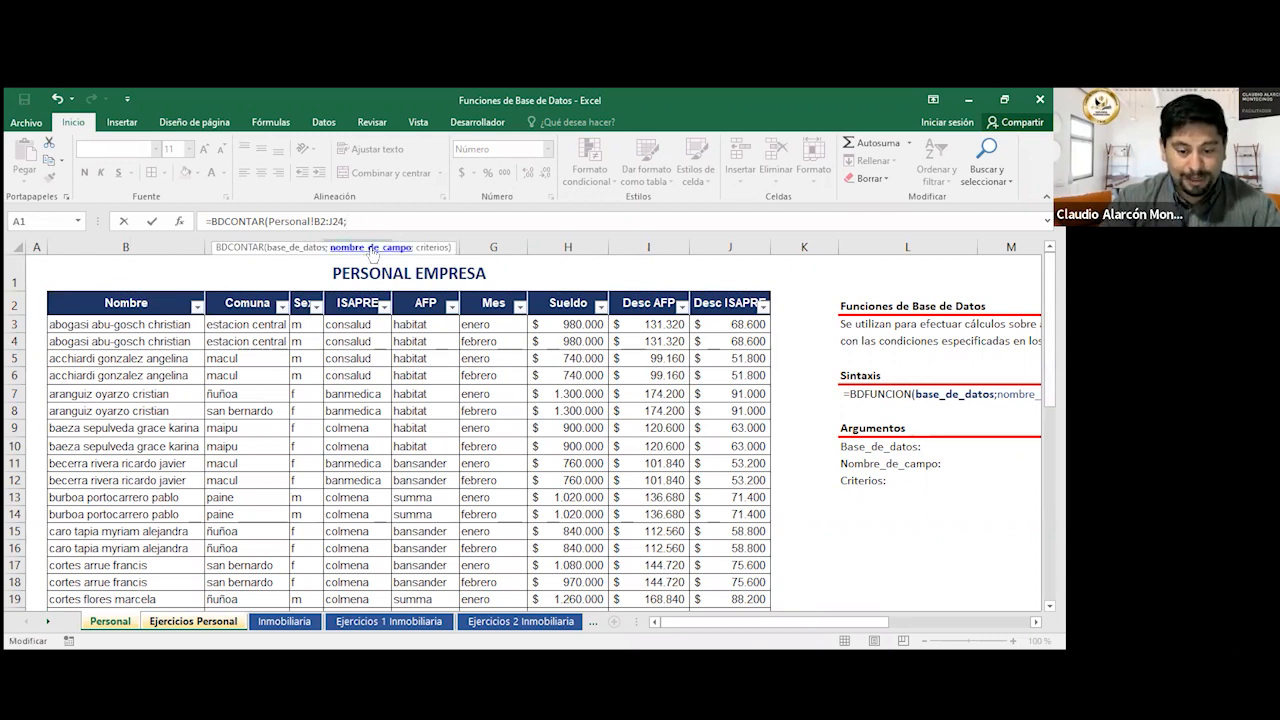
# Complete the H6 formula with the Sueldo header Personal!H2 as the field and J6:K7 on Ejercicios Personal as the criteria.
pyautogui.click(567, 305)
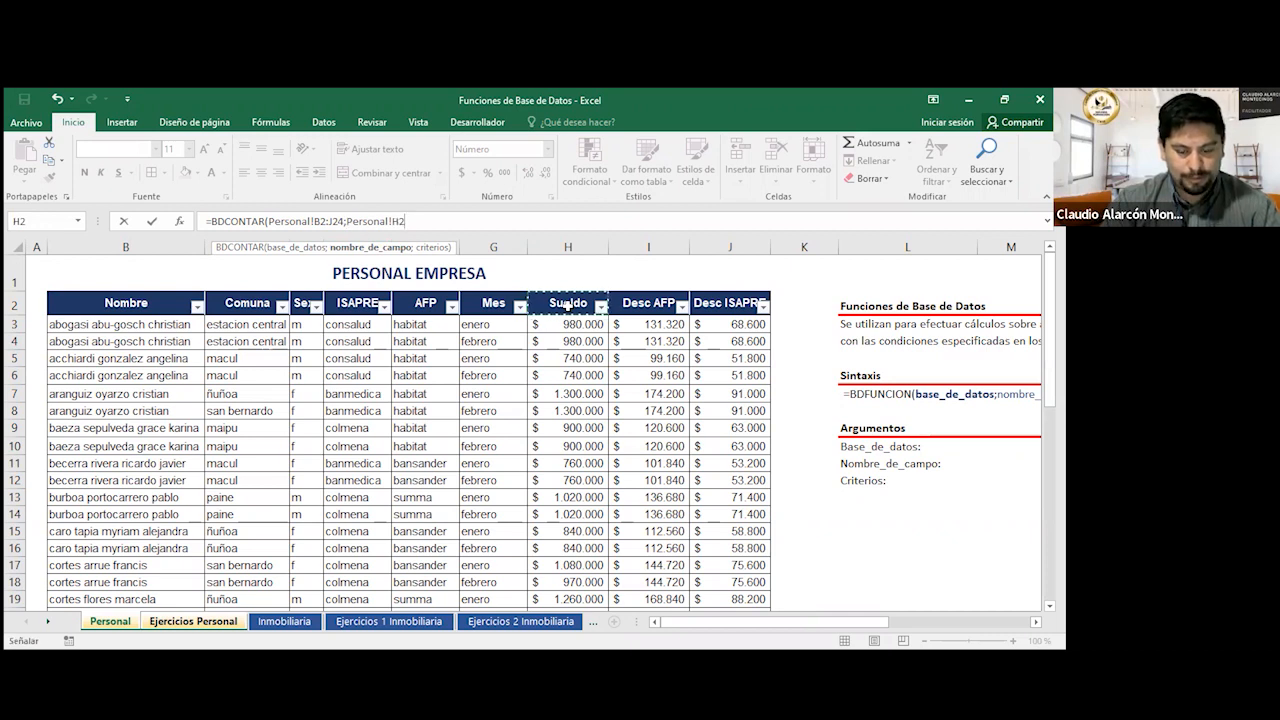
pyautogui.write(';')
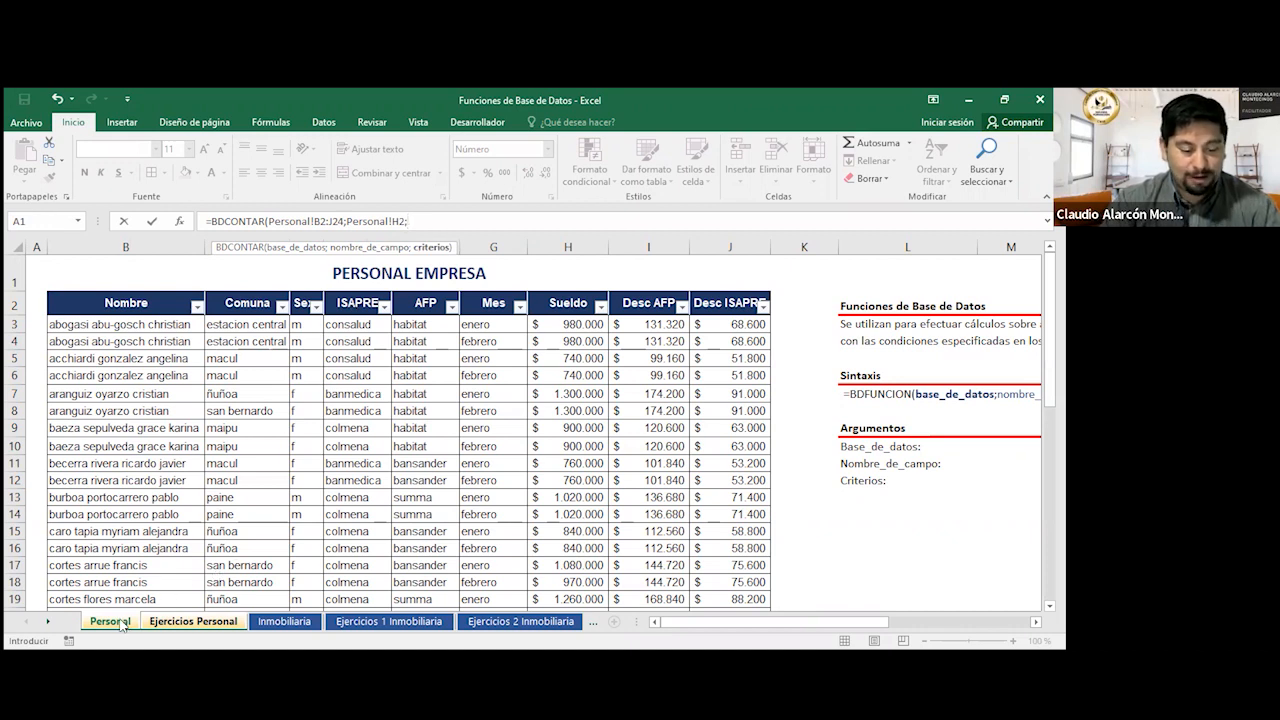
pyautogui.click(193, 621)
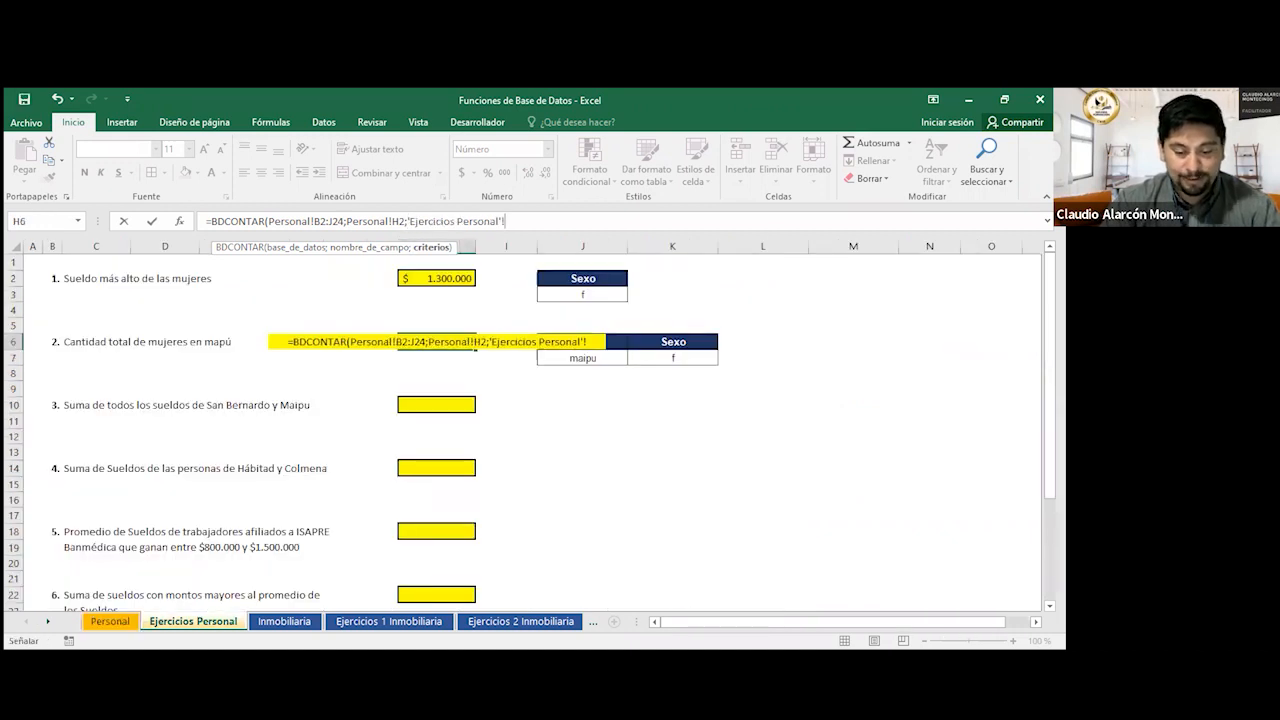
pyautogui.click(693, 357)
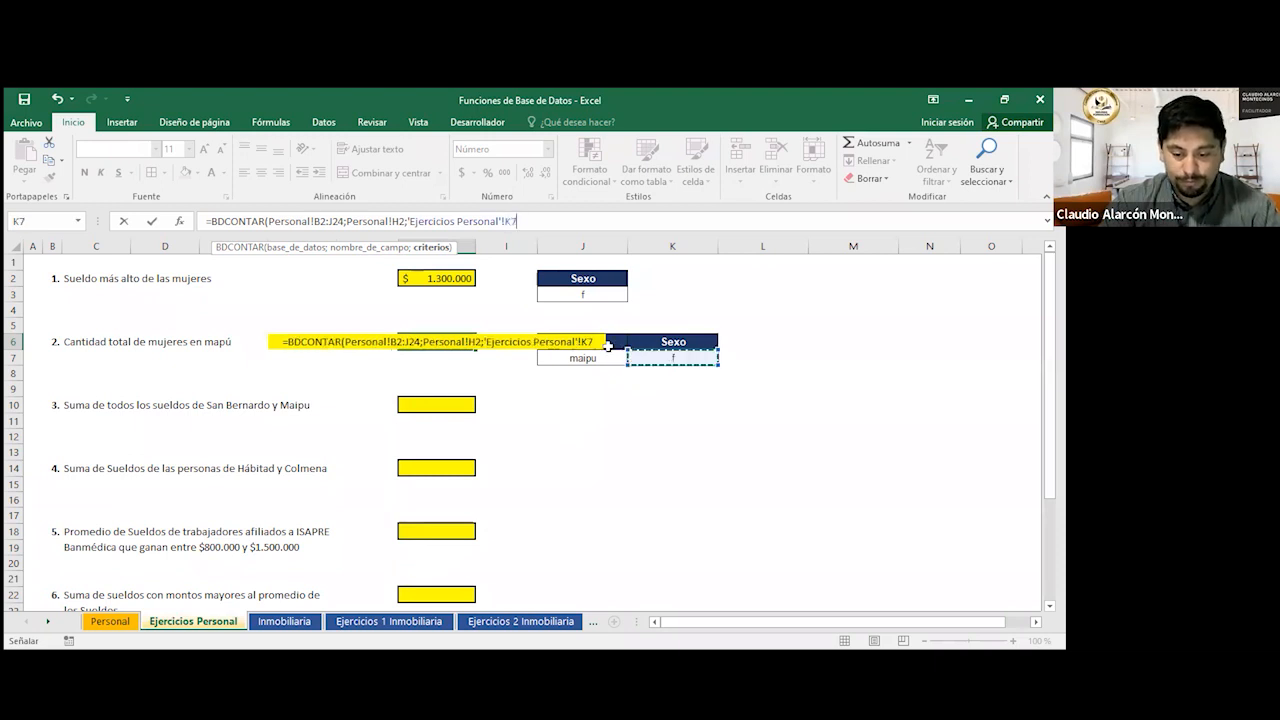
pyautogui.moveTo(693, 357); pyautogui.dragTo(608, 345)
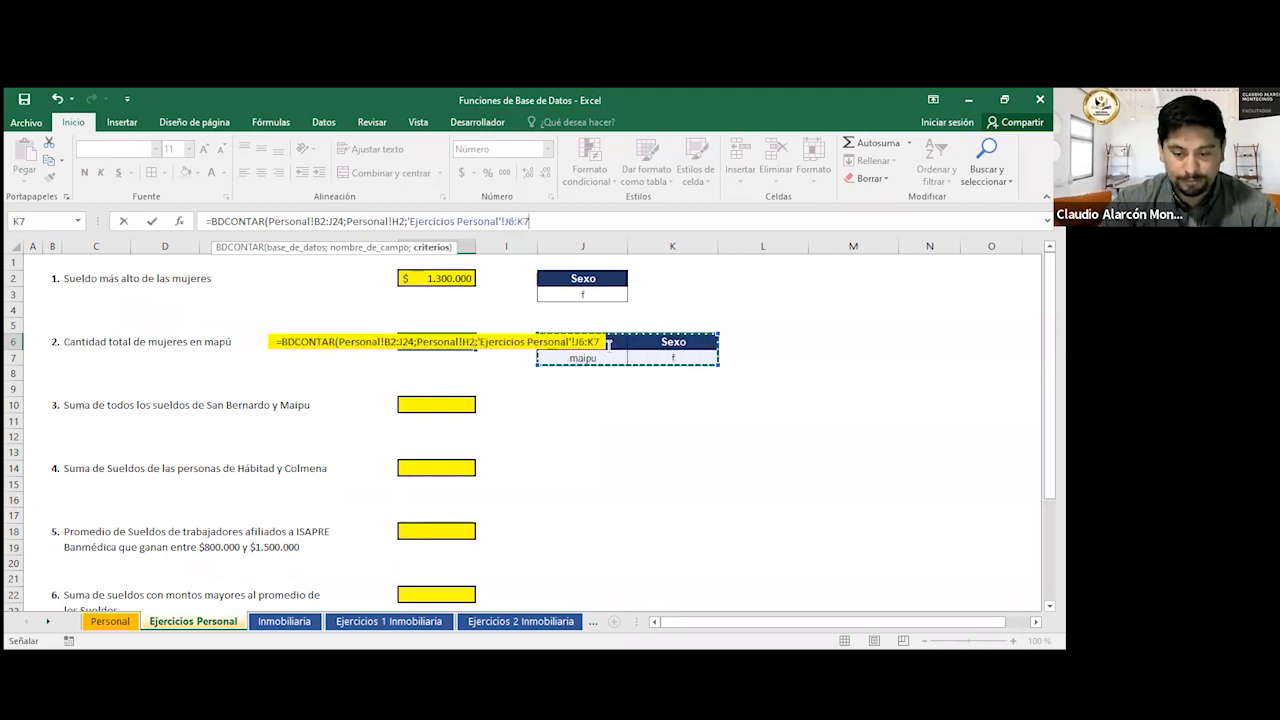
pyautogui.write(')')
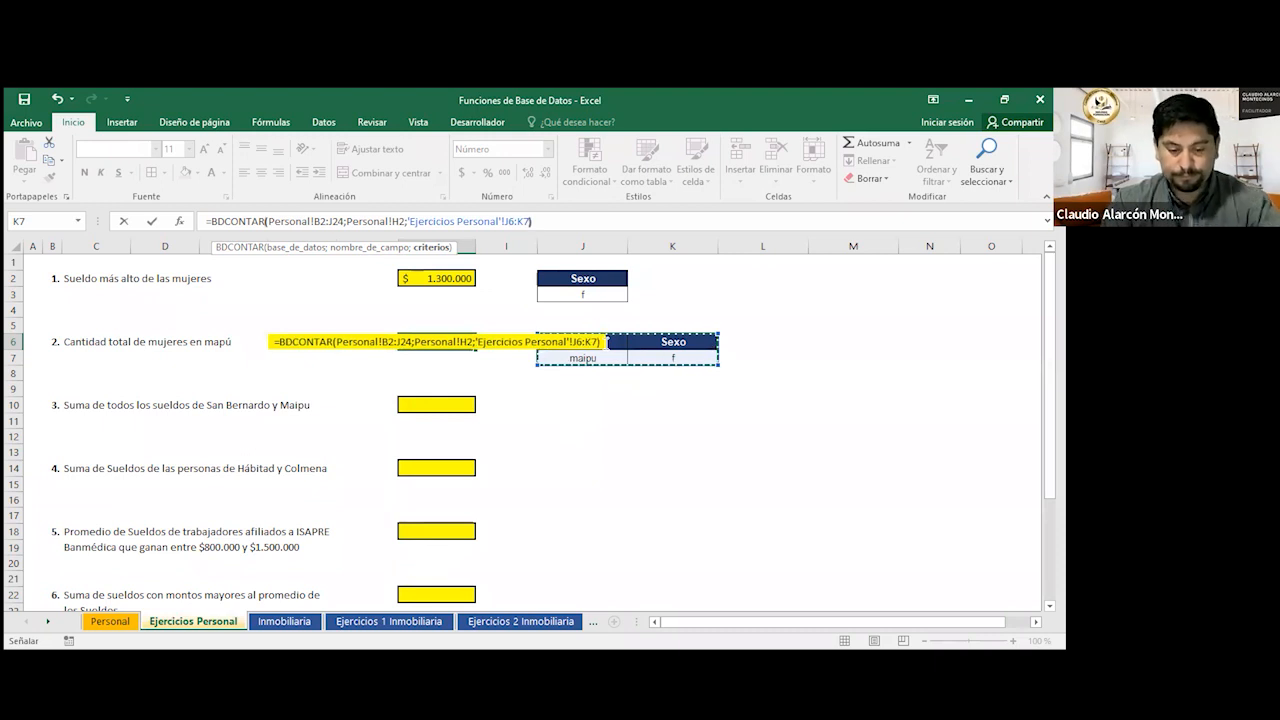
pyautogui.press('Return')
pyautogui.click(543, 388)
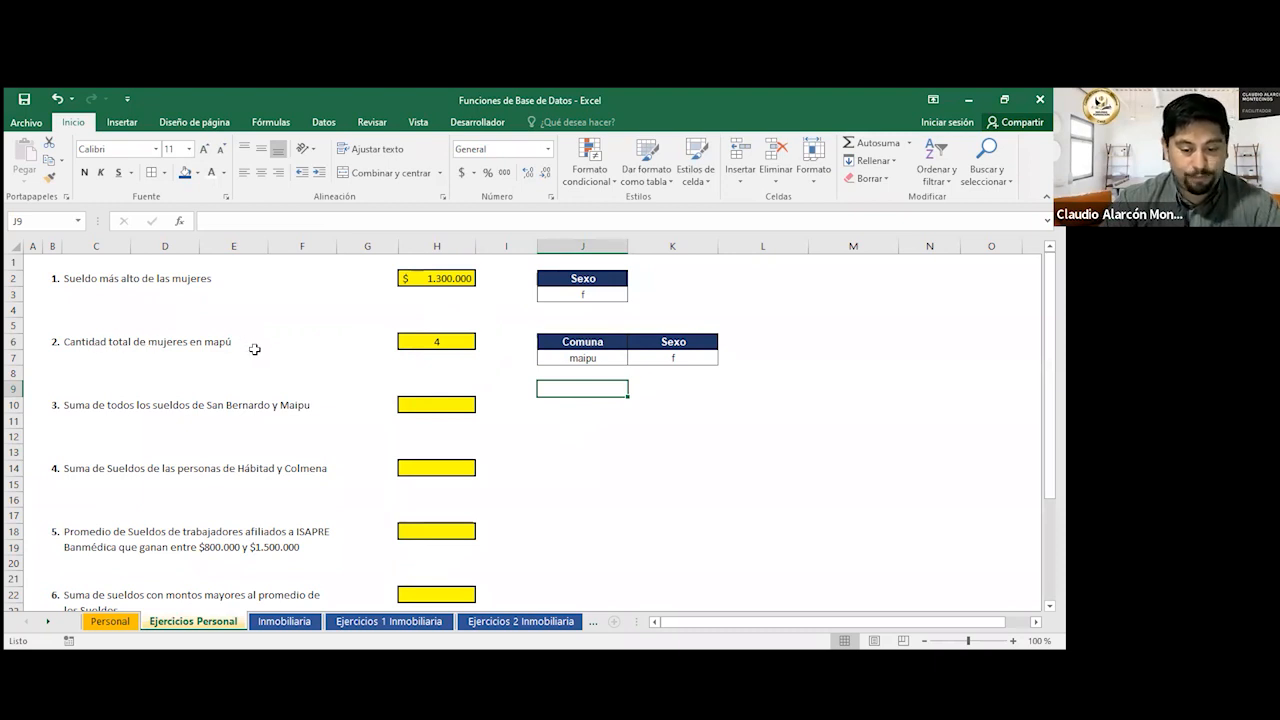
# Review the H6 formula and check the Sueldo header and its numeric values on the Personal sheet.
pyautogui.click(457, 340)
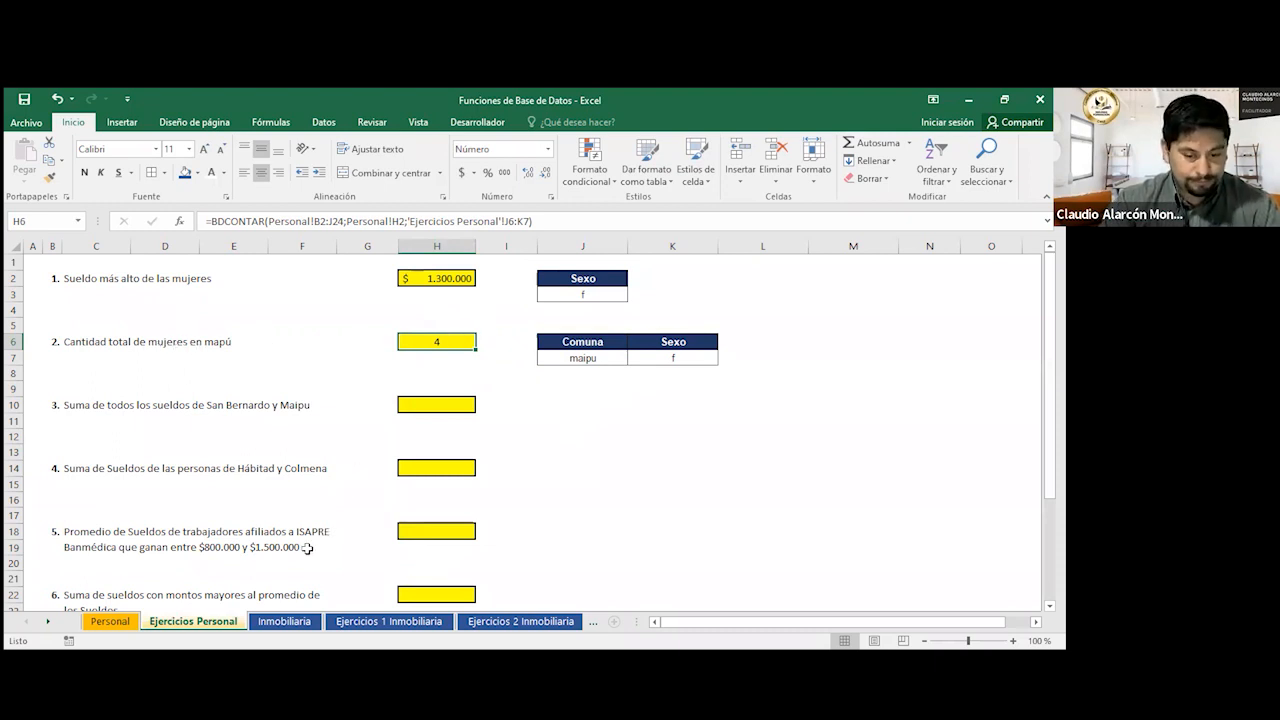
pyautogui.click(128, 621)
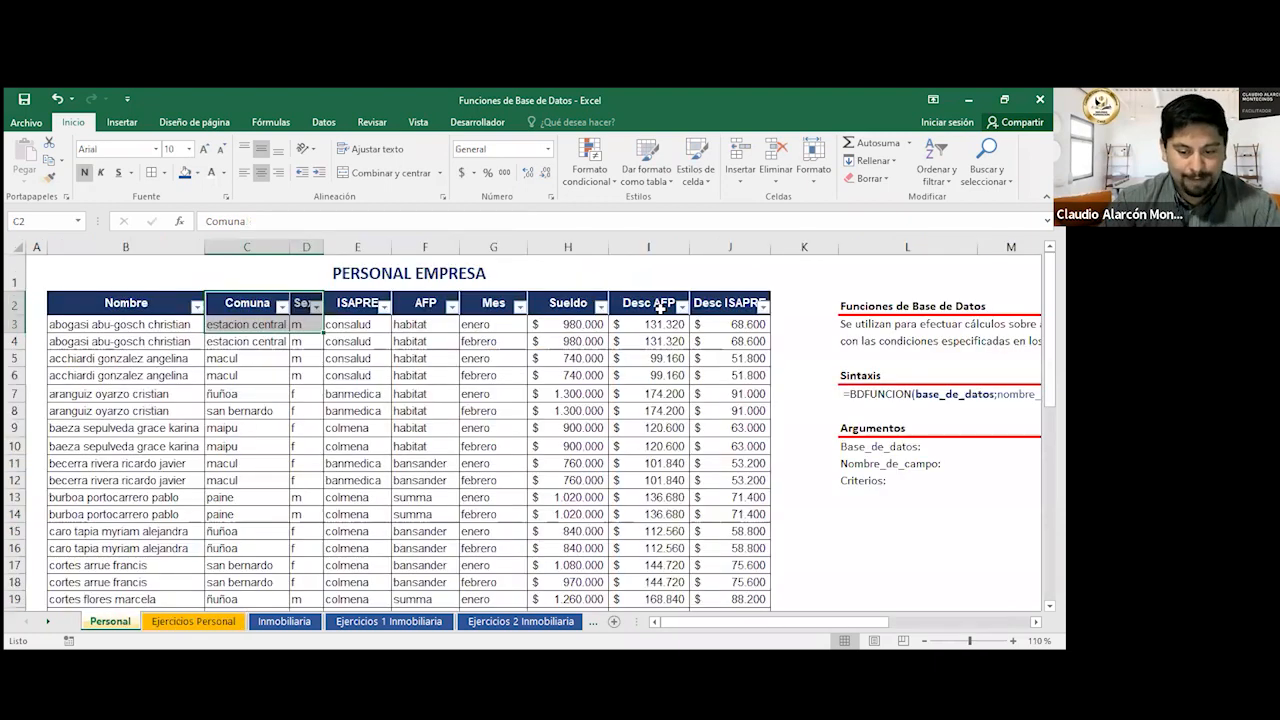
pyautogui.click(578, 300)
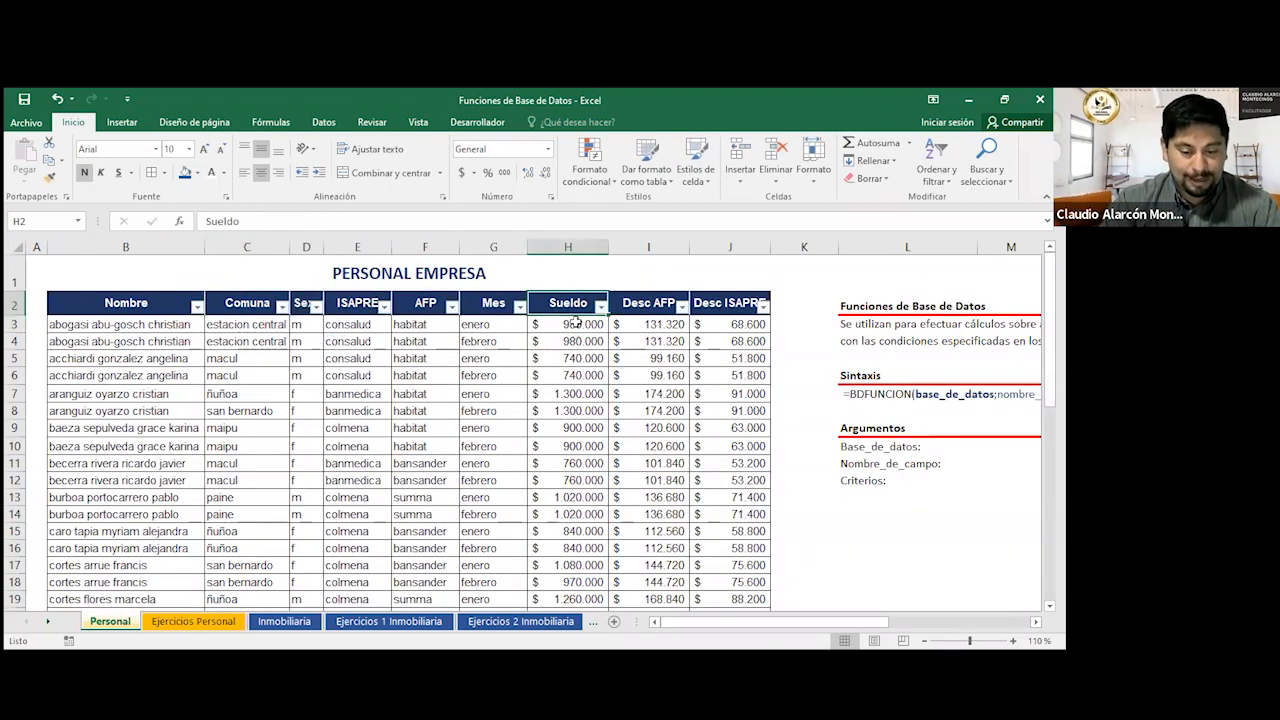
pyautogui.click(577, 325)
pyautogui.click(580, 341)
pyautogui.click(582, 358)
pyautogui.click(584, 376)
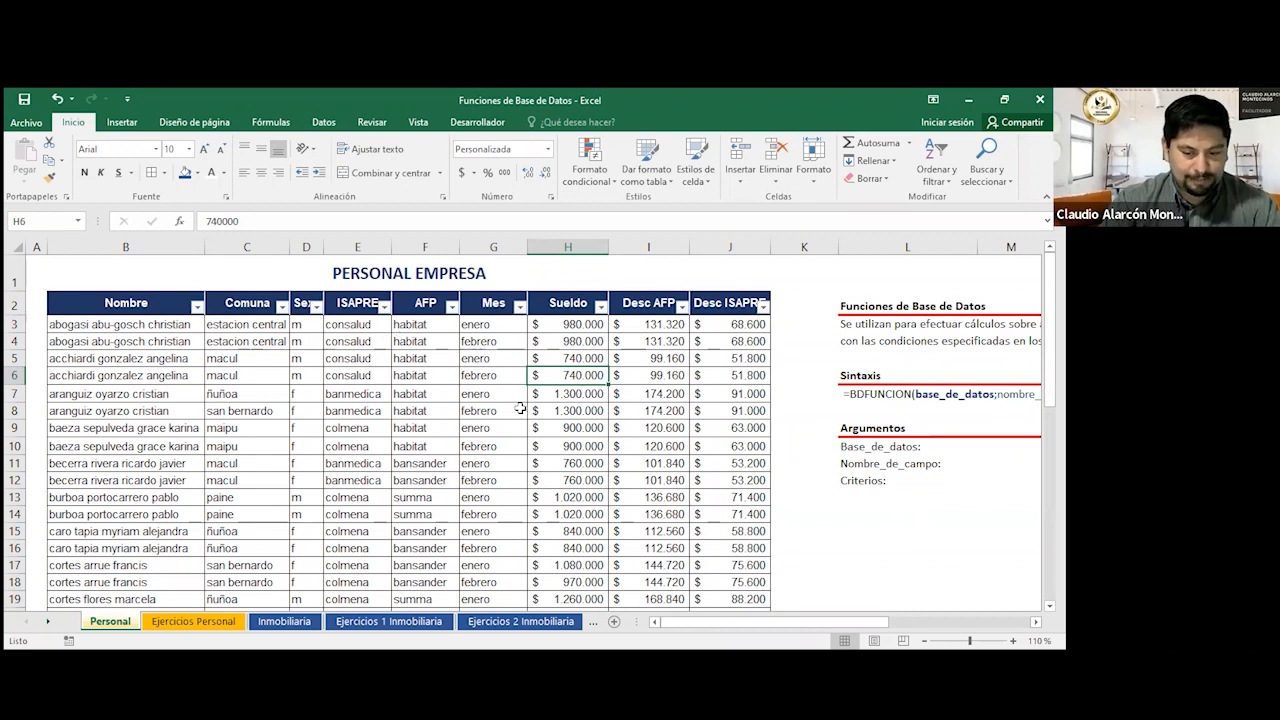
pyautogui.click(585, 304)
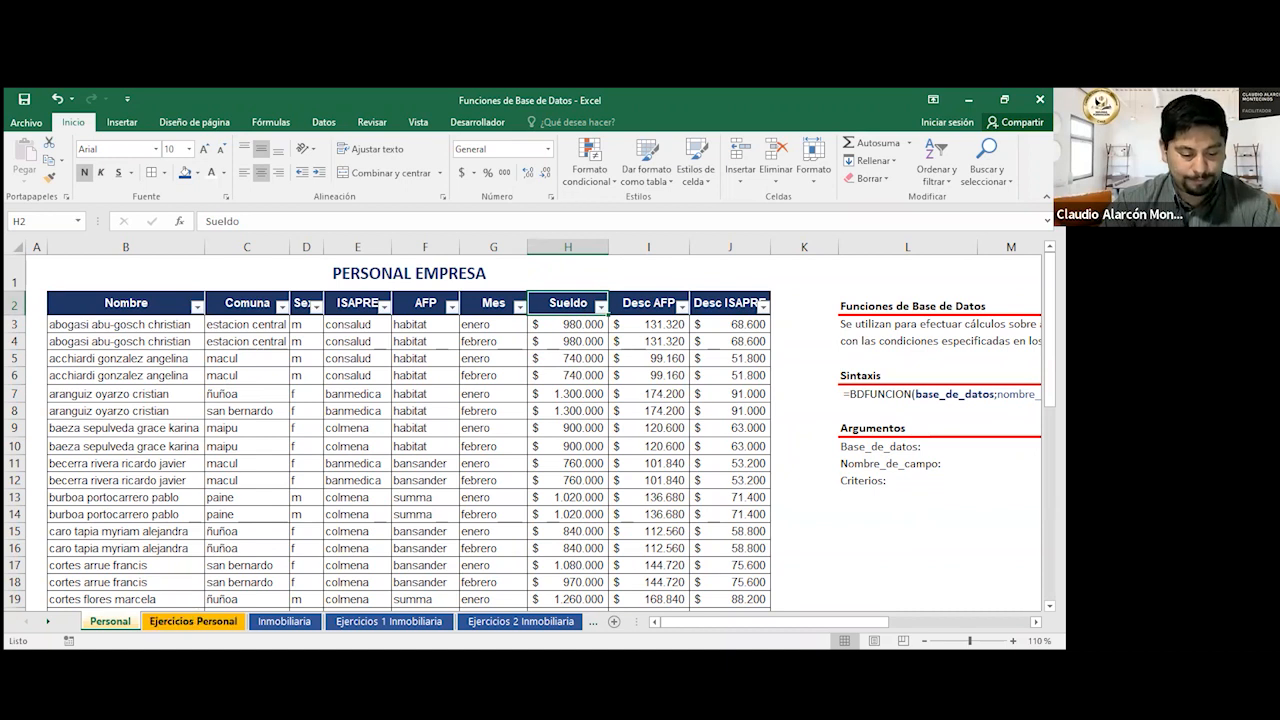
pyautogui.click(193, 621)
pyautogui.click(484, 472)
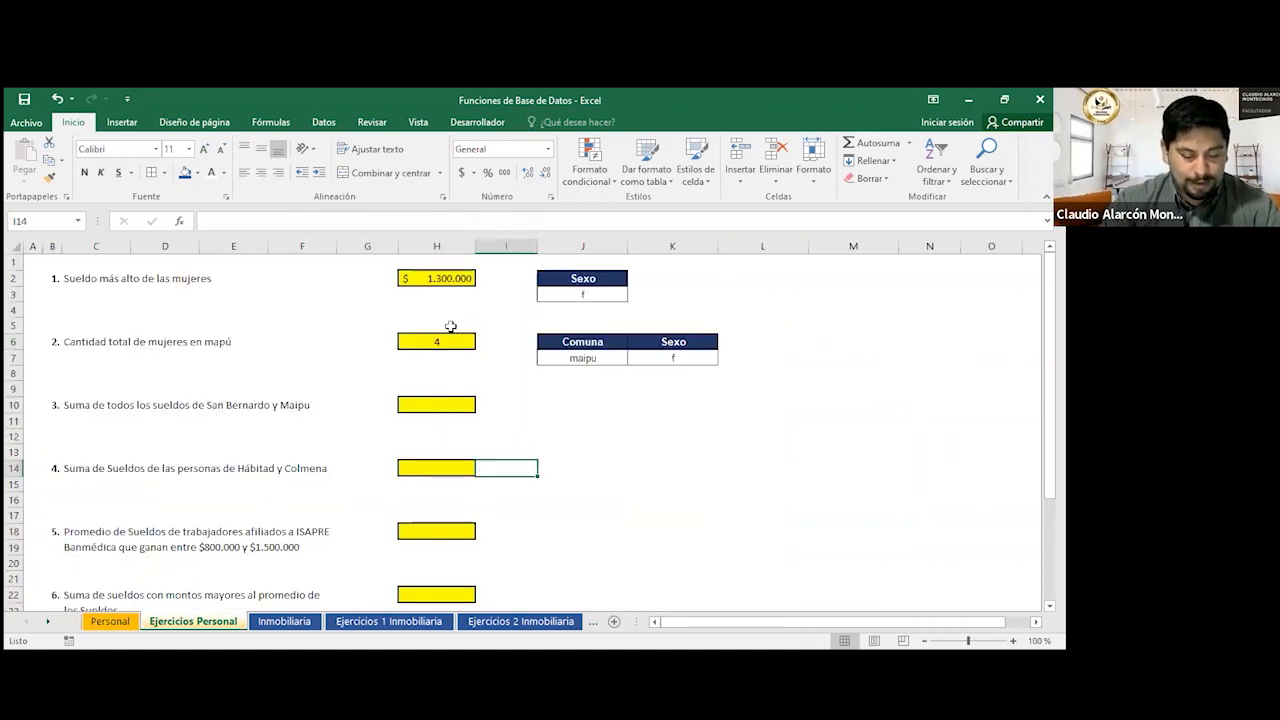
pyautogui.click(449, 402)
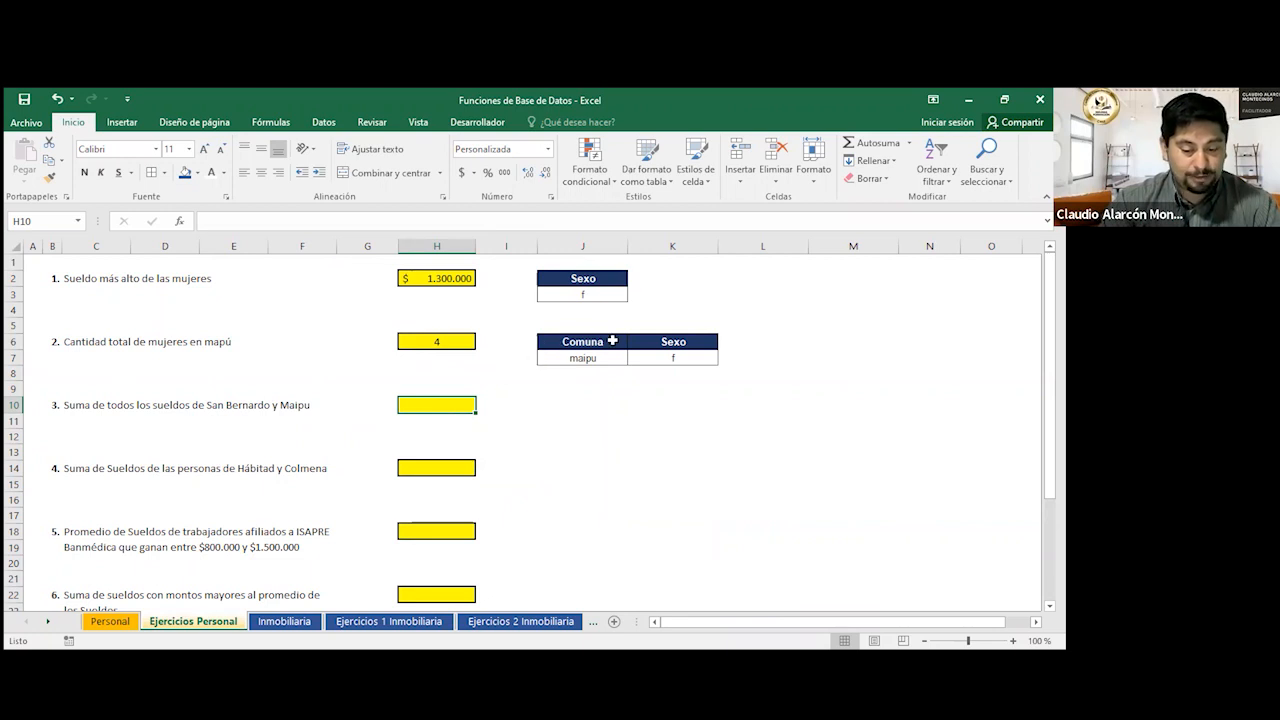
# Name the data range B2:J24 on the Personal sheet Personal, and reselect the range by that name.
pyautogui.click(118, 622)
pyautogui.click(66, 300)
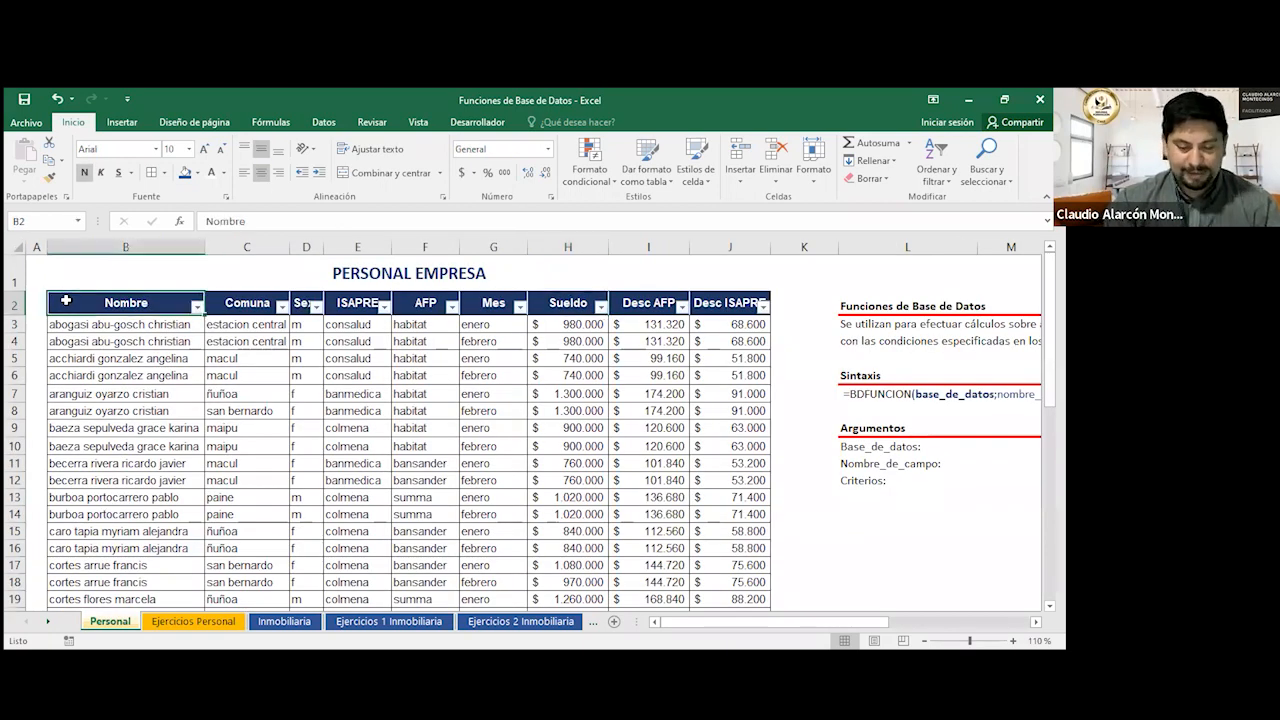
pyautogui.hotkey('ctrl', 'shift', 'Right')
pyautogui.hotkey('ctrl', 'shift', 'Down')
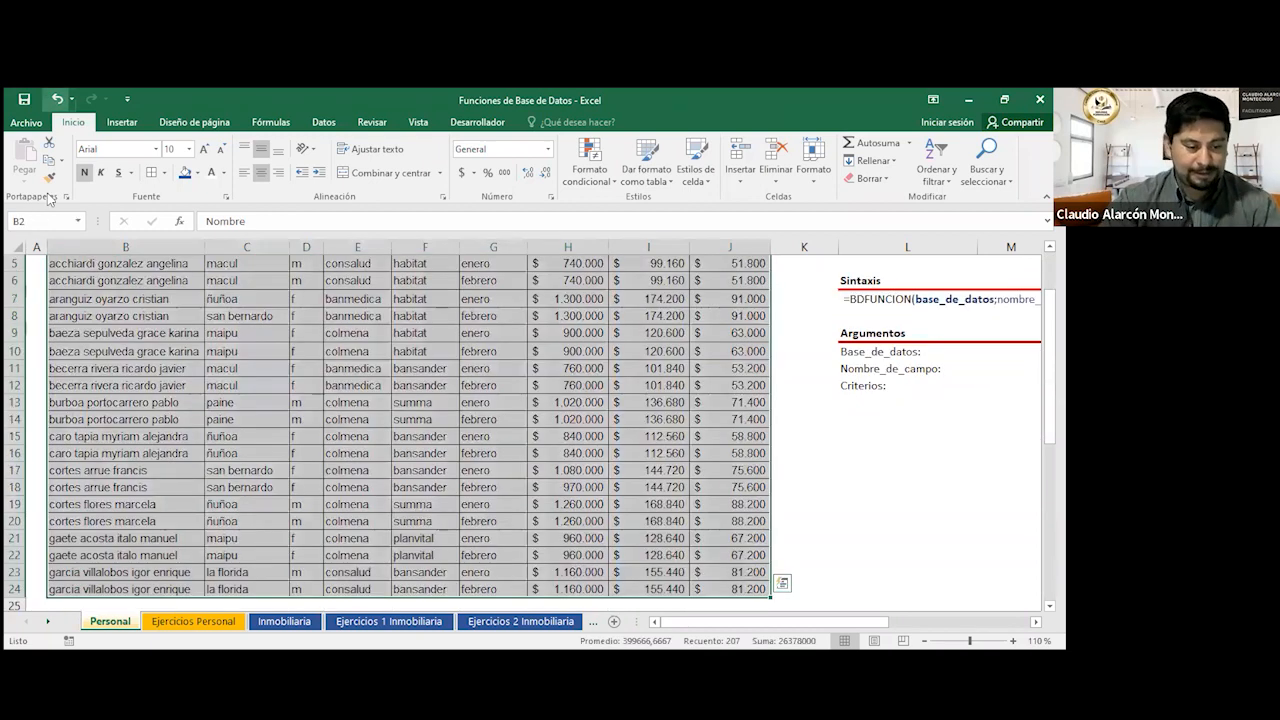
pyautogui.click(43, 222)
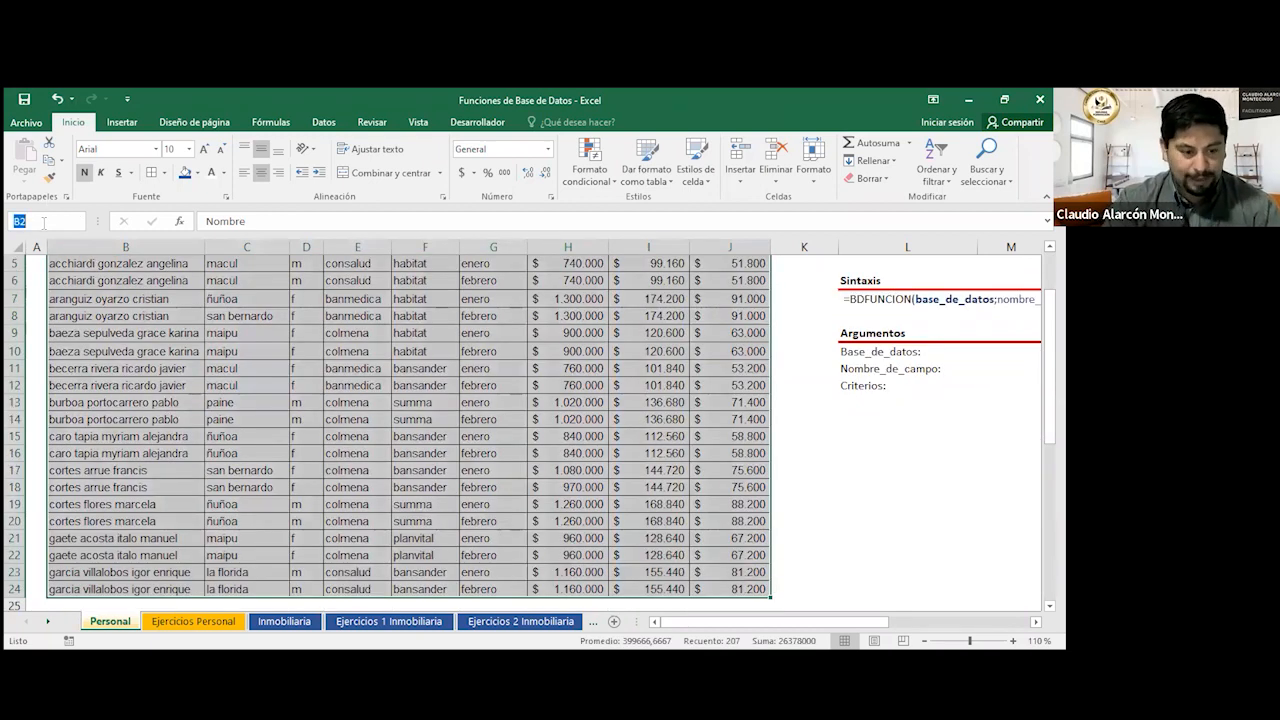
pyautogui.write('P')
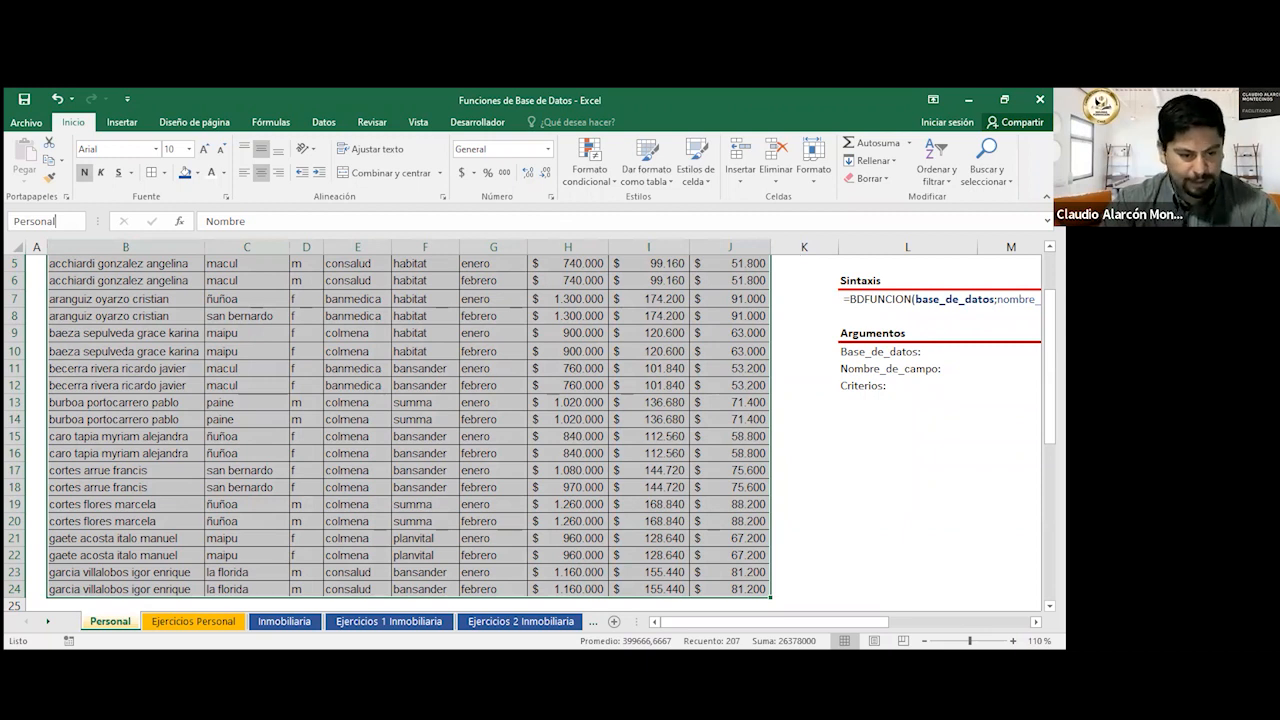
pyautogui.write('ersonal')
pyautogui.press('Return')
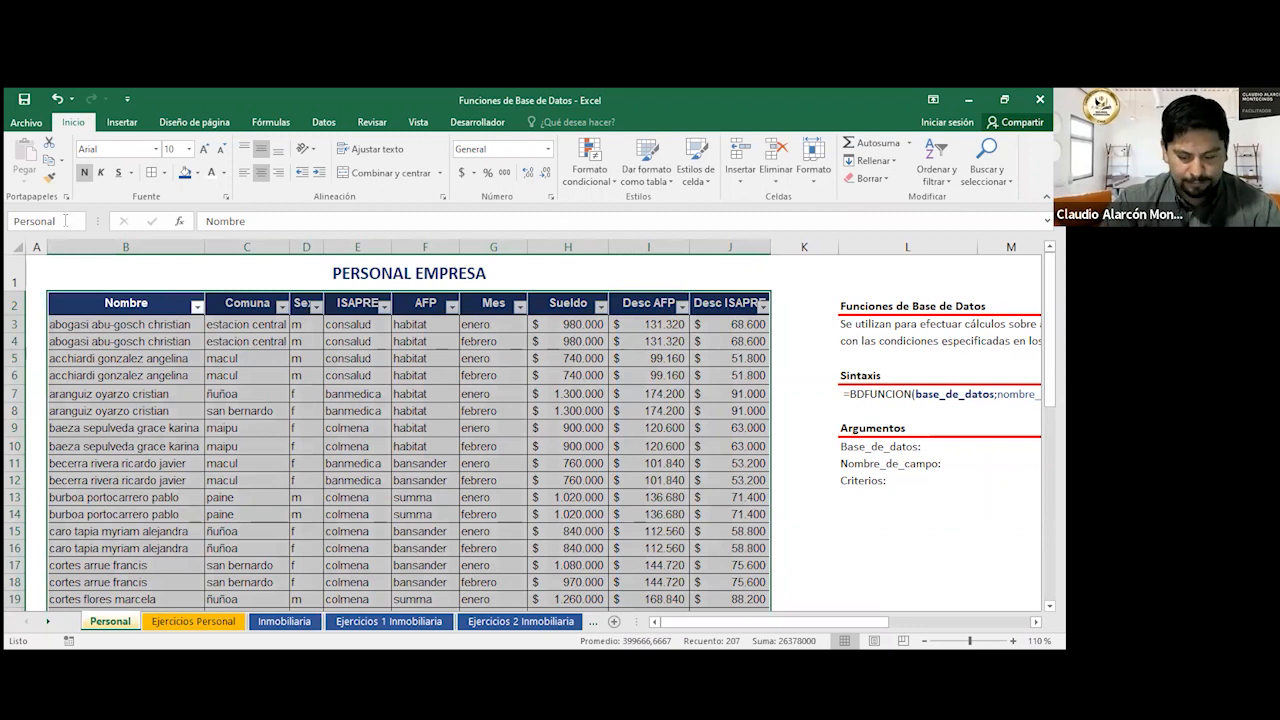
pyautogui.click(306, 406)
pyautogui.click(80, 220)
pyautogui.click(84, 222)
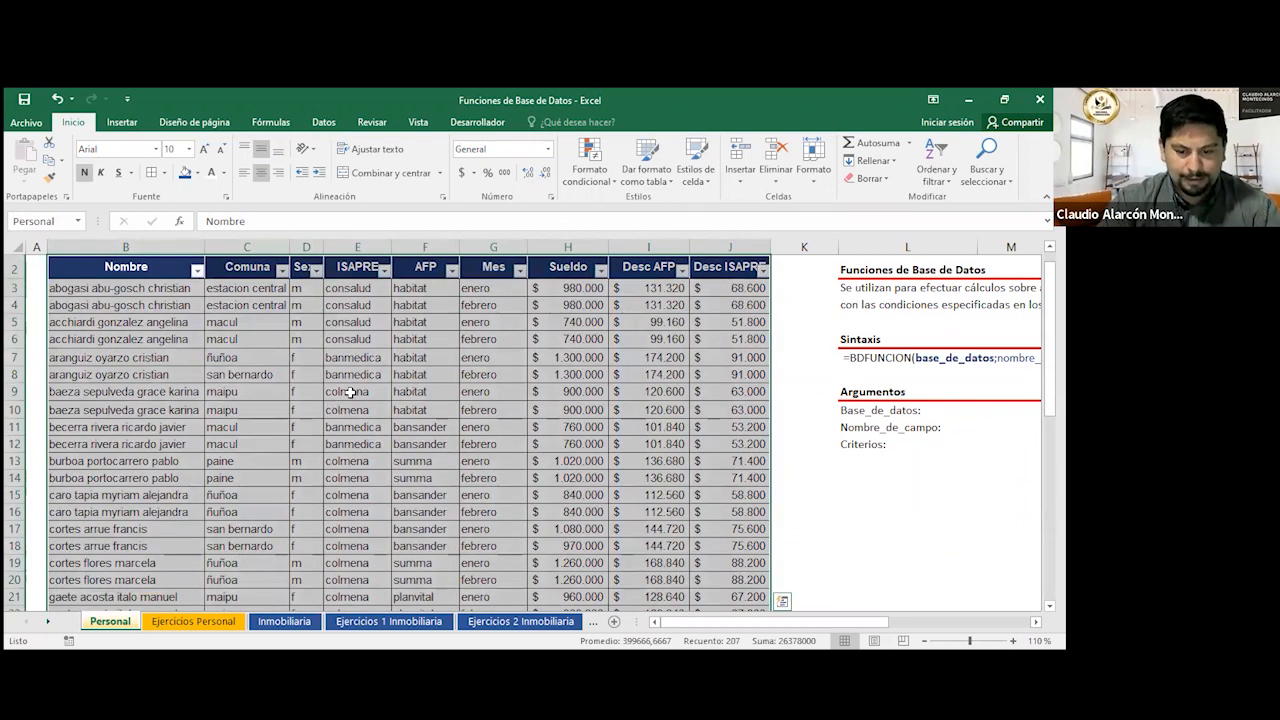
# Give the Sueldo header cell H2 on the Personal sheet the defined name Sueldo.
pyautogui.click(351, 395)
pyautogui.click(586, 267)
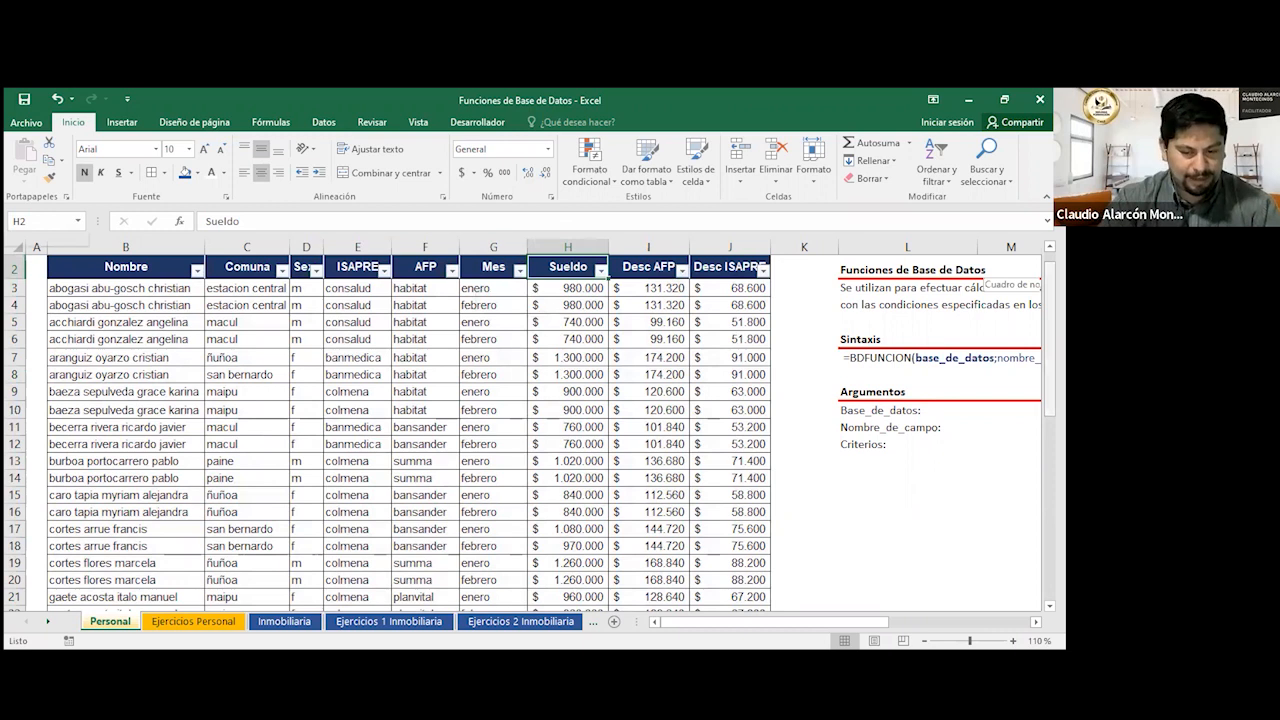
pyautogui.scroll(1, 557, 311)
pyautogui.click(51, 219)
pyautogui.write('Sueldo')
pyautogui.press('Return')
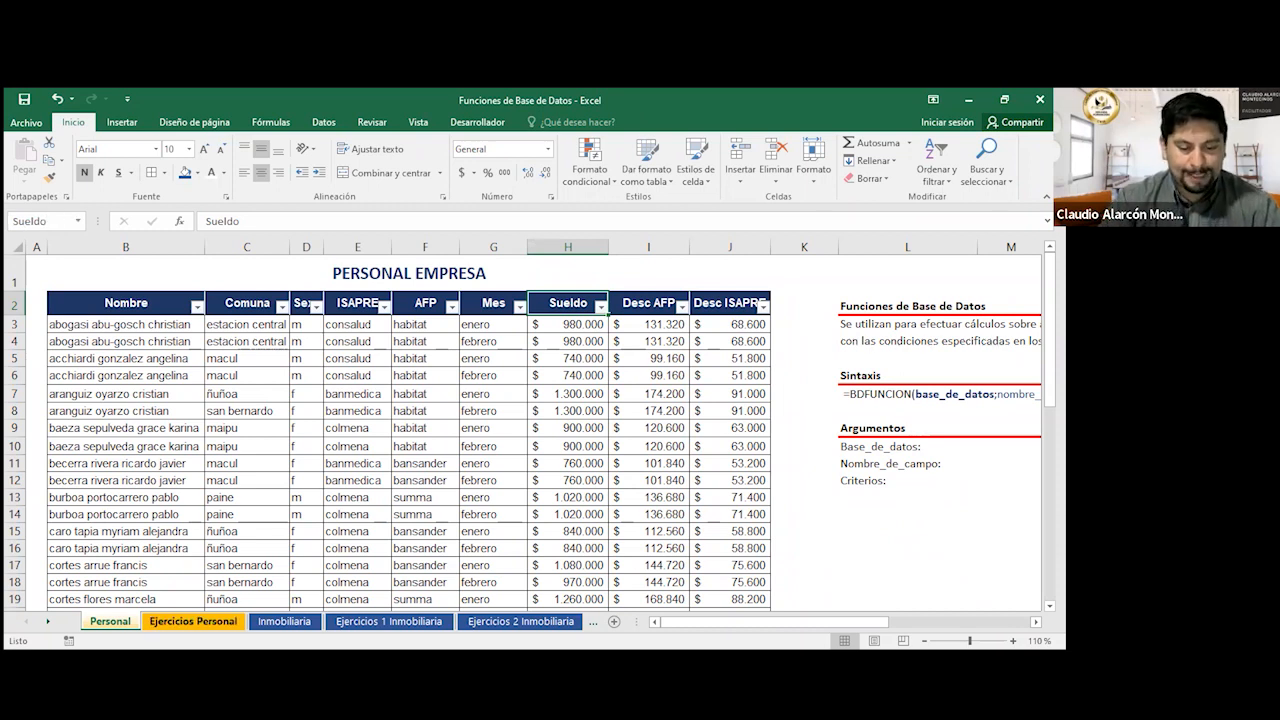
# Copy the Comuna criteria J6:J7 on Ejercicios Personal to J10:J11 beside exercise 3, and fill maipu down to J12.
pyautogui.click(193, 621)
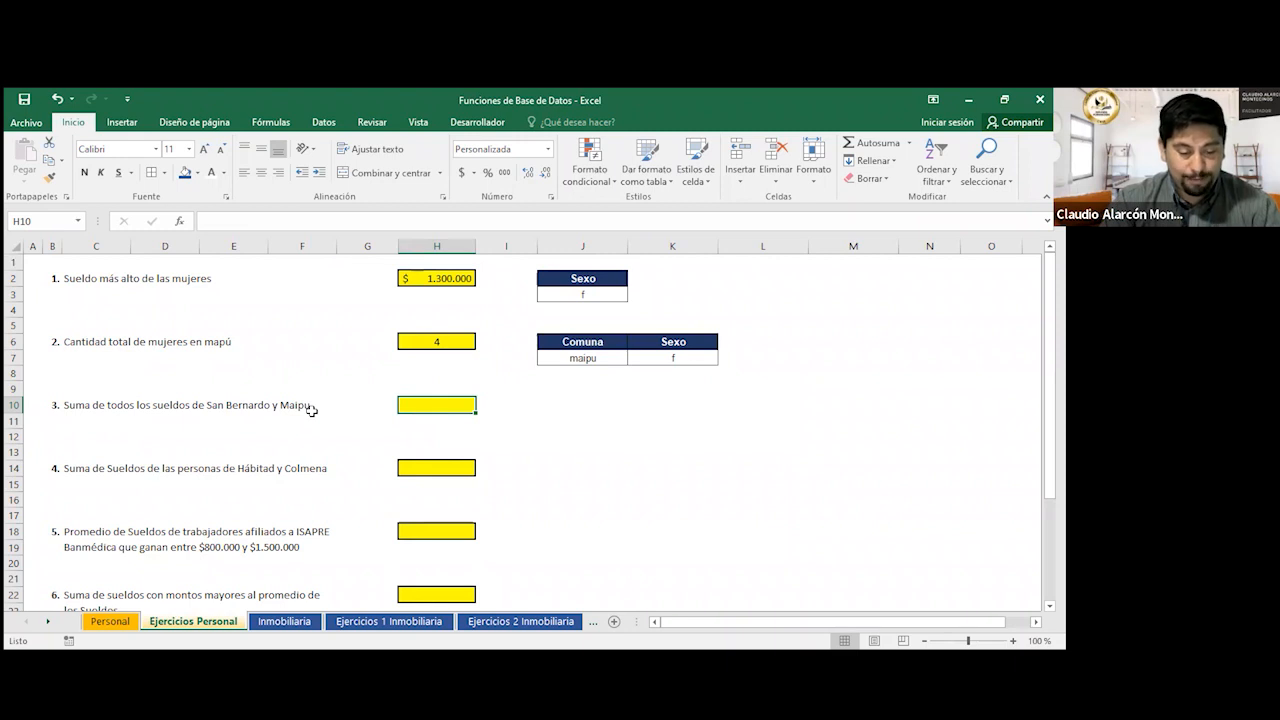
pyautogui.moveTo(581, 343); pyautogui.dragTo(582, 357)
pyautogui.hotkey('ctrl', 'c')
pyautogui.click(573, 402)
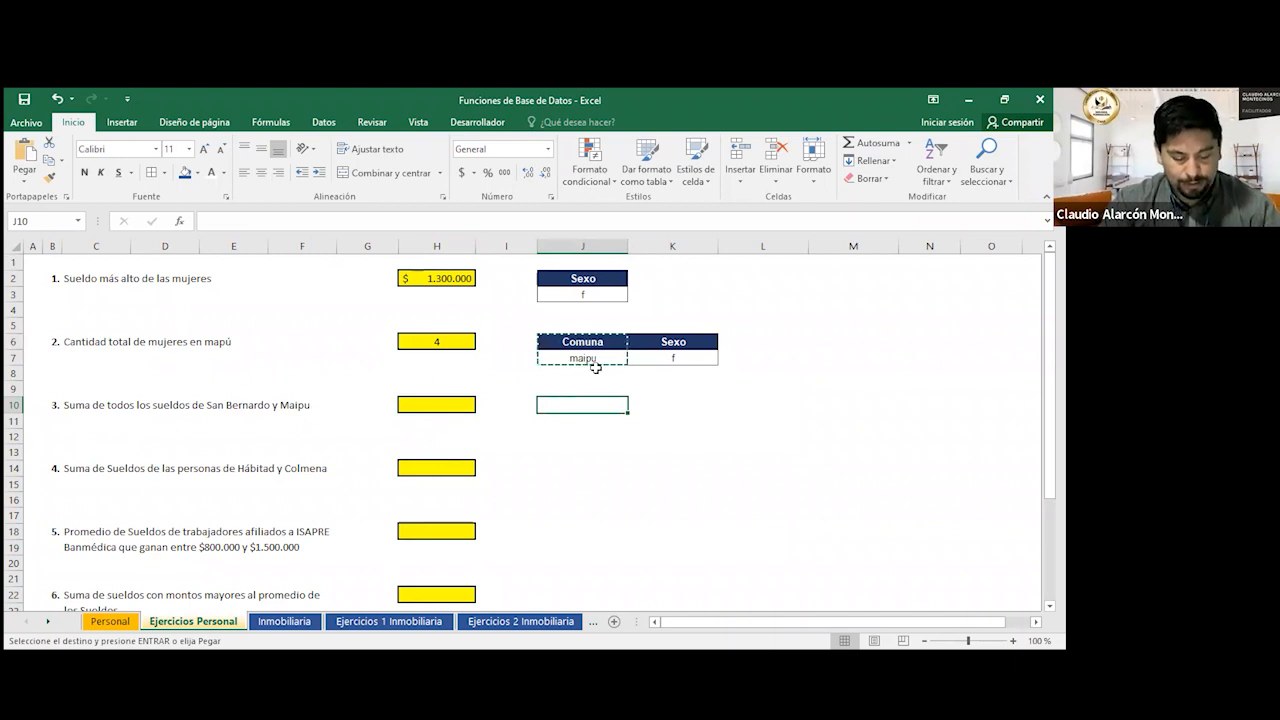
pyautogui.hotkey('ctrl', 'v')
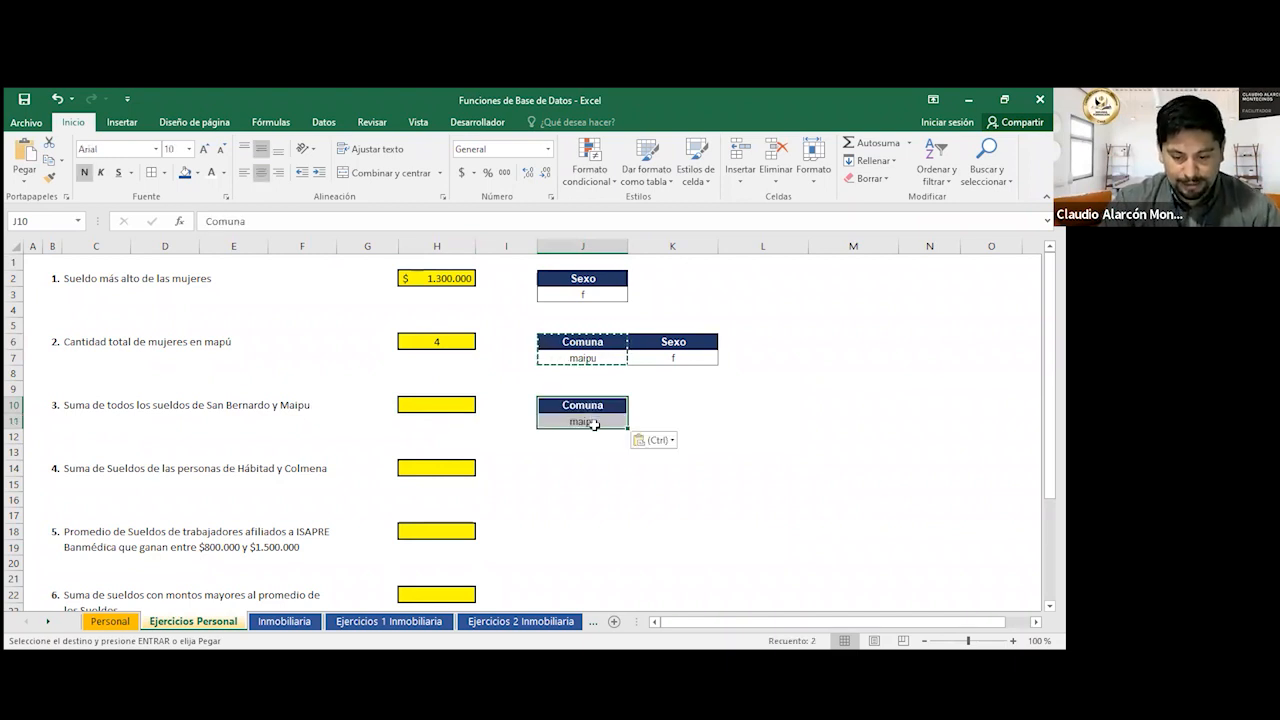
pyautogui.click(594, 424)
pyautogui.moveTo(627, 428); pyautogui.dragTo(627, 441)
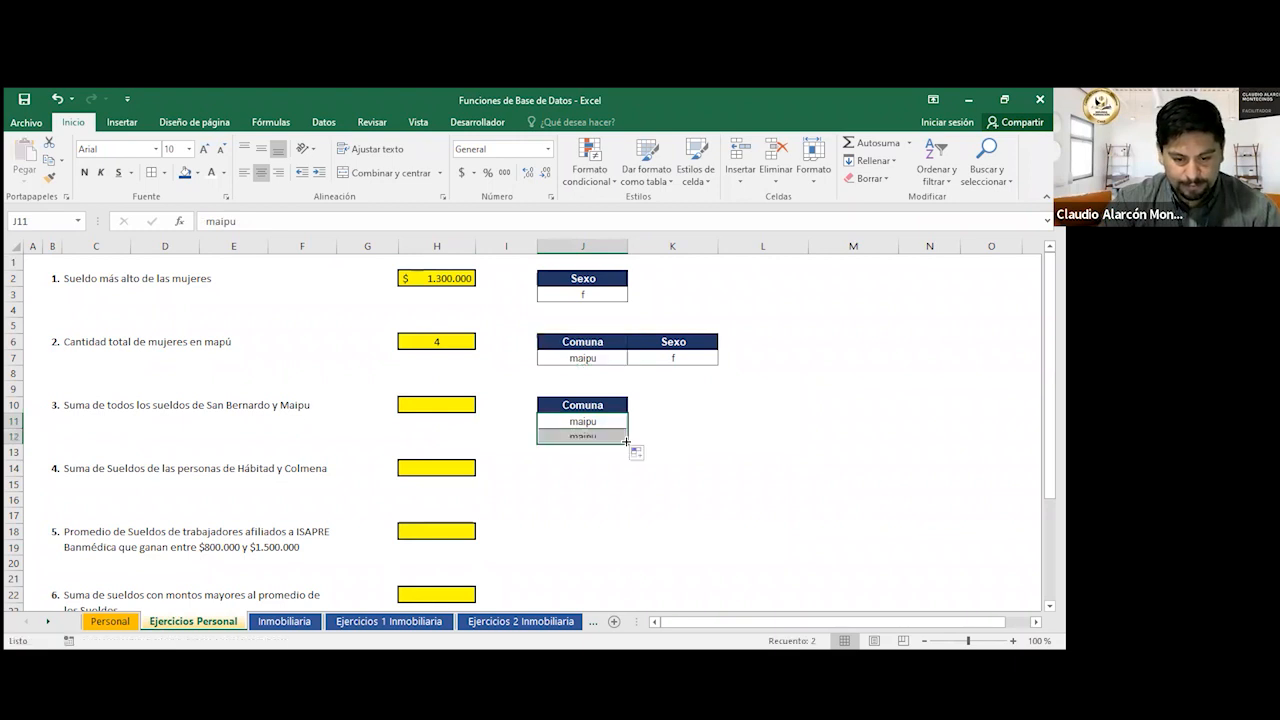
# Set the first Comuna criterion in J11 to san bernardo for exercise 3, and compare the criteria layouts of exercises 2 and 3.
pyautogui.click(602, 420)
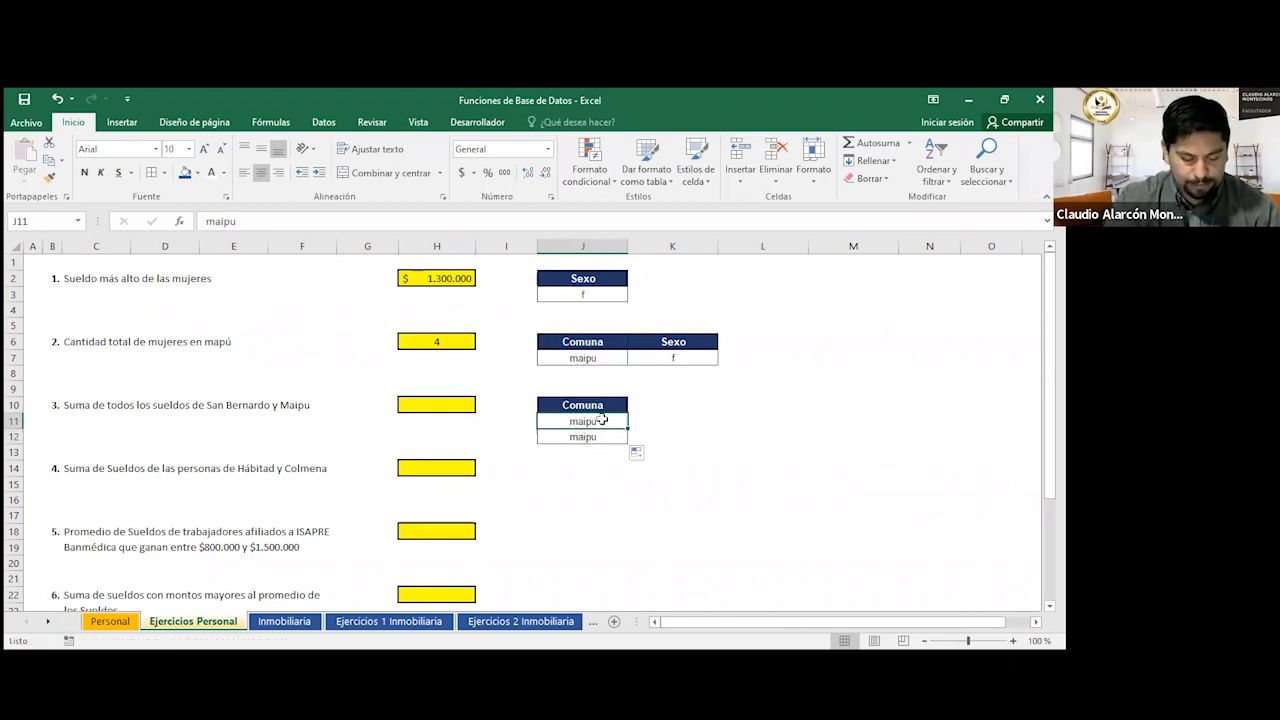
pyautogui.write('san b')
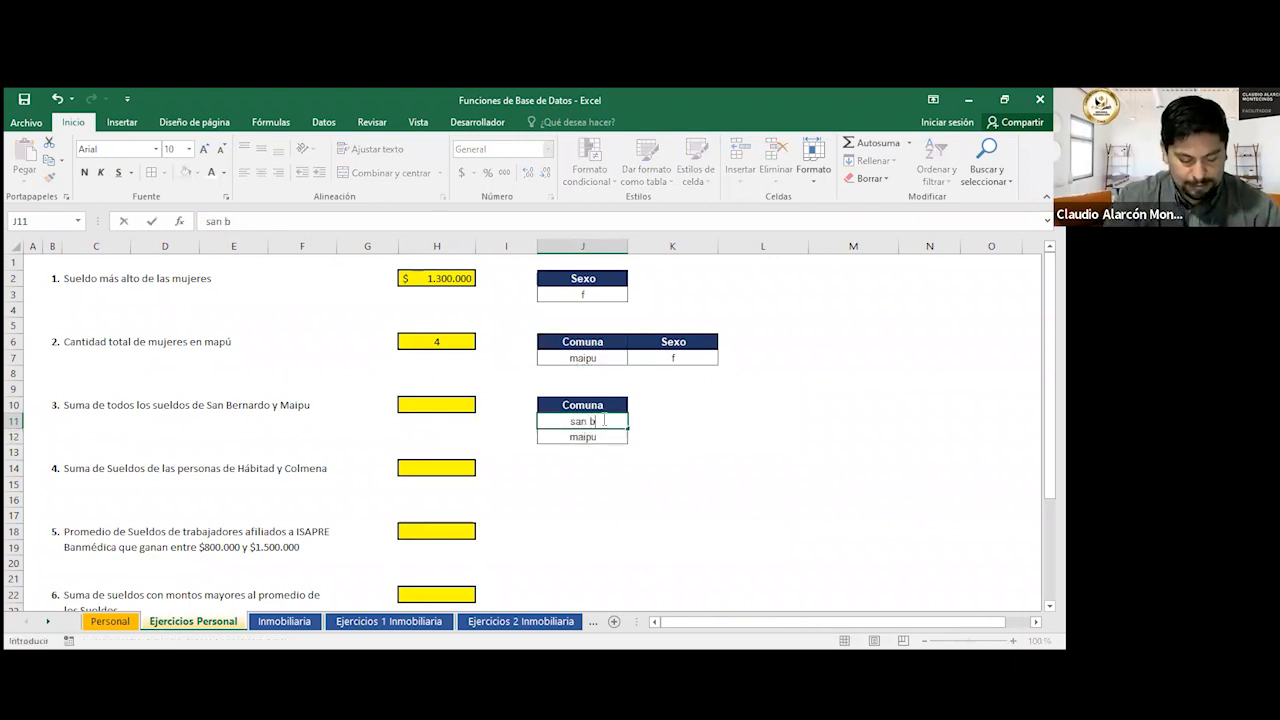
pyautogui.write('ernardo')
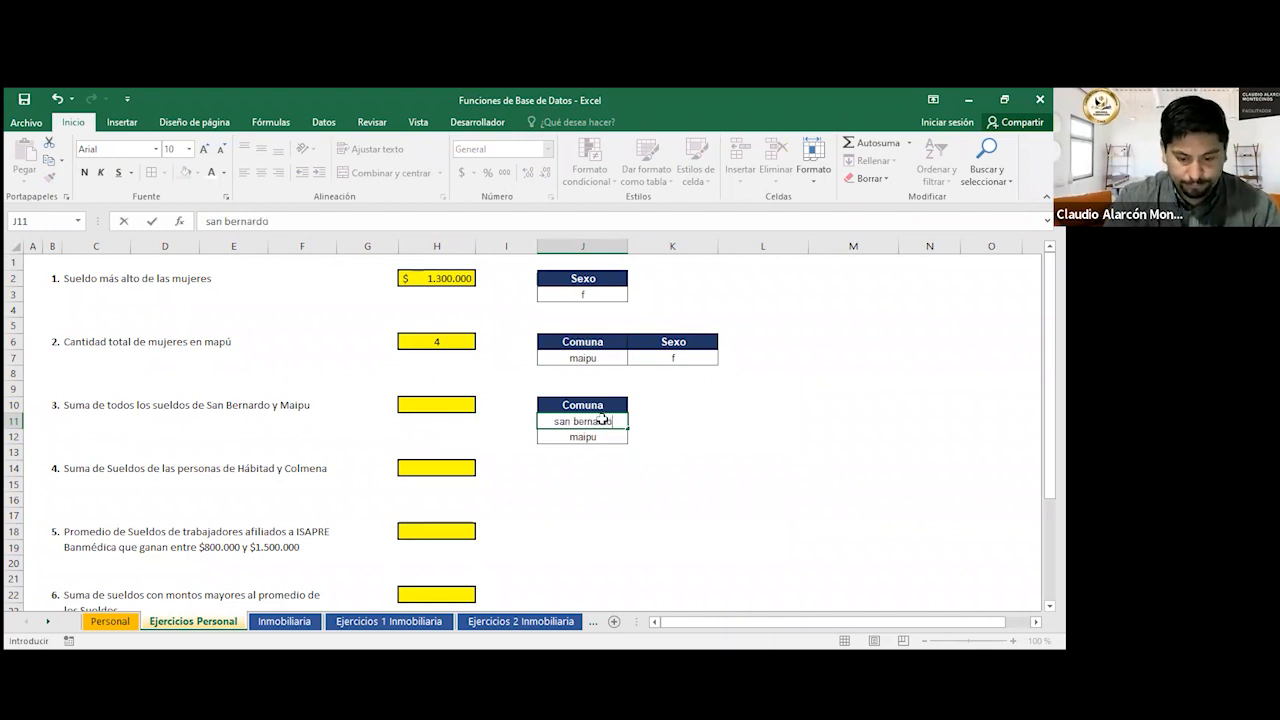
pyautogui.press('Return')
pyautogui.click(688, 441)
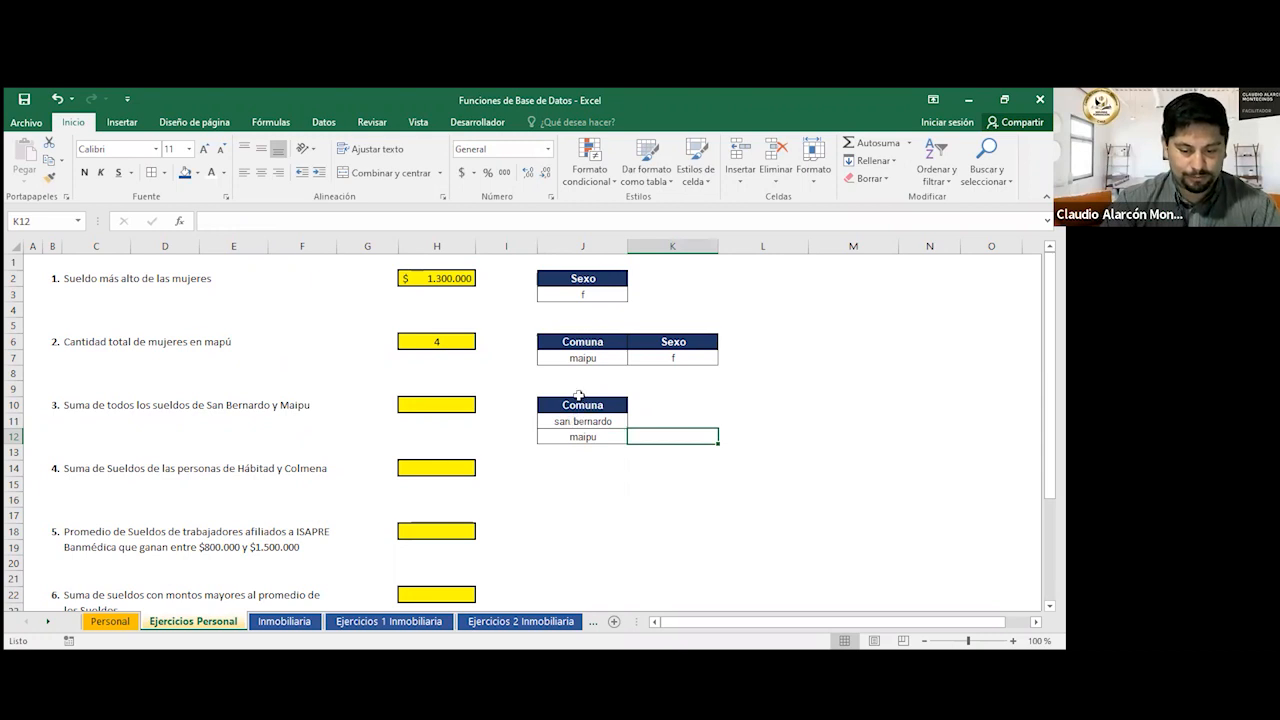
pyautogui.moveTo(598, 341); pyautogui.dragTo(675, 357)
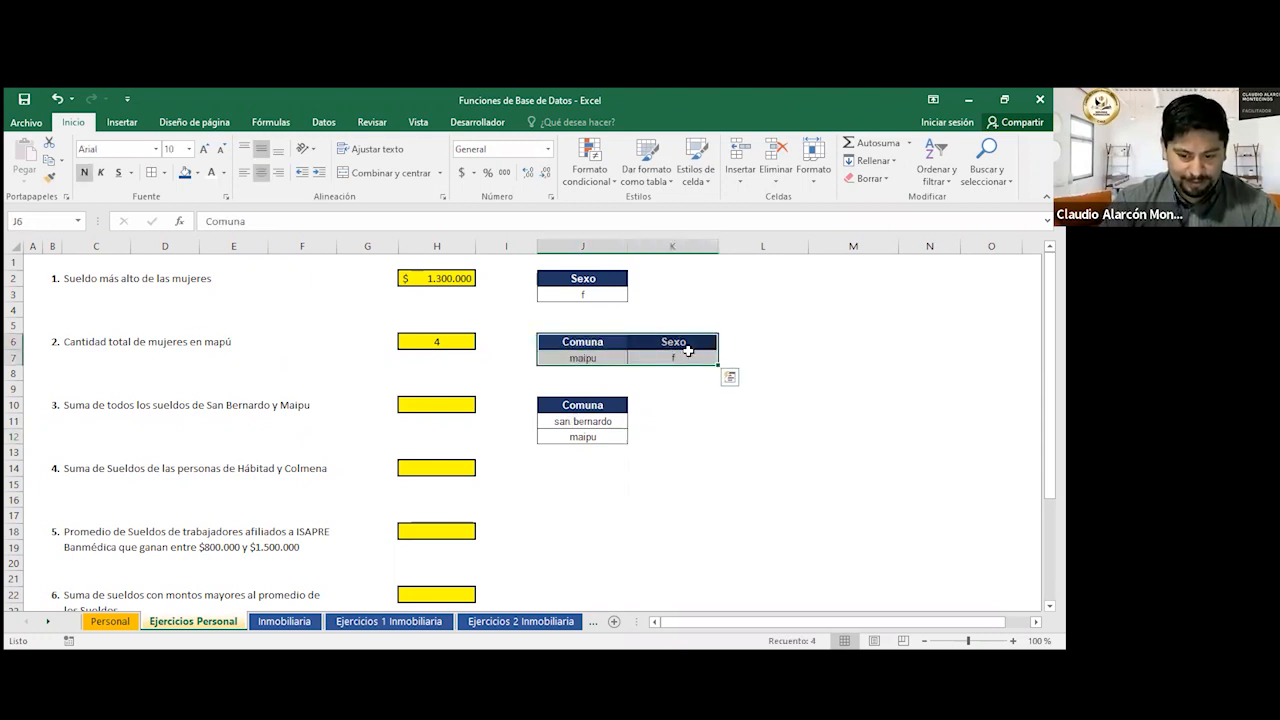
pyautogui.click(591, 404)
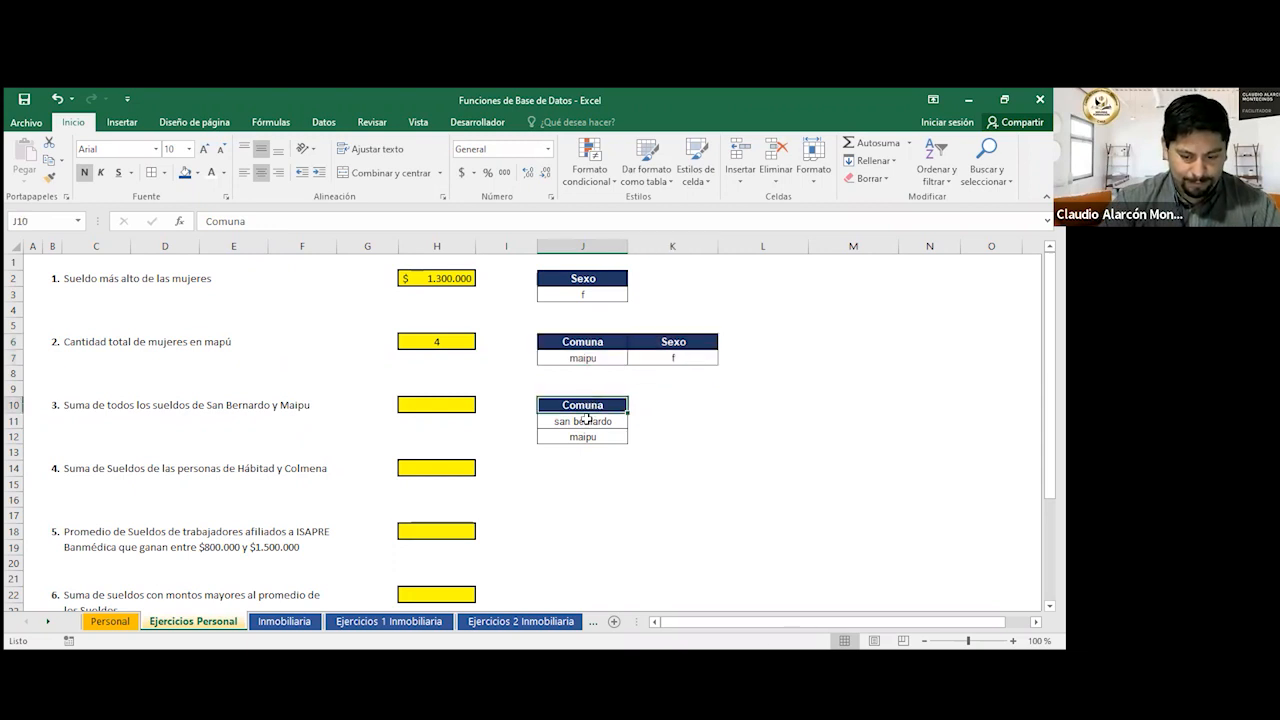
pyautogui.moveTo(583, 421); pyautogui.dragTo(584, 437)
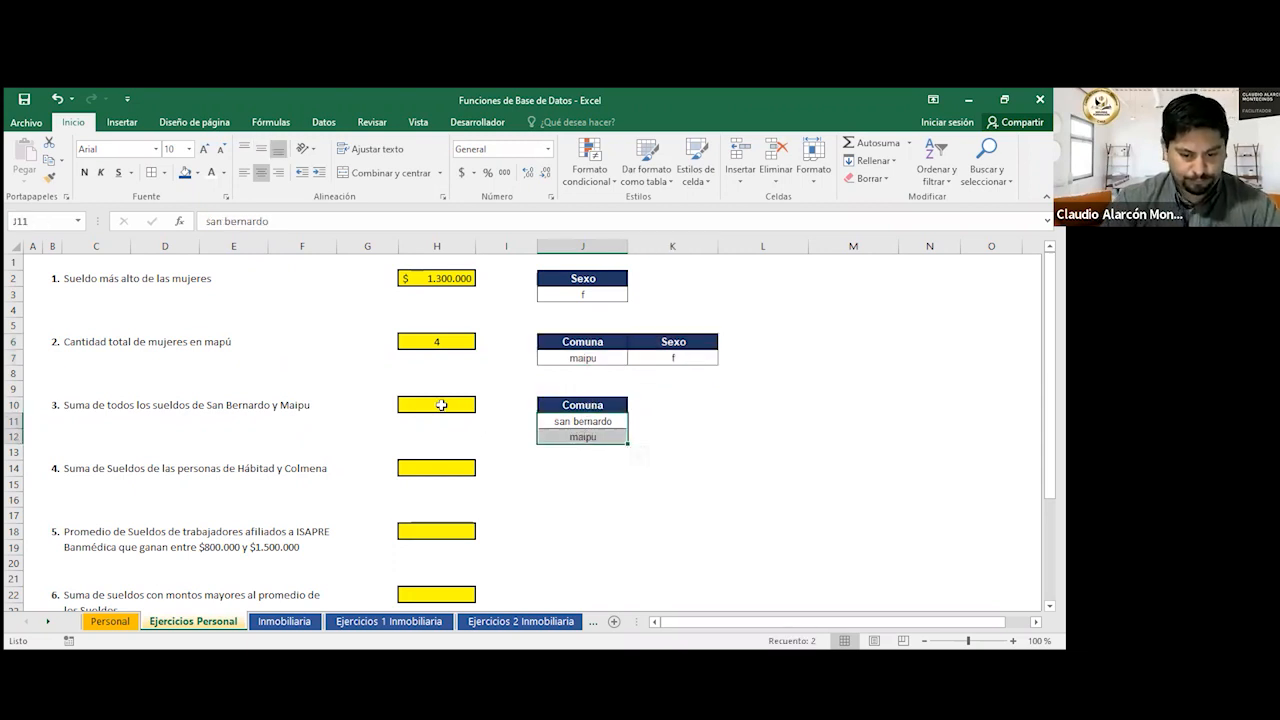
# Enter =BDSUMA(Personal;Sueldo;J10:J12) in H10 to sum the salaries of San Bernardo and Maipu for exercise 3.
pyautogui.click(441, 405)
pyautogui.write('=')
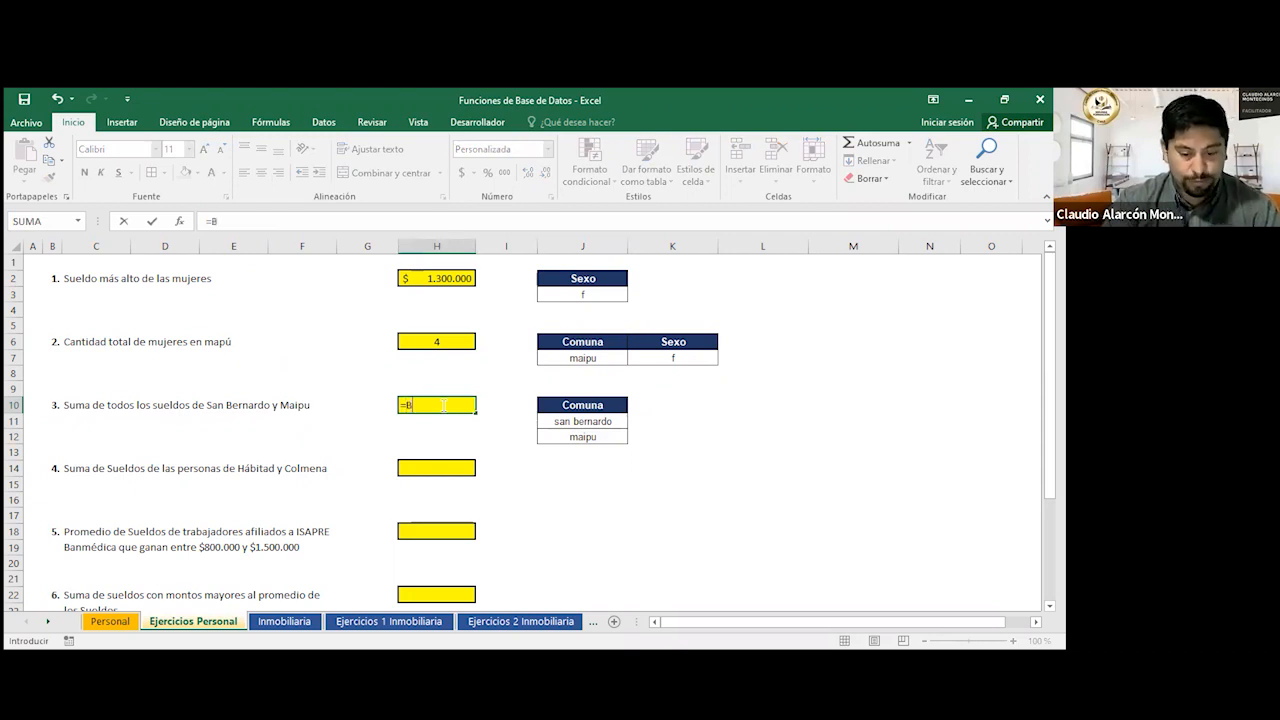
pyautogui.write('BDSUMA(')
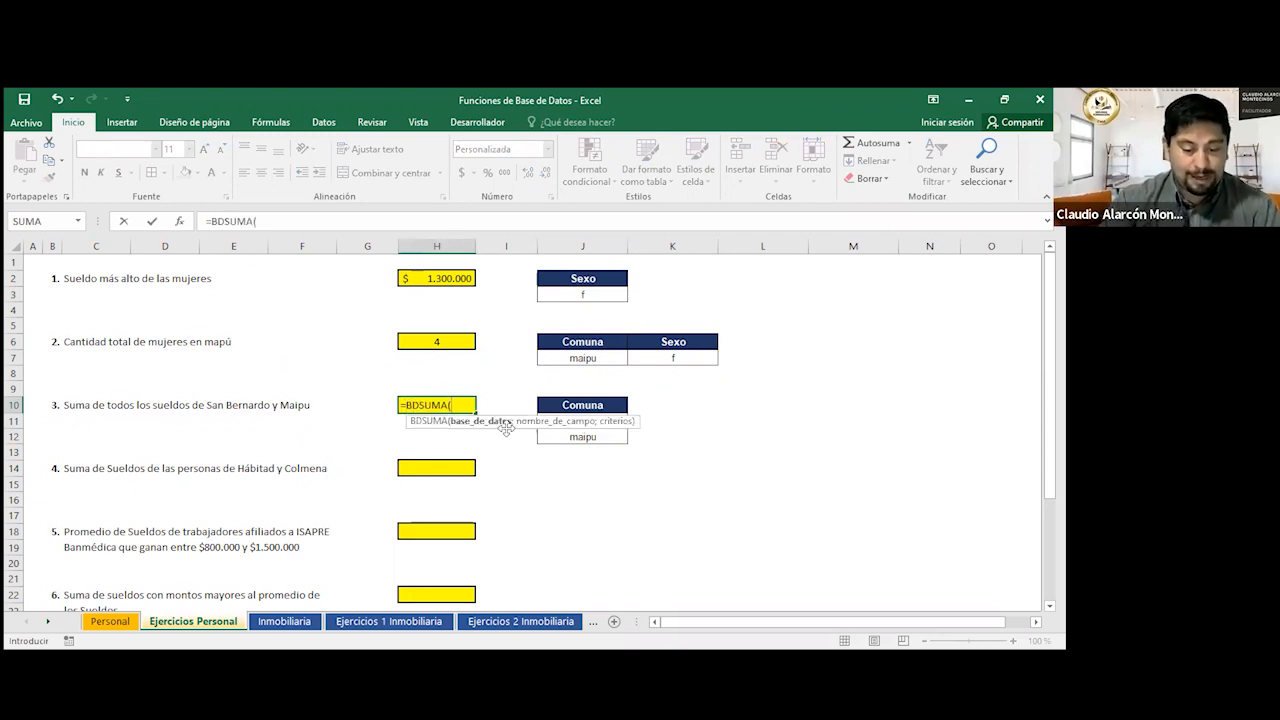
pyautogui.write('PER')
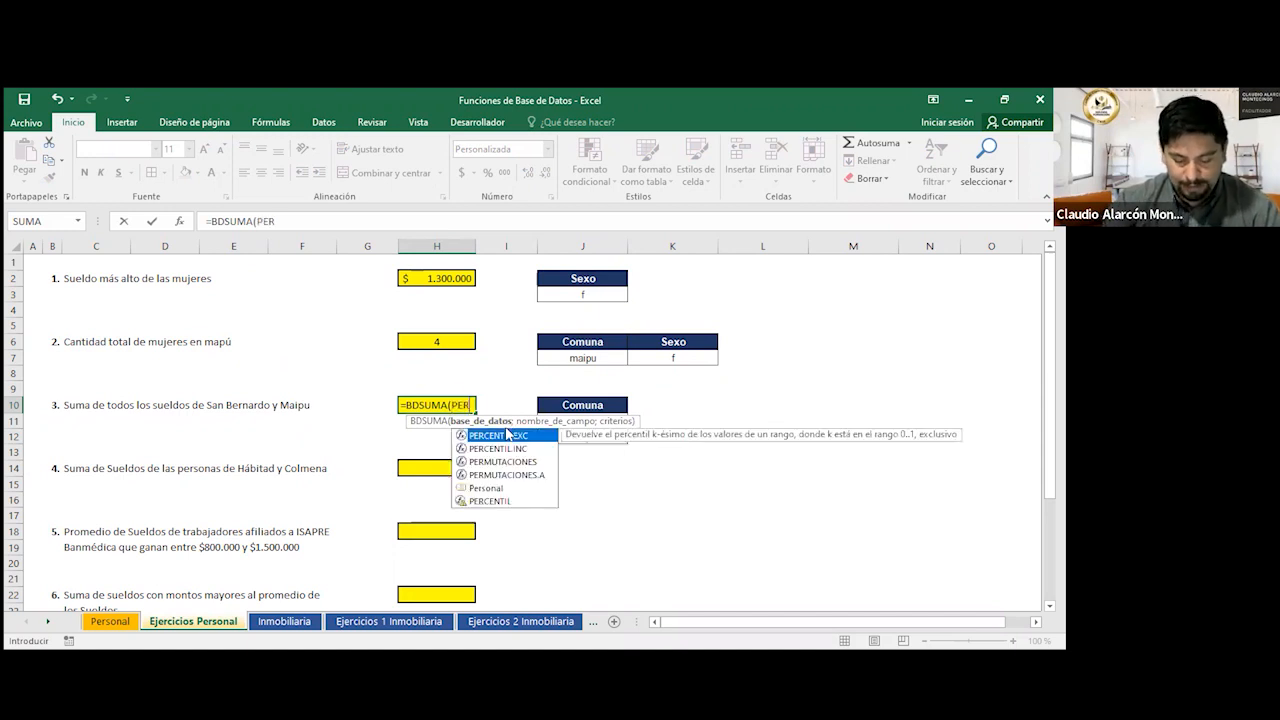
pyautogui.press('Up')
pyautogui.press('Up')
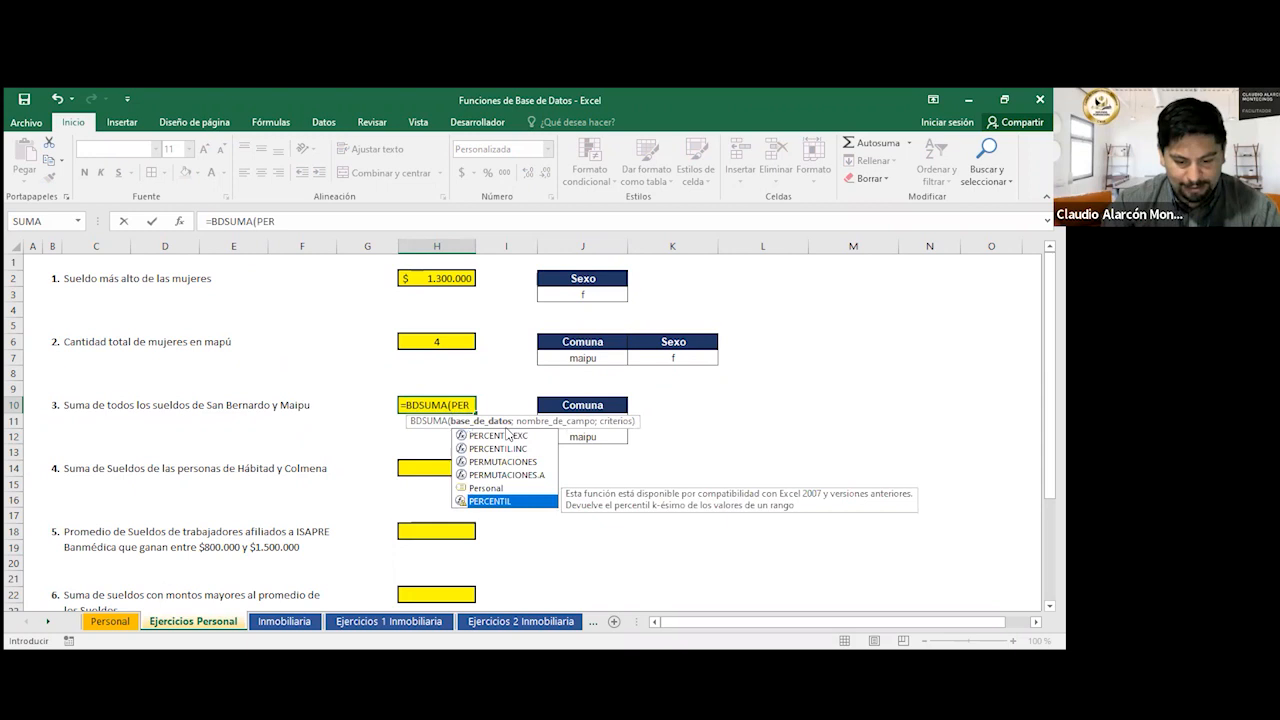
pyautogui.doubleClick(534, 490)
pyautogui.write(';S')
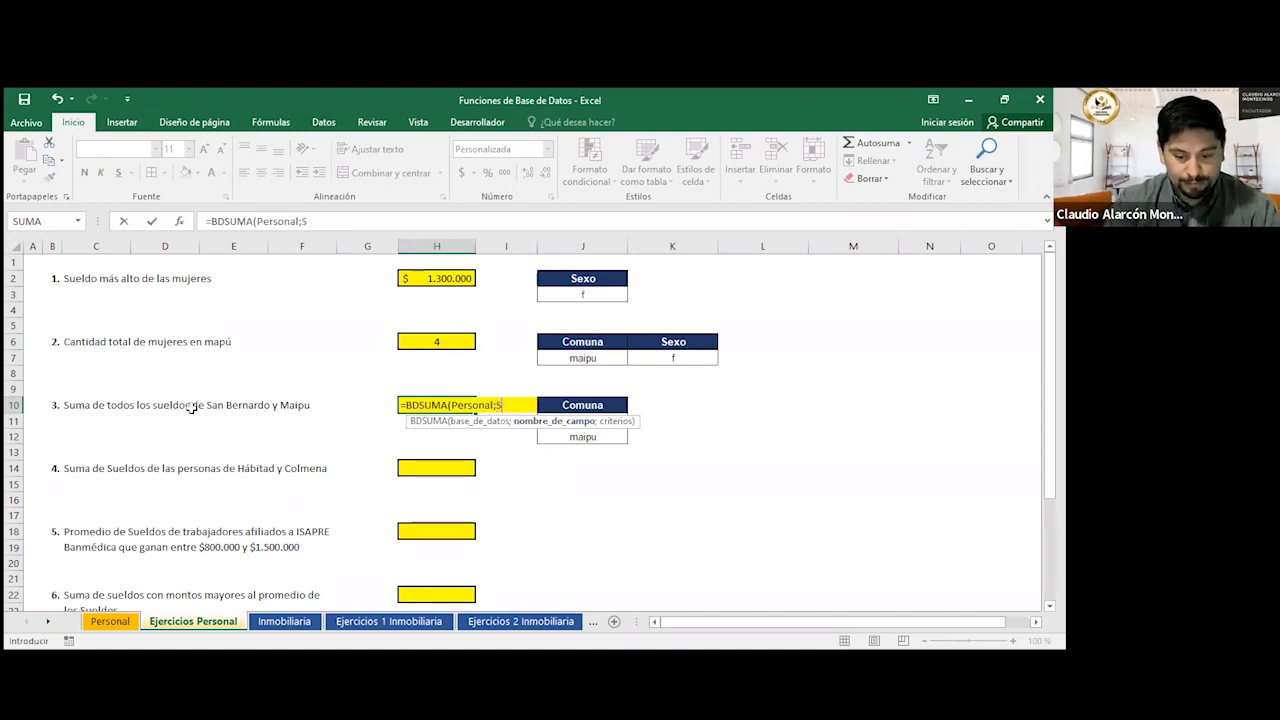
pyautogui.write('UE')
pyautogui.press('Tab')
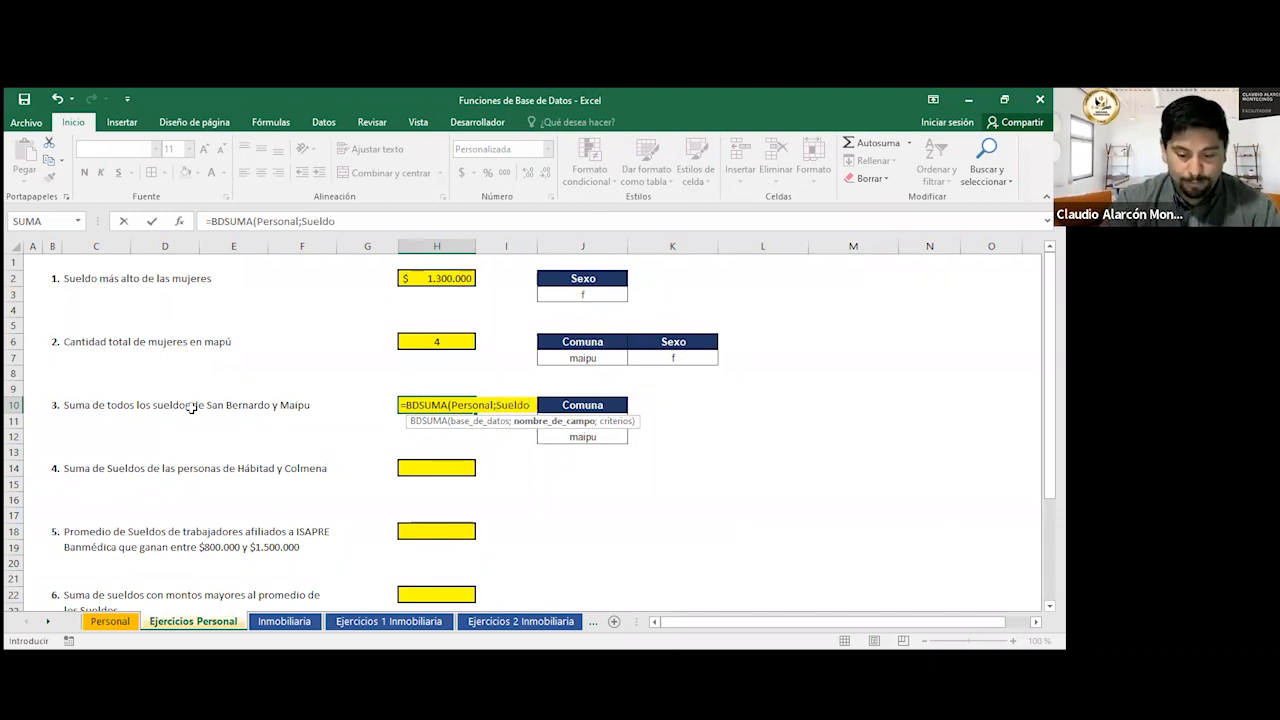
pyautogui.write(';')
pyautogui.click(599, 405)
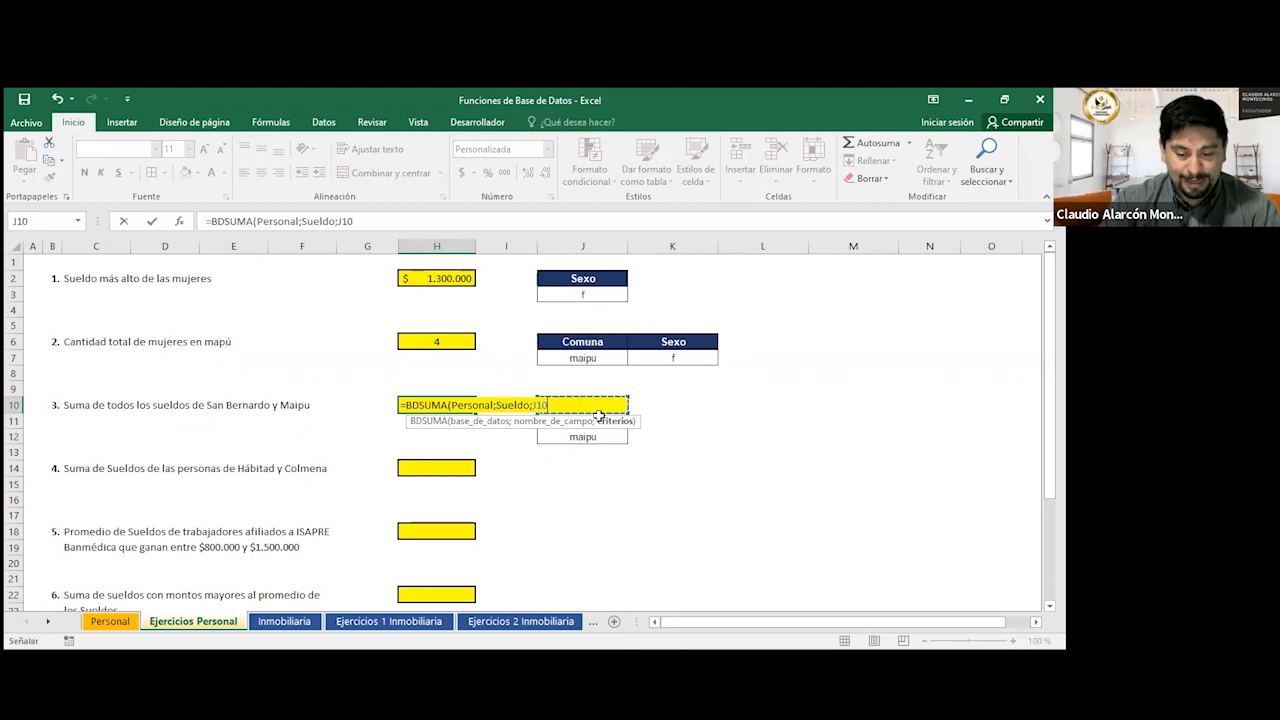
pyautogui.moveTo(599, 414); pyautogui.dragTo(603, 433)
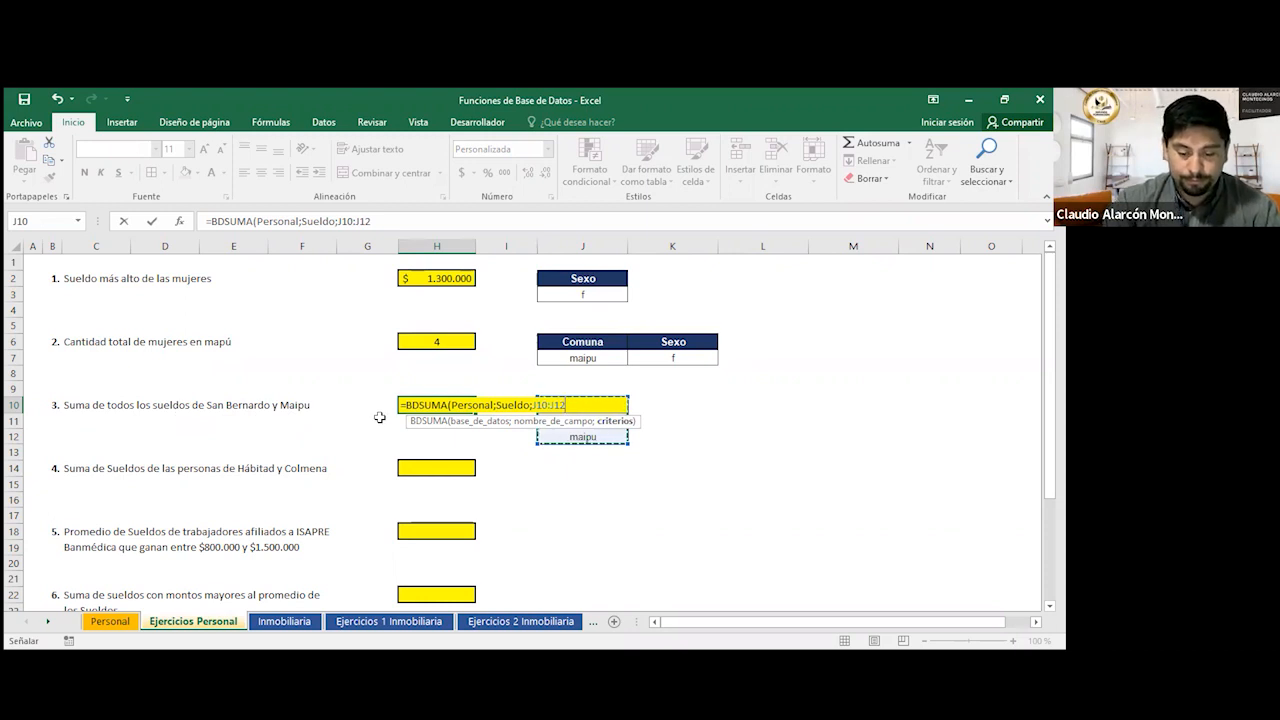
pyautogui.press('Return')
# Copy the ISAPRE and AFP headers with their first values, E2:F3 on the Personal sheet, to J14:K15 beside exercise 4, and apply cell borders.
pyautogui.click(603, 466)
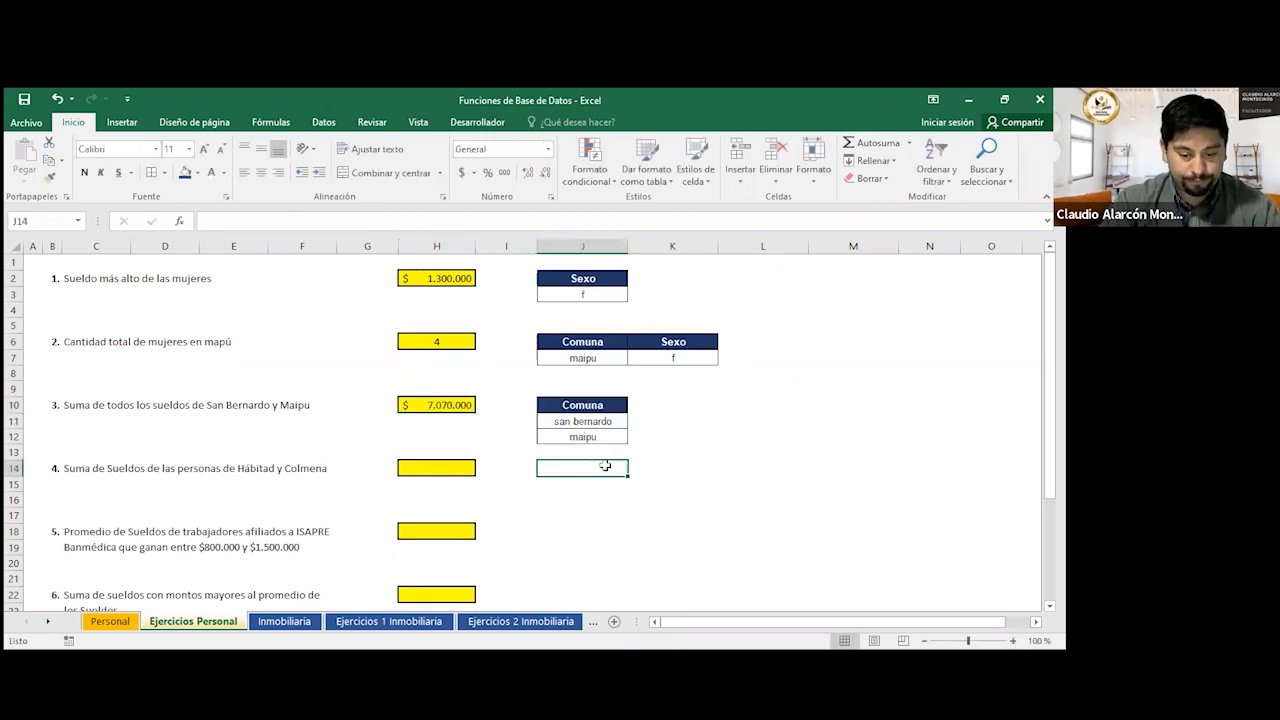
pyautogui.click(447, 464)
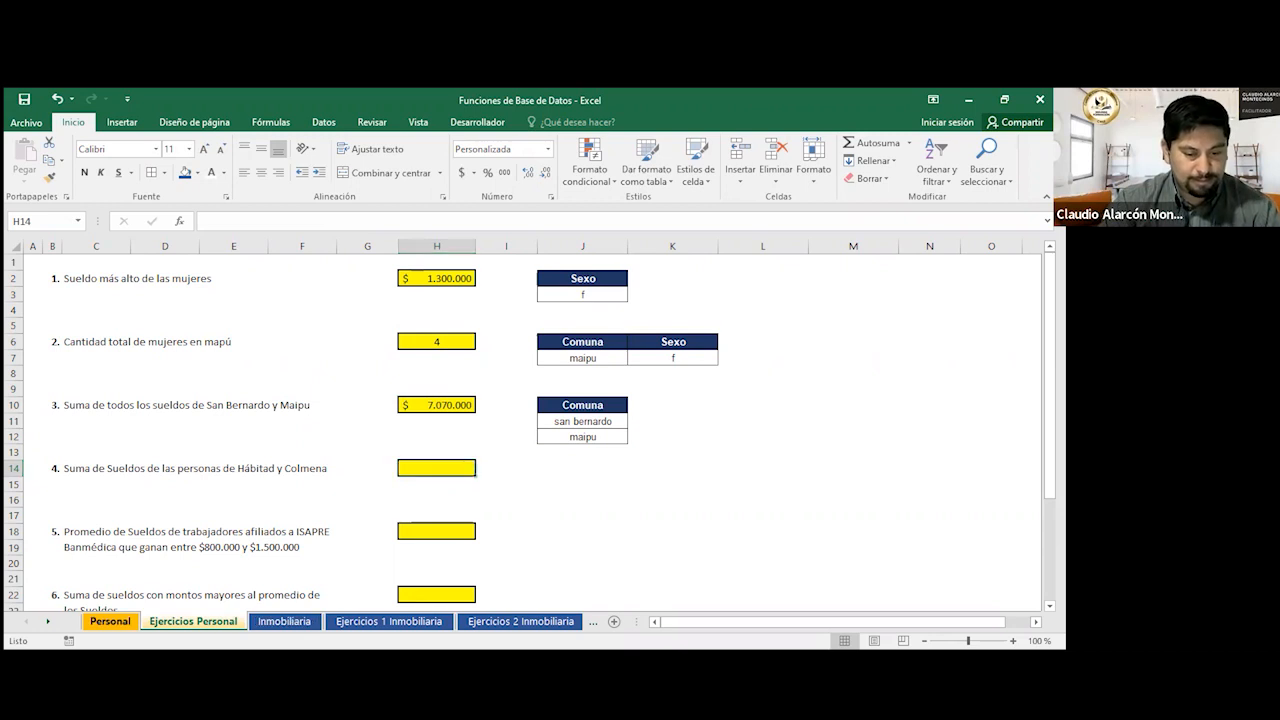
pyautogui.hotkey('ctrl', 'pageup')
pyautogui.moveTo(348, 309); pyautogui.dragTo(413, 326)
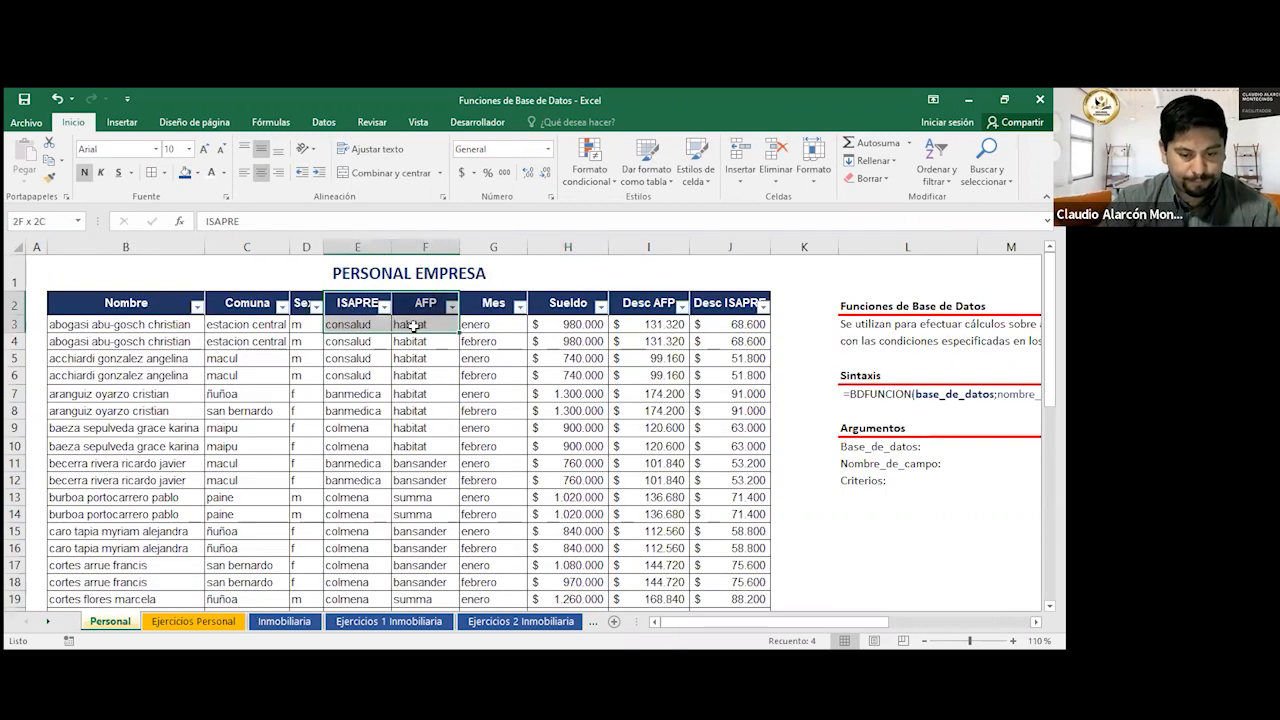
pyautogui.hotkey('ctrl', 'c')
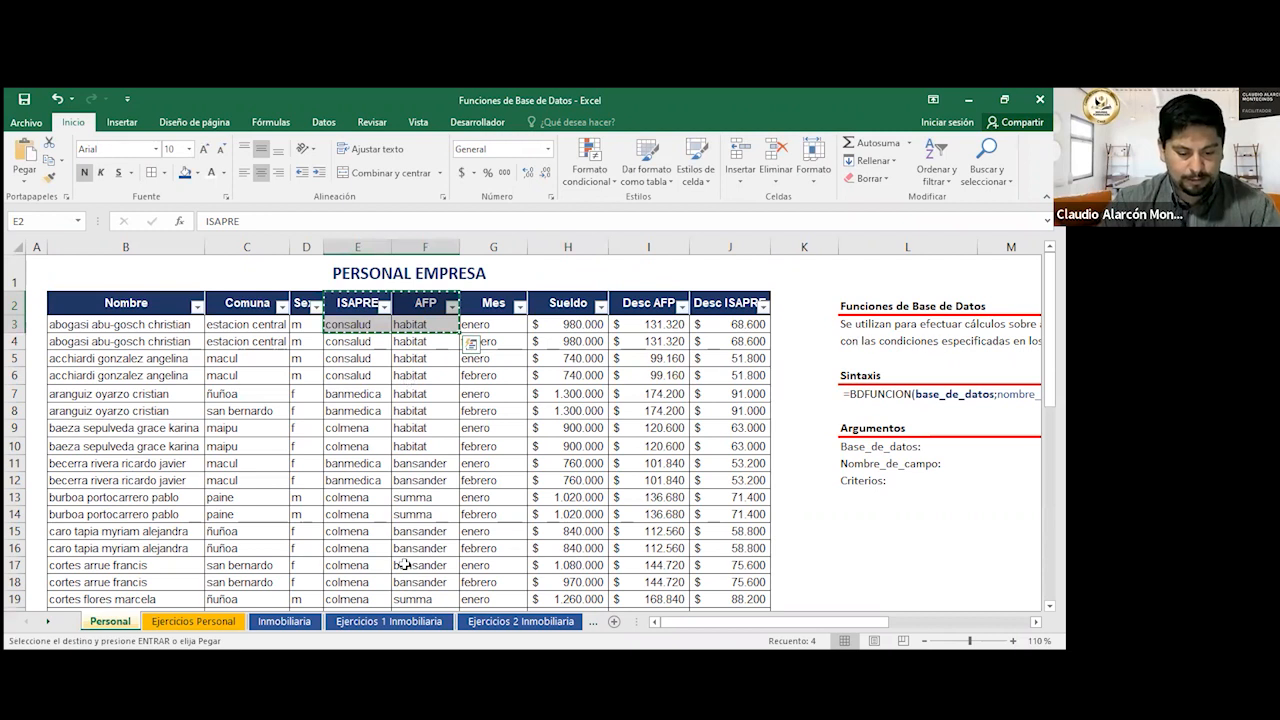
pyautogui.hotkey('ctrl', 'pagedown')
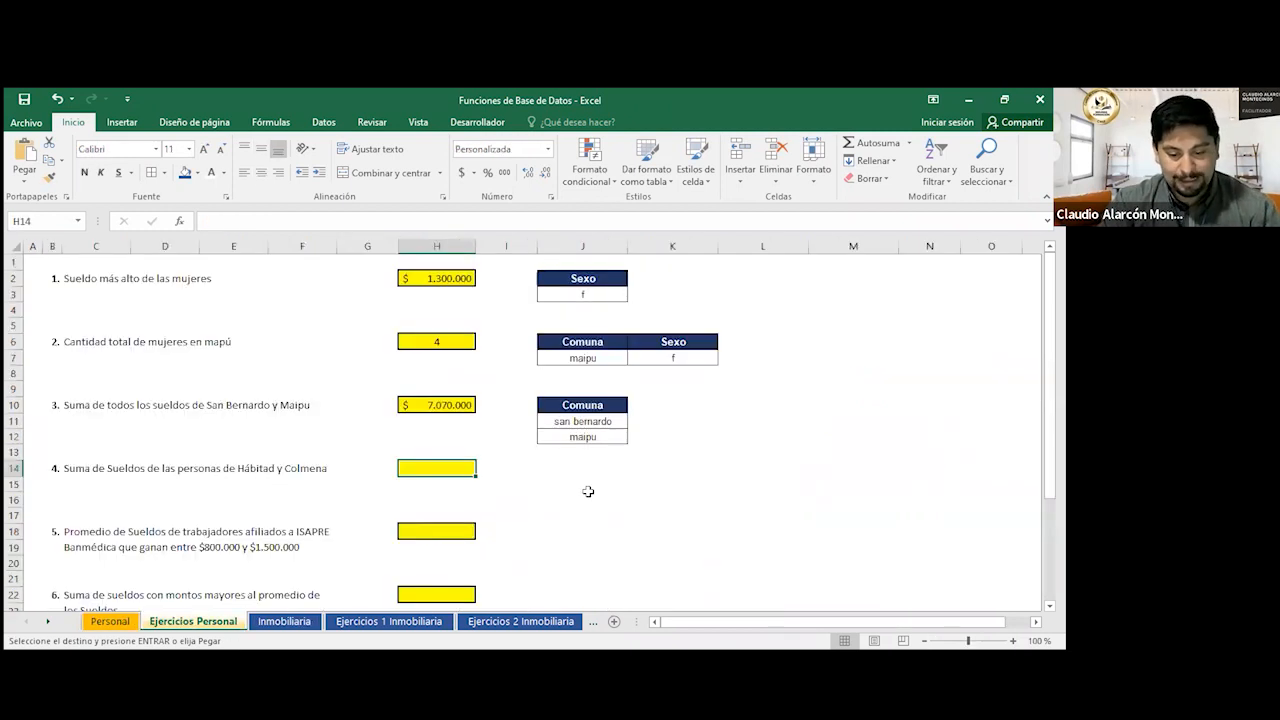
pyautogui.click(571, 469)
pyautogui.hotkey('ctrl', 'v')
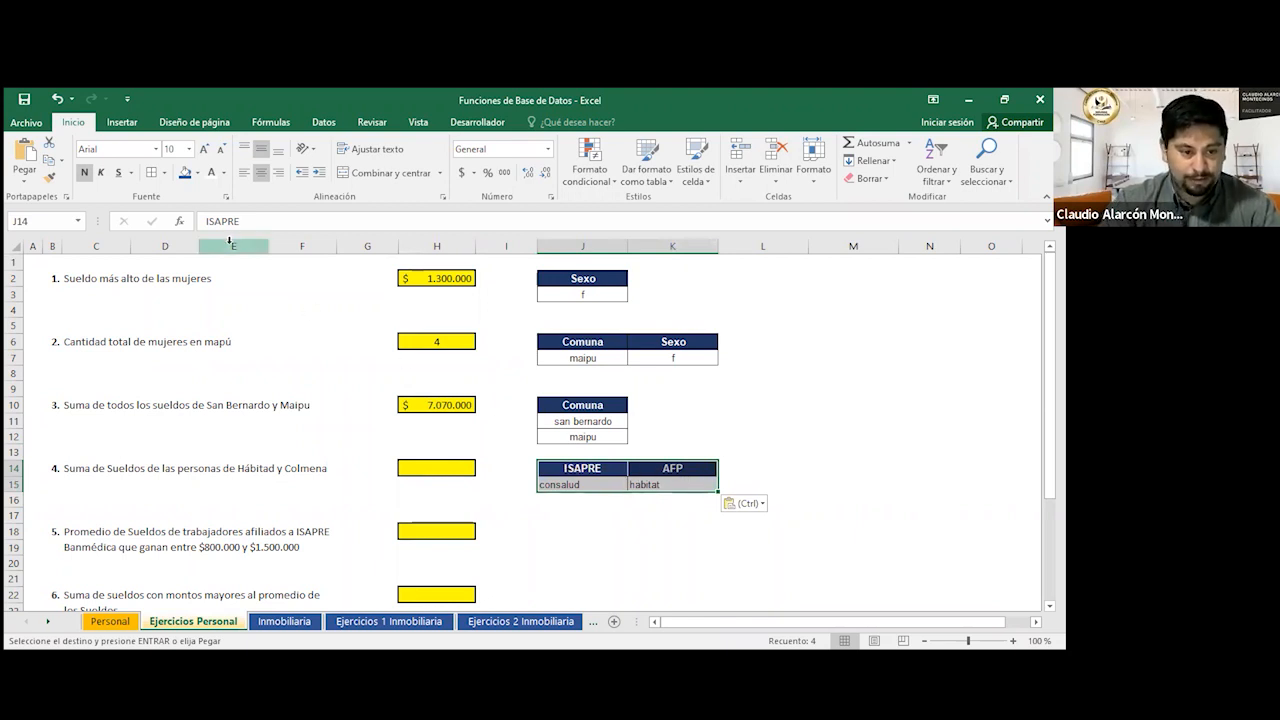
pyautogui.click(155, 174)
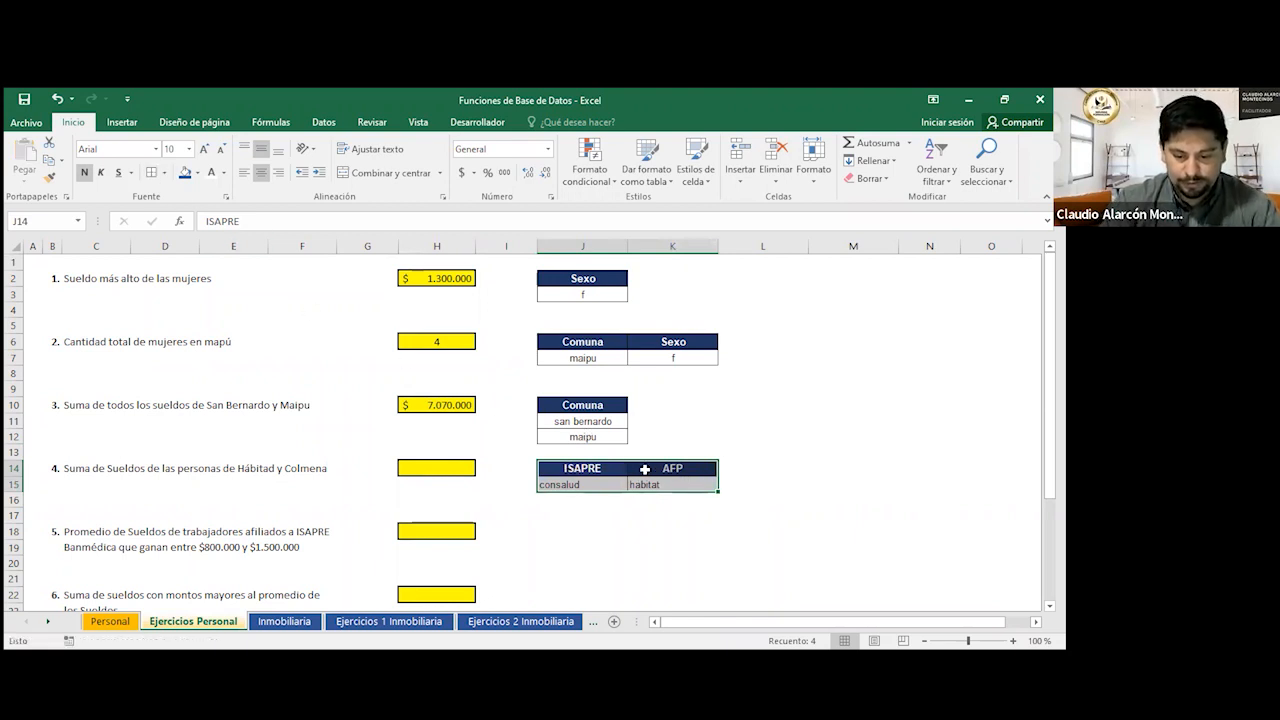
pyautogui.click(698, 488)
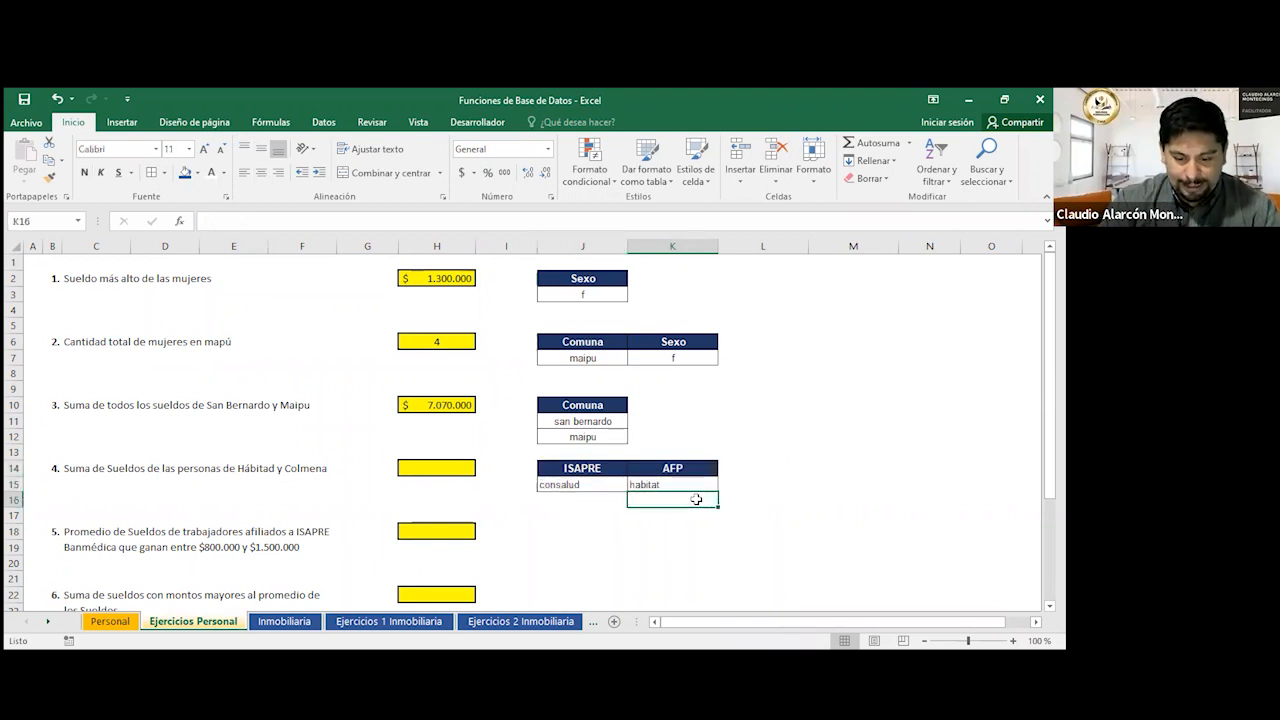
# Set the ISAPRE criterion in J15 to colmena and center the exercise 4 criteria values in J15:K15.
pyautogui.click(594, 485)
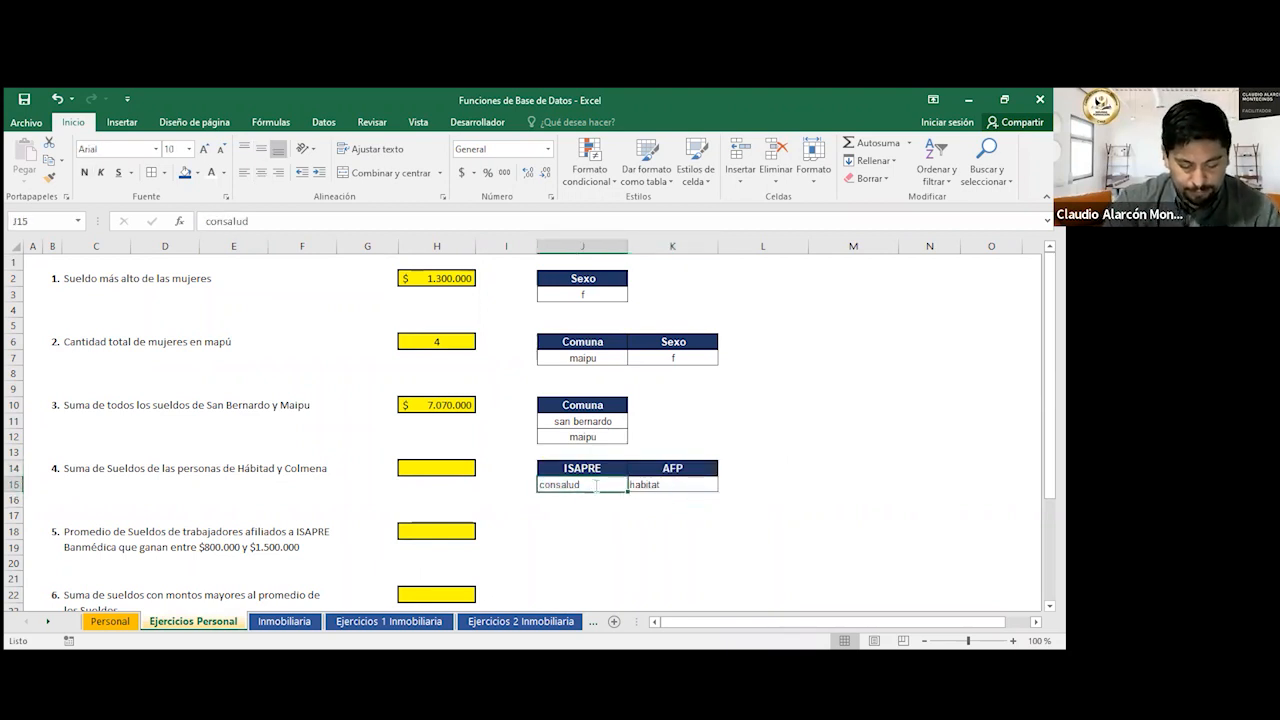
pyautogui.write('colmena')
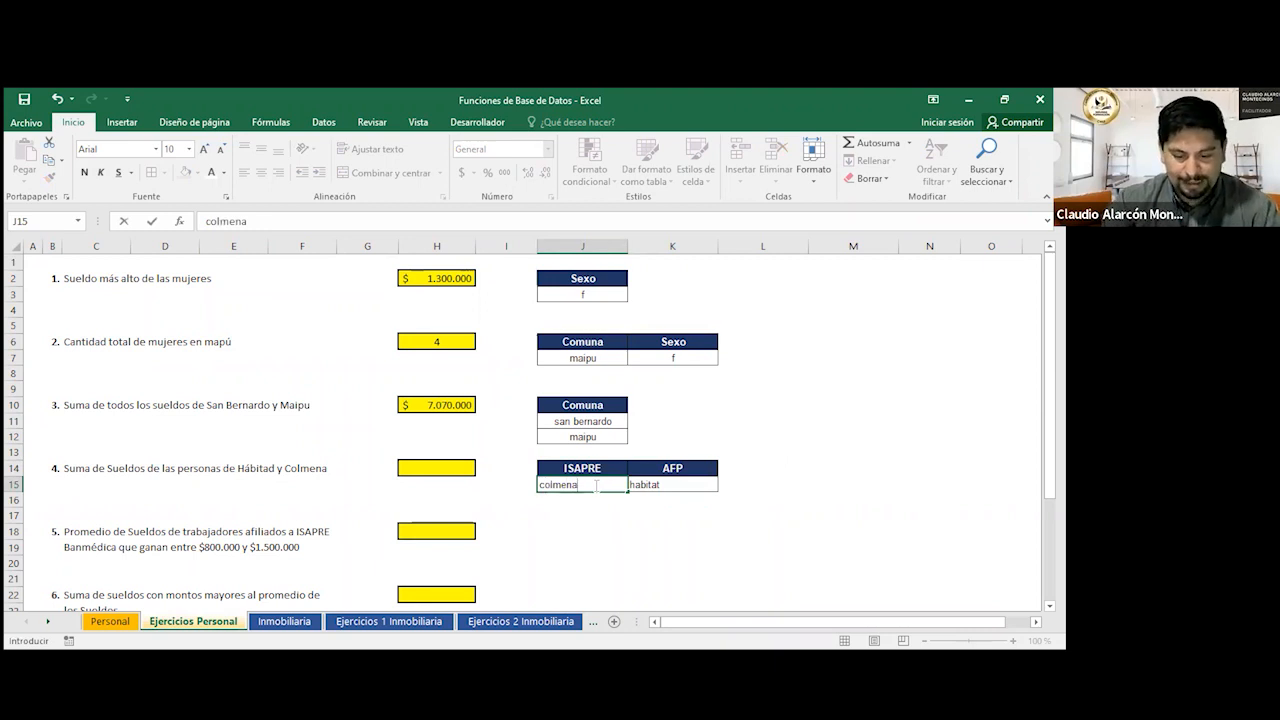
pyautogui.press('Tab')
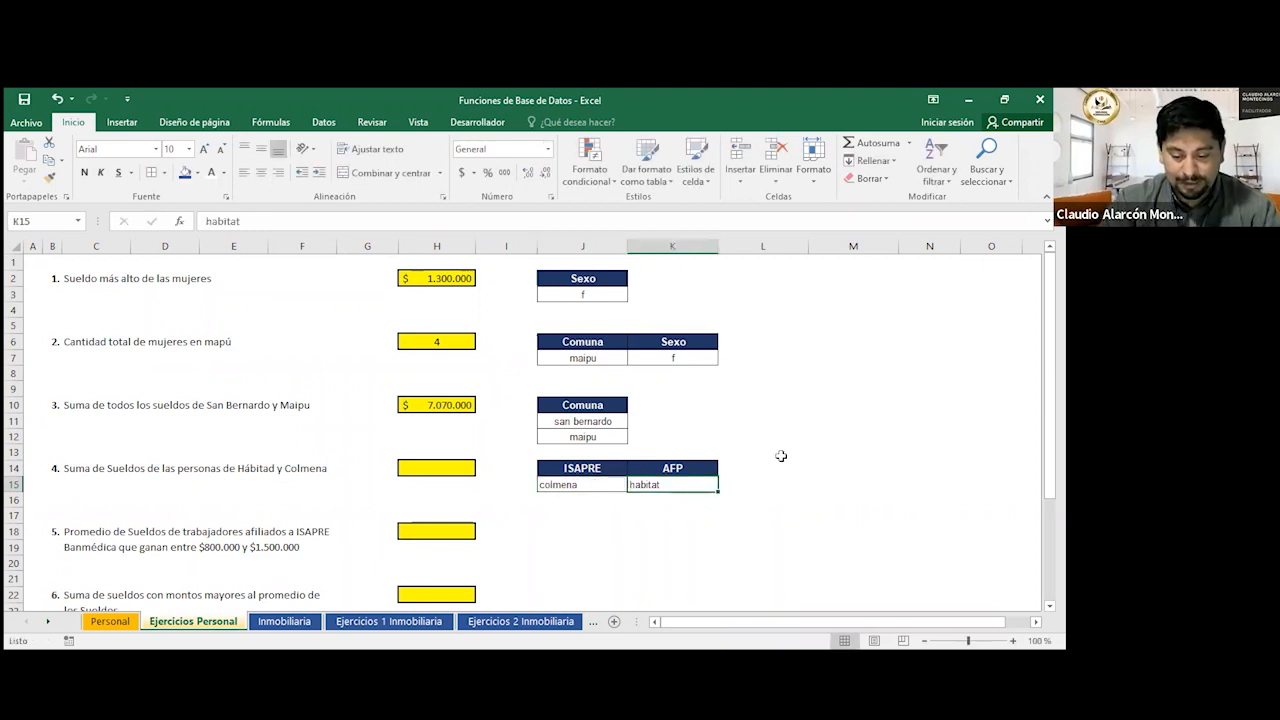
pyautogui.moveTo(612, 487); pyautogui.dragTo(660, 487)
pyautogui.click(261, 172)
# Enter =BDSUMA(Personal;Sueldo;J14:K15) in H14 to sum the salaries for Hábitat and Colmena, and review the formula.
pyautogui.click(438, 469)
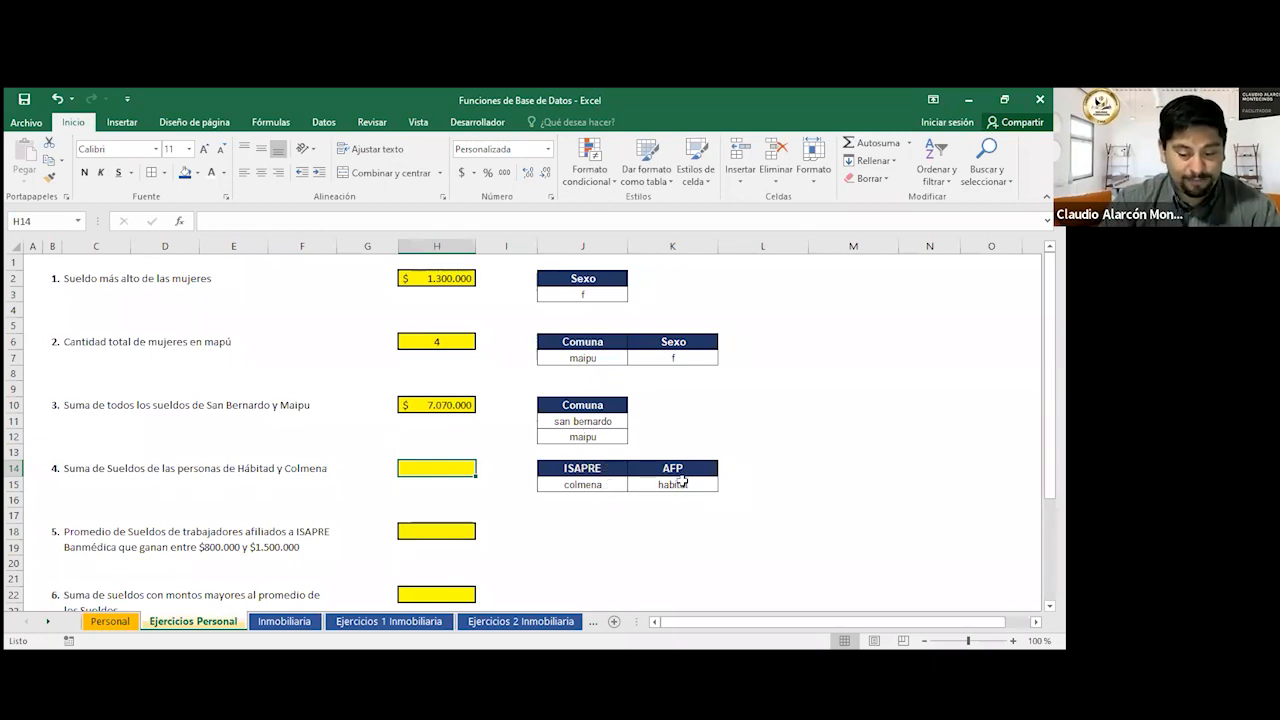
pyautogui.write('=')
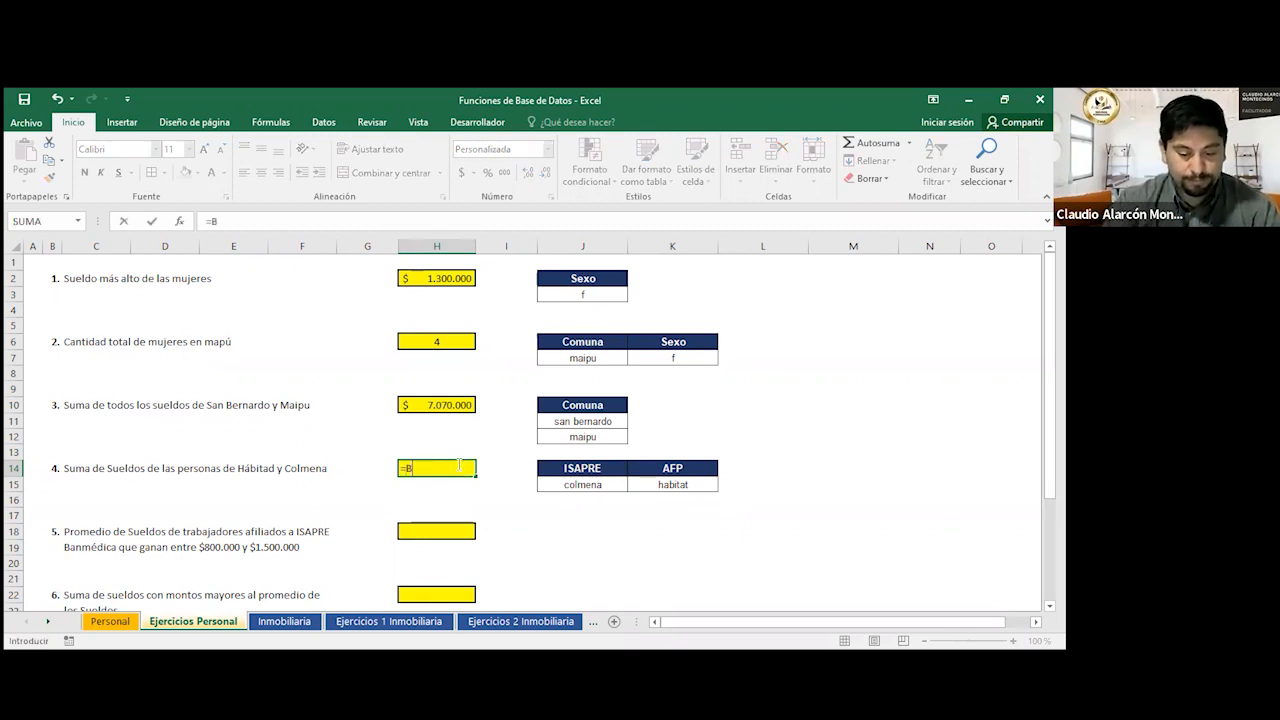
pyautogui.write('BDSUMA(')
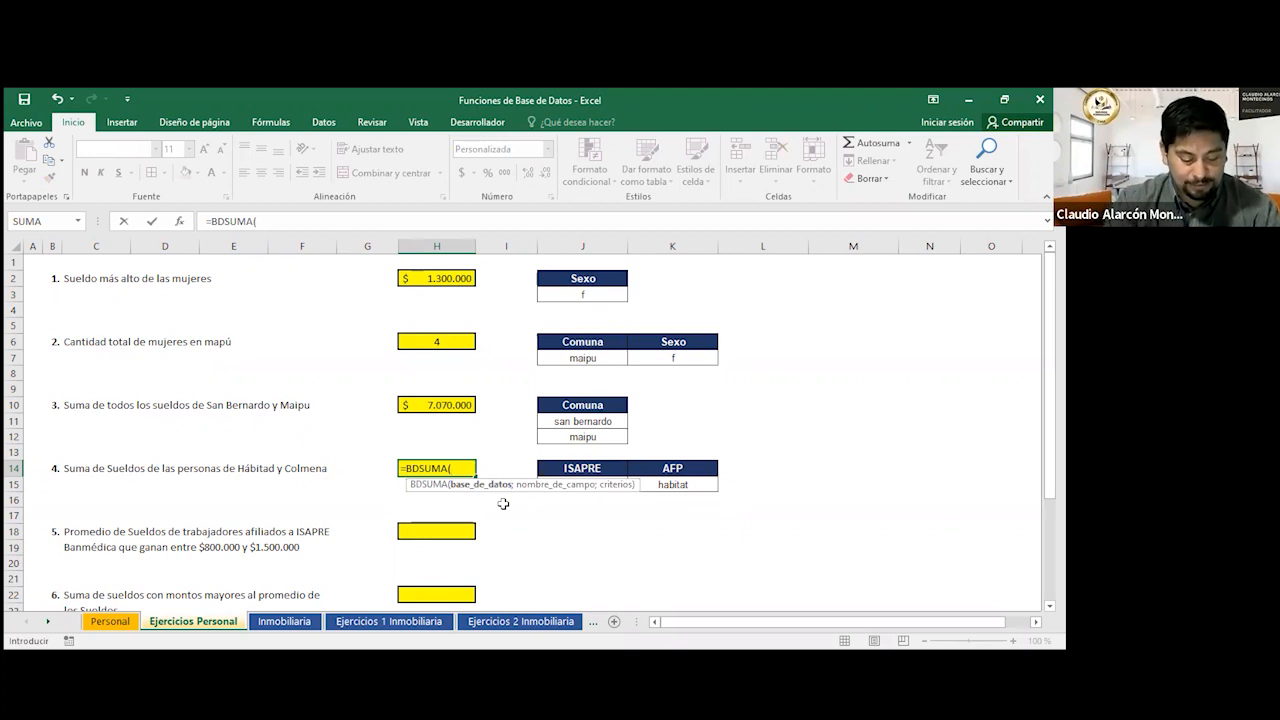
pyautogui.write('P')
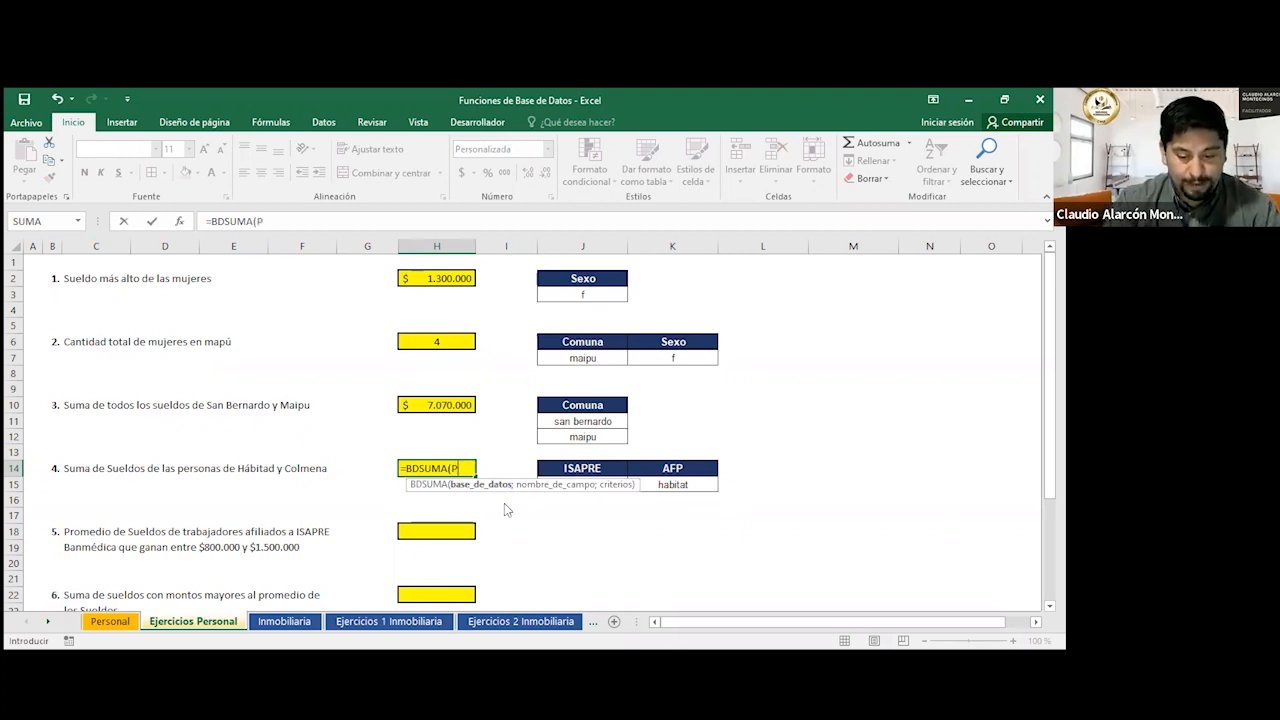
pyautogui.write('ersonal;')
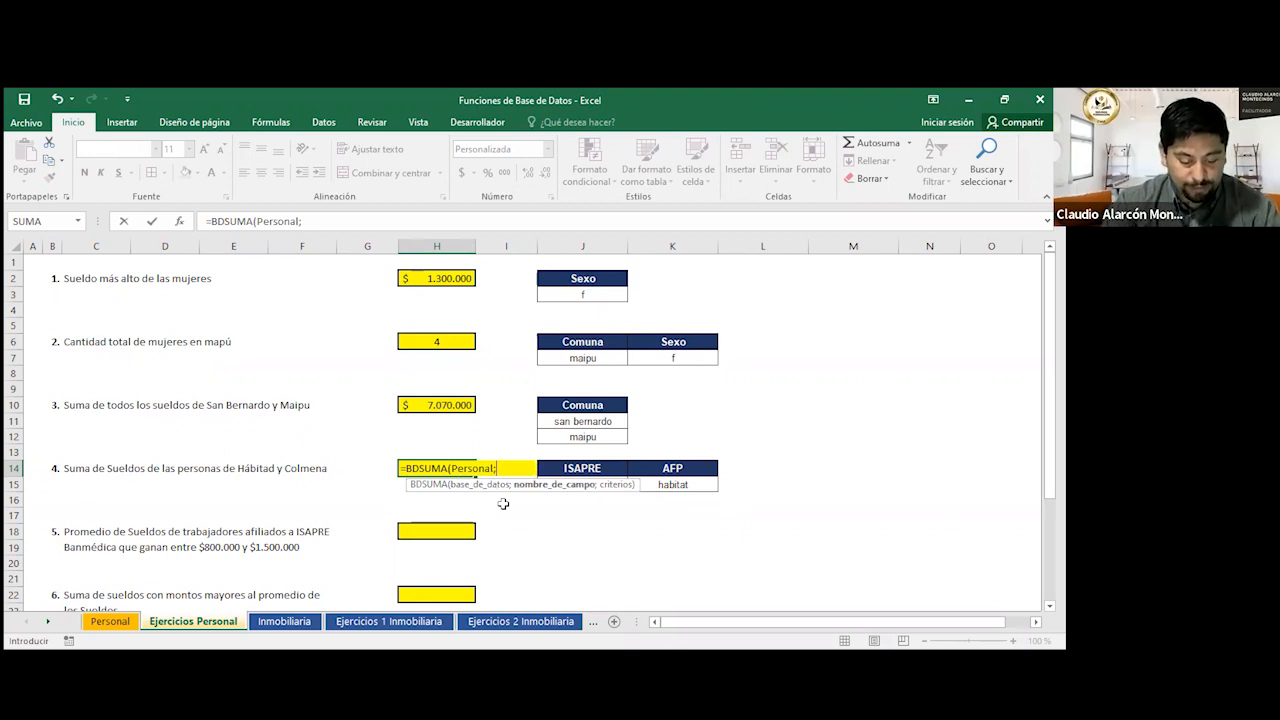
pyautogui.write('SUEL')
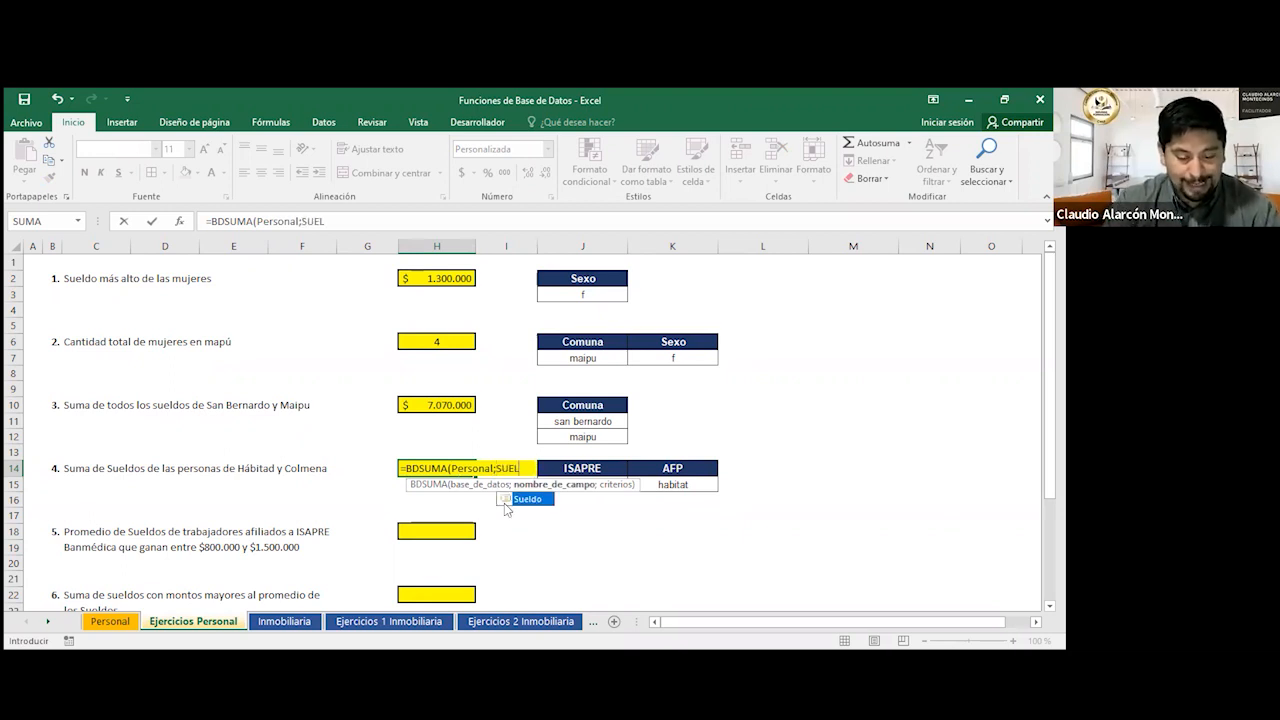
pyautogui.doubleClick(503, 502)
pyautogui.write(';')
pyautogui.moveTo(580, 470); pyautogui.dragTo(684, 496)
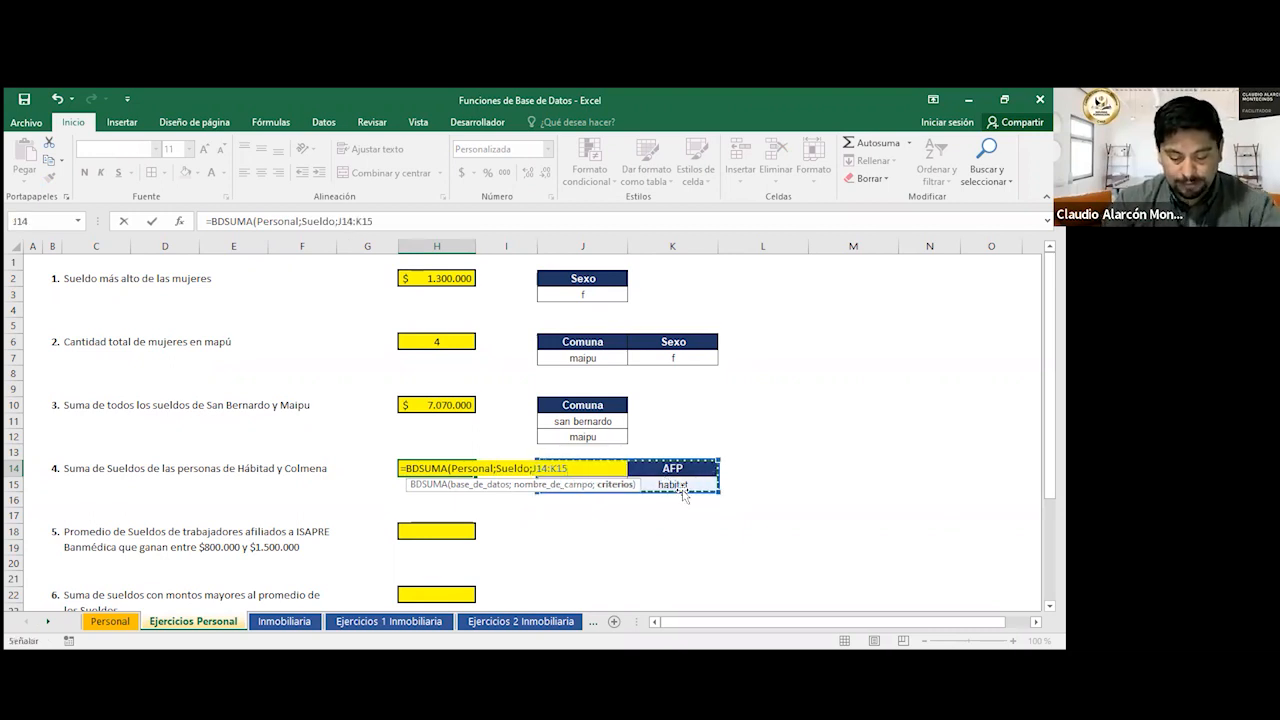
pyautogui.press('Return')
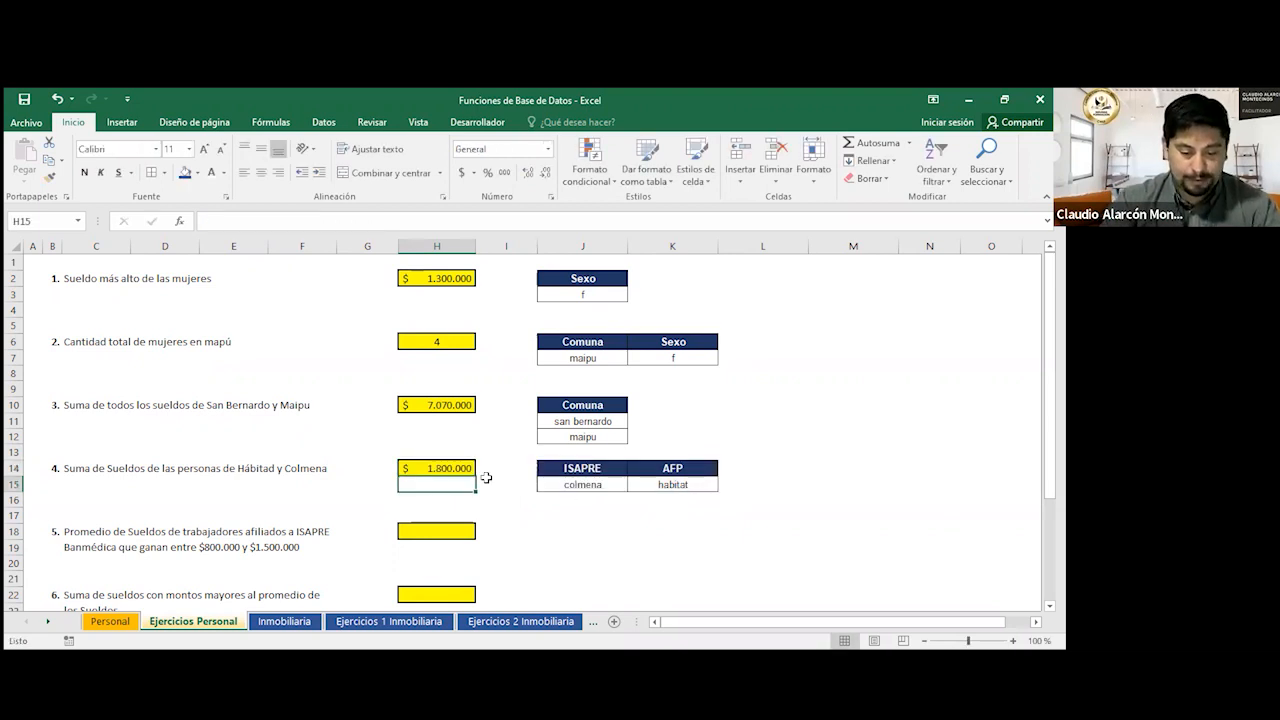
pyautogui.click(432, 466)
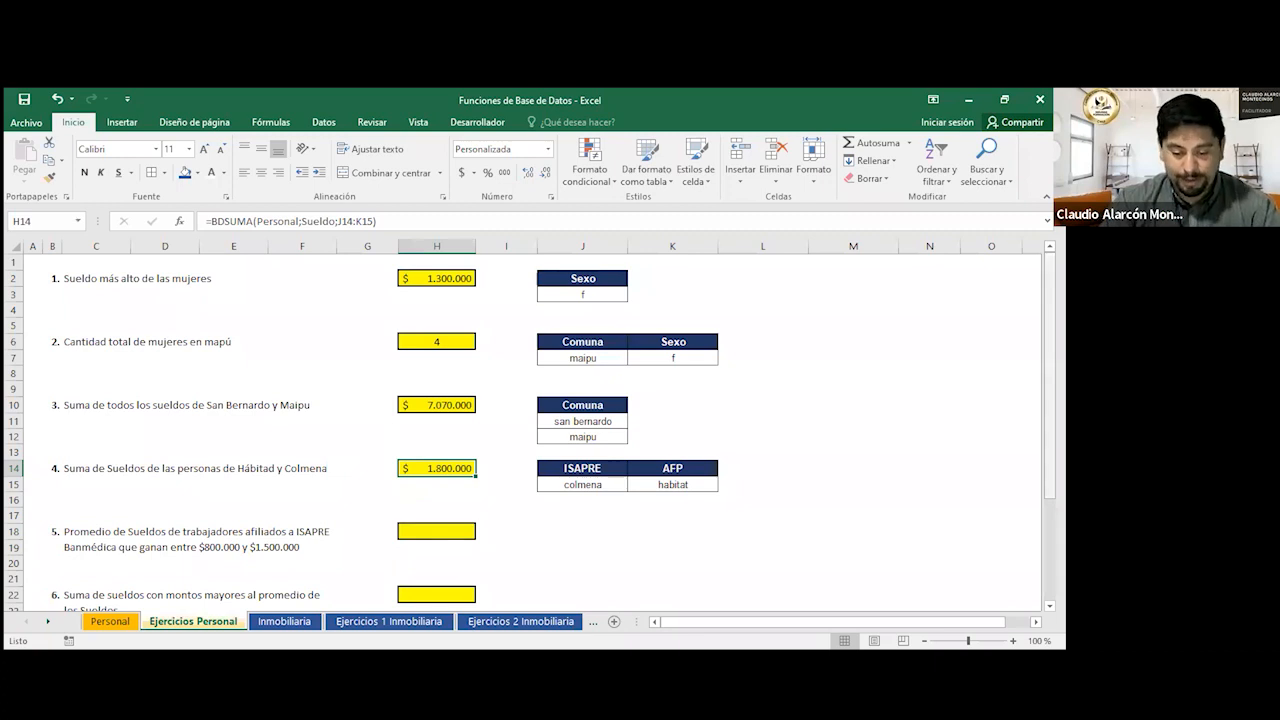
# Examine the wording of exercise 7 and the Sueldo values on the Personal sheet.
pyautogui.scroll(-3, 530, 500)
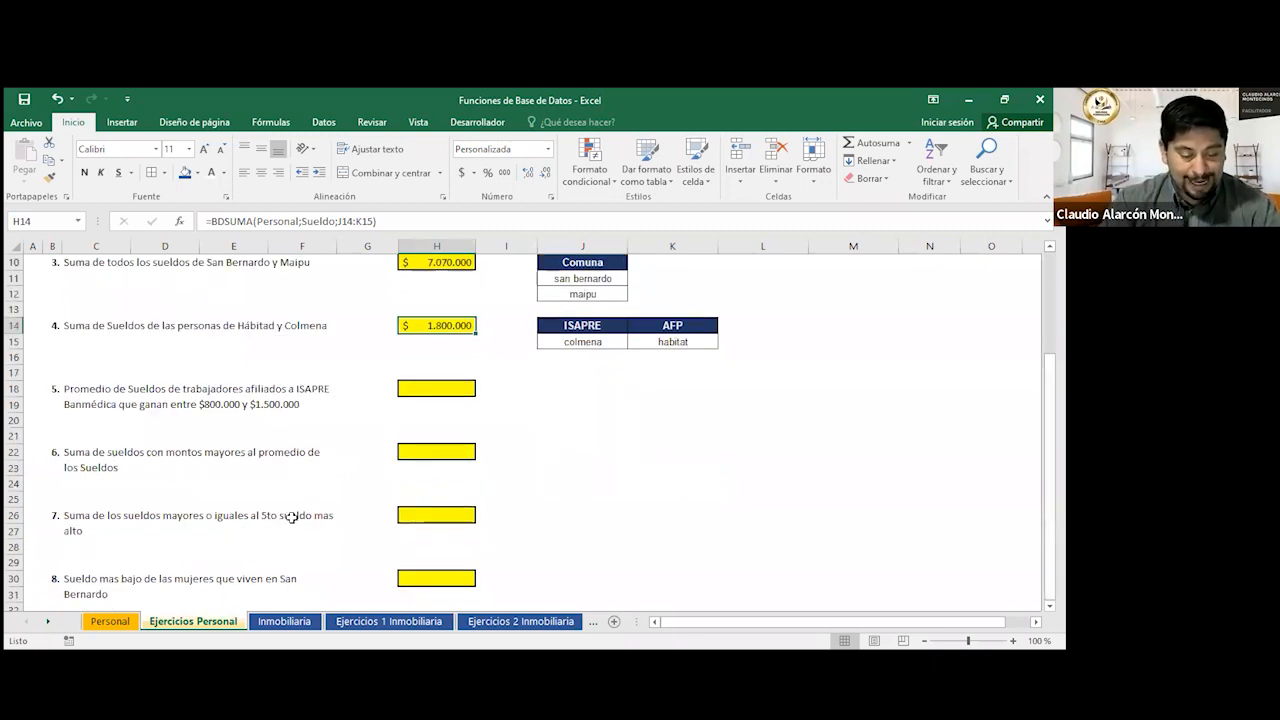
pyautogui.click(542, 512)
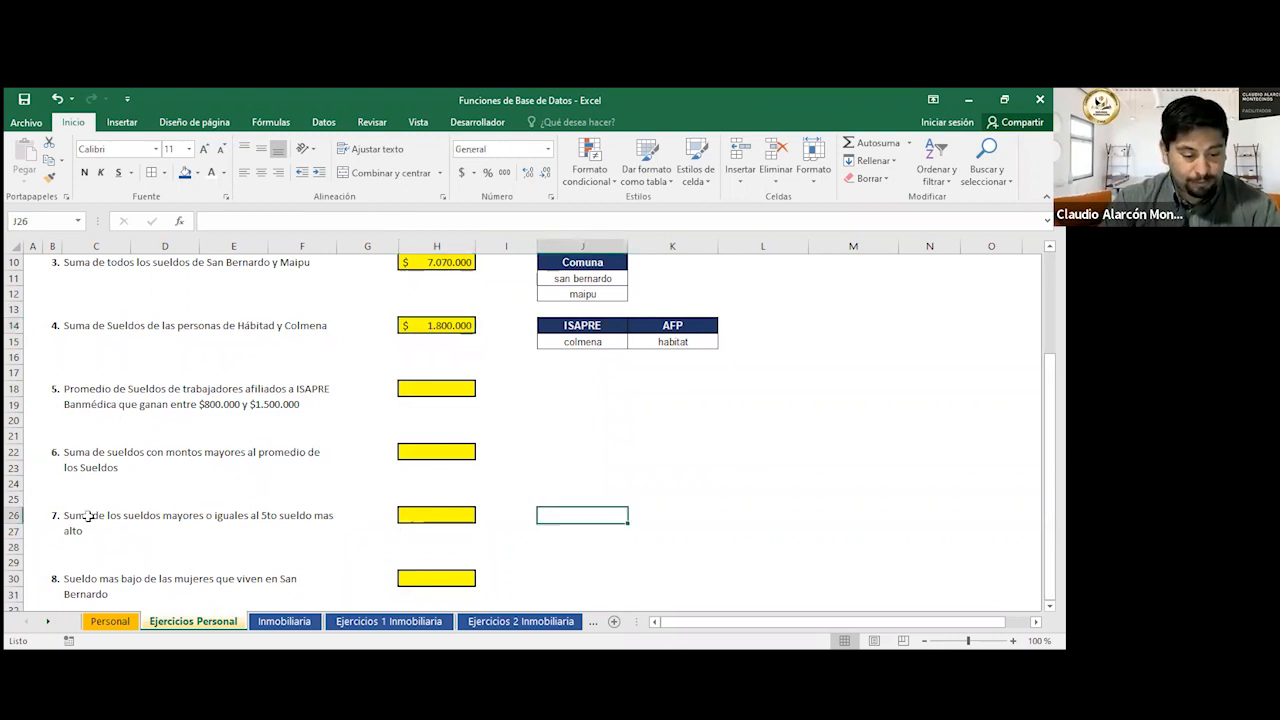
pyautogui.click(110, 621)
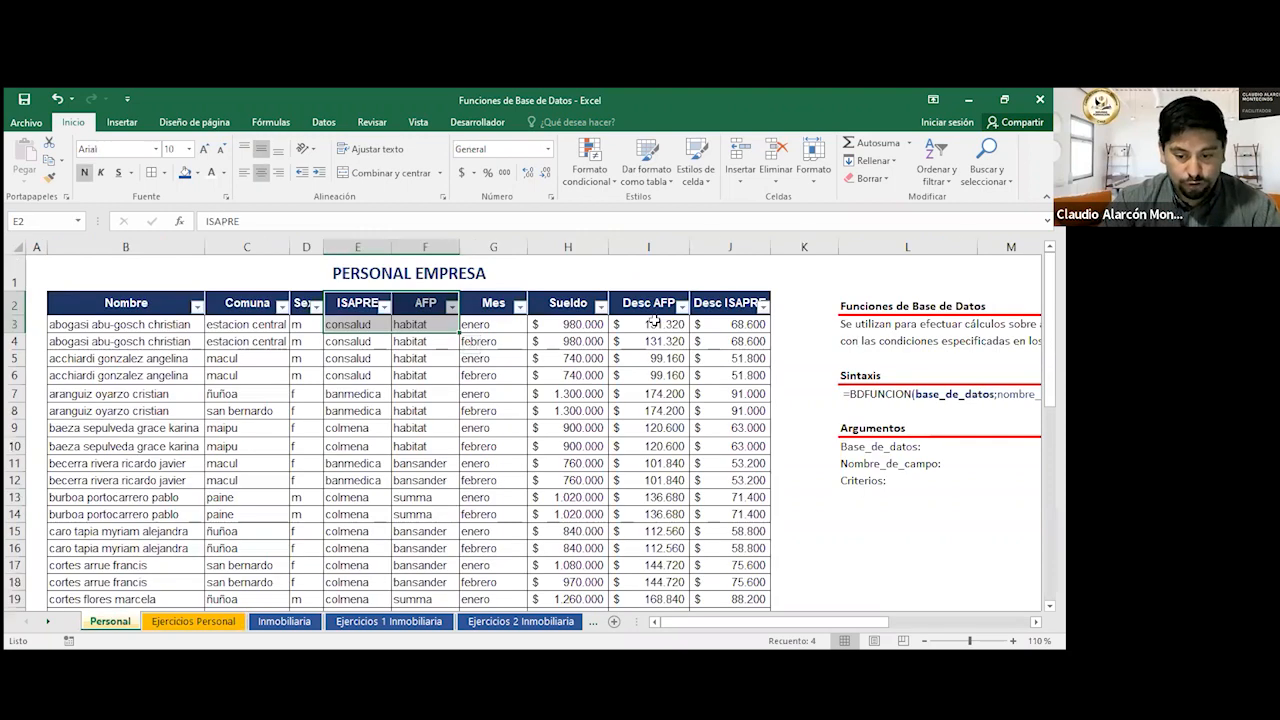
pyautogui.moveTo(583, 324); pyautogui.dragTo(585, 458)
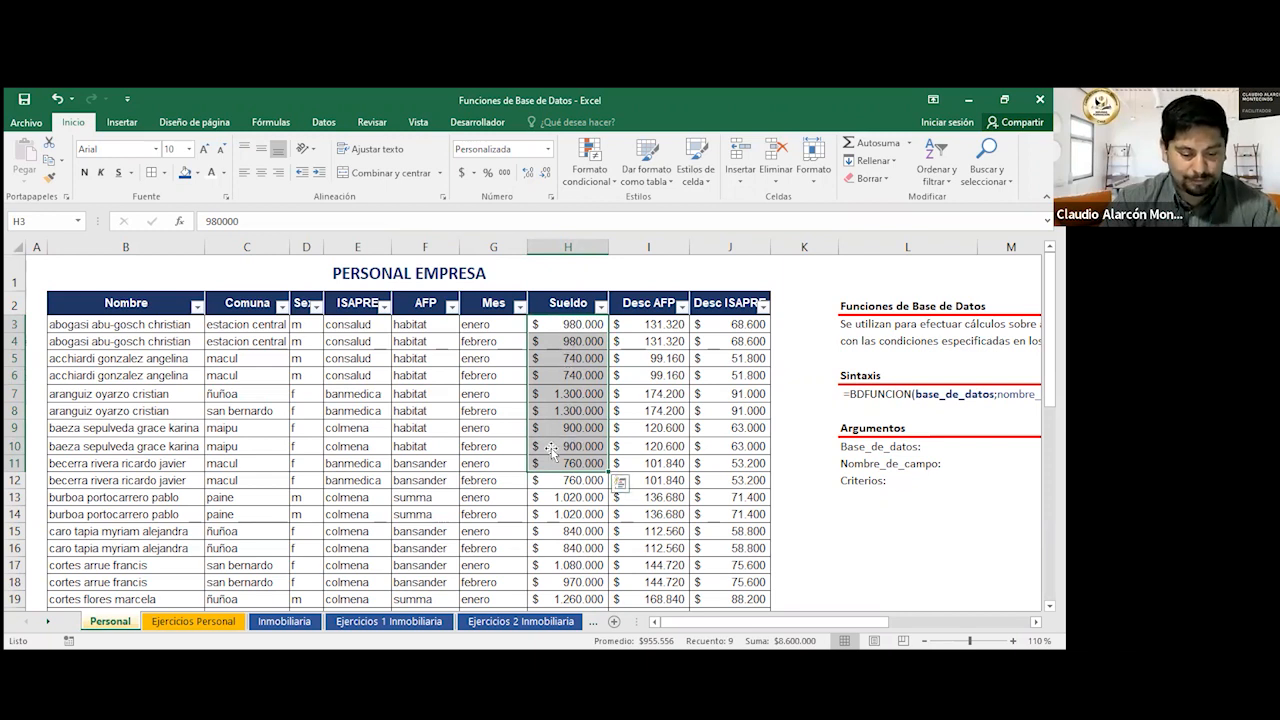
pyautogui.click(192, 621)
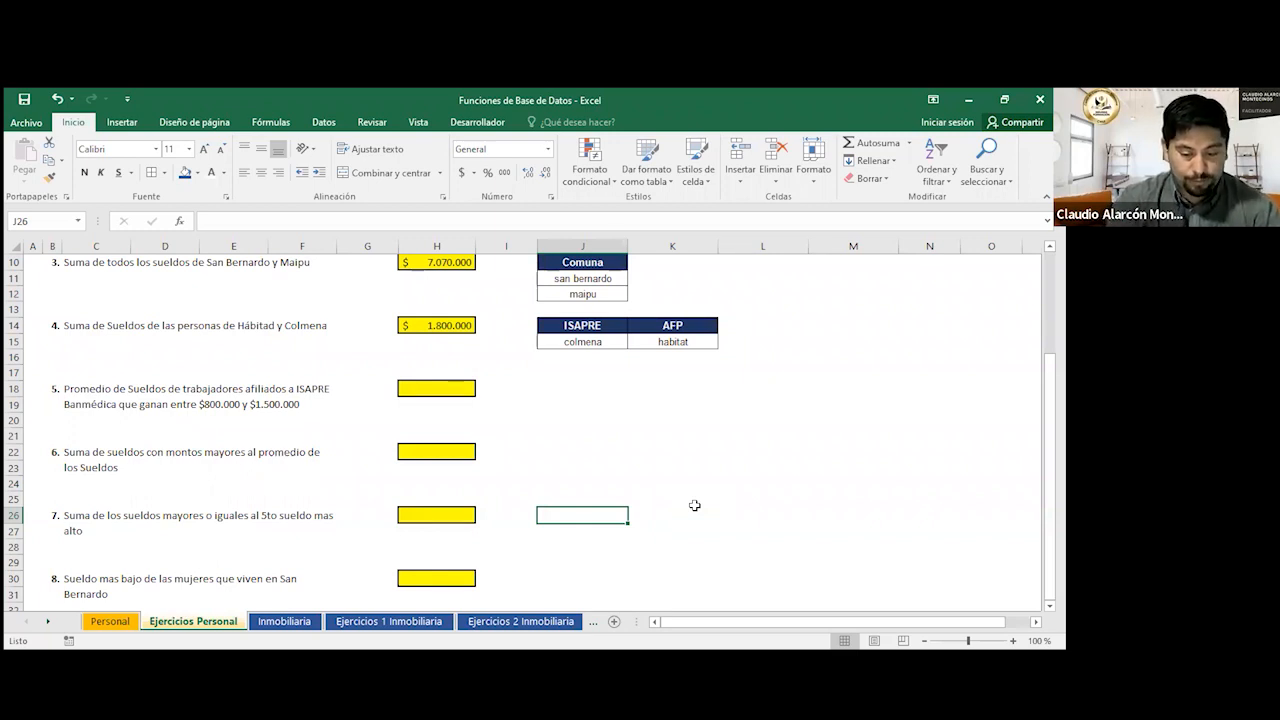
pyautogui.press('Up')
pyautogui.press('Up')
pyautogui.press('Up')
pyautogui.press('Down')
pyautogui.press('Down')
pyautogui.press('Down')
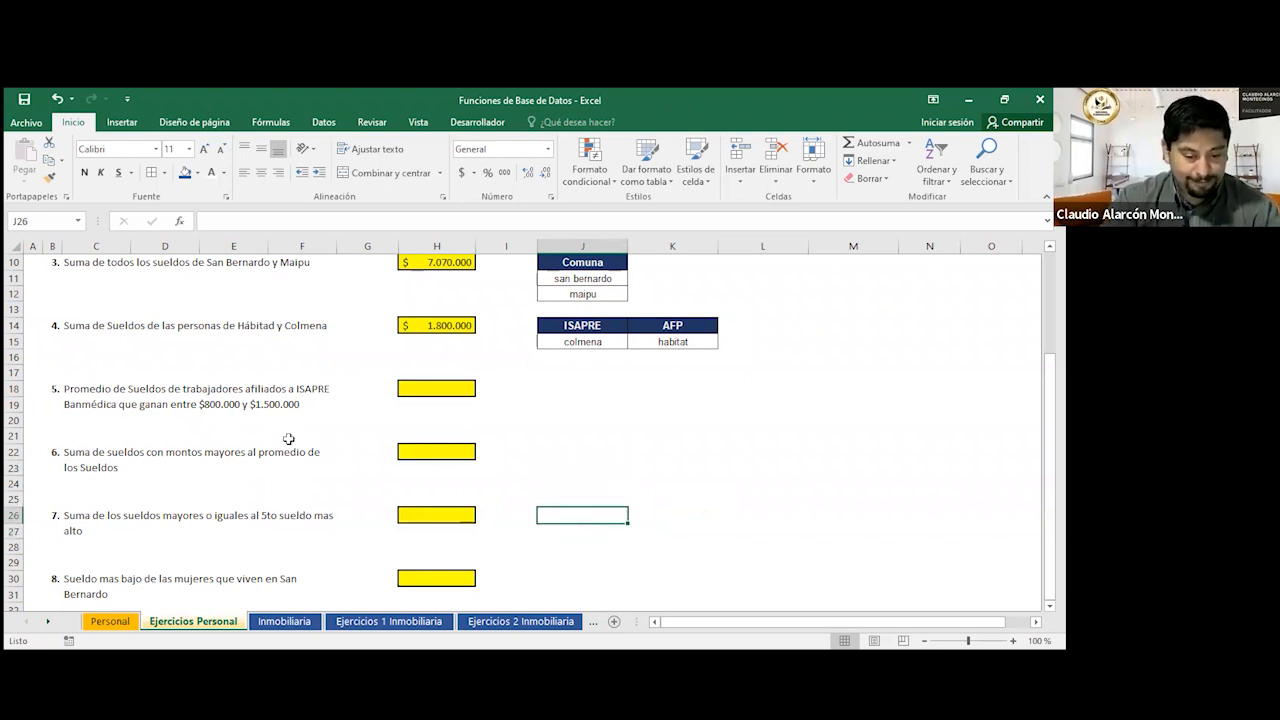
pyautogui.click(193, 517)
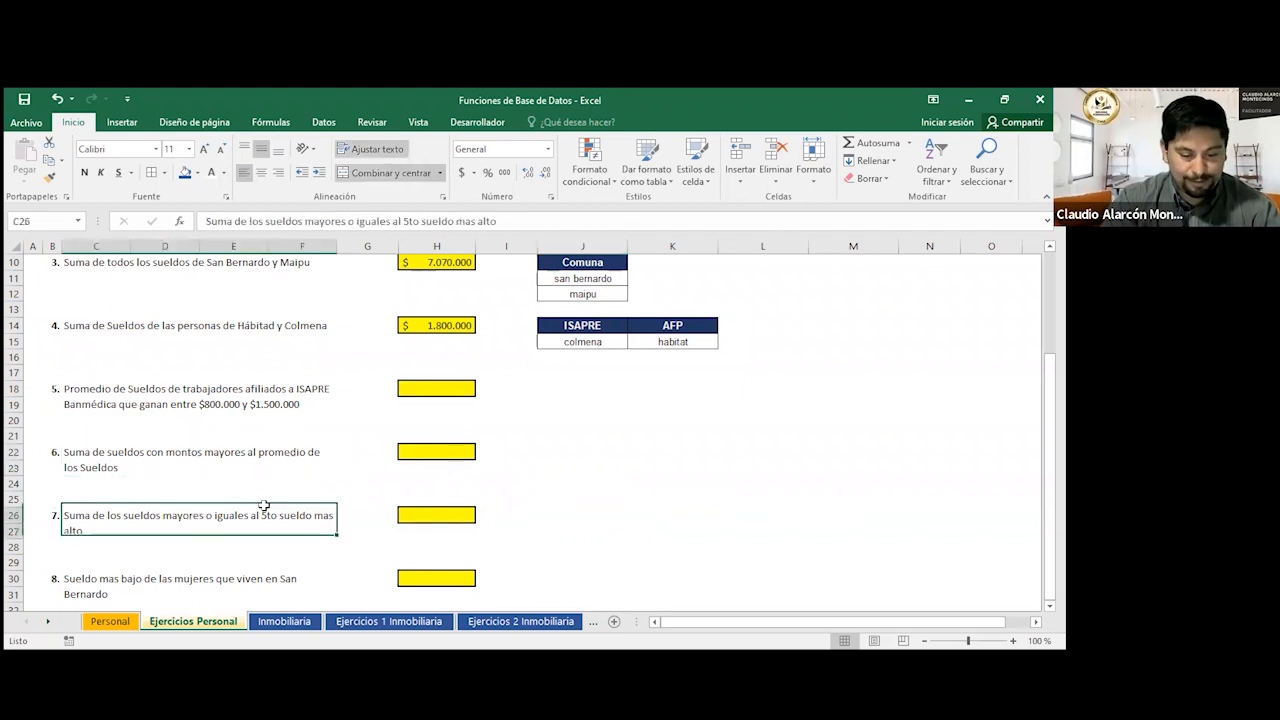
# Enter the header Campo in J26 beside exercise 7 and copy the formatting of J14:J15 onto J26:J27.
pyautogui.click(572, 511)
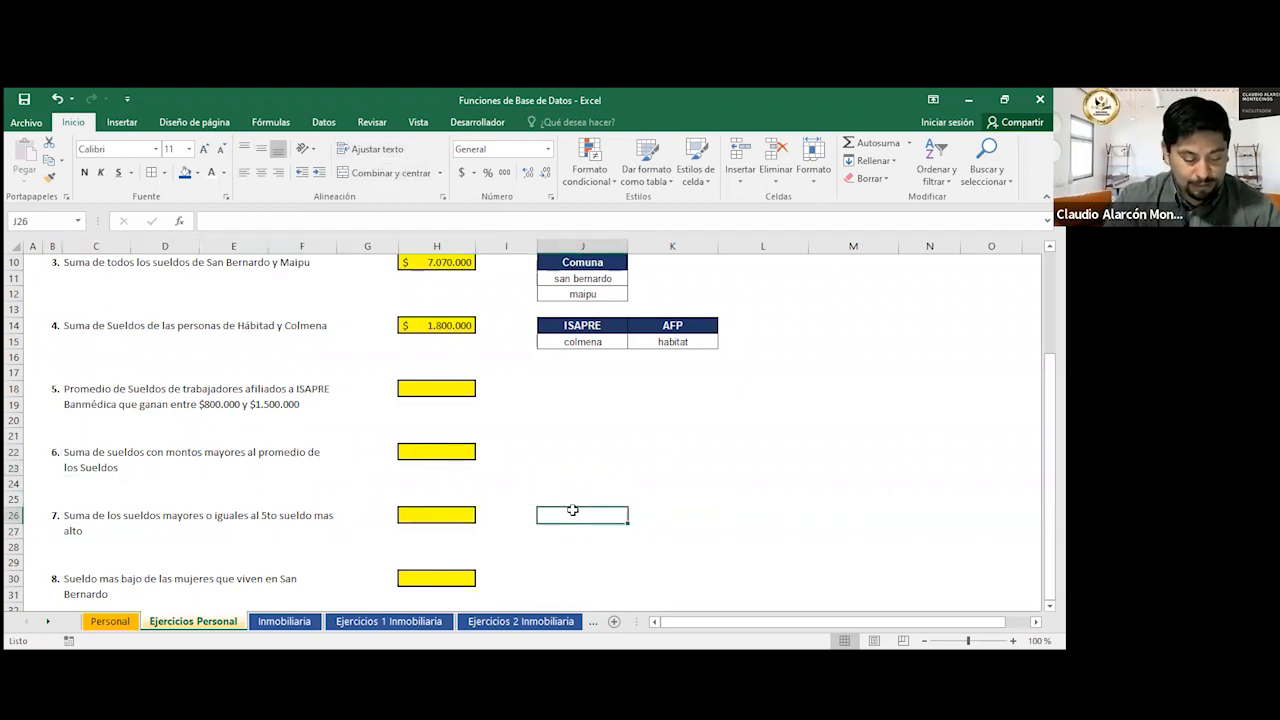
pyautogui.write('Campo')
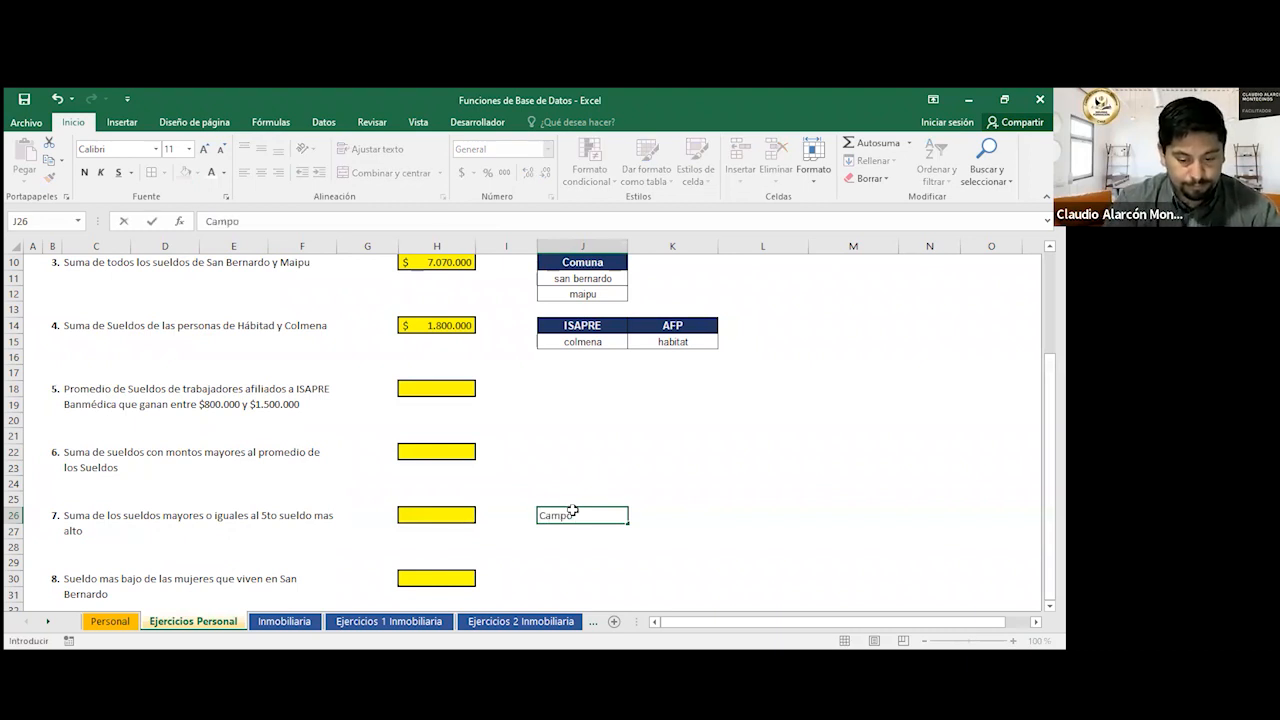
pyautogui.press('Return')
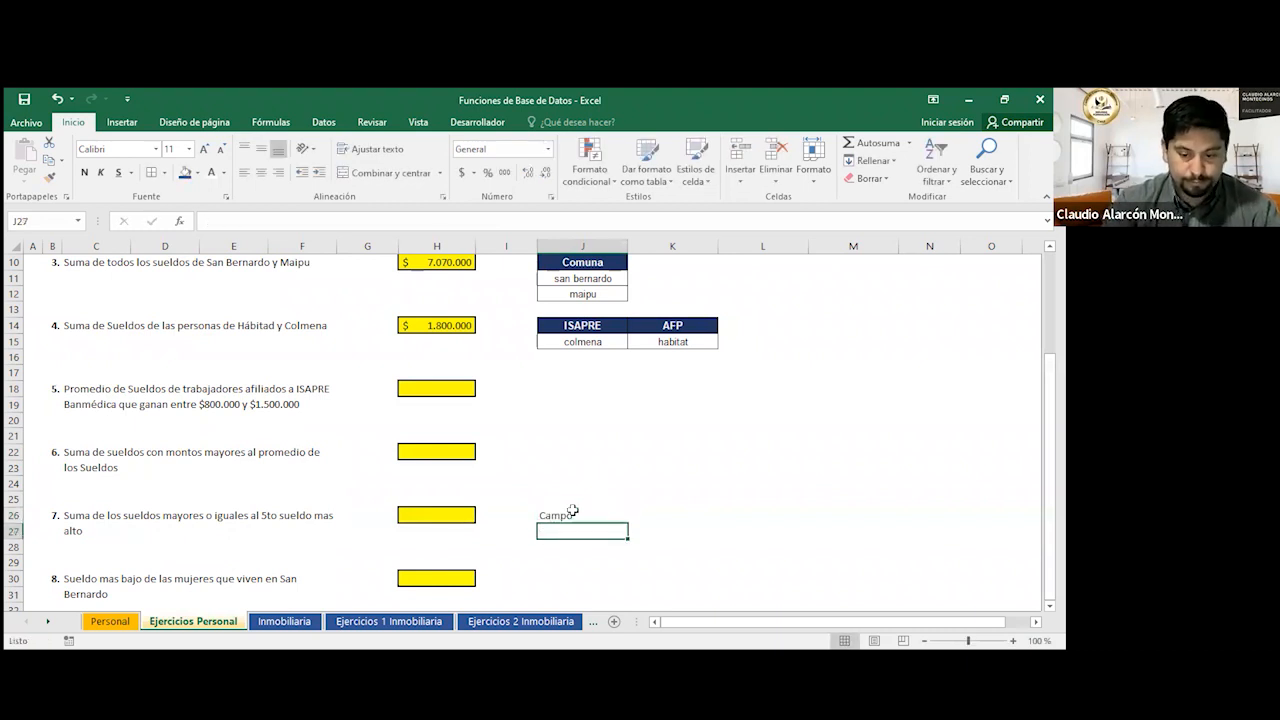
pyautogui.click(609, 513)
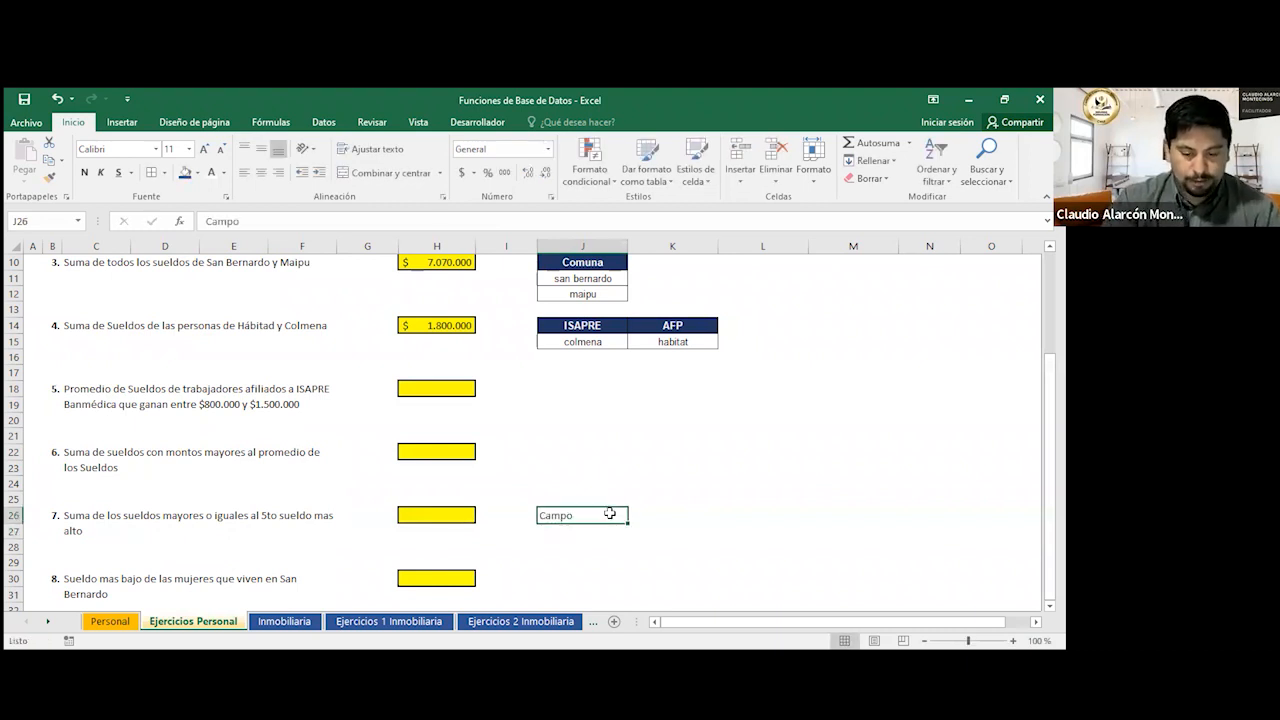
pyautogui.moveTo(590, 324); pyautogui.dragTo(590, 342)
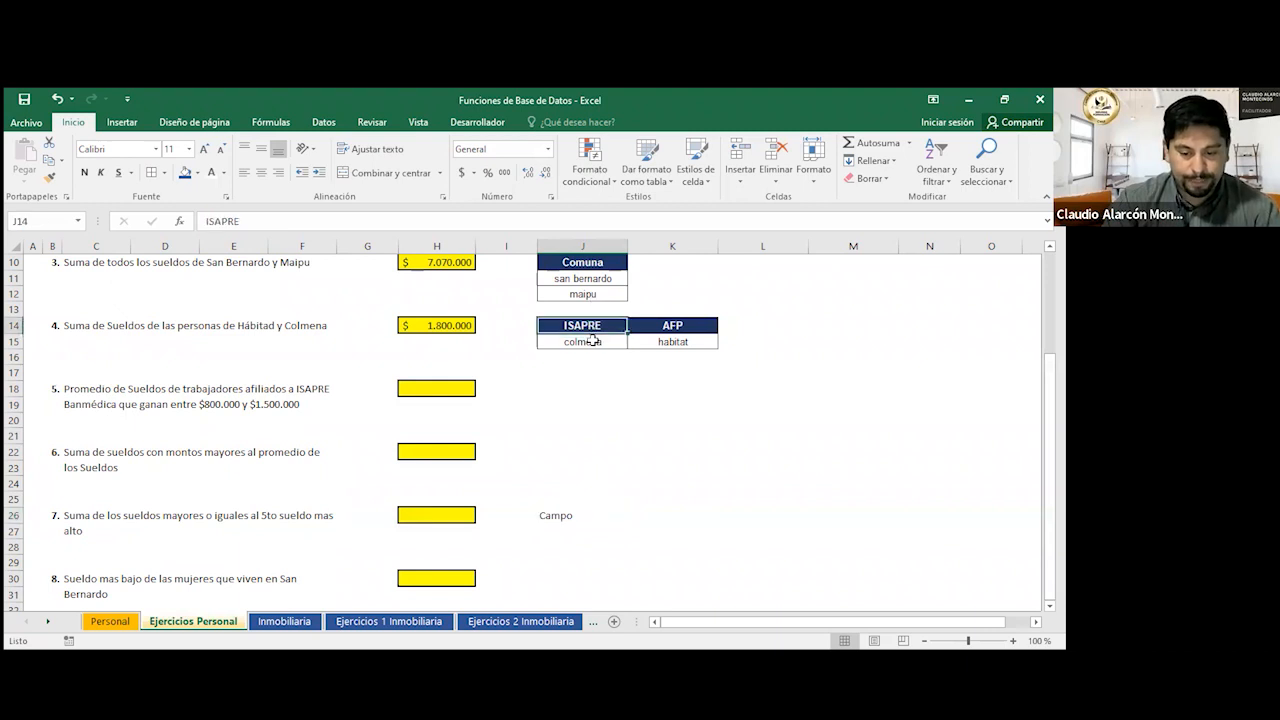
pyautogui.click(50, 176)
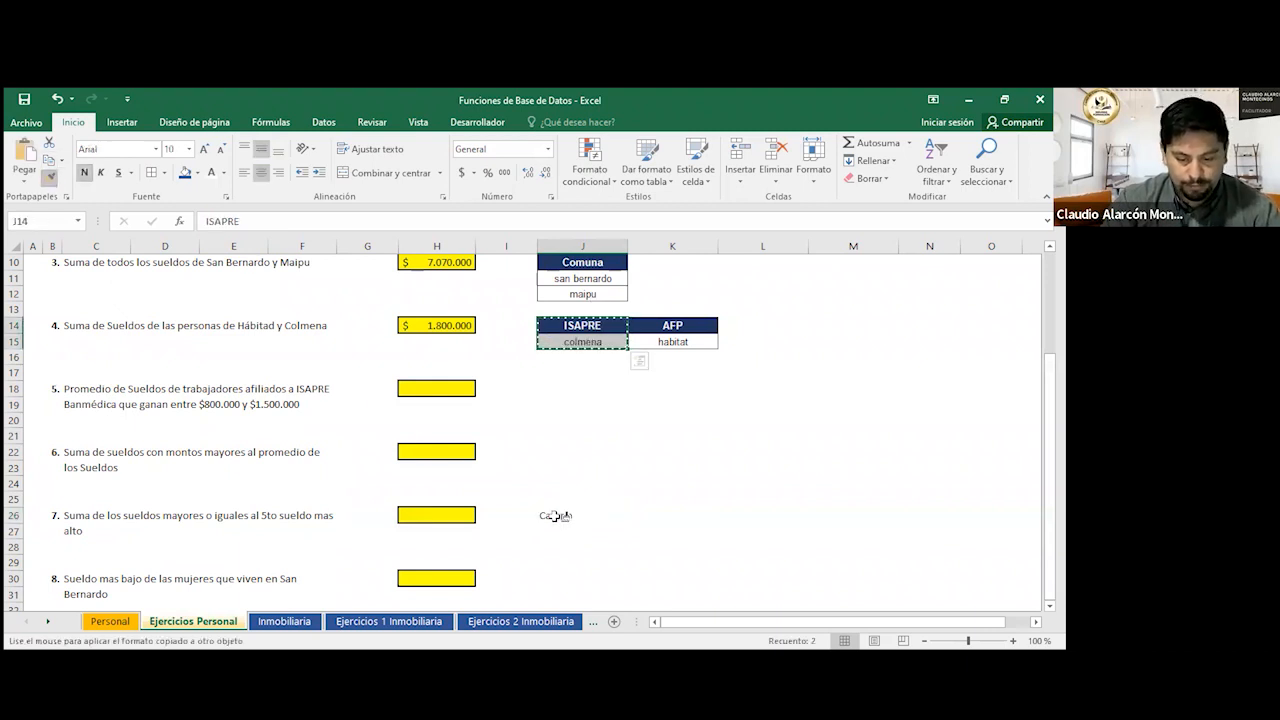
pyautogui.click(555, 516)
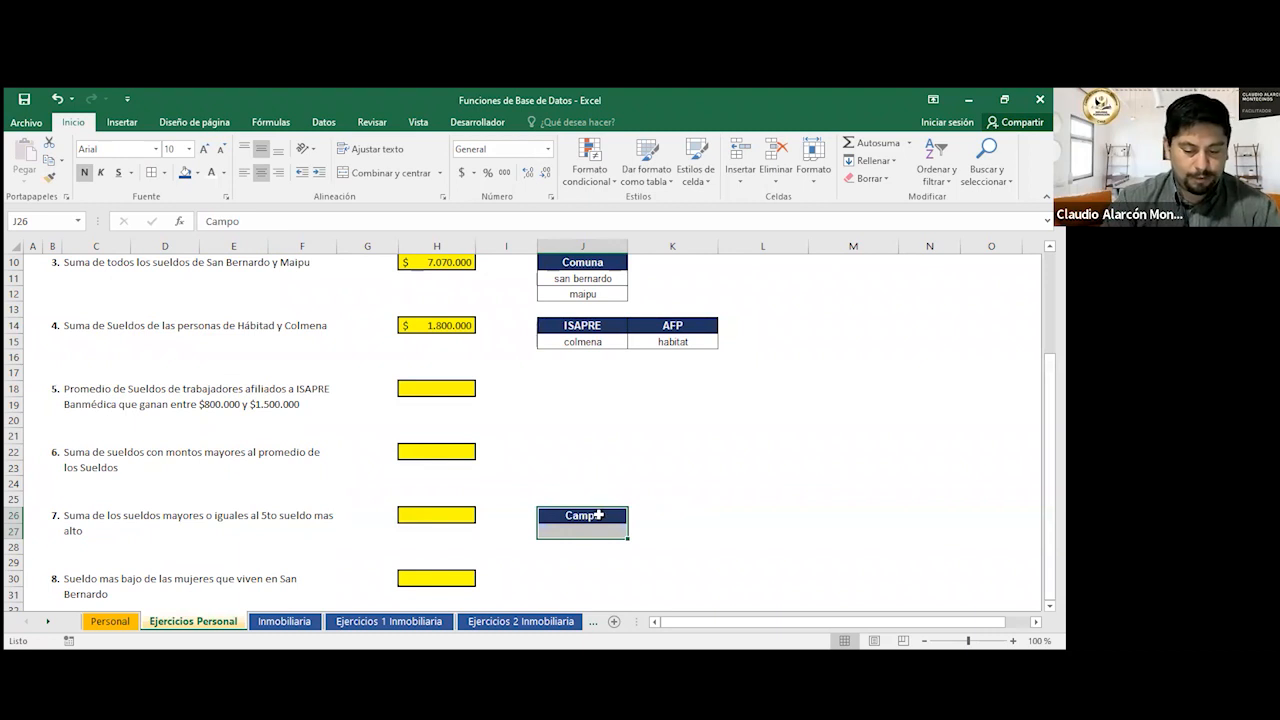
# Write =K.ESIMO.MAYOR(Personal!$H$3:$H$24;5) in J27, using the Personal sheet's salaries as an absolute range, to find the fifth highest.
pyautogui.click(589, 527)
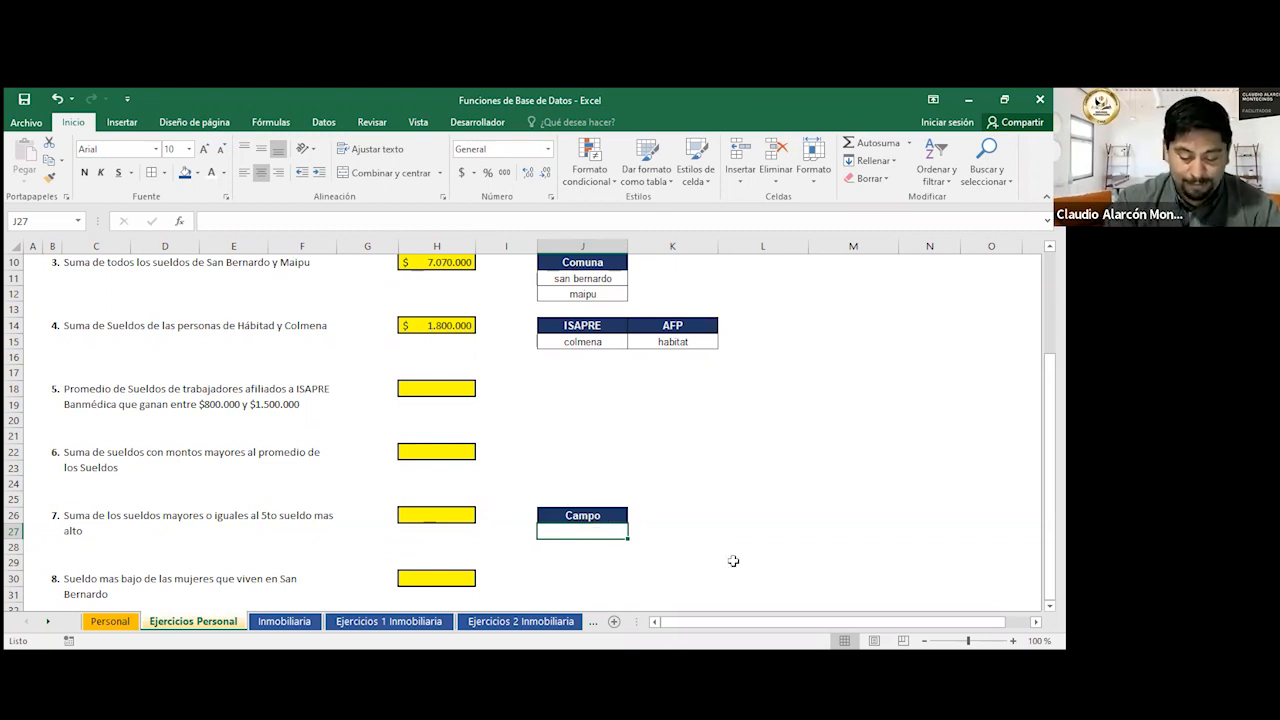
pyautogui.write('=')
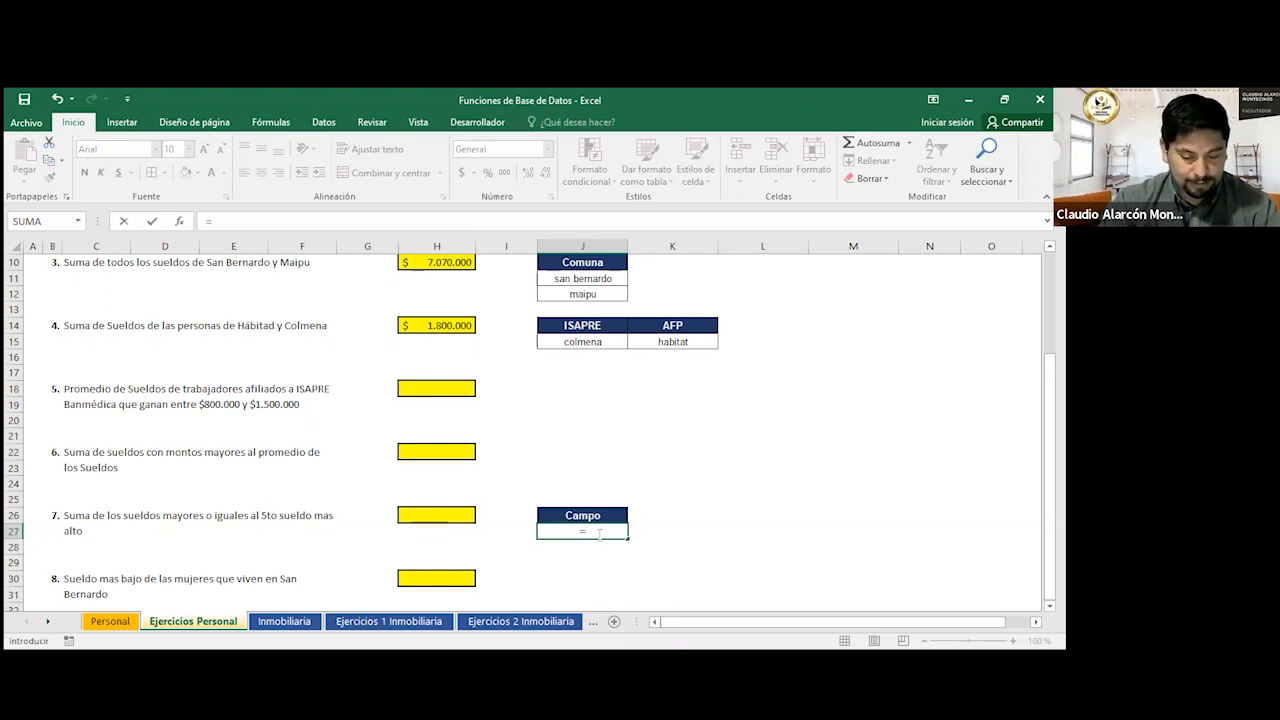
pyautogui.write('k')
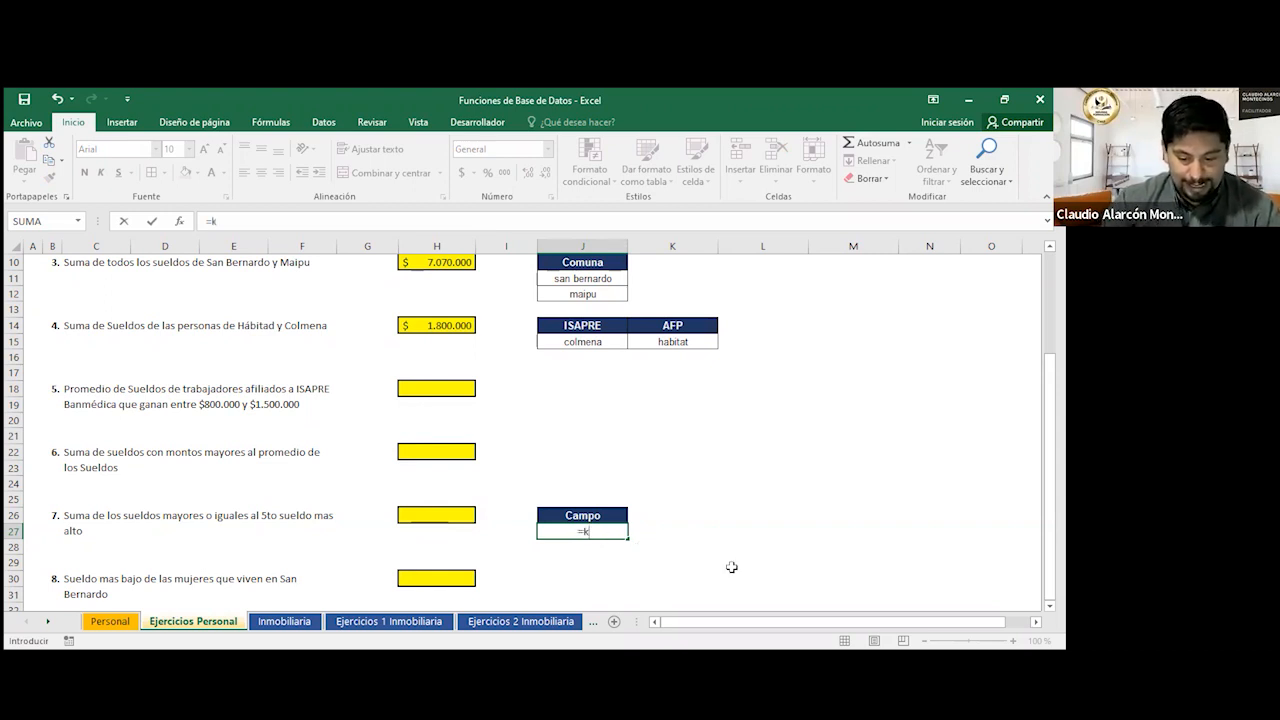
pyautogui.write('.es')
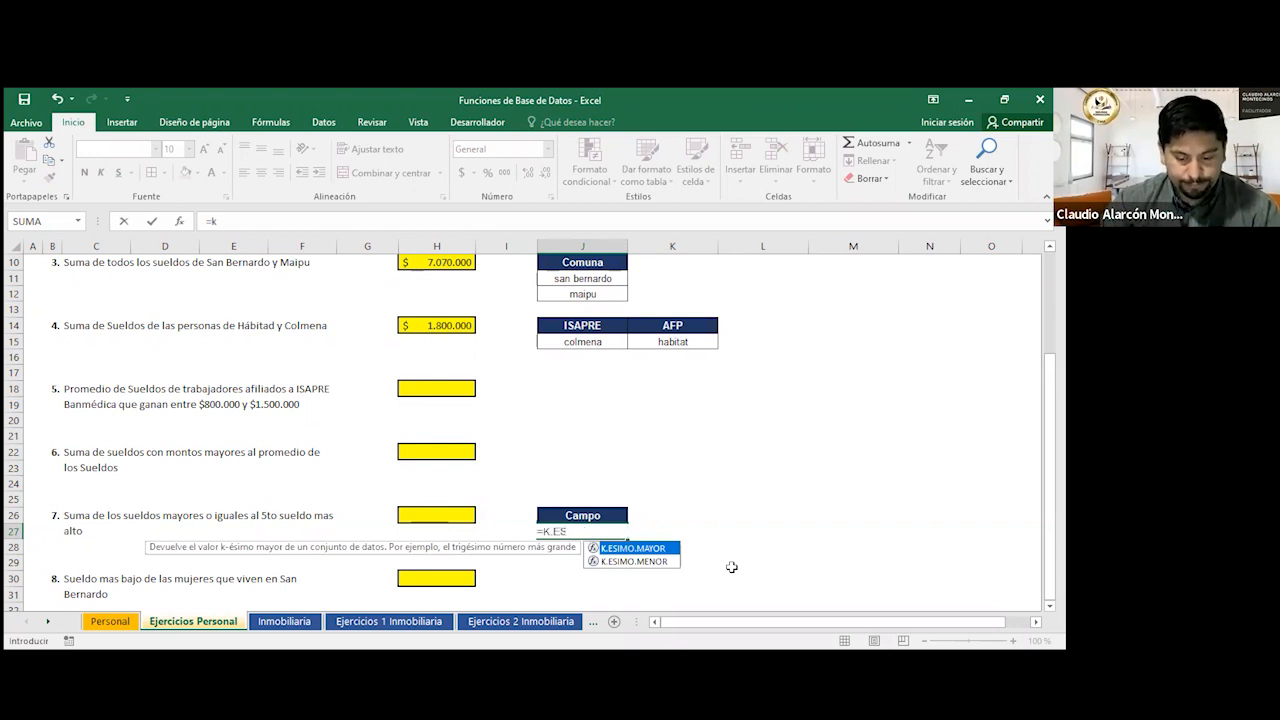
pyautogui.press('Tab')
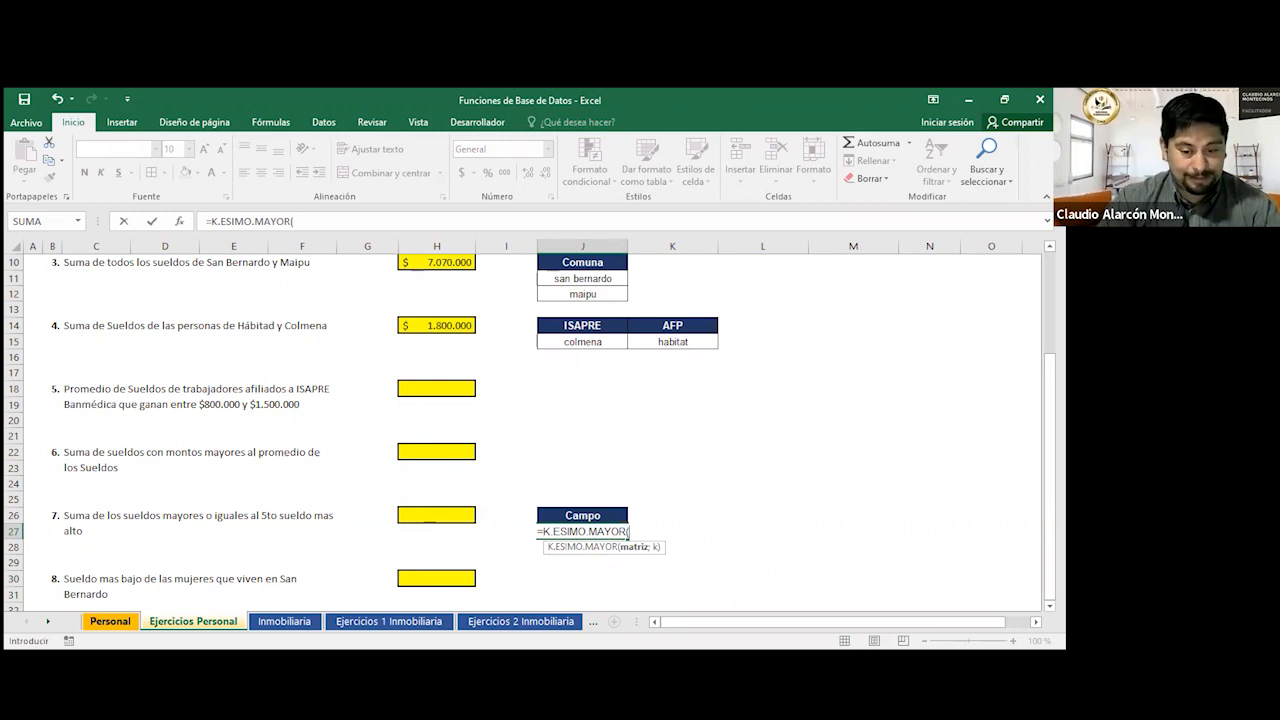
pyautogui.click(110, 621)
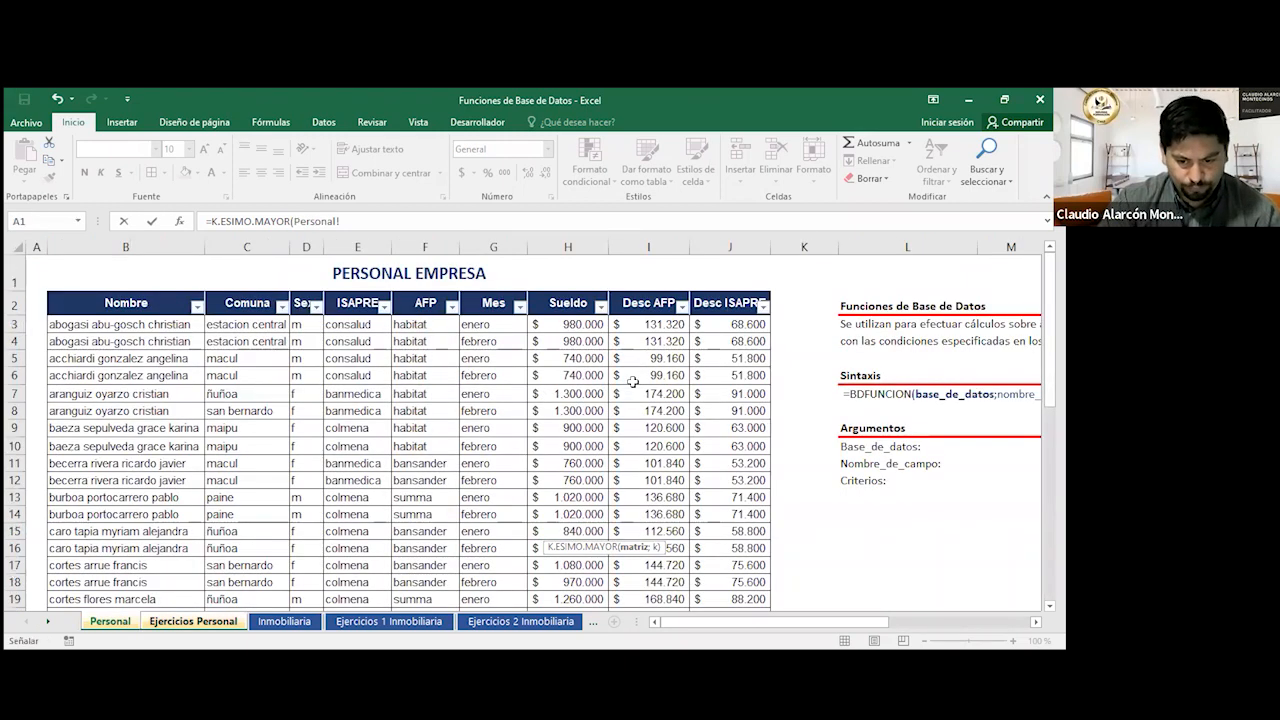
pyautogui.click(587, 326)
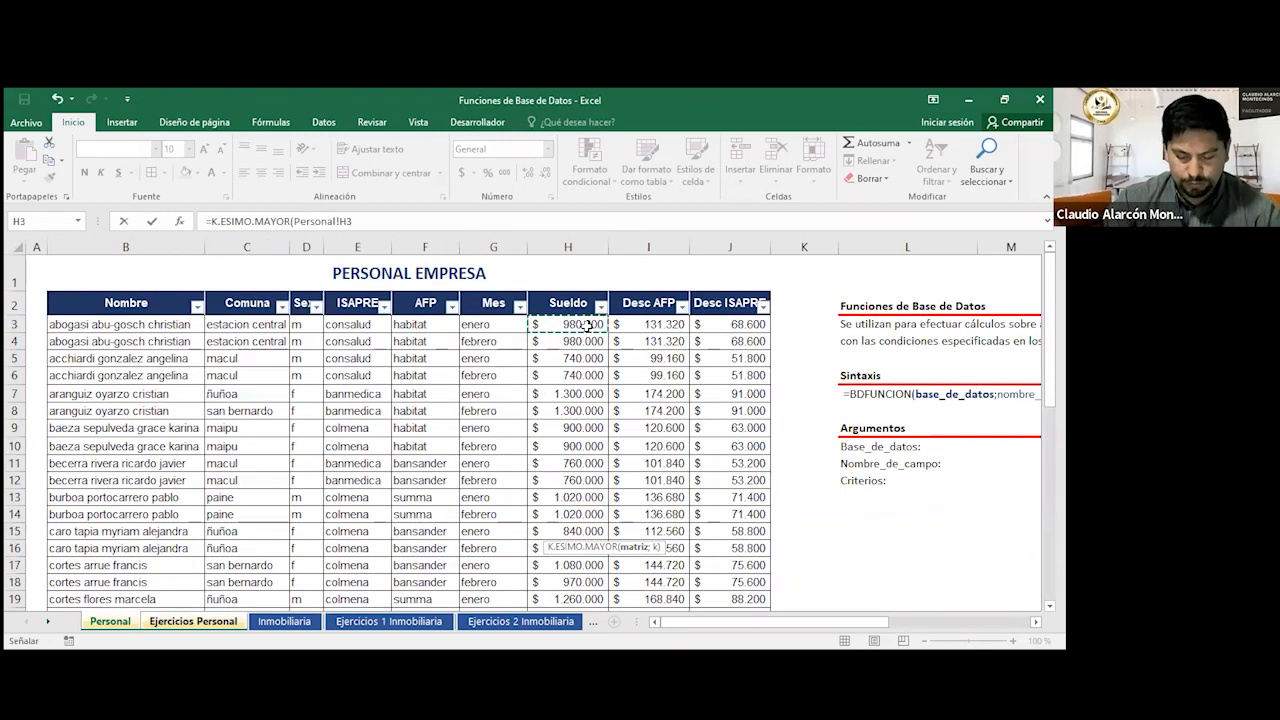
pyautogui.hotkey('ctrl', 'shift', 'Down')
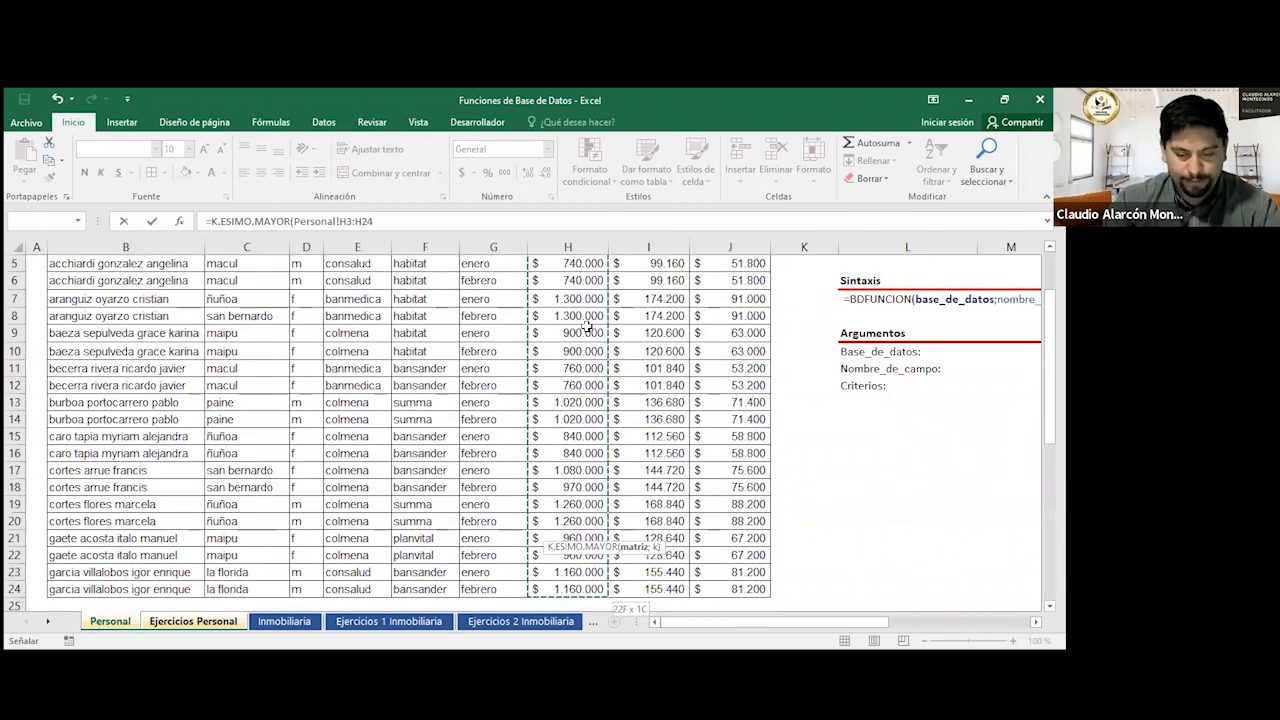
pyautogui.press('F4')
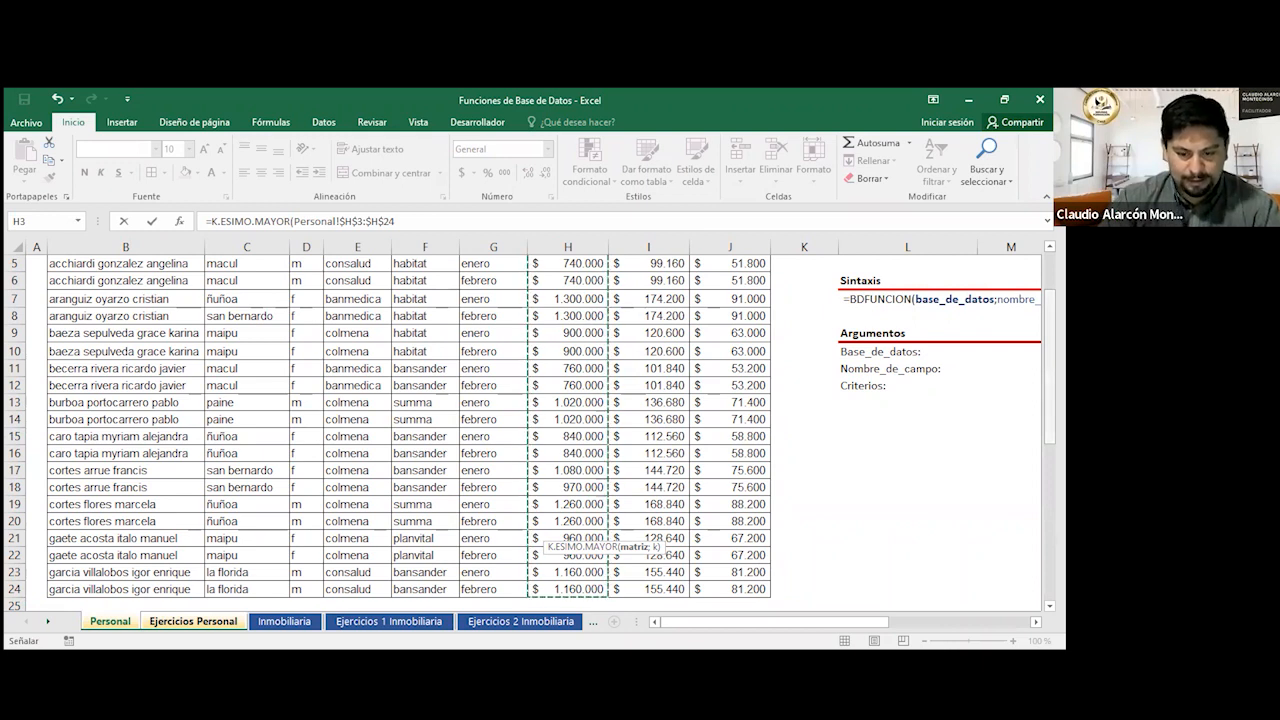
pyautogui.scroll(2, 762, 566)
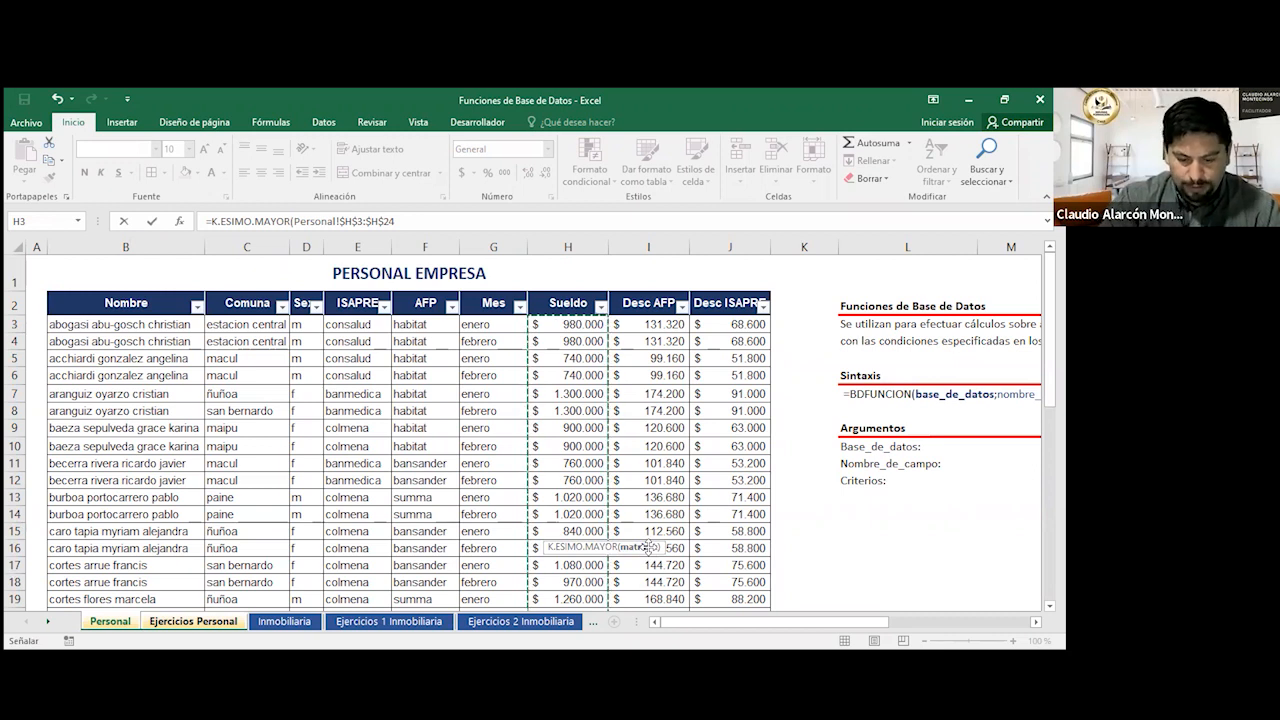
pyautogui.write(';')
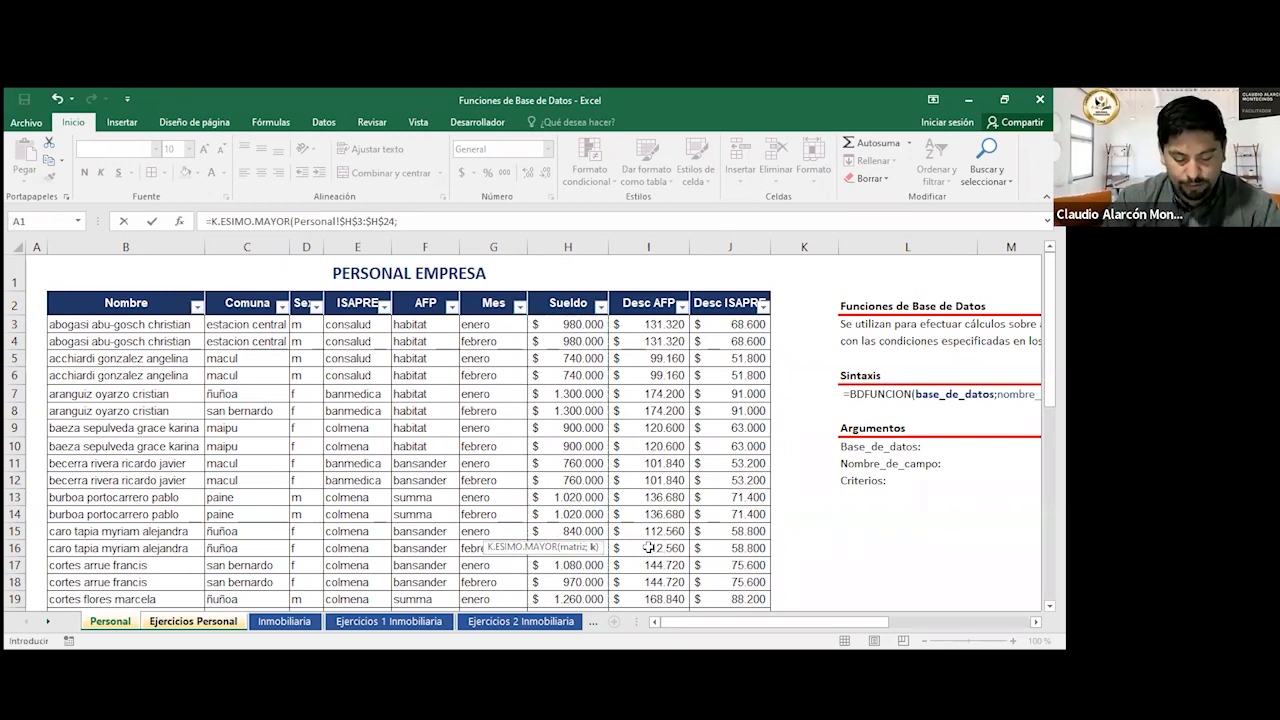
pyautogui.write('5)')
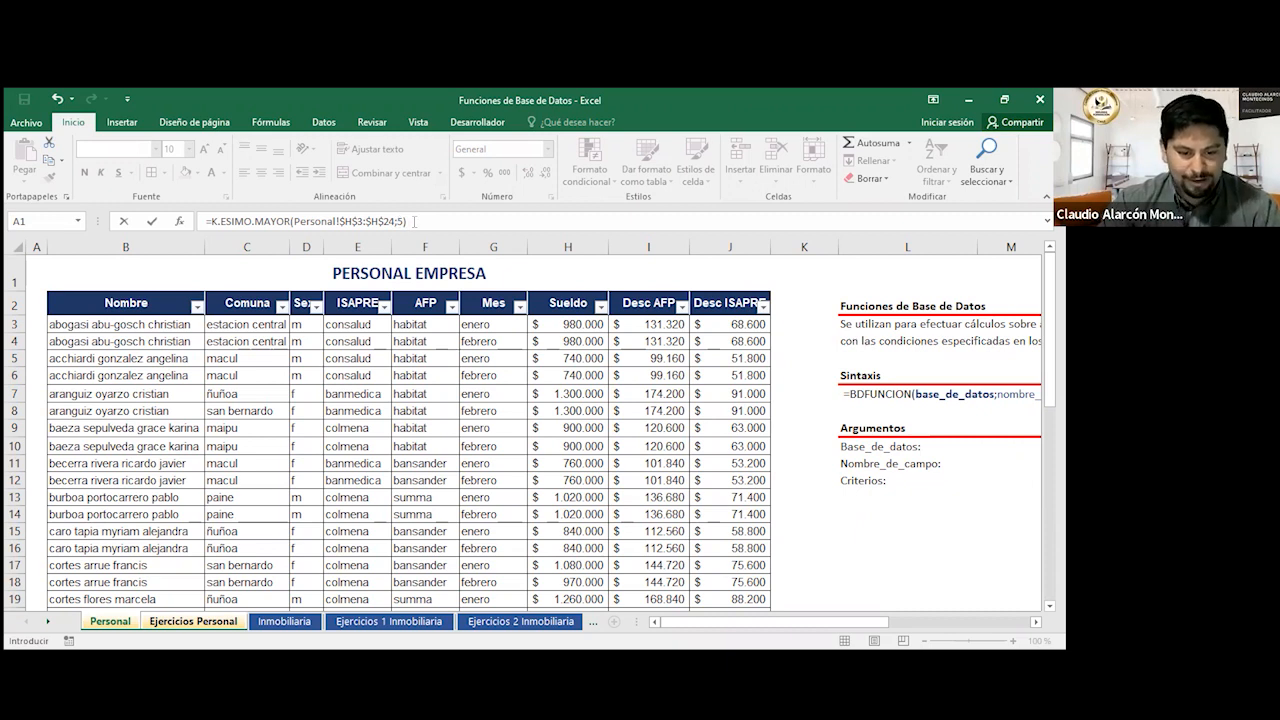
# Insert the comparison Personal!H3>= before K.ESIMO.MAYOR in the J27 formula and enter it.
pyautogui.click(211, 221)
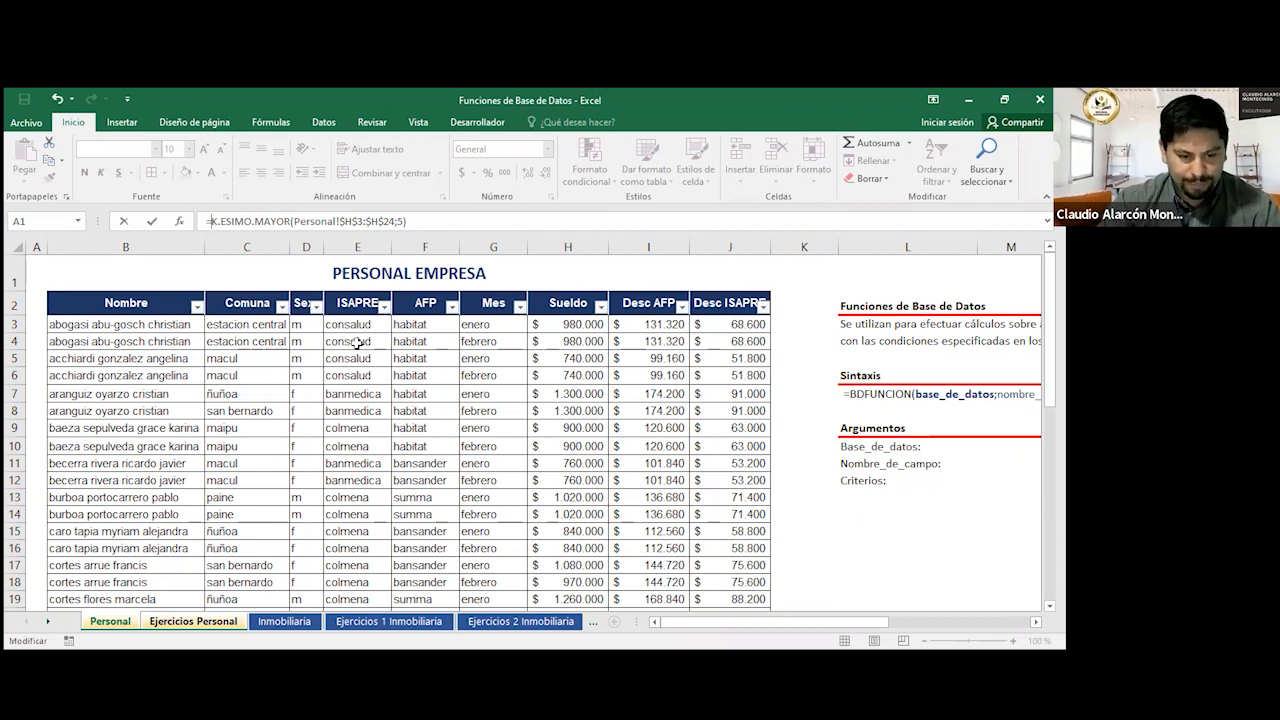
pyautogui.click(579, 326)
pyautogui.write('>=')
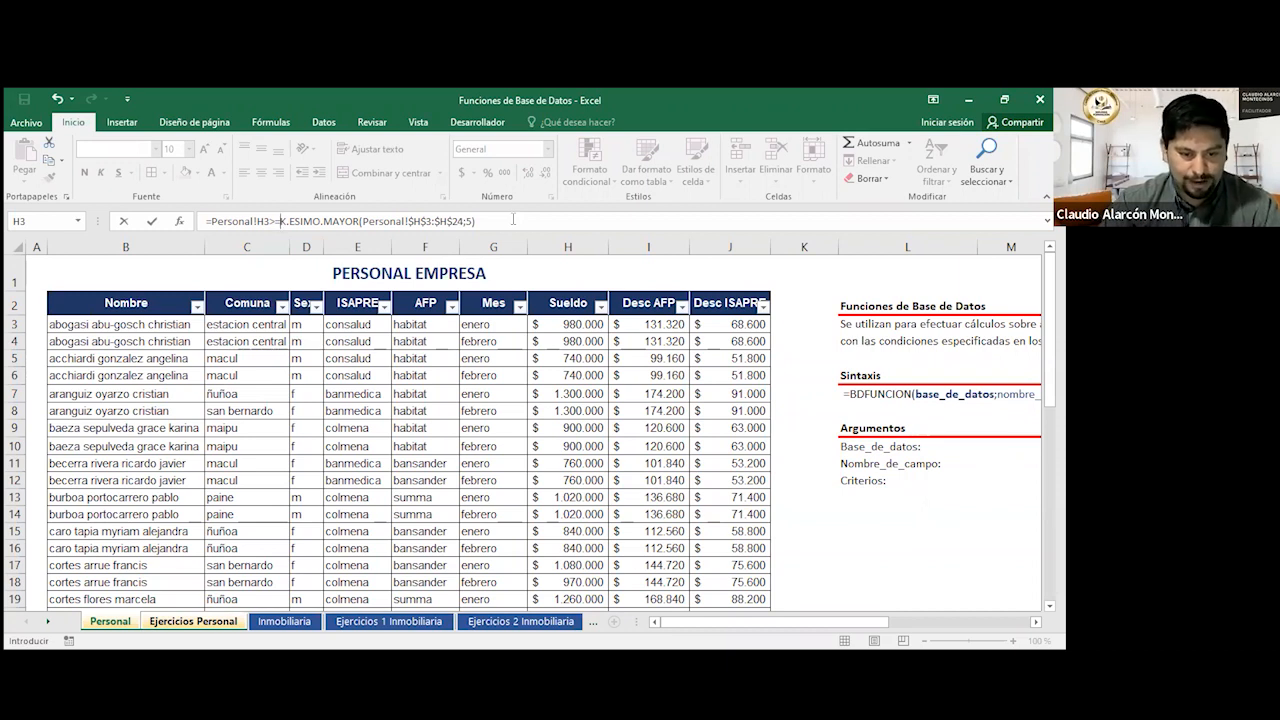
pyautogui.press('Return')
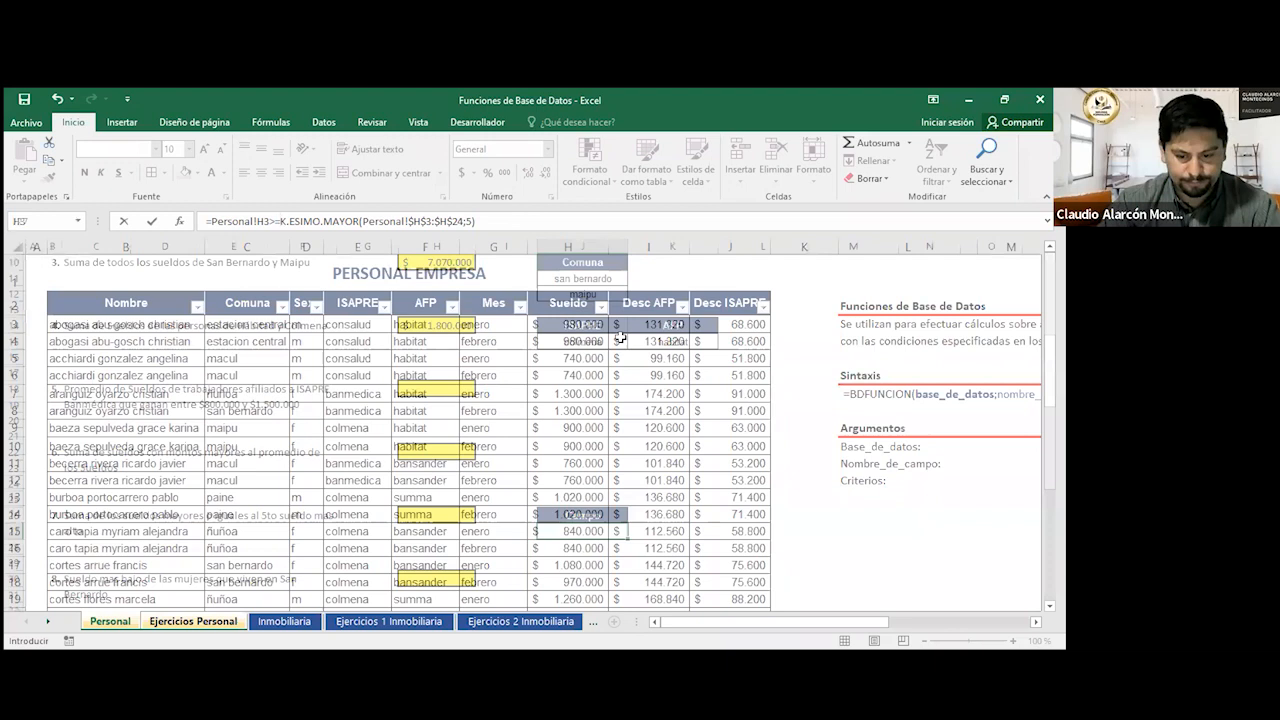
# Check the exercise 7 criterion formula in J27 against the first salary, H3, on the Personal sheet.
pyautogui.click(676, 482)
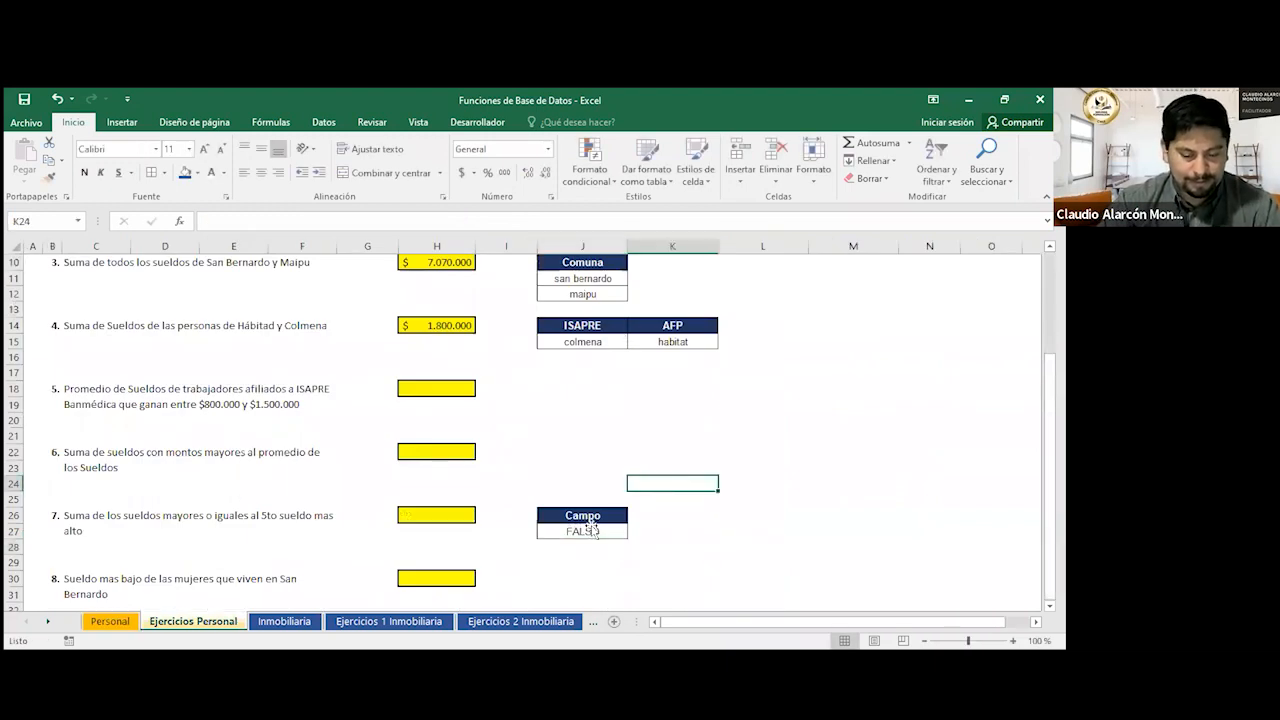
pyautogui.click(593, 528)
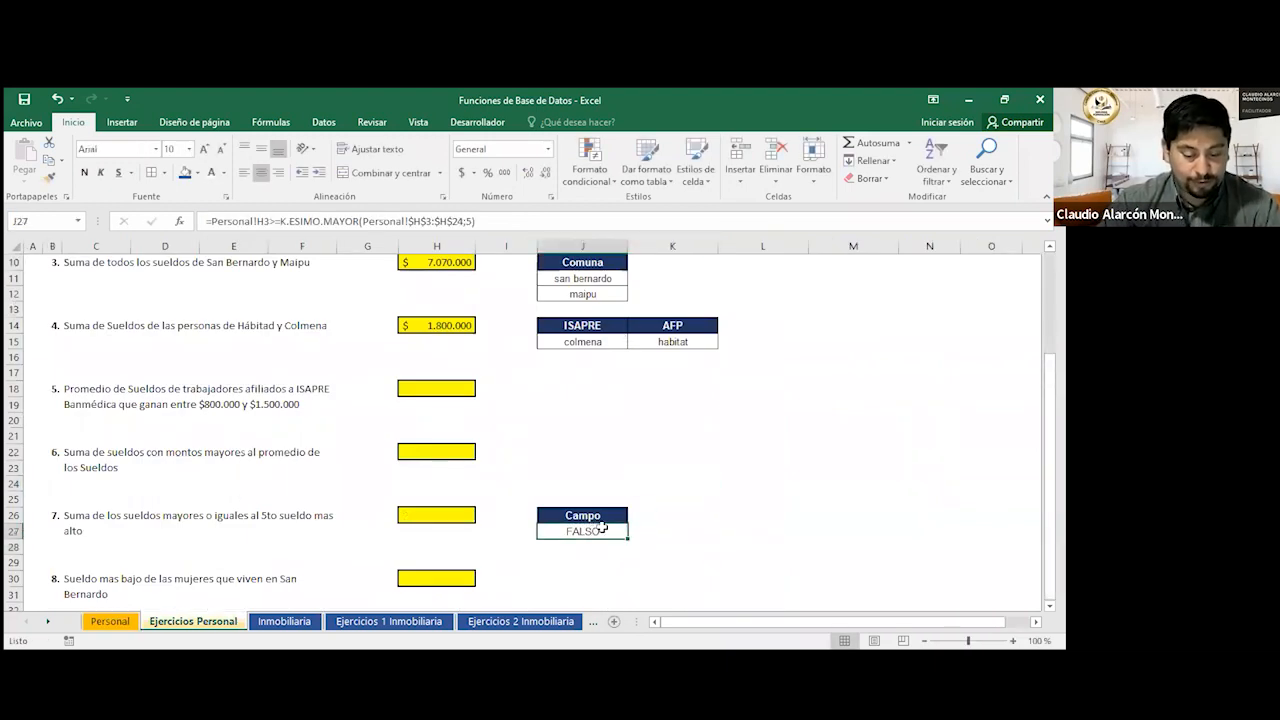
pyautogui.click(110, 621)
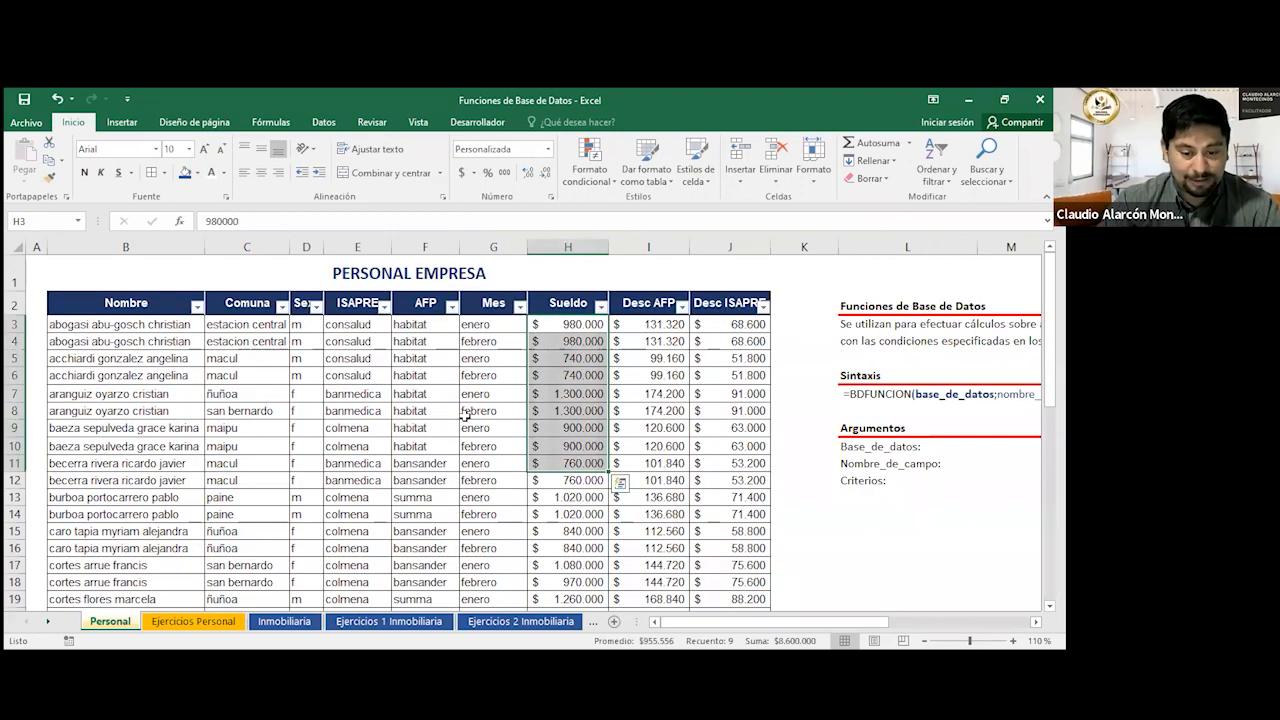
pyautogui.click(583, 322)
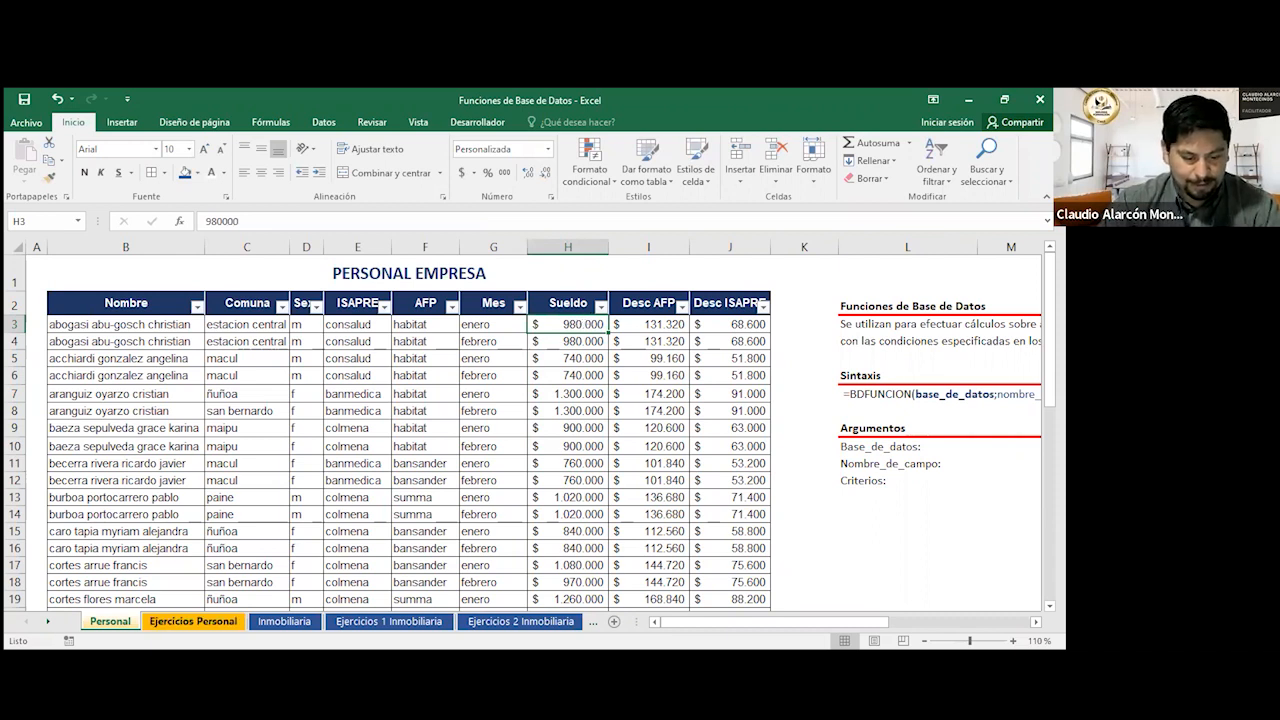
pyautogui.click(193, 621)
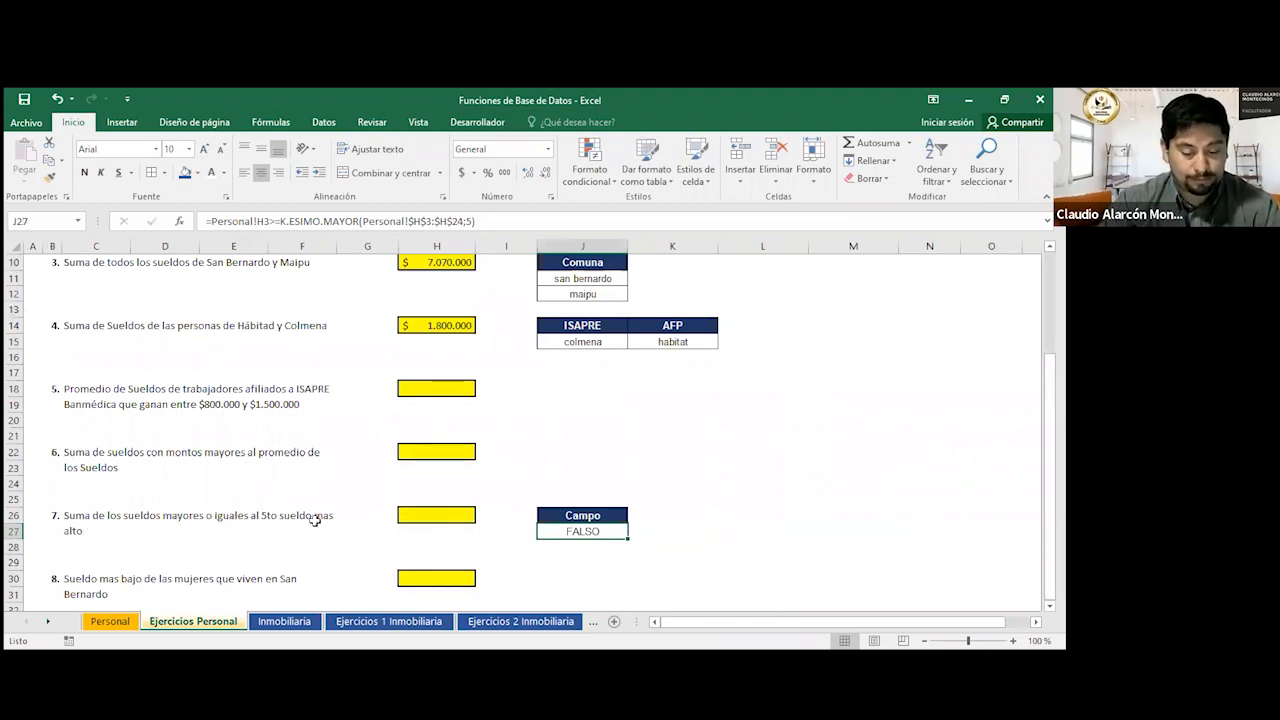
pyautogui.click(110, 621)
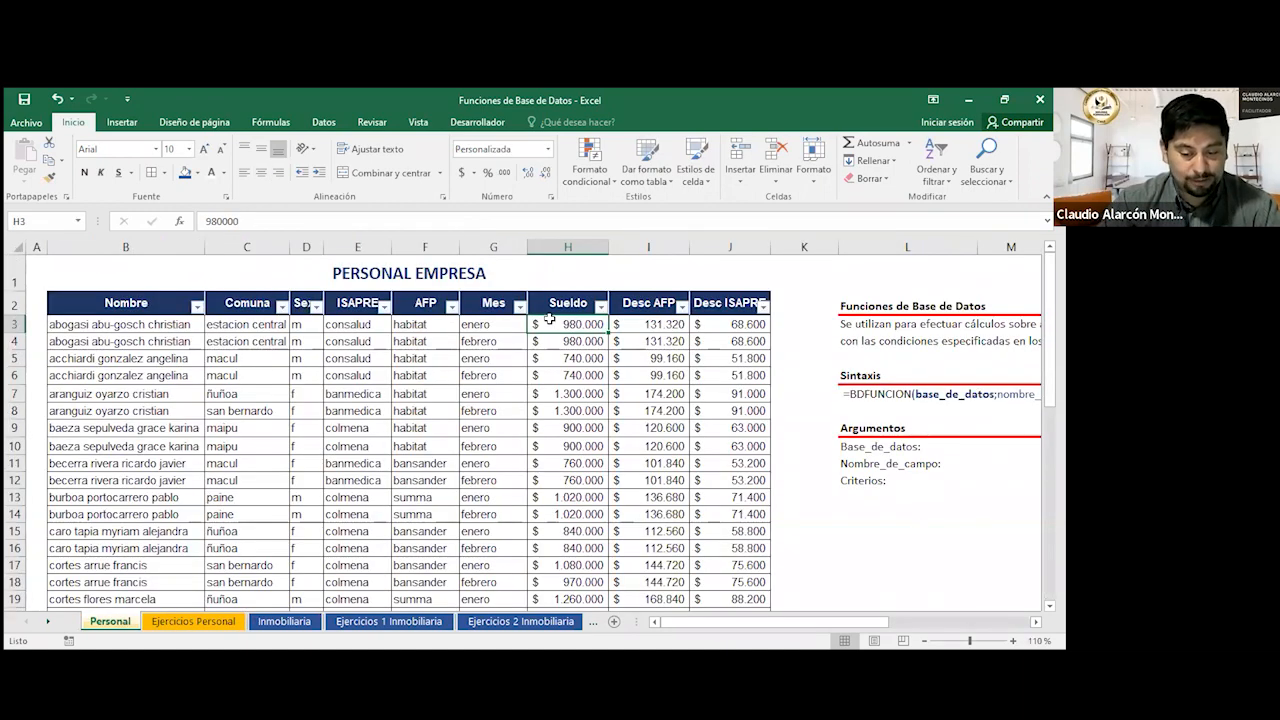
# Answer exercise 7 on the Ejercicios Personal sheet by entering =BDSUMA(Personal;Sueldo;J26:J27) in H26.
pyautogui.click(195, 621)
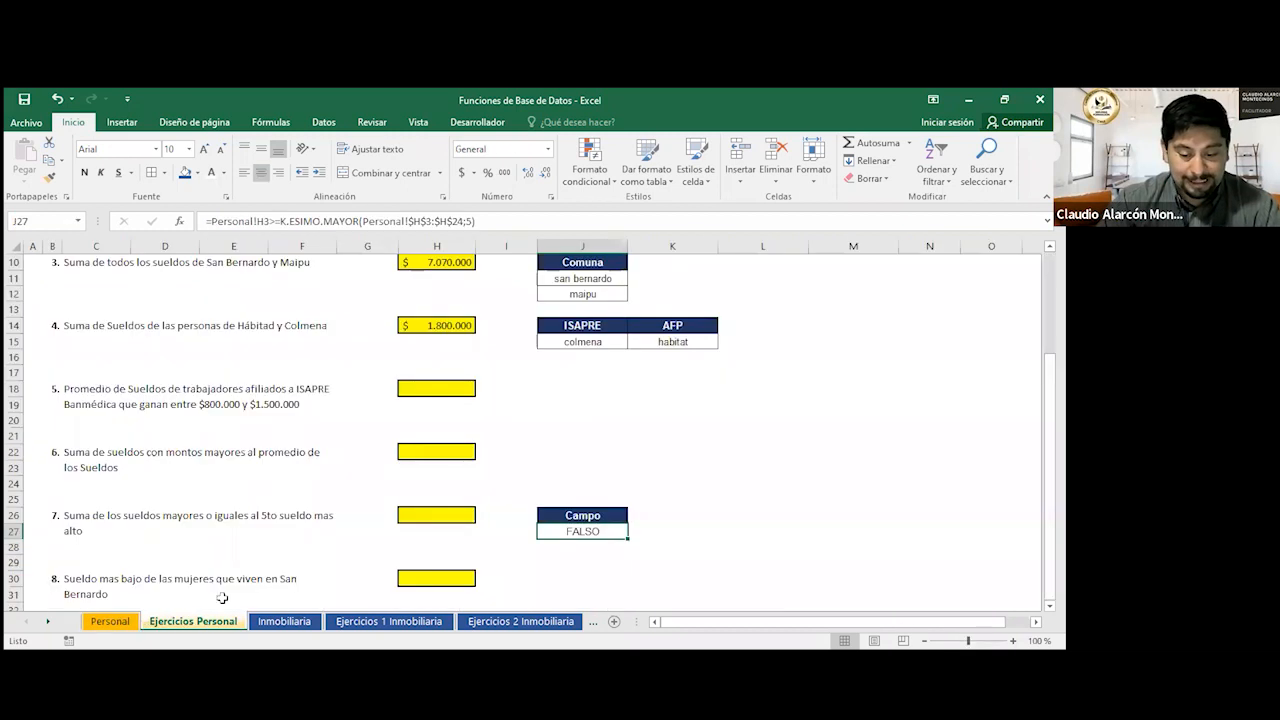
pyautogui.click(450, 517)
pyautogui.write('=')
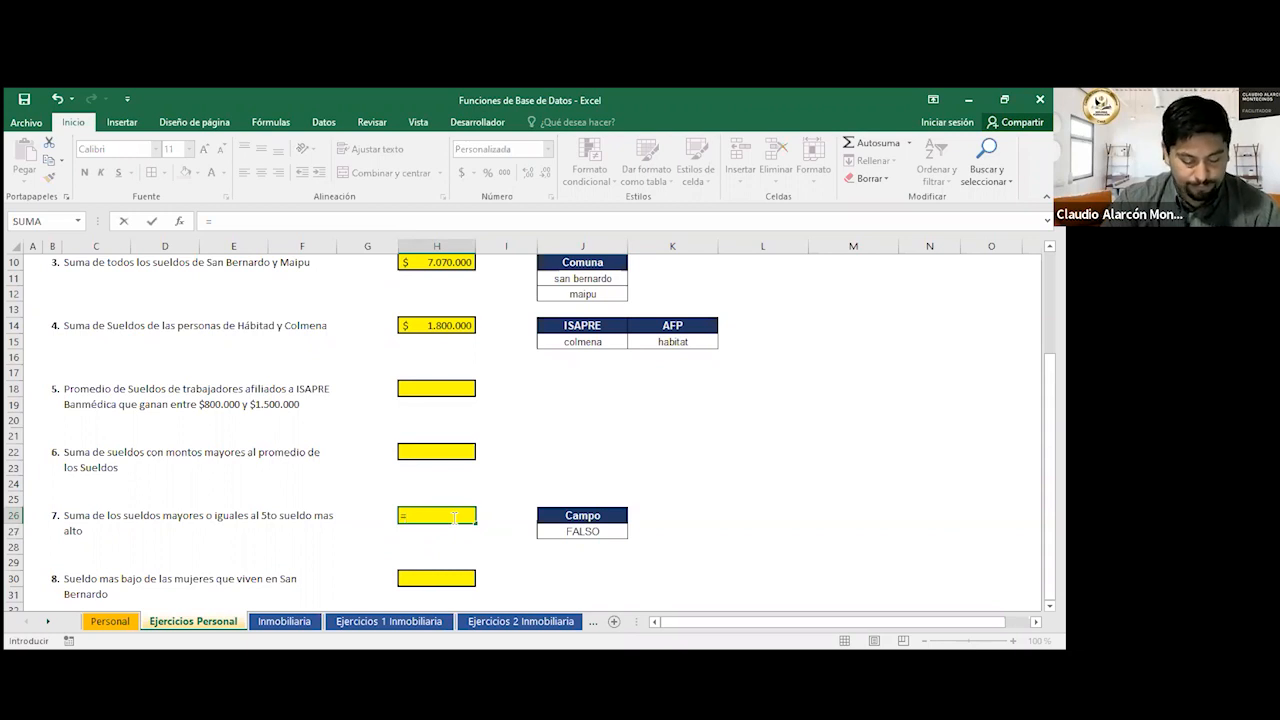
pyautogui.write('BDSUMA(')
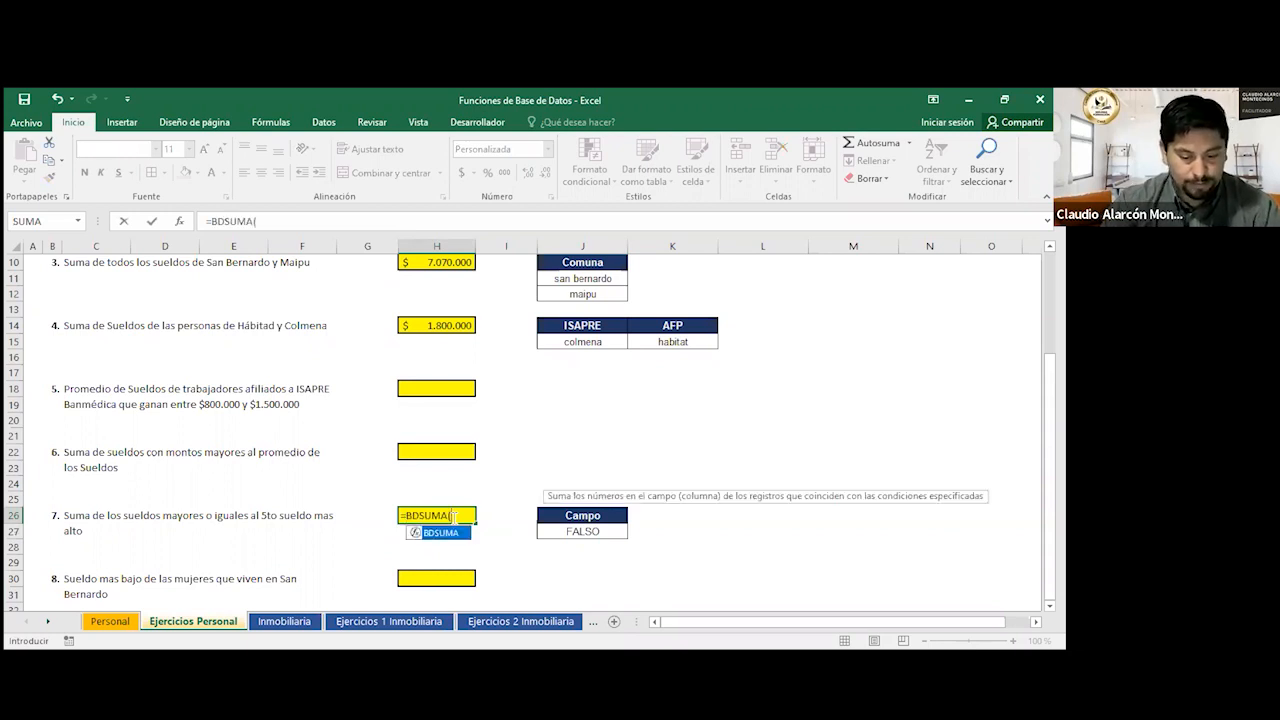
pyautogui.write('P')
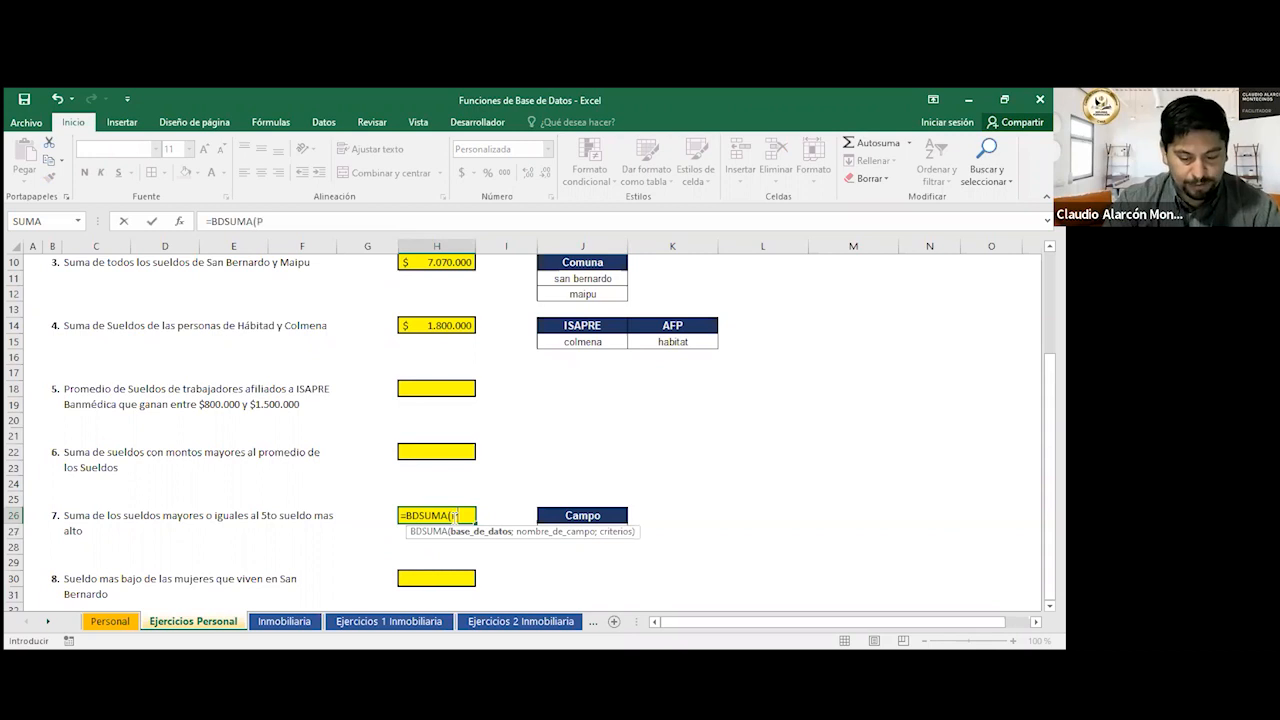
pyautogui.write('ER')
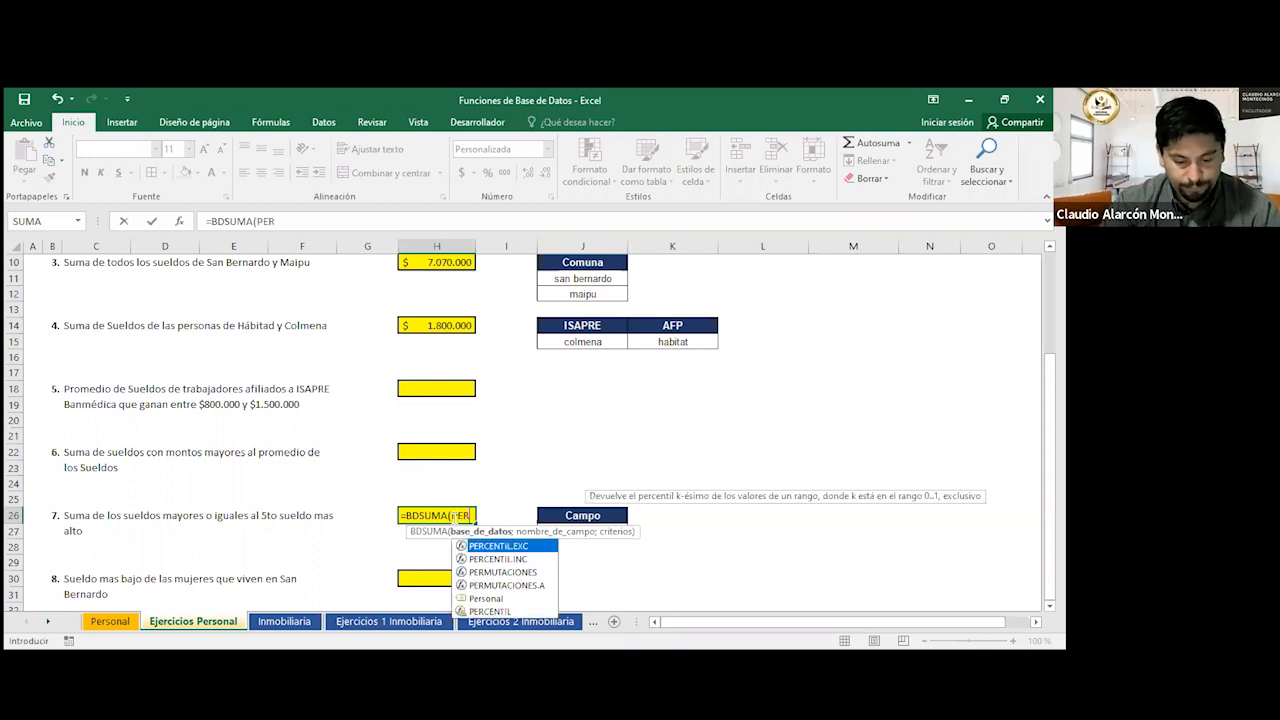
pyautogui.write('s')
pyautogui.press('Tab')
pyautogui.write(';')
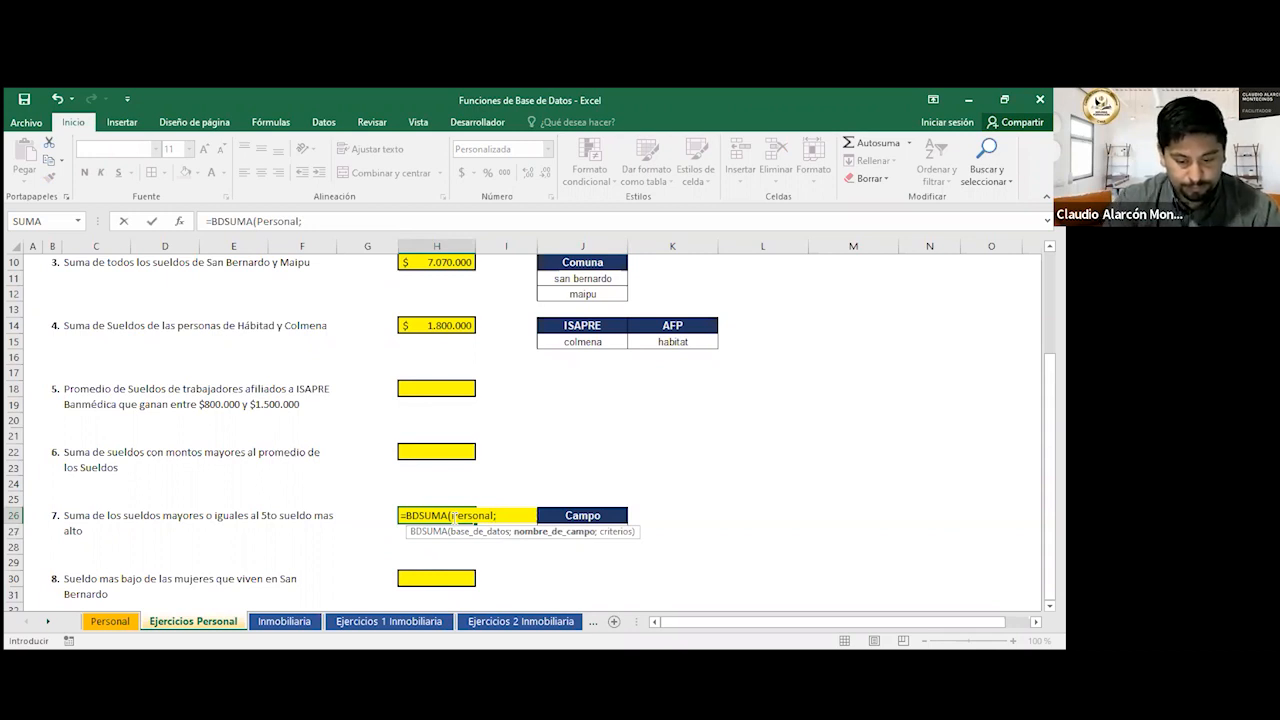
pyautogui.write('Sueldo;')
pyautogui.click(598, 514)
pyautogui.hotkey('shift', 'Down')
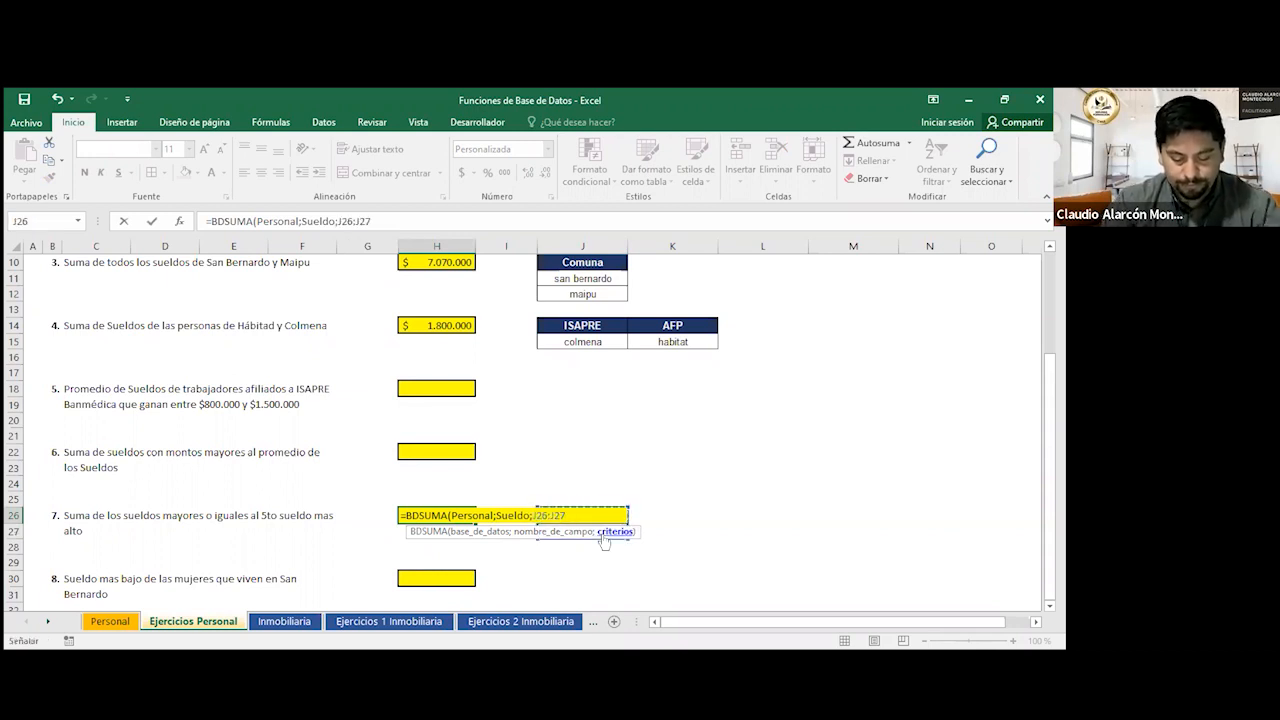
pyautogui.press('Return')
pyautogui.click(457, 498)
pyautogui.click(452, 516)
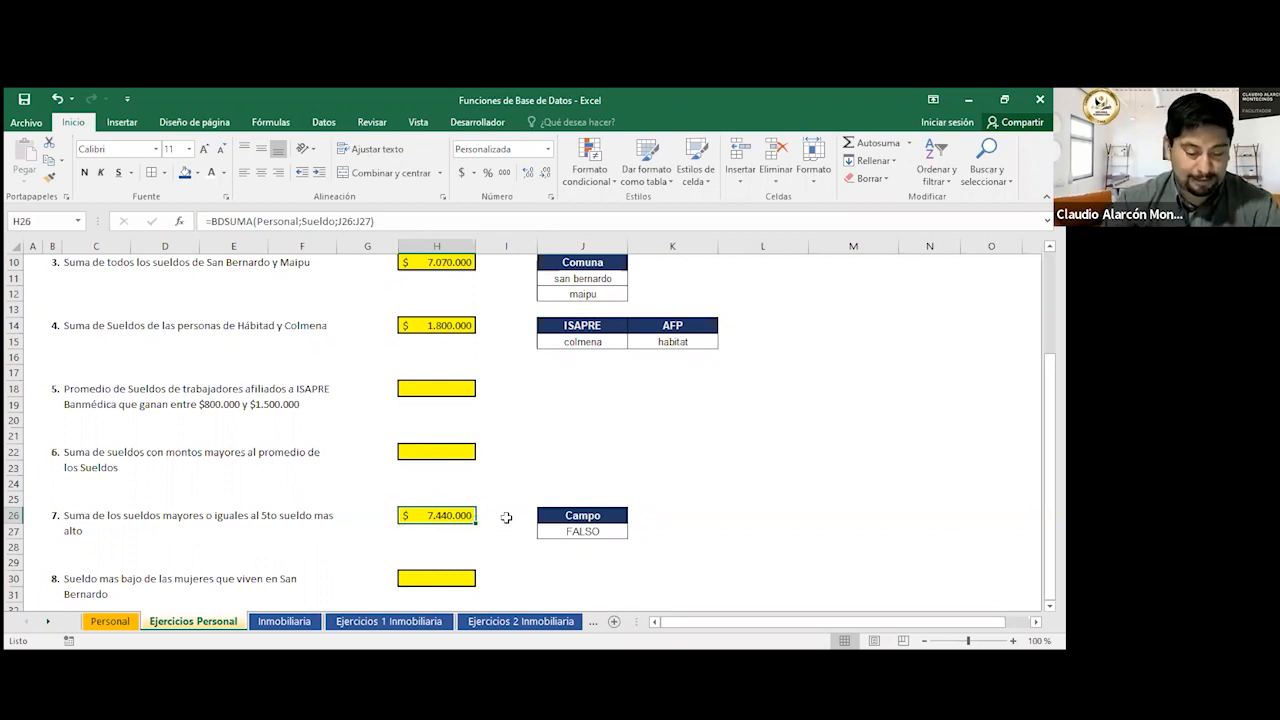
# Review how the J27 criterion formula under Campo compares each value of the Personal sheet's Sueldo column, starting from H3.
pyautogui.click(582, 514)
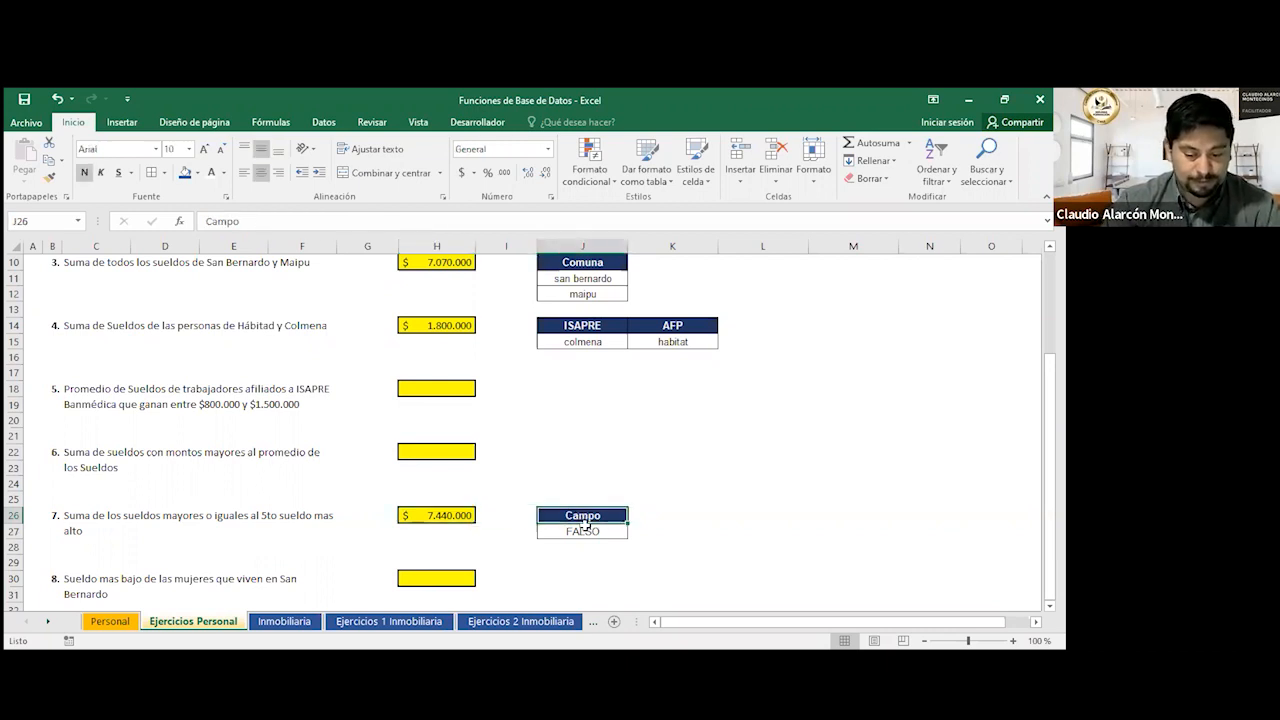
pyautogui.doubleClick(581, 530)
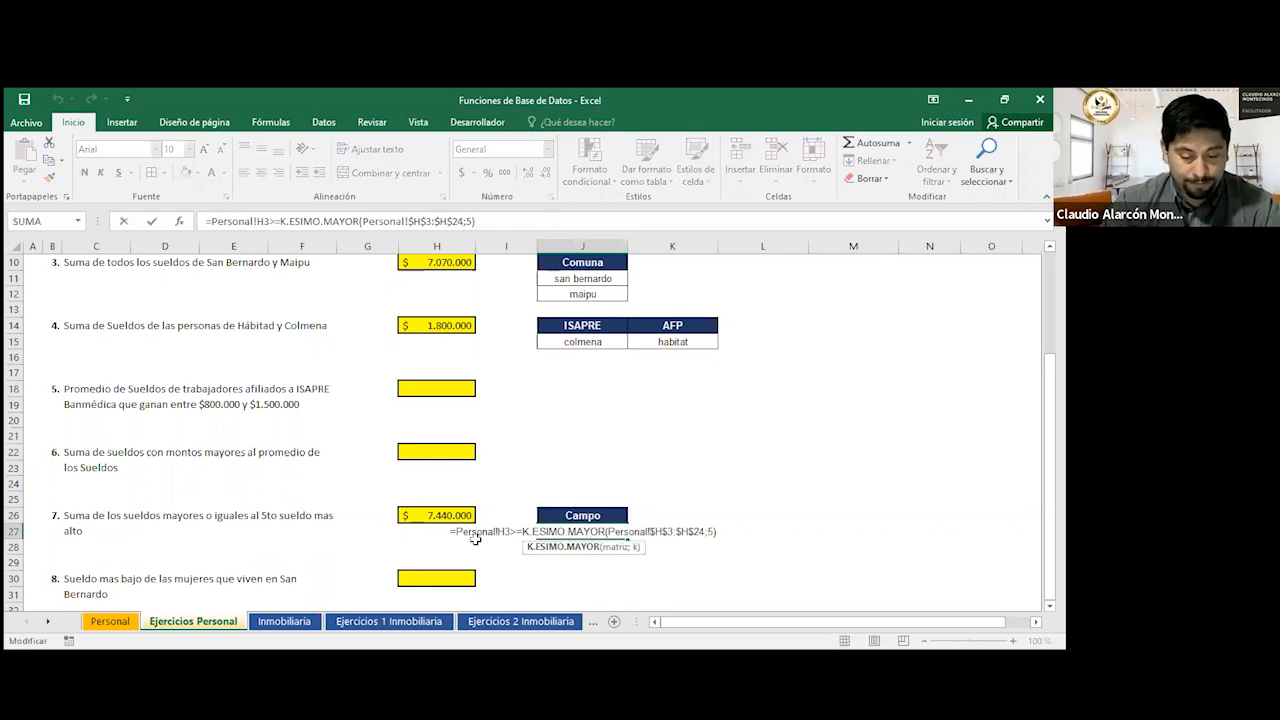
pyautogui.press('Escape')
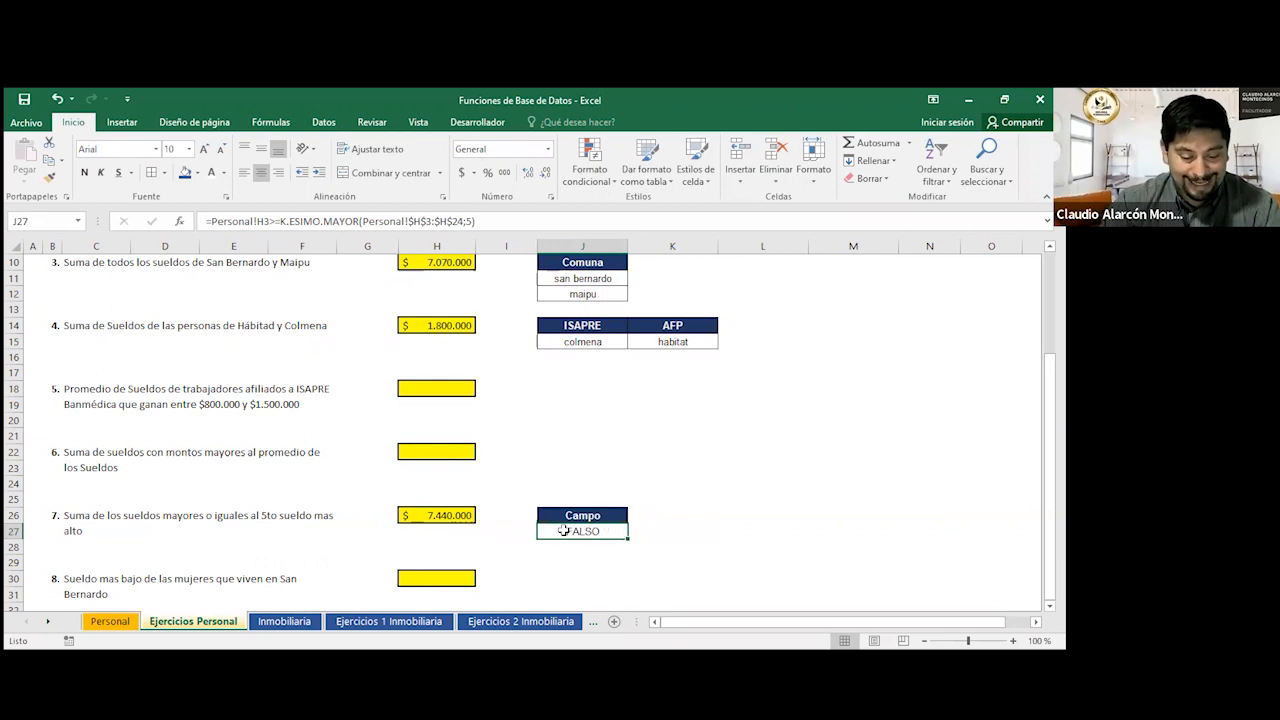
pyautogui.click(110, 621)
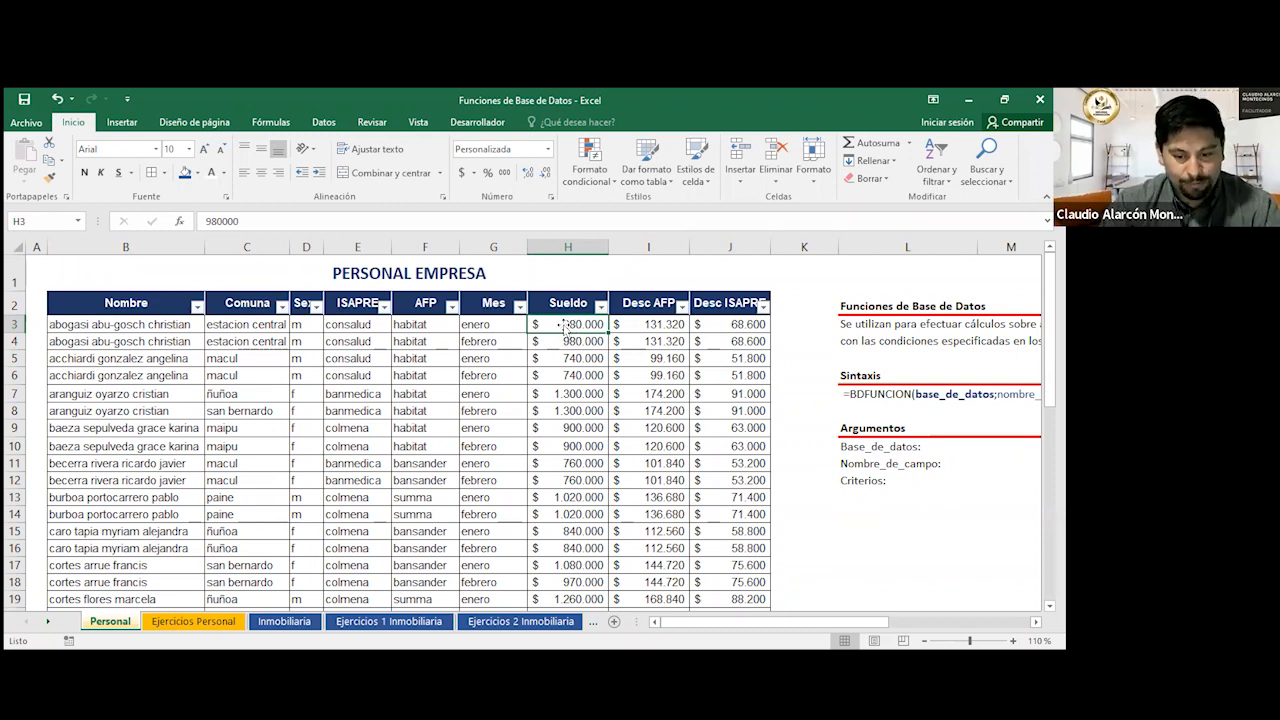
pyautogui.moveTo(565, 326); pyautogui.dragTo(580, 510)
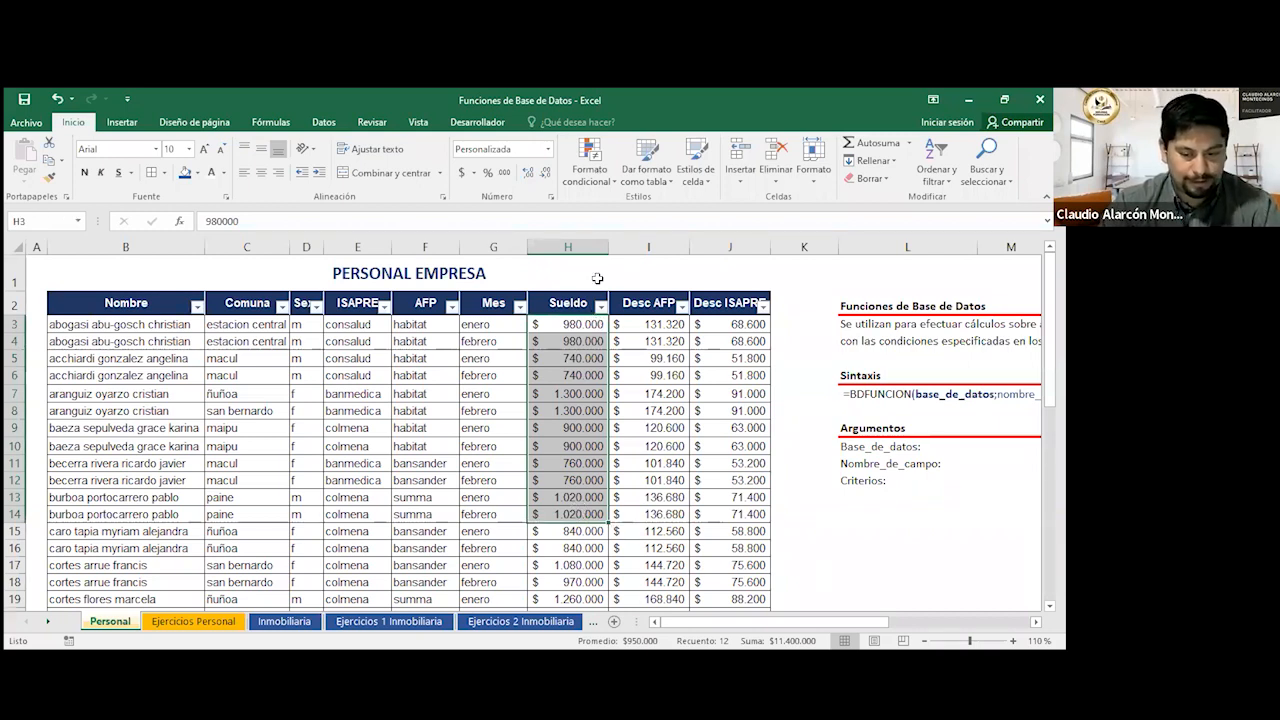
pyautogui.click(563, 324)
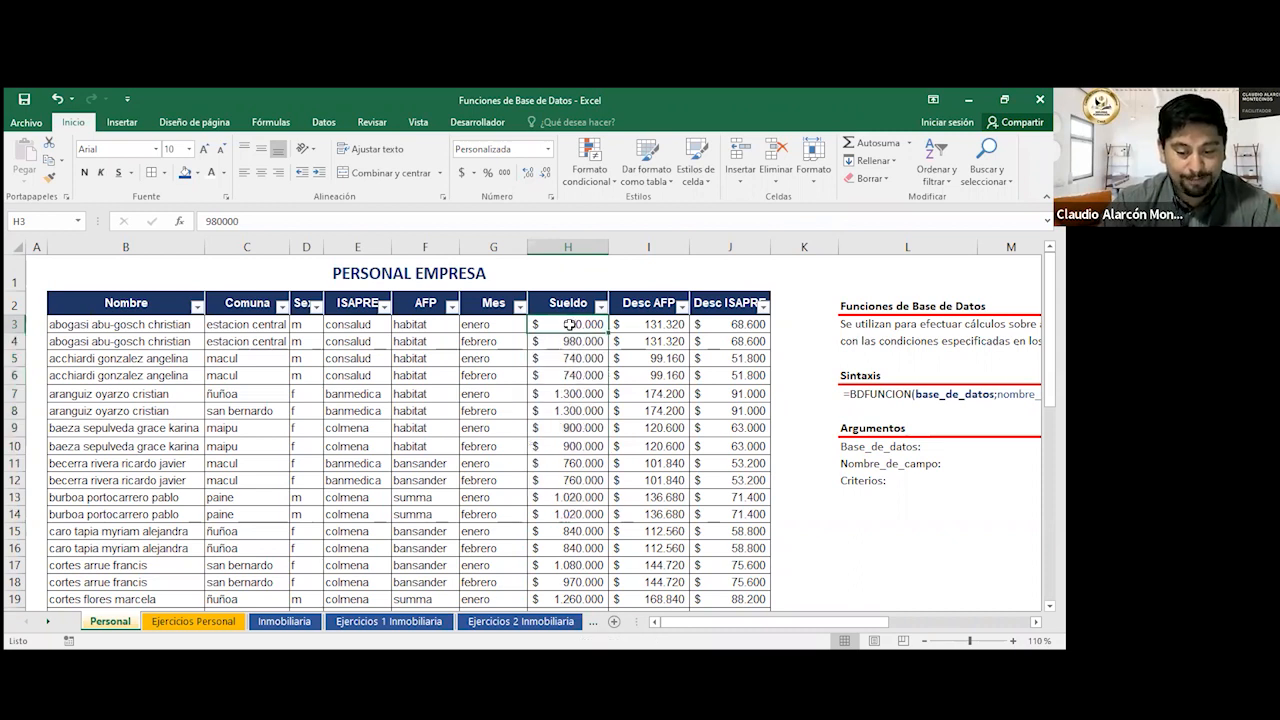
pyautogui.click(569, 341)
pyautogui.click(570, 358)
pyautogui.click(577, 376)
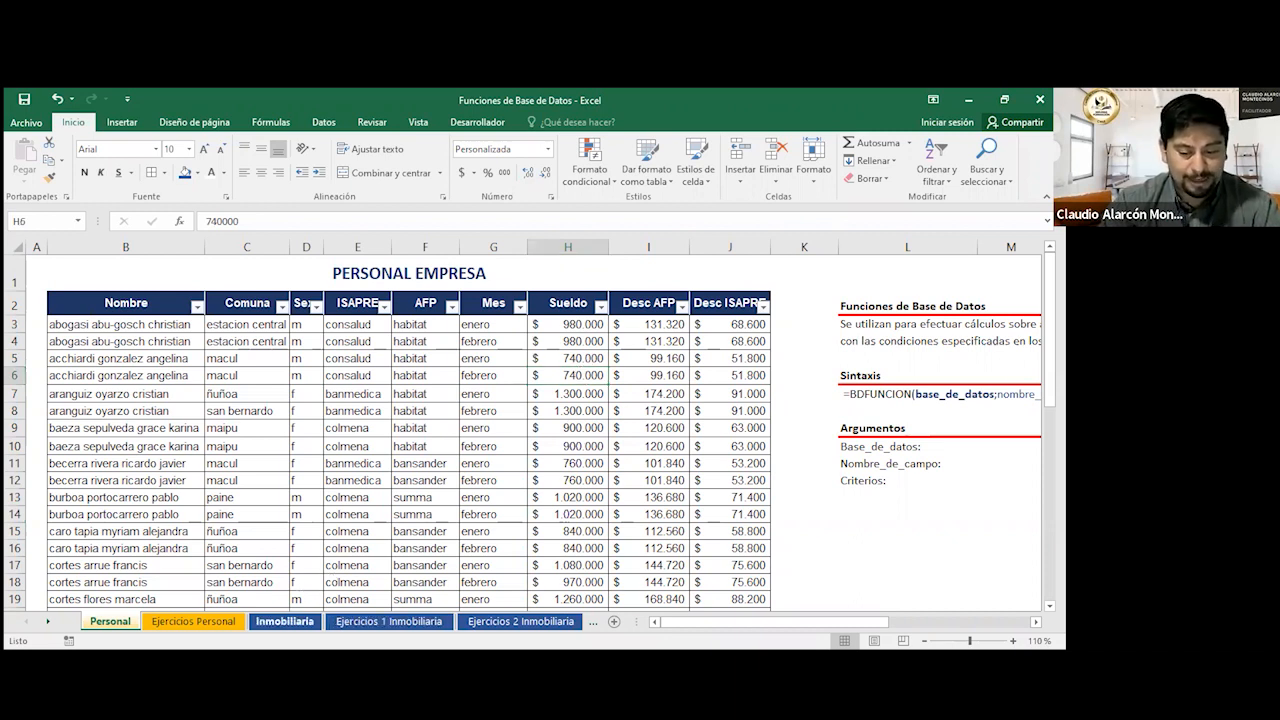
pyautogui.click(284, 621)
pyautogui.click(193, 621)
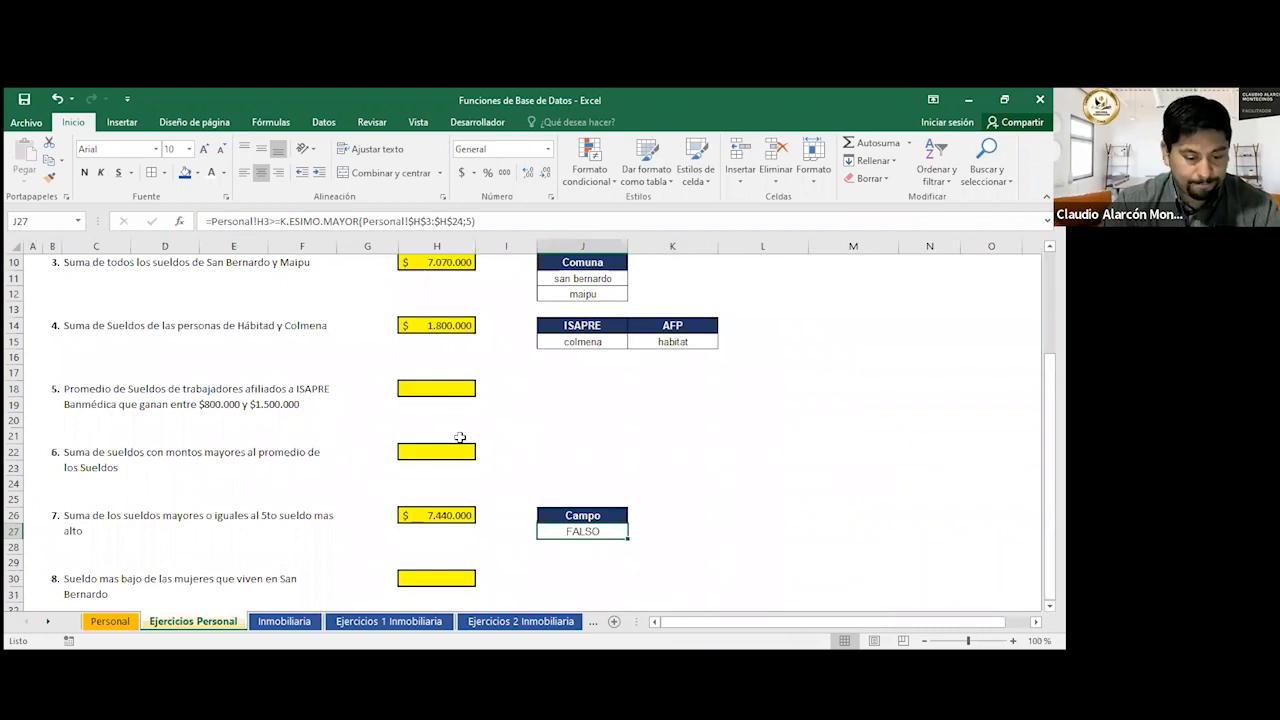
# Copy the ISAPRE and AFP criteria table from J14:K15 beside exercise 5, pasting it at J18 and again at L18.
pyautogui.click(177, 400)
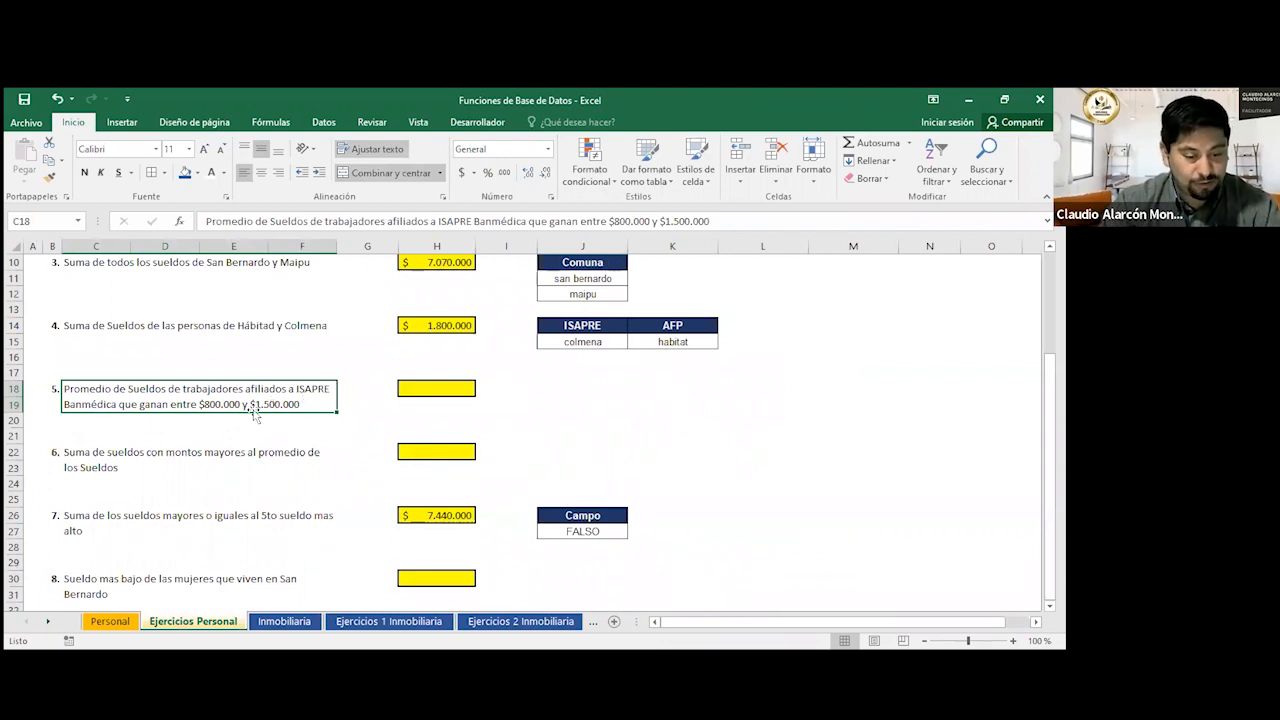
pyautogui.click(590, 329)
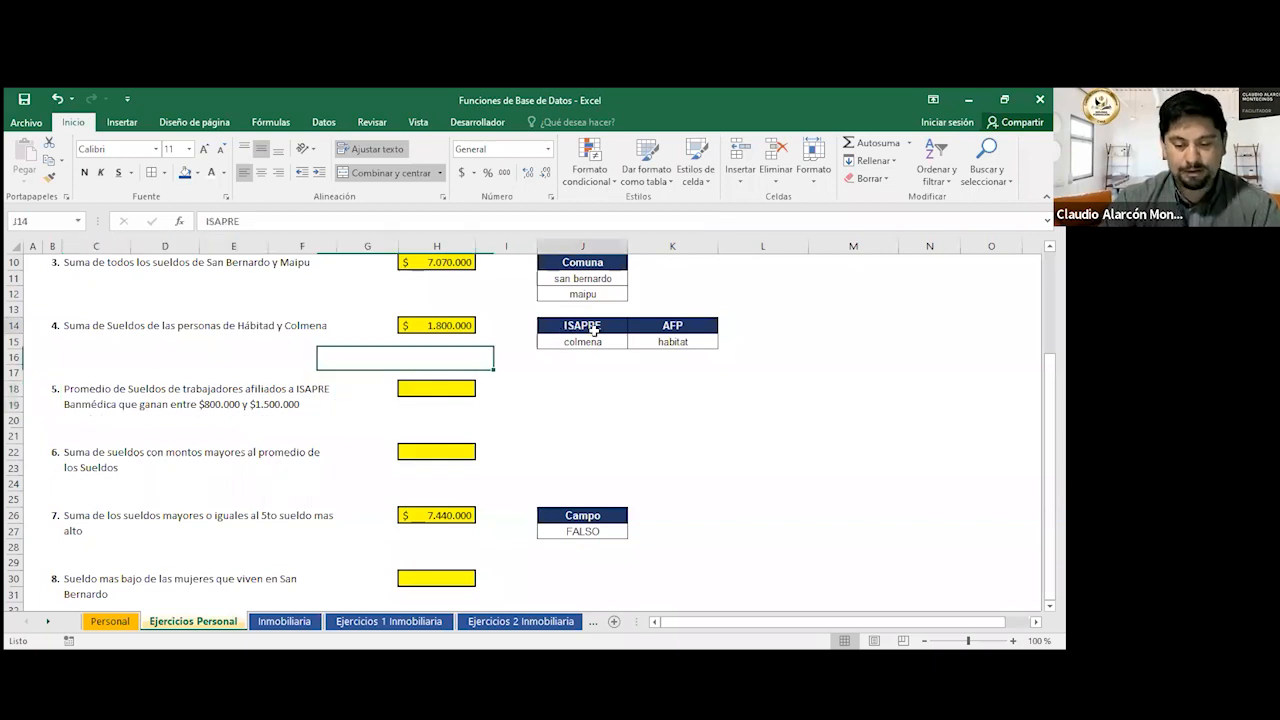
pyautogui.moveTo(593, 329); pyautogui.dragTo(672, 342)
pyautogui.hotkey('ctrl', 'c')
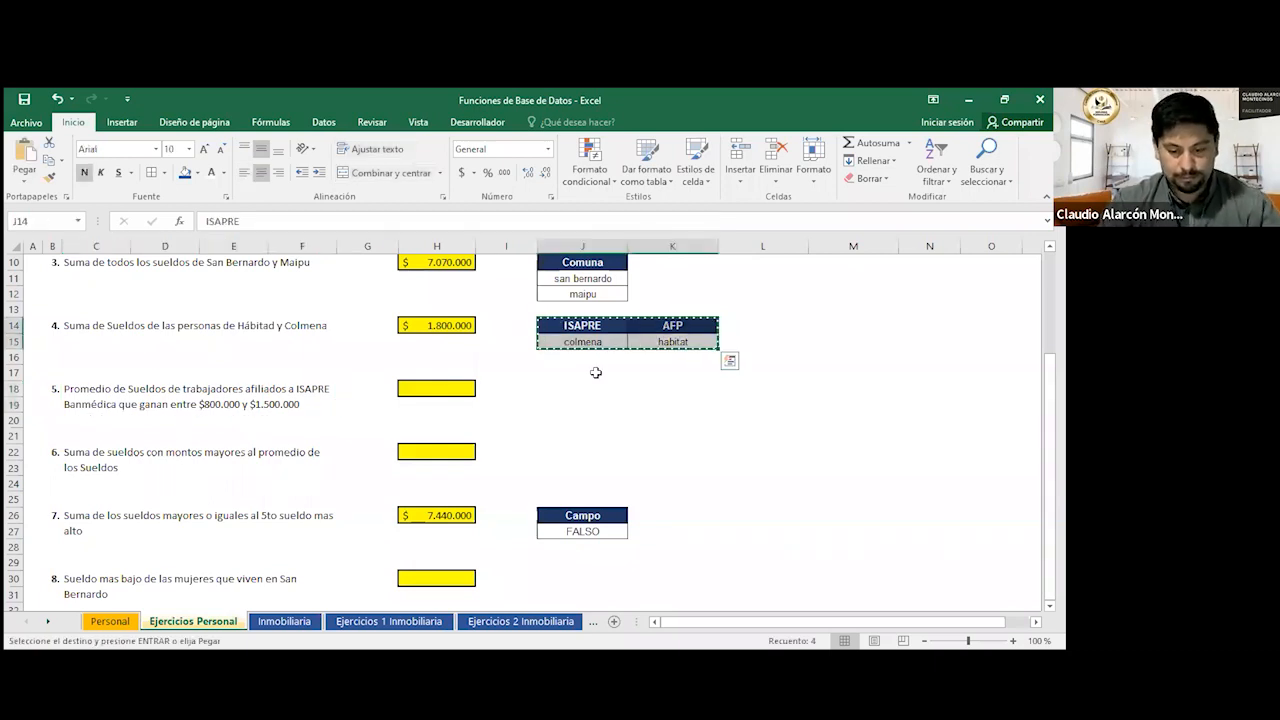
pyautogui.click(560, 386)
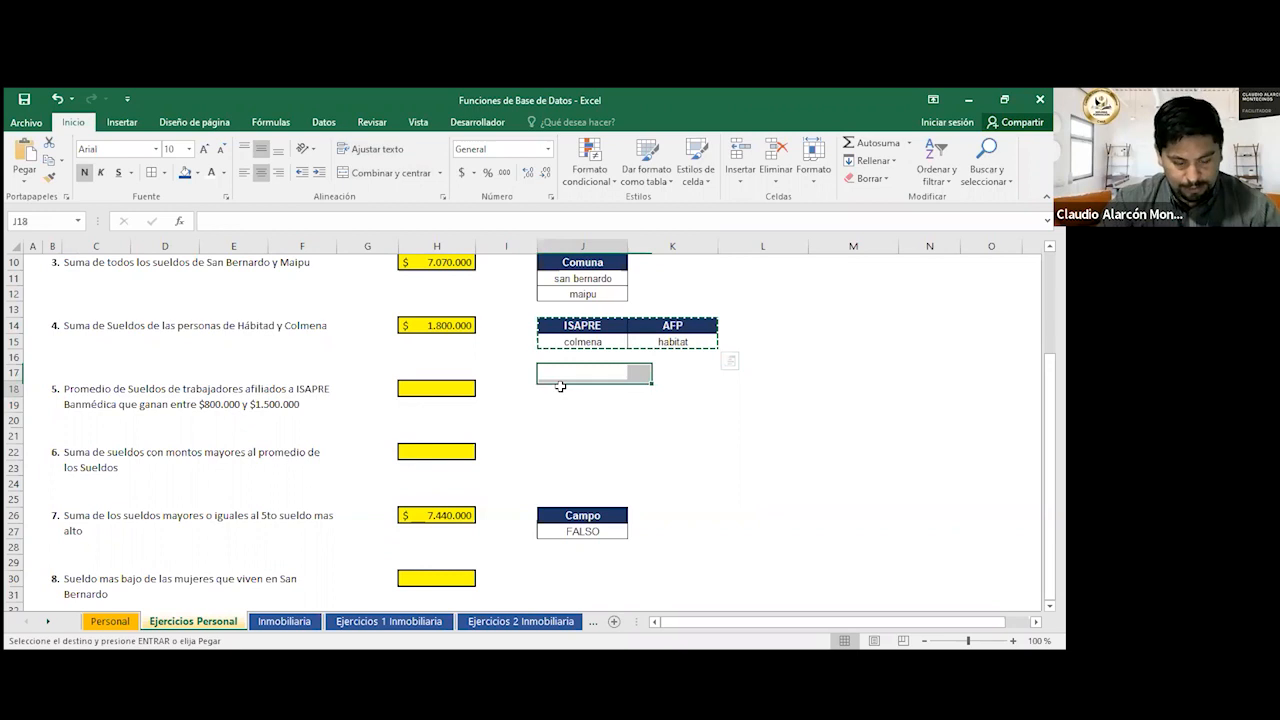
pyautogui.hotkey('ctrl', 'v')
pyautogui.click(742, 392)
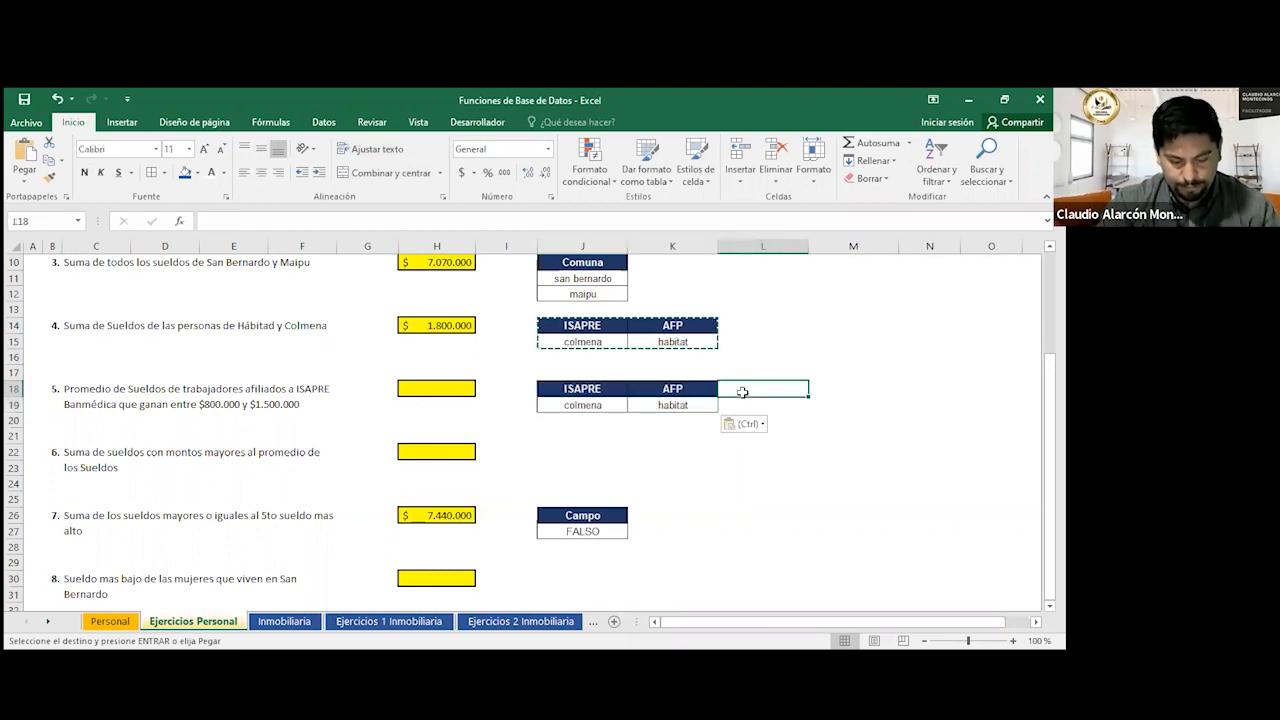
pyautogui.hotkey('ctrl', 'v')
pyautogui.press('Escape')
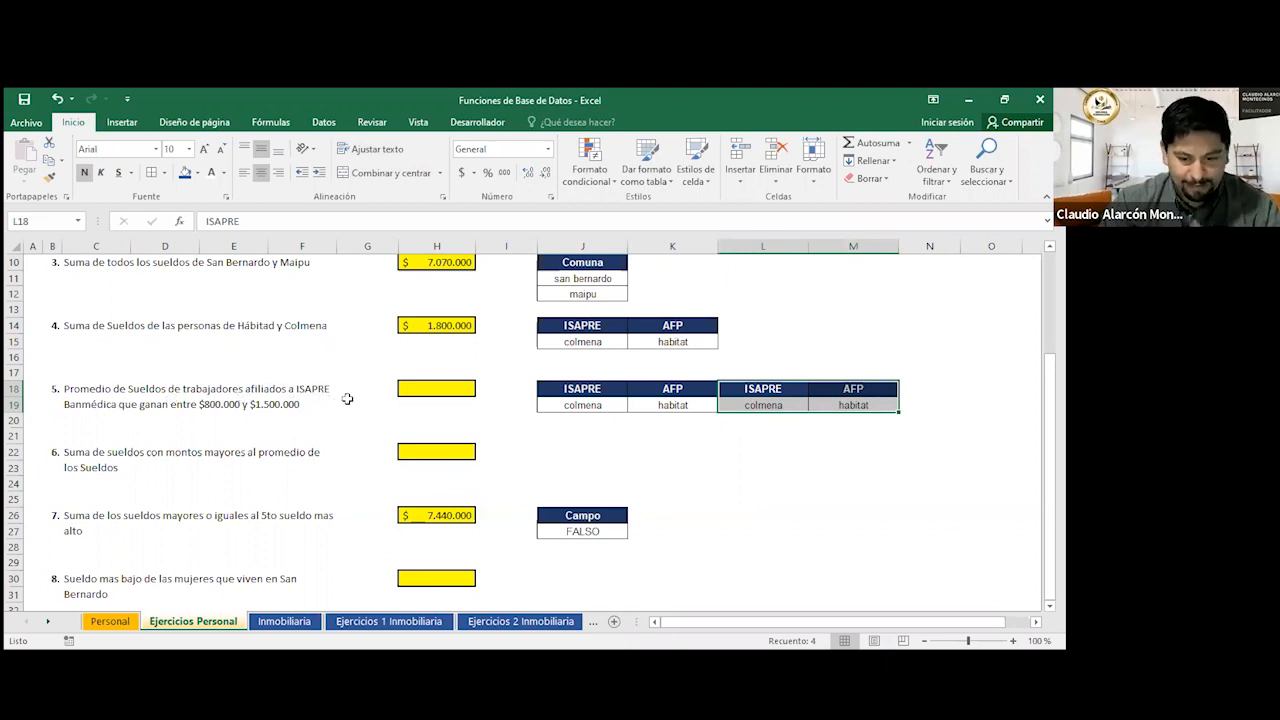
# Enter banmedica in J19 and the header Sueldo in K18 and L18, and clear the surplus AFP cells M18:M19 with their formatting.
pyautogui.click(620, 406)
pyautogui.write('banmedica')
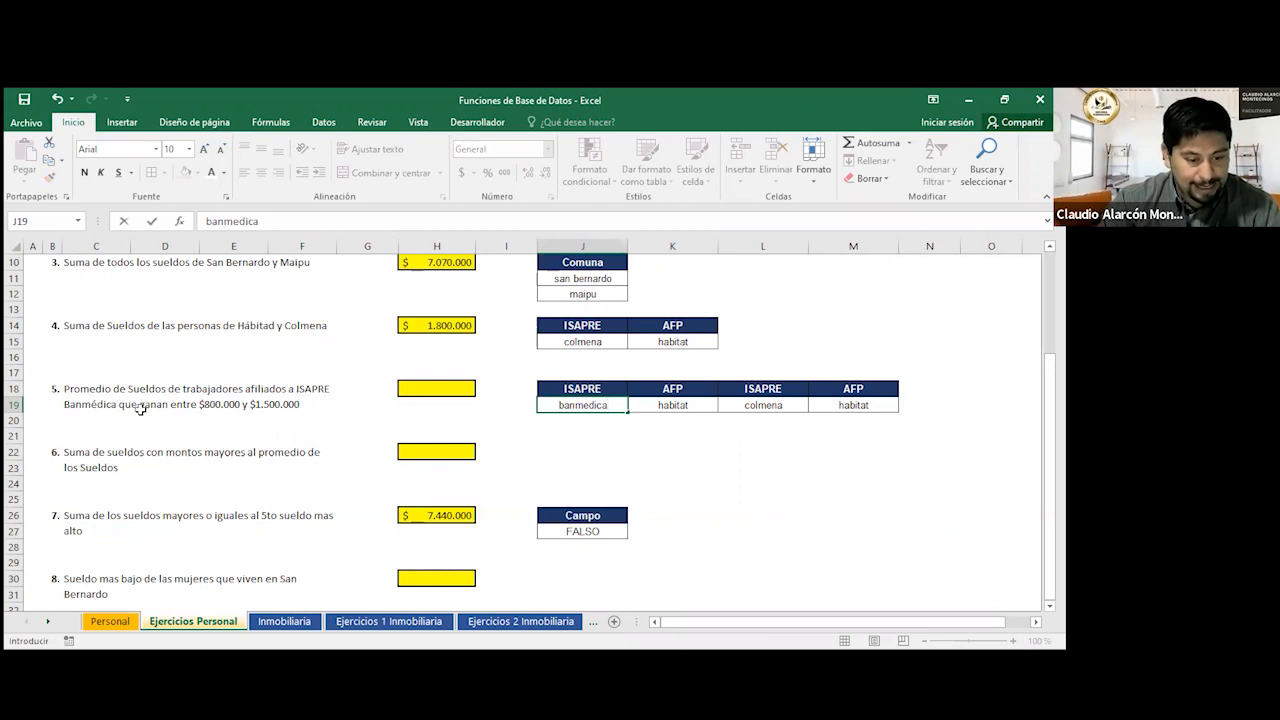
pyautogui.click(665, 387)
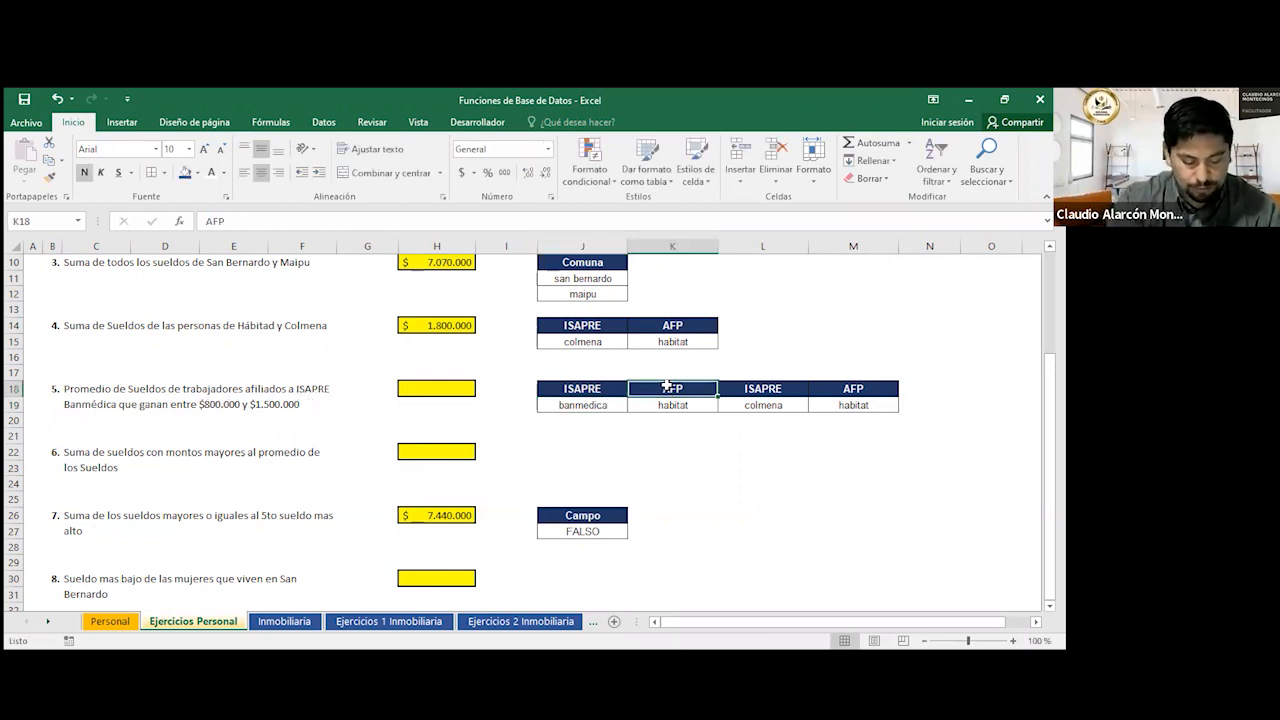
pyautogui.write('Sueldo')
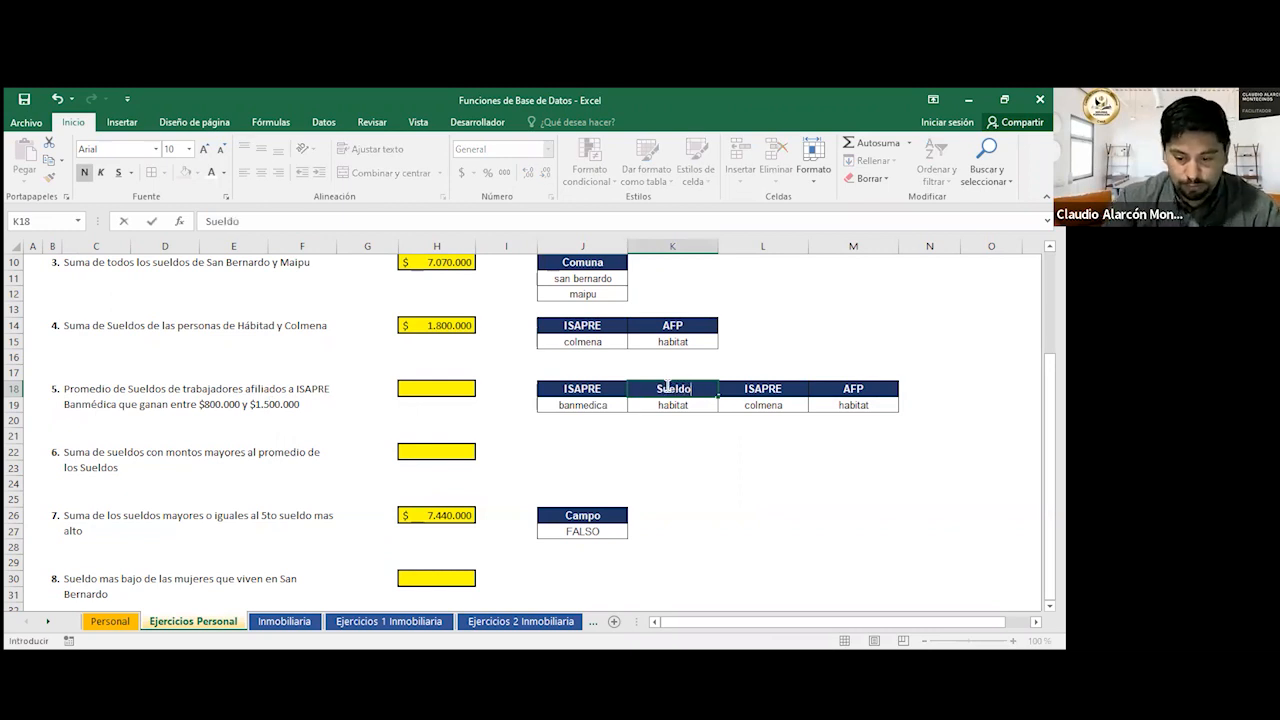
pyautogui.press('Tab')
pyautogui.write('Sueldo')
pyautogui.press('Tab')
pyautogui.hotkey('shift', 'Down')
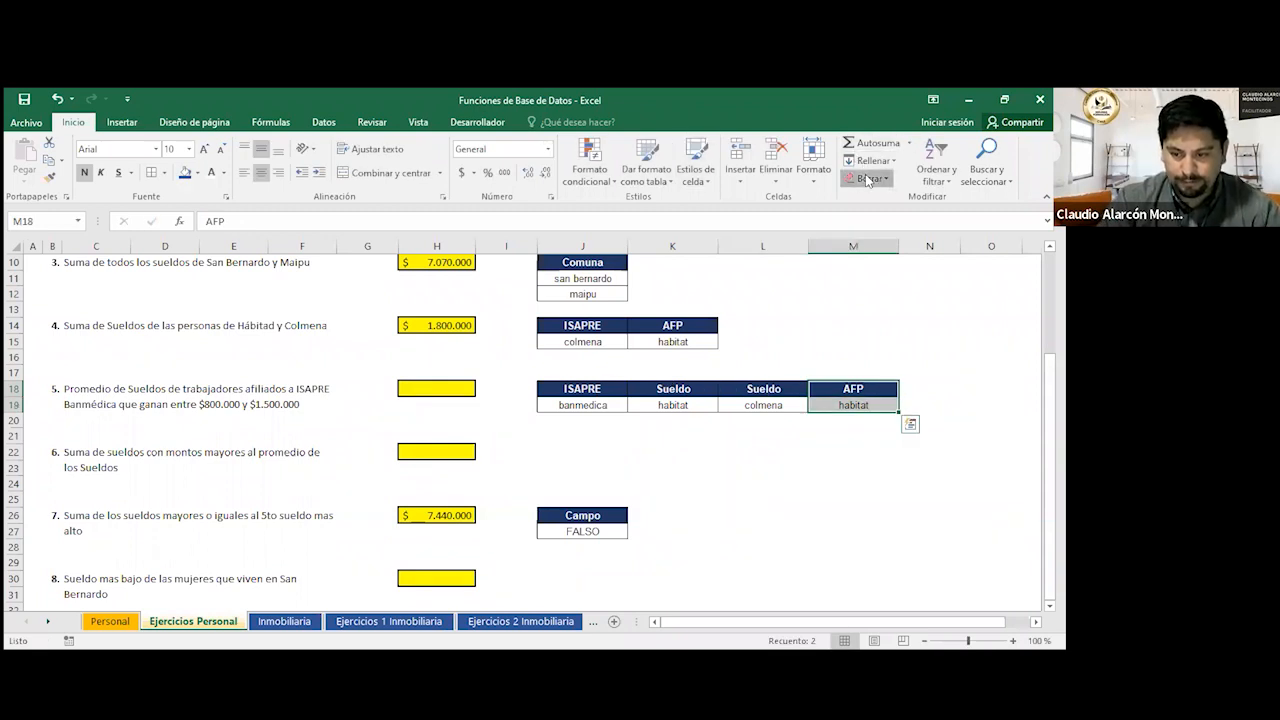
# Enter the salary limits >=800000 in K19 and <=1500000 in L19 under the two Sueldo headers of exercise 5.
pyautogui.click(701, 406)
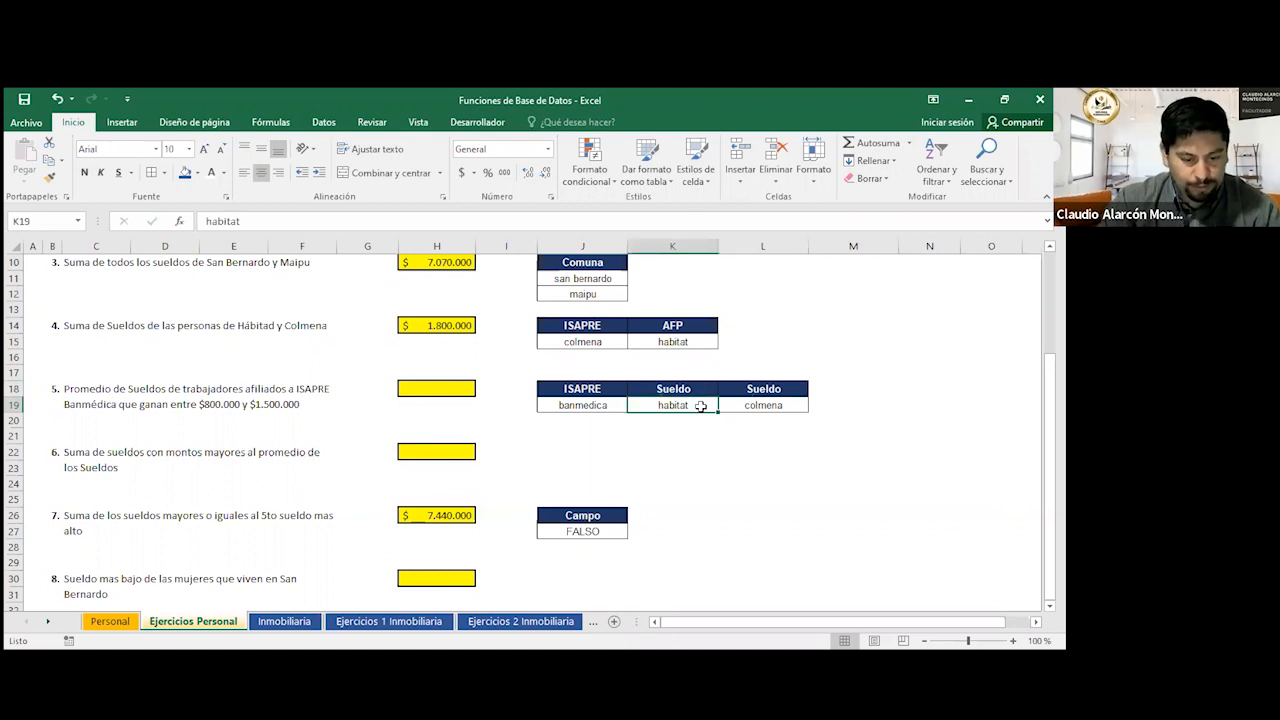
pyautogui.write('>')
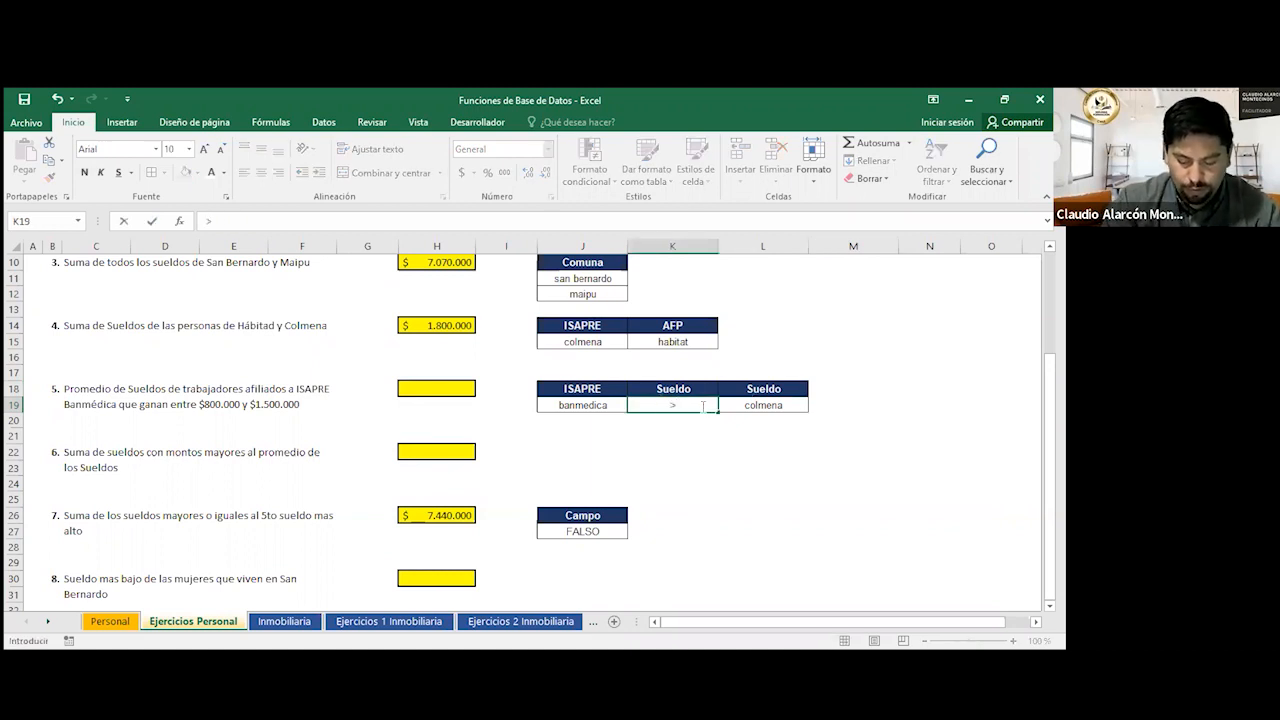
pyautogui.write('=')
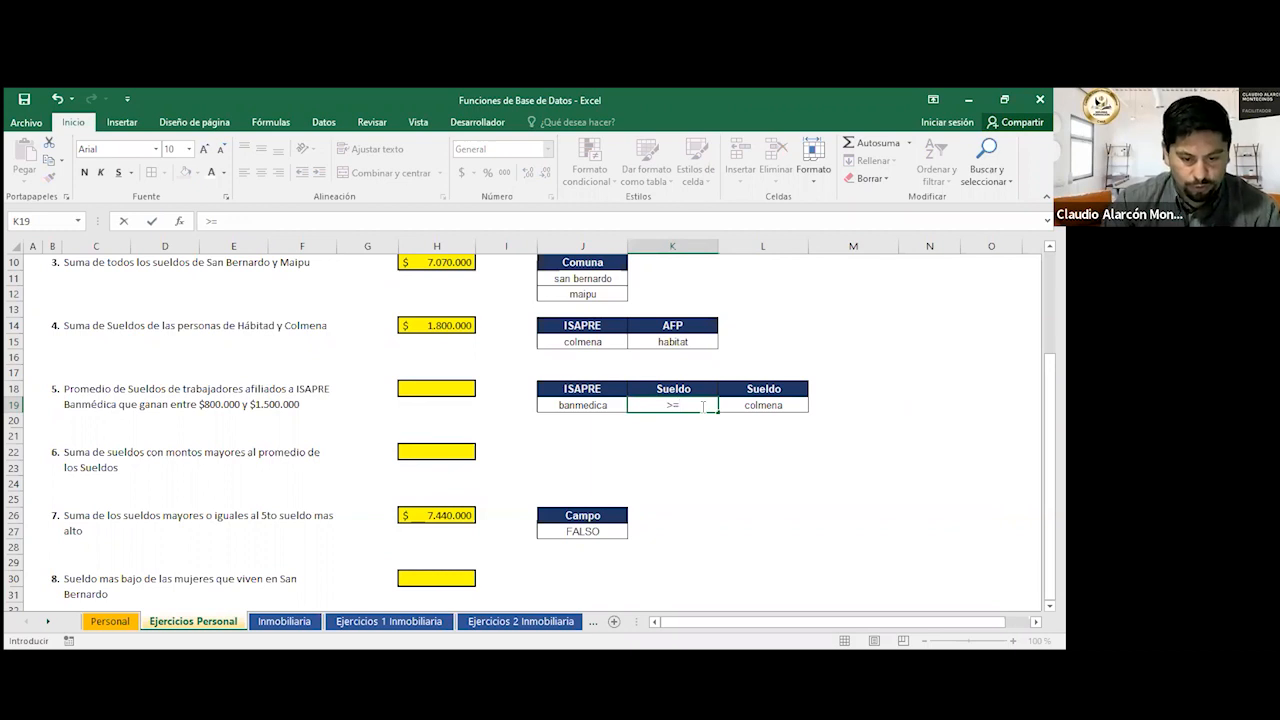
pyautogui.write('800000')
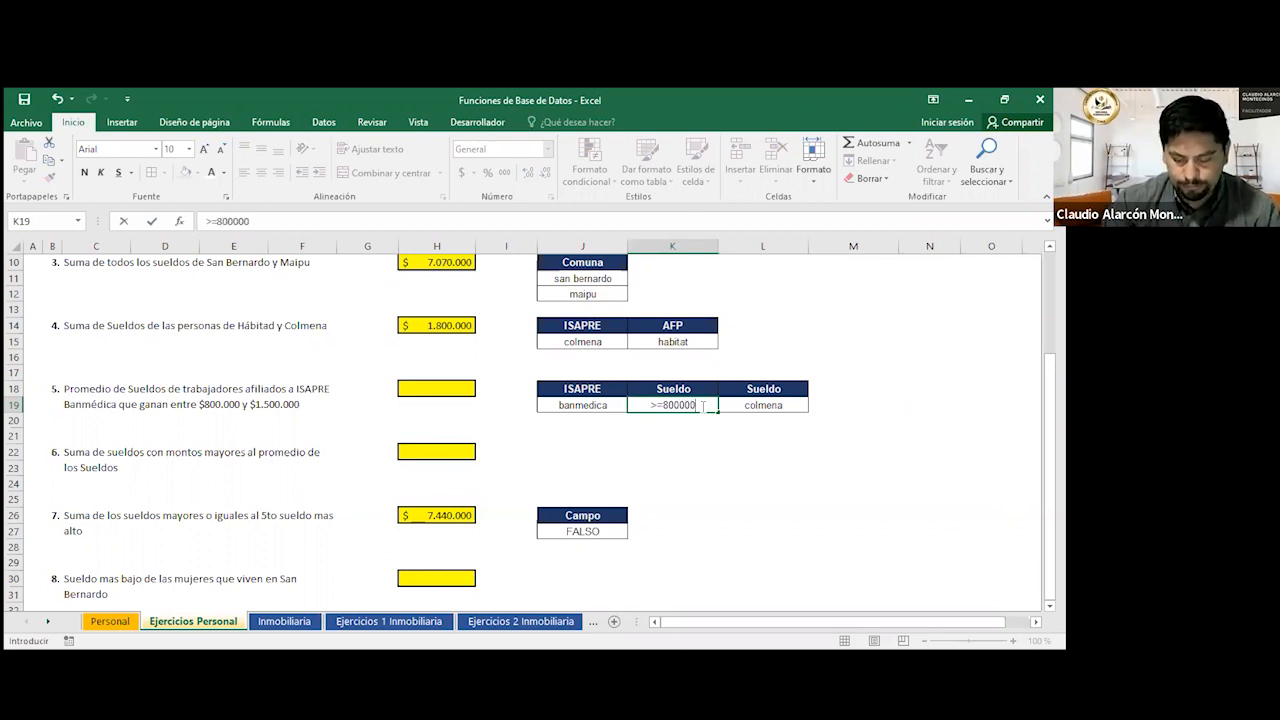
pyautogui.press('Tab')
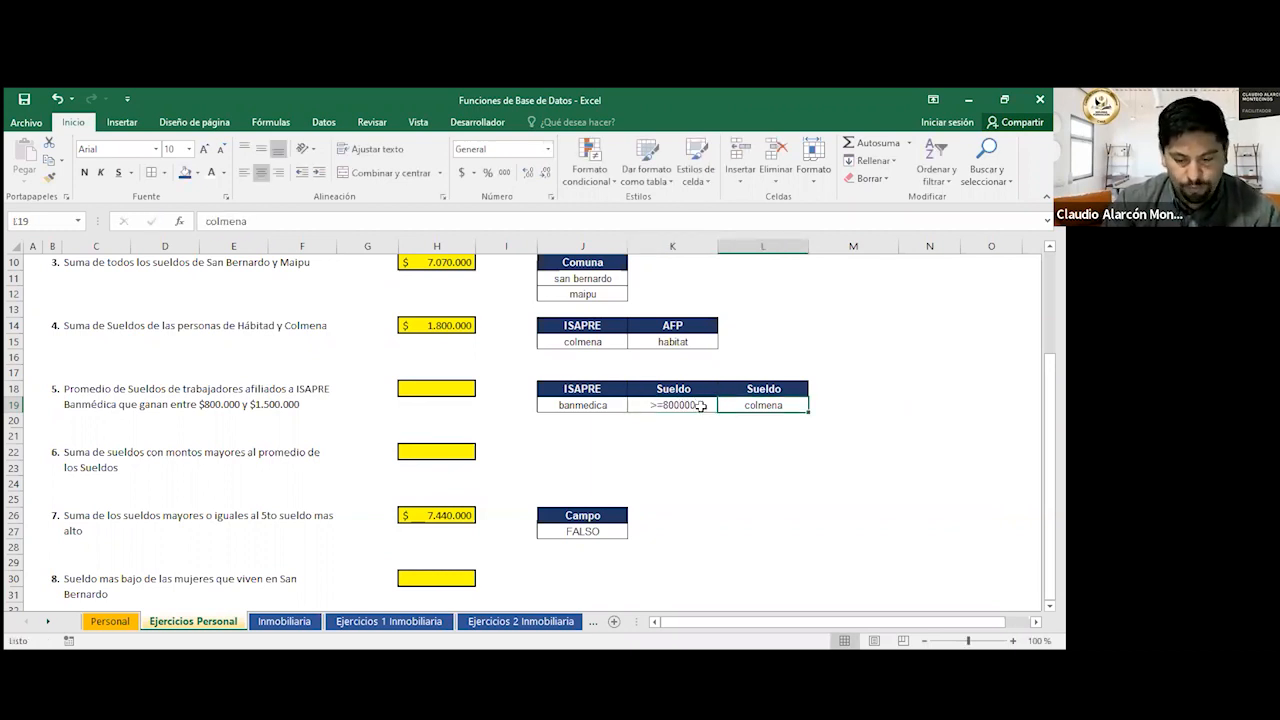
pyautogui.write('<')
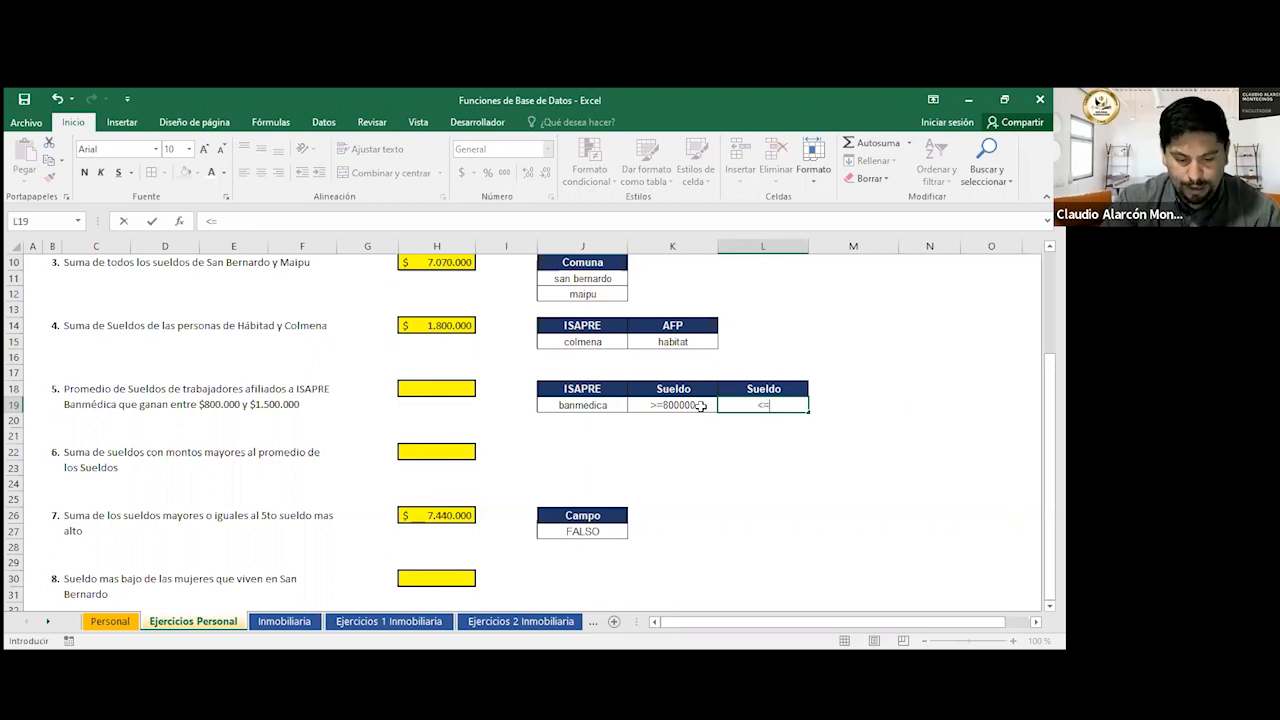
pyautogui.write('=1500')
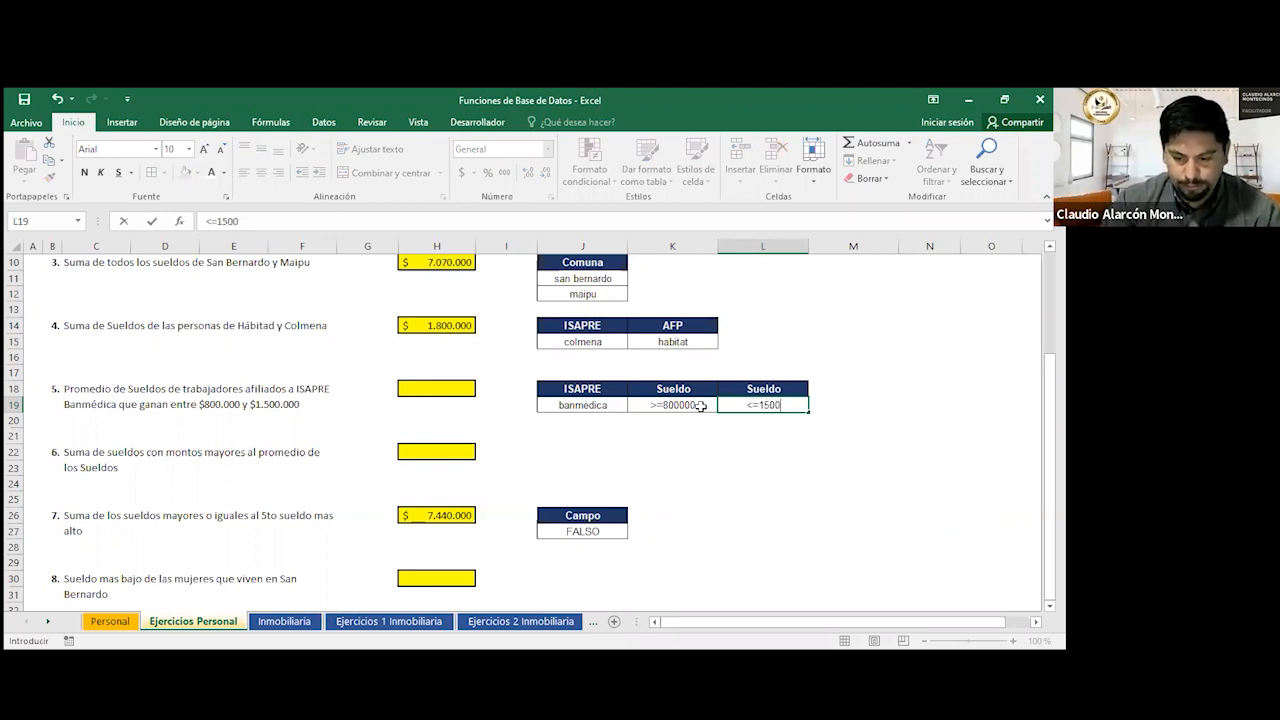
pyautogui.write('000')
pyautogui.press('Return')
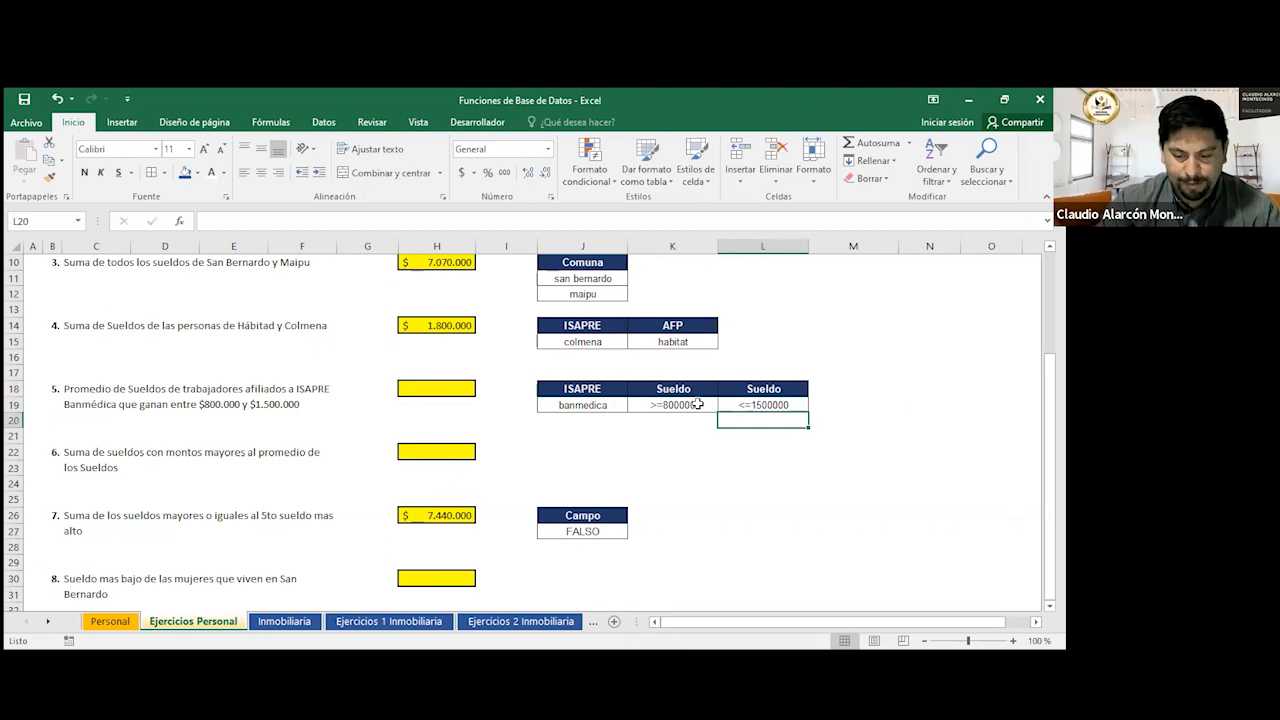
pyautogui.moveTo(676, 389); pyautogui.dragTo(746, 410)
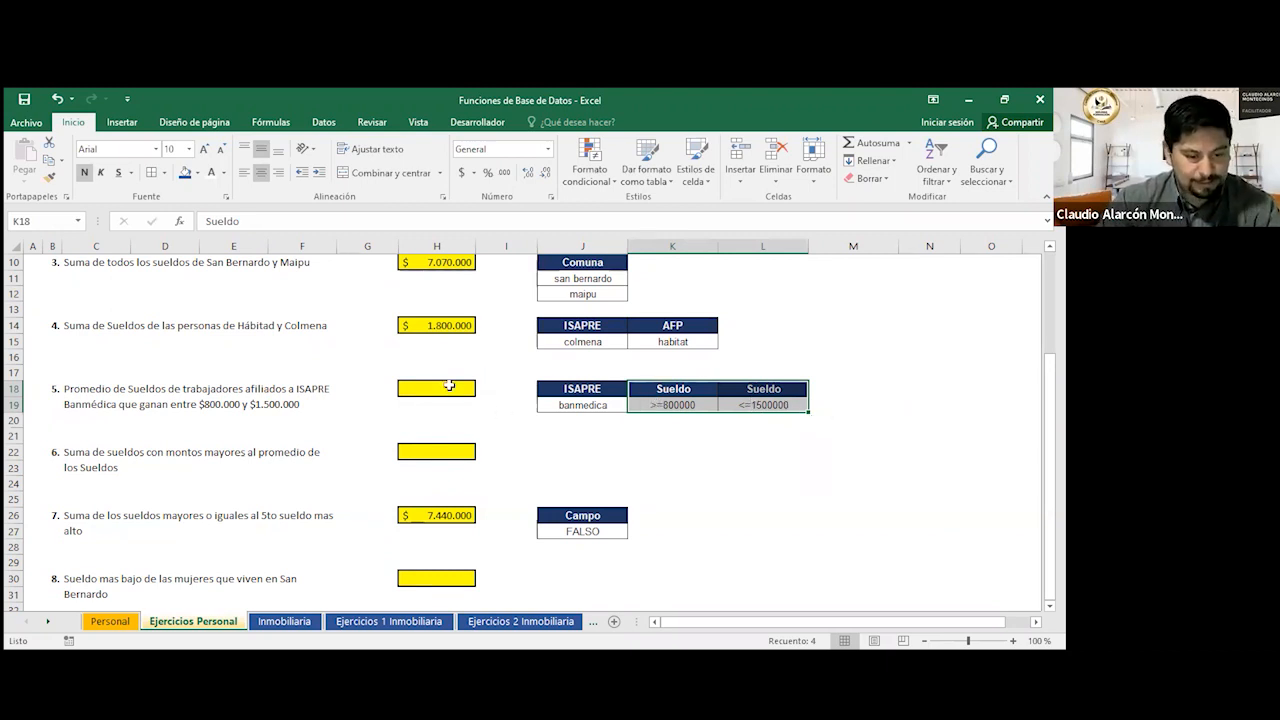
# Answer exercise 5 in H18 with the formula =BDPROMEDIO(Personal;Sueldo;J18:L19).
pyautogui.click(449, 386)
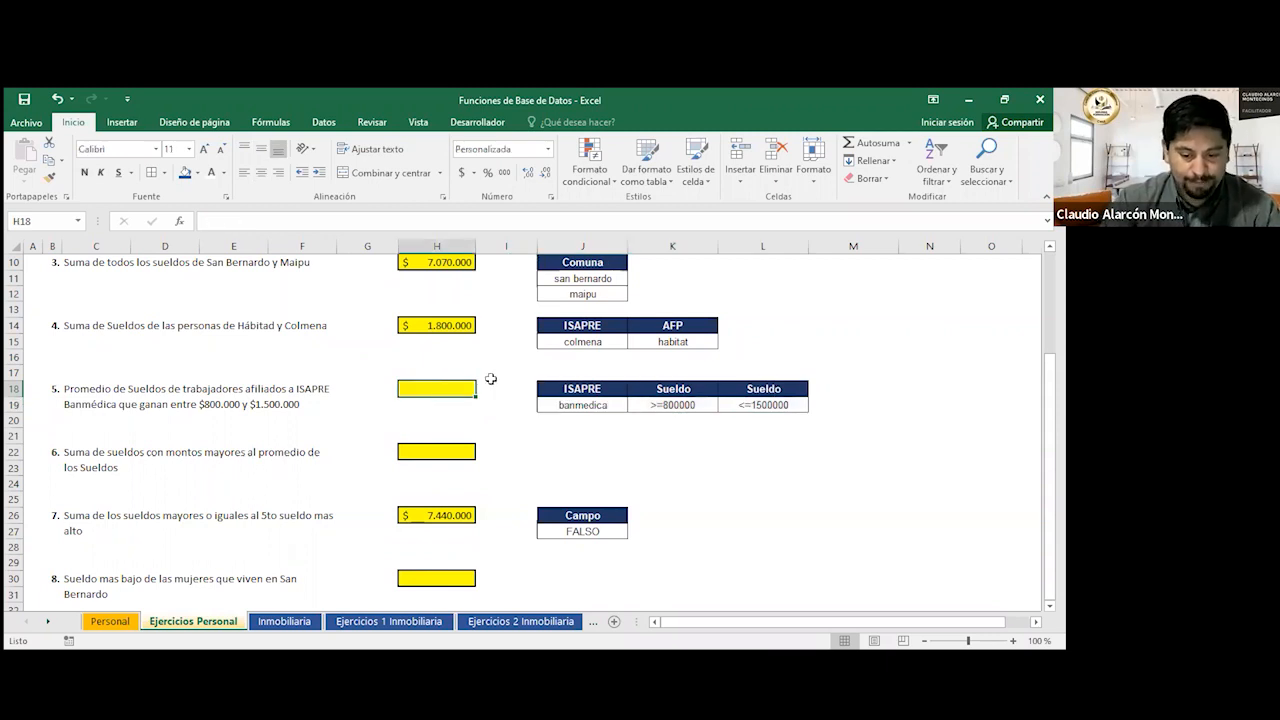
pyautogui.moveTo(590, 389); pyautogui.dragTo(740, 405)
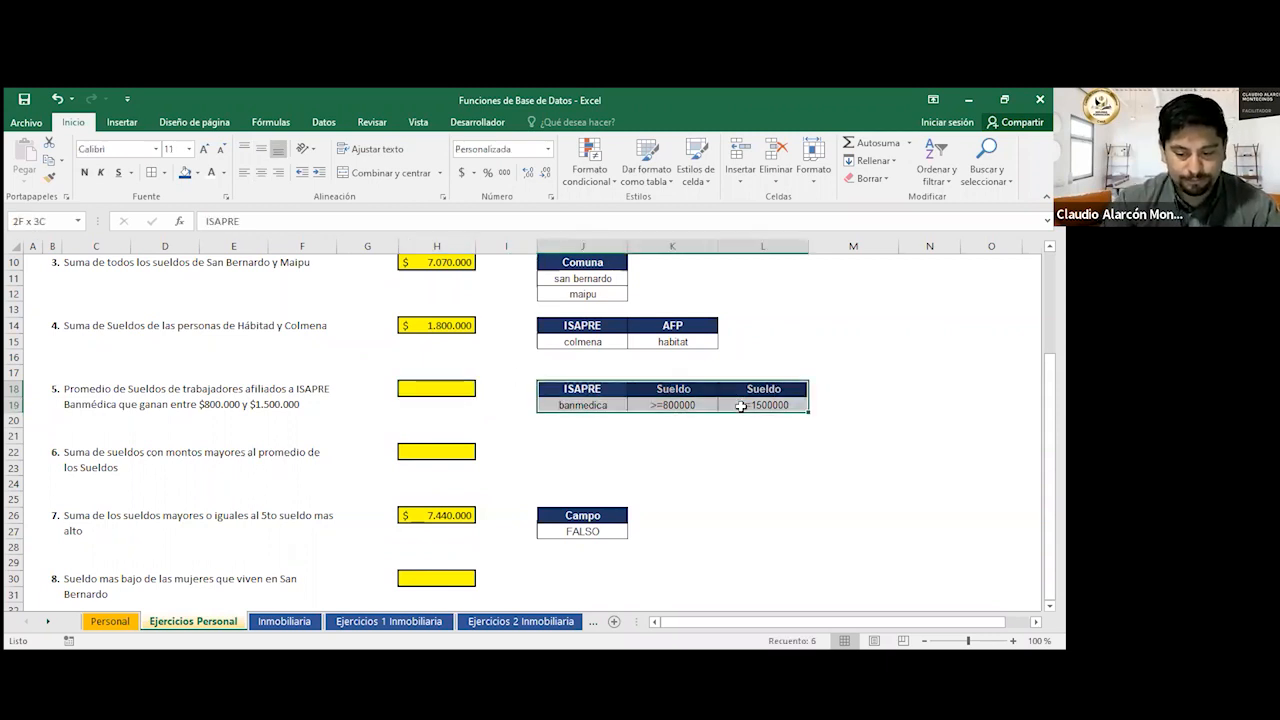
pyautogui.click(446, 386)
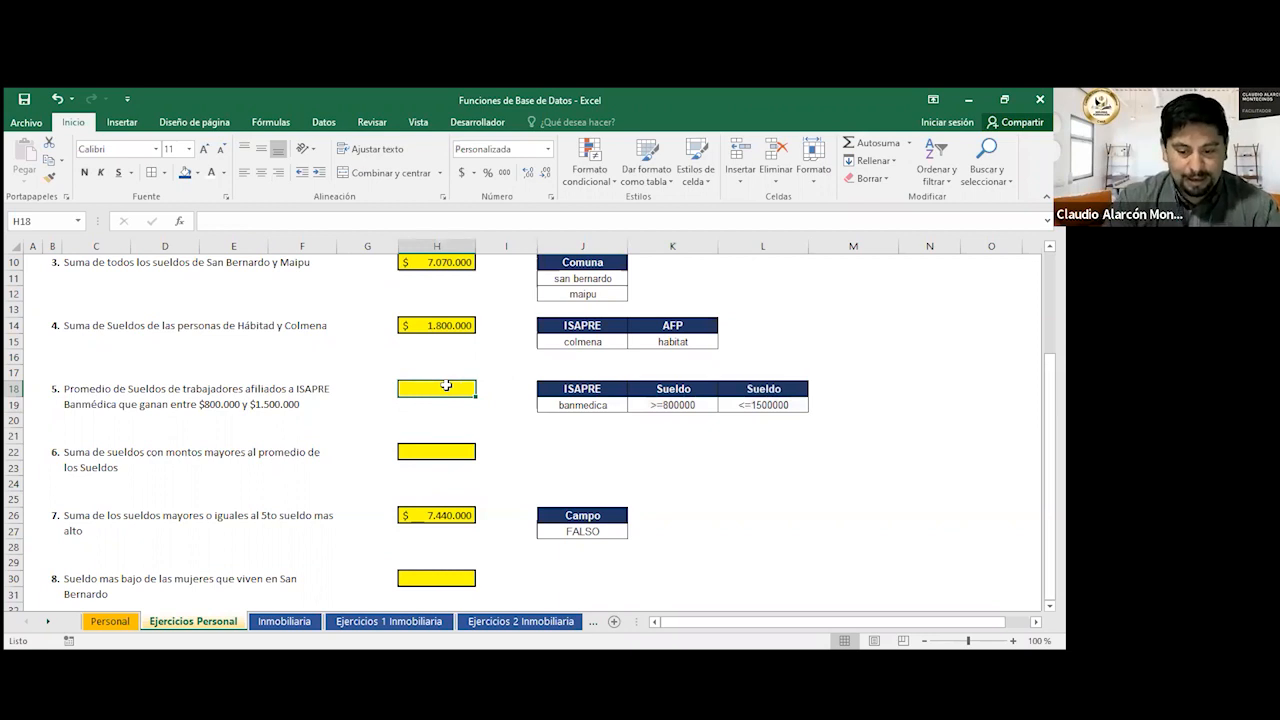
pyautogui.write('=')
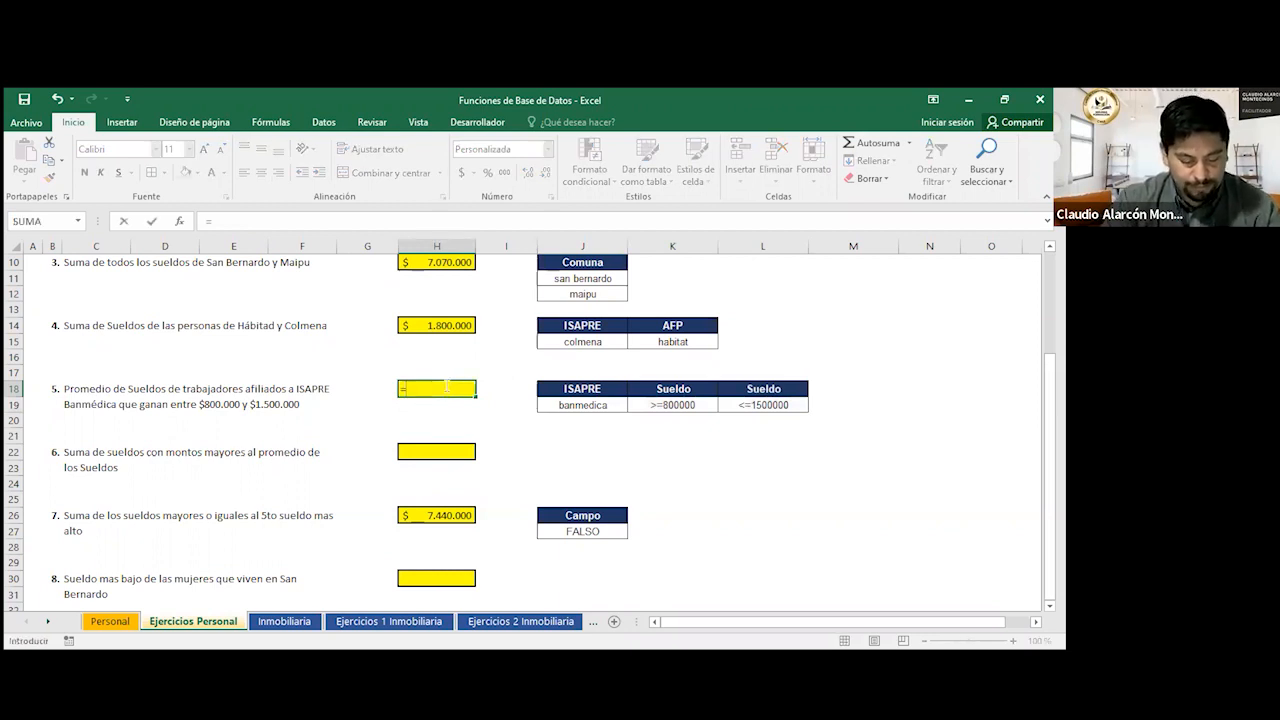
pyautogui.write('B')
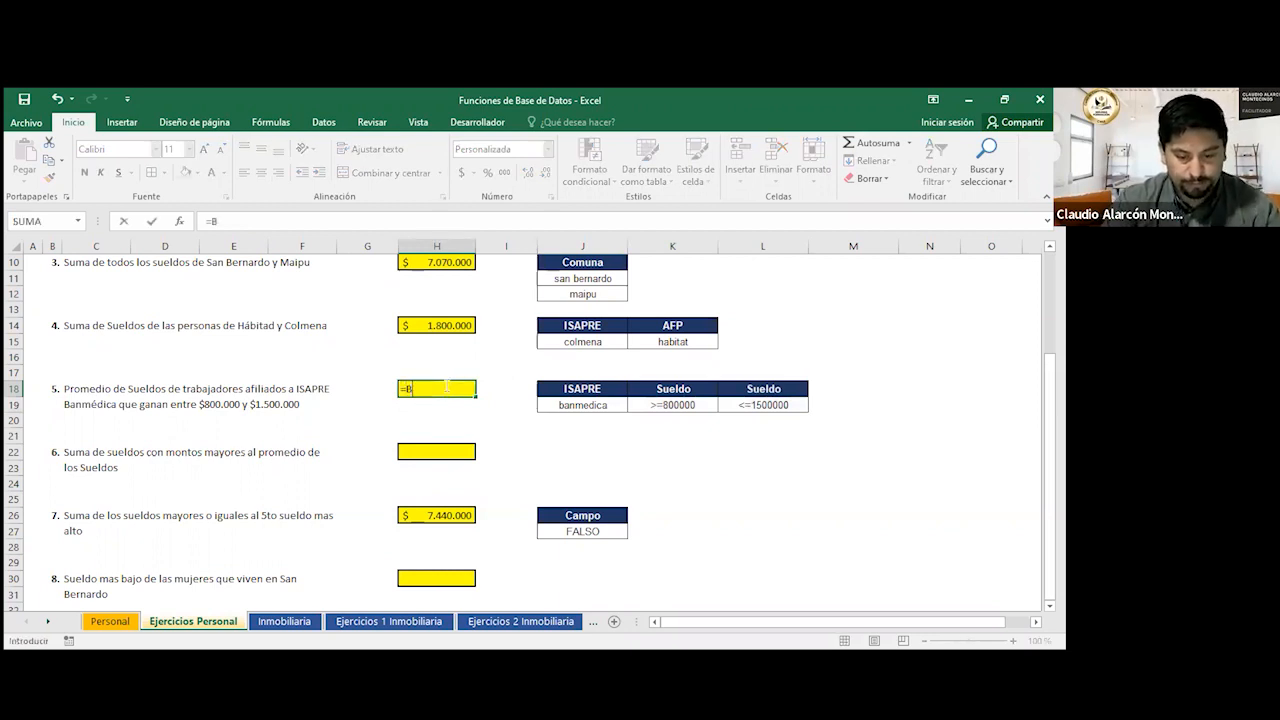
pyautogui.write('DPR')
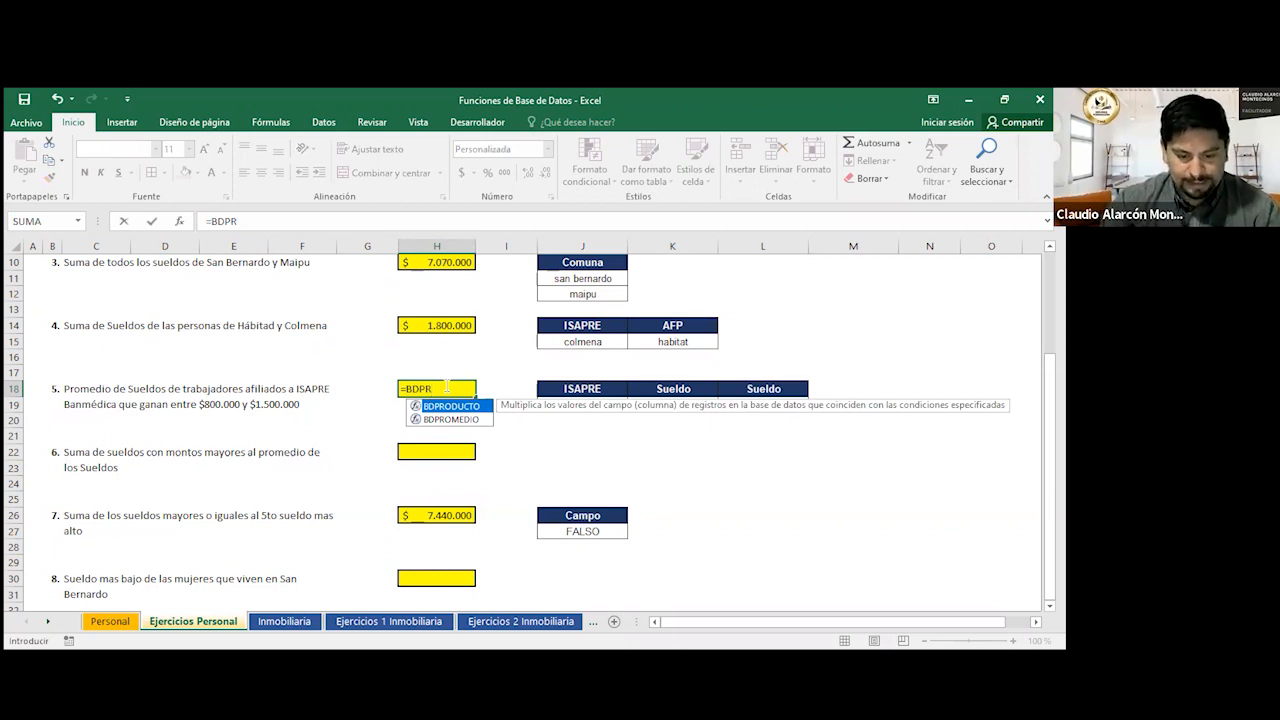
pyautogui.press('Down')
pyautogui.press('Tab')
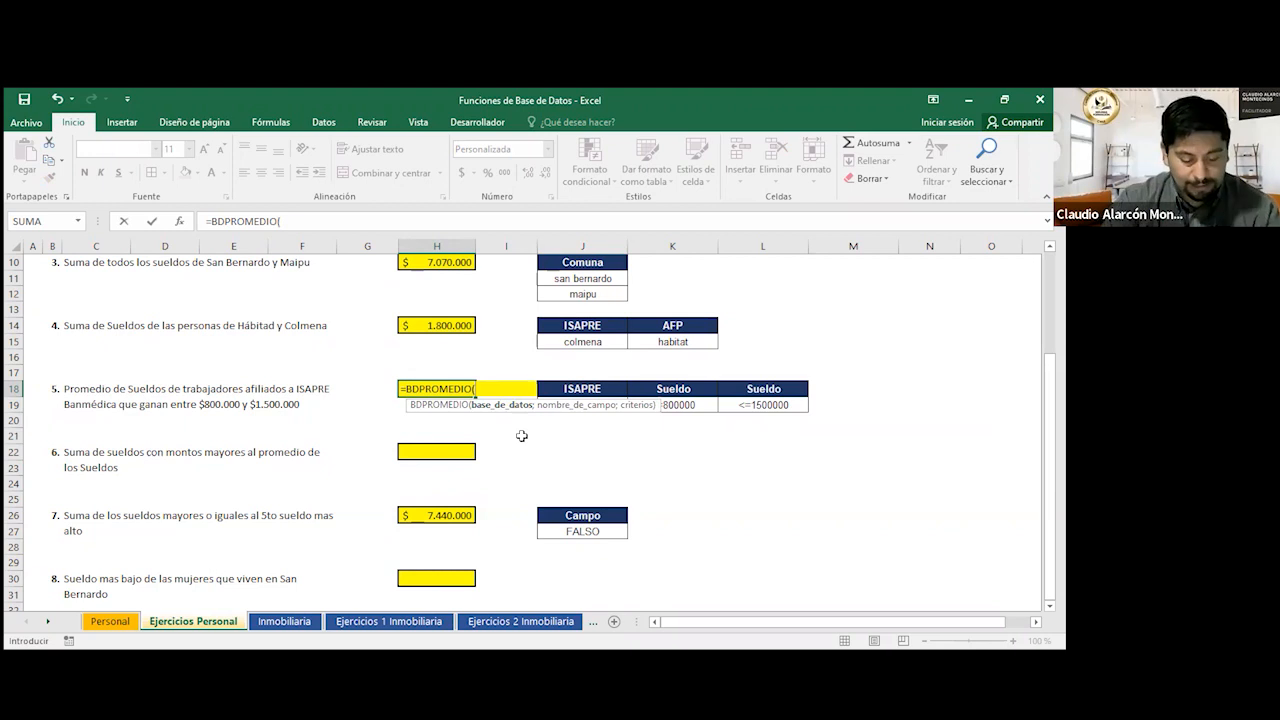
pyautogui.write('PERS')
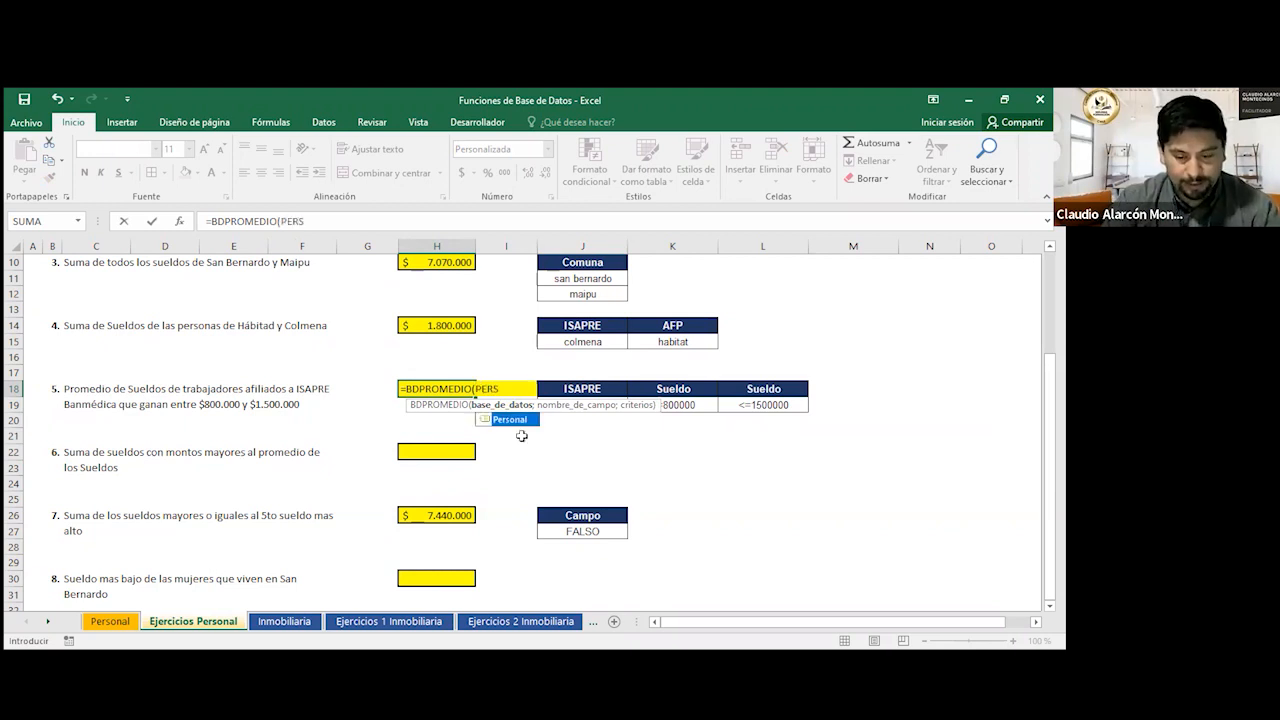
pyautogui.press('Tab')
pyautogui.write(';')
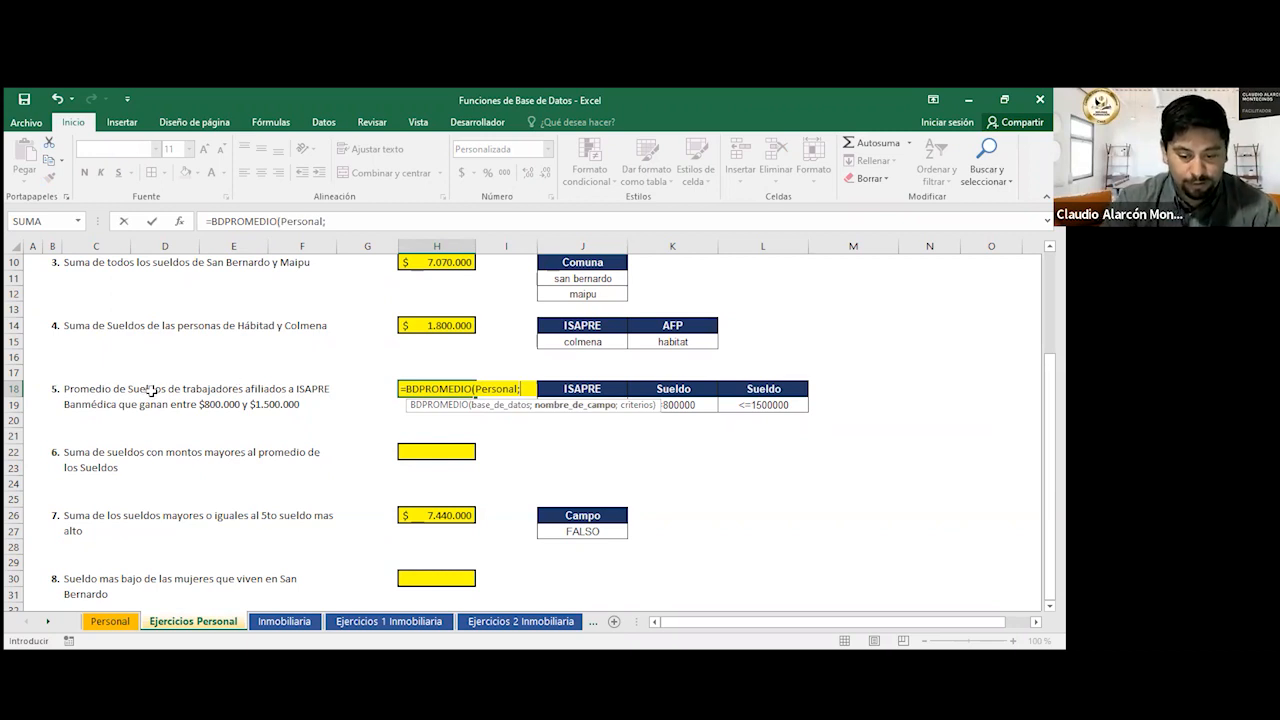
pyautogui.write('S')
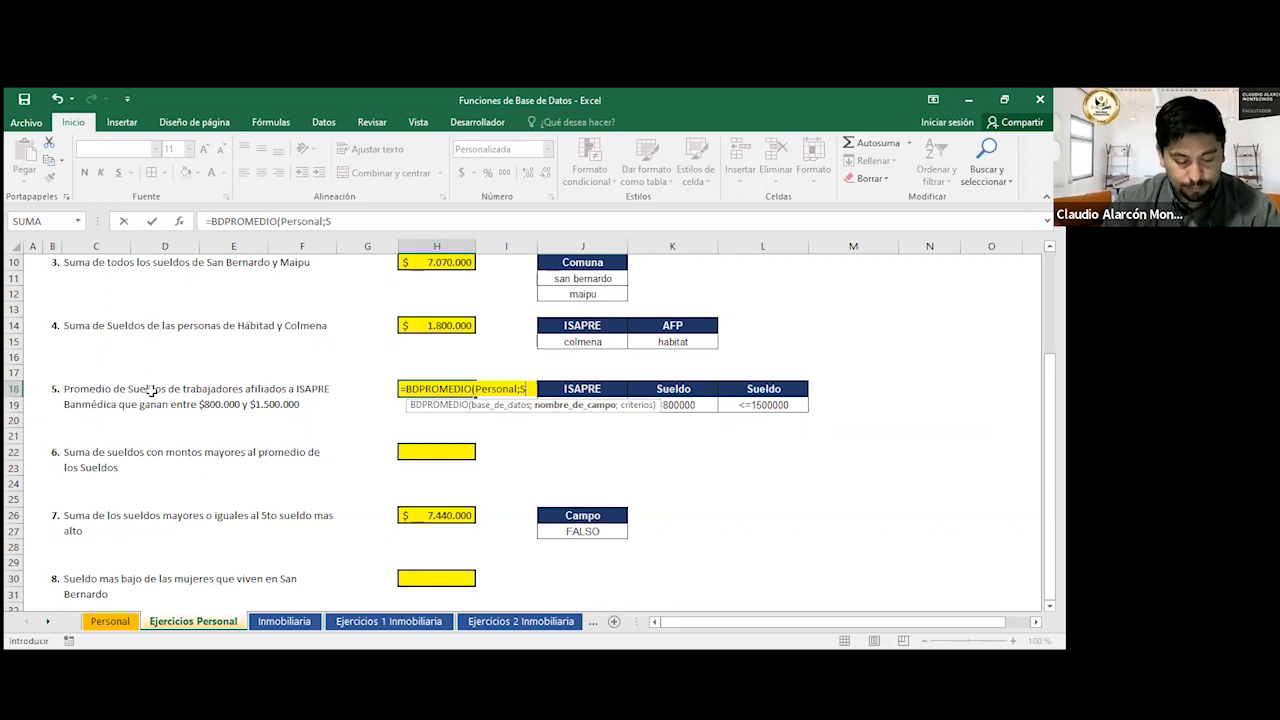
pyautogui.write('ueldo;')
pyautogui.click(750, 387)
pyautogui.moveTo(600, 394); pyautogui.dragTo(579, 416)
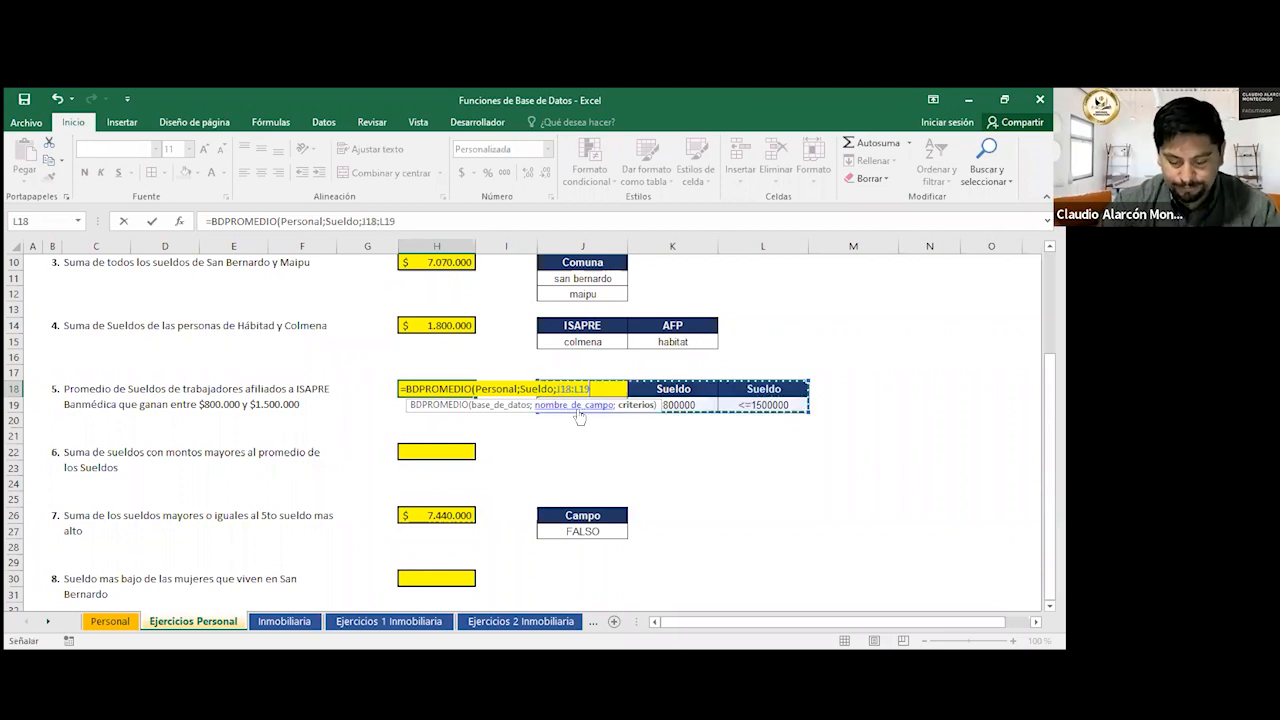
pyautogui.write(')')
pyautogui.press('Return')
pyautogui.click(466, 390)
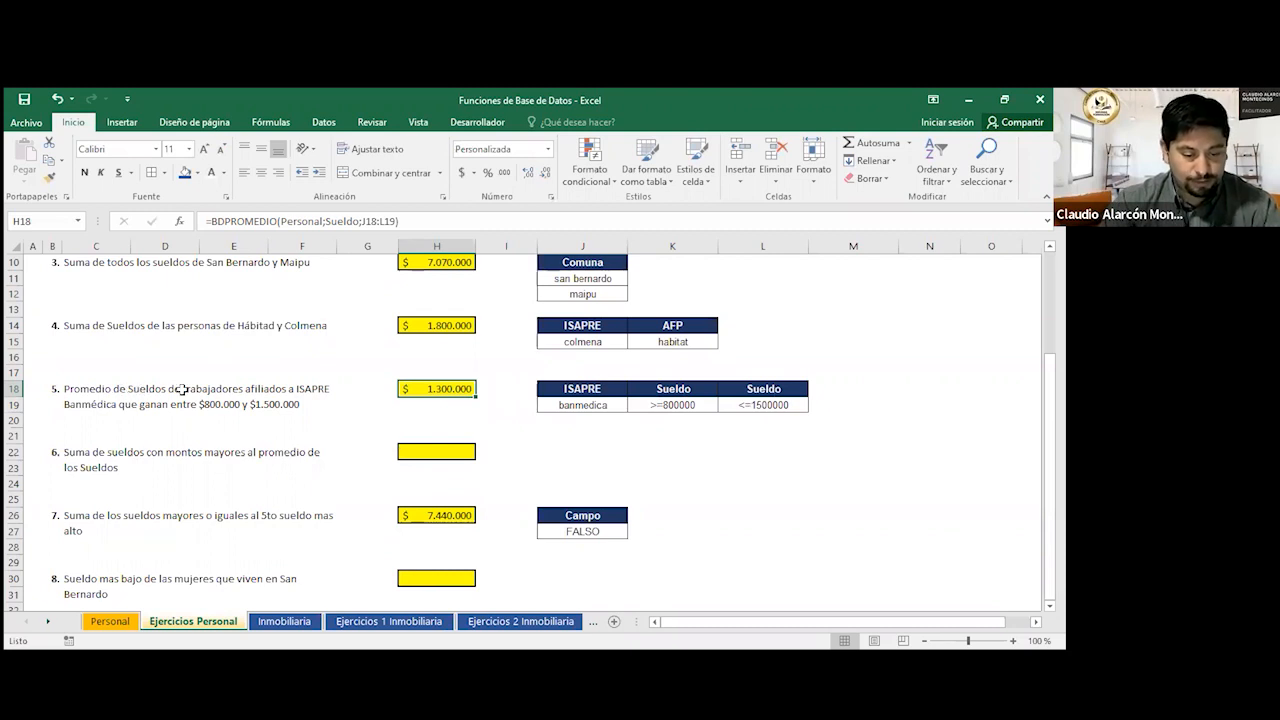
# Read the statements of exercises 5 and 6, and examine the Sueldo values H3:H24 on the Personal sheet.
pyautogui.click(137, 403)
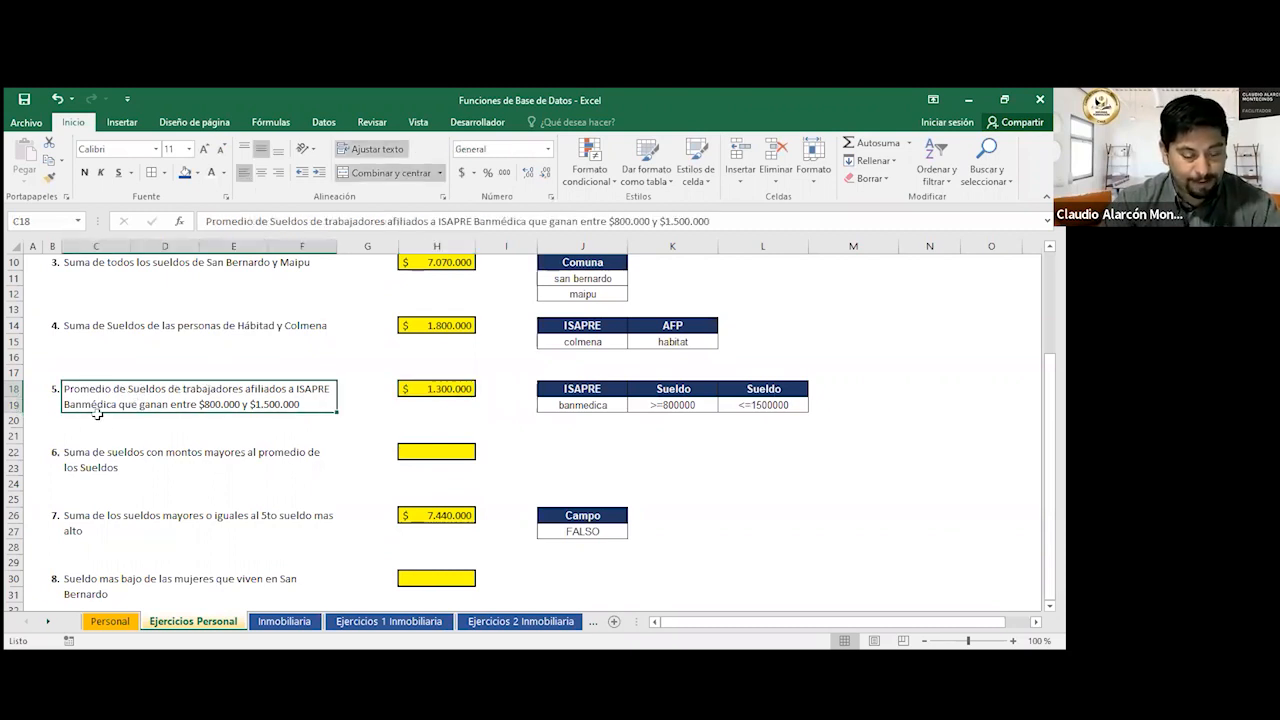
pyautogui.click(368, 420)
pyautogui.click(176, 461)
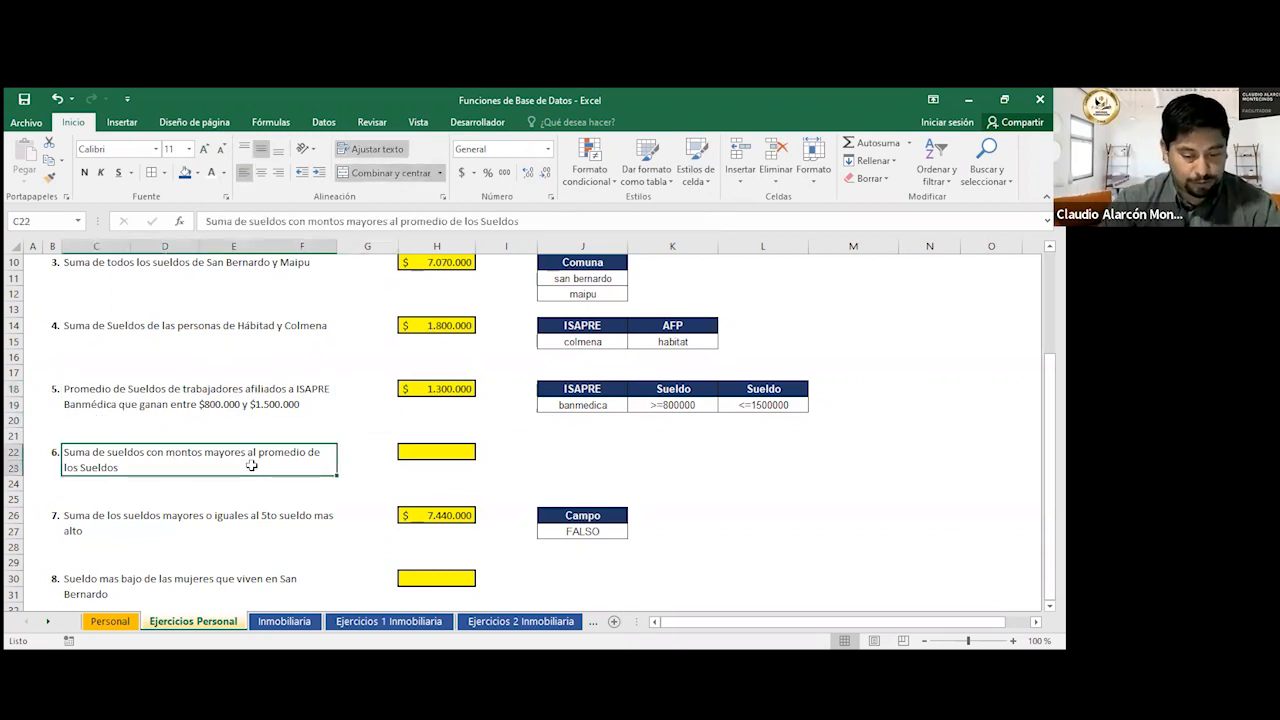
pyautogui.click(112, 621)
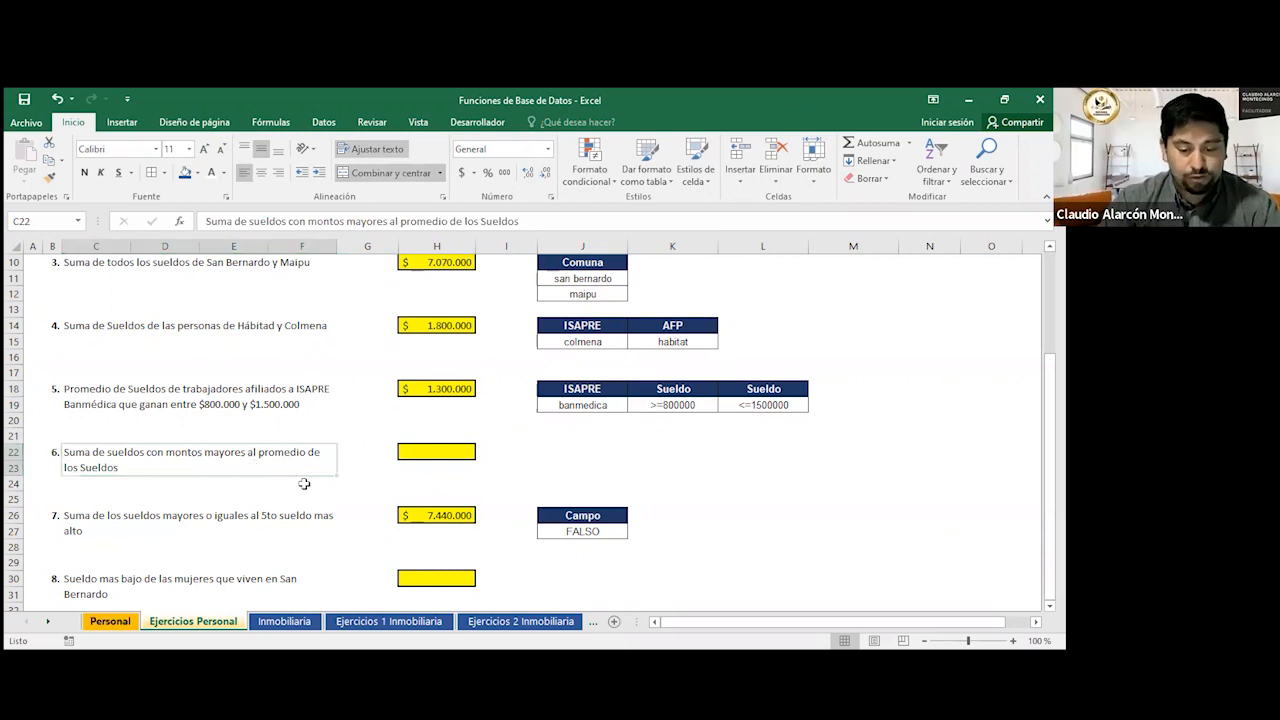
pyautogui.moveTo(575, 325); pyautogui.dragTo(581, 452)
pyautogui.moveTo(570, 330); pyautogui.dragTo(578, 575)
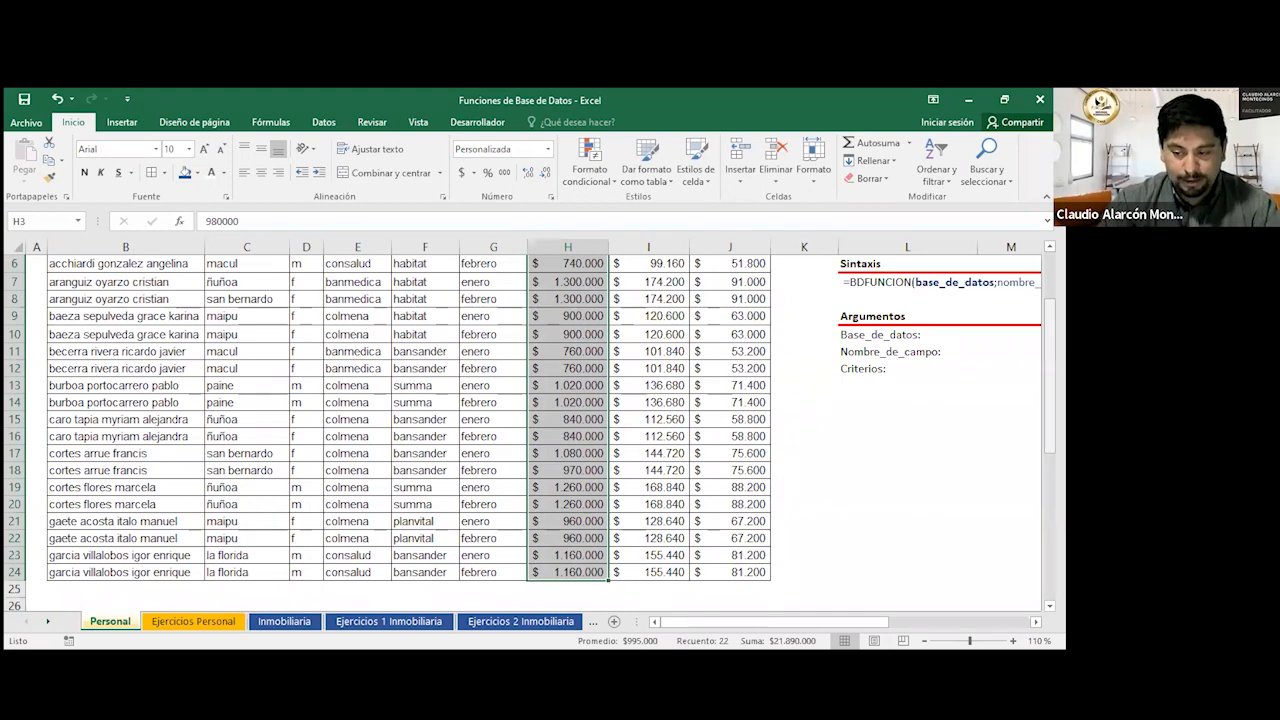
pyautogui.scroll(2, 580, 337)
pyautogui.click(576, 328)
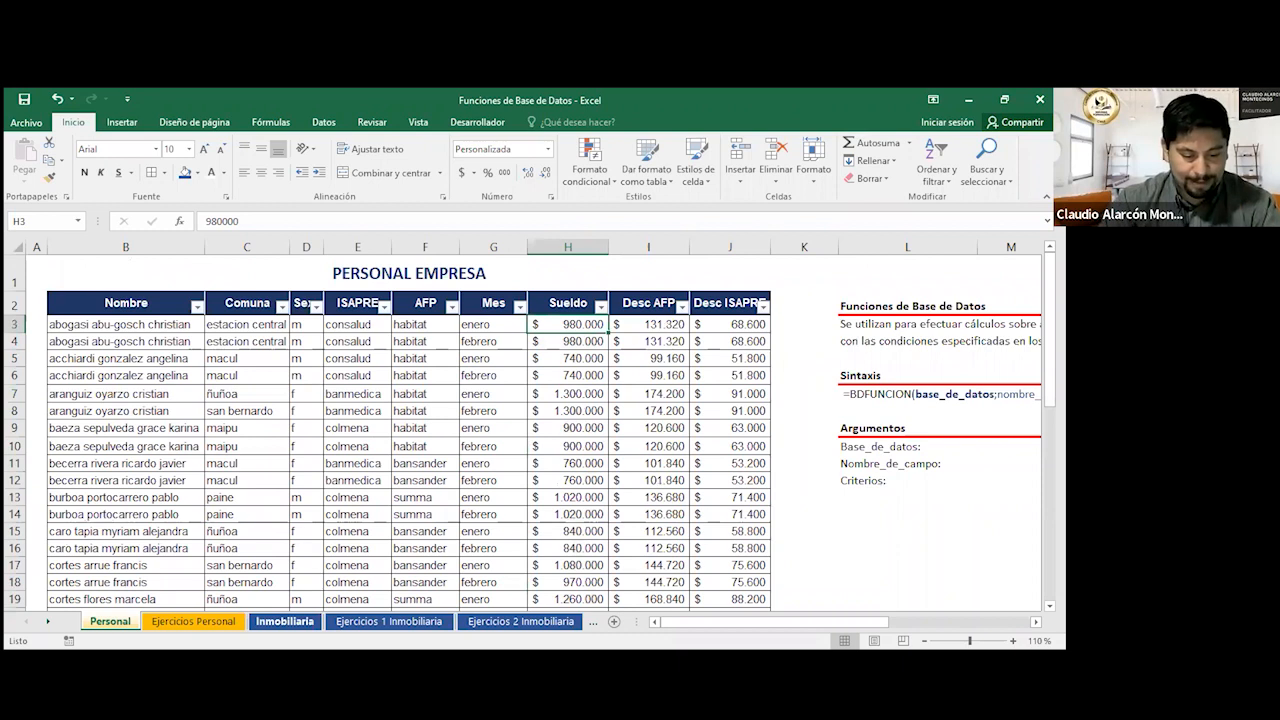
# Copy exercise 7's Campo criteria table J26:J27 on Ejercicios Personal to J22 for exercise 6, and clear the pasted formula in J23.
pyautogui.click(193, 621)
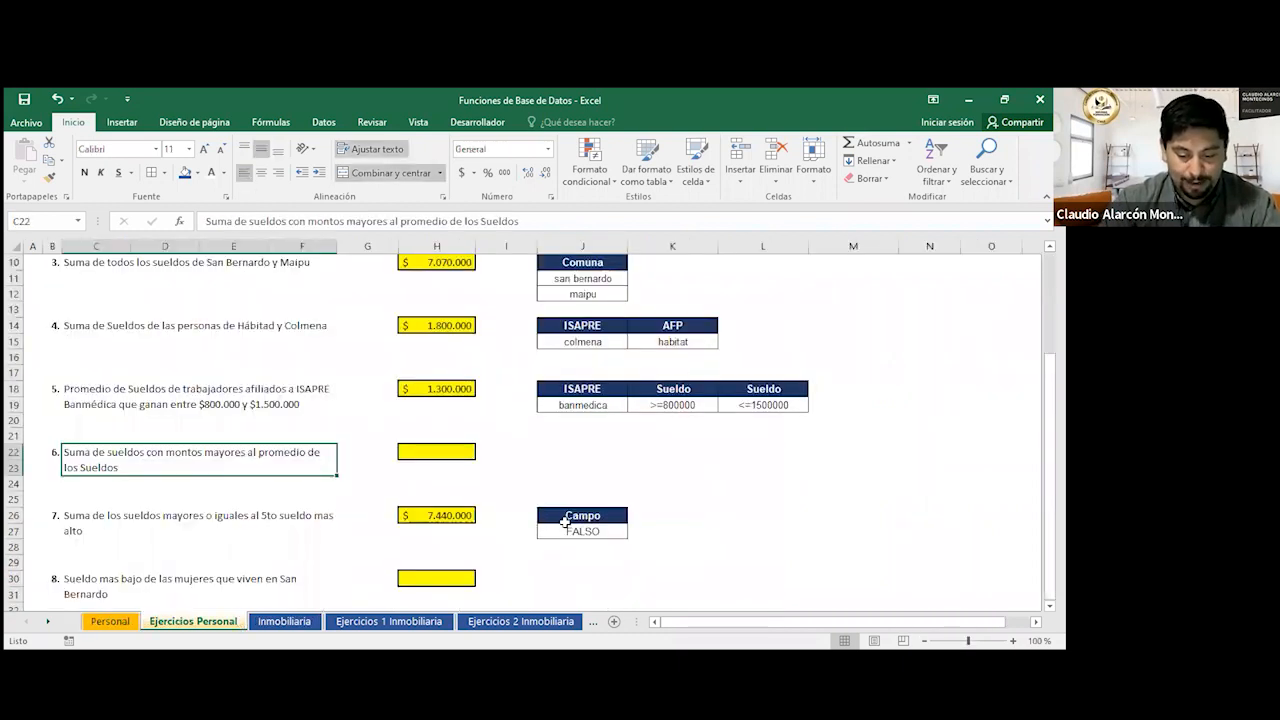
pyautogui.moveTo(562, 516); pyautogui.dragTo(572, 530)
pyautogui.hotkey('ctrl', 'c')
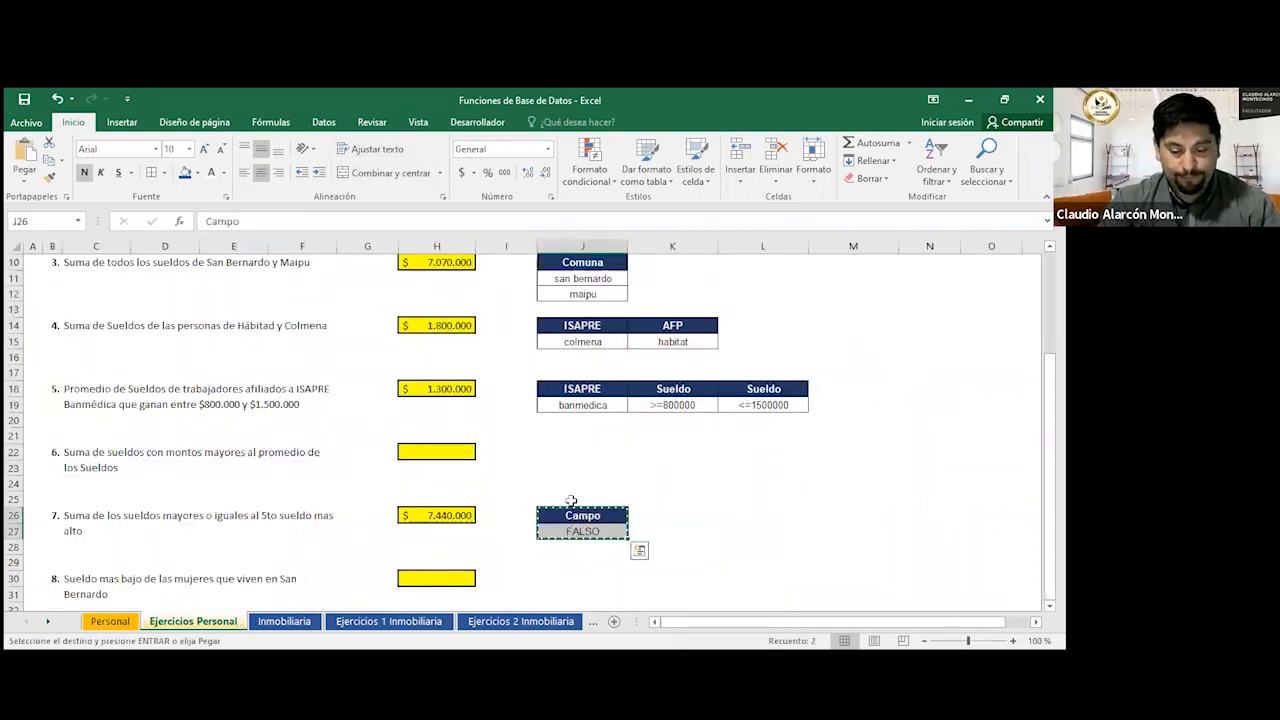
pyautogui.click(577, 453)
pyautogui.hotkey('ctrl', 'v')
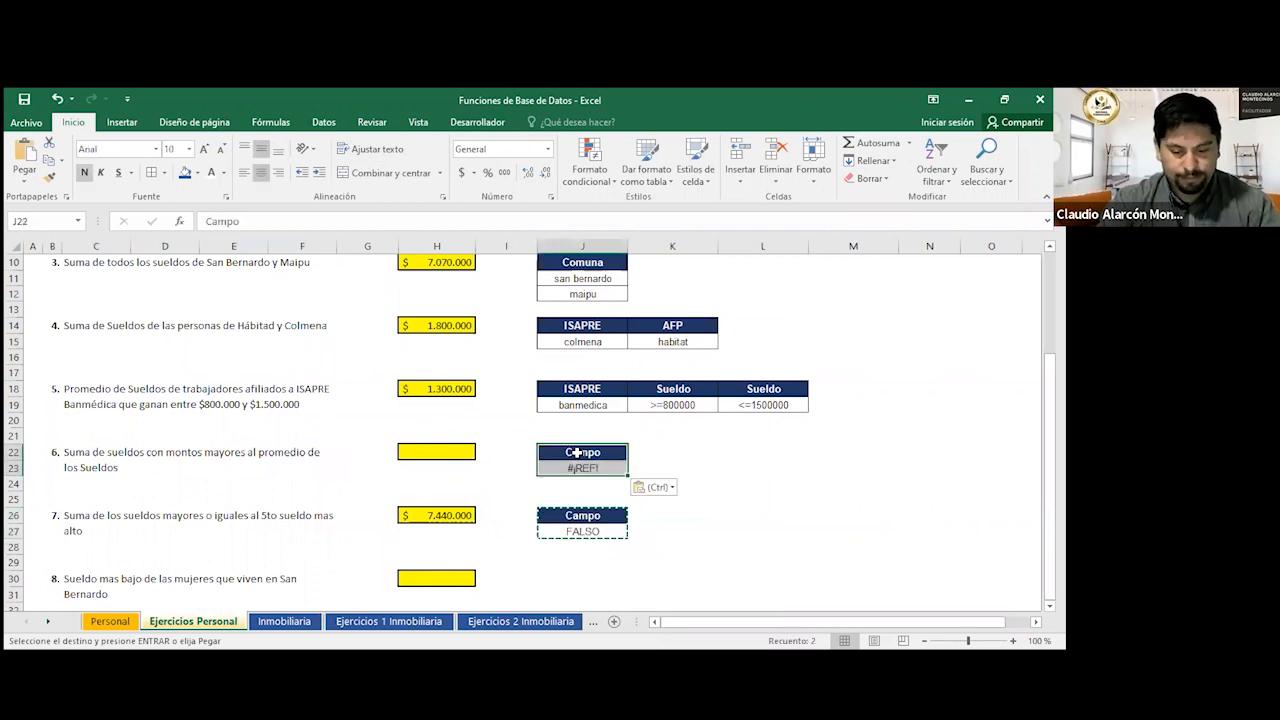
pyautogui.press('Escape')
pyautogui.click(583, 469)
pyautogui.press('Delete')
# Enter the exercise 6 criterion =Personal!H3>PROMEDIO(Personal!$H$3:$H$24) in J23 under Campo.
pyautogui.write('=')
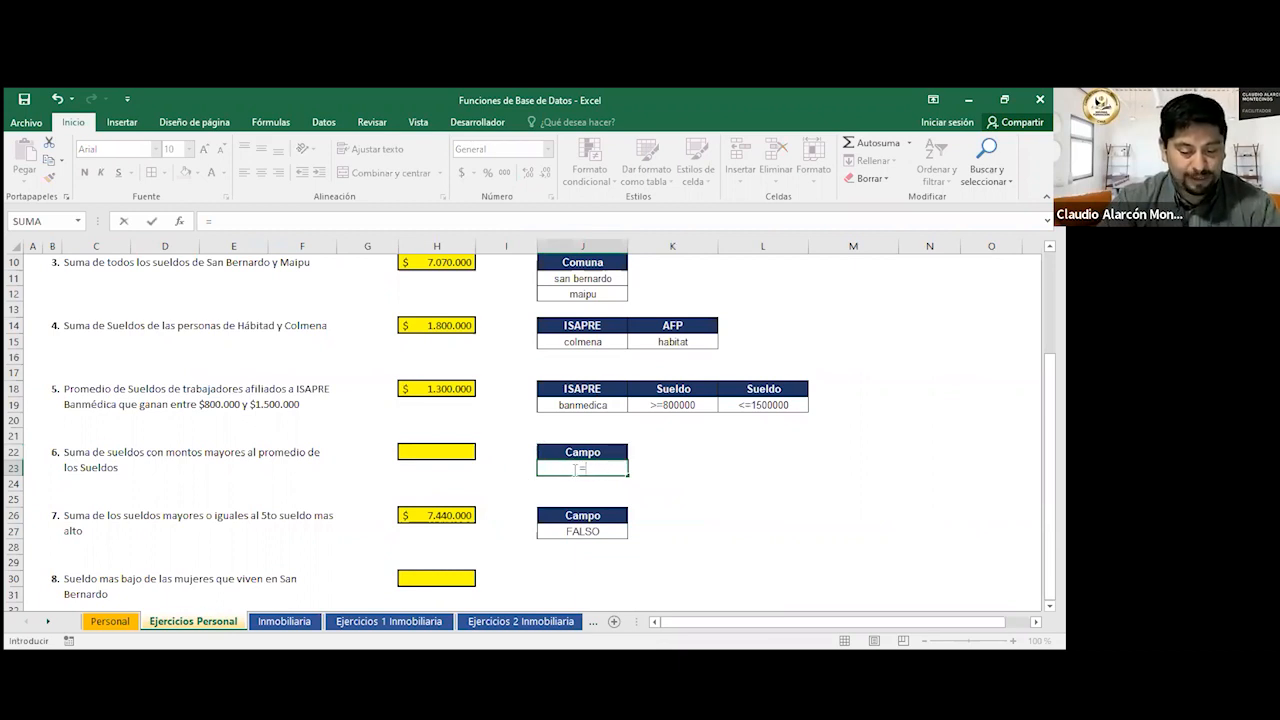
pyautogui.click(110, 621)
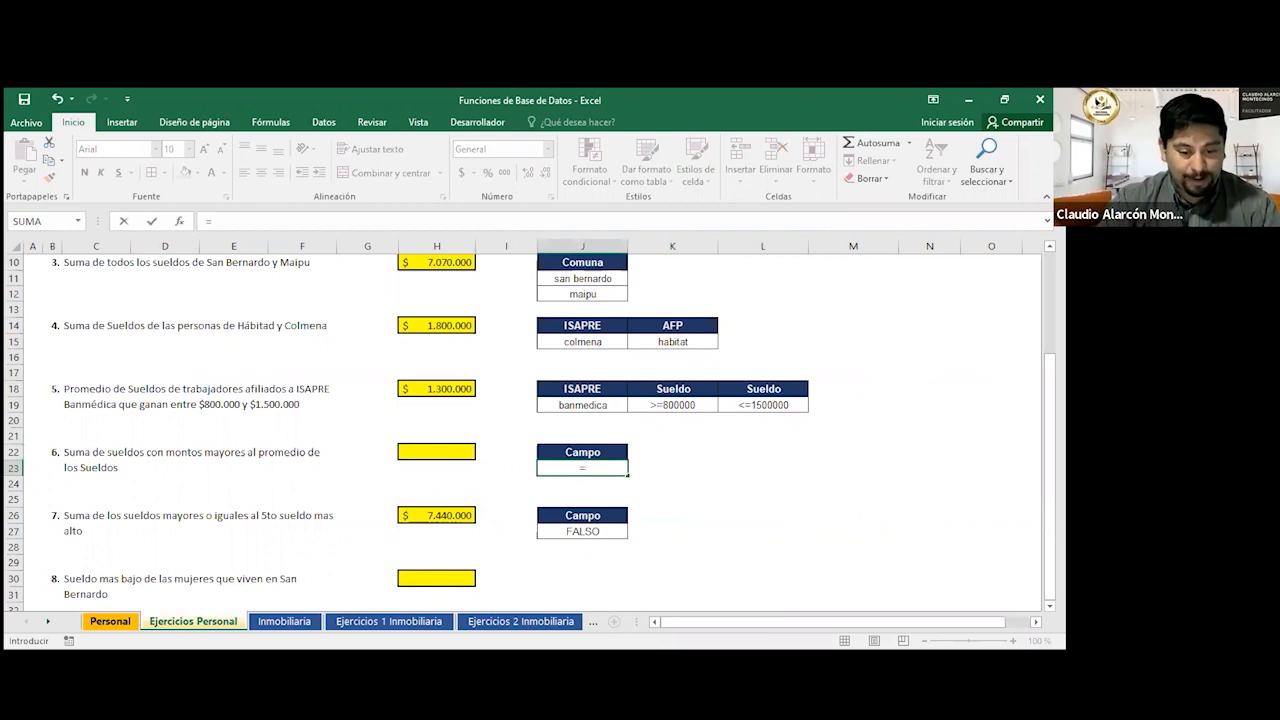
pyautogui.click(565, 323)
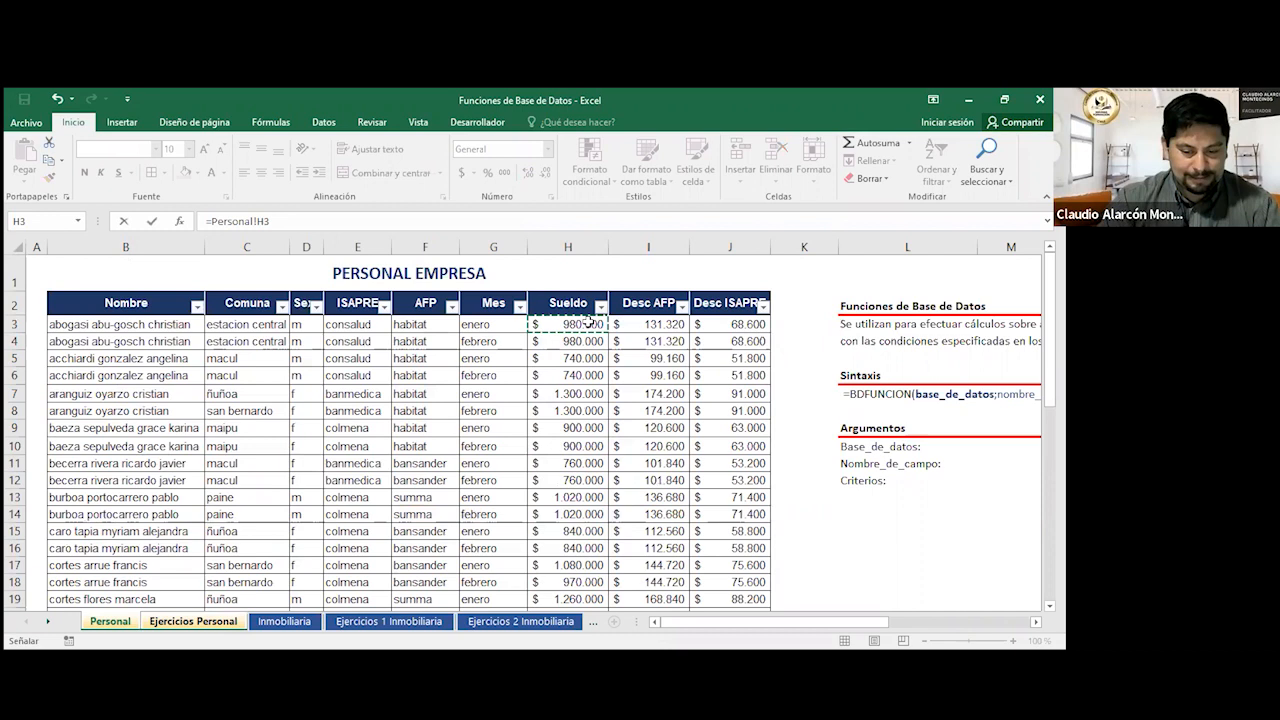
pyautogui.write('>')
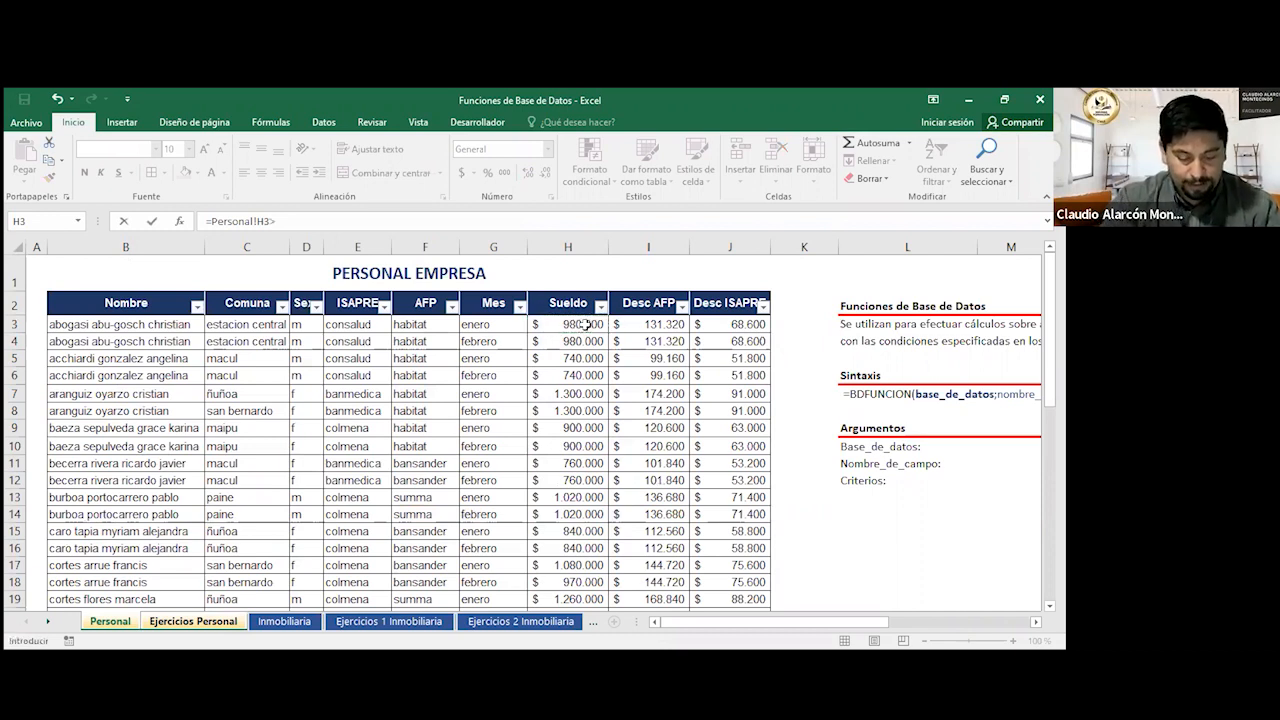
pyautogui.write('PROMEDIO(')
pyautogui.click(584, 324)
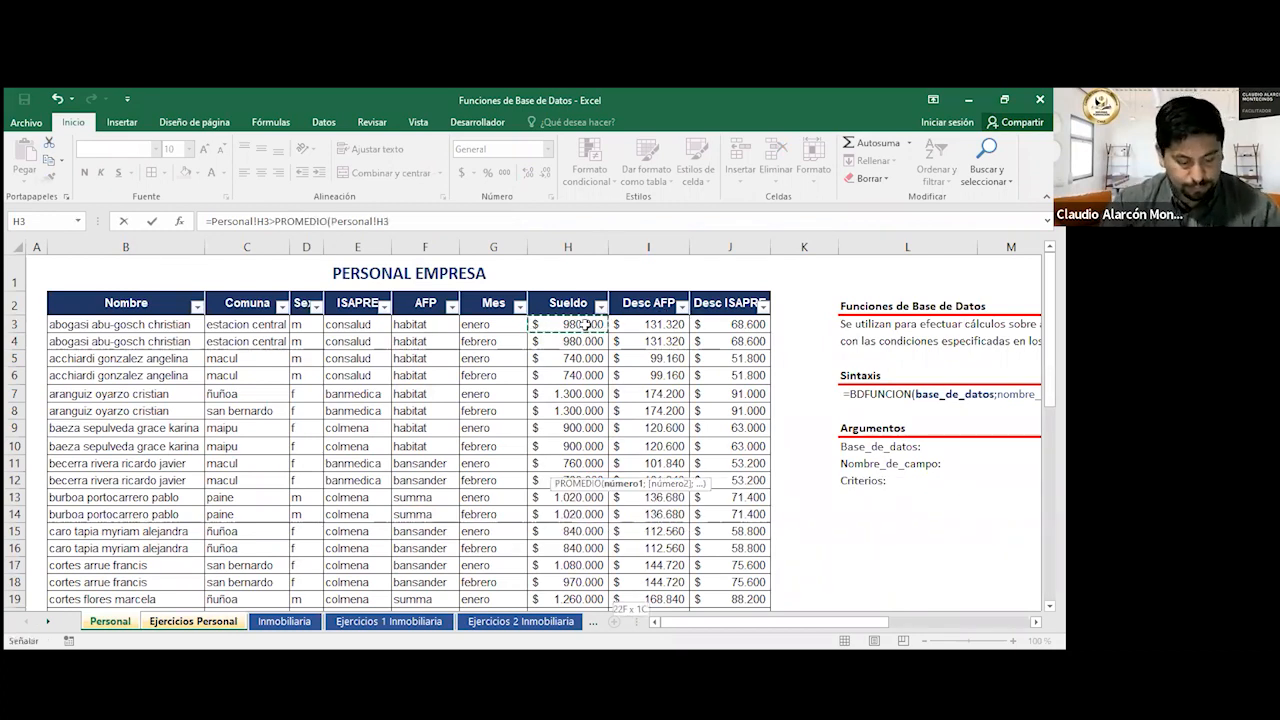
pyautogui.hotkey('ctrl', 'shift', 'Down')
pyautogui.press('F4')
pyautogui.write(')')
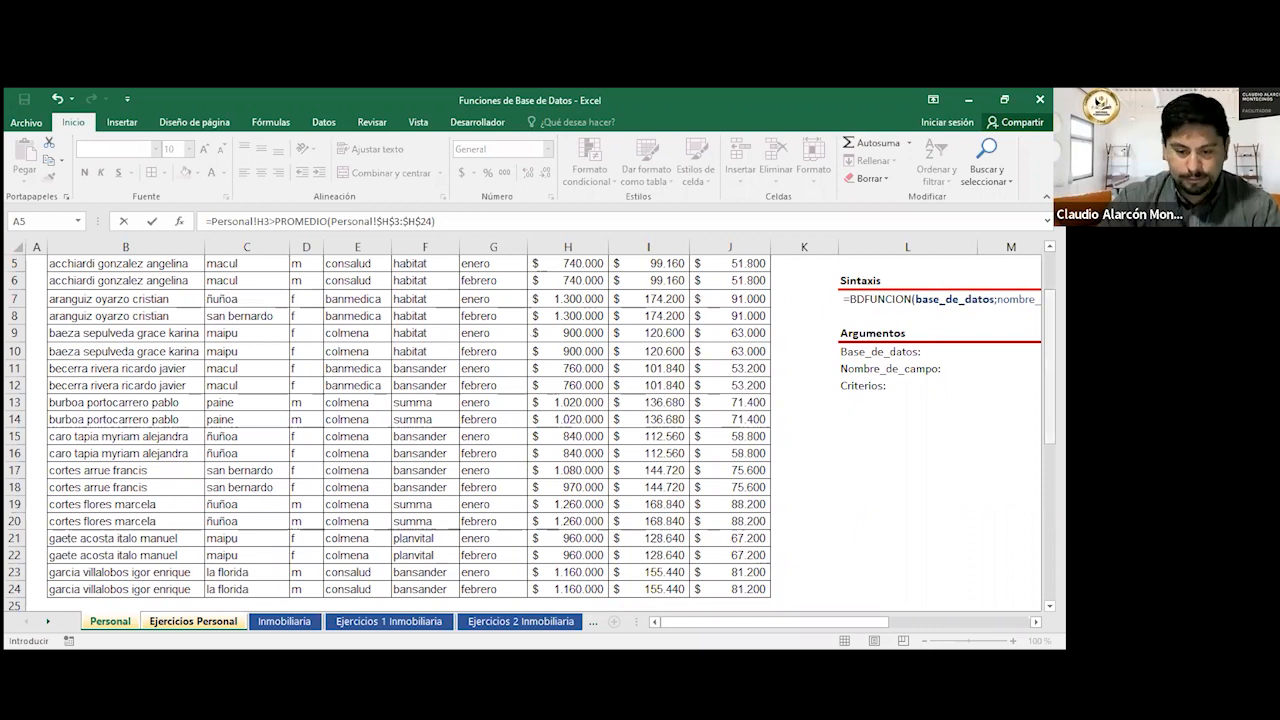
pyautogui.scroll(2, 326, 229)
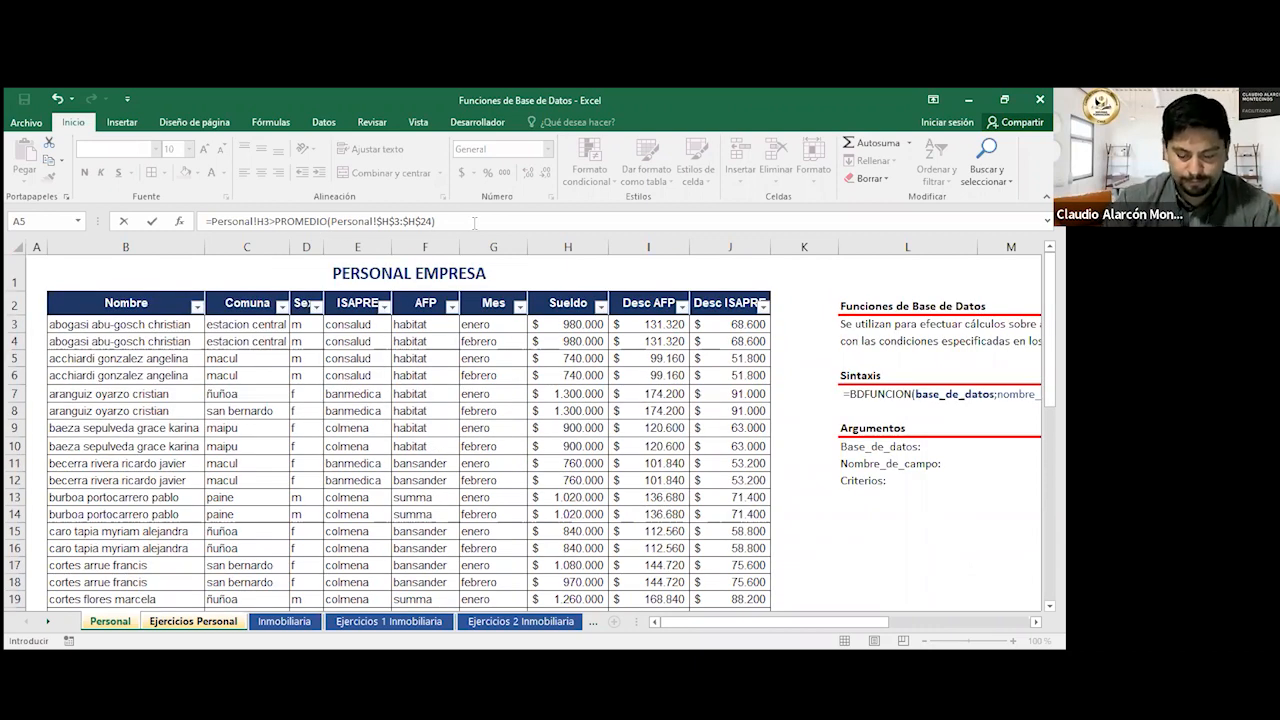
pyautogui.press('Return')
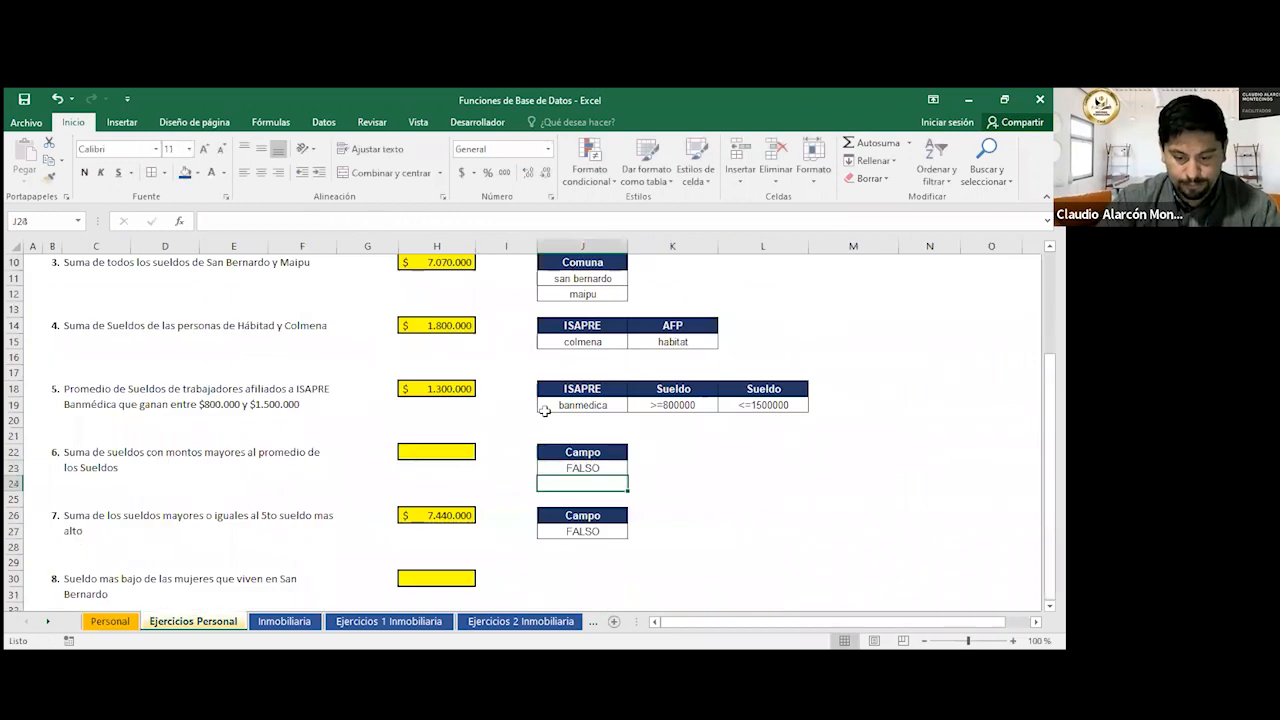
# Review how the J23 criterion compares each Sueldo value of the Personal sheet with the average, starting from H3 and H4.
pyautogui.click(584, 466)
pyautogui.click(453, 454)
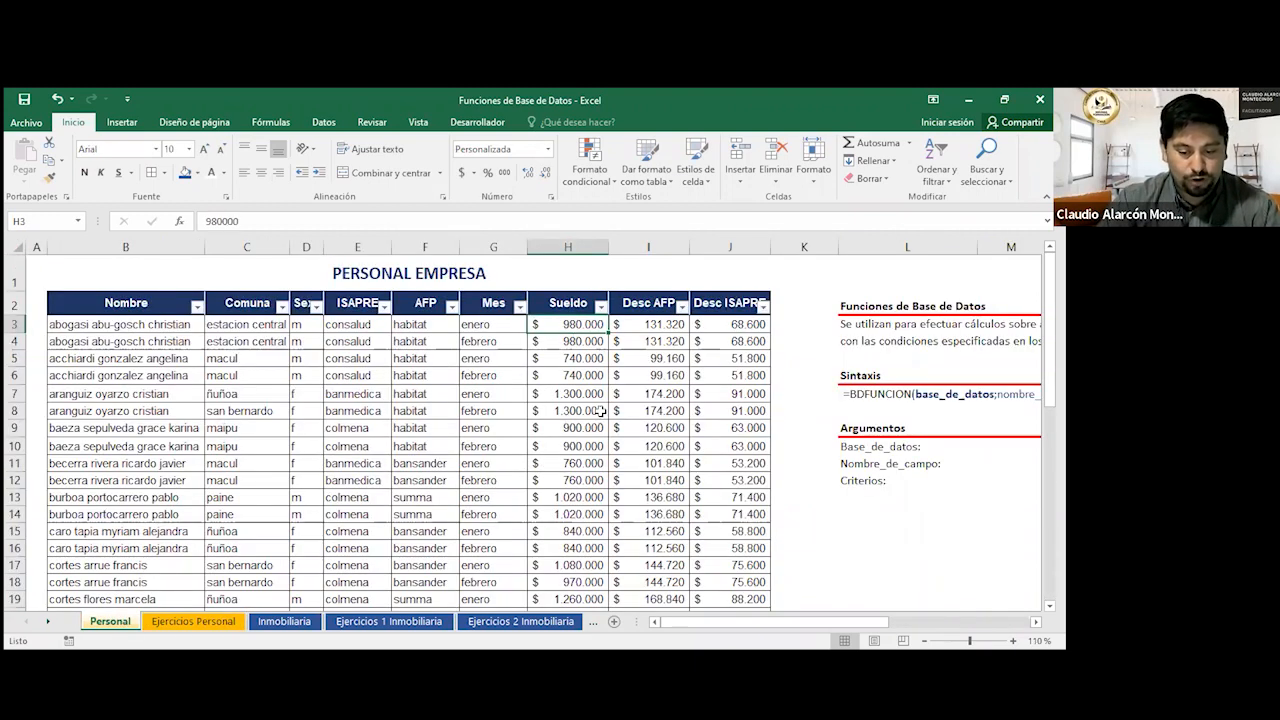
pyautogui.moveTo(125, 303); pyautogui.dragTo(730, 514)
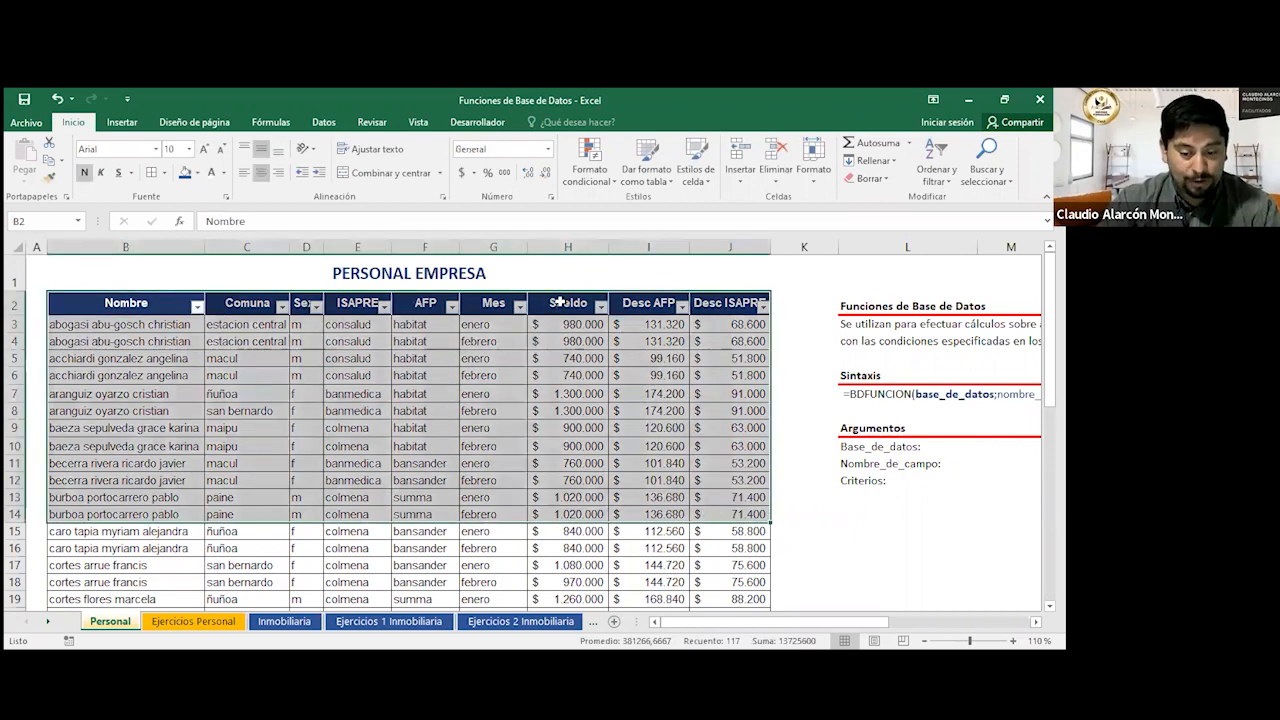
pyautogui.click(562, 302)
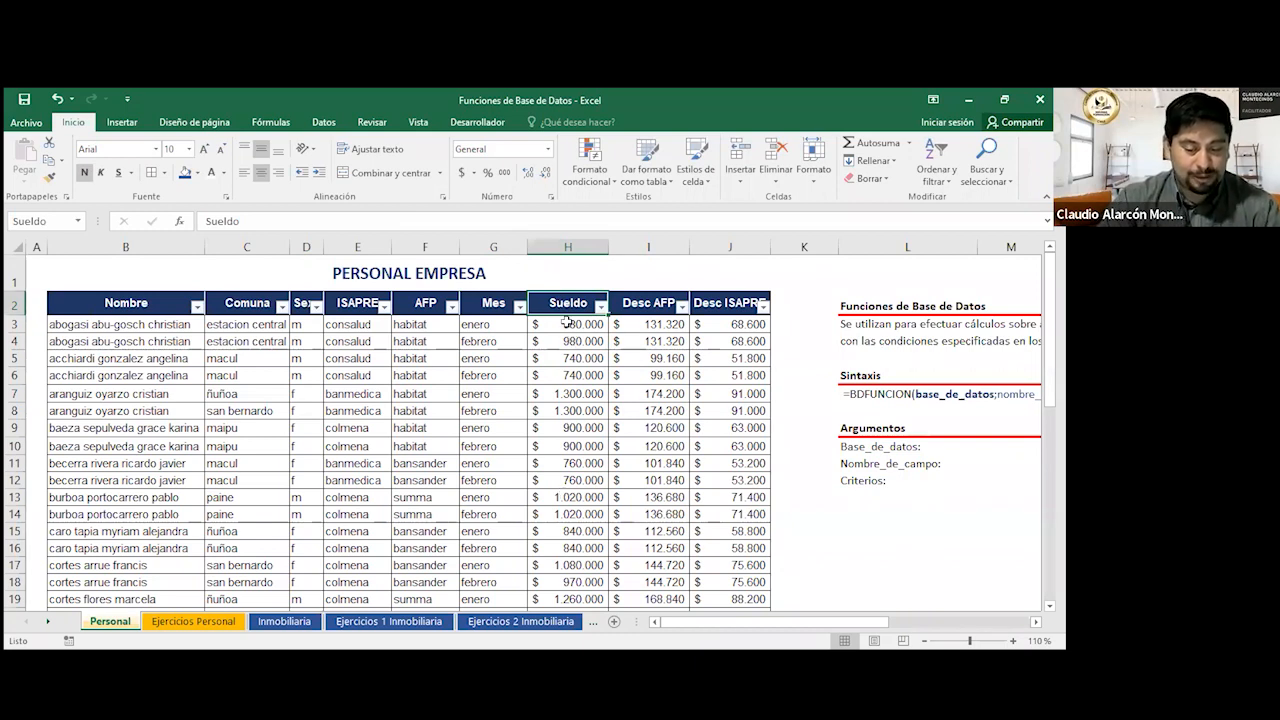
pyautogui.click(567, 322)
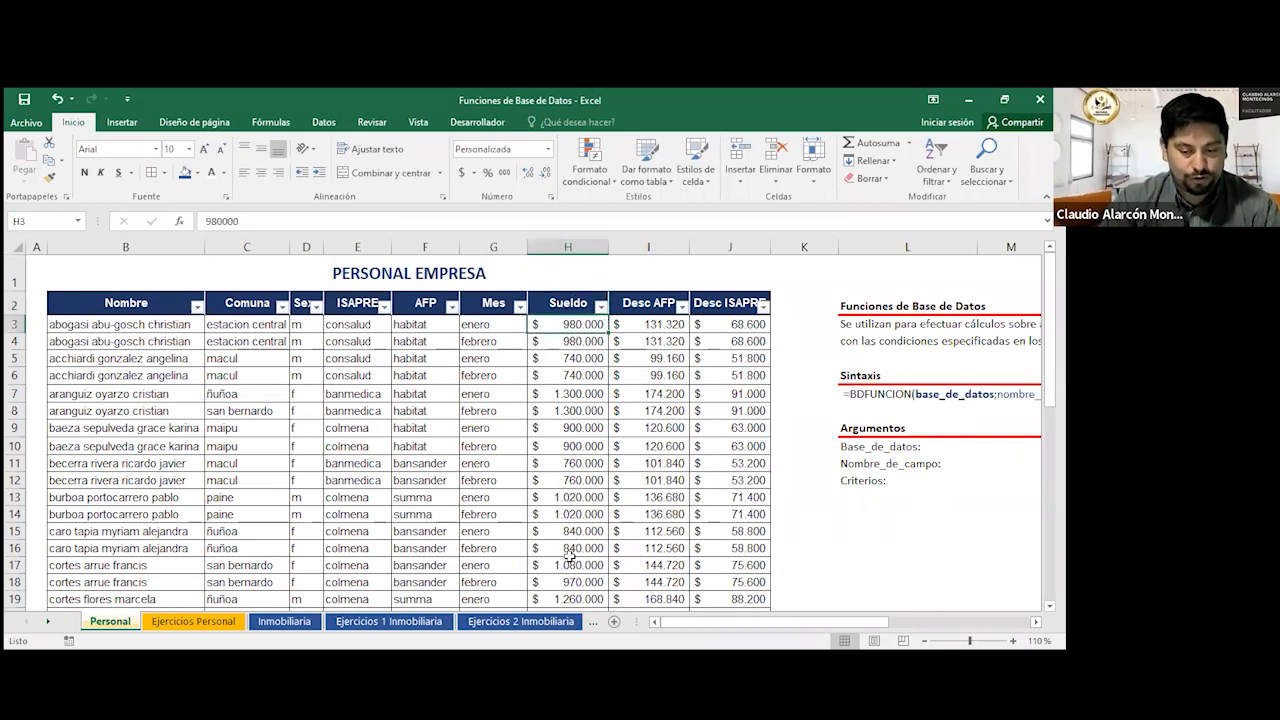
pyautogui.click(570, 340)
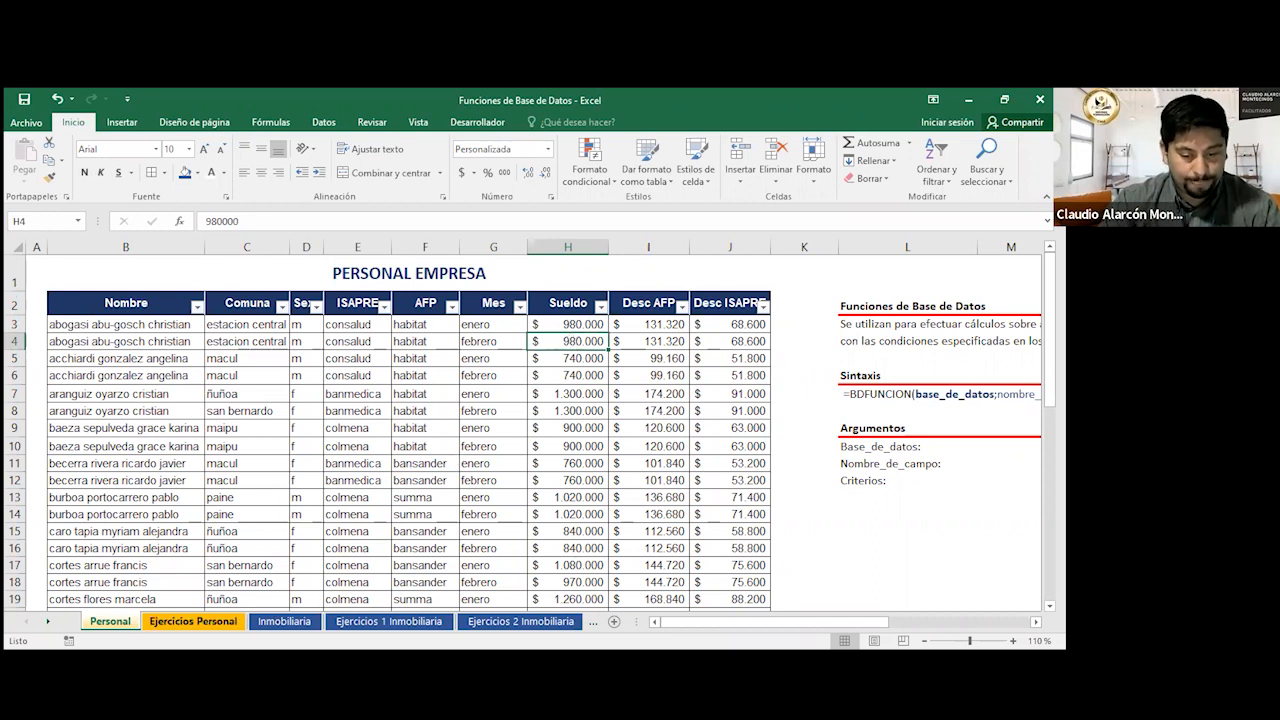
pyautogui.click(193, 621)
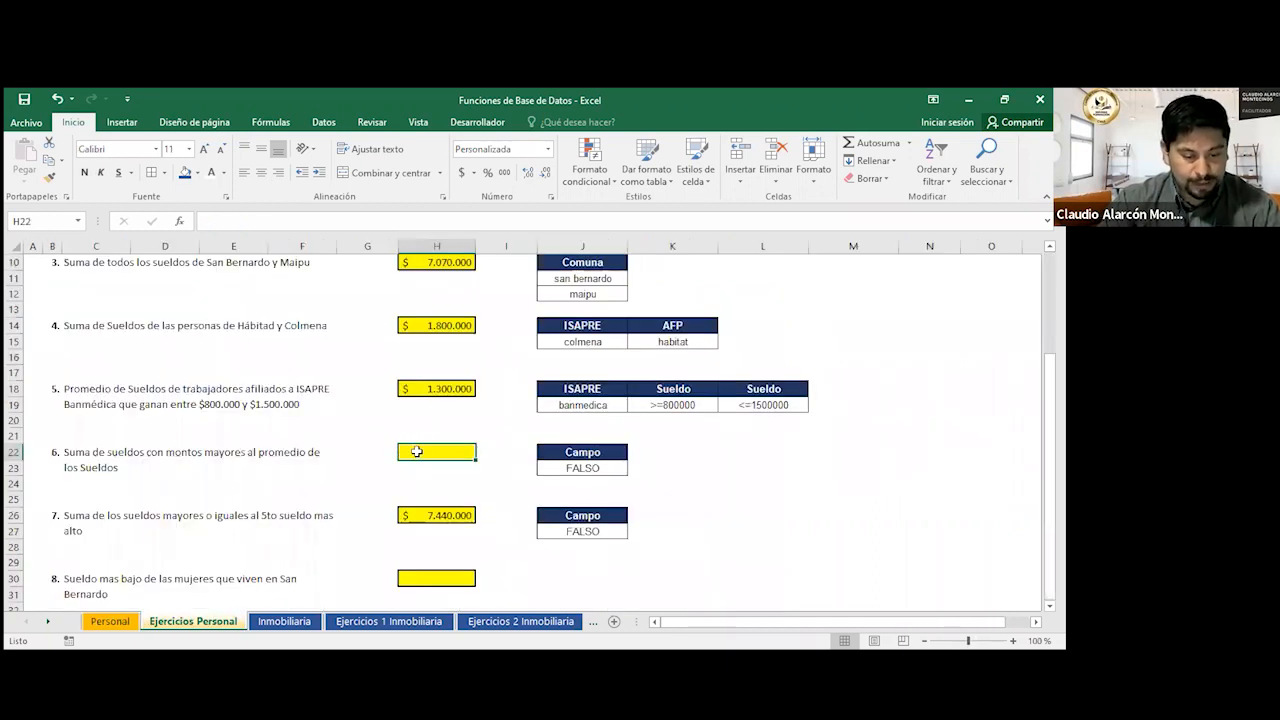
pyautogui.moveTo(562, 450); pyautogui.dragTo(567, 468)
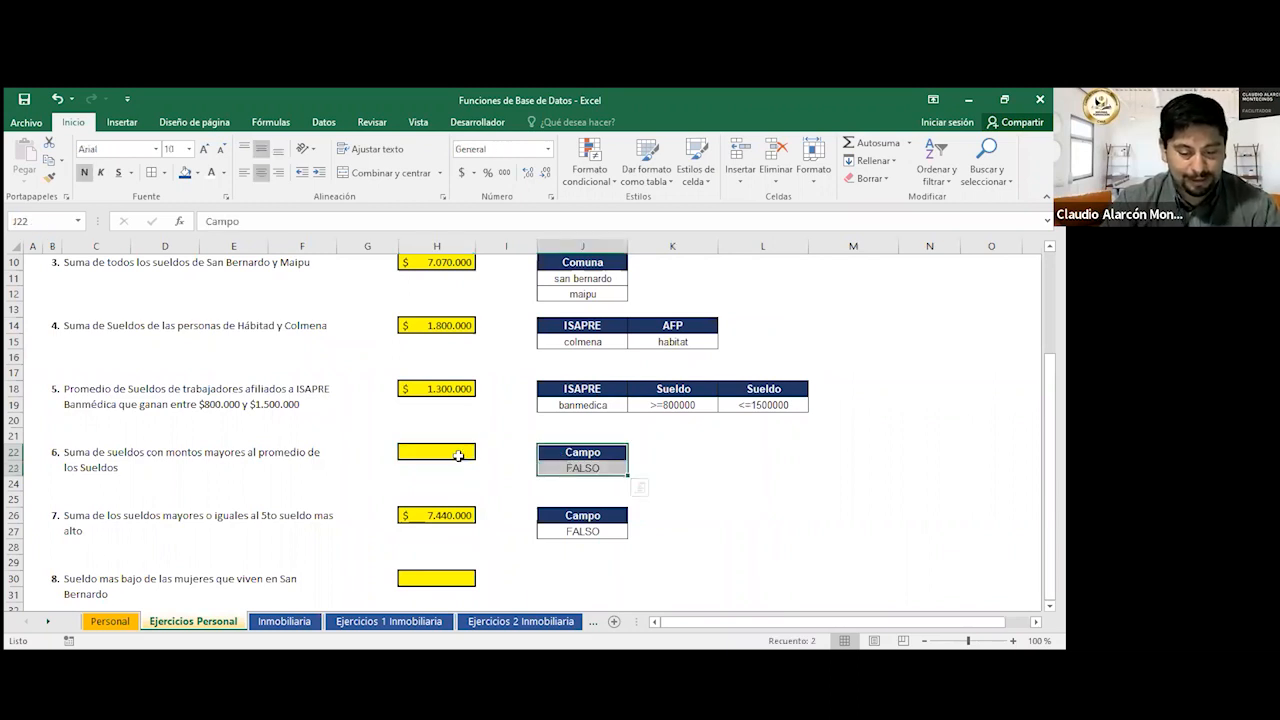
# Answer exercise 6 in H22 with the formula =BDSUMA(Personal;Sueldo;J22:J23).
pyautogui.click(458, 456)
pyautogui.write('=')
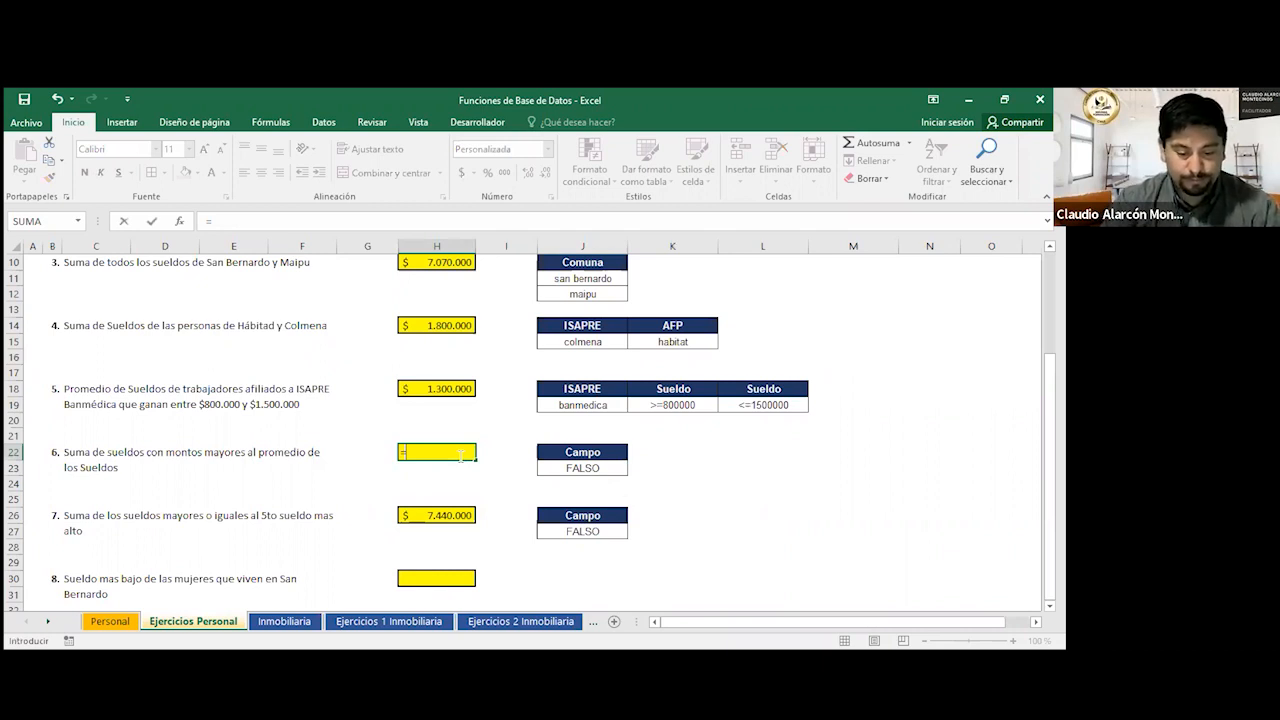
pyautogui.write('BDSUMA(')
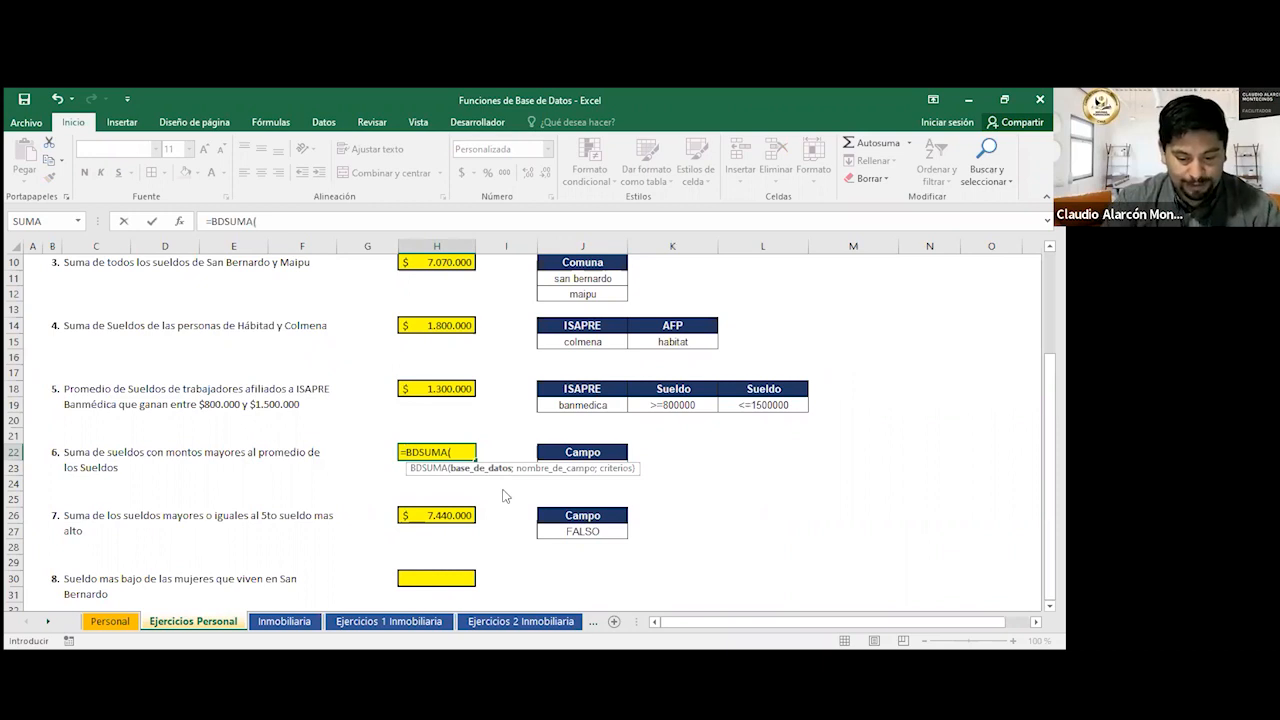
pyautogui.write('Personal')
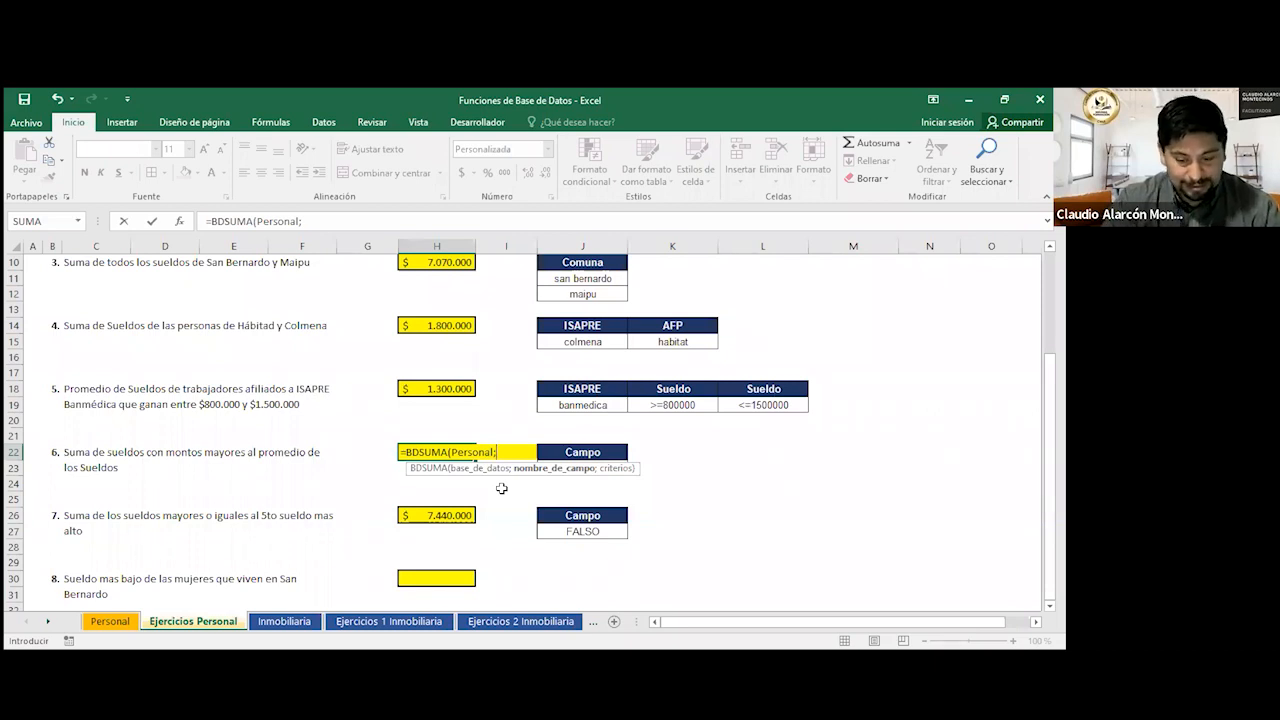
pyautogui.write(';Sueldo')
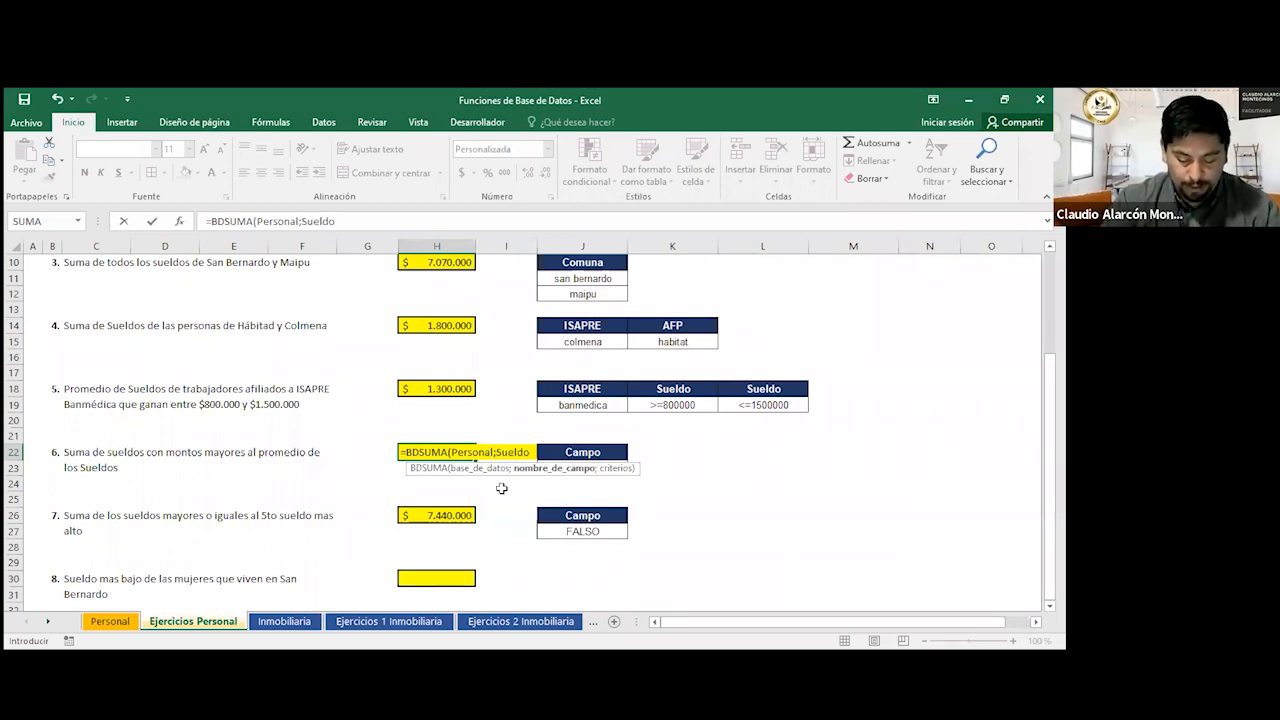
pyautogui.write(';')
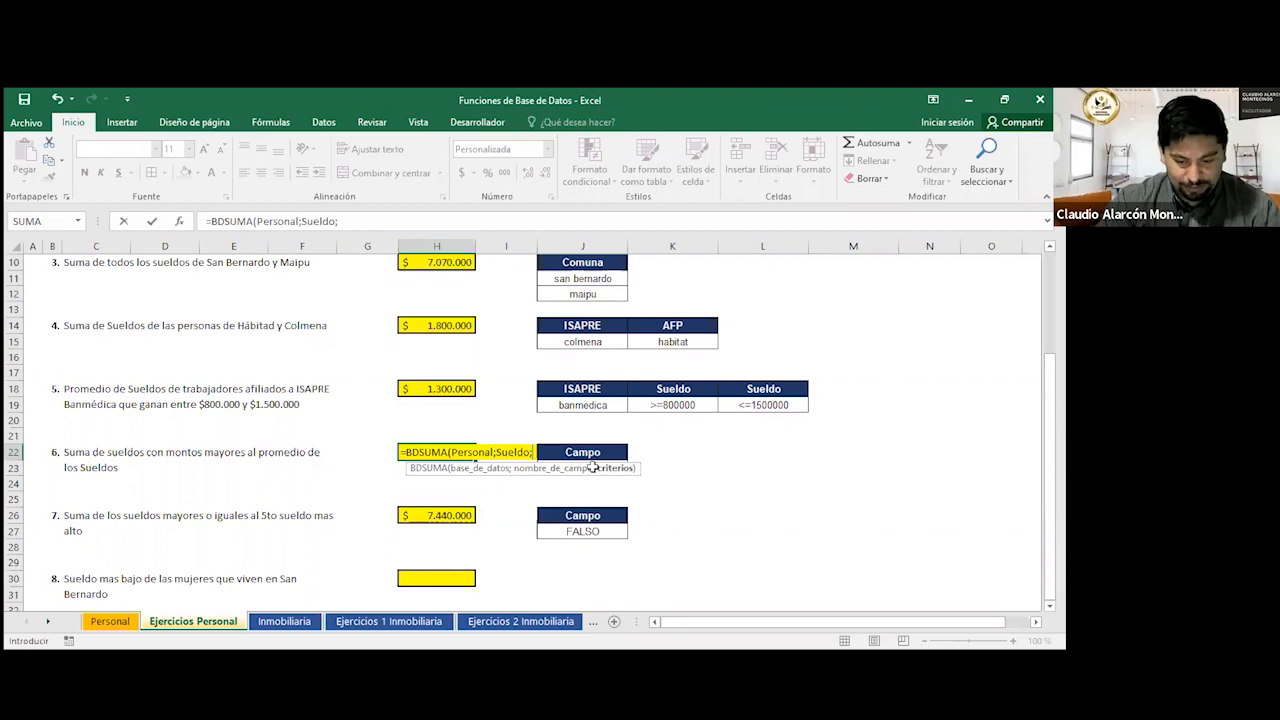
pyautogui.click(592, 456)
pyautogui.moveTo(594, 469); pyautogui.dragTo(594, 472)
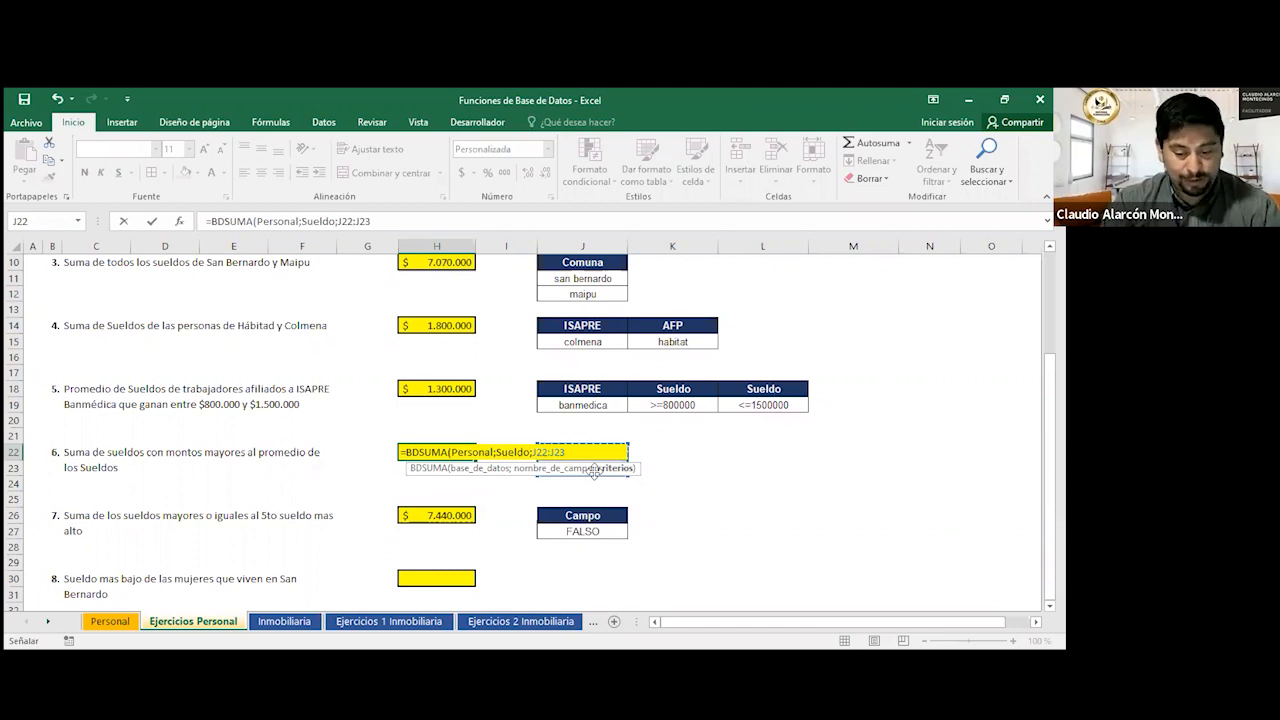
pyautogui.press('Return')
pyautogui.click(766, 482)
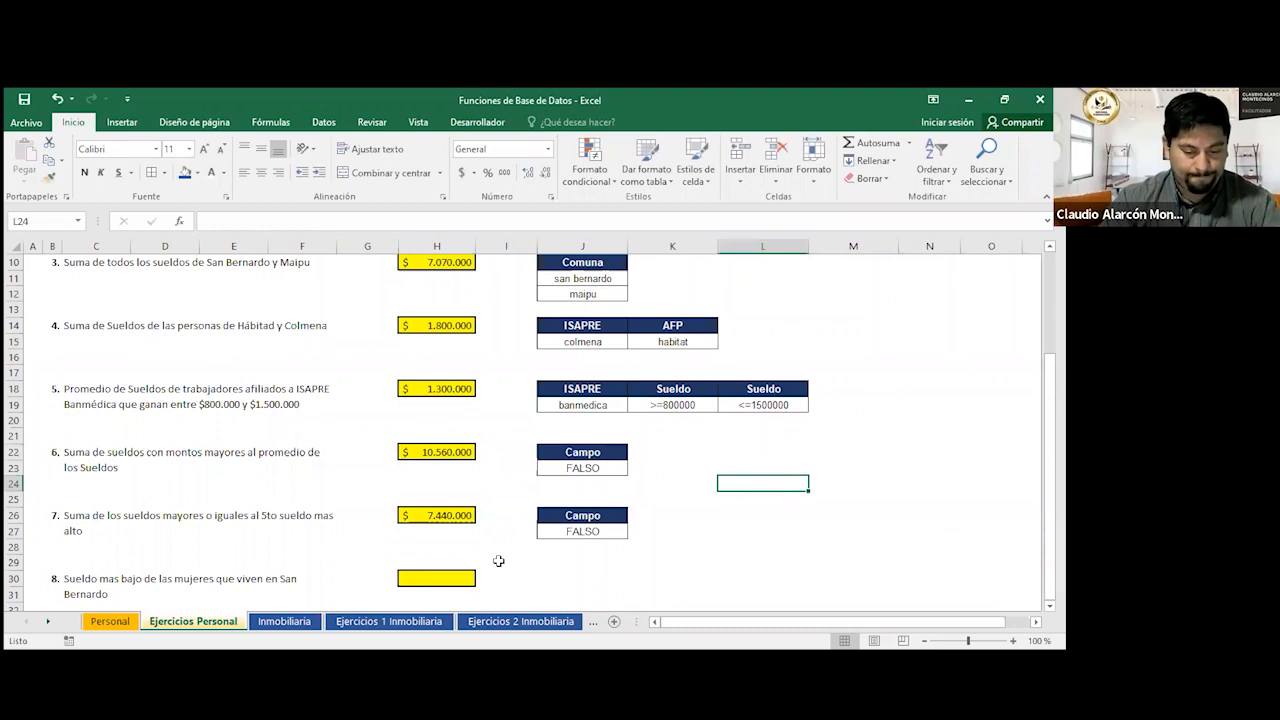
# Copy exercise 2's Comuna and Sexo criteria table J6:K7 to J30 for exercise 8.
pyautogui.click(562, 579)
pyautogui.click(107, 591)
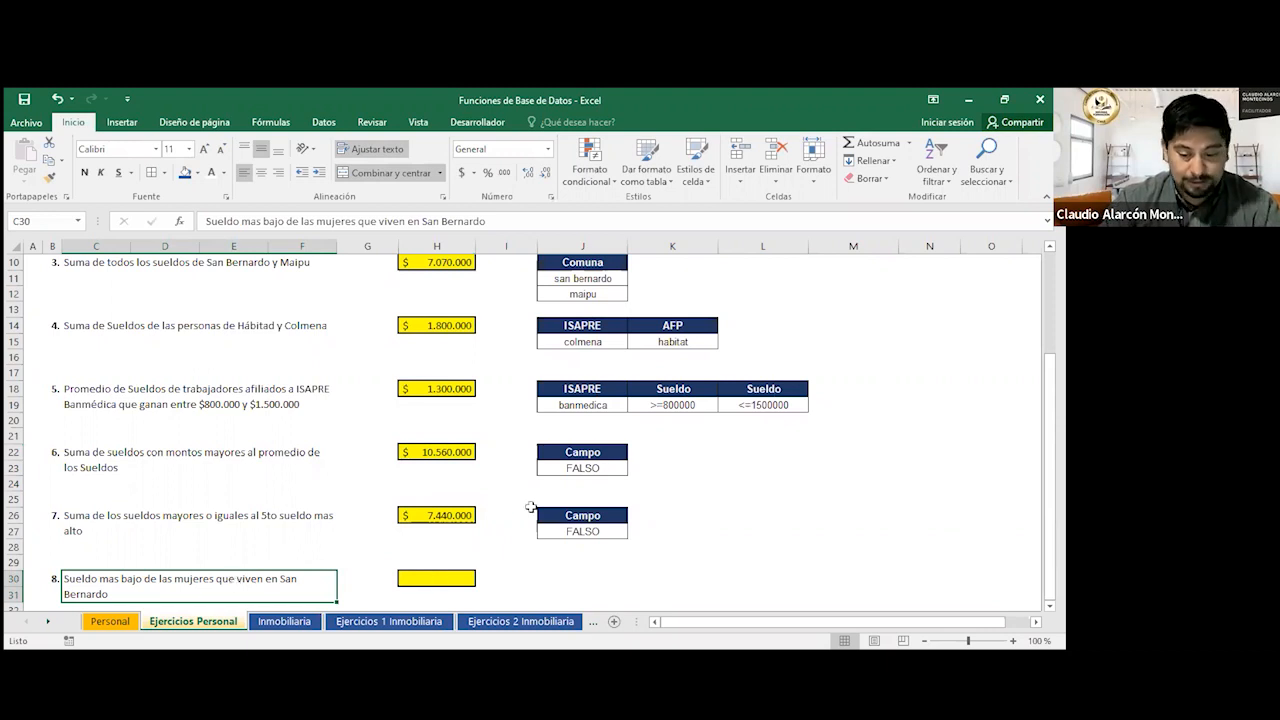
pyautogui.click(577, 271)
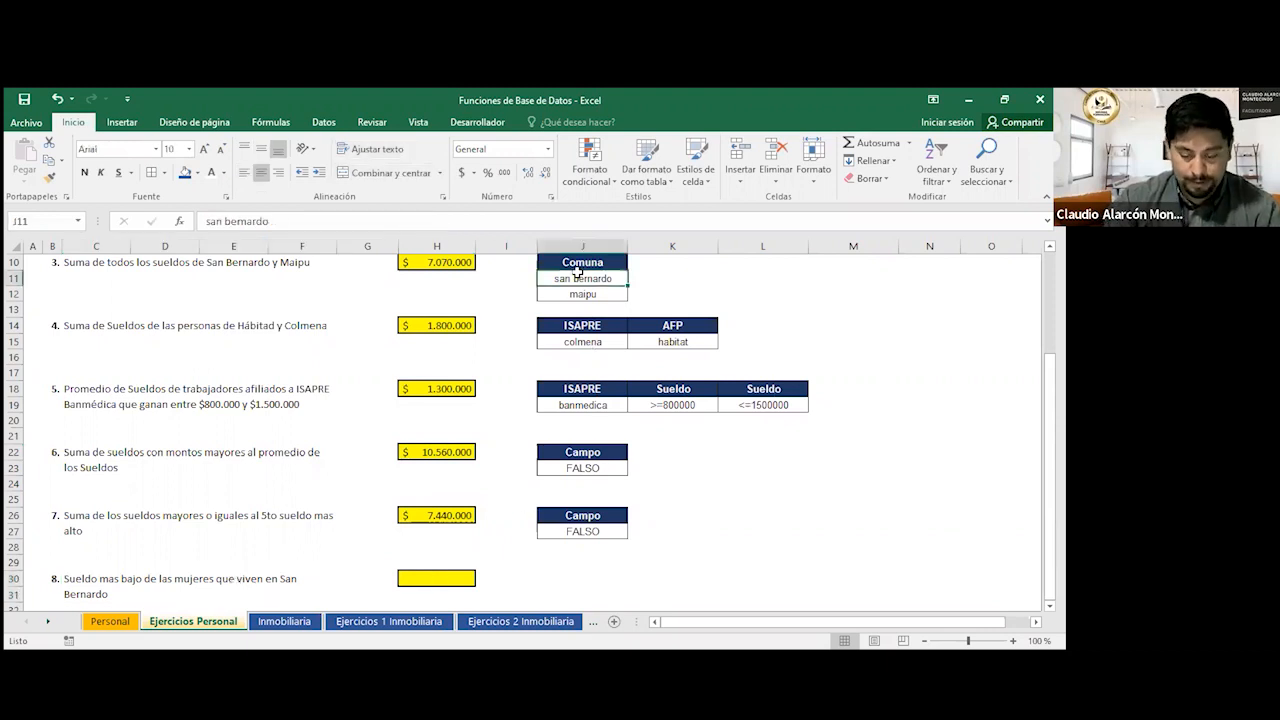
pyautogui.press('Up')
pyautogui.press('Up')
pyautogui.press('Up')
pyautogui.press('Up')
pyautogui.press('Up')
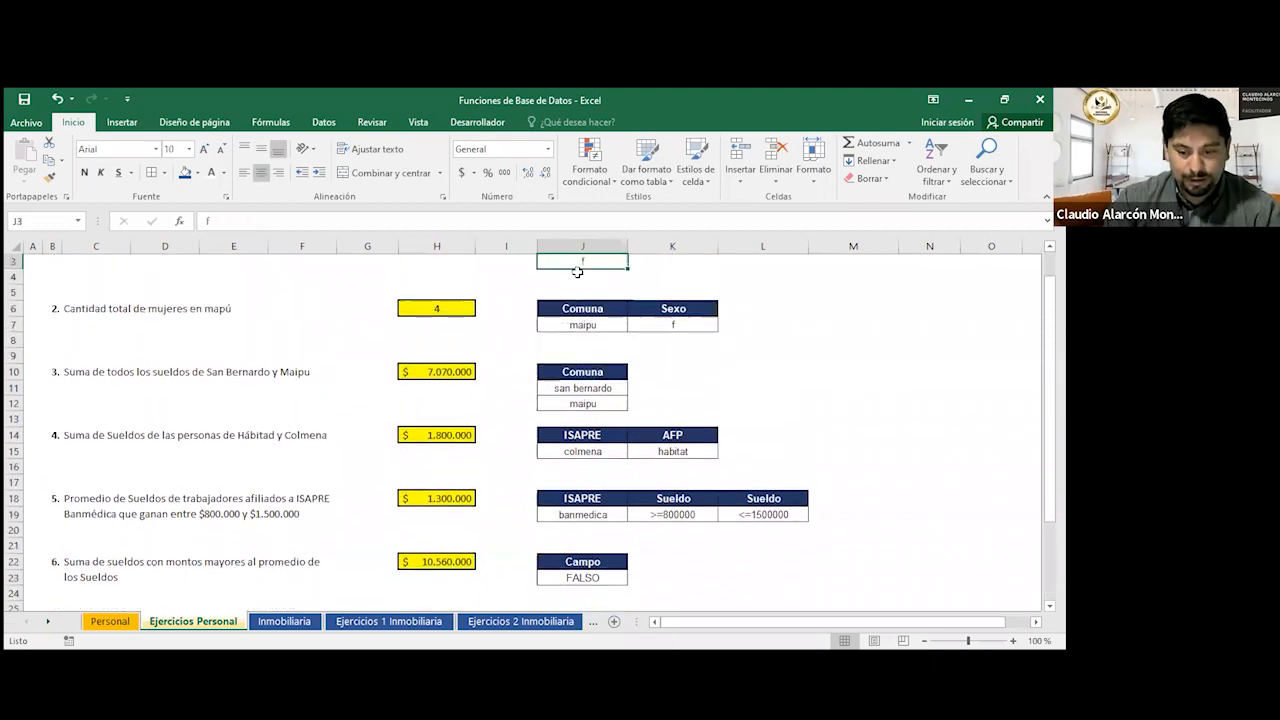
pyautogui.hotkey('shift', 'Right')
pyautogui.hotkey('shift', 'Down')
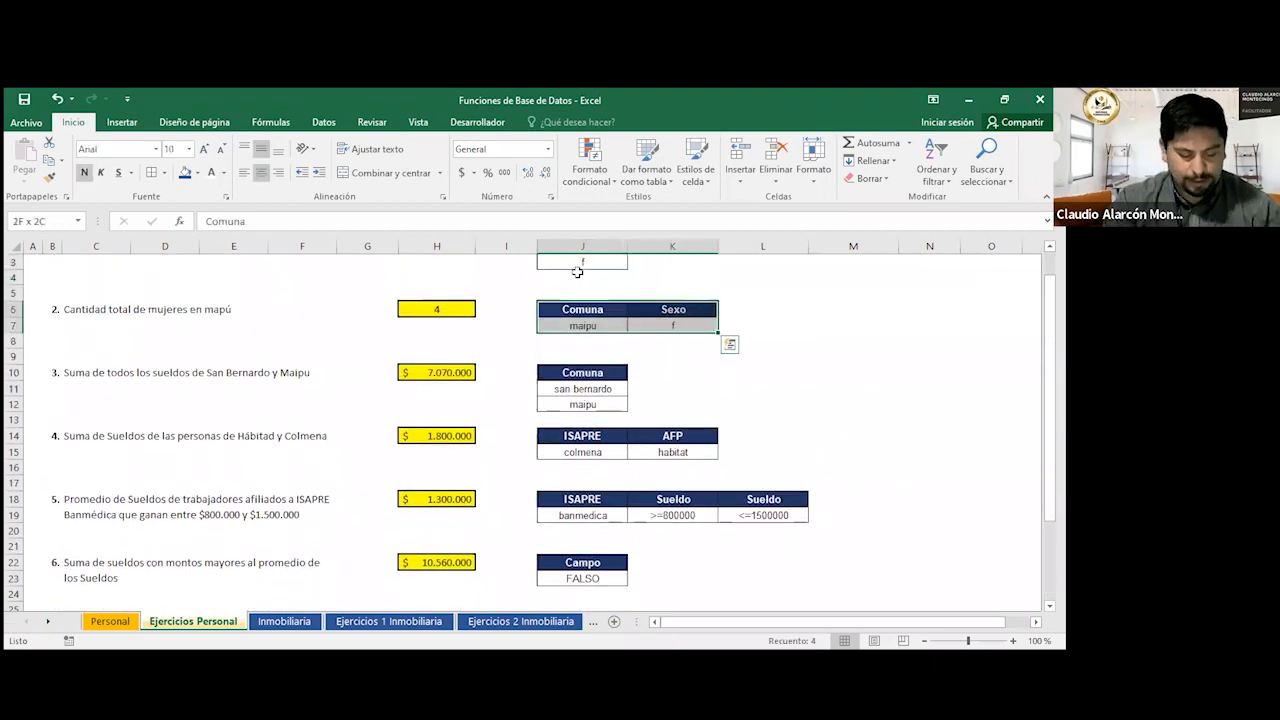
pyautogui.hotkey('ctrl', 'c')
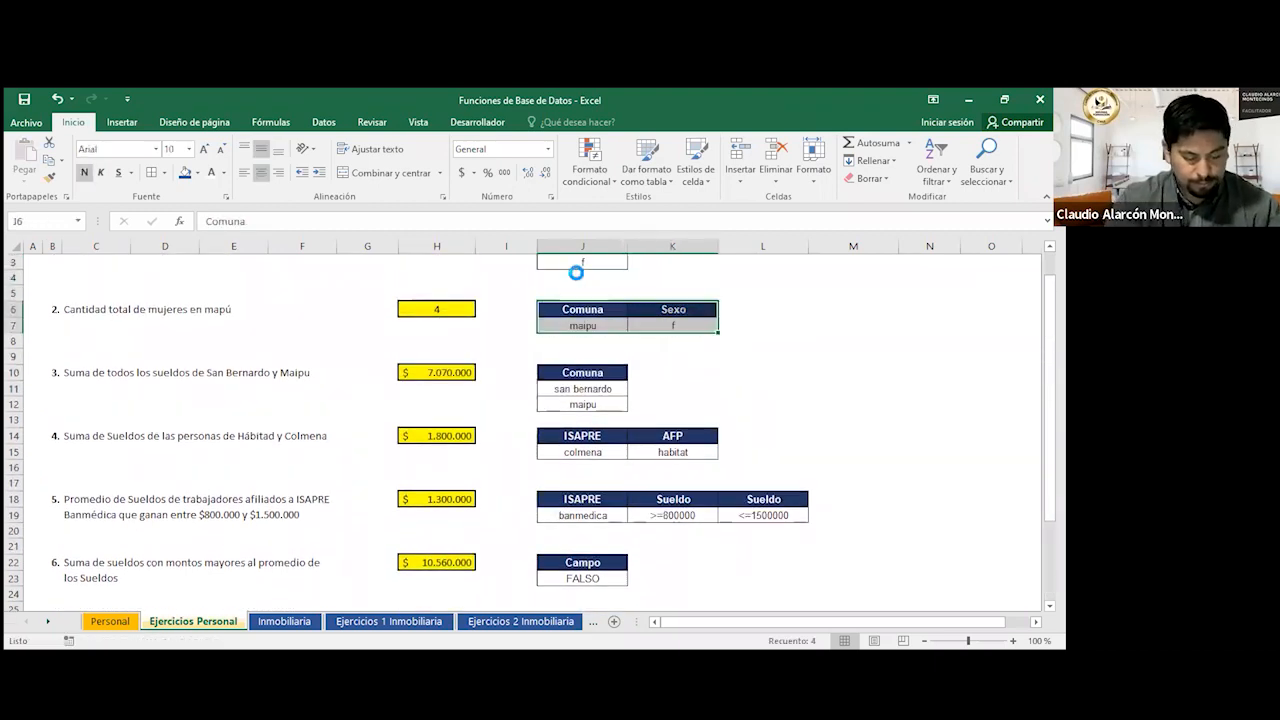
pyautogui.press('Down')
pyautogui.press('Down')
pyautogui.press('Down')
pyautogui.press('Down')
pyautogui.press('Down')
pyautogui.press('Down')
pyautogui.press('Down')
pyautogui.press('Down')
pyautogui.press('Down')
pyautogui.press('Down')
pyautogui.press('Down')
pyautogui.press('Down')
pyautogui.press('Down')
pyautogui.press('Down')
pyautogui.press('Down')
pyautogui.press('Down')
pyautogui.press('Down')
pyautogui.press('Down')
pyautogui.press('Down')
pyautogui.press('Down')
pyautogui.press('Down')
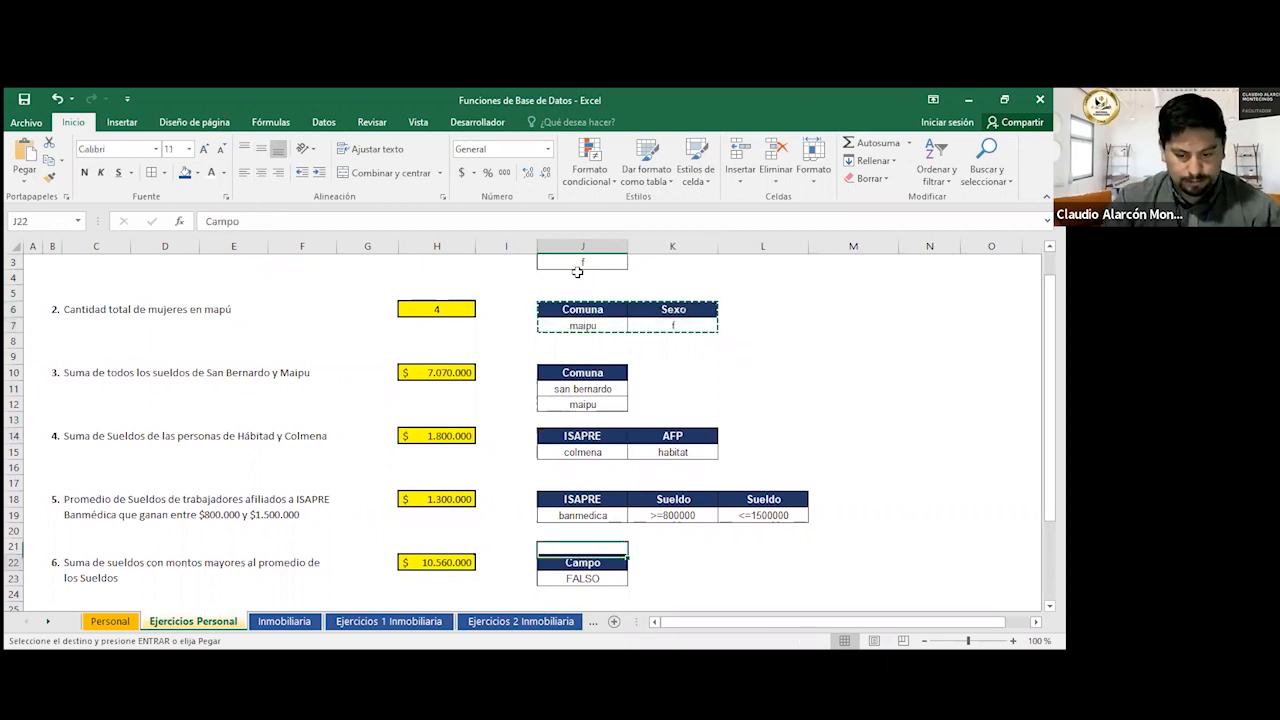
pyautogui.hotkey('ctrl', 'v')
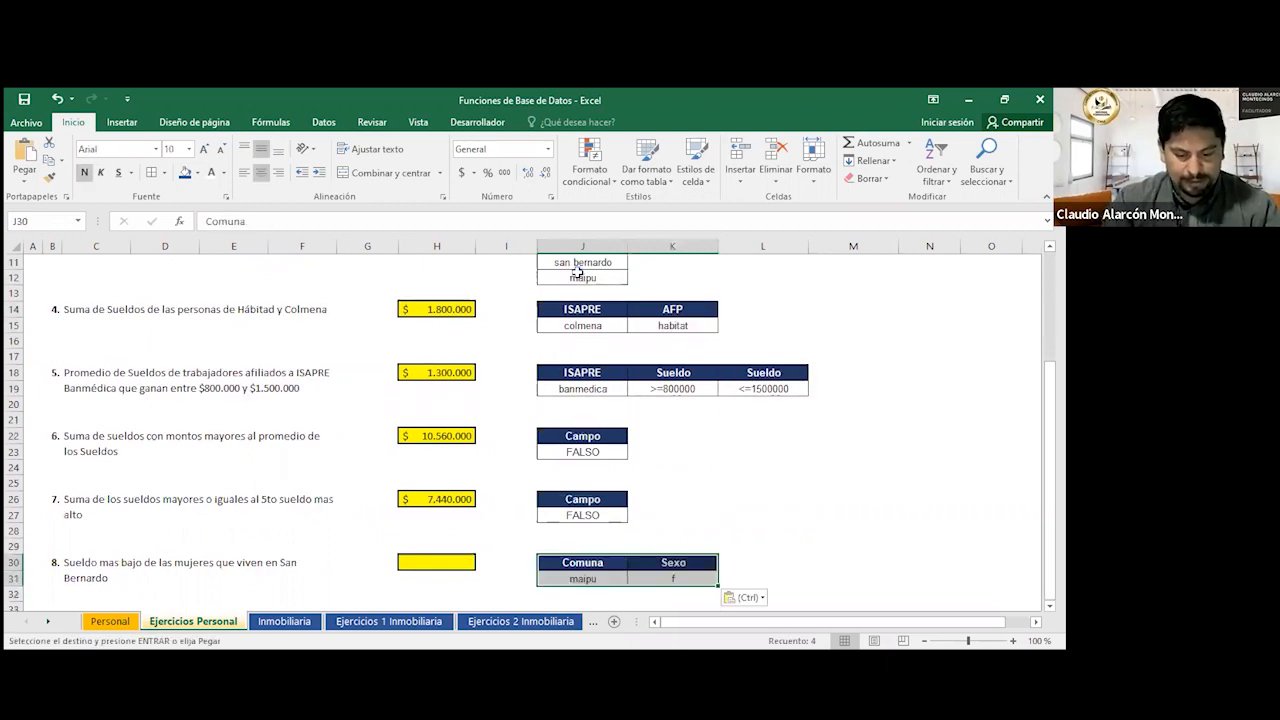
# Set the Comuna criterion of exercise 8 in J31 to san bernardo.
pyautogui.press('Down')
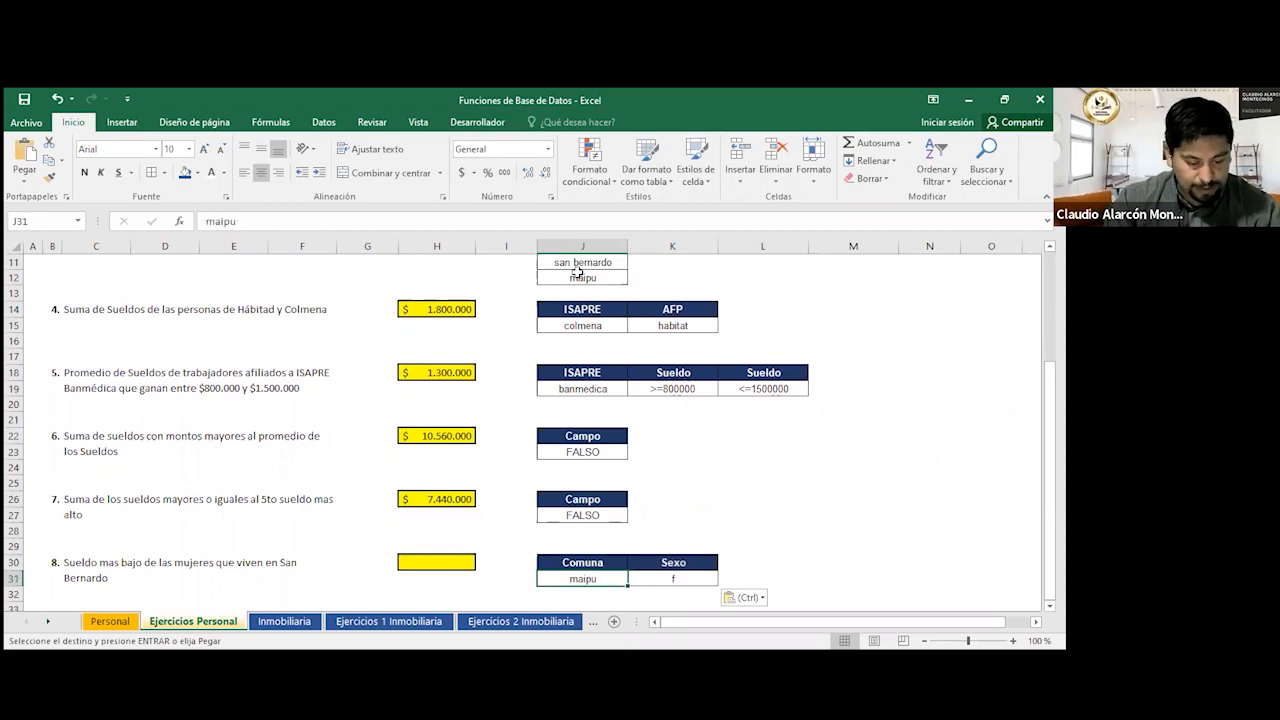
pyautogui.write('san bernardo')
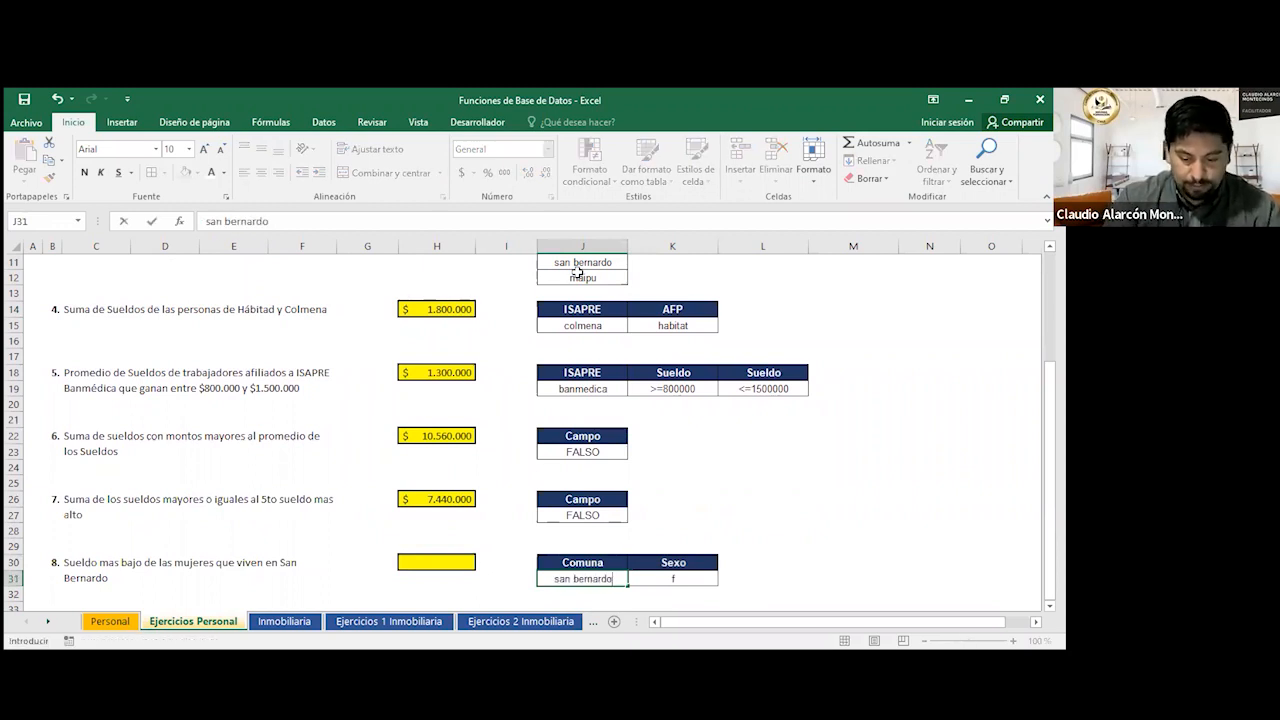
pyautogui.press('Tab')
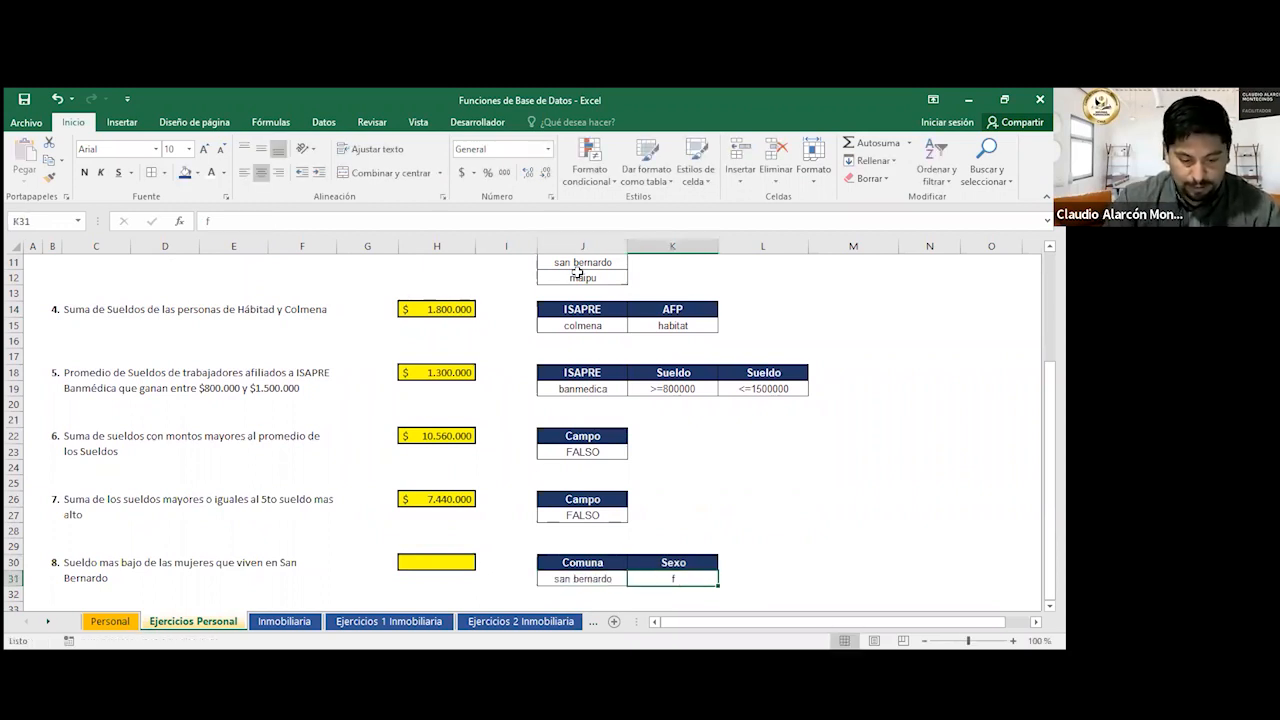
# Answer exercise 8 in H30 with the formula =BDMIN(Personal;Sueldo;J30:K31).
pyautogui.press('Left')
pyautogui.press('Left')
pyautogui.press('Left')
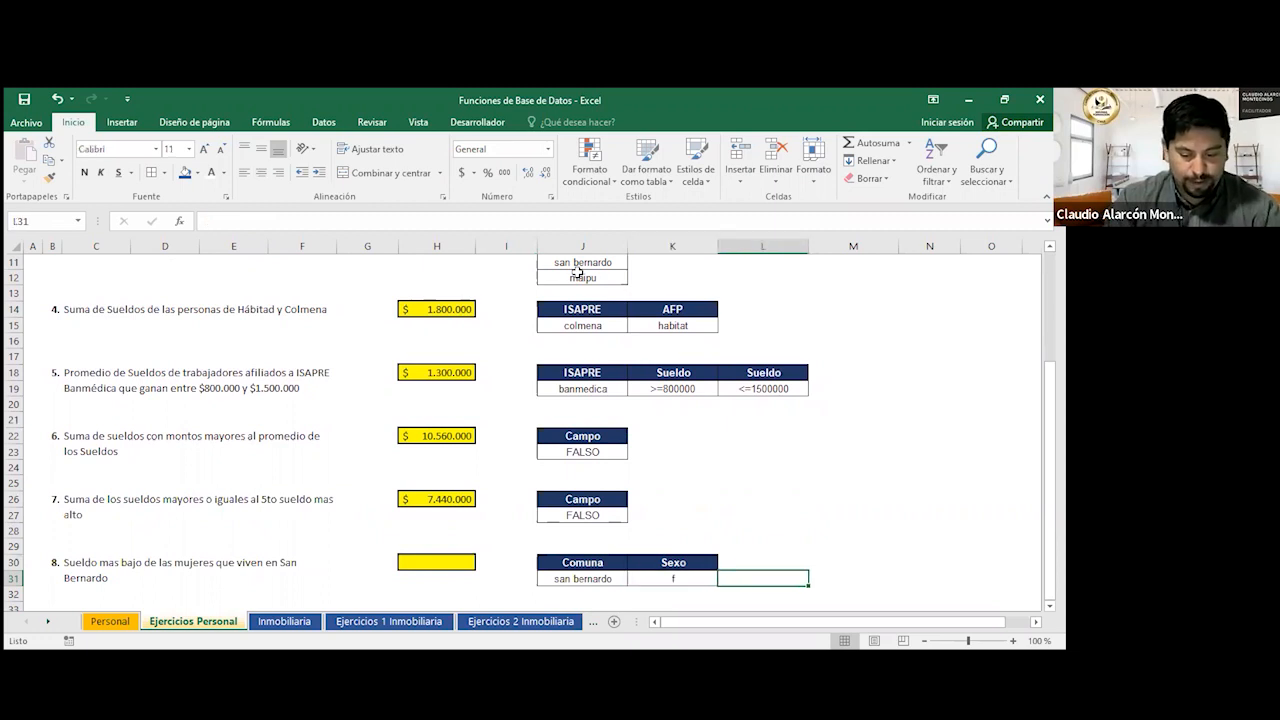
pyautogui.press('Up')
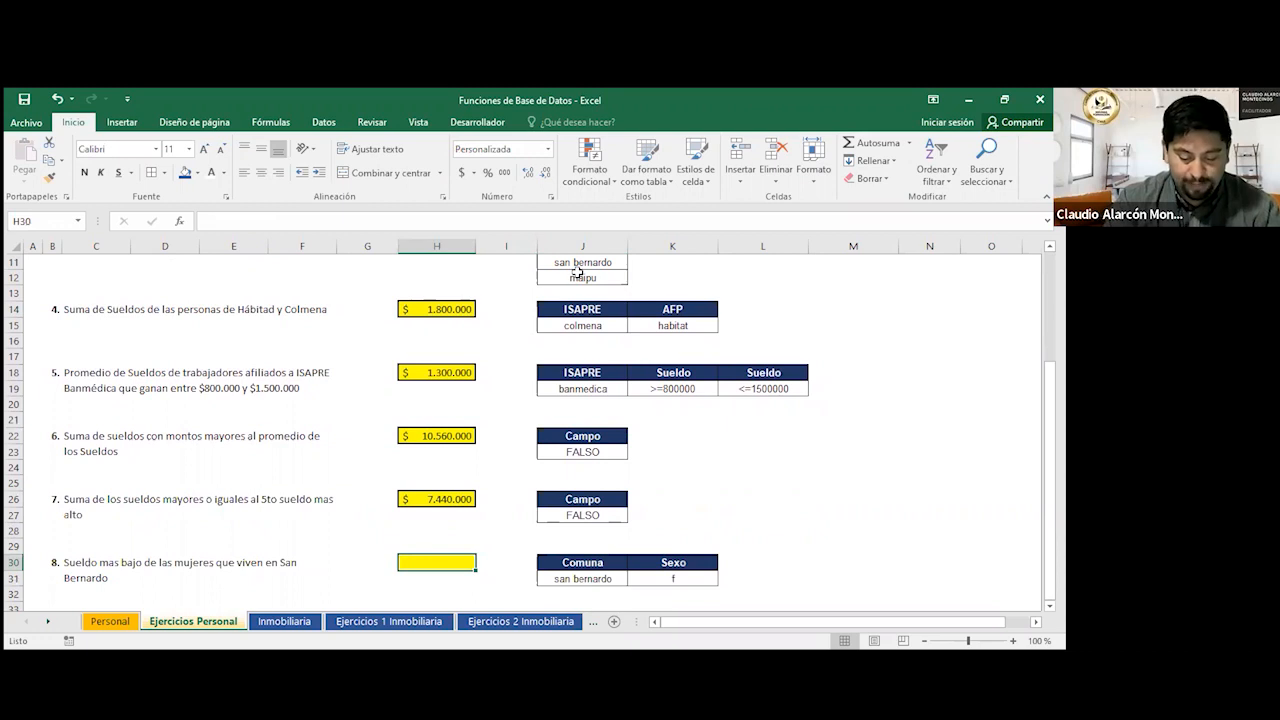
pyautogui.write('=')
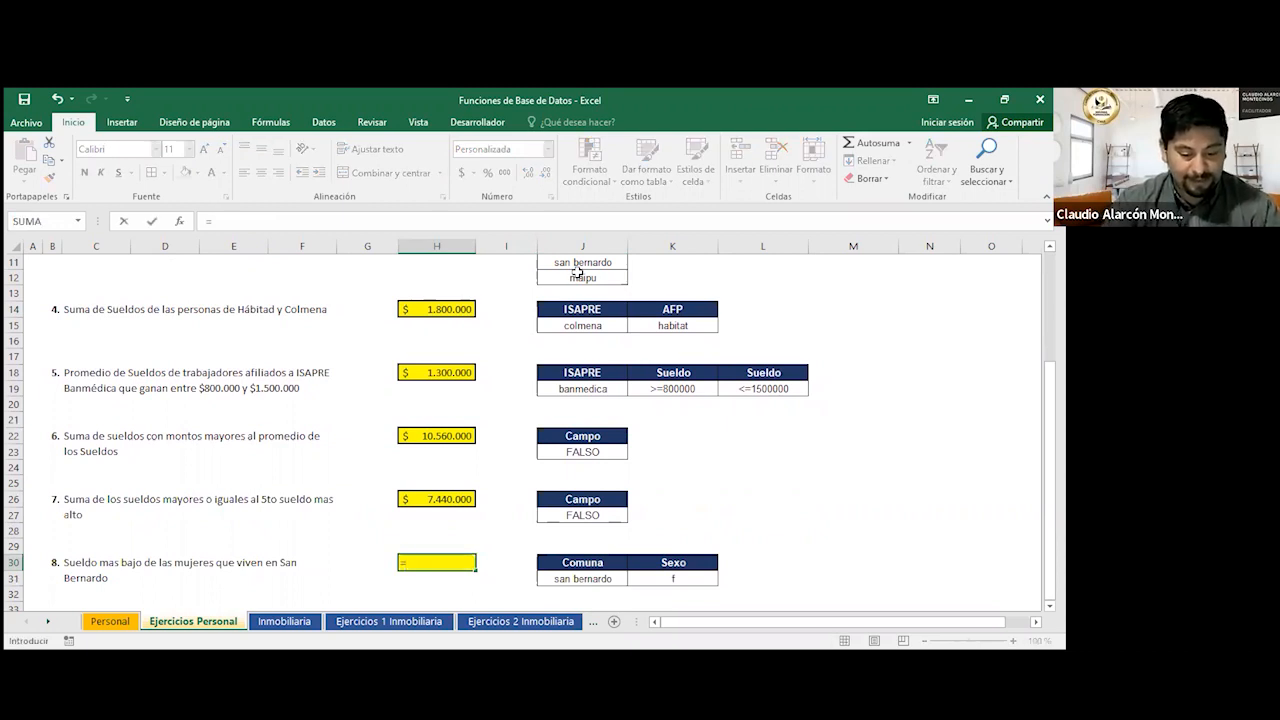
pyautogui.write('BD')
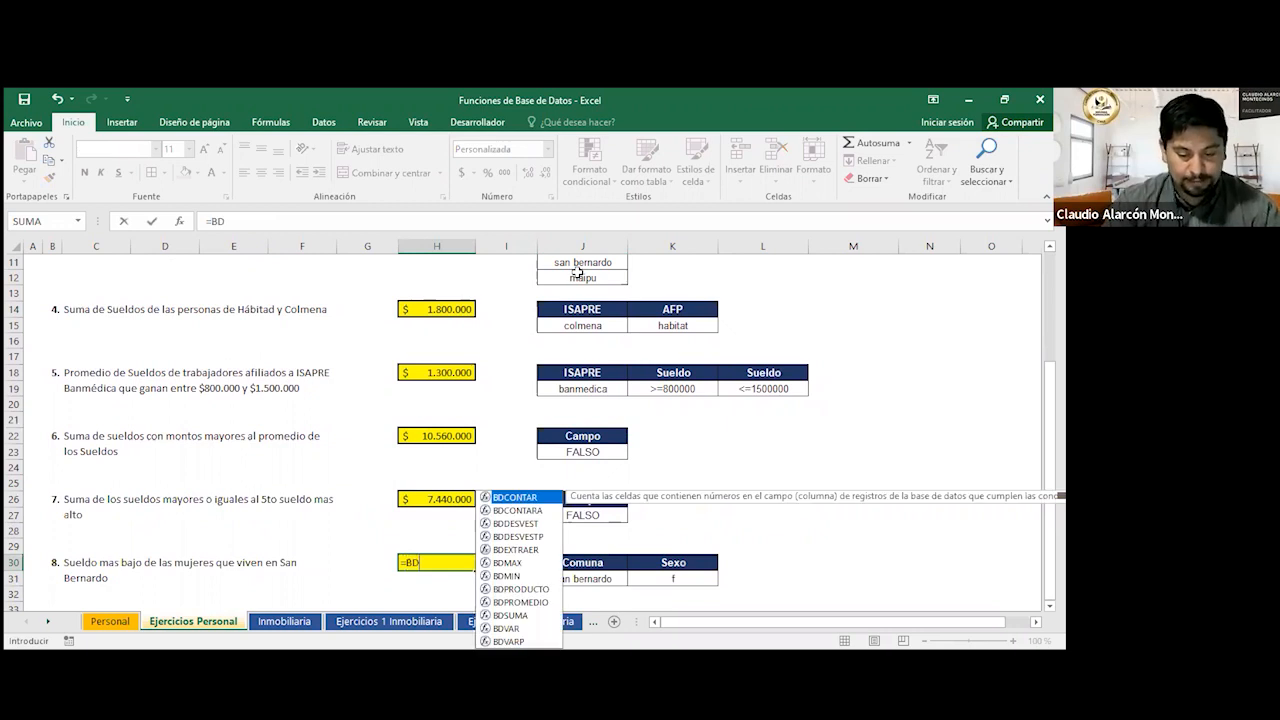
pyautogui.write('MIN(')
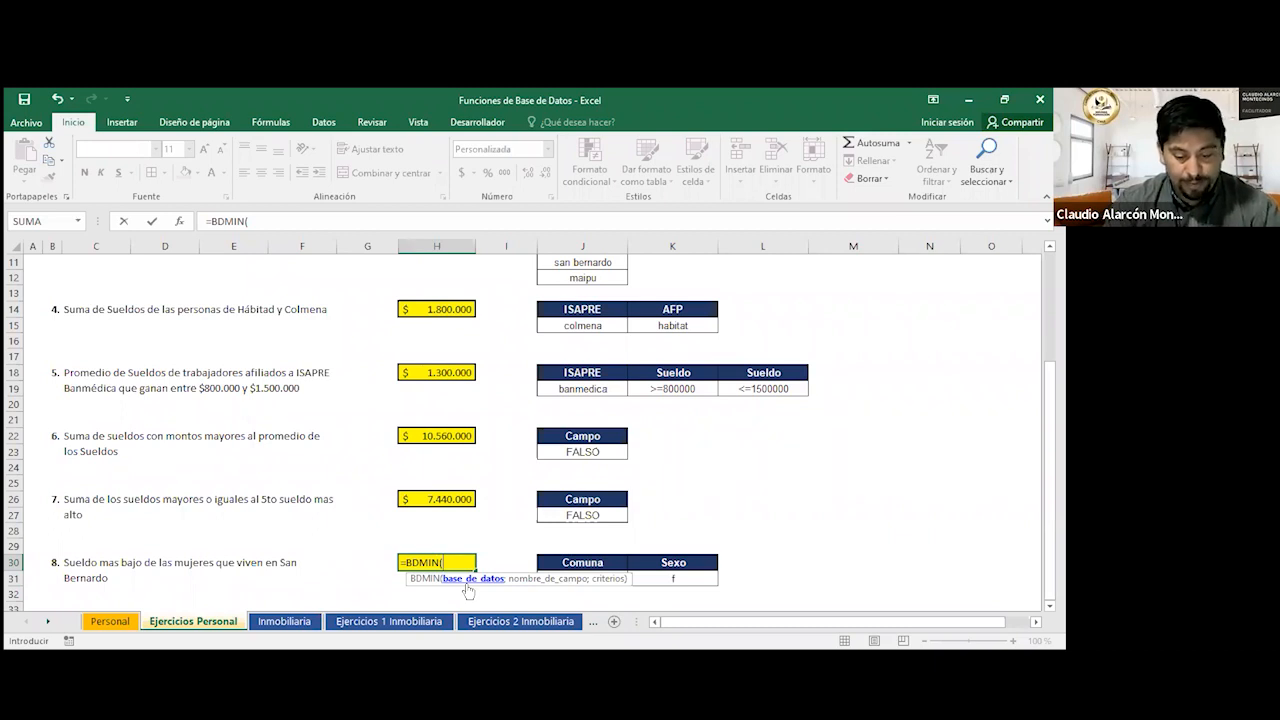
pyautogui.write('Personal;')
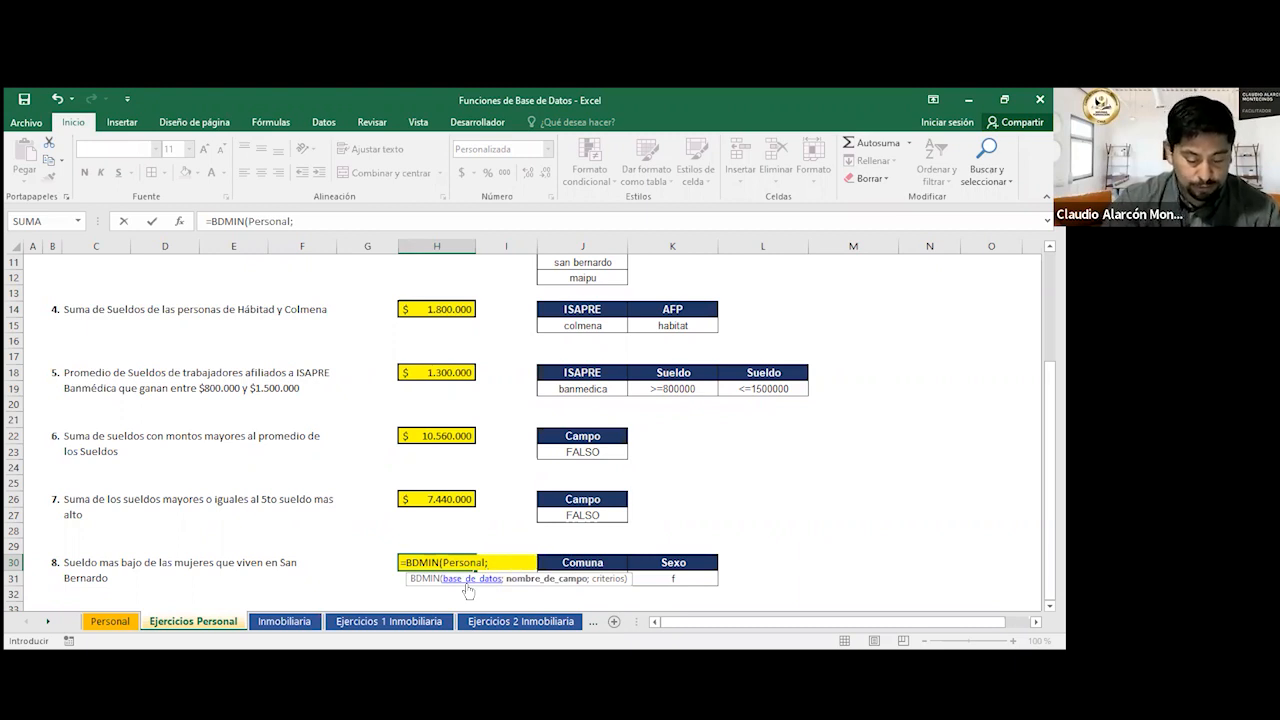
pyautogui.write('sue')
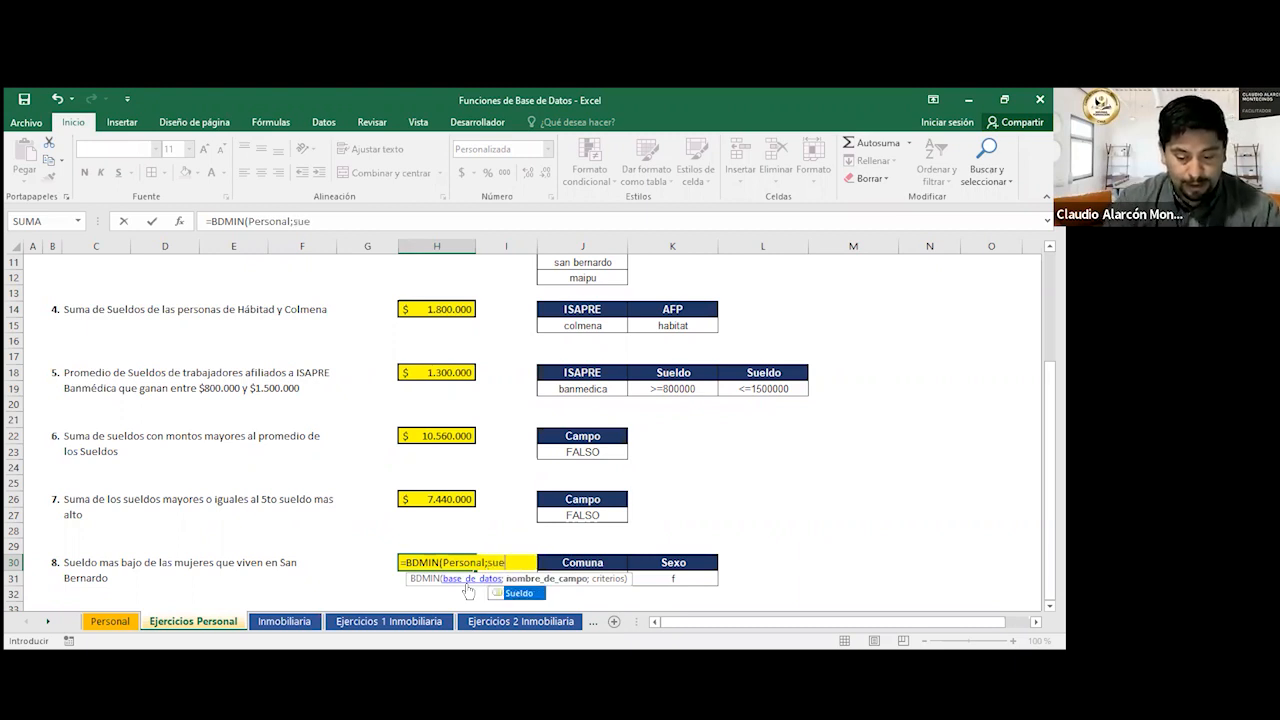
pyautogui.press('Tab')
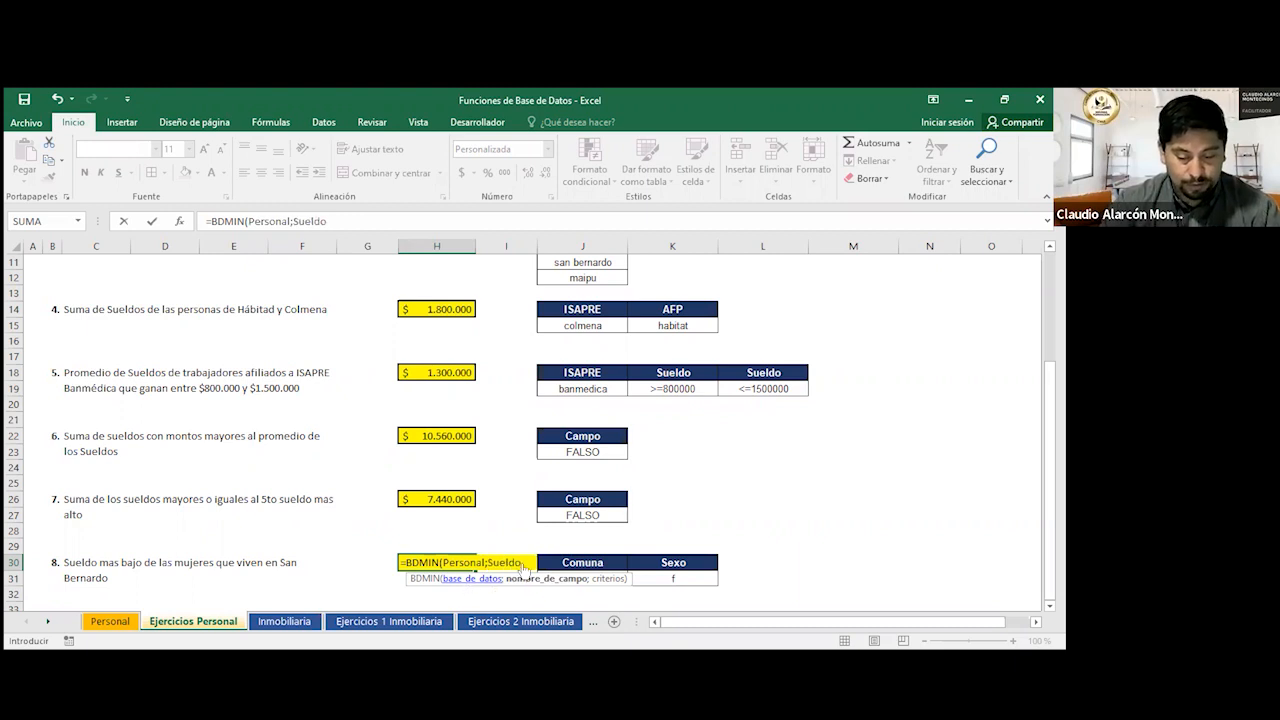
pyautogui.write(';')
pyautogui.click(612, 562)
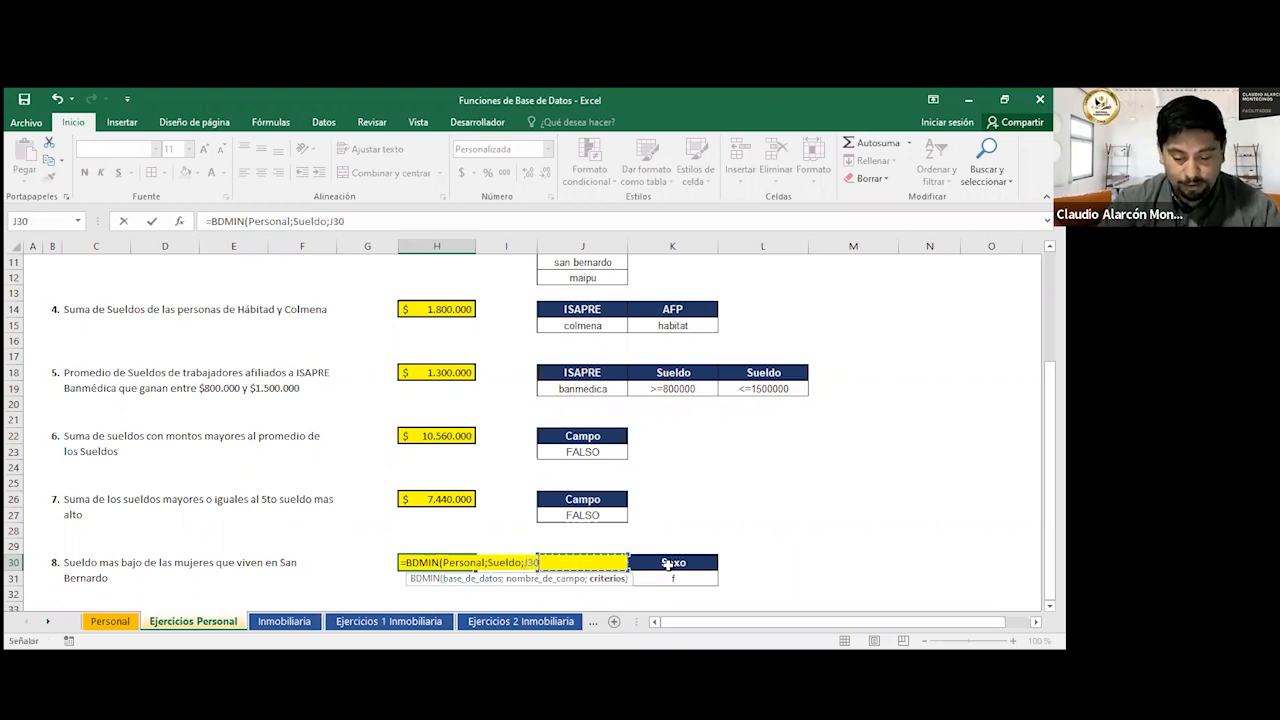
pyautogui.moveTo(676, 574); pyautogui.dragTo(680, 578)
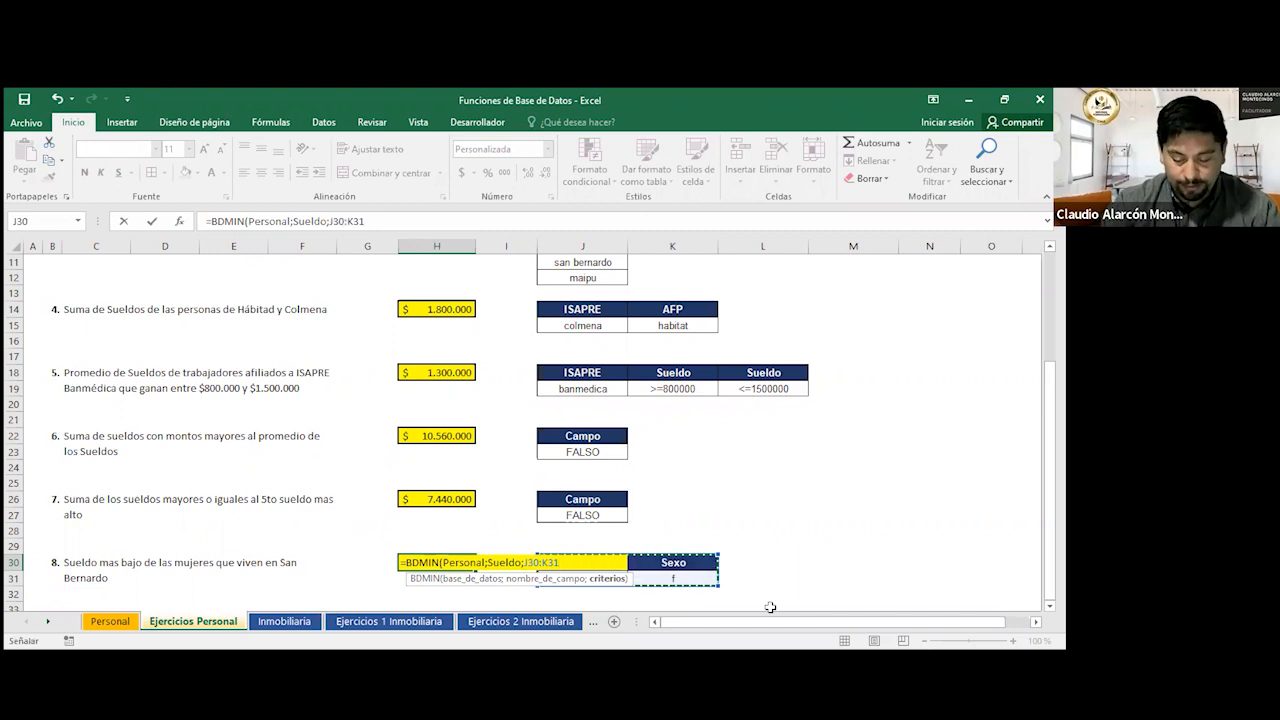
pyautogui.write(')')
pyautogui.press('Return')
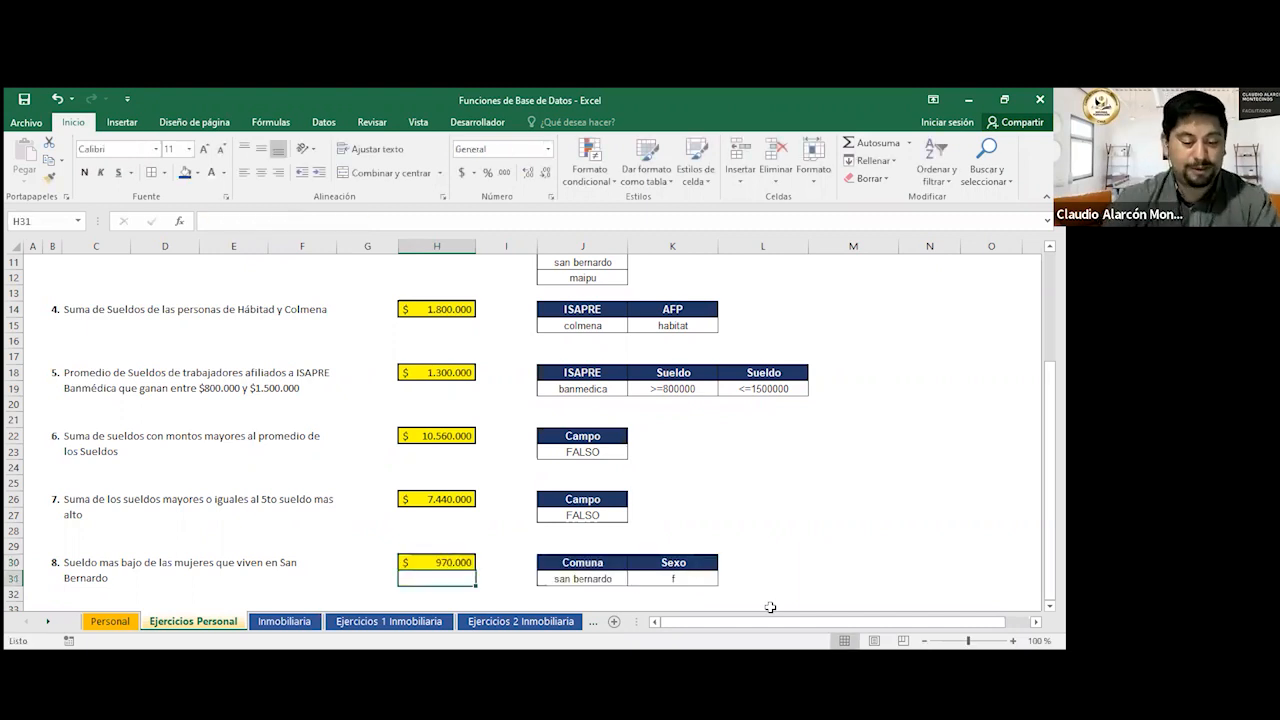
pyautogui.click(200, 566)
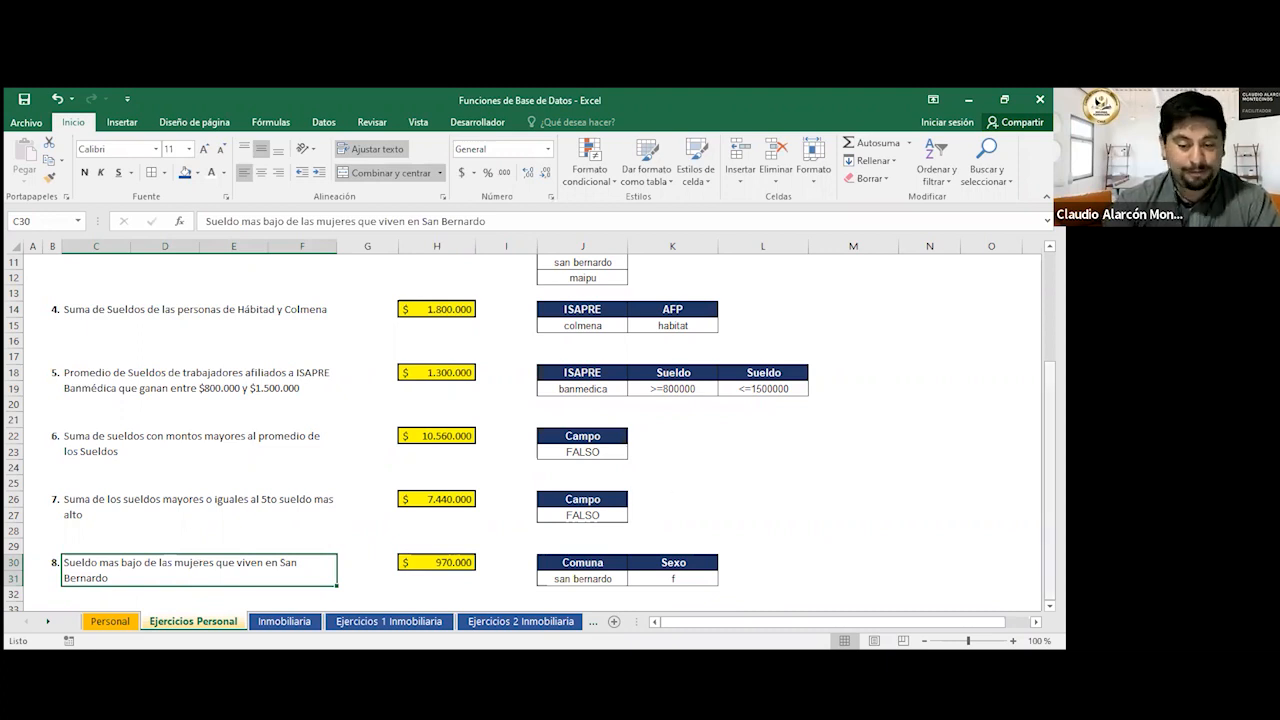
pyautogui.scroll(3, 530, 430)
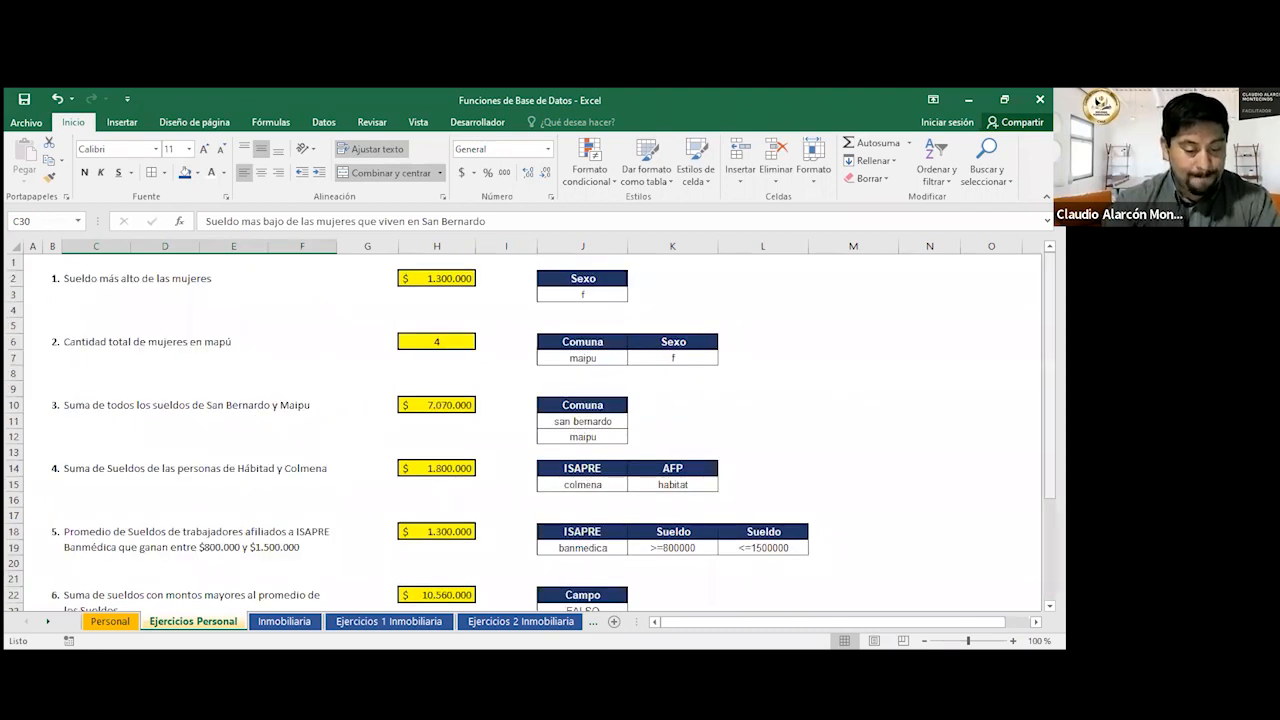
# Examine the Inmobiliaria sheet's column headings from Fecha Disponibilidad to Valor Operacion, and open the Ejercicios 1 Inmobiliaria sheet.
pyautogui.hotkey('ctrl', 'pagedown')
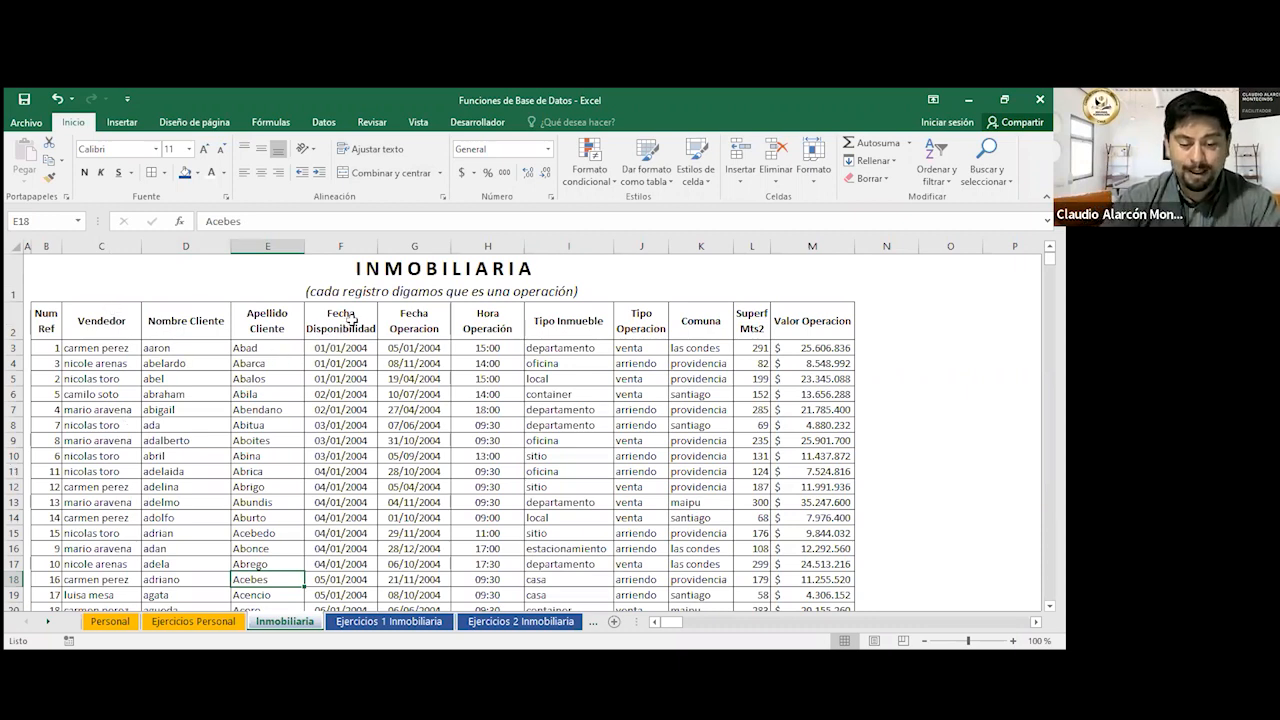
pyautogui.moveTo(352, 320); pyautogui.dragTo(419, 366)
pyautogui.click(483, 333)
pyautogui.click(549, 327)
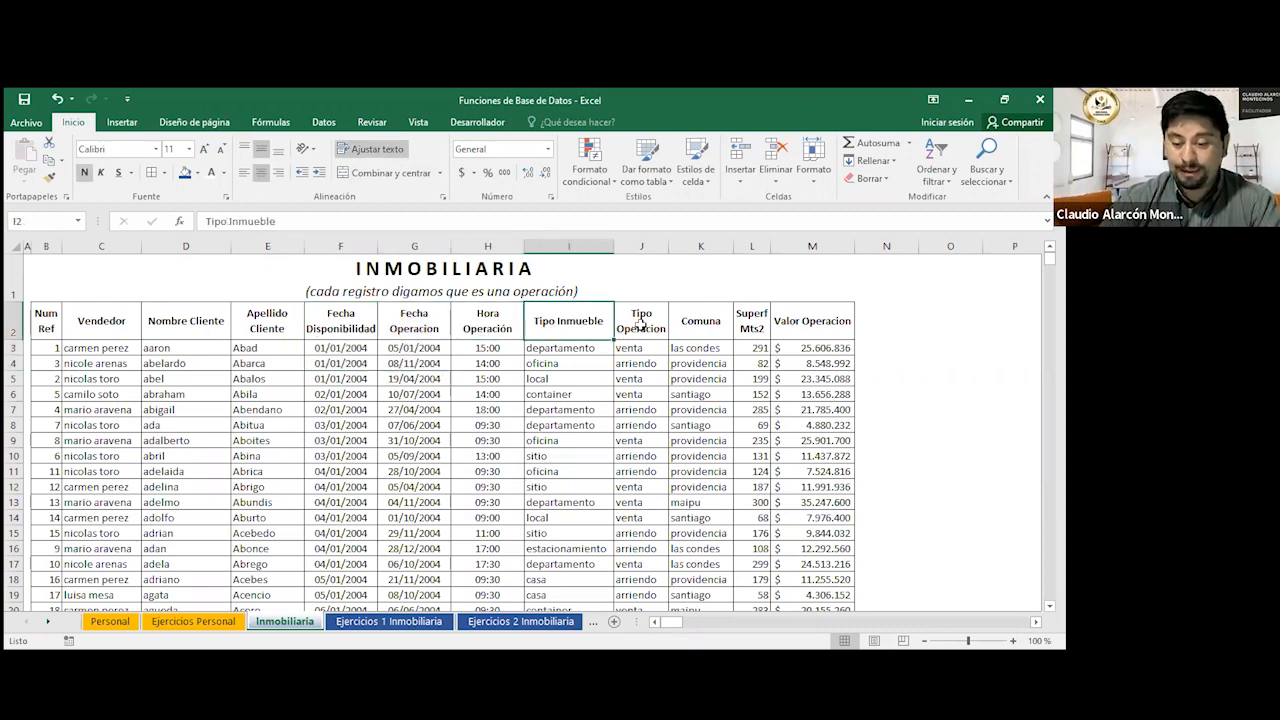
pyautogui.click(641, 325)
pyautogui.click(685, 323)
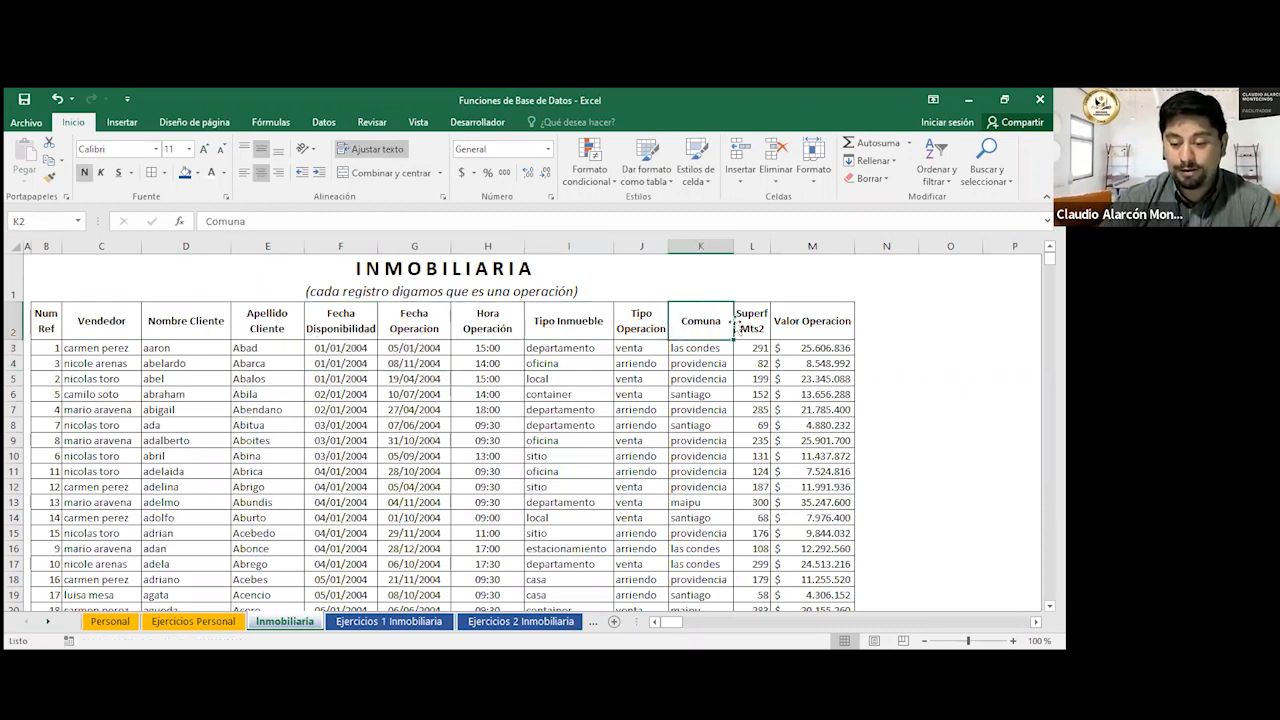
pyautogui.click(750, 322)
pyautogui.click(789, 321)
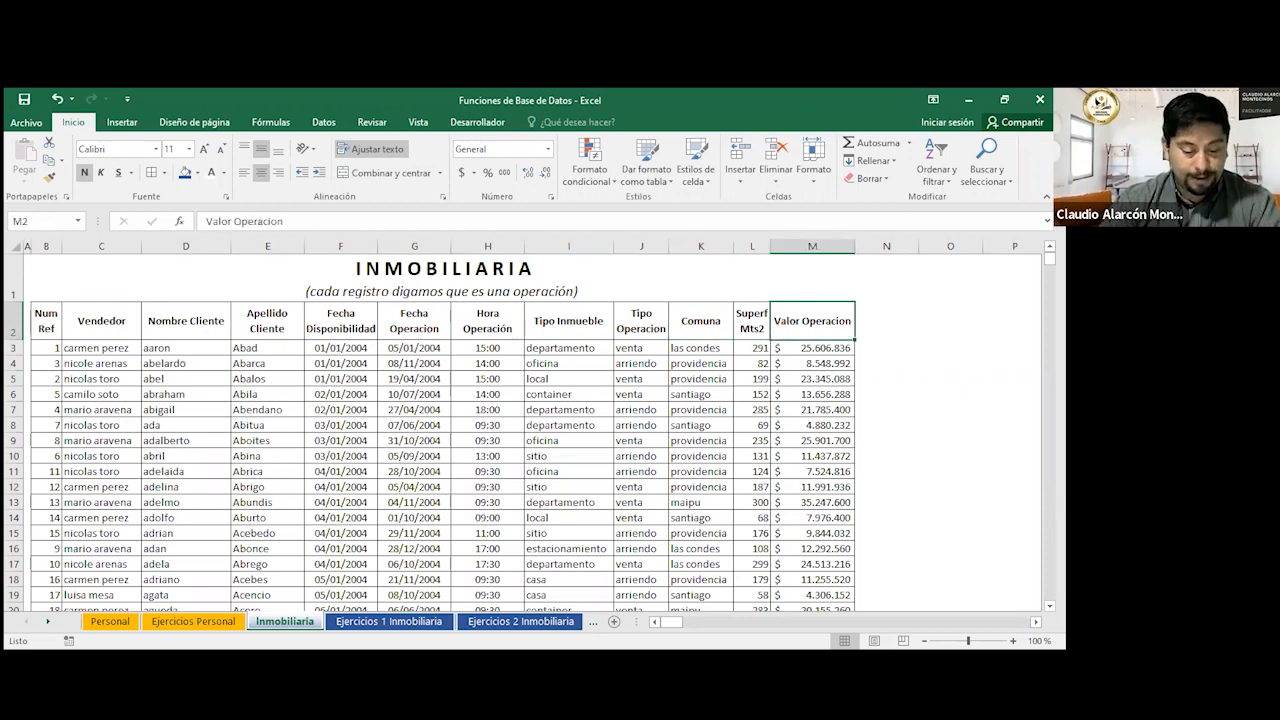
pyautogui.click(349, 622)
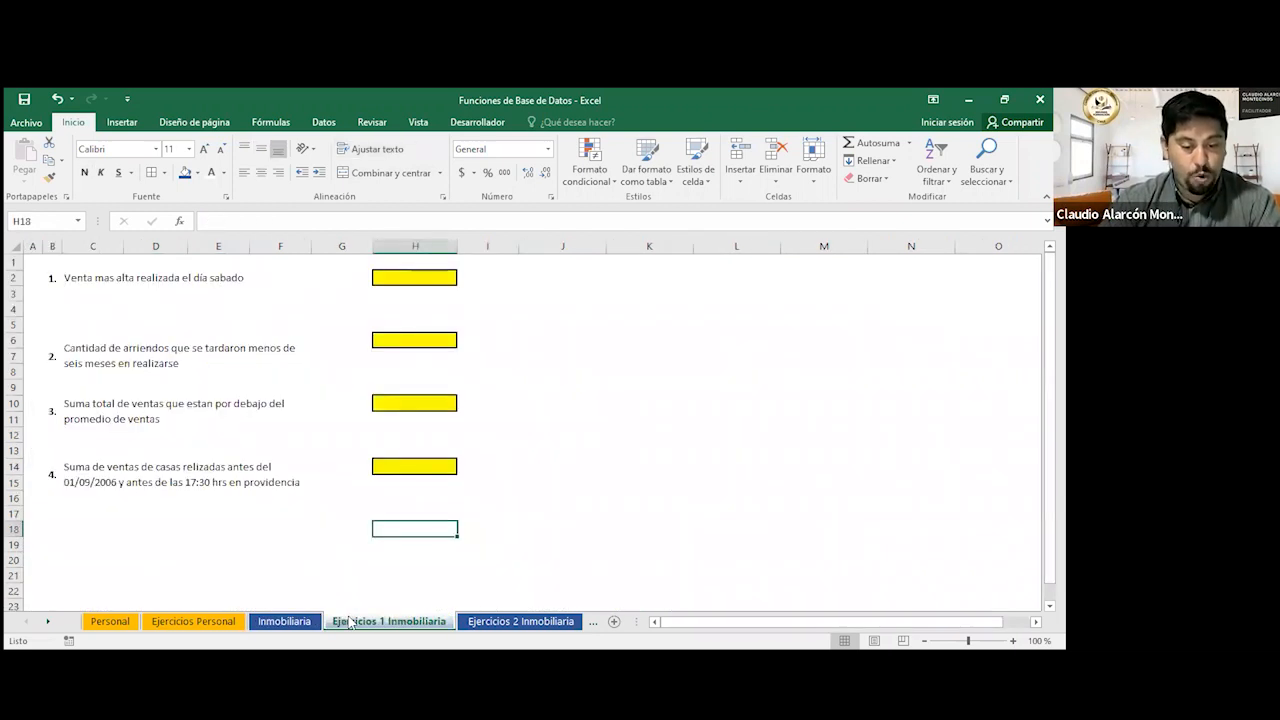
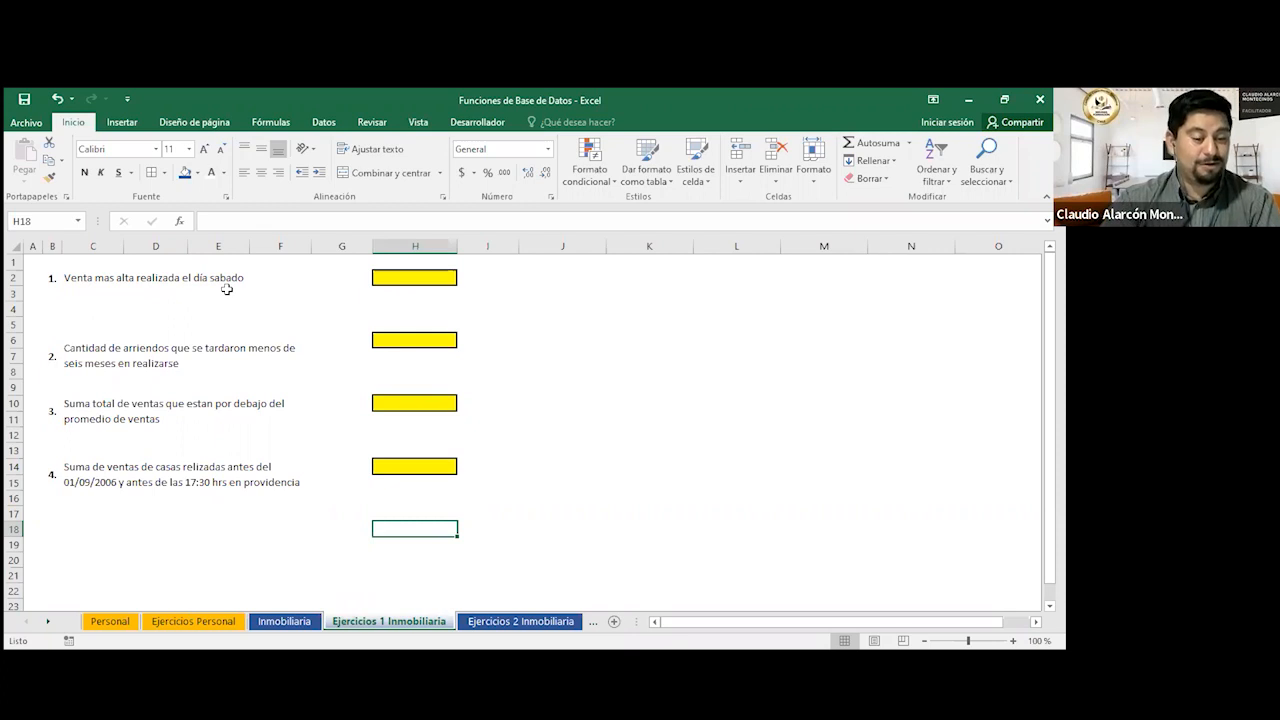
# Examine the Valor Operacion amounts on the Inmobiliaria sheet, and return to Ejercicios 1 Inmobiliaria.
pyautogui.click(280, 621)
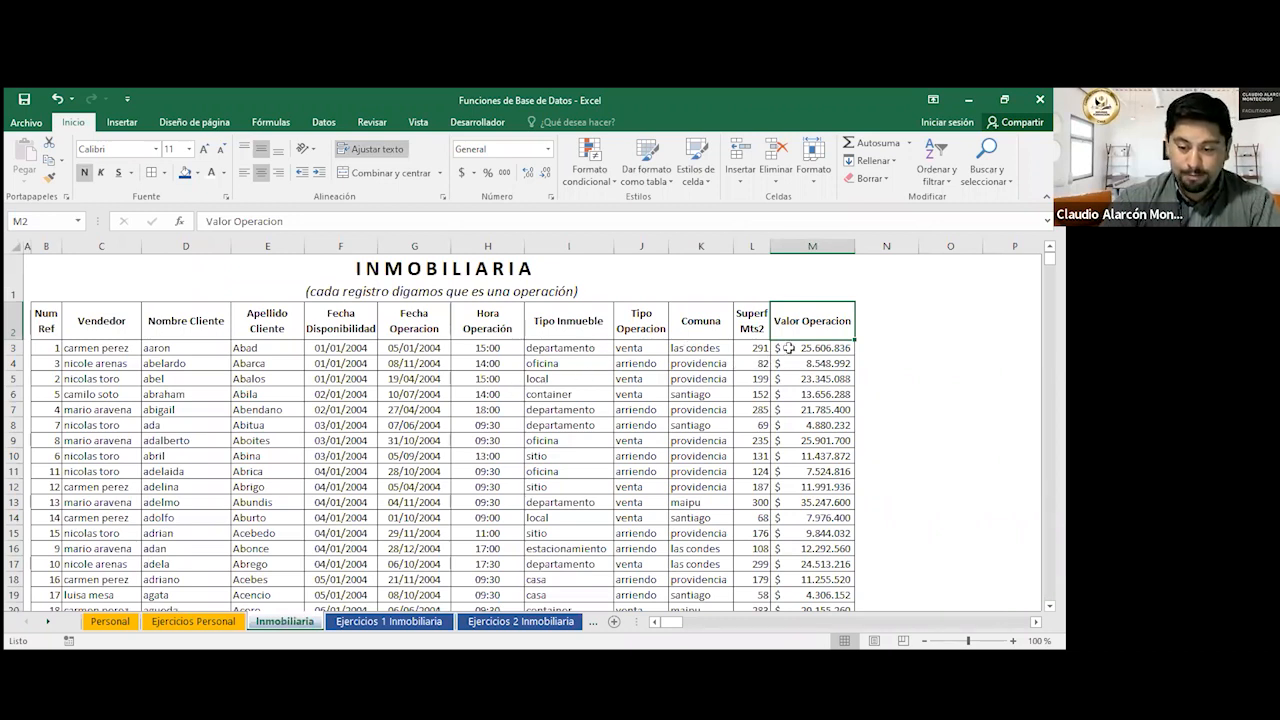
pyautogui.moveTo(789, 347); pyautogui.dragTo(791, 526)
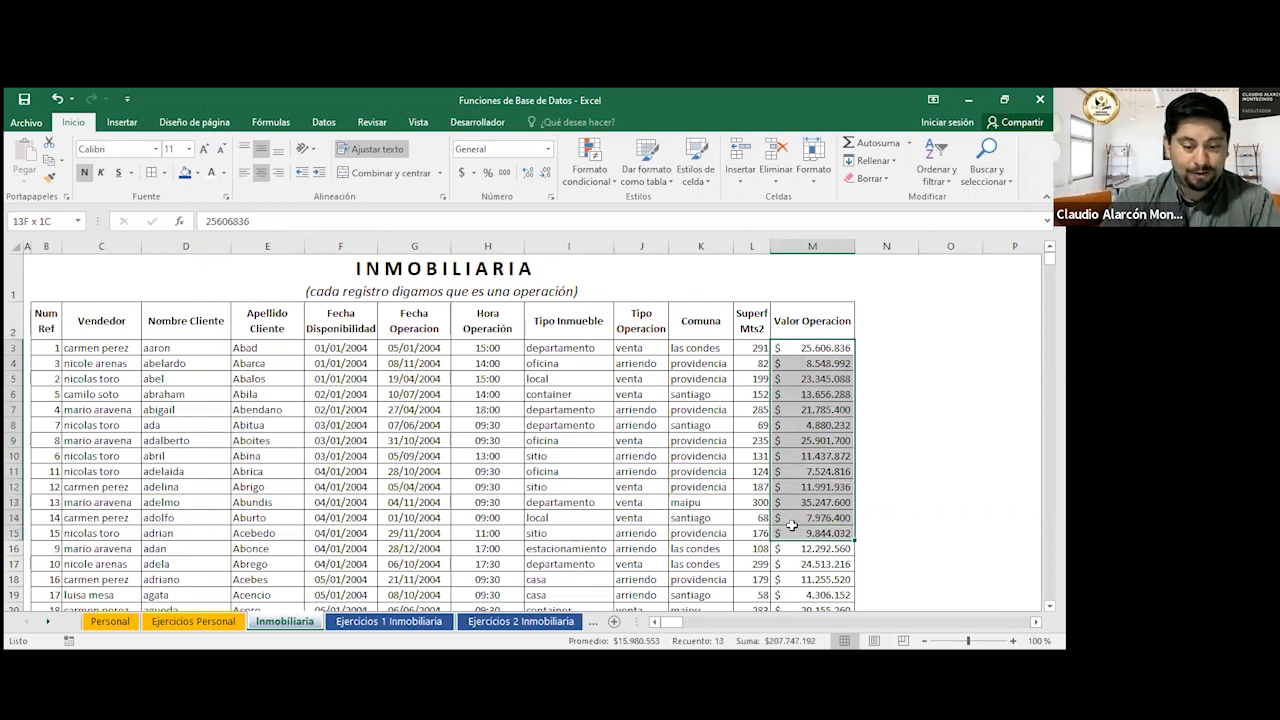
pyautogui.moveTo(791, 525); pyautogui.dragTo(791, 528)
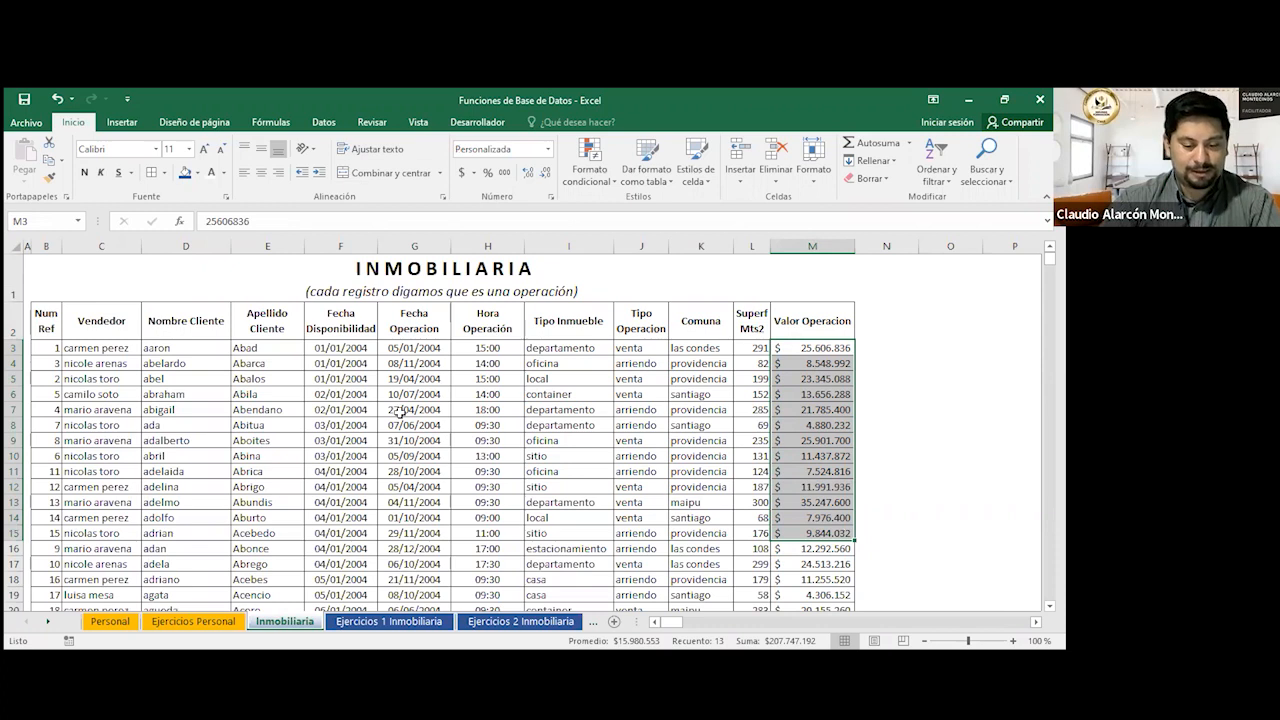
pyautogui.click(361, 622)
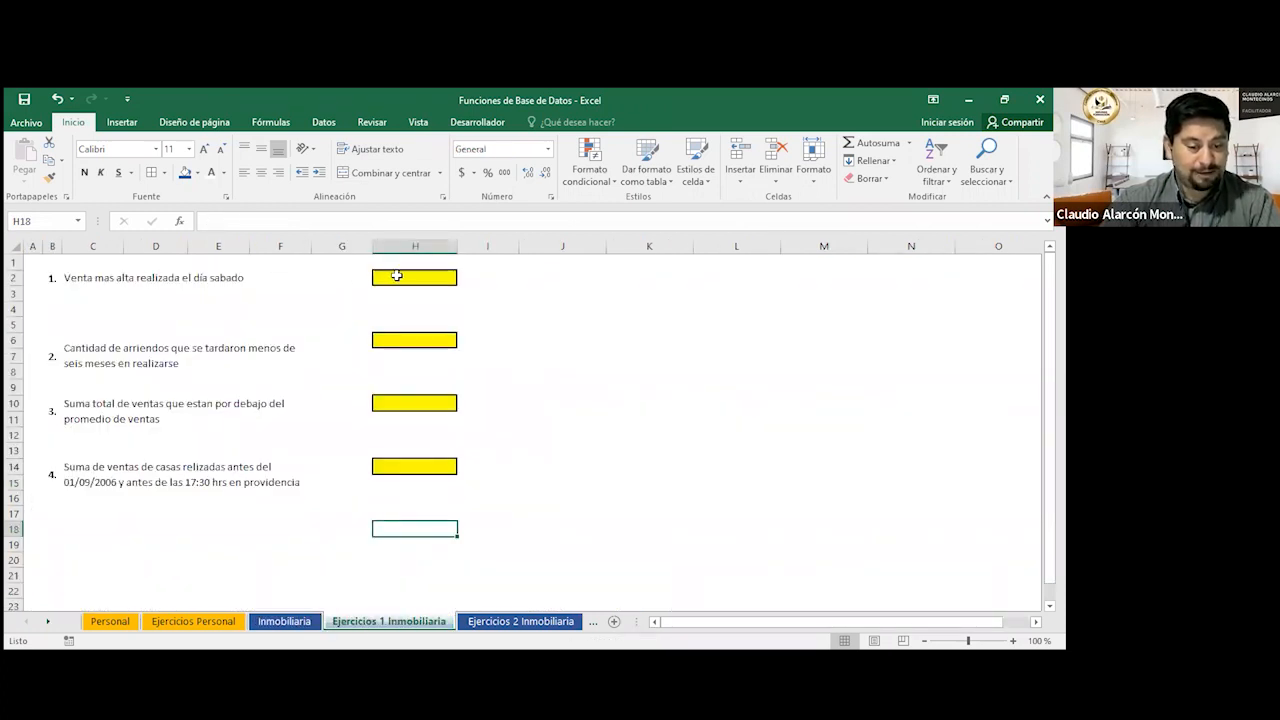
# Enter the heading Campo in J2 for the criteria table of exercise 1.
pyautogui.click(545, 275)
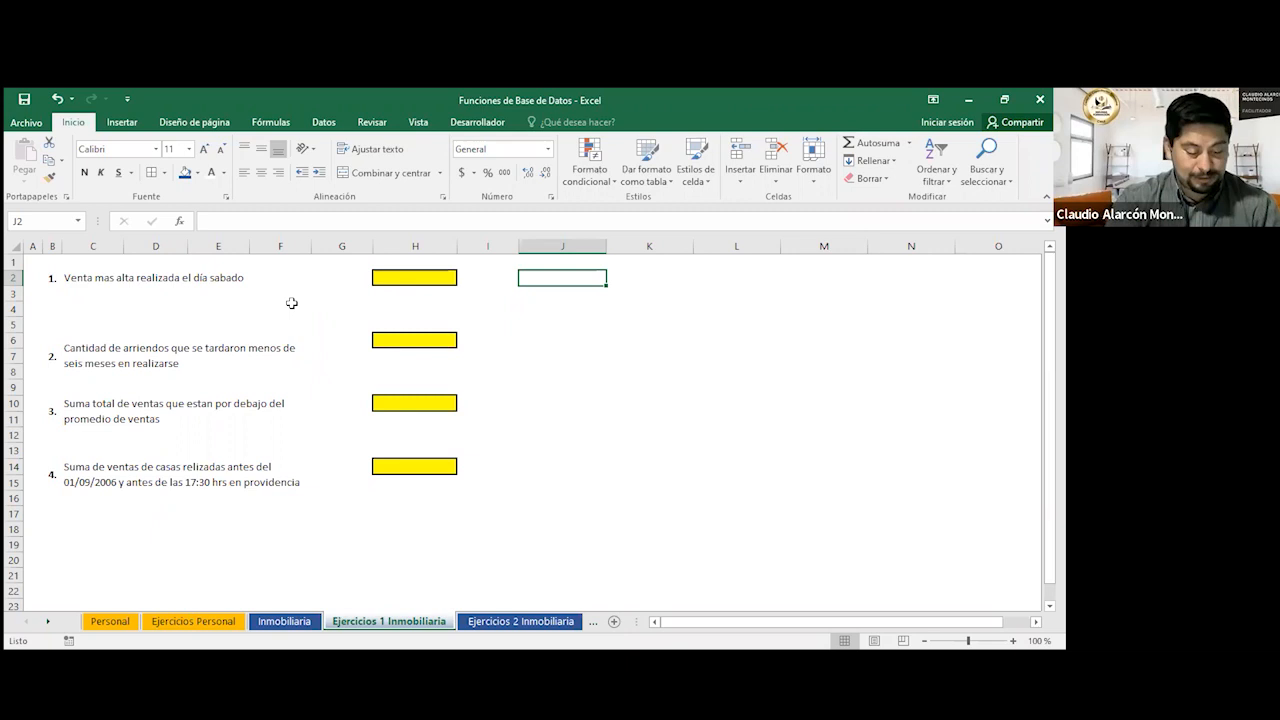
pyautogui.write('Campo')
pyautogui.press('Return')
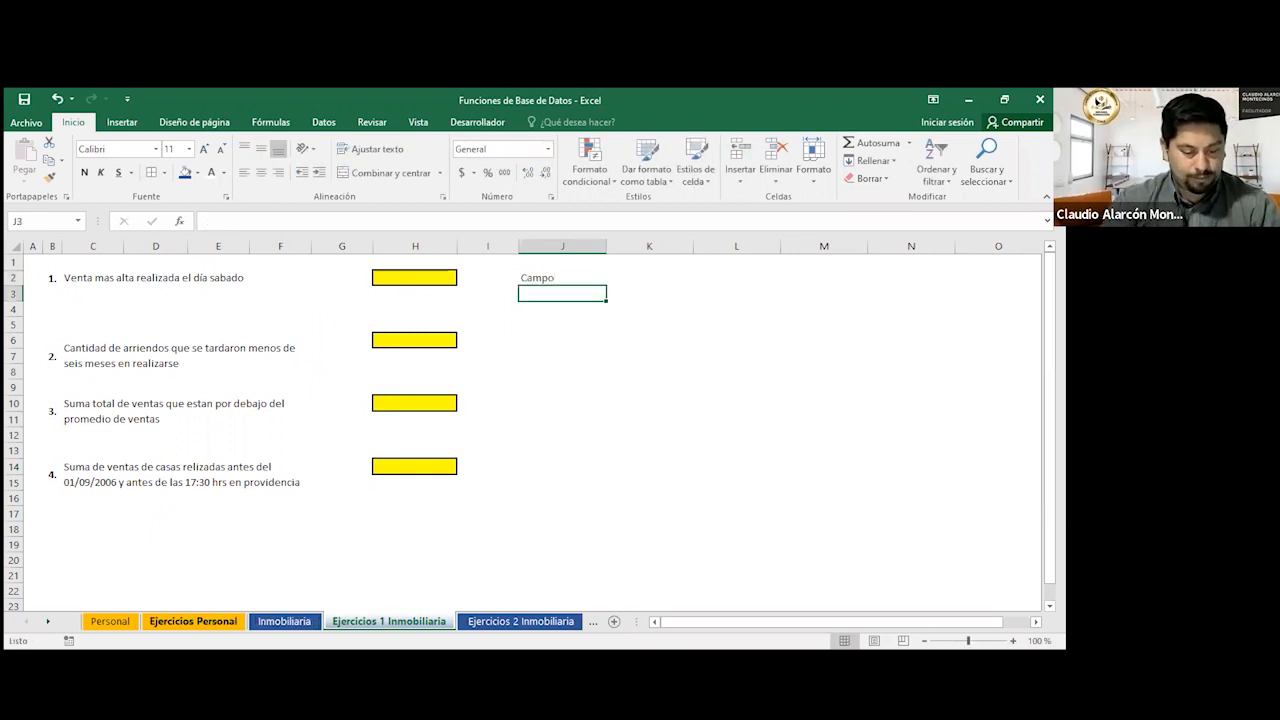
# Copy the format of criteria table J2:J3 on Ejercicios Personal to J2:J3 on Ejercicios 1 Inmobiliaria.
pyautogui.click(193, 621)
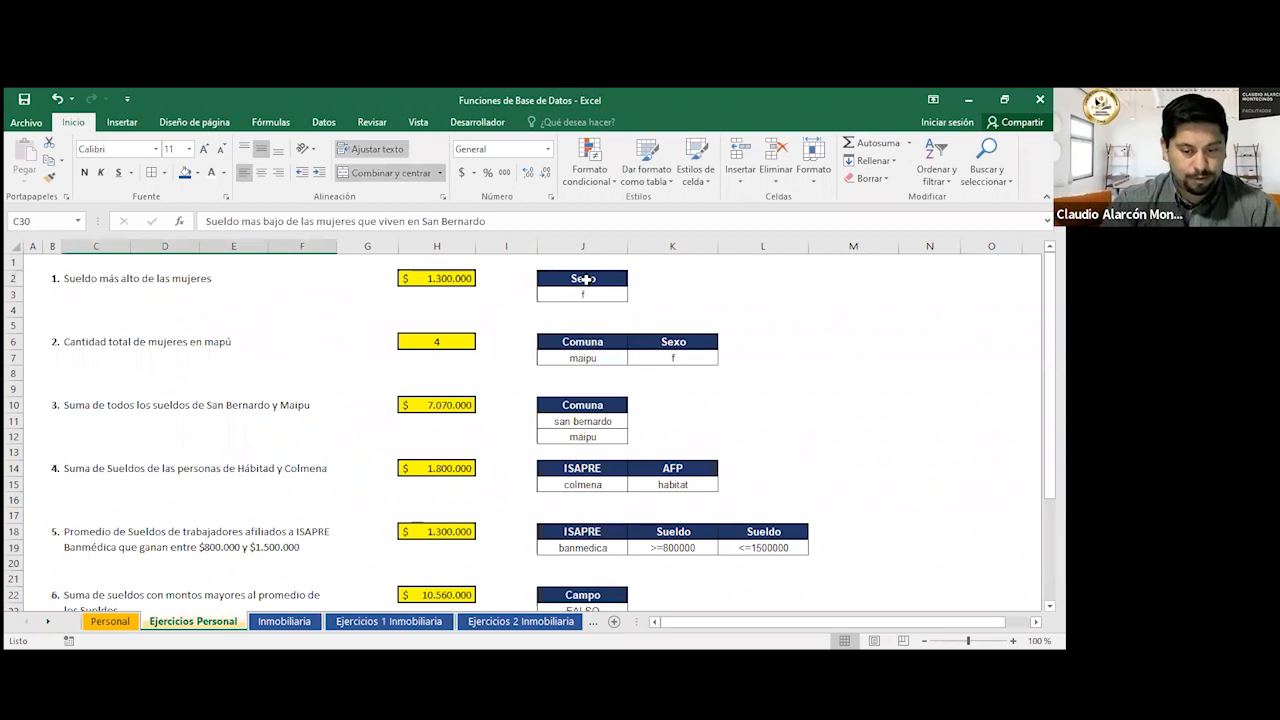
pyautogui.moveTo(586, 279); pyautogui.dragTo(586, 300)
pyautogui.click(49, 177)
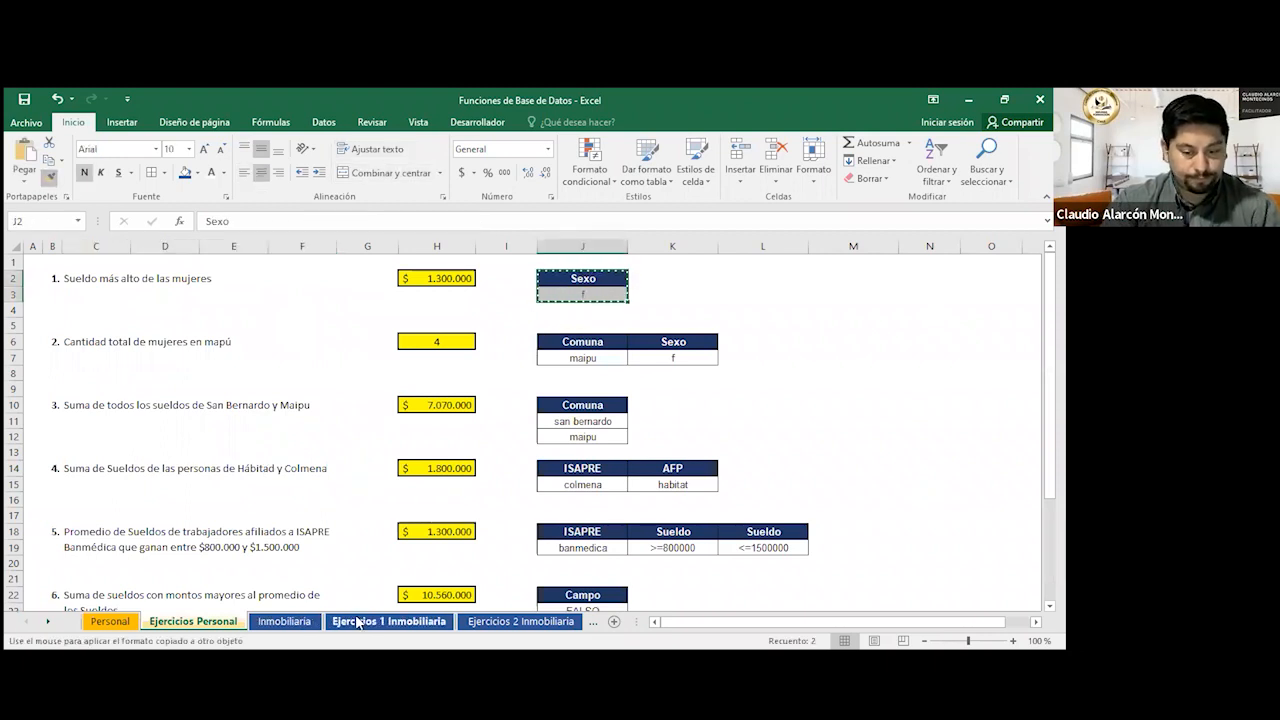
pyautogui.click(389, 621)
pyautogui.moveTo(528, 278); pyautogui.dragTo(572, 287)
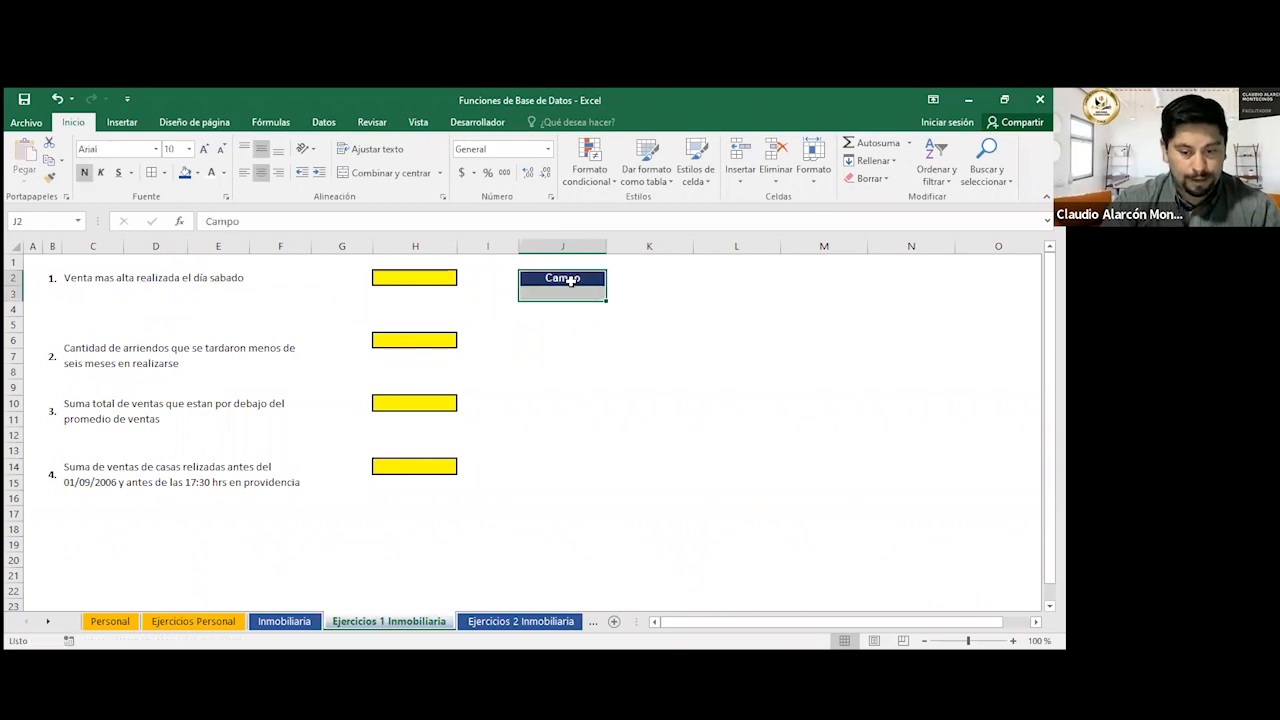
# Enter the Saturday criterion in J3 with the formula =TEXTO(Inmobiliaria!G3;"dddd")="sábado".
pyautogui.click(572, 290)
pyautogui.write('=')
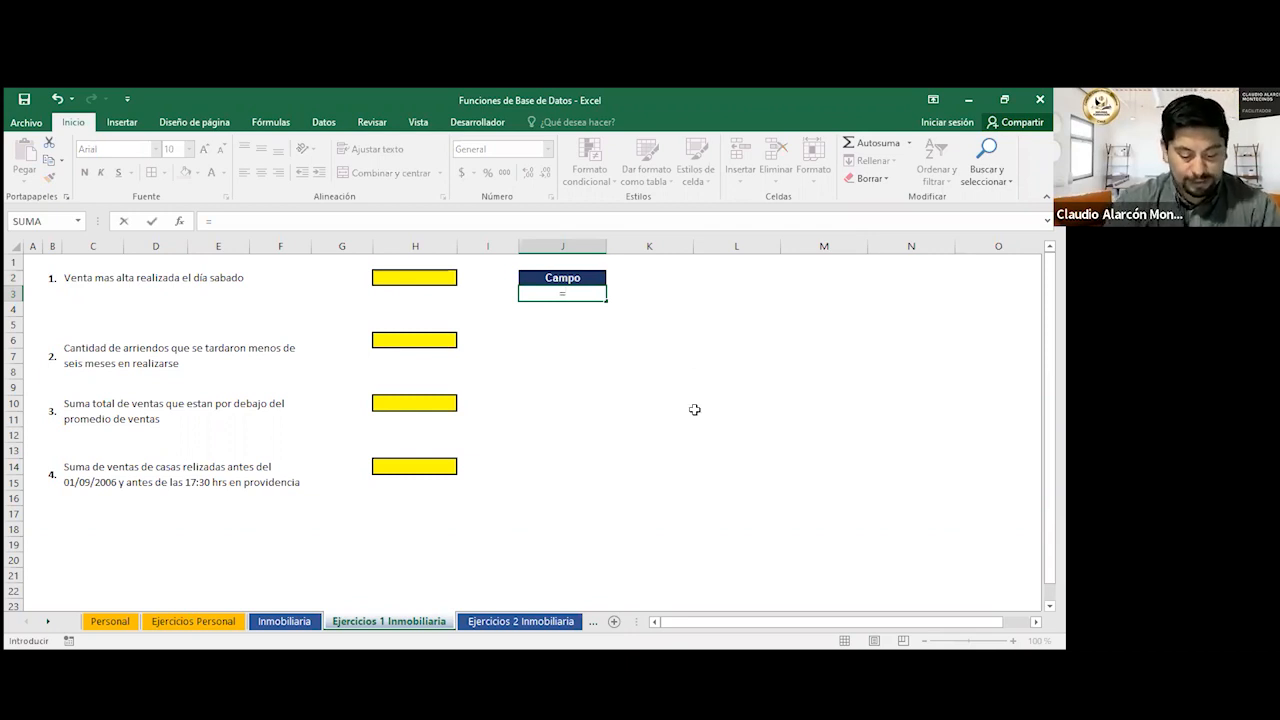
pyautogui.write('TEXTO')
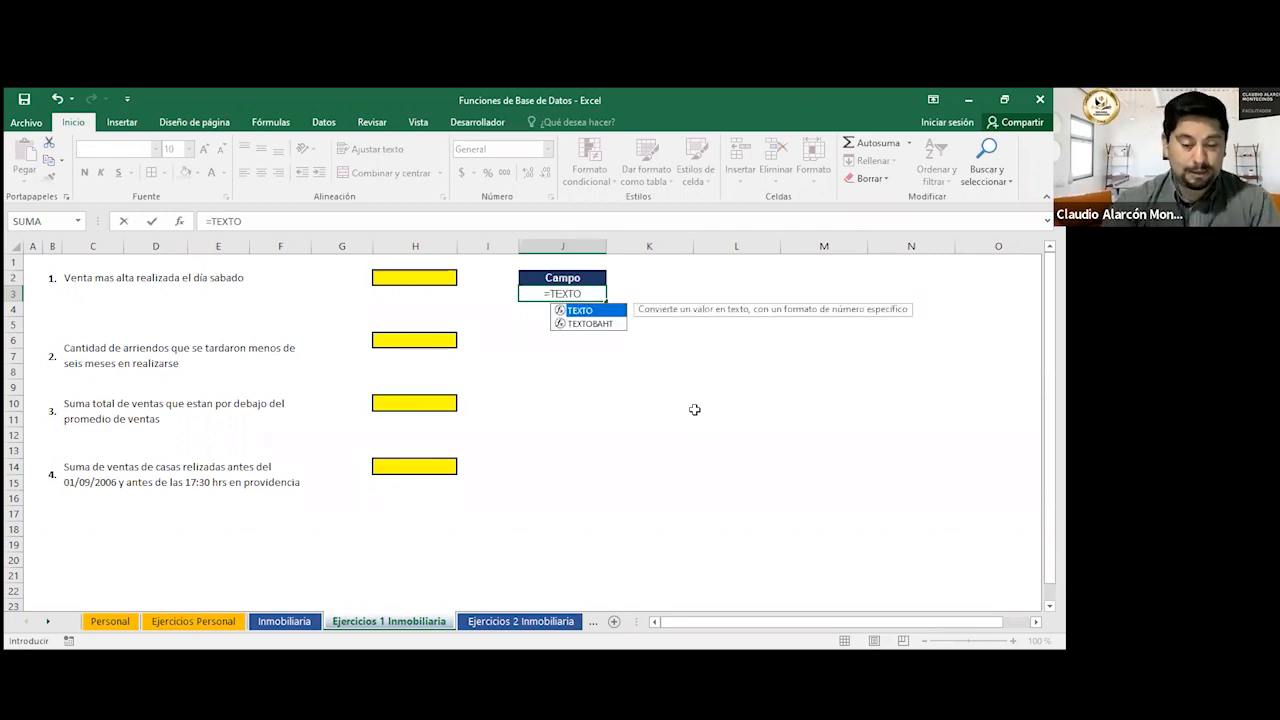
pyautogui.write('((')
pyautogui.press('BackSpace')
pyautogui.click(284, 621)
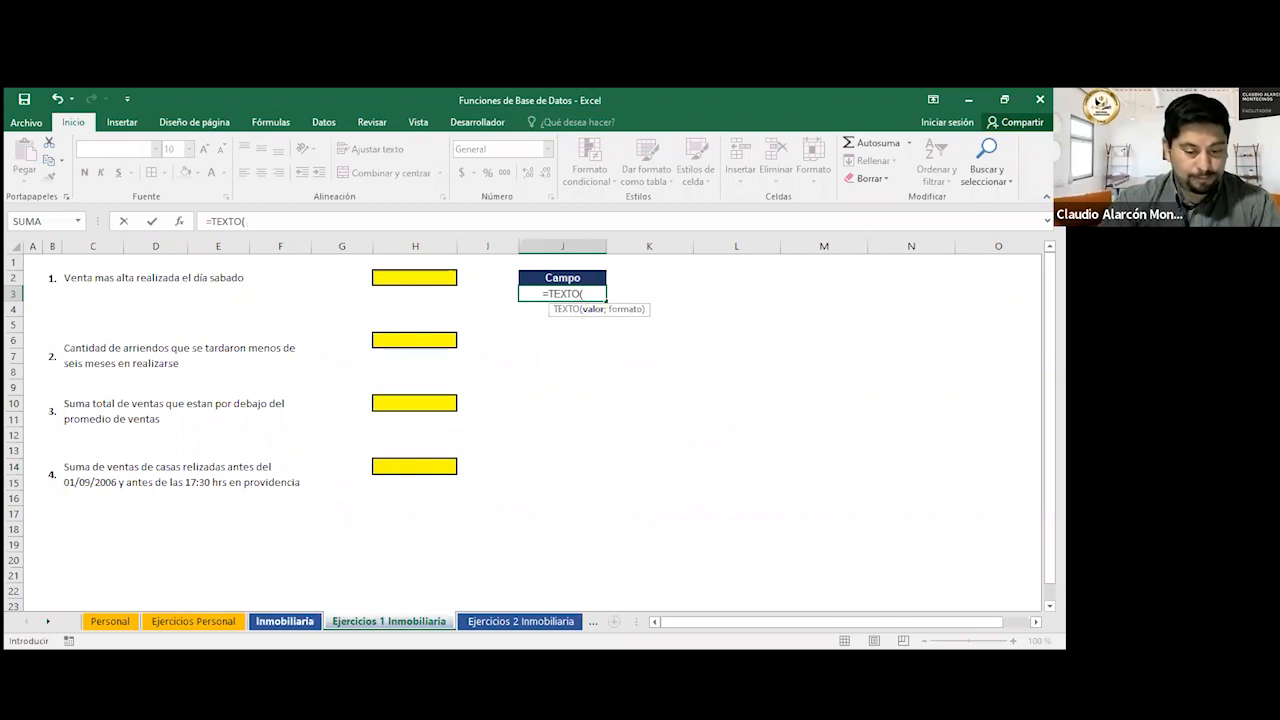
pyautogui.click(414, 348)
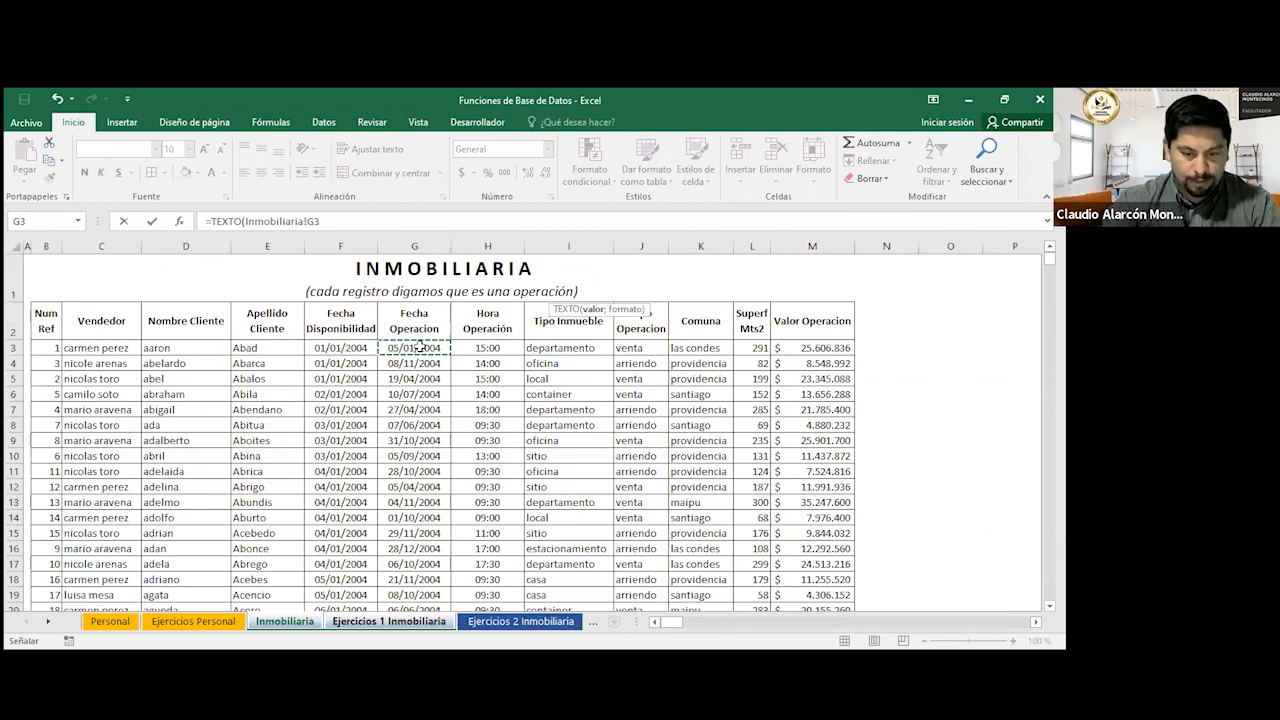
pyautogui.write(';')
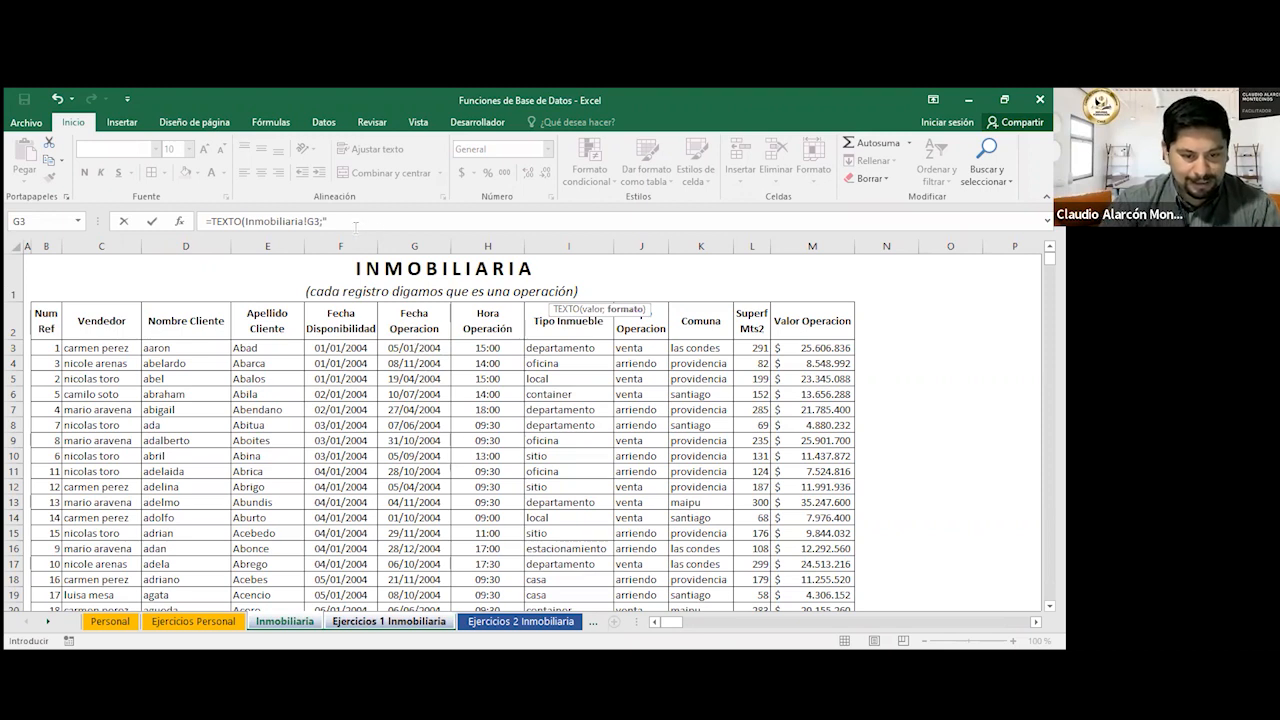
pyautogui.click(409, 221)
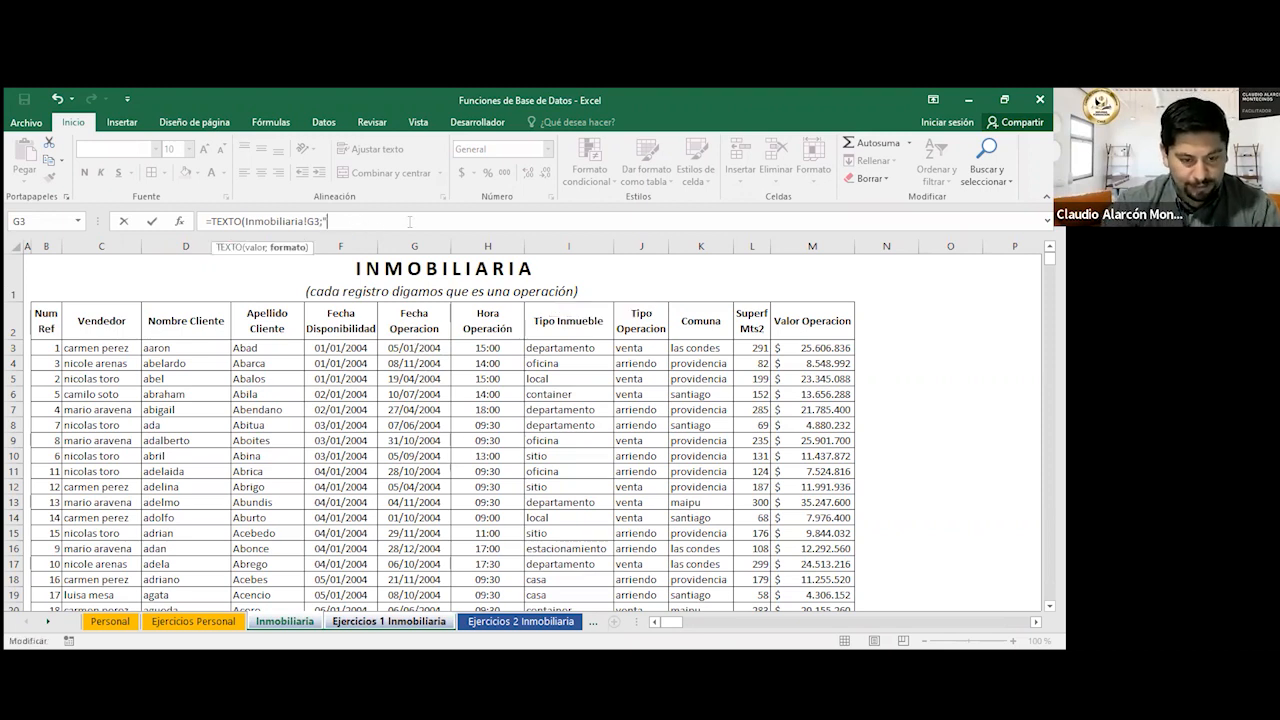
pyautogui.write('dddd"')
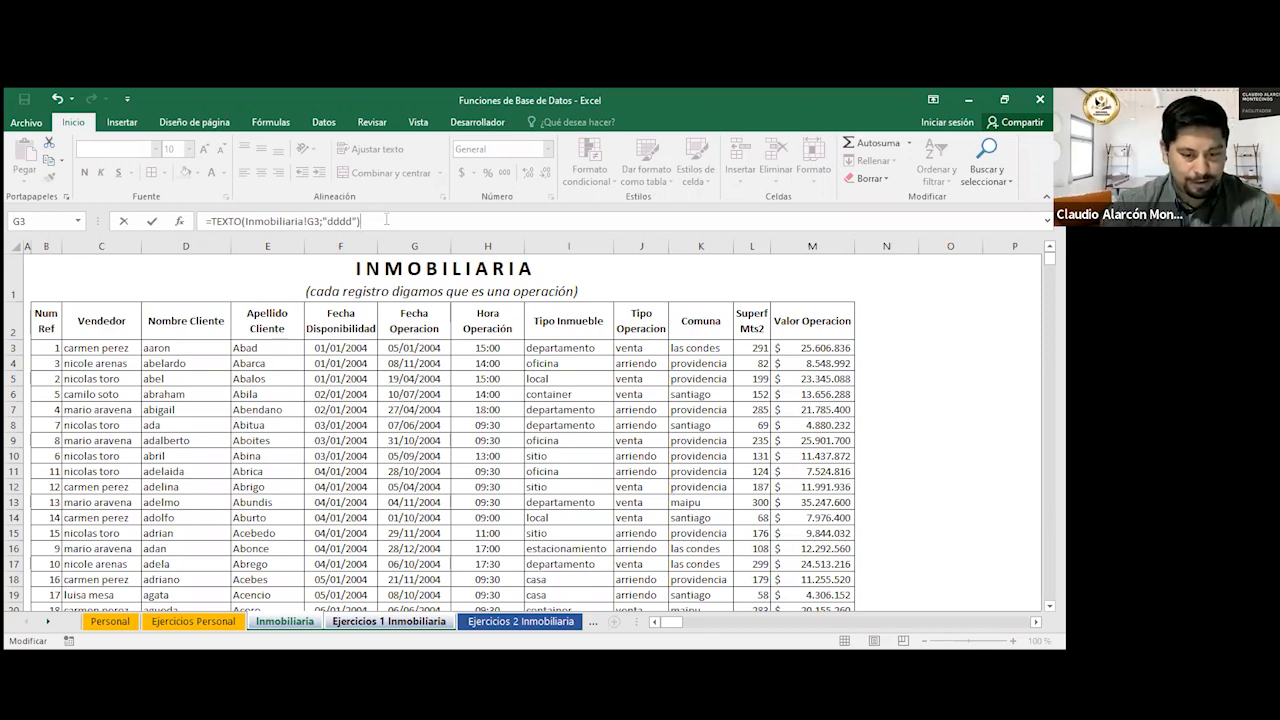
pyautogui.write('="sábado"')
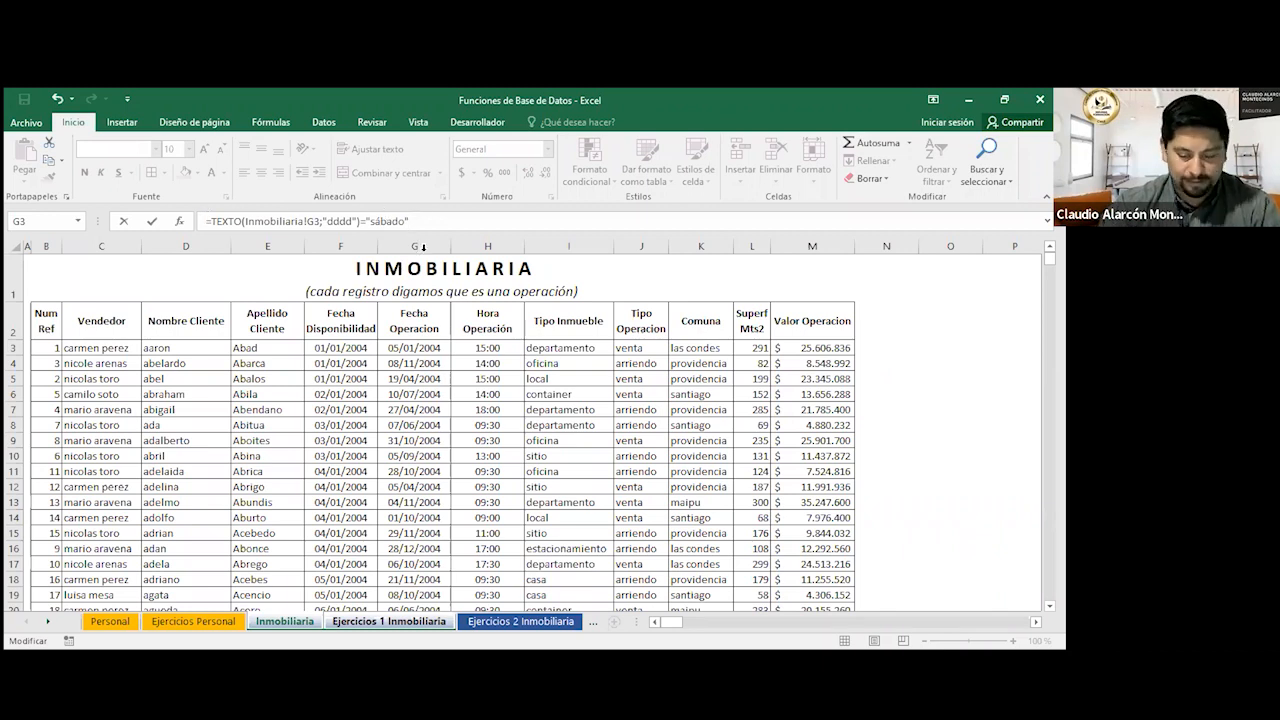
pyautogui.press('Return')
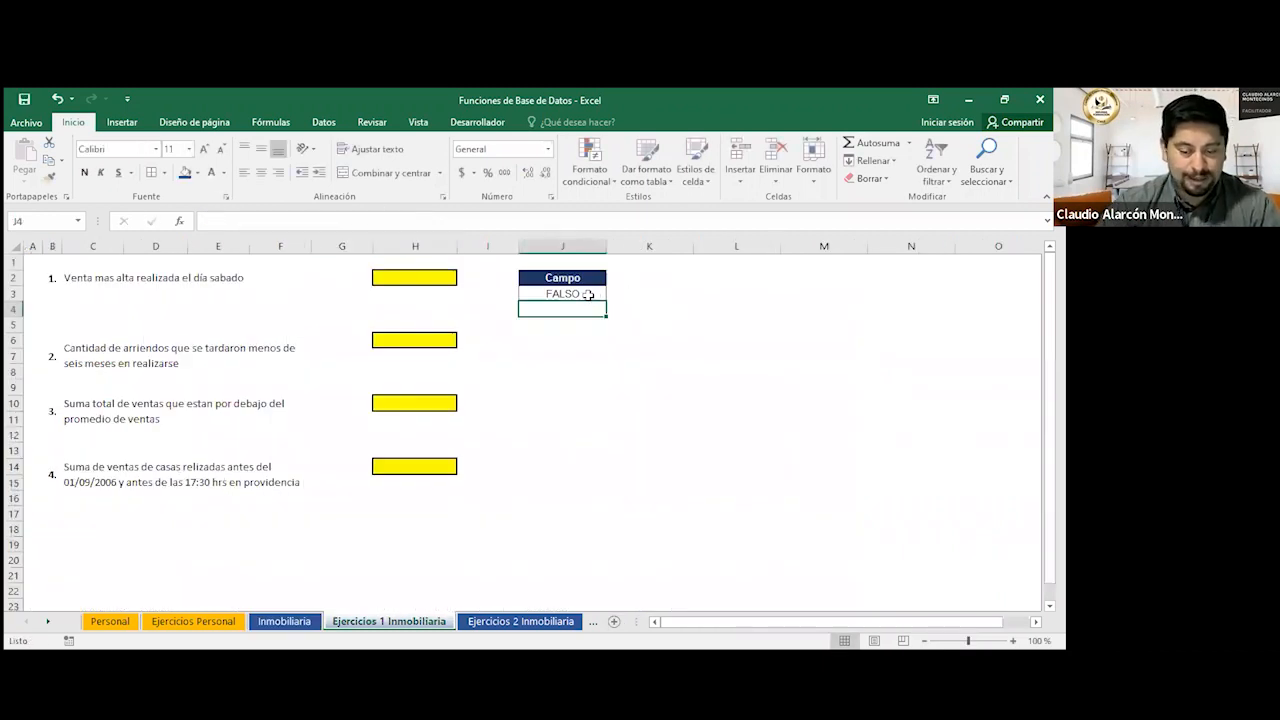
# Check J3's criterion formula against the Fecha Operacion dates on the Inmobiliaria sheet, and return to Ejercicios 1 Inmobiliaria.
pyautogui.click(588, 295)
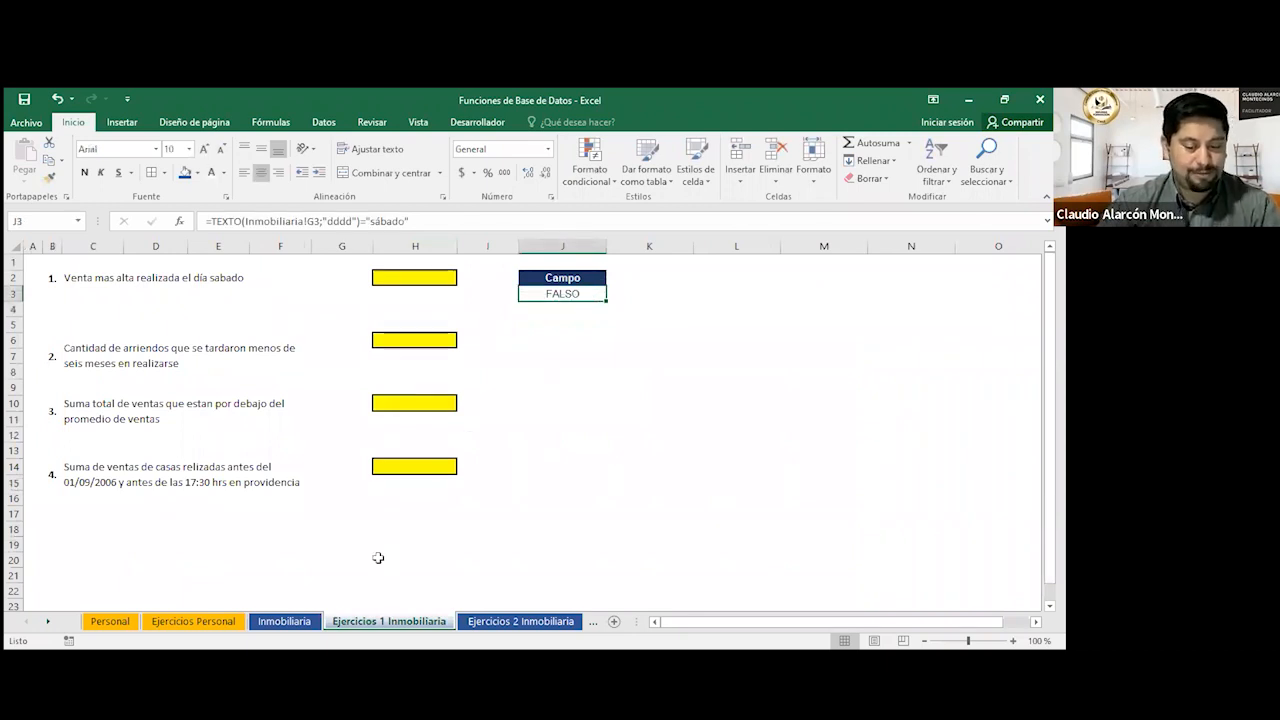
pyautogui.click(283, 622)
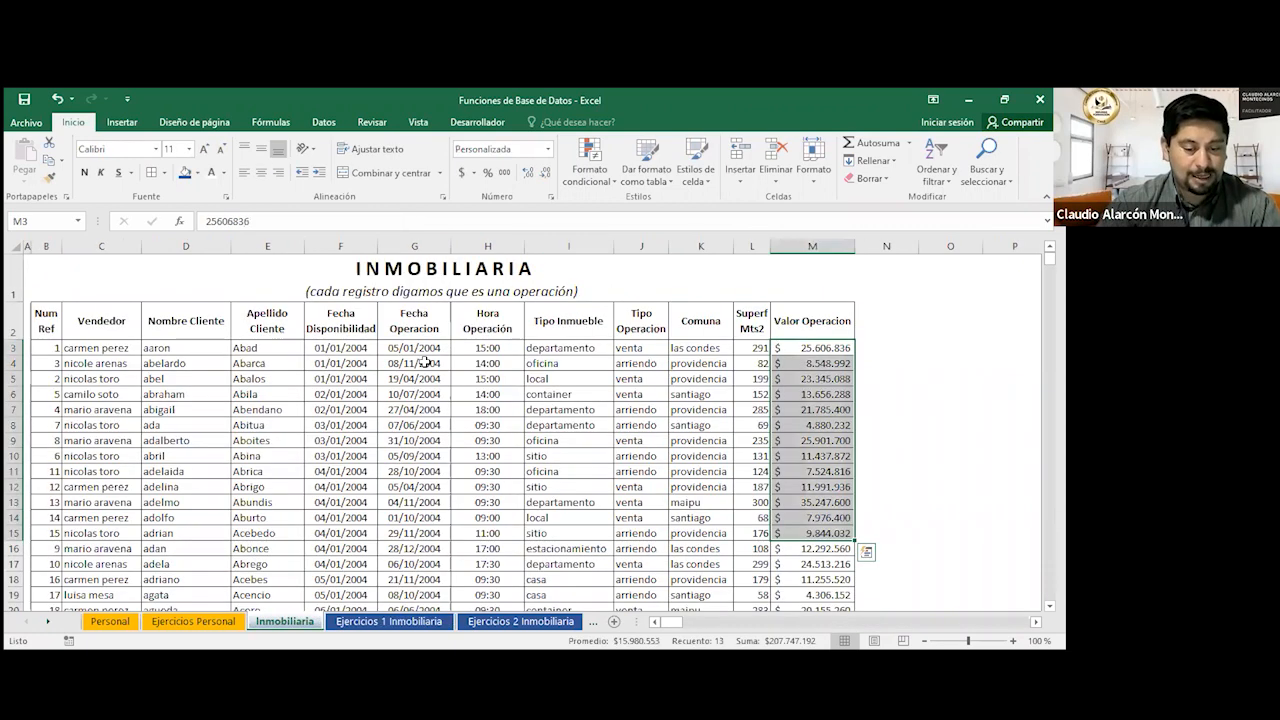
pyautogui.click(424, 363)
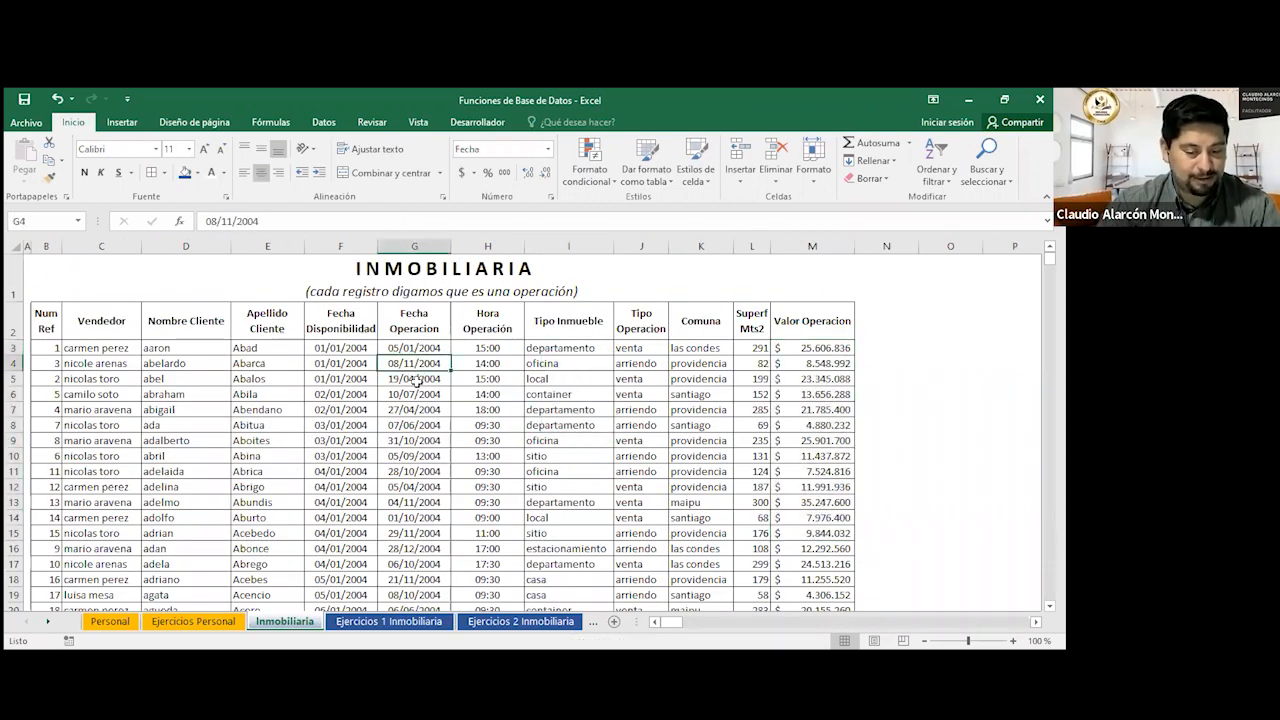
pyautogui.press('Down')
pyautogui.click(415, 395)
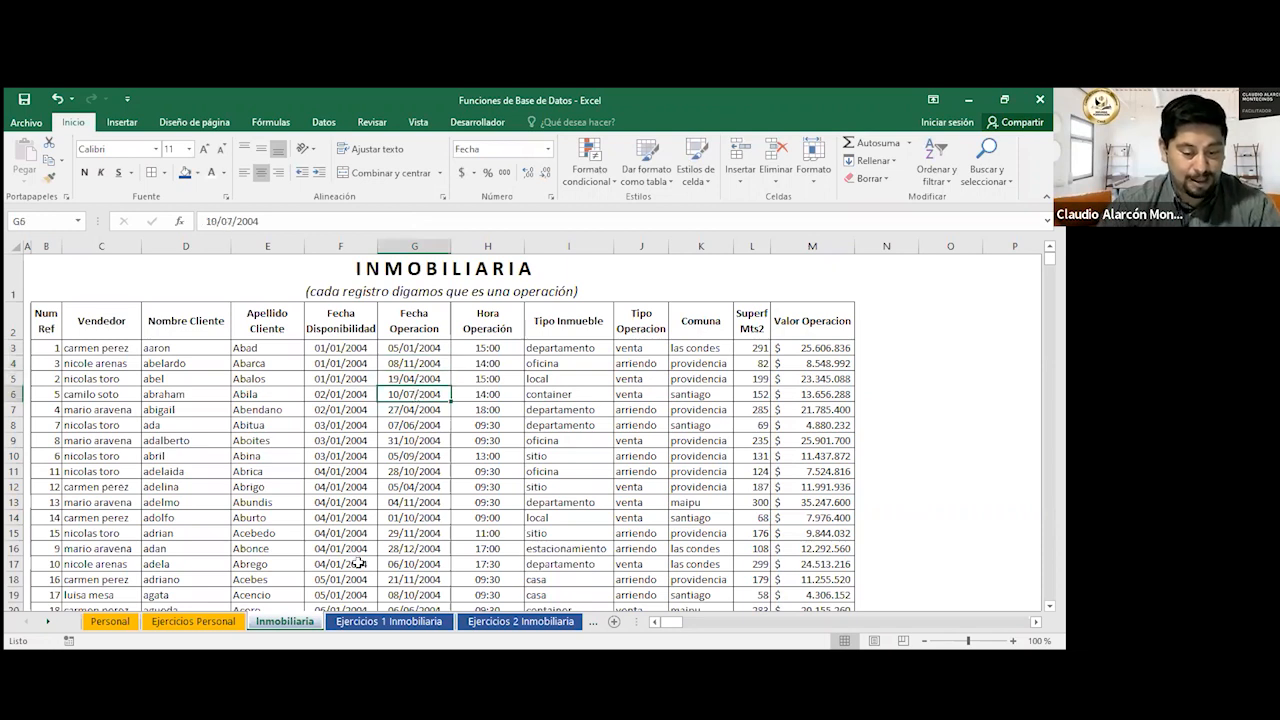
pyautogui.click(389, 621)
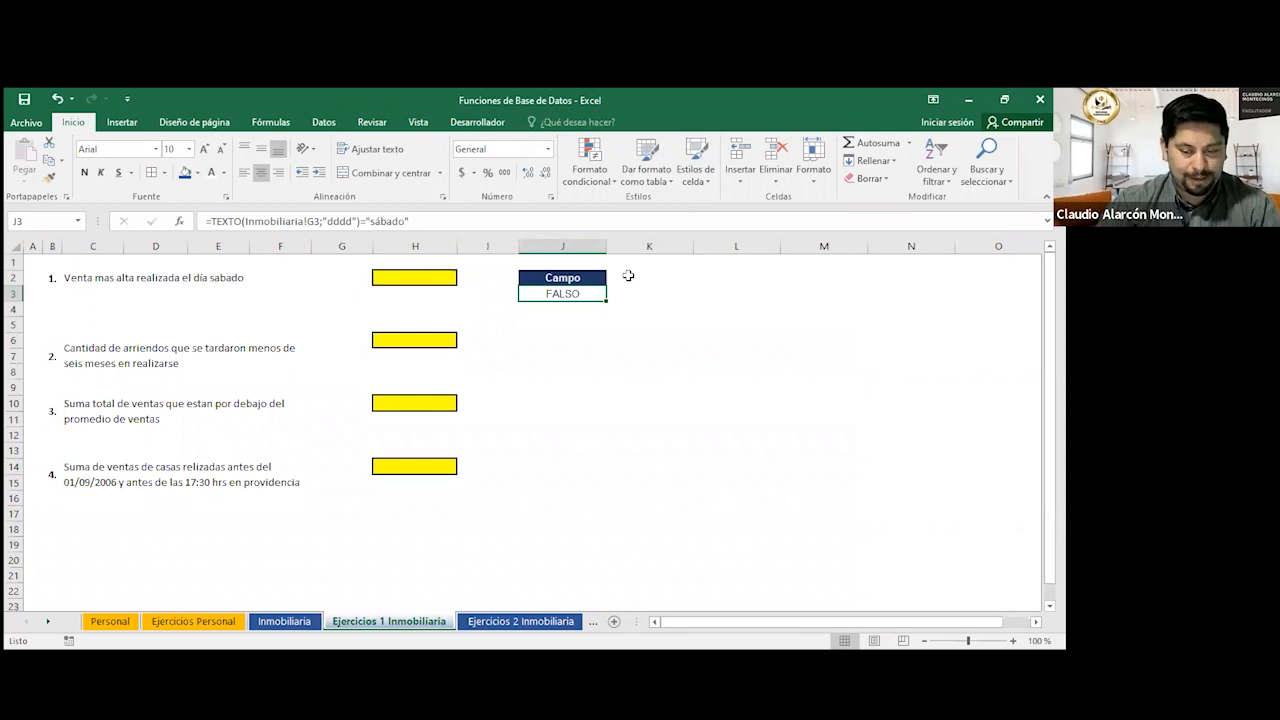
# Link K2 to the Tipo Operacion heading with the formula =Inmobiliaria!J2.
pyautogui.click(628, 276)
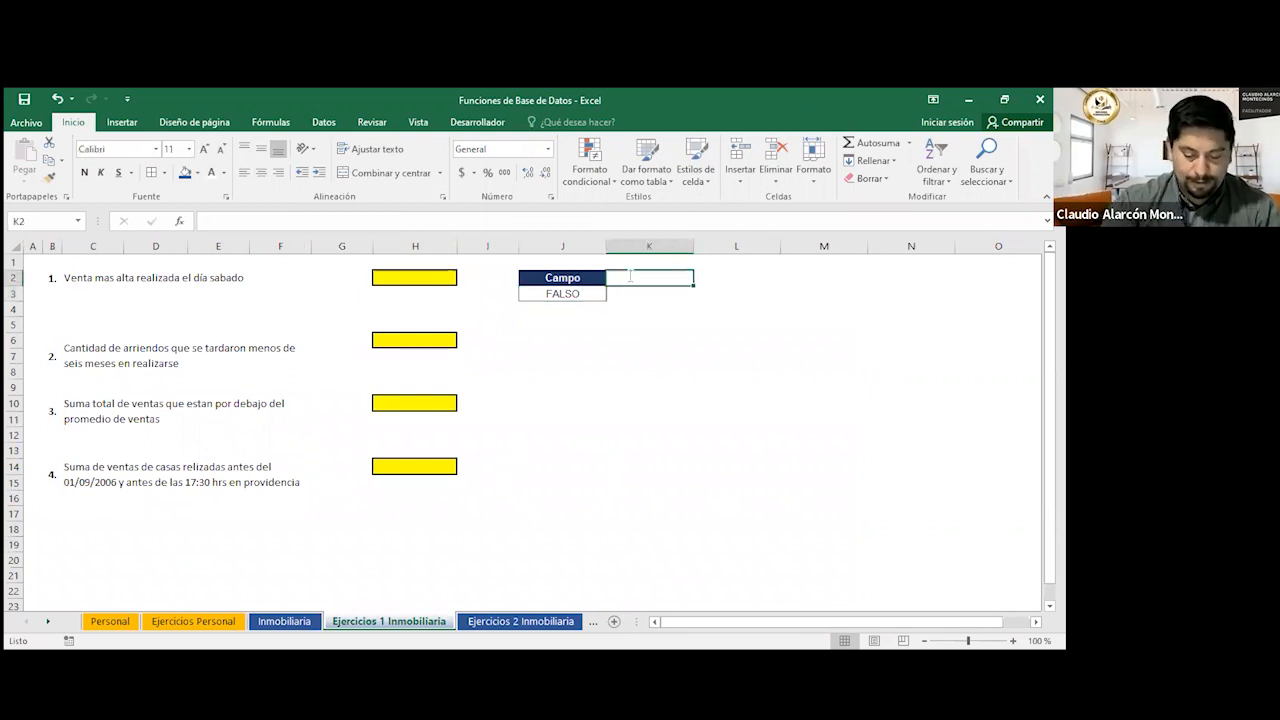
pyautogui.write('=')
pyautogui.click(284, 621)
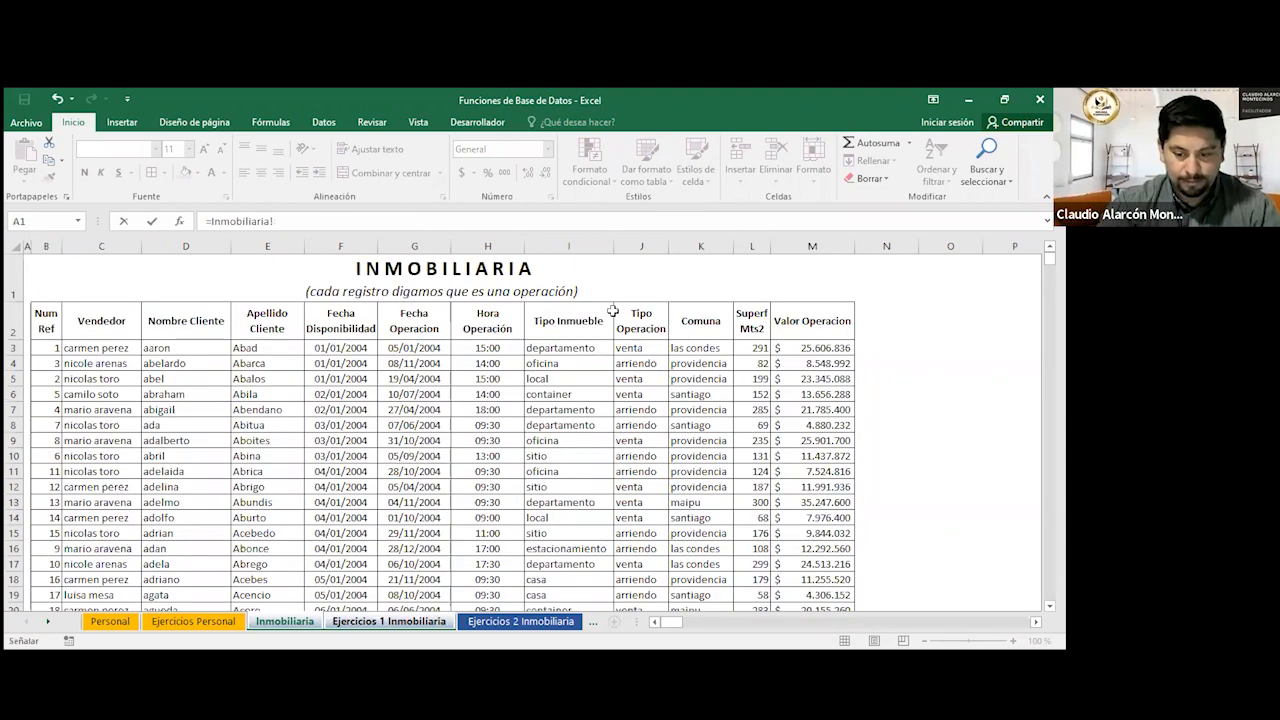
pyautogui.click(642, 318)
pyautogui.press('Return')
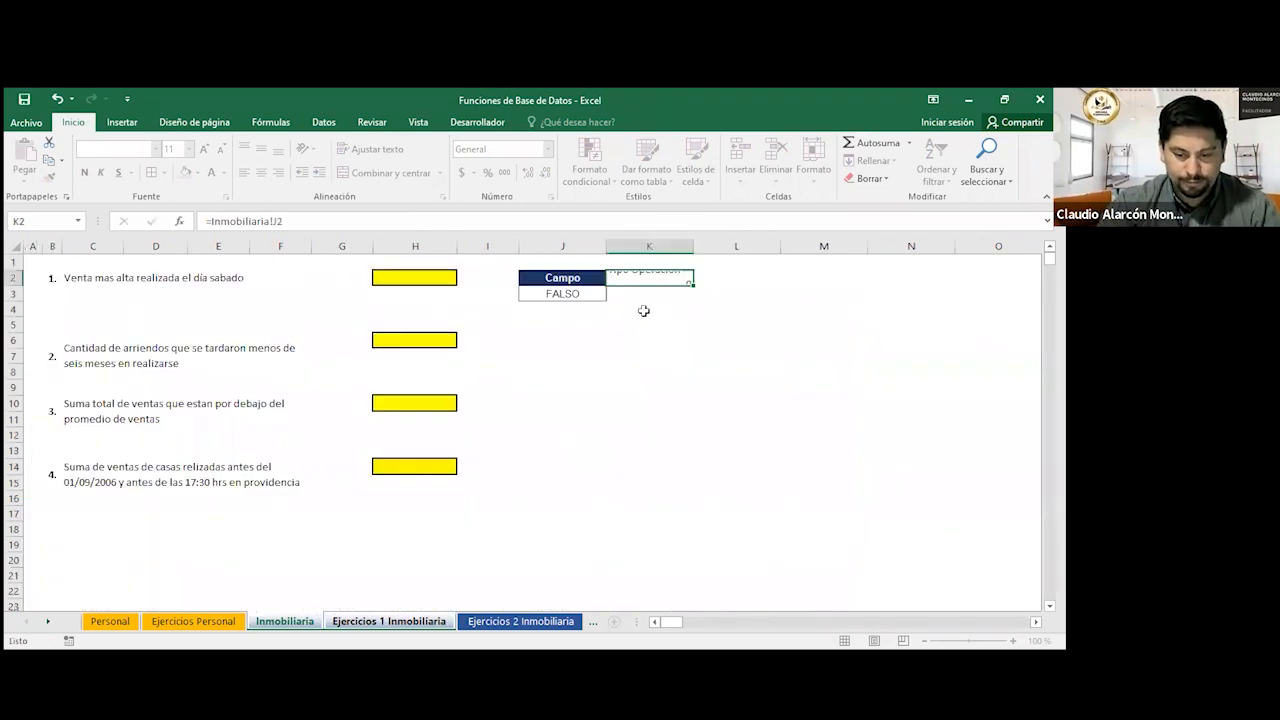
# Copy the format of the Campo criteria cells J2:J3 to K2:K3.
pyautogui.click(591, 279)
pyautogui.moveTo(593, 290)
pyautogui.mouseDown()
pyautogui.moveTo(660, 282)
pyautogui.moveTo(652, 294)
pyautogui.mouseUp()
pyautogui.click(49, 176)
# Set the Tipo Operacion criterion of exercise 1 in K3 to venta.
pyautogui.click(652, 294)
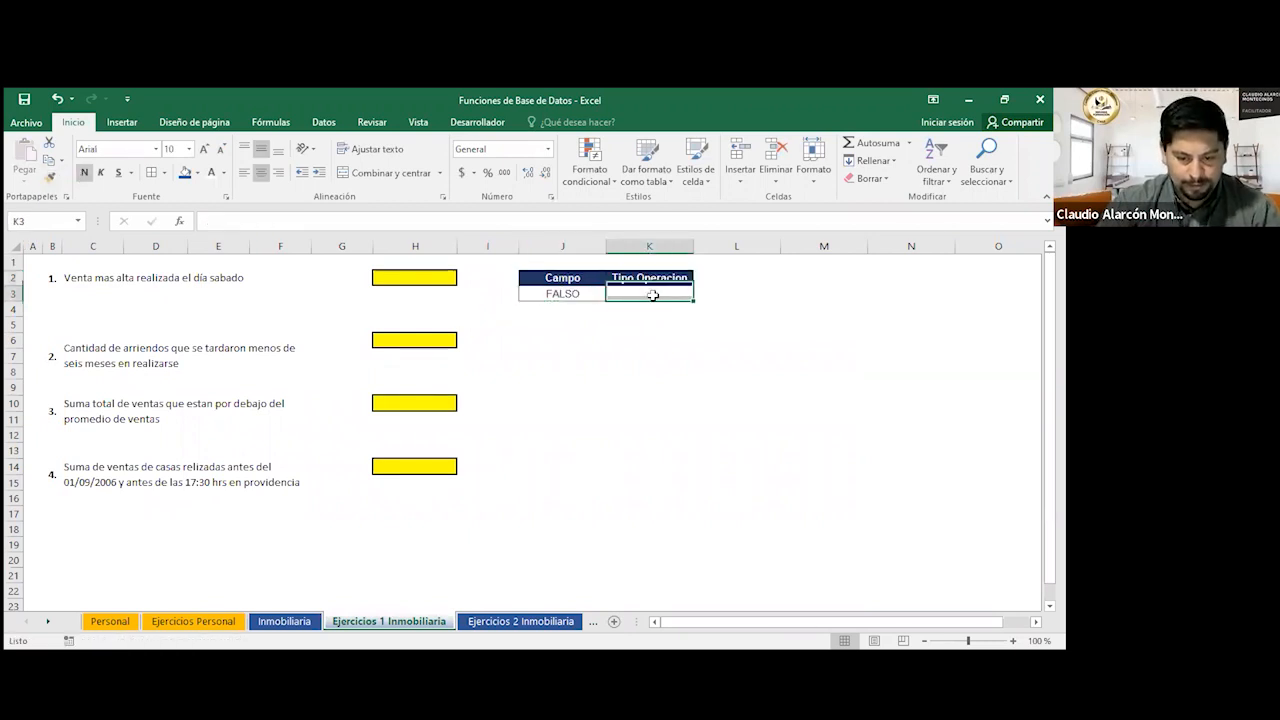
pyautogui.write('venta')
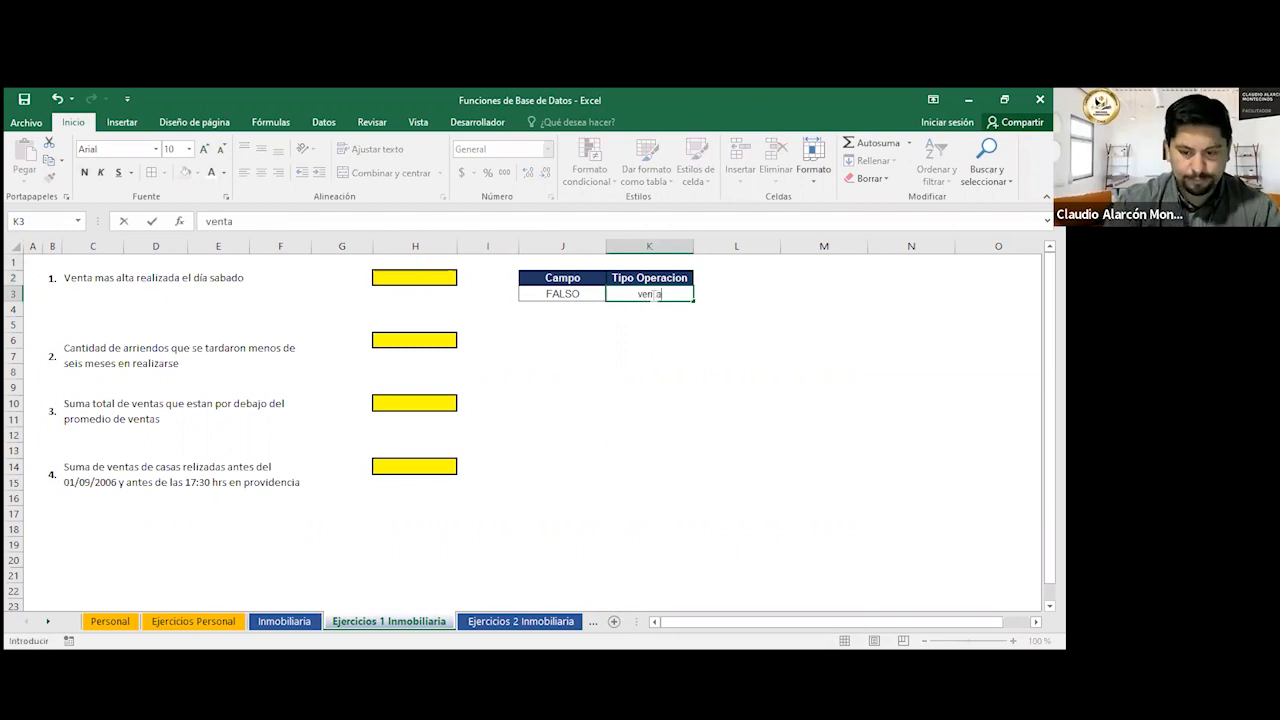
pyautogui.press('Return')
pyautogui.click(736, 340)
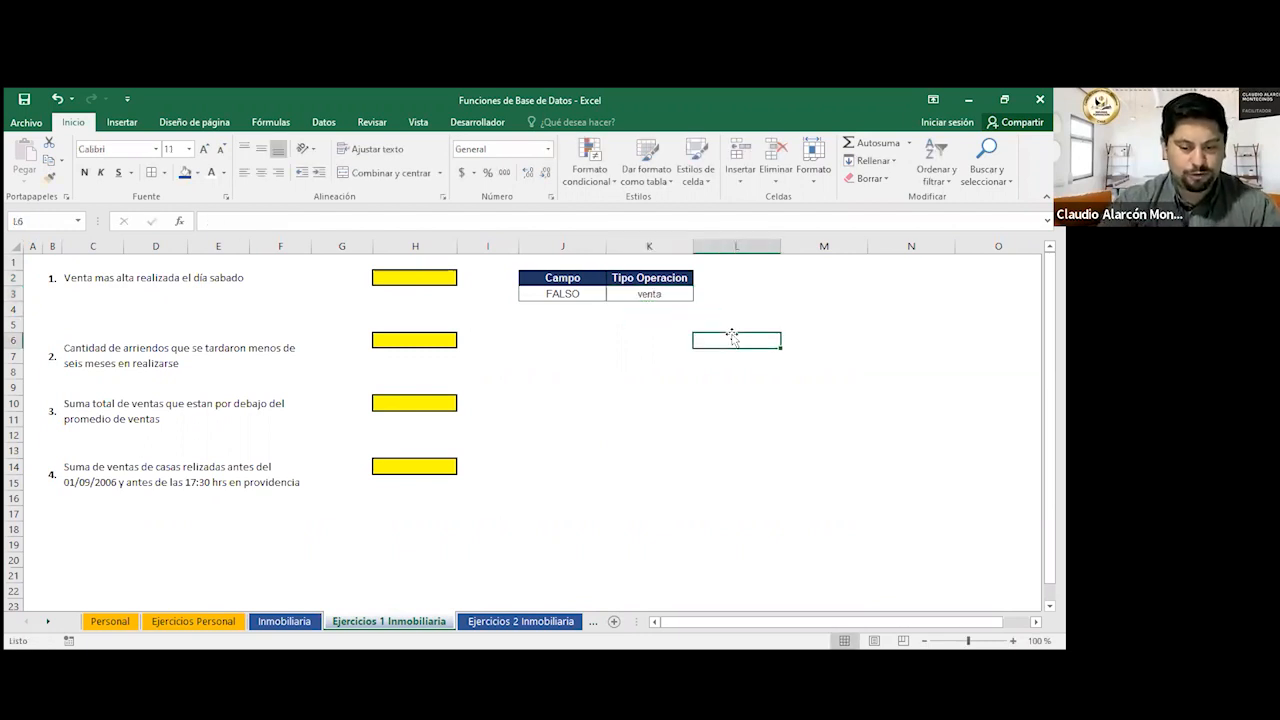
# Start a BDMAX formula in H2 for exercise 1 with the Inmobiliaria table B2:M3339 as its database.
pyautogui.click(422, 283)
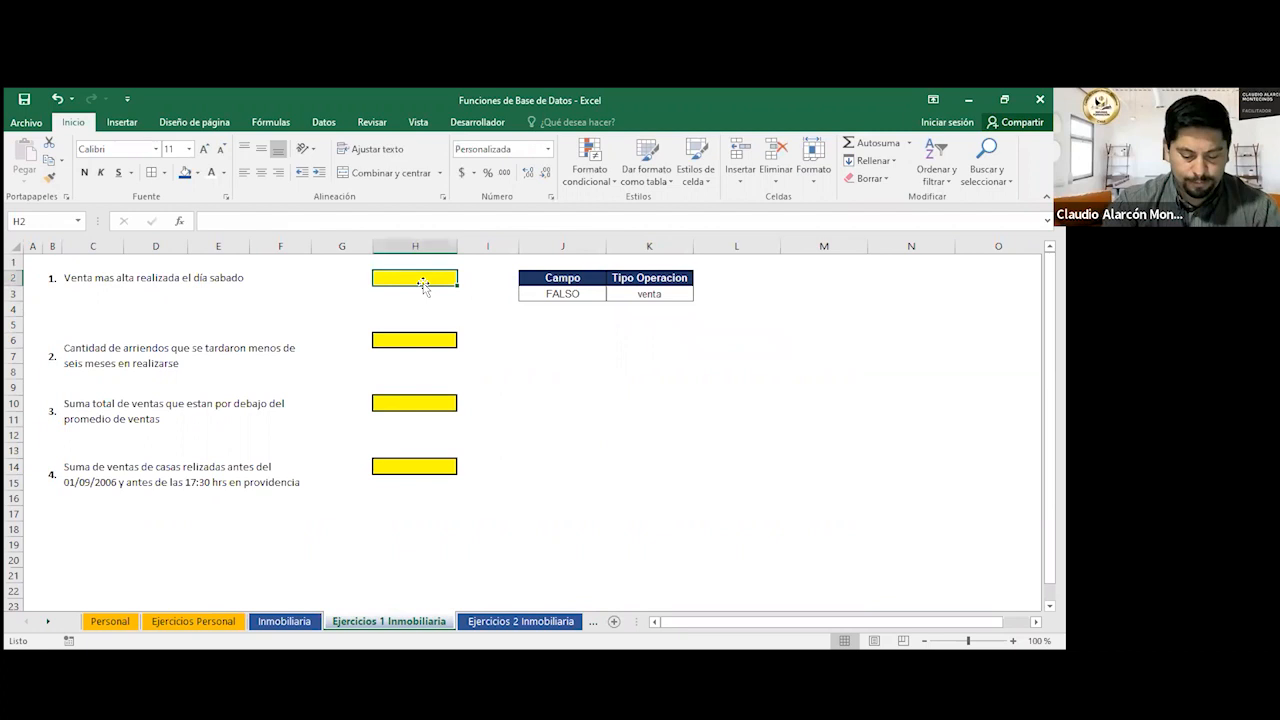
pyautogui.write('=')
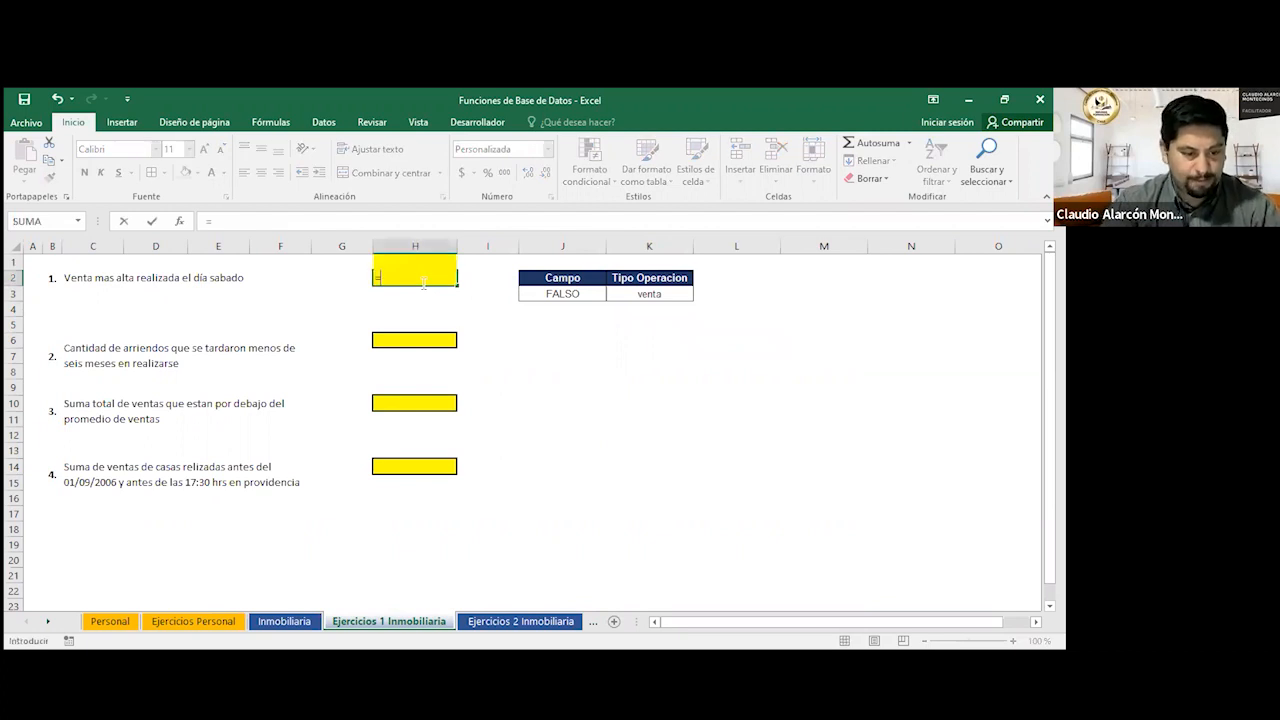
pyautogui.write('BD')
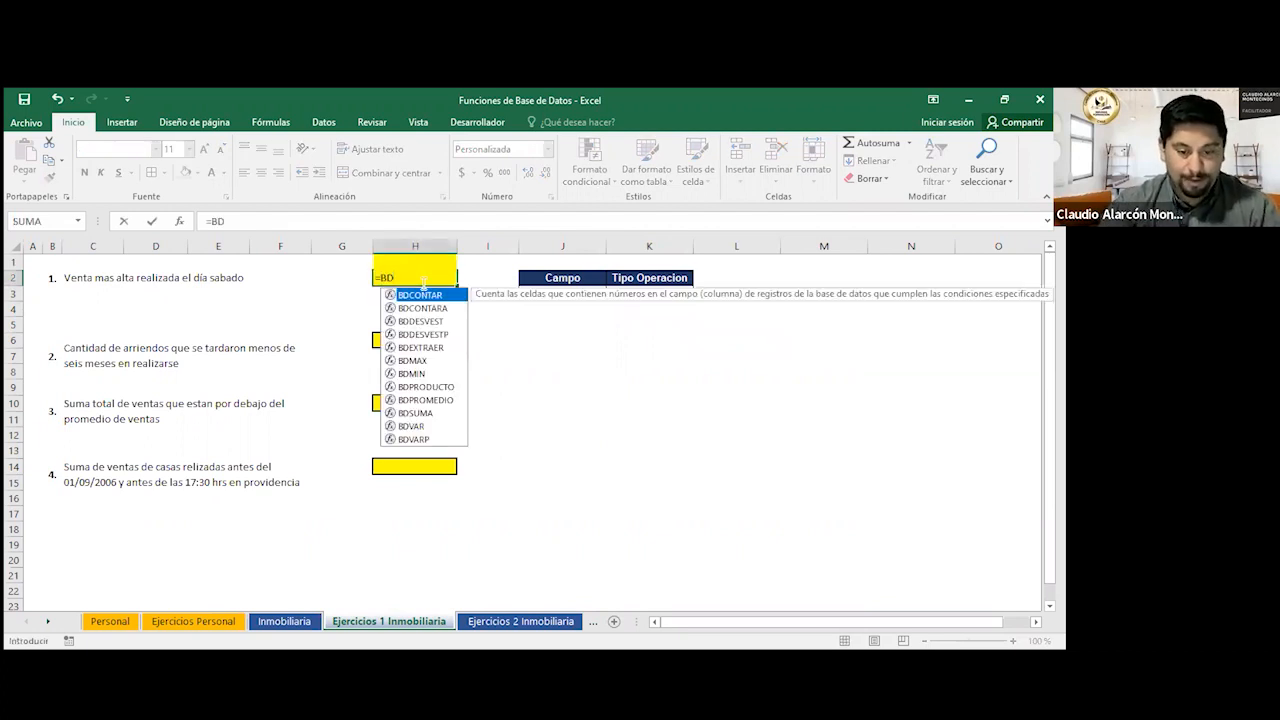
pyautogui.write('MAX(')
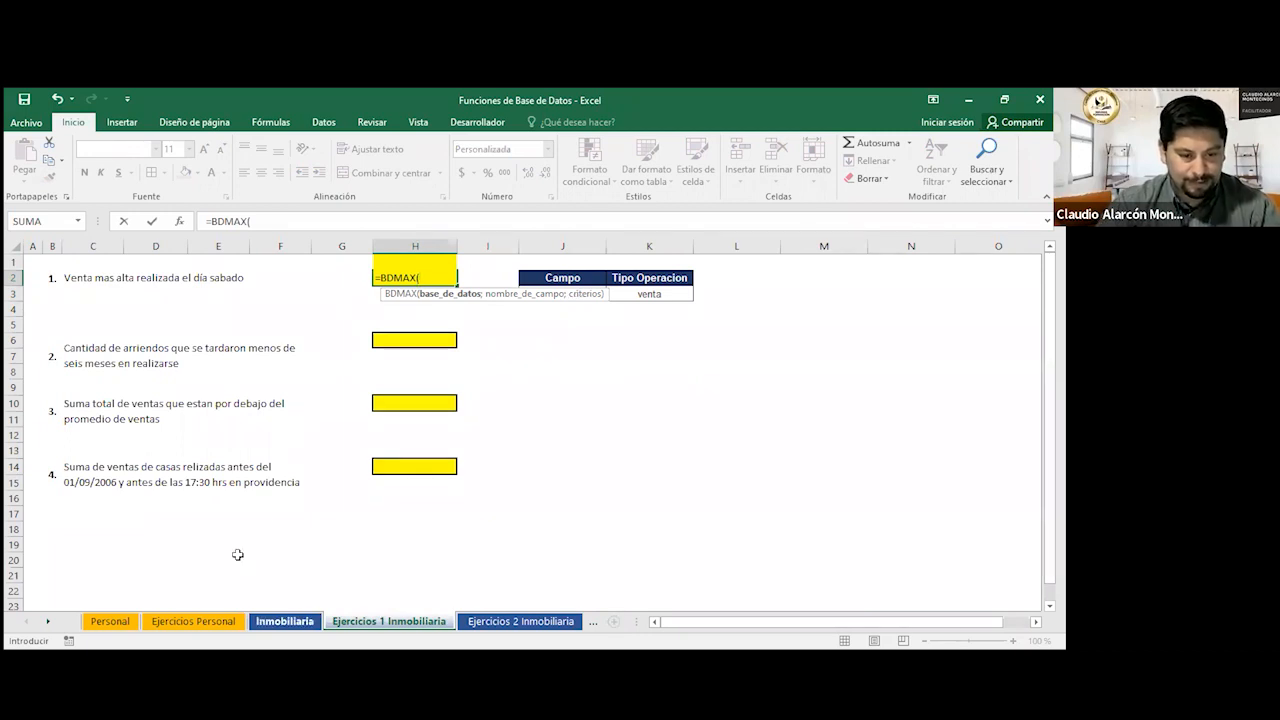
pyautogui.click(284, 621)
pyautogui.click(46, 322)
pyautogui.moveTo(185, 330); pyautogui.dragTo(230, 337)
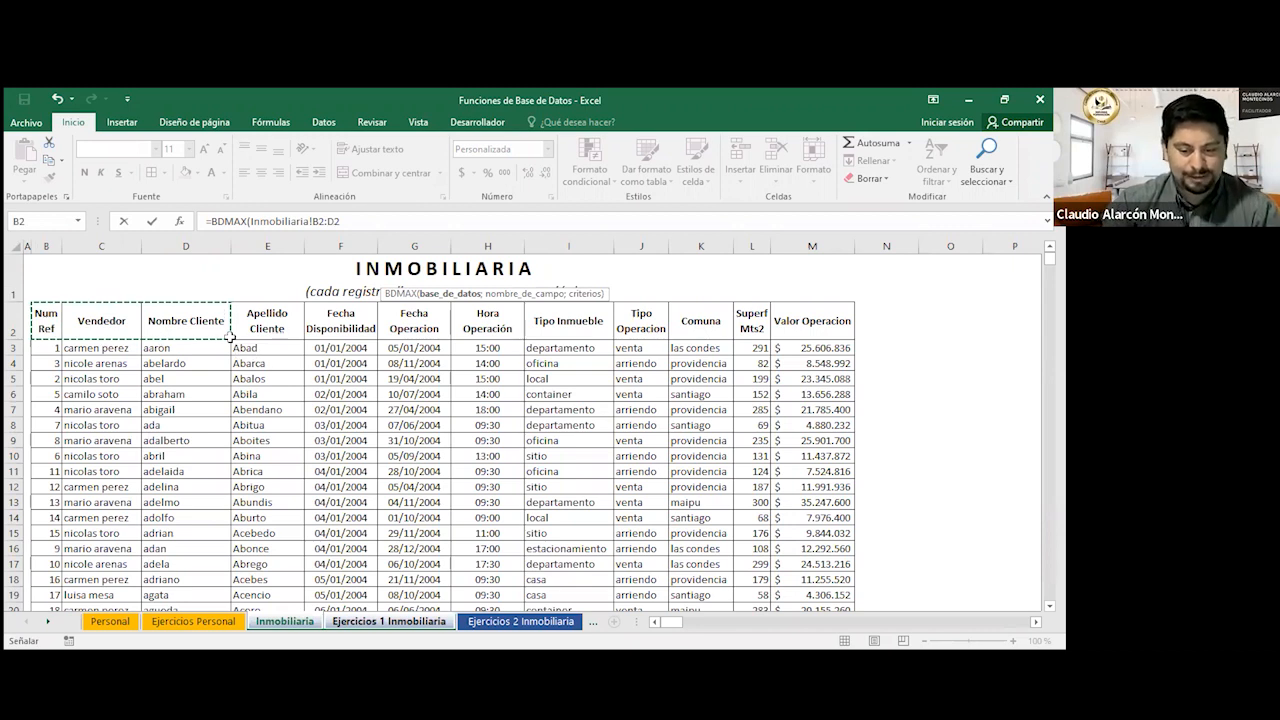
pyautogui.hotkey('ctrl', 'shift', 'Down')
pyautogui.hotkey('ctrl', 'shift', 'Right')
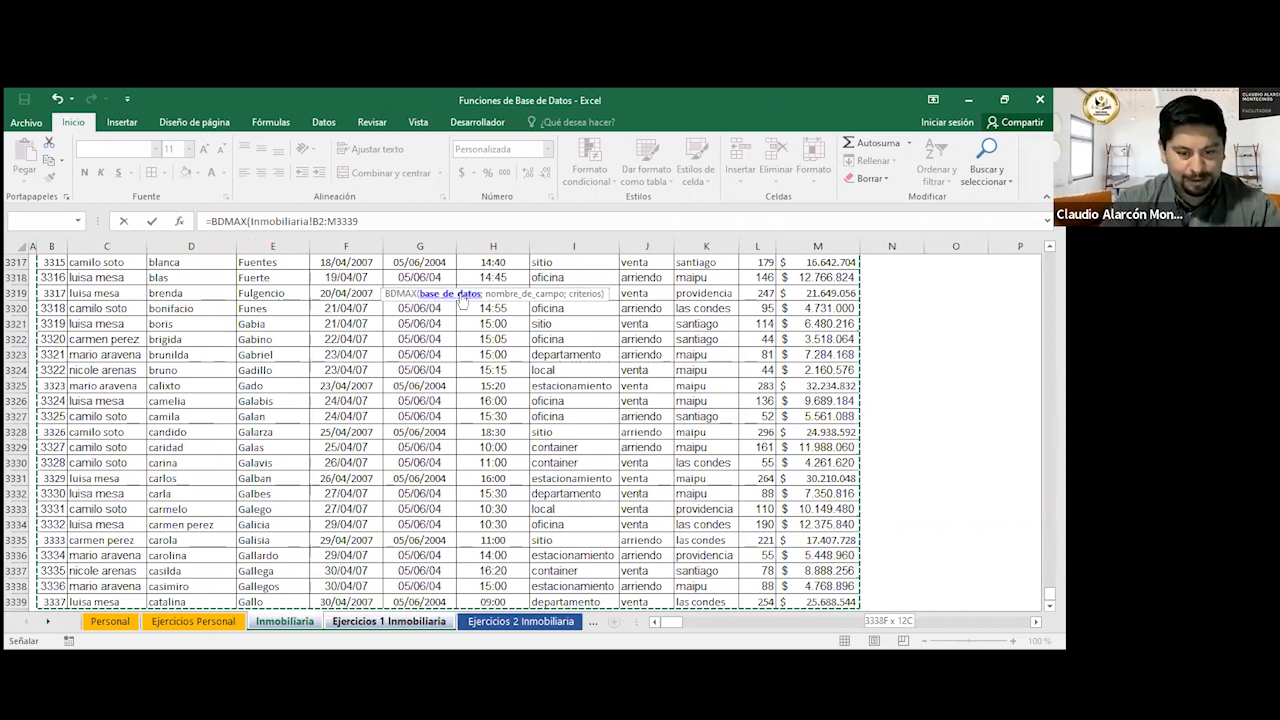
# Set the BDMAX formula's field argument to the Valor Operacion heading, Inmobiliaria!M2.
pyautogui.write(';')
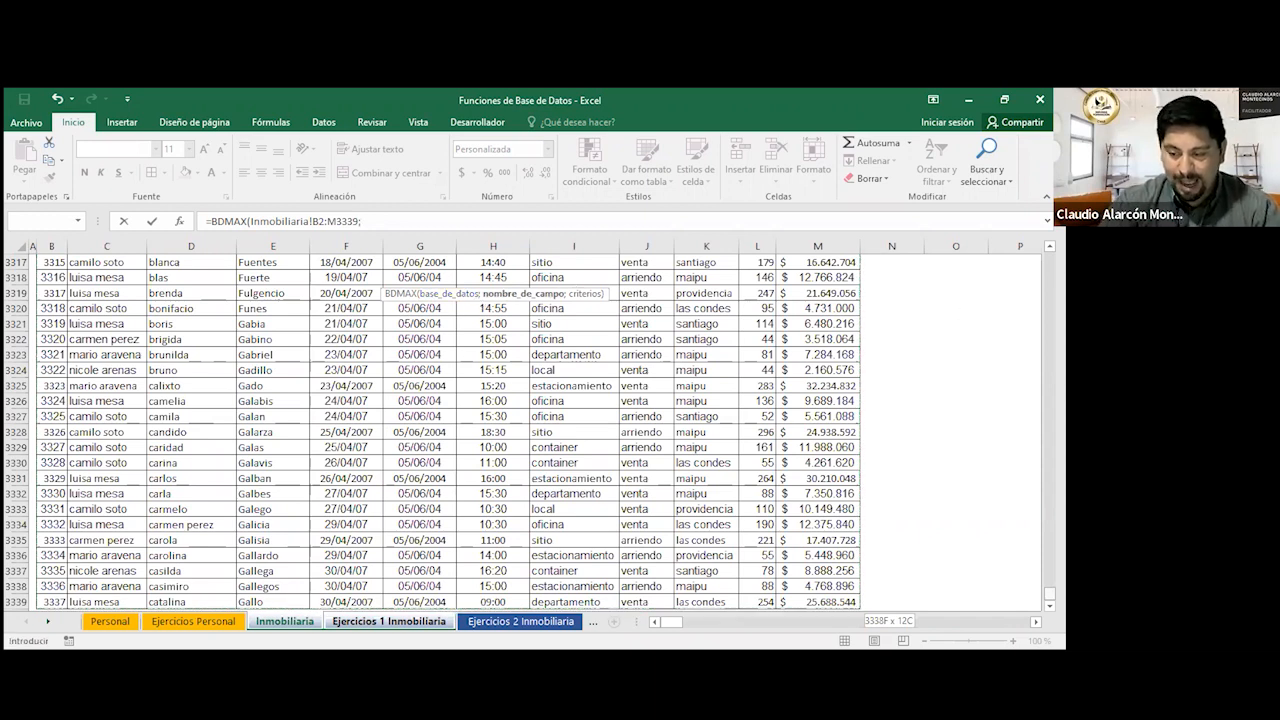
pyautogui.moveTo(1050, 594); pyautogui.dragTo(1050, 257)
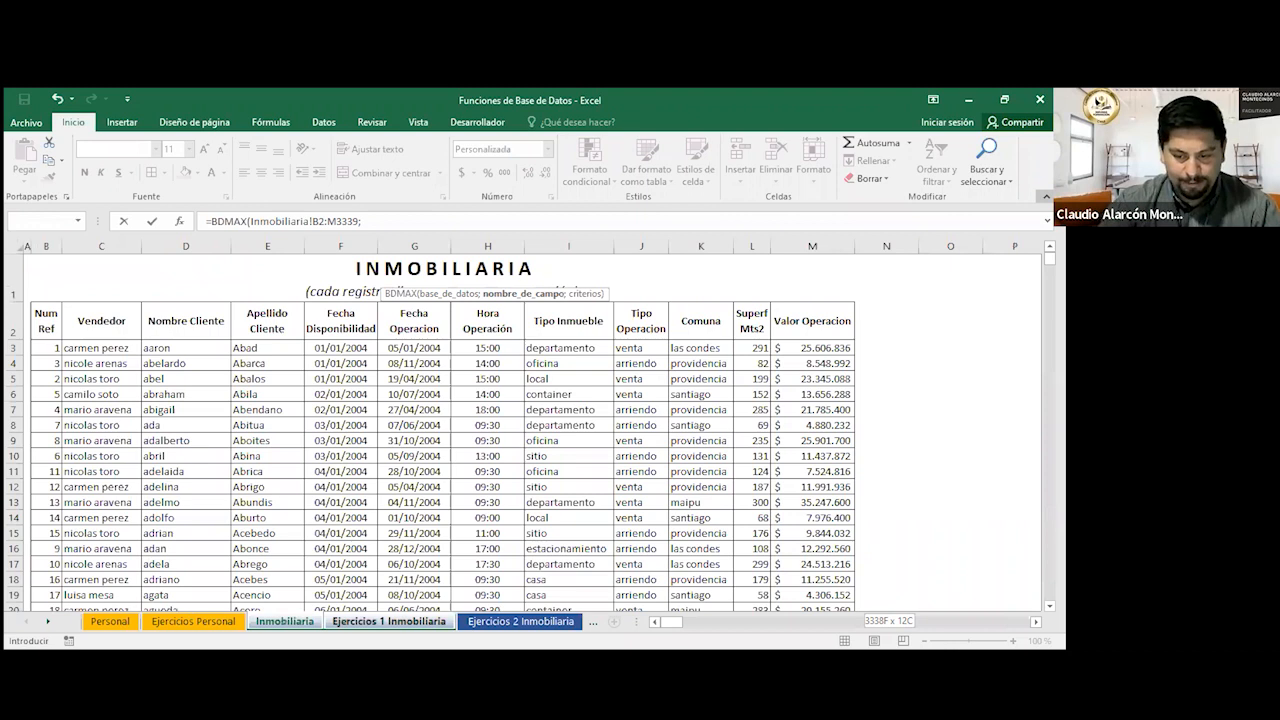
pyautogui.click(812, 321)
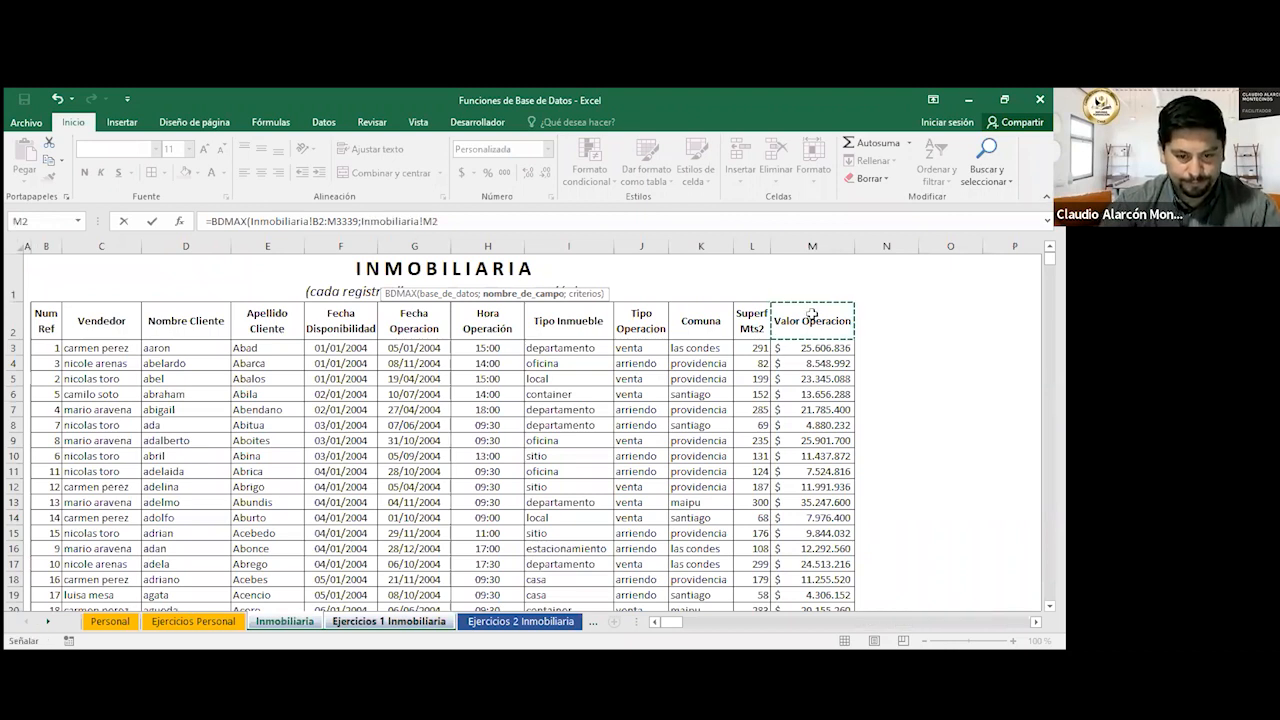
pyautogui.write(';')
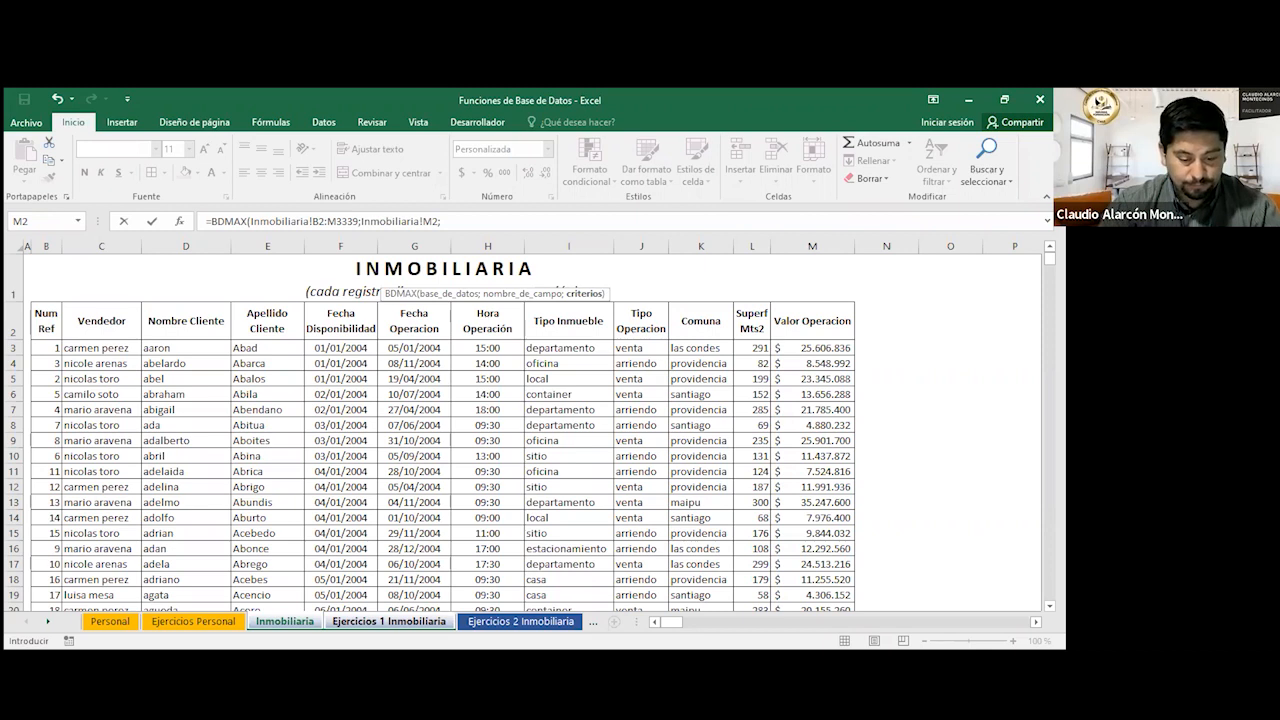
# Complete H2's BDMAX formula with the criteria range J2:K3 on Ejercicios 1 Inmobiliaria.
pyautogui.click(389, 621)
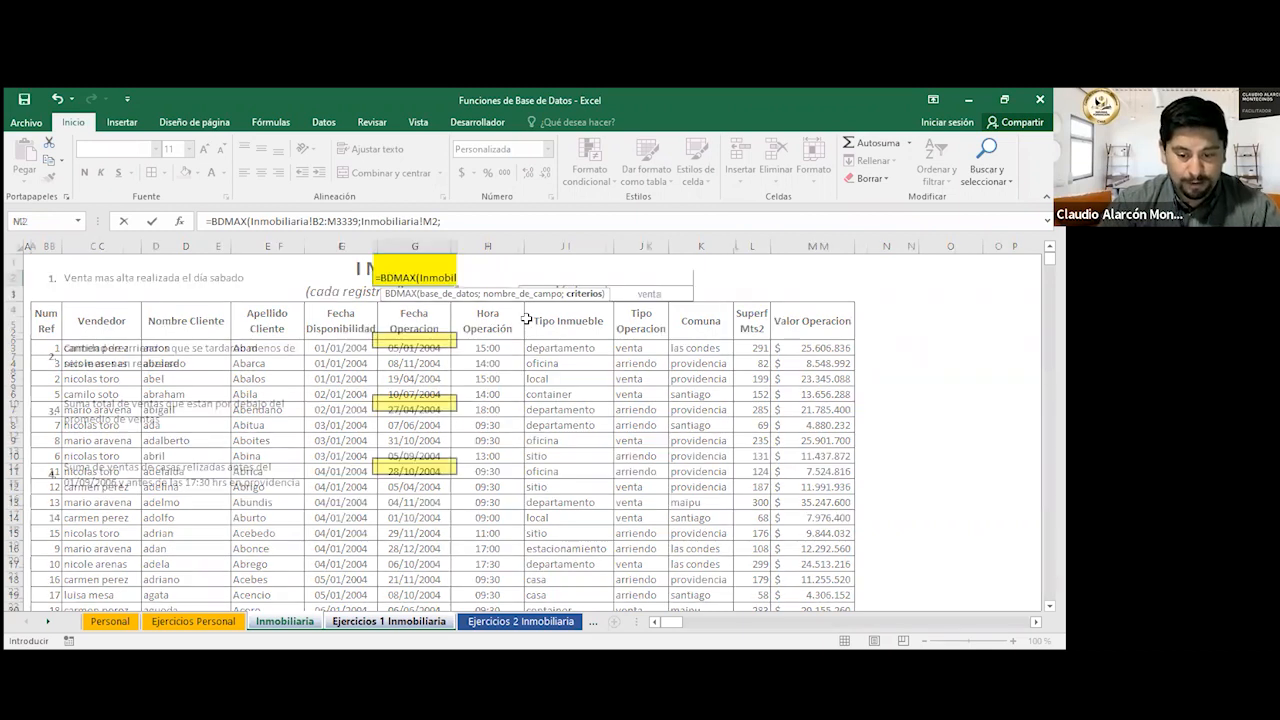
pyautogui.click(647, 293)
pyautogui.moveTo(647, 293); pyautogui.dragTo(582, 280)
pyautogui.write(')')
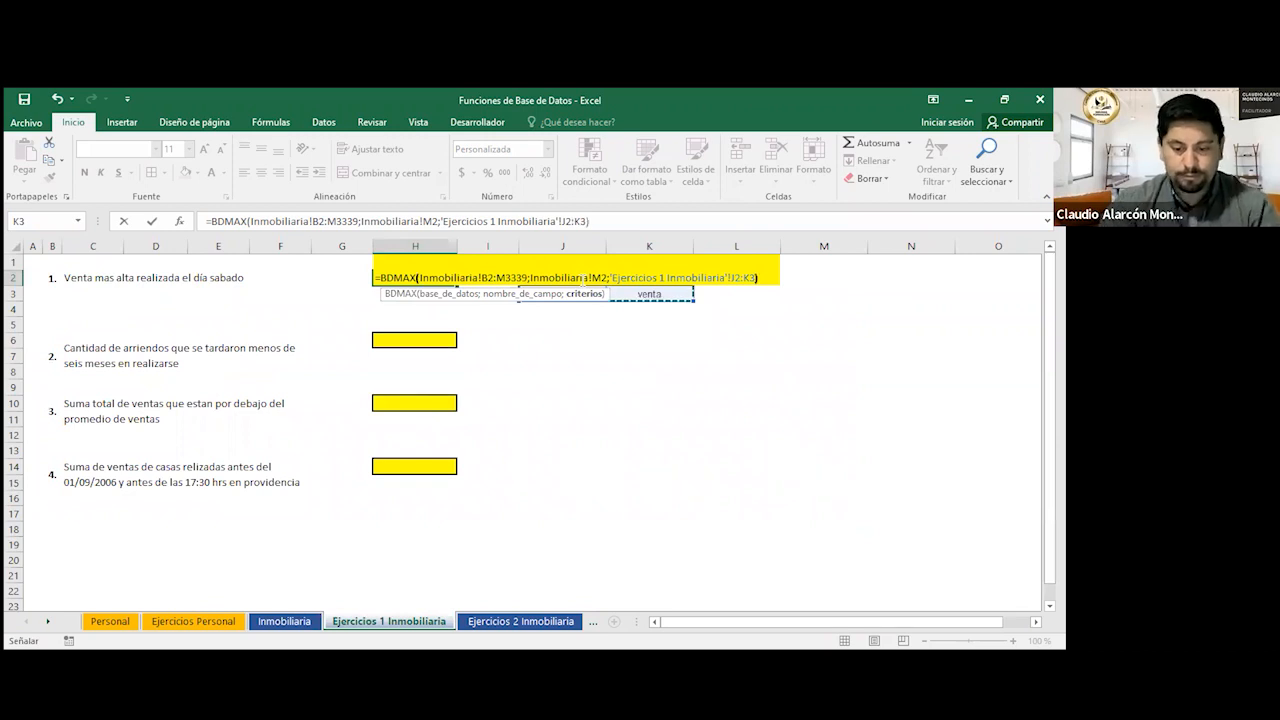
pyautogui.press('Return')
pyautogui.click(670, 304)
pyautogui.click(423, 278)
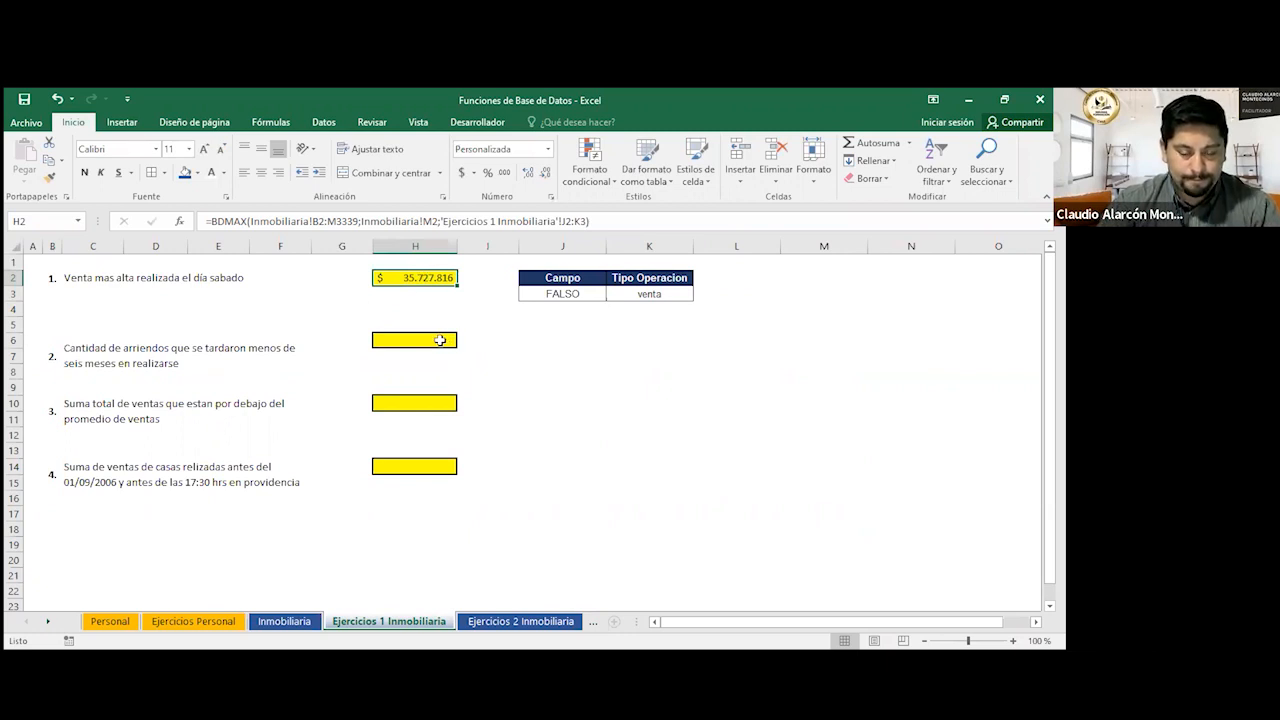
# Inspect the Saturday criterion formula in J3.
pyautogui.click(440, 340)
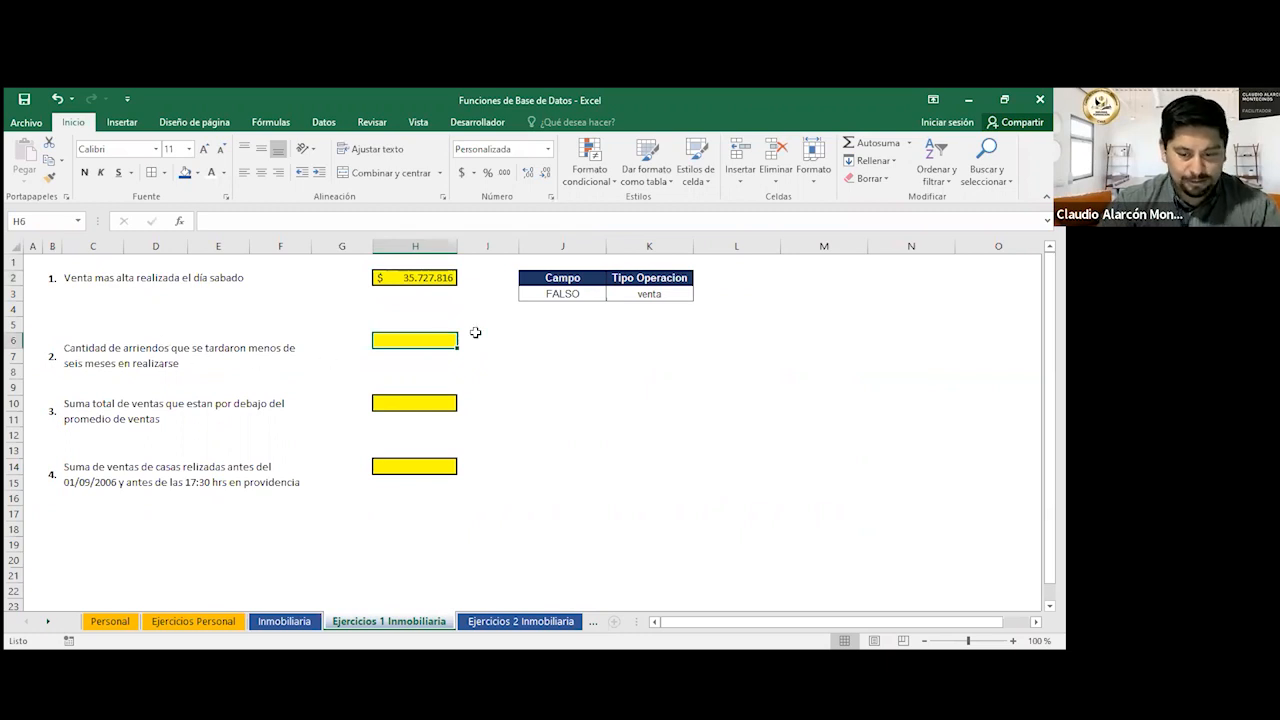
pyautogui.click(582, 292)
pyautogui.doubleClick(583, 293)
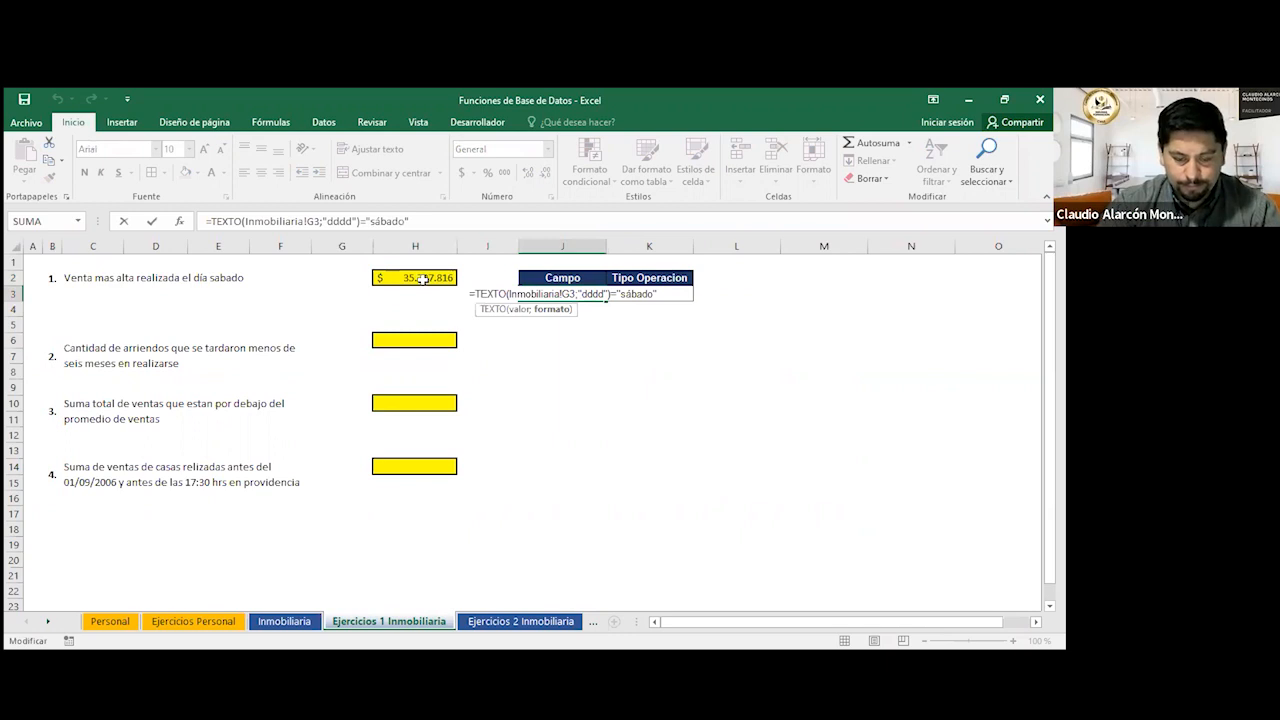
# Make the field reference in H2's BDMAX formula absolute as Inmobiliaria!$M$2.
pyautogui.click(422, 280)
pyautogui.press('F2')
pyautogui.click(560, 294)
pyautogui.press('F4')
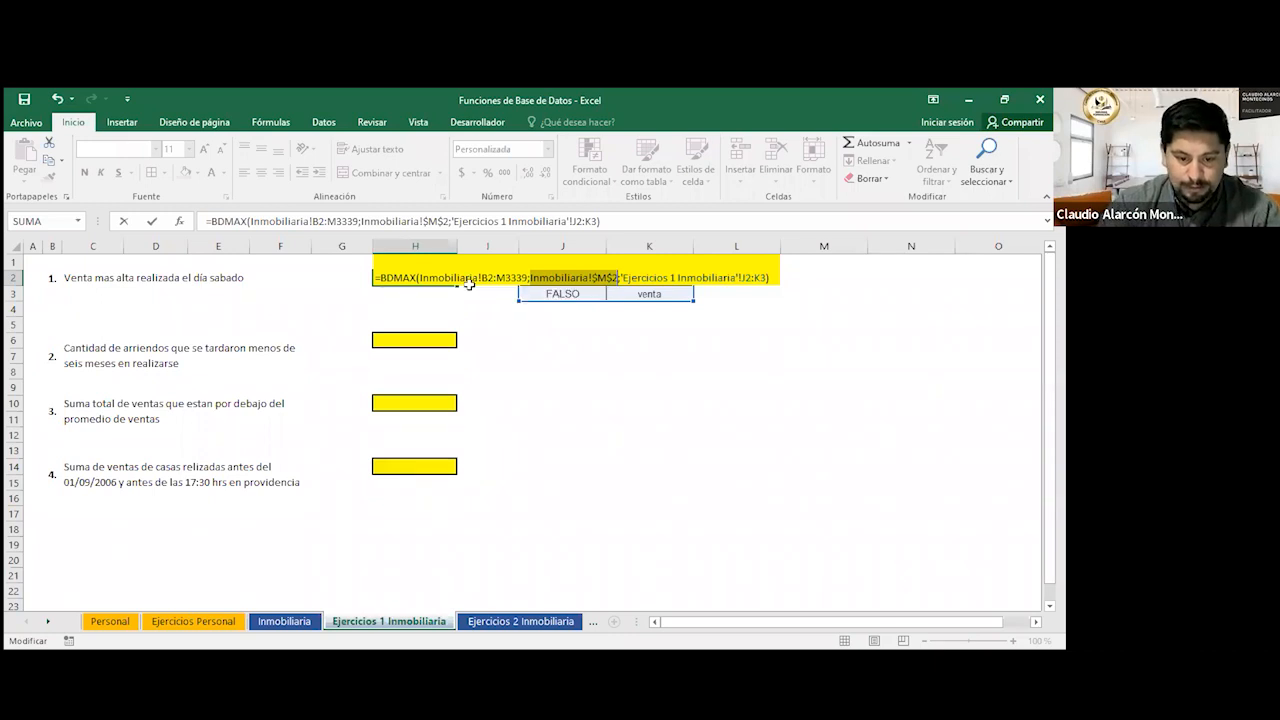
pyautogui.press('Return')
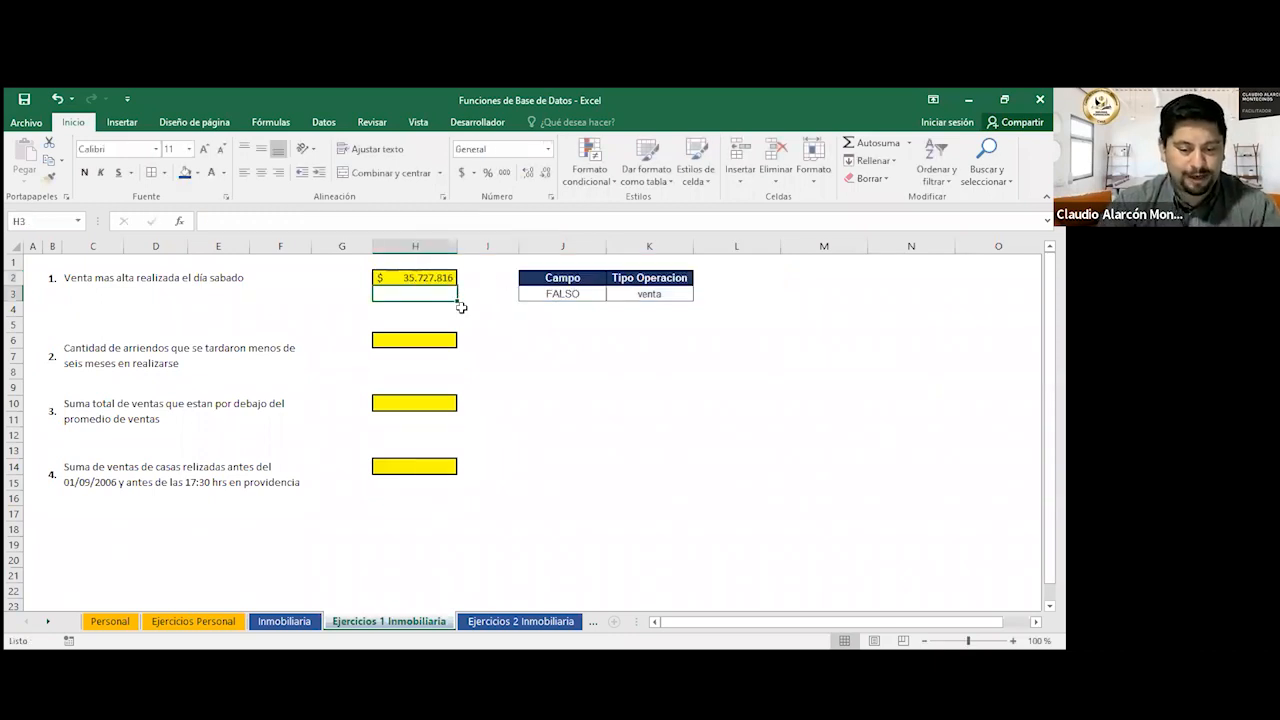
# Copy the criteria table J2:K3 to J6:K7 for exercise 2.
pyautogui.click(433, 343)
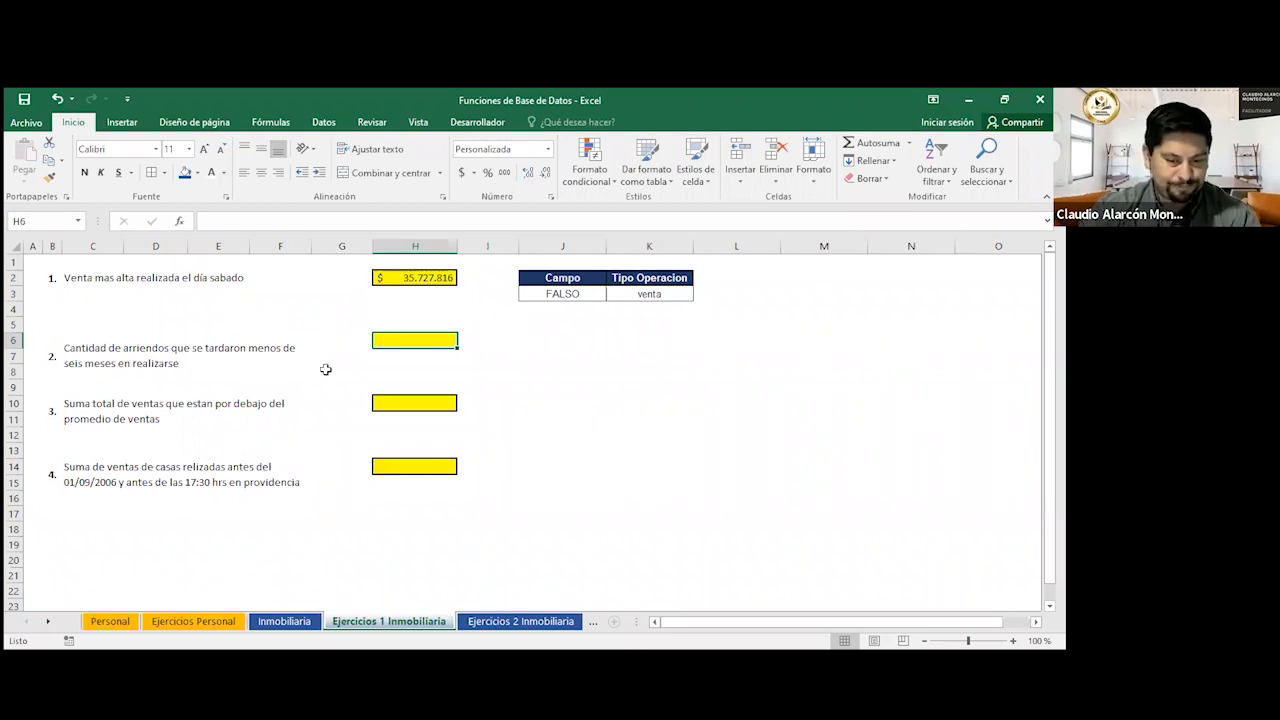
pyautogui.moveTo(553, 277); pyautogui.dragTo(617, 292)
pyautogui.hotkey('ctrl', 'c')
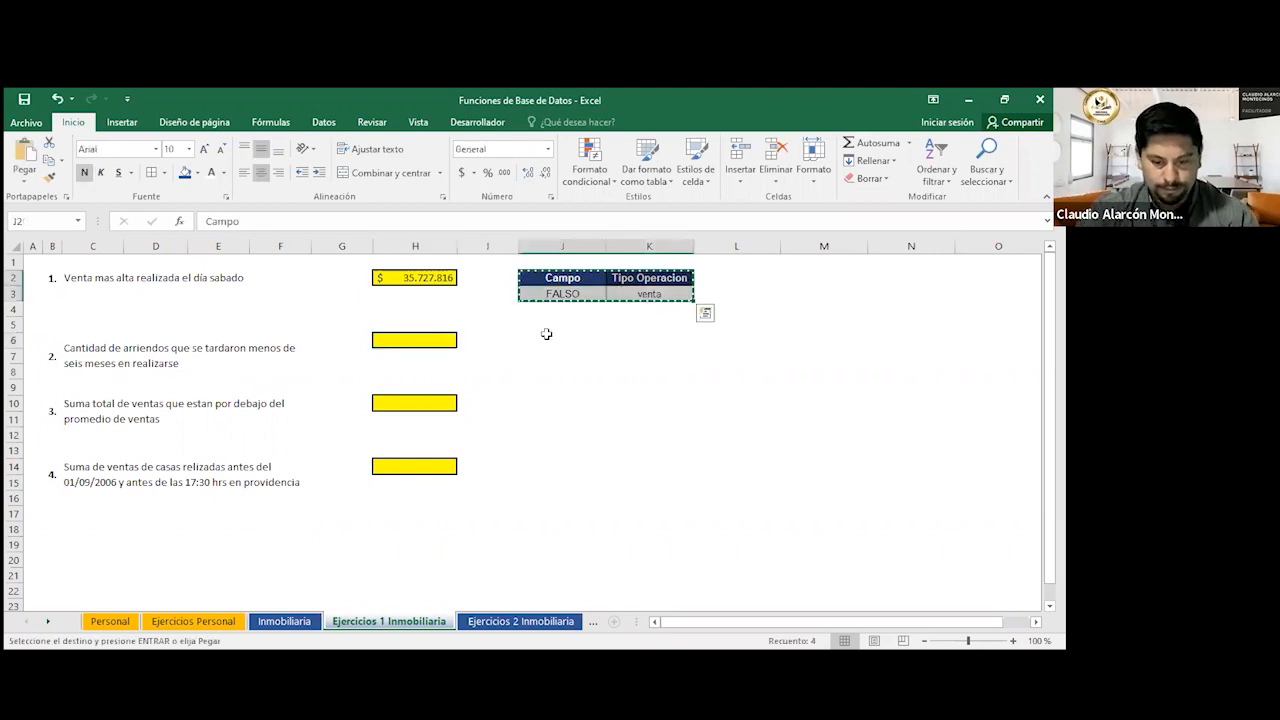
pyautogui.click(548, 338)
pyautogui.hotkey('ctrl', 'v')
pyautogui.press('Escape')
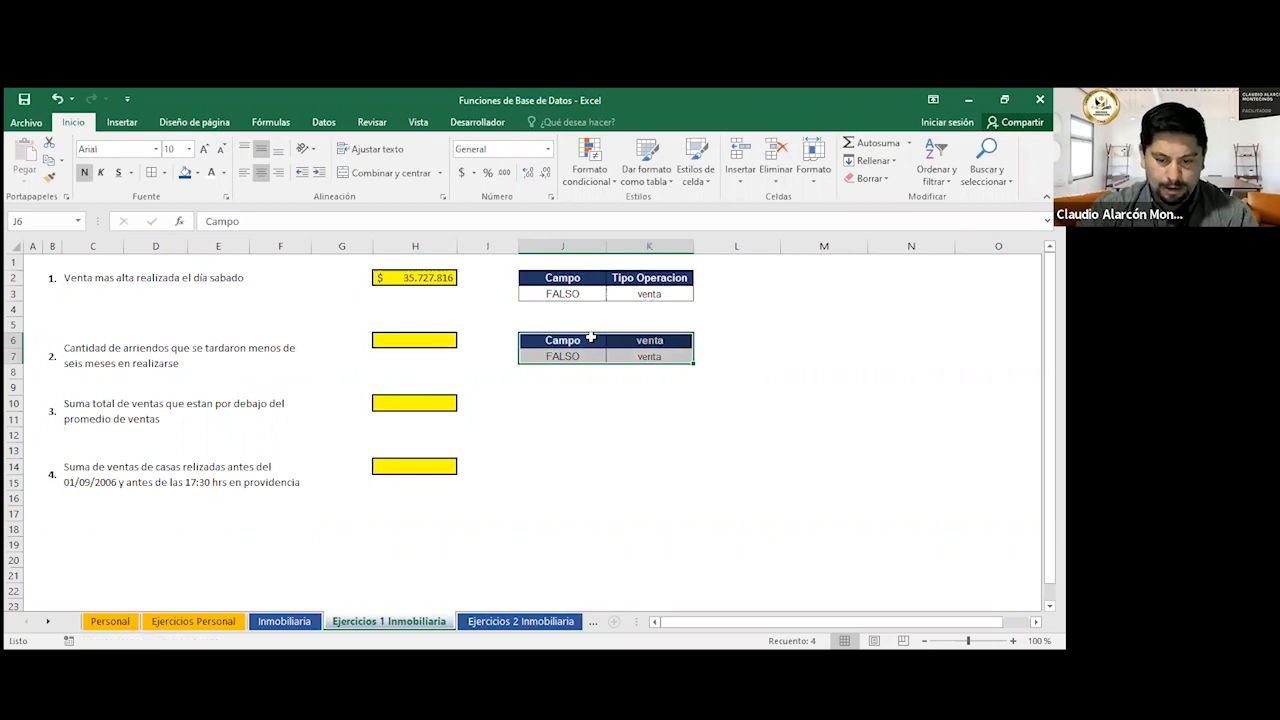
# Copy the Tipo Operacion heading formula in K2 as the replacement for K6's heading.
pyautogui.click(645, 341)
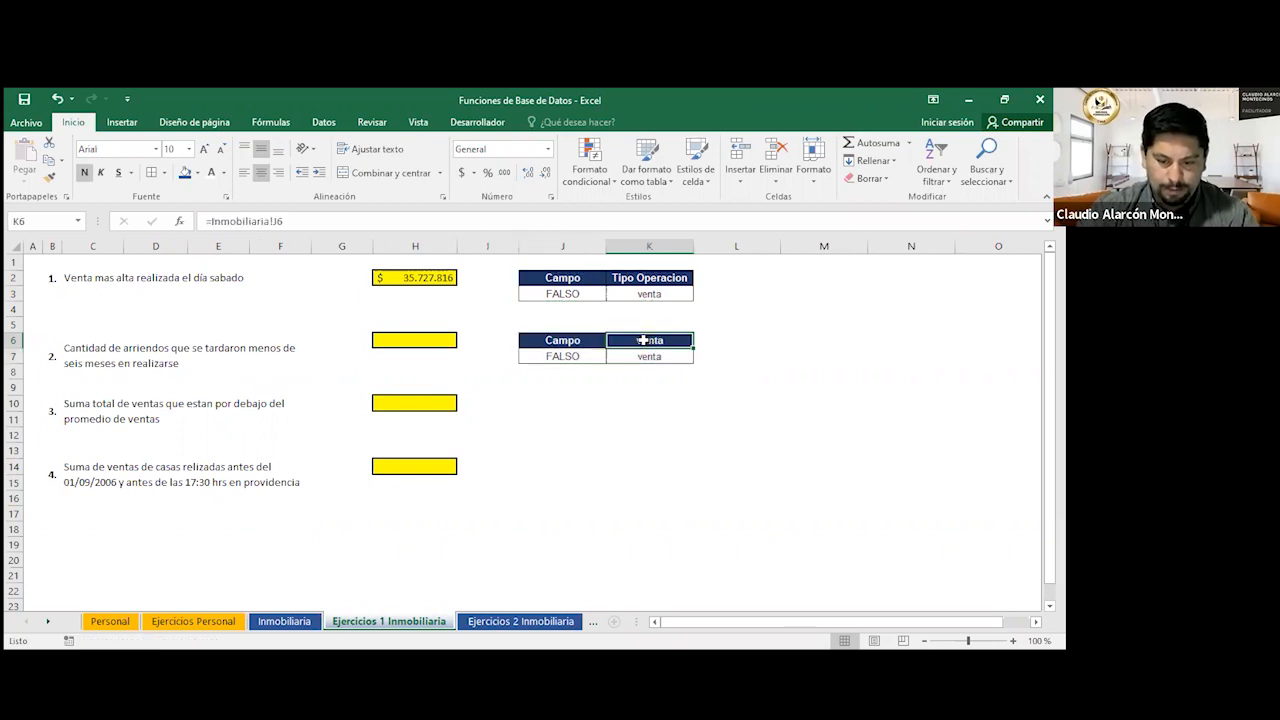
pyautogui.click(675, 278)
pyautogui.hotkey('ctrl', 'c')
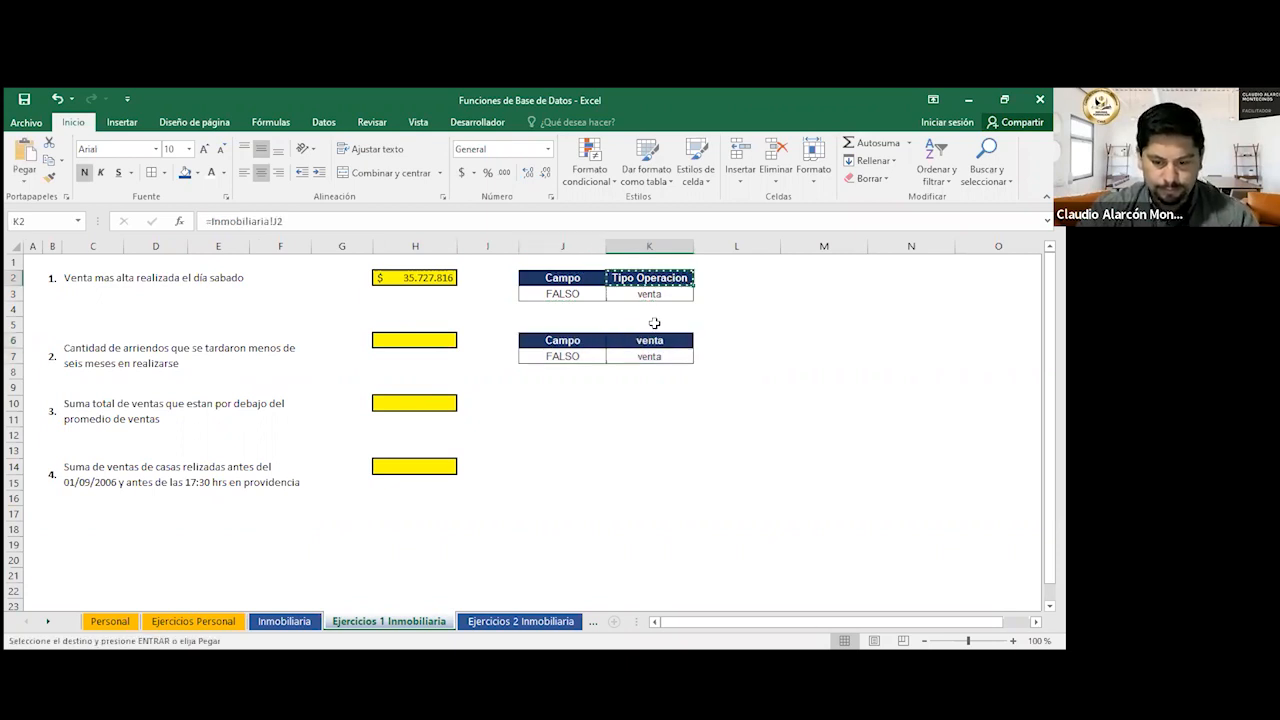
# Replace the header in cell K6 of the second criteria table with "Tipo Operación".
pyautogui.click(650, 340)
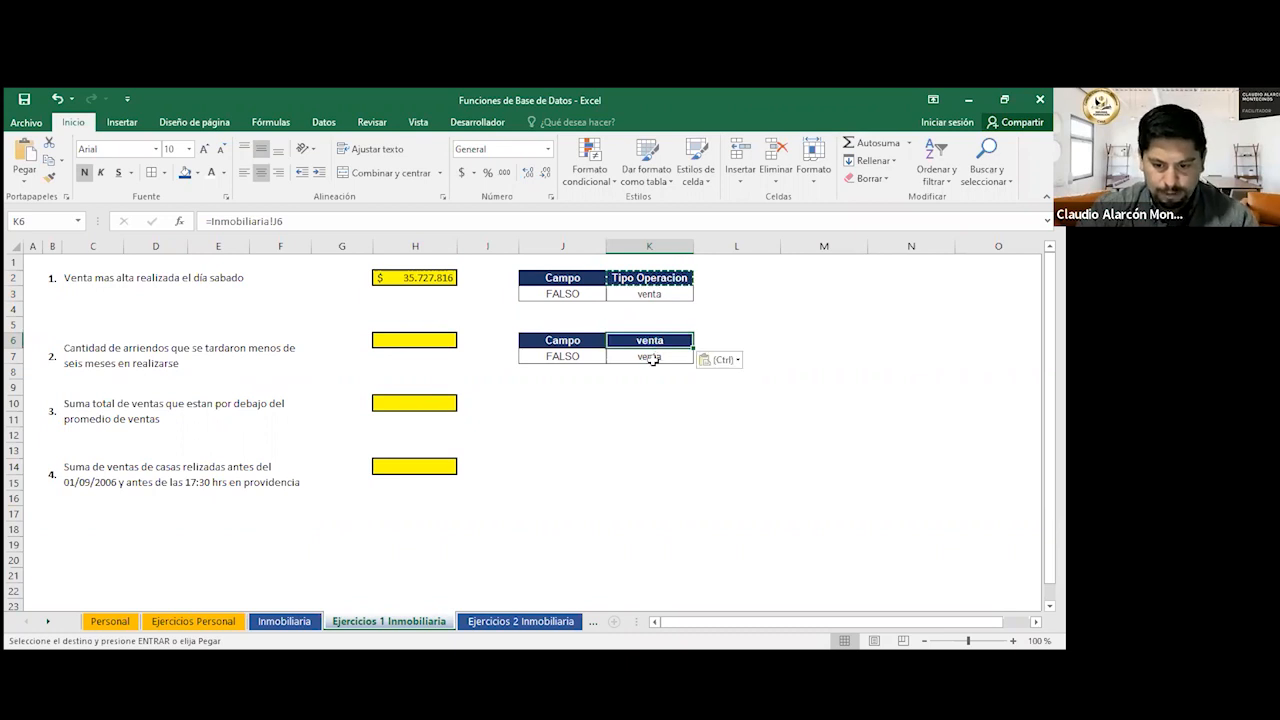
pyautogui.press('Down')
pyautogui.click(650, 341)
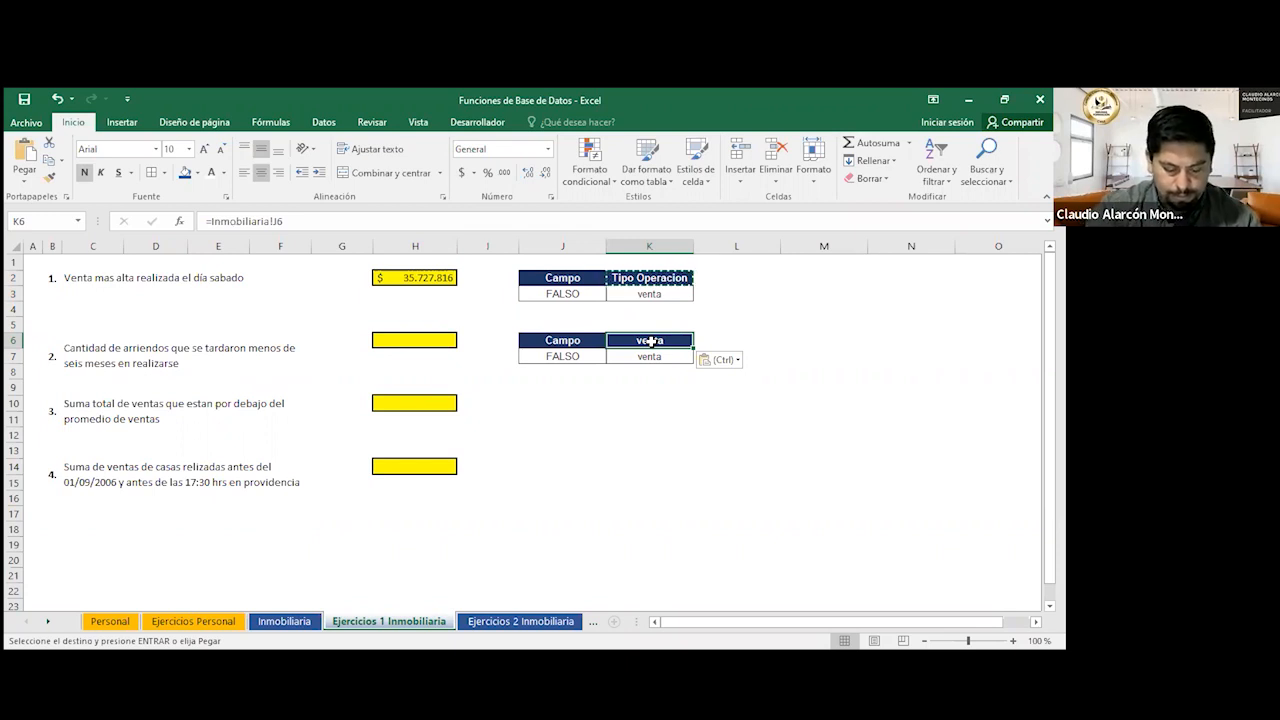
pyautogui.write('Tipo')
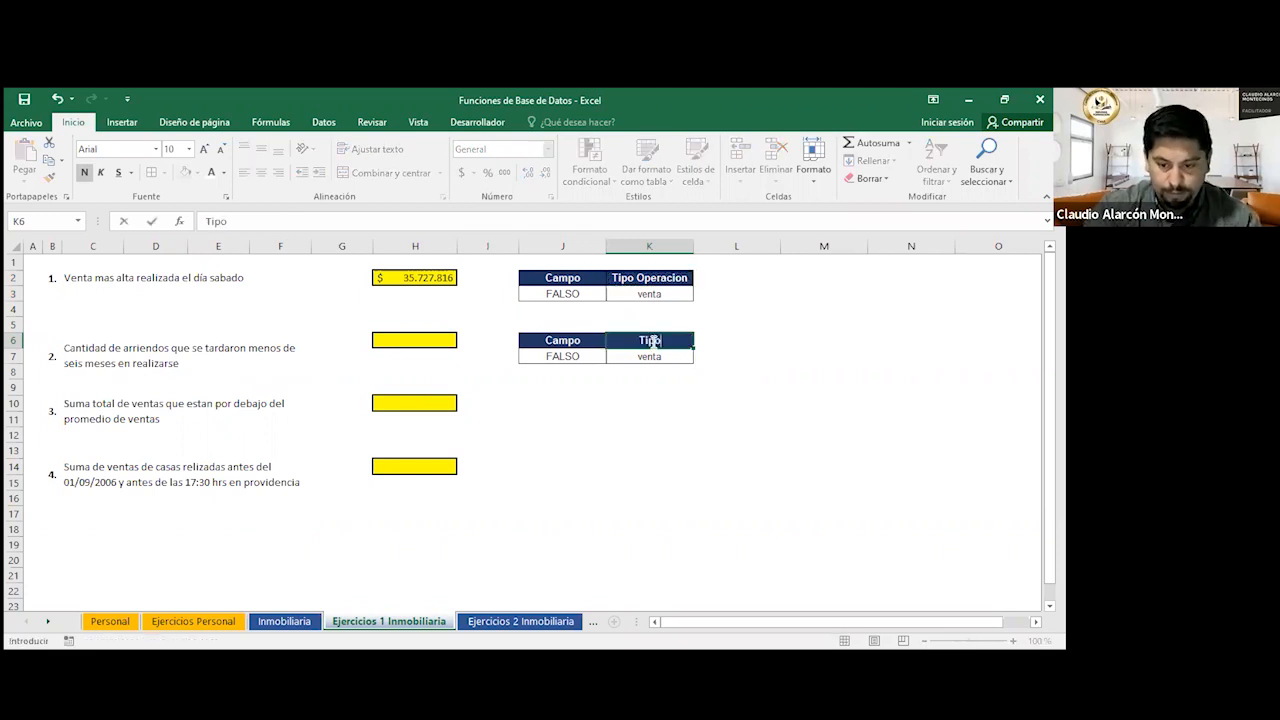
pyautogui.write(' Operación')
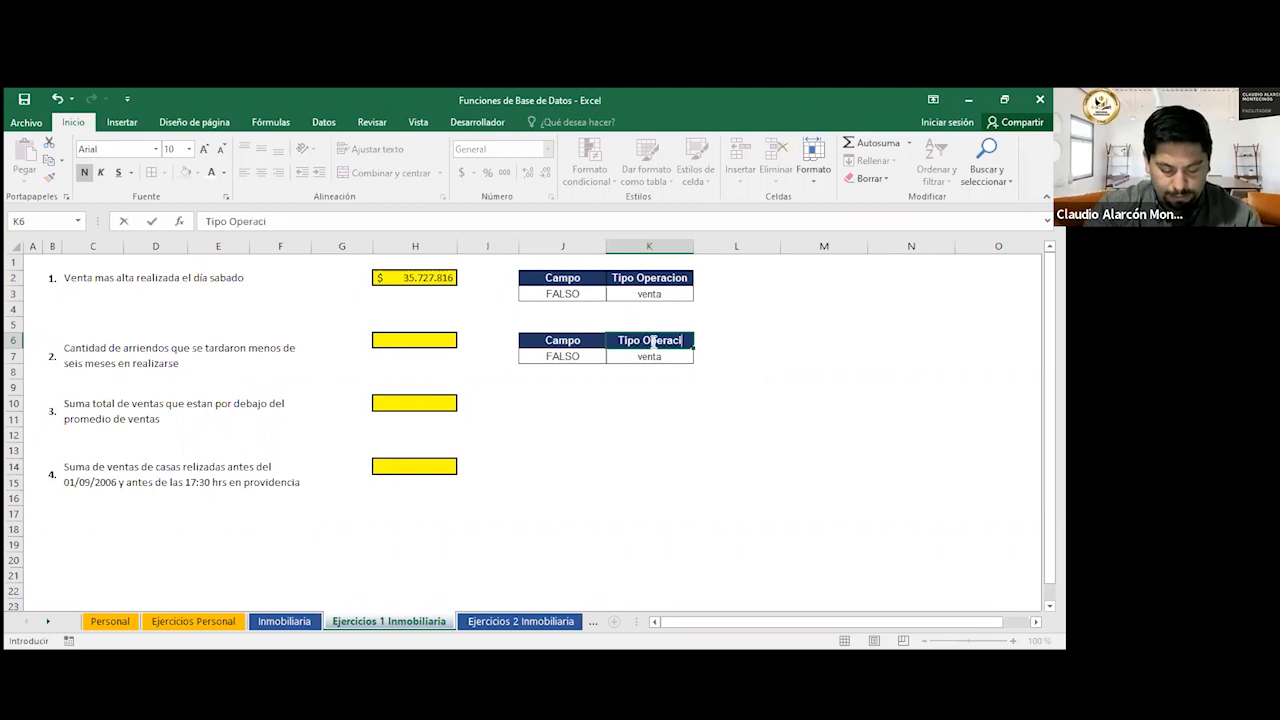
pyautogui.press('Return')
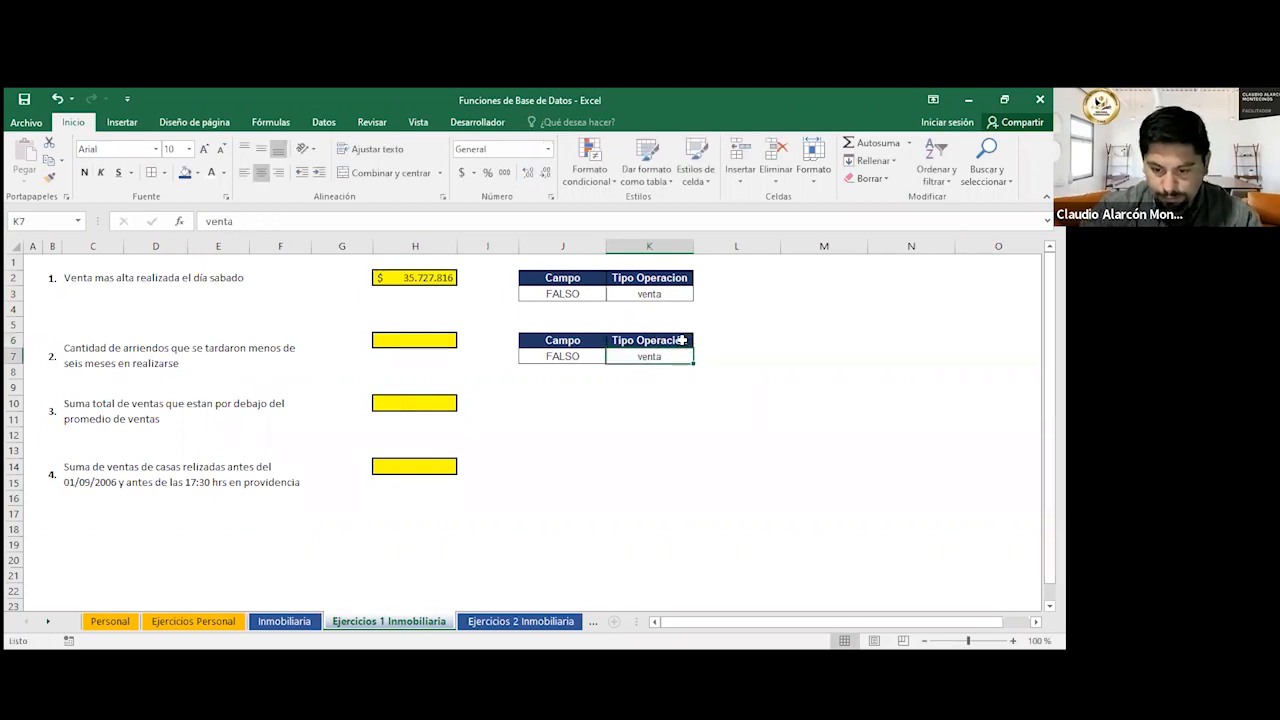
# Correct the K6 header to "Tipo Operacion" without the accent and enter "arriendo" as the criterion in K7.
pyautogui.press('Up')
pyautogui.press('F2')
pyautogui.press('BackSpace')
pyautogui.write('o')
pyautogui.press('Return')
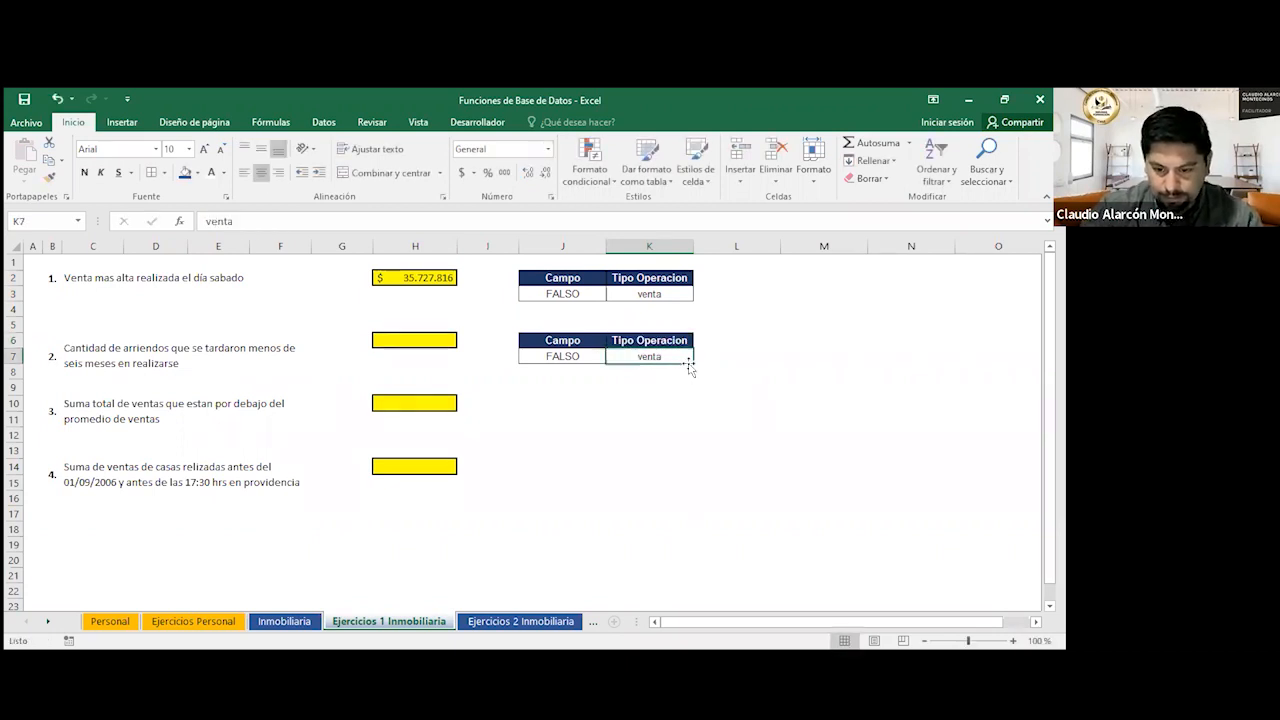
pyautogui.write('arriendo')
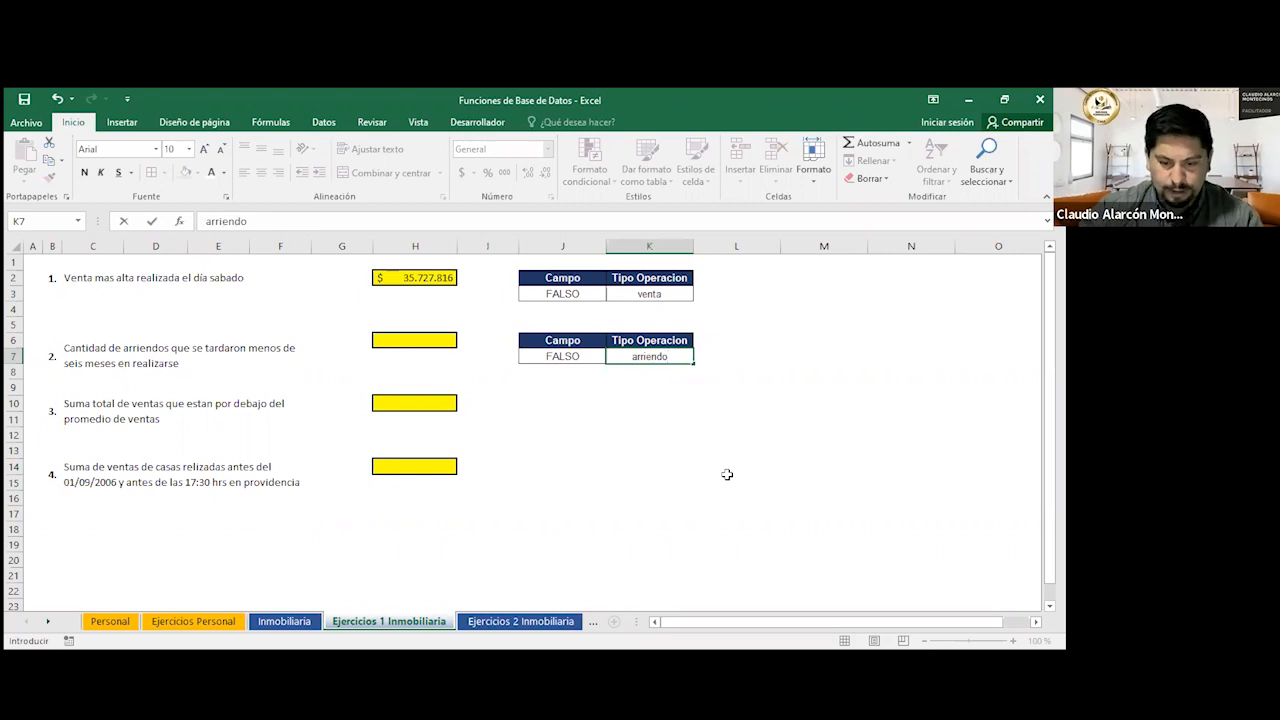
pyautogui.press('Left')
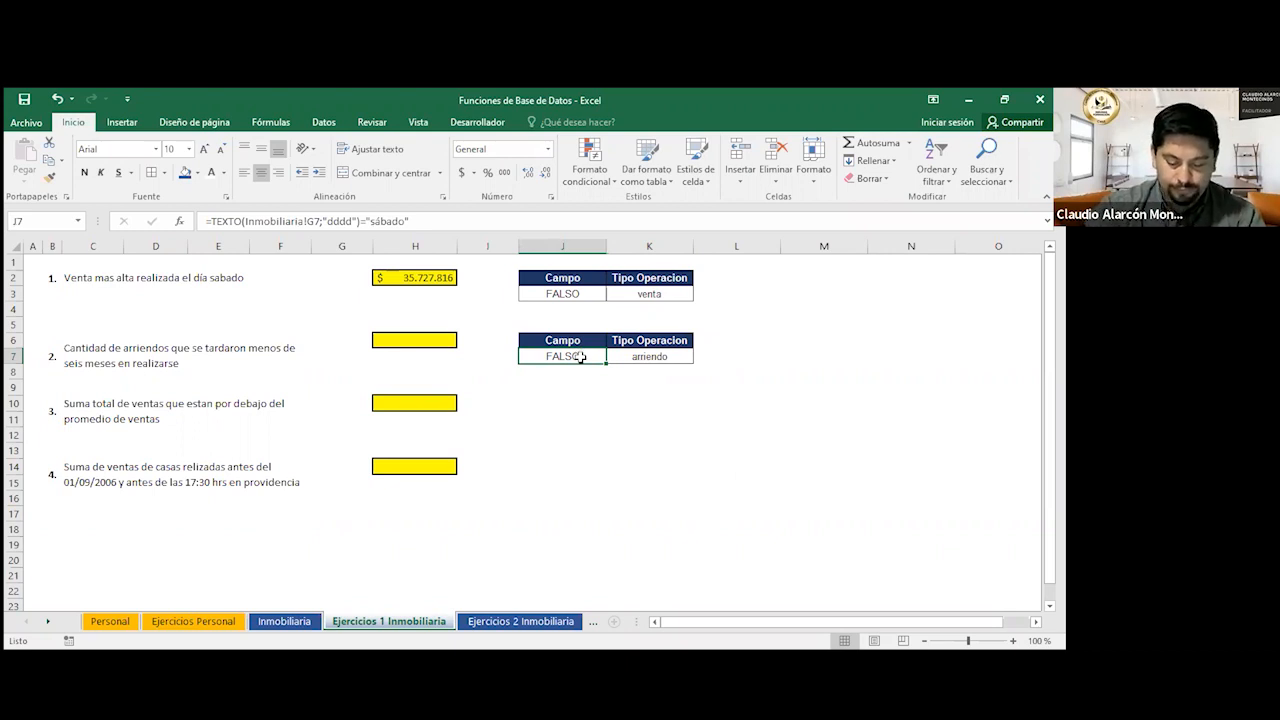
# Replace the J7 criterion with a formula counting months between availability and operation dates: =SIFECHA(Inmobiliaria!F3;Inmobiliaria!G3;"m").
pyautogui.write('=')
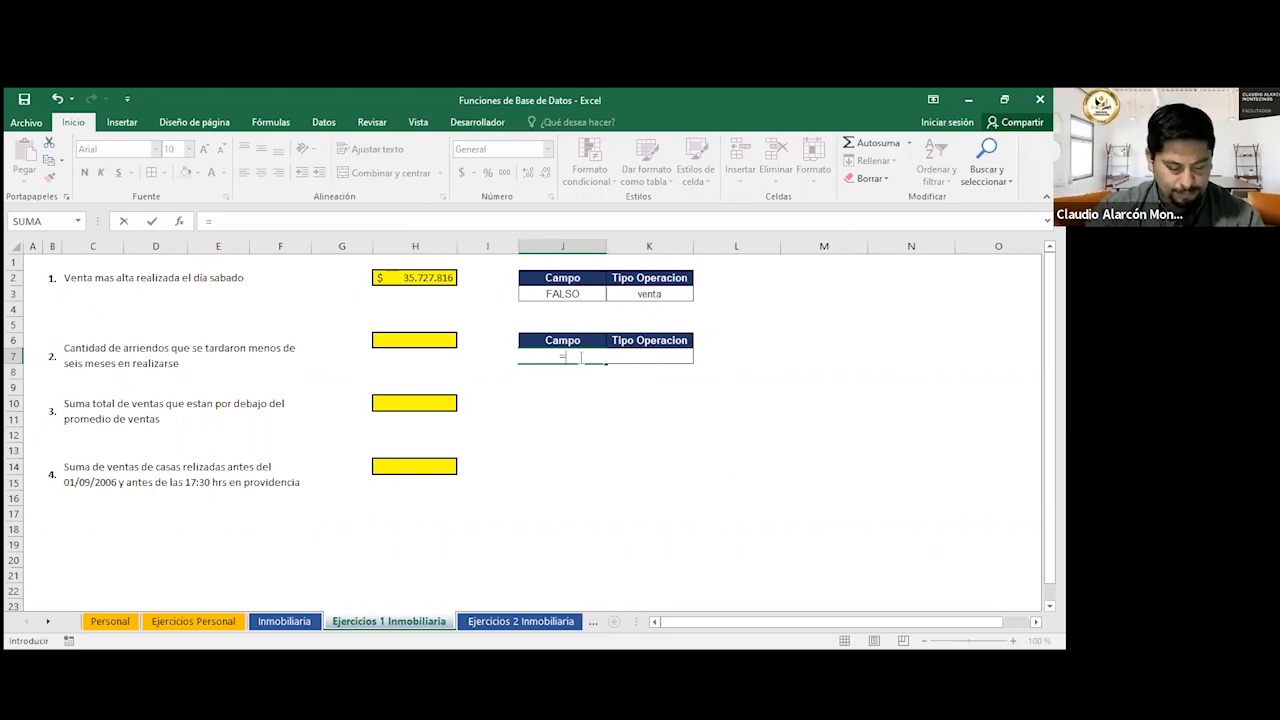
pyautogui.write('SIFECHA')
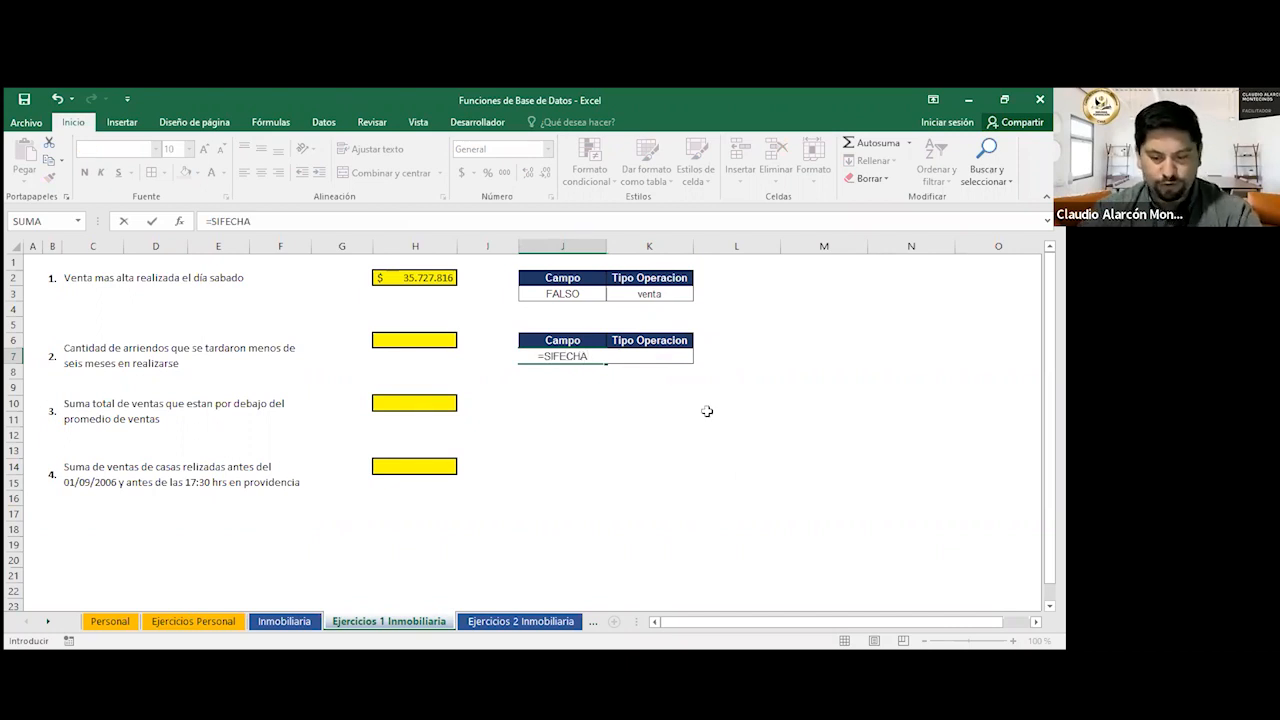
pyautogui.write('(')
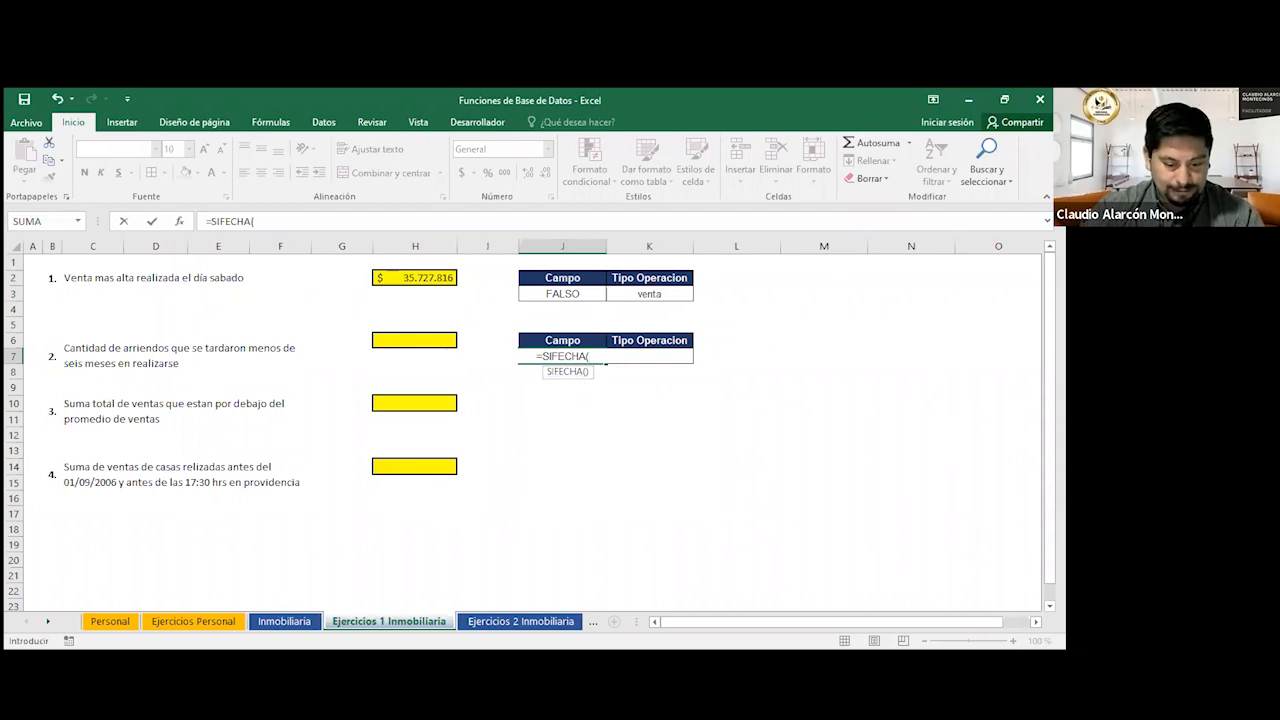
pyautogui.click(285, 621)
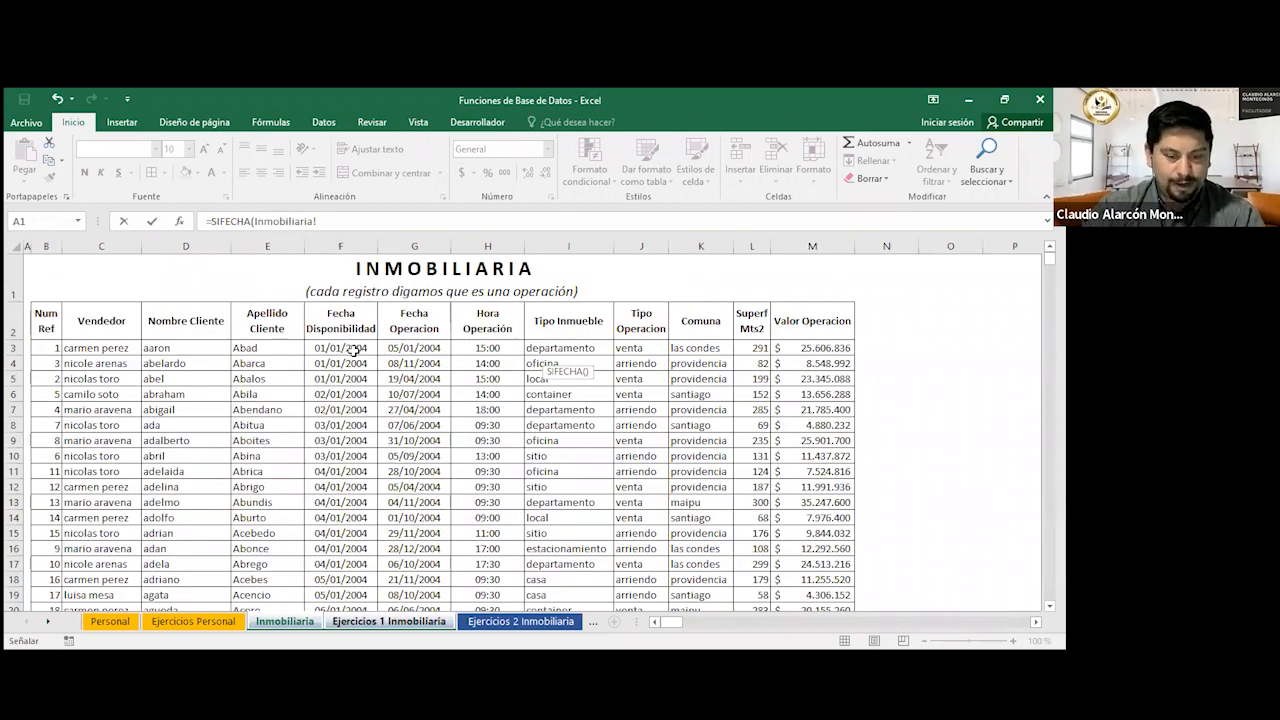
pyautogui.click(356, 350)
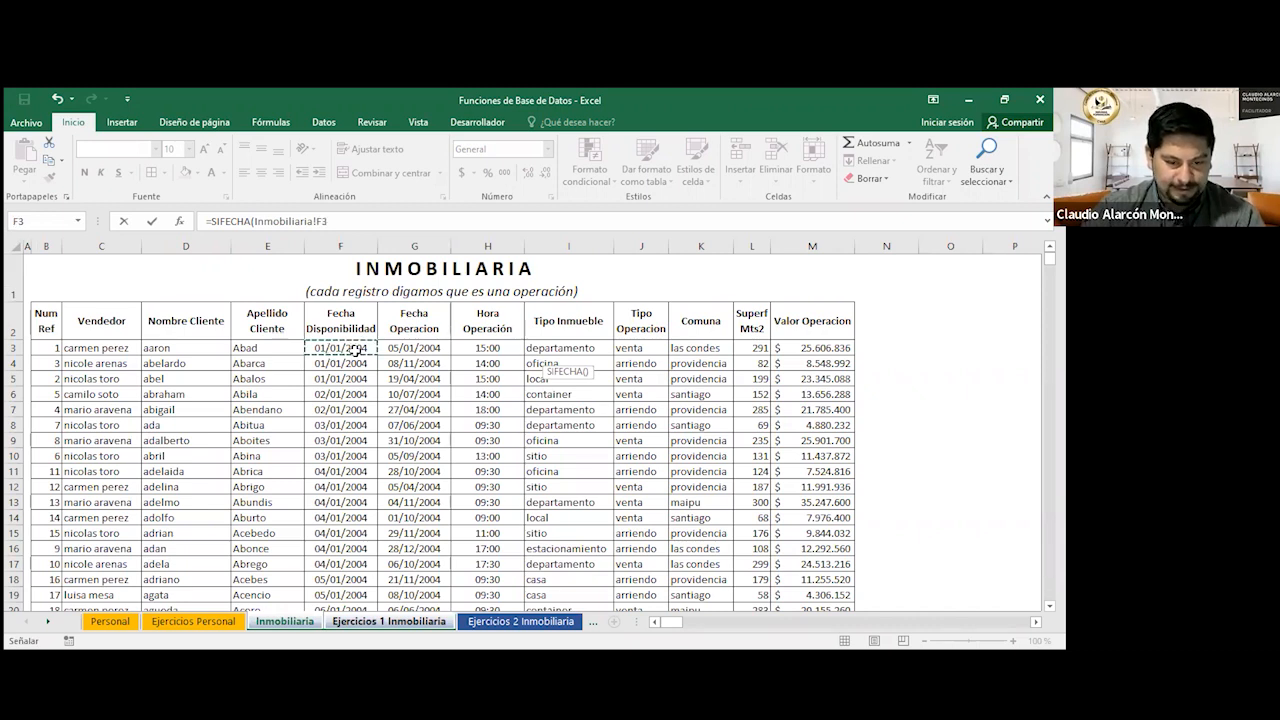
pyautogui.write(';')
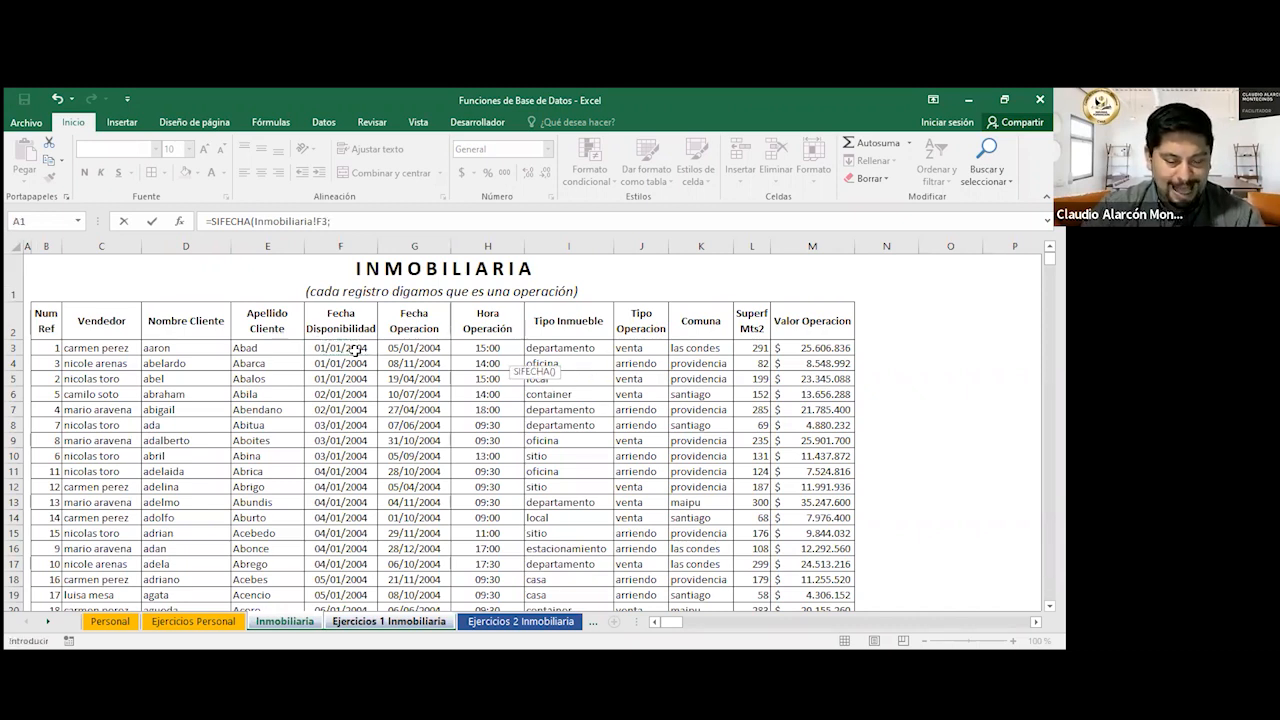
pyautogui.click(409, 347)
pyautogui.write(';')
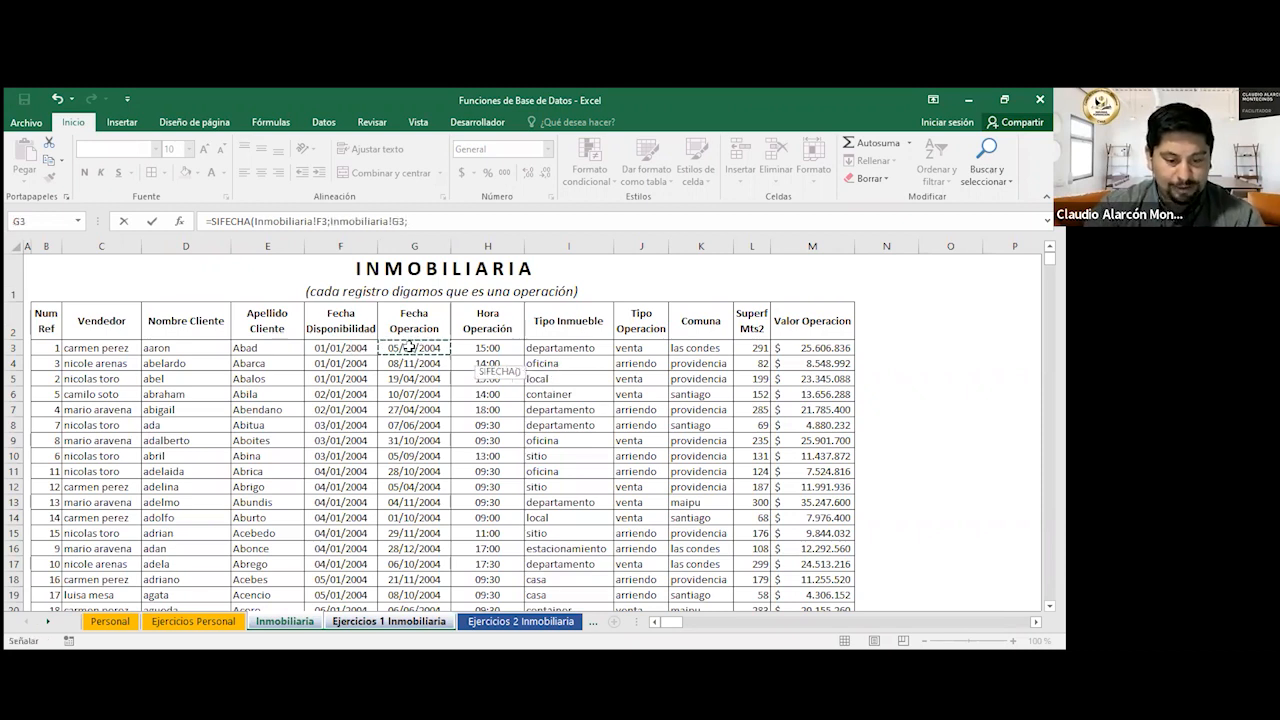
pyautogui.write('"')
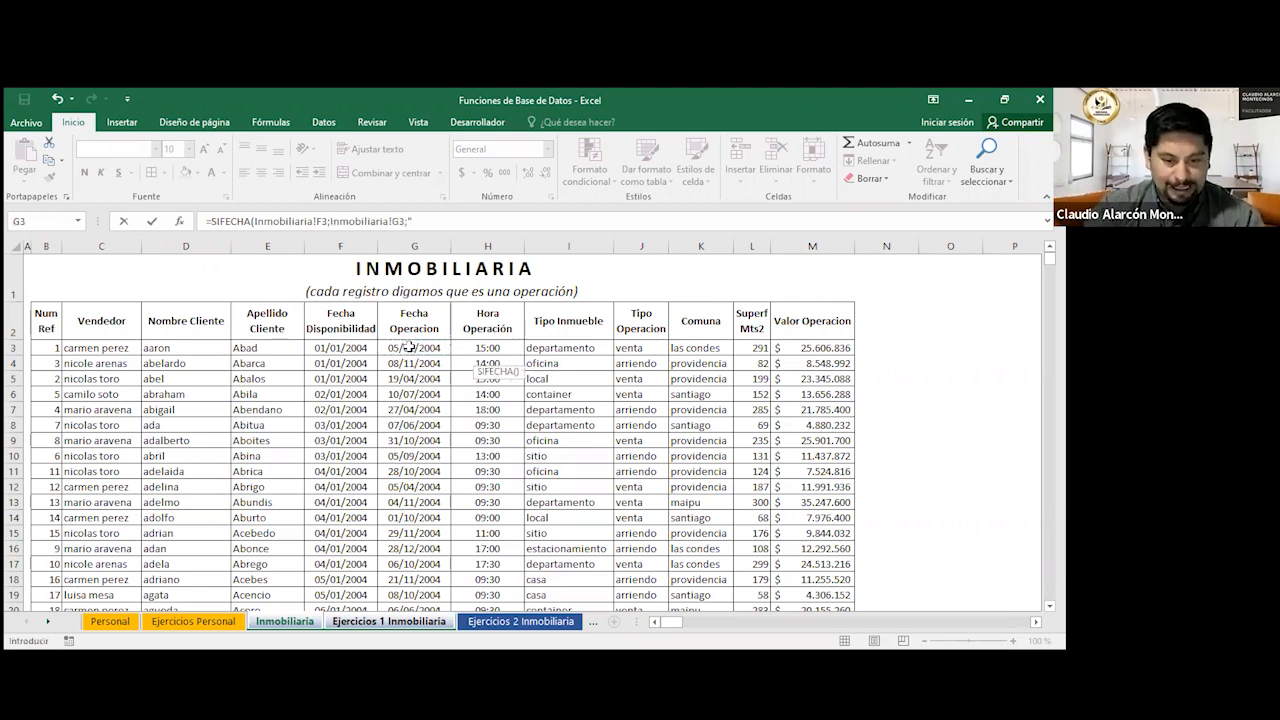
pyautogui.write('m")')
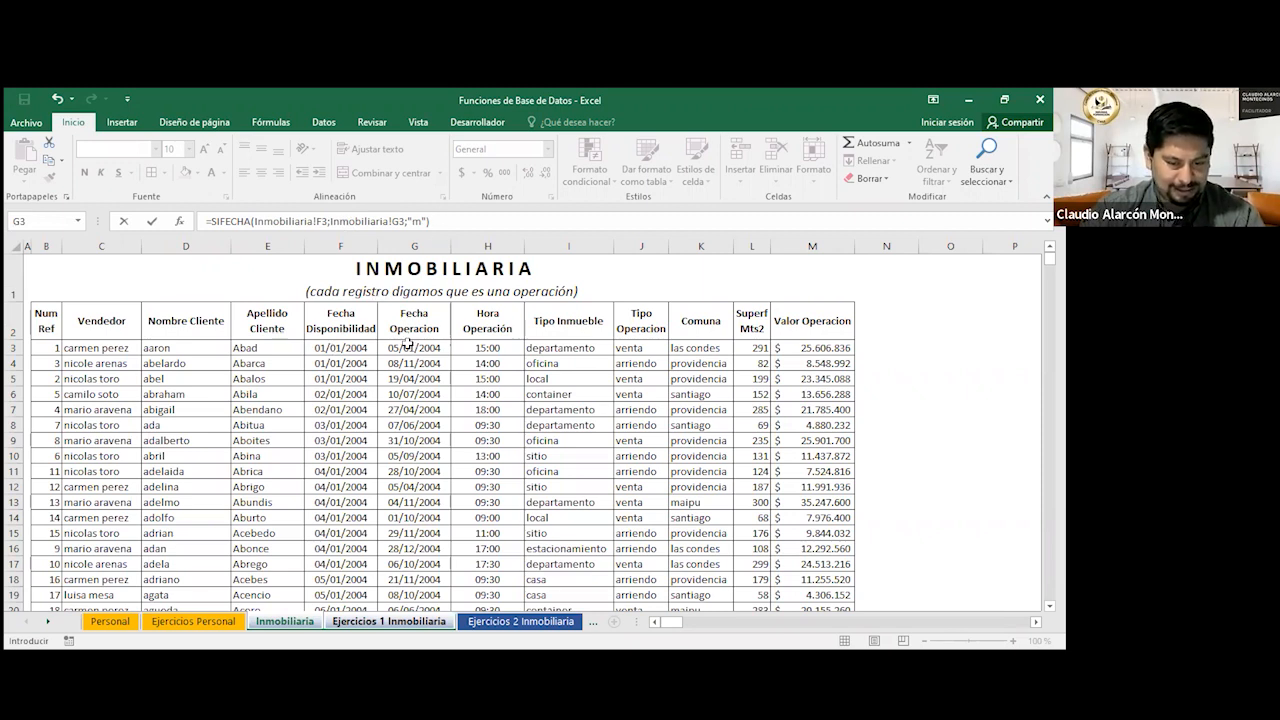
# Complete the SIFECHA criterion in J7 with the comparison <6 for operations under six months.
pyautogui.click(446, 222)
pyautogui.write('<')
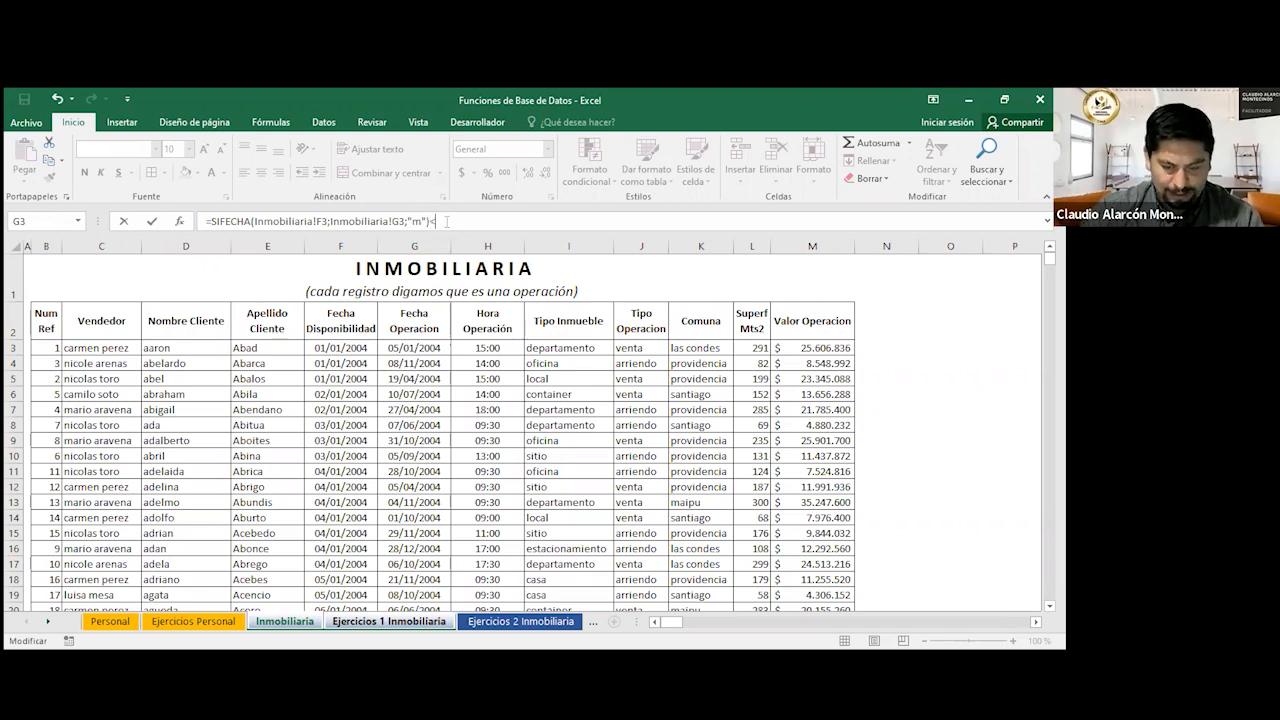
pyautogui.write('6')
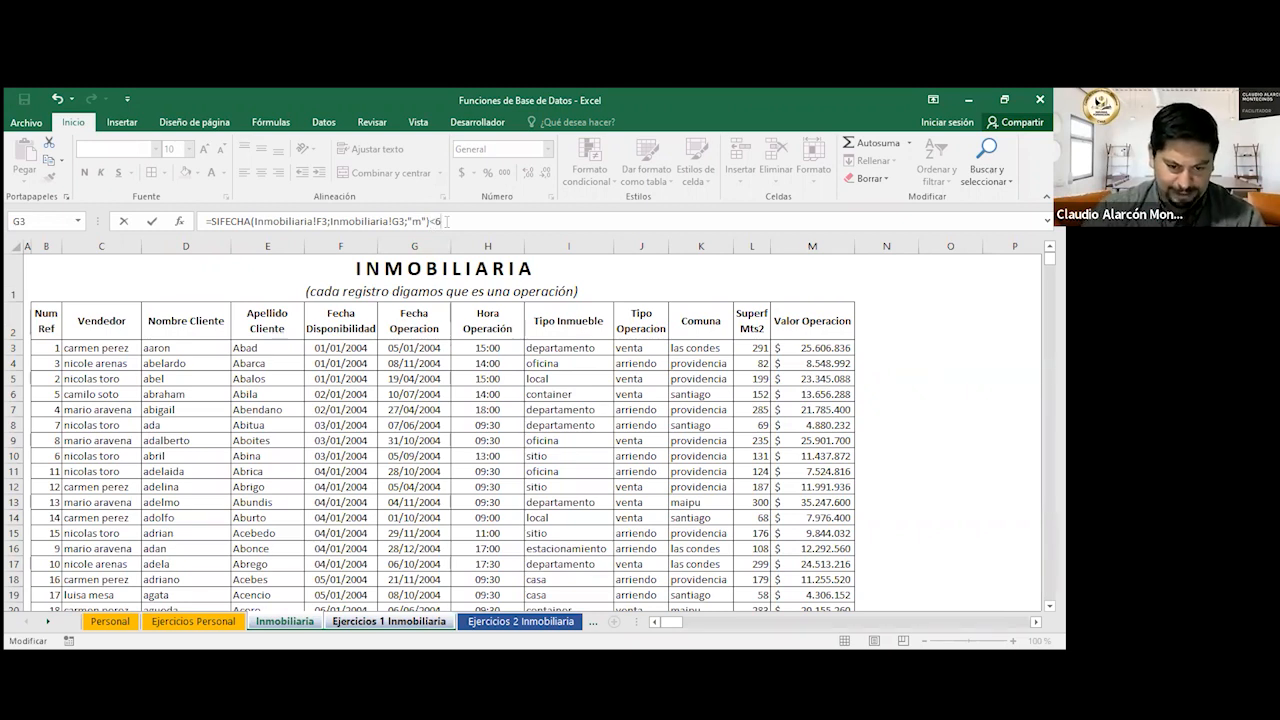
pyautogui.press('Return')
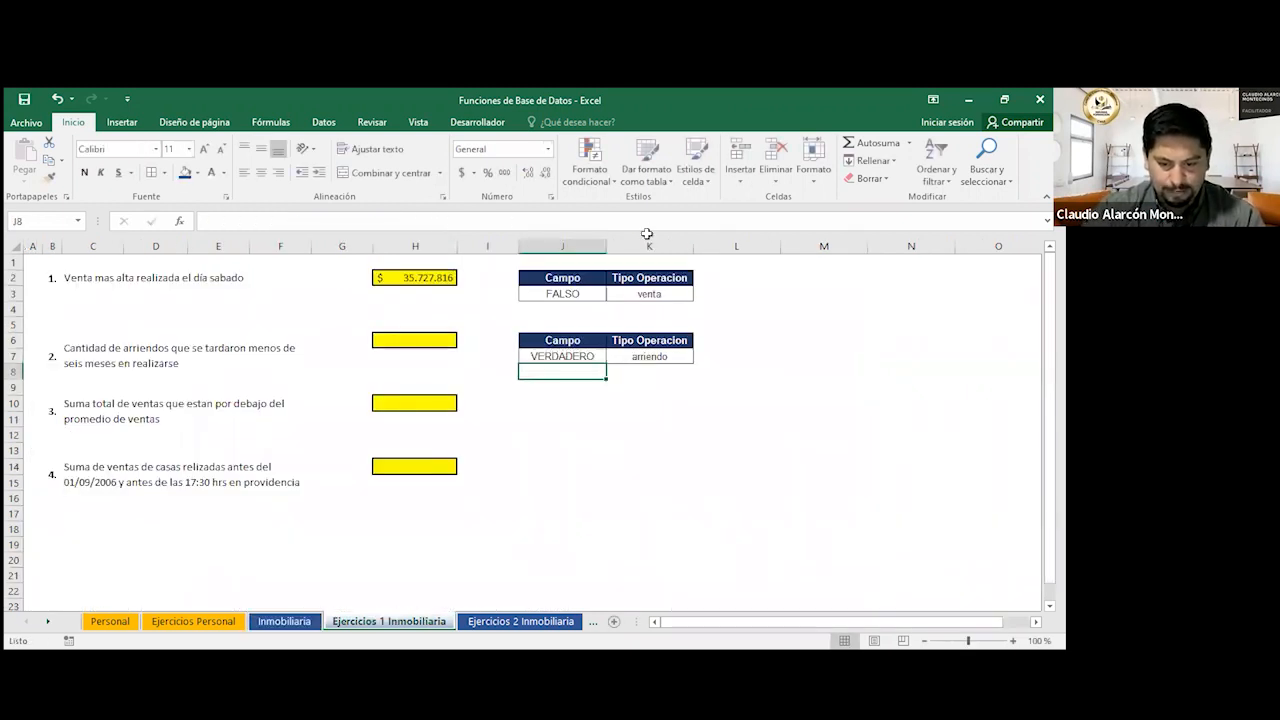
pyautogui.click(565, 356)
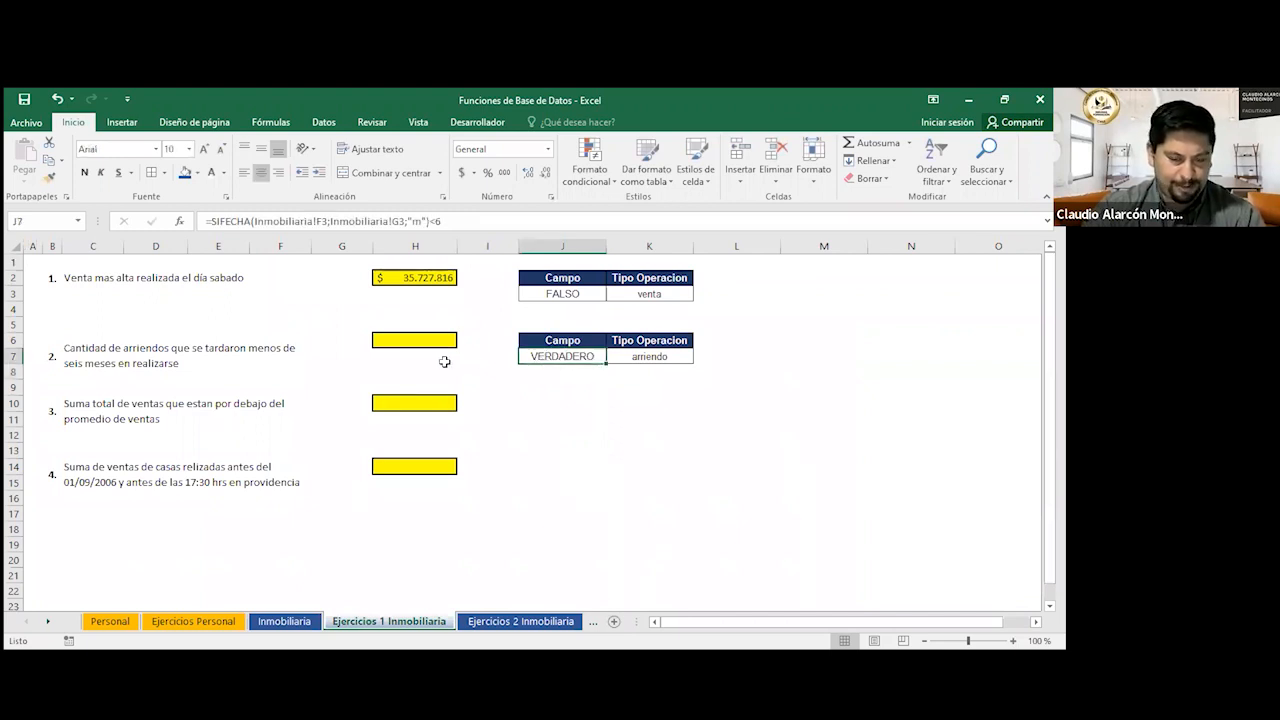
pyautogui.moveTo(549, 357); pyautogui.dragTo(650, 356)
pyautogui.click(427, 338)
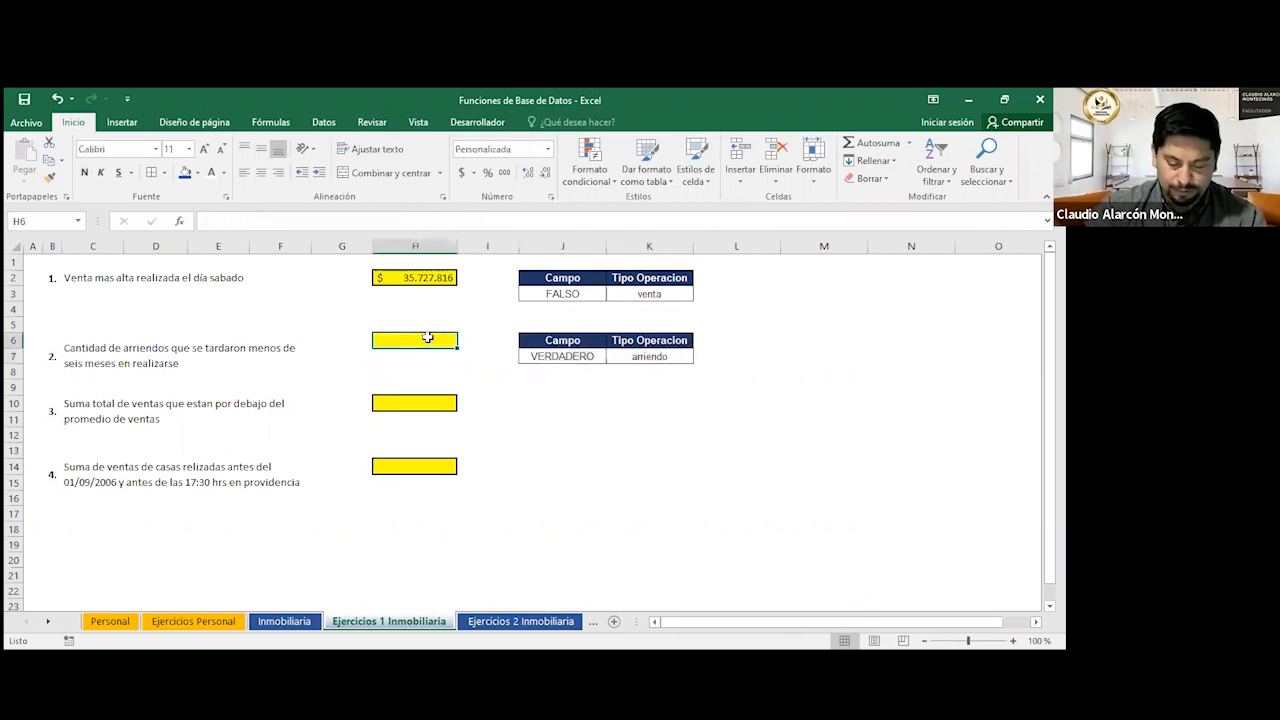
pyautogui.write('=')
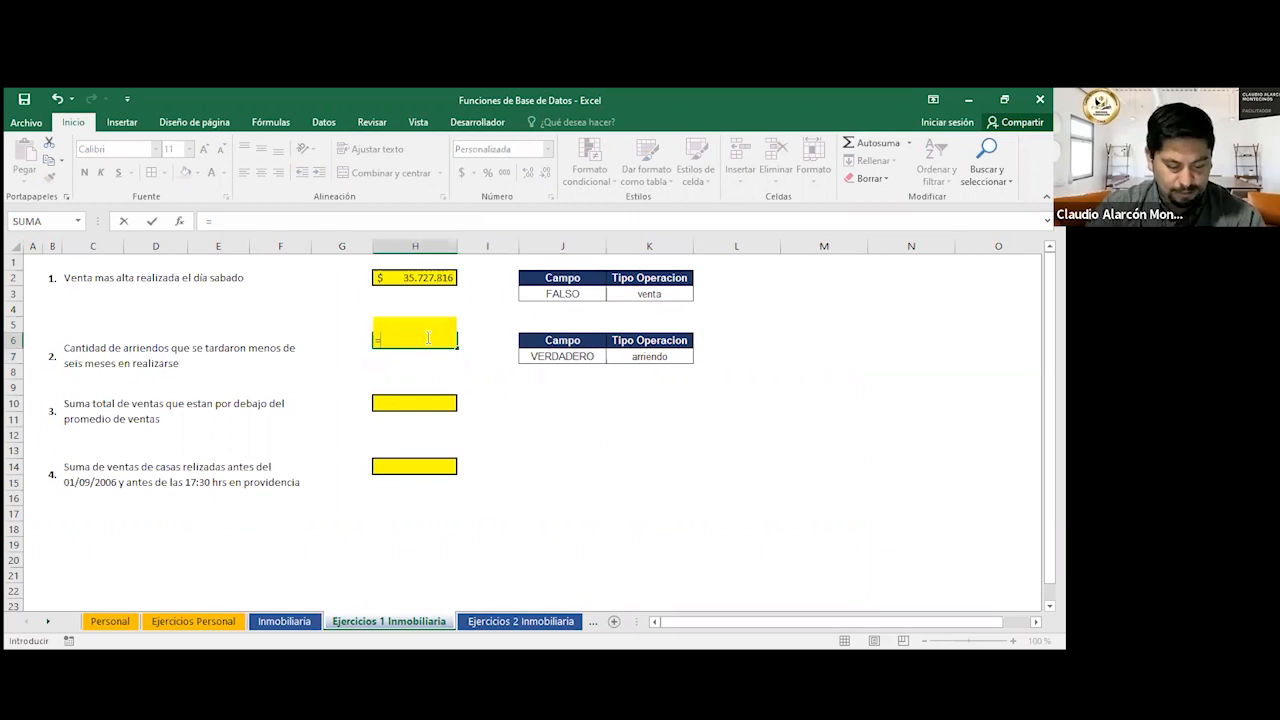
pyautogui.write('BDSU')
pyautogui.press('BackSpace')
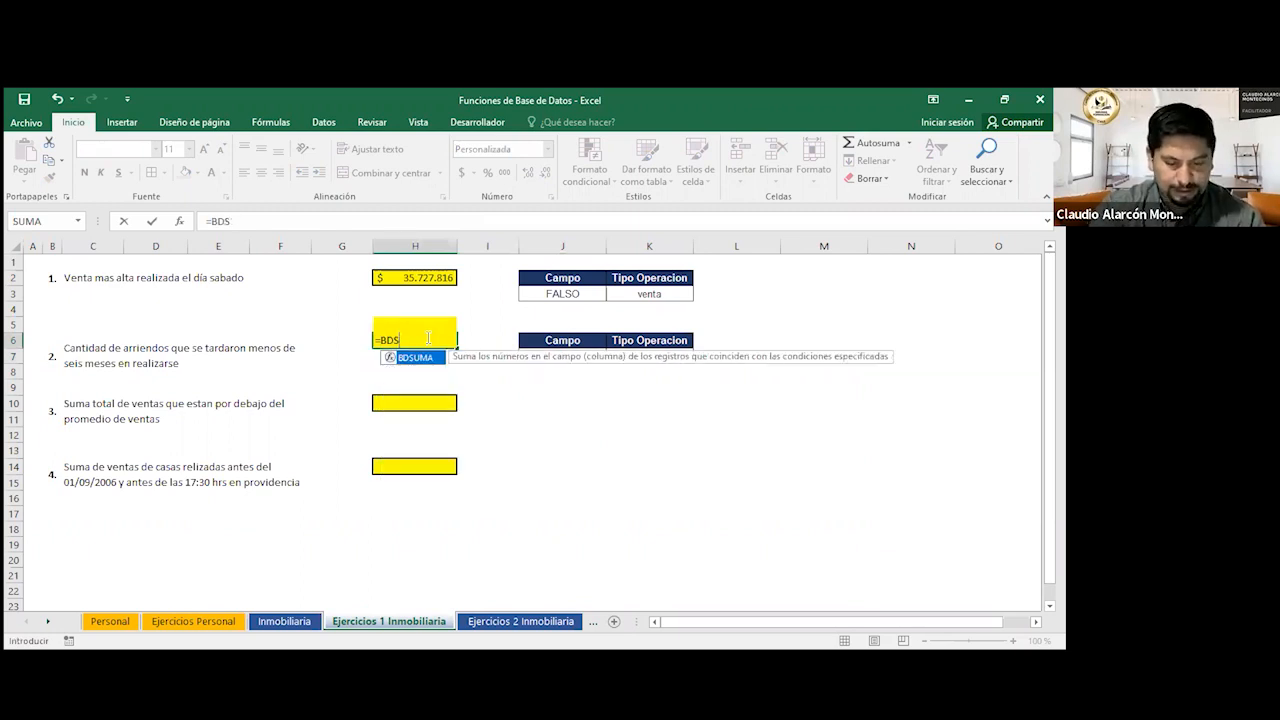
pyautogui.press('BackSpace')
pyautogui.write('CONT')
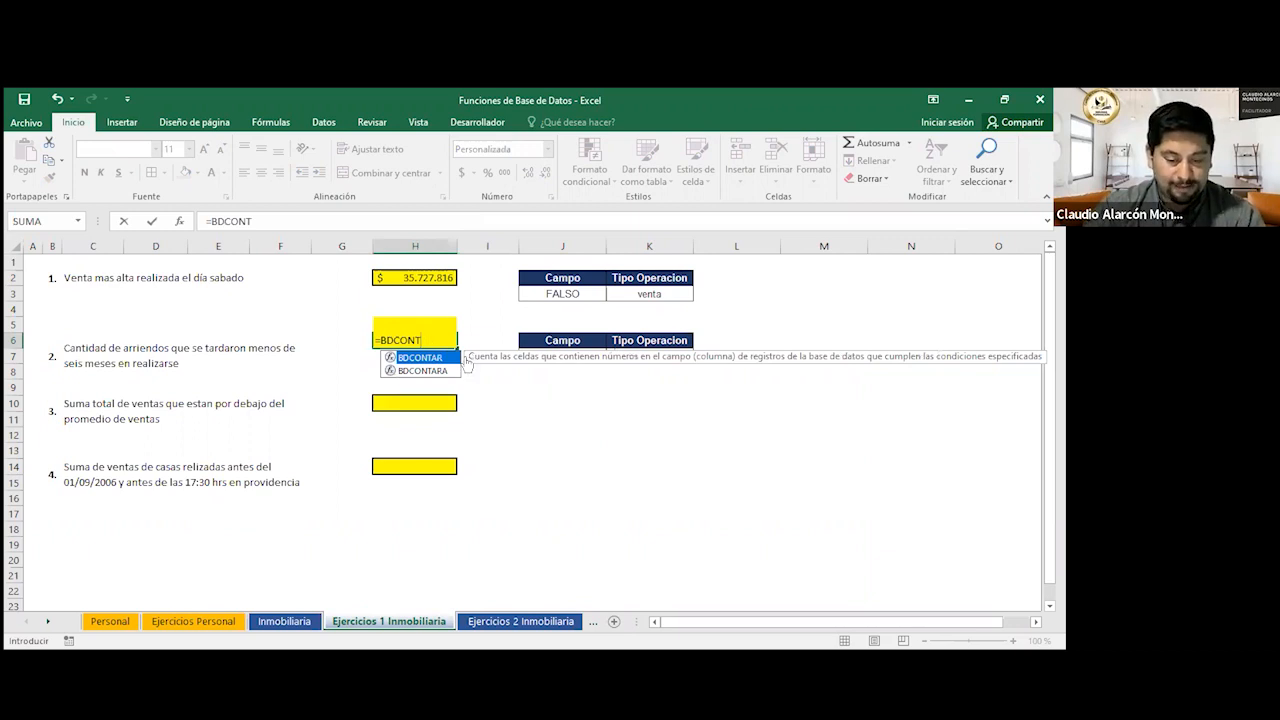
pyautogui.press('Tab')
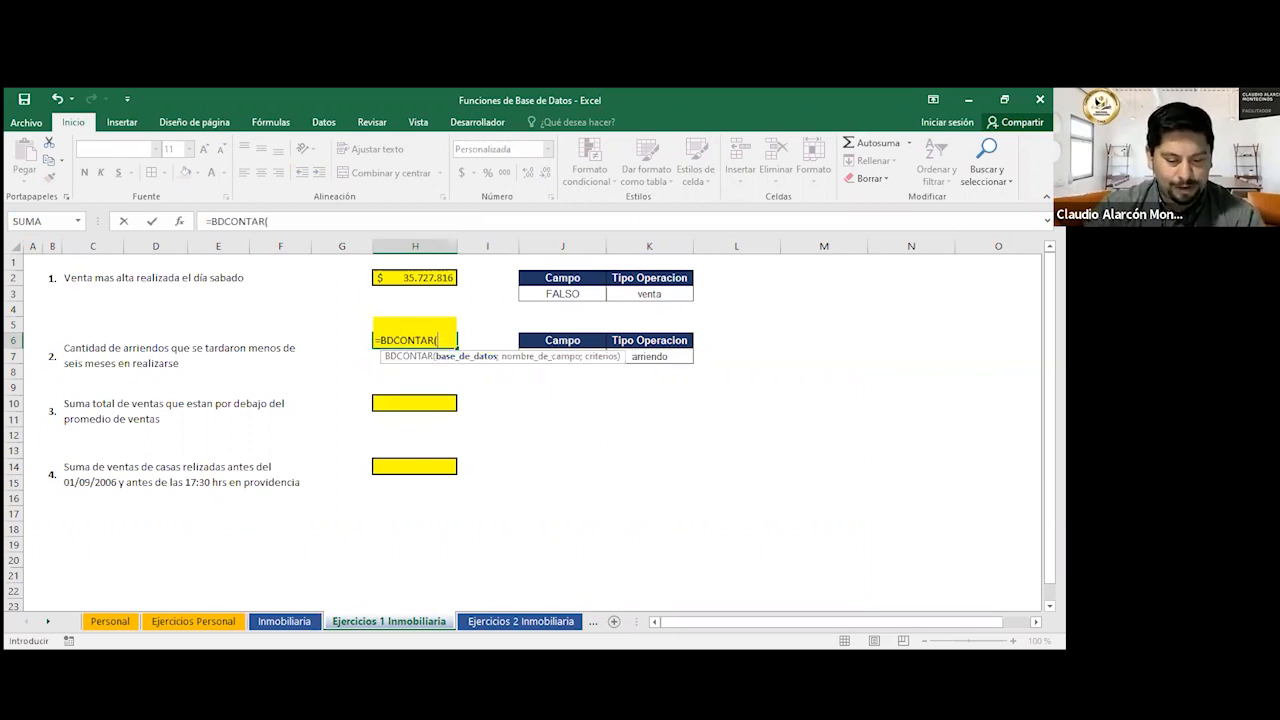
pyautogui.press('Escape')
# Name the whole data table on the Inmobiliaria sheet, headers included from B2 to column M, "Inmobiliaria".
pyautogui.click(284, 621)
pyautogui.click(53, 316)
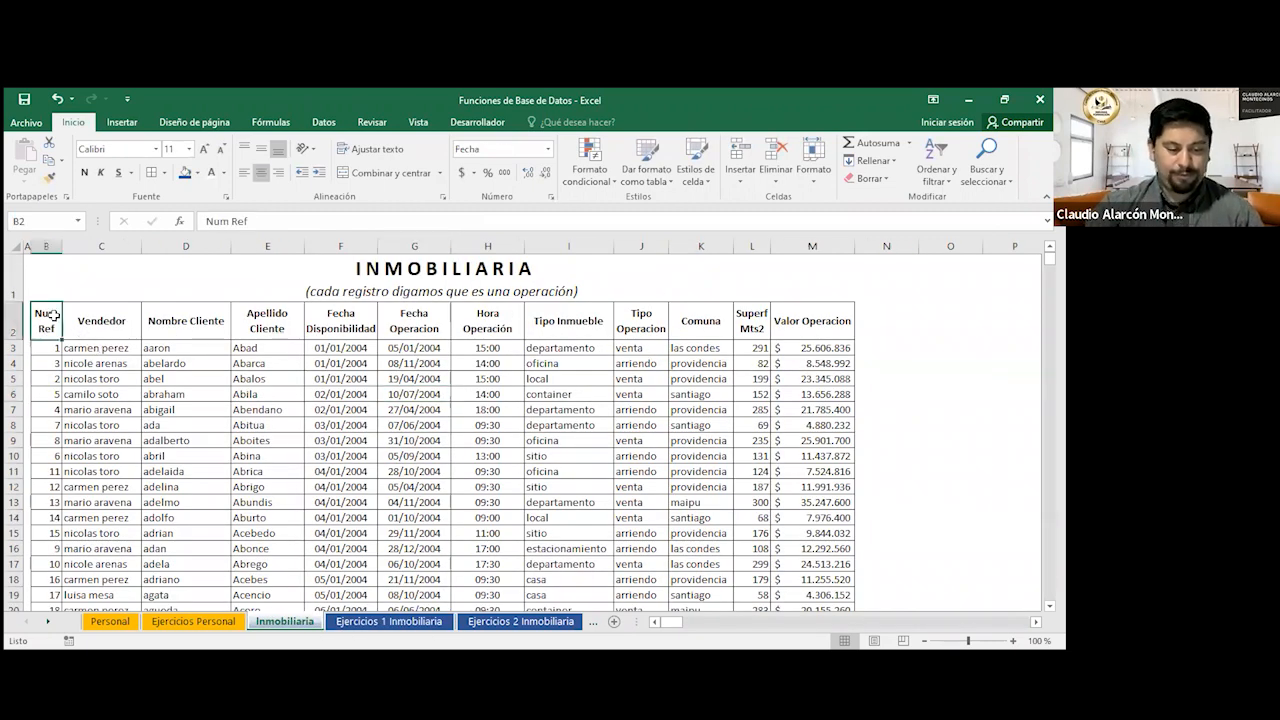
pyautogui.hotkey('ctrl', 'shift', 'Right')
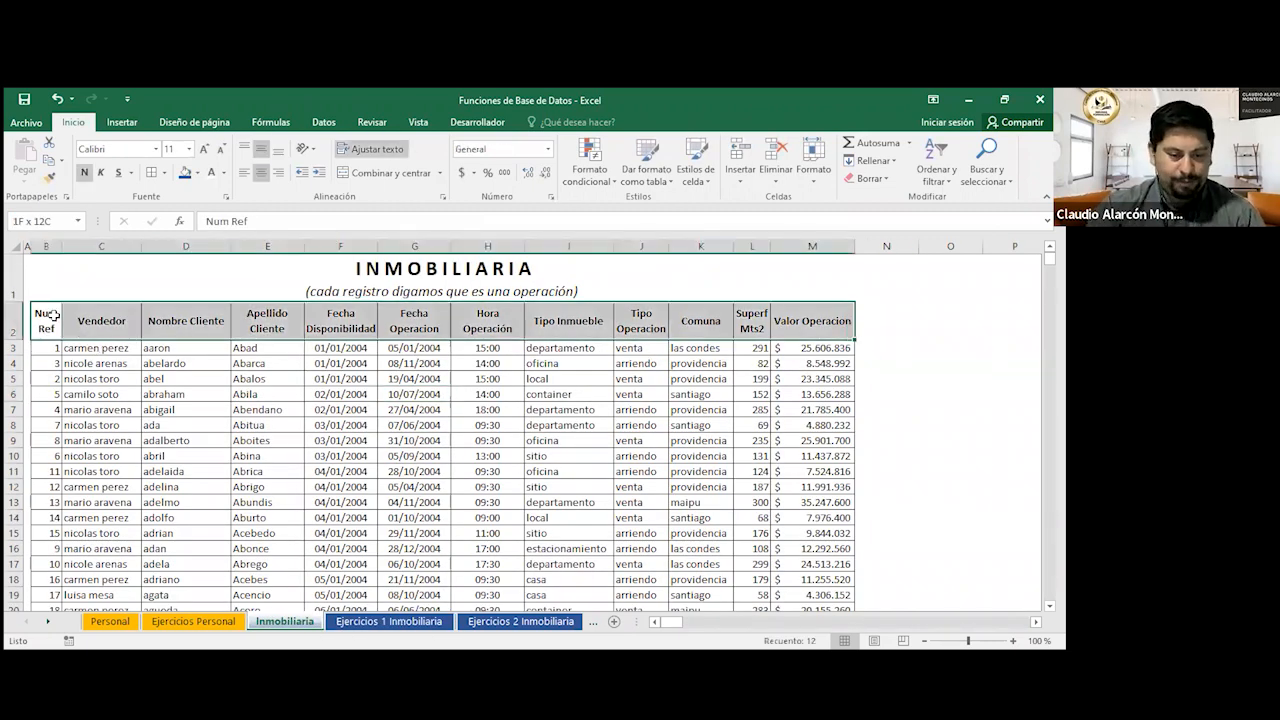
pyautogui.hotkey('ctrl', 'shift', 'Down')
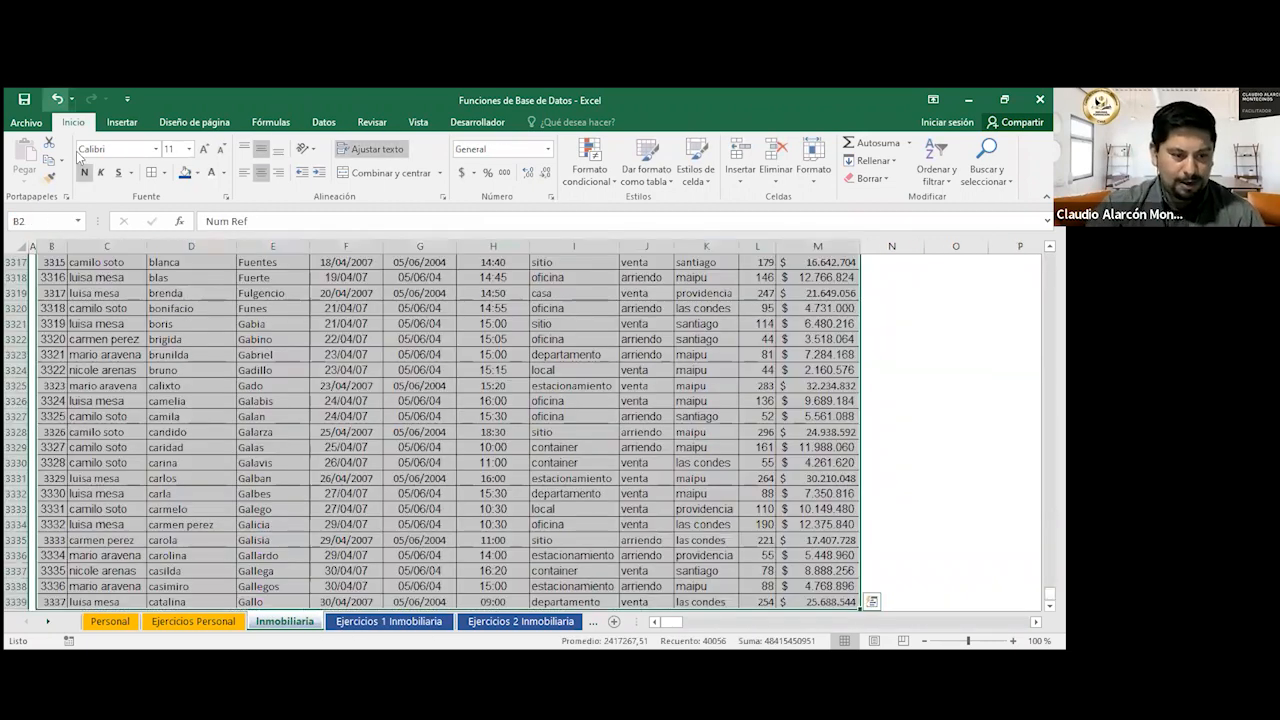
pyautogui.click(58, 219)
pyautogui.write('Inmobiliaria')
pyautogui.press('Return')
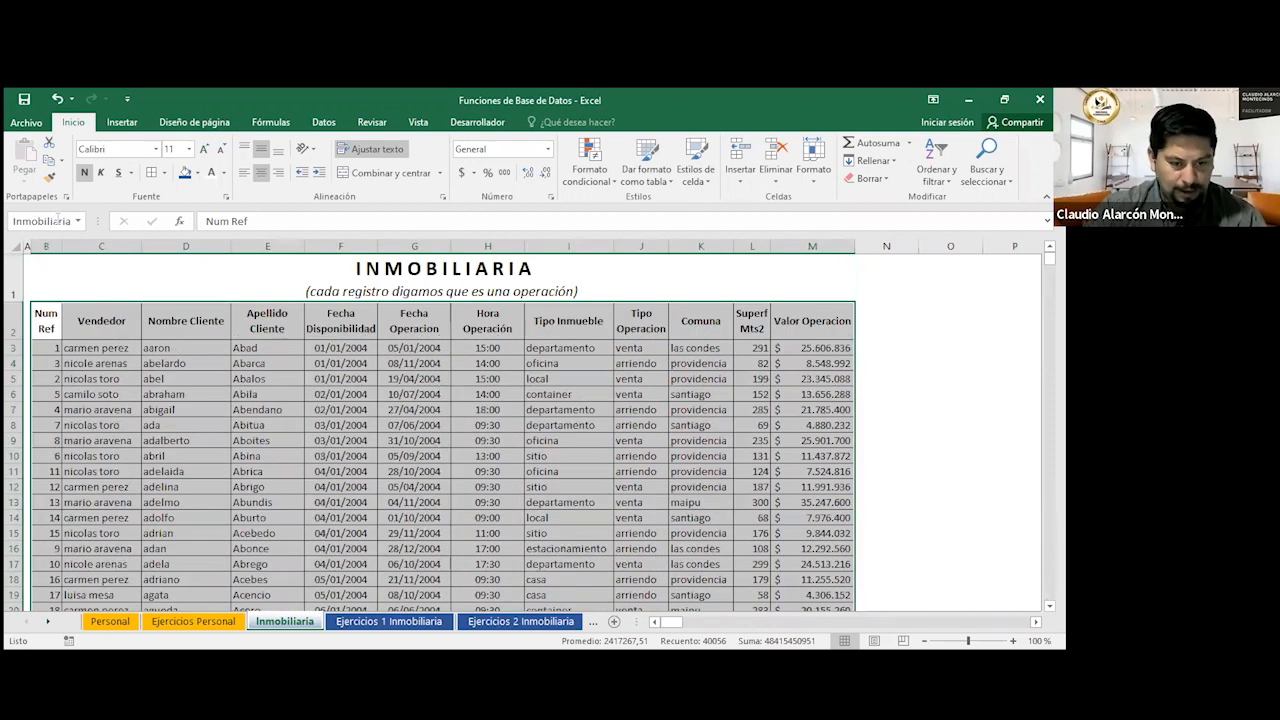
# Name the Valor Operacion header cell M2 "ValorOperacion" and return to the Ejercicios 1 Inmobiliaria sheet.
pyautogui.click(847, 315)
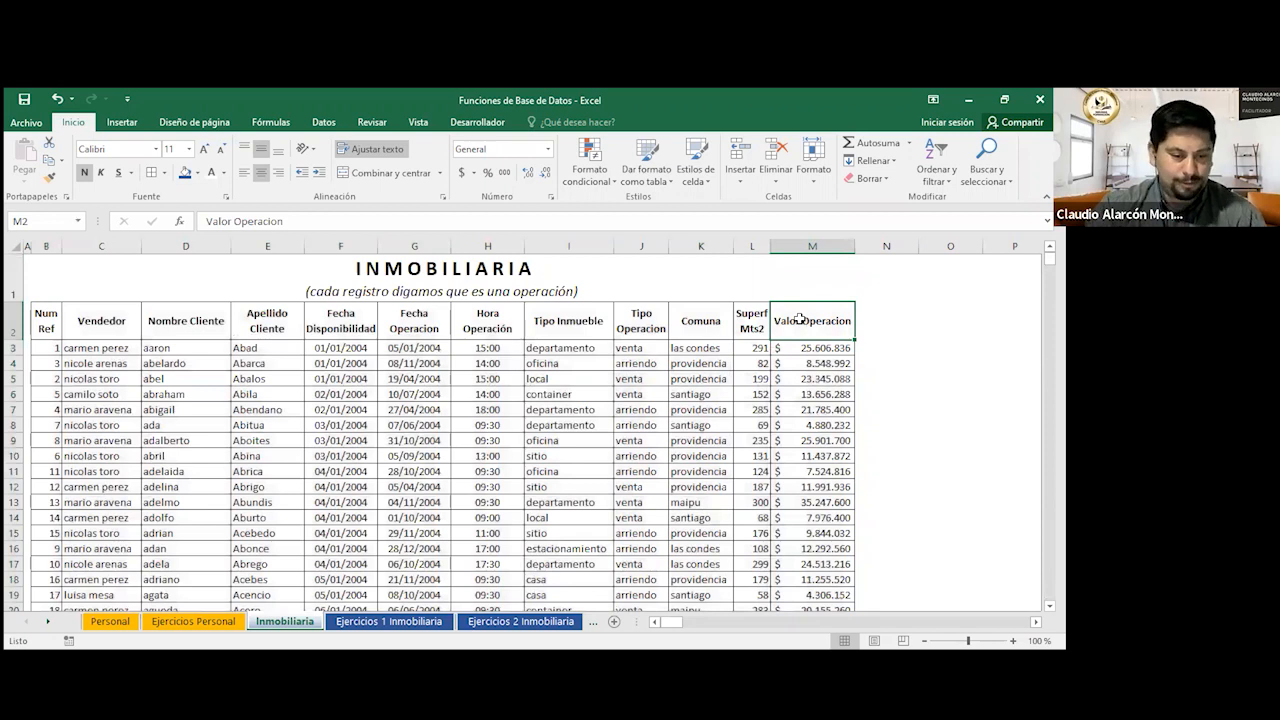
pyautogui.click(44, 224)
pyautogui.write('Valor')
pyautogui.write('Operacion')
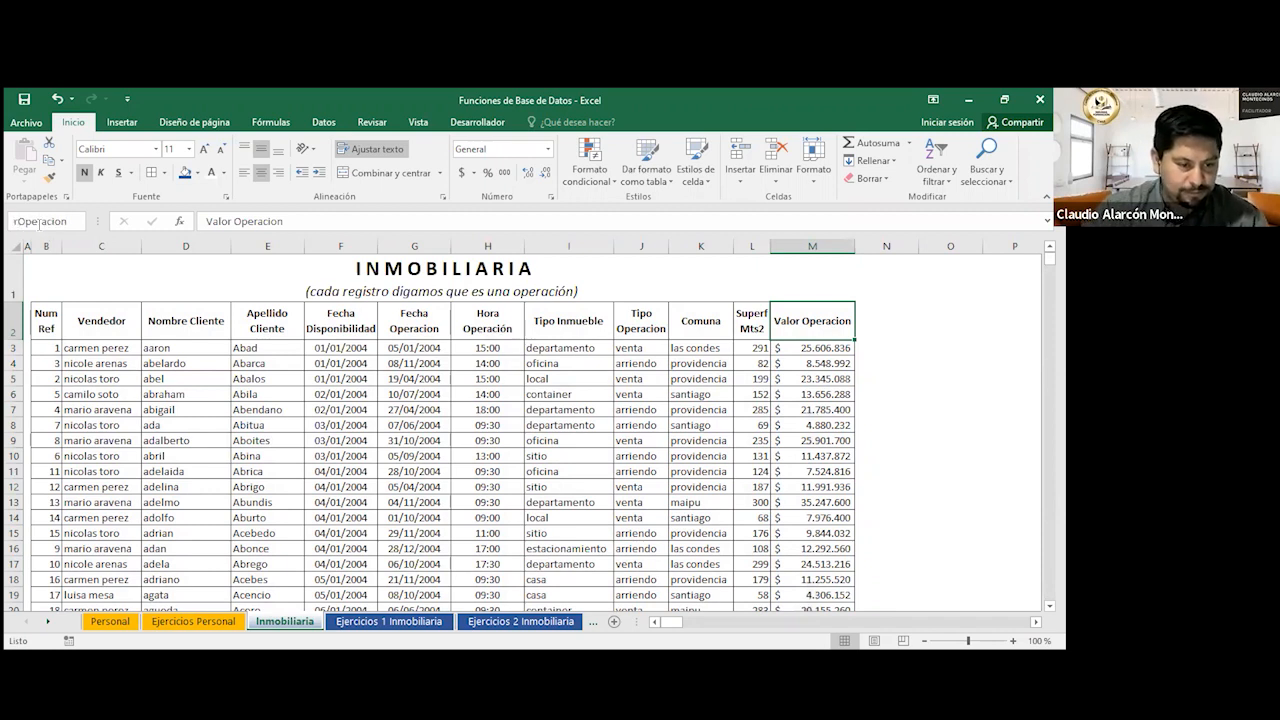
pyautogui.moveTo(39, 222); pyautogui.dragTo(12, 222)
pyautogui.moveTo(55, 226); pyautogui.dragTo(62, 222)
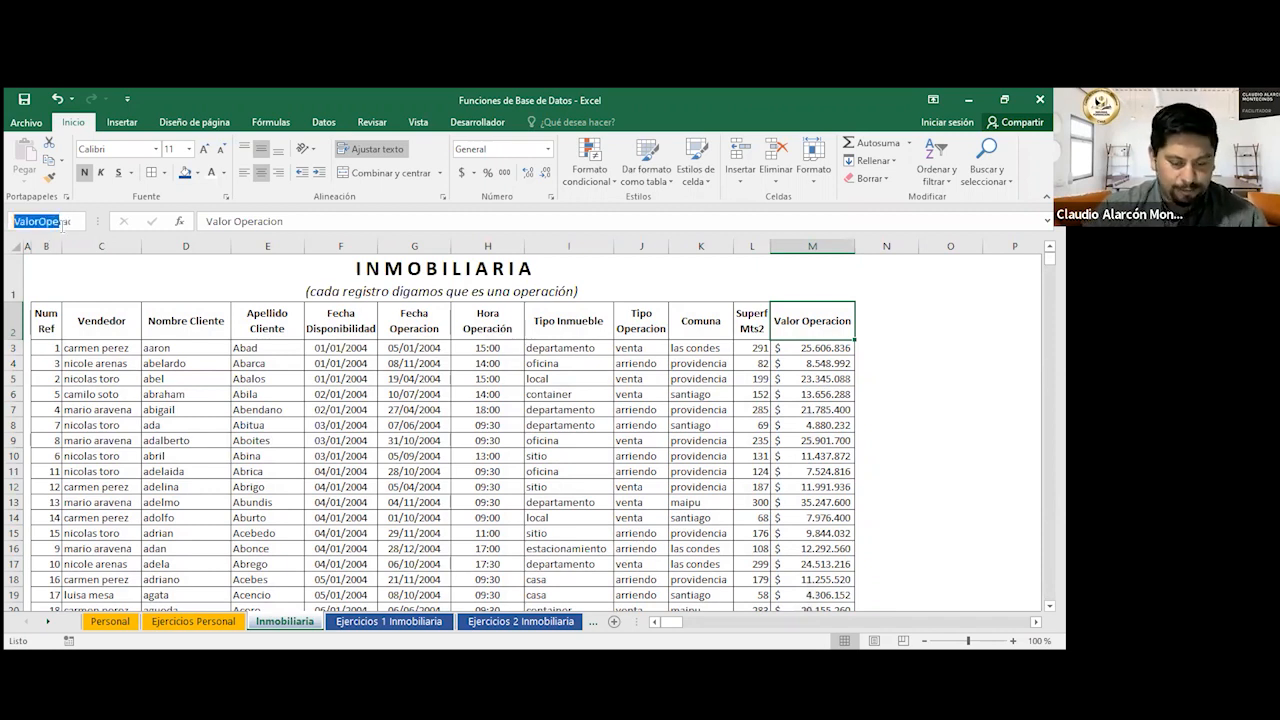
pyautogui.press('Escape')
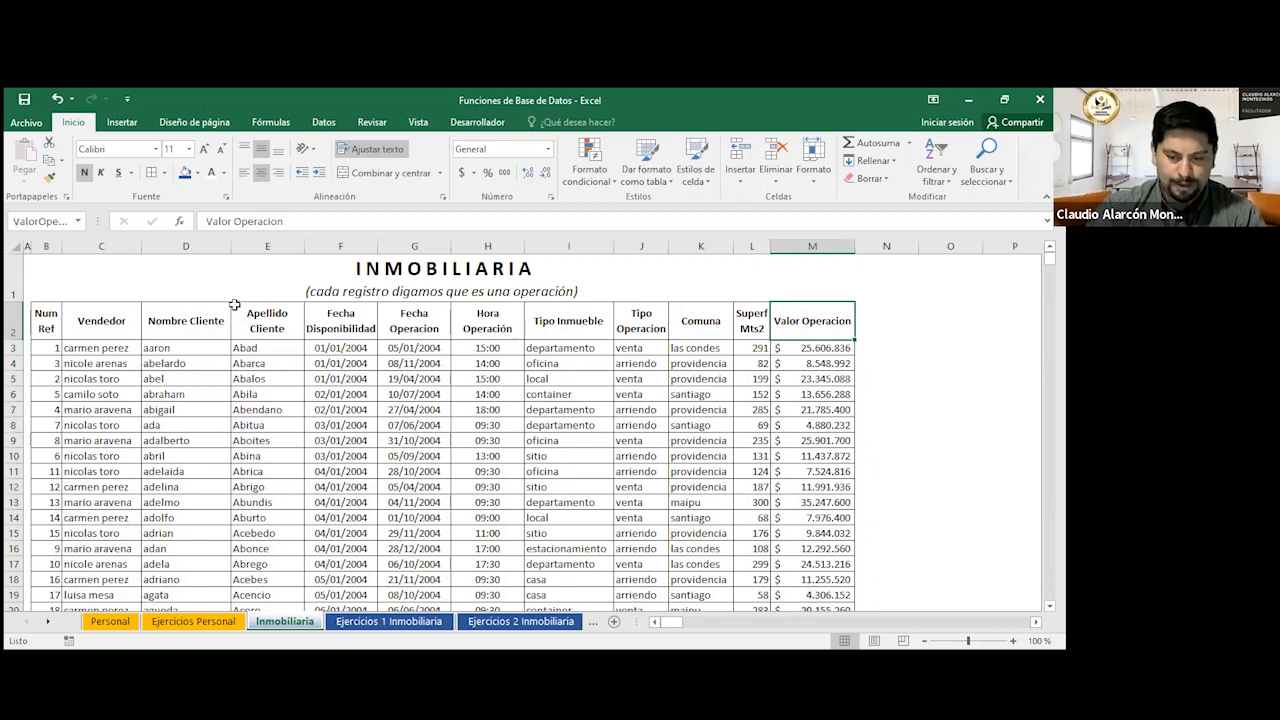
pyautogui.click(378, 623)
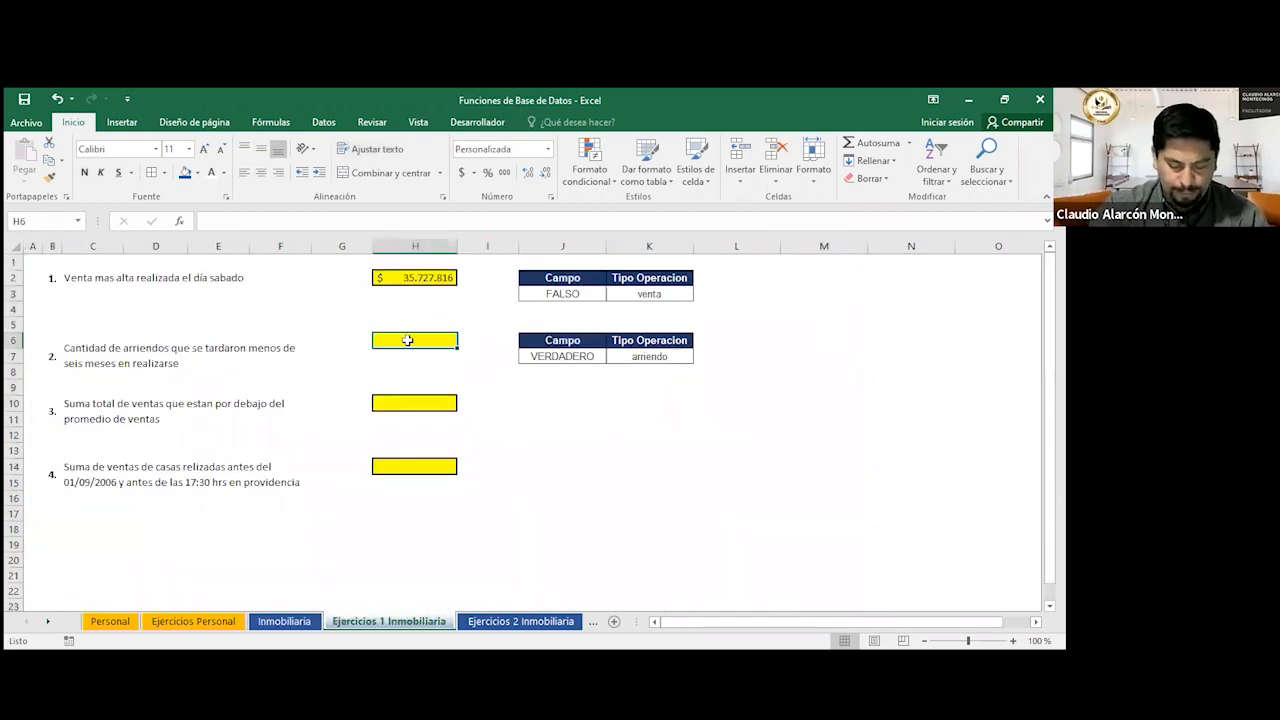
# Enter the rental count formula =BDCONTAR(Inmobiliaria;Sueldo;J6:K7) in H6.
pyautogui.write('=')
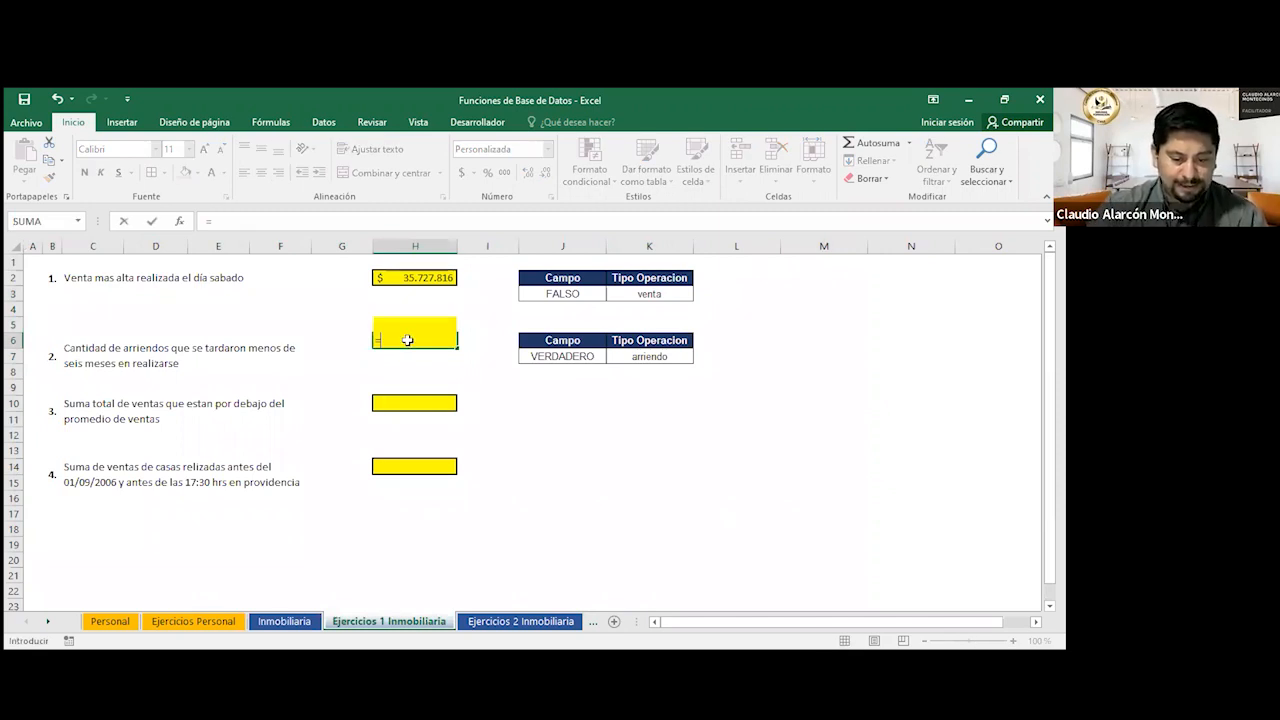
pyautogui.write('BDCONTAR(')
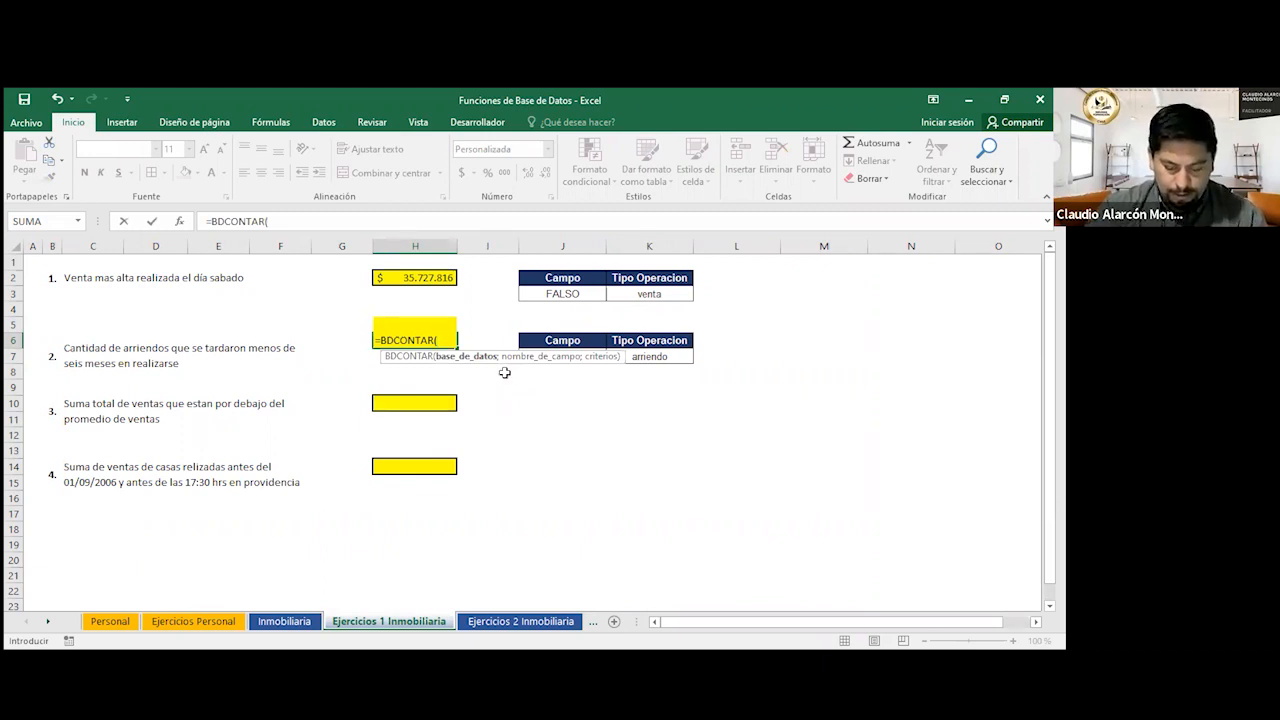
pyautogui.write('Inmobiliaria;')
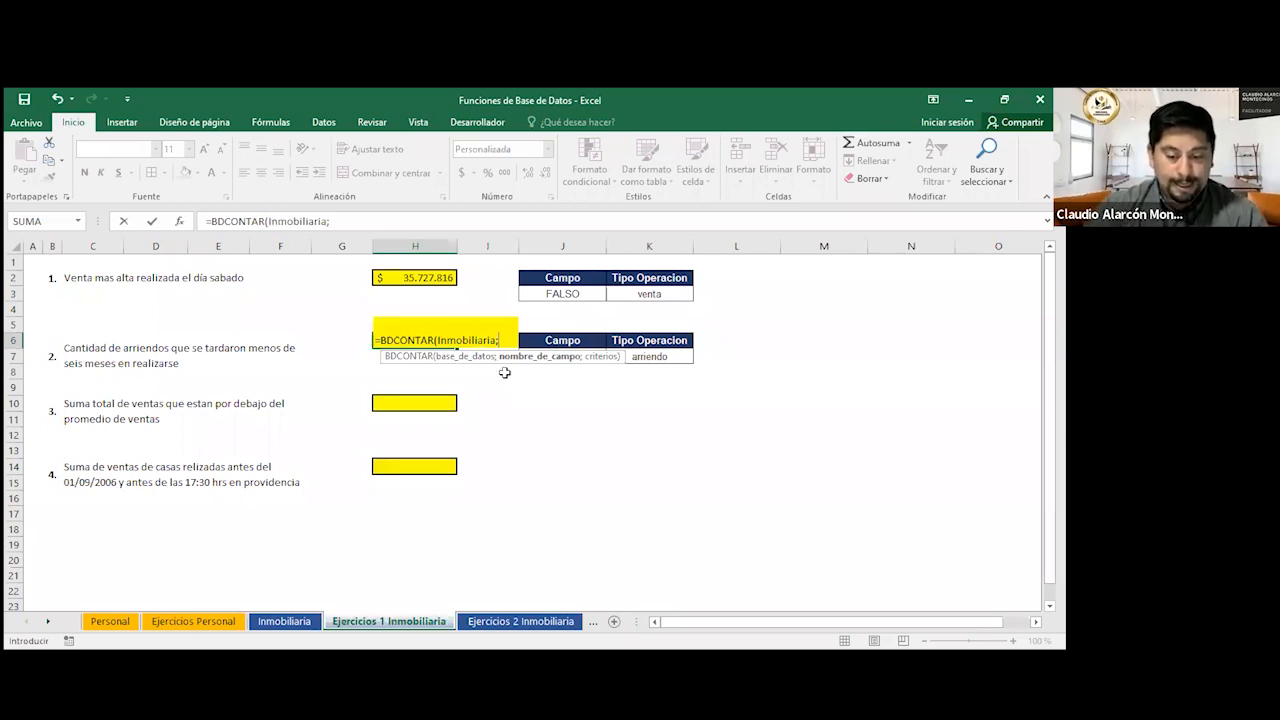
pyautogui.write('Sueldo;')
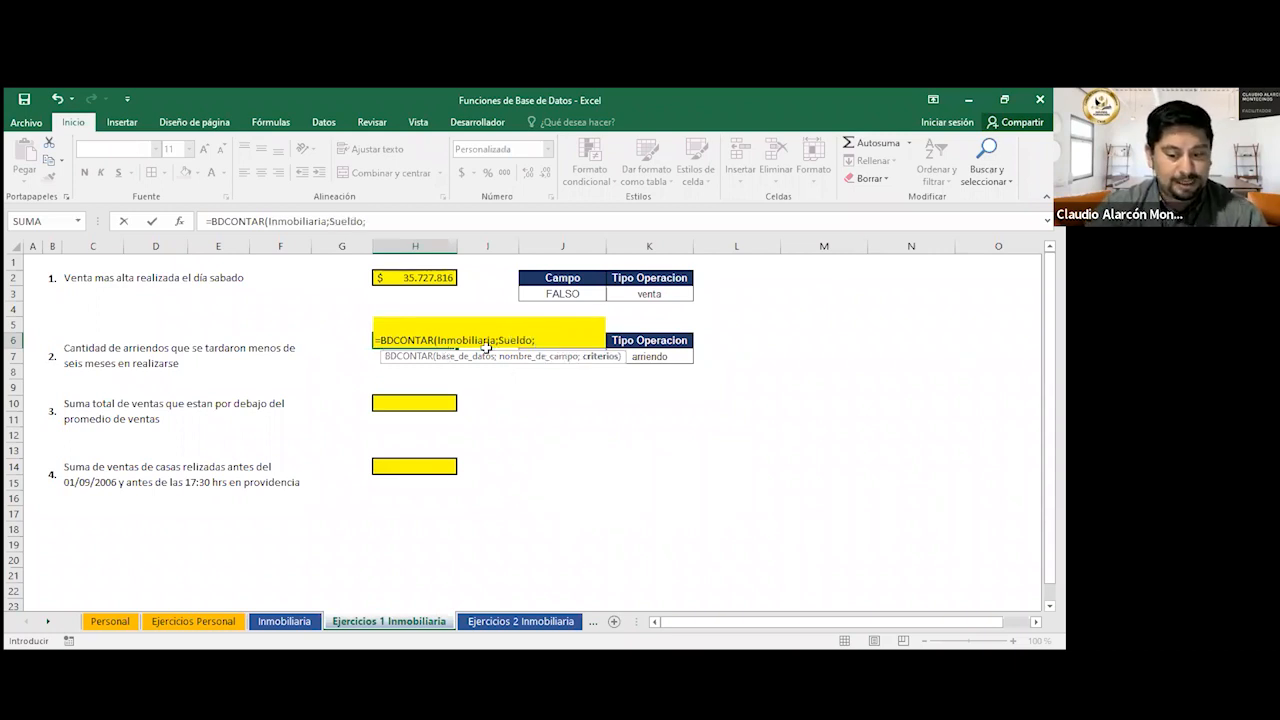
pyautogui.moveTo(618, 342); pyautogui.dragTo(622, 350)
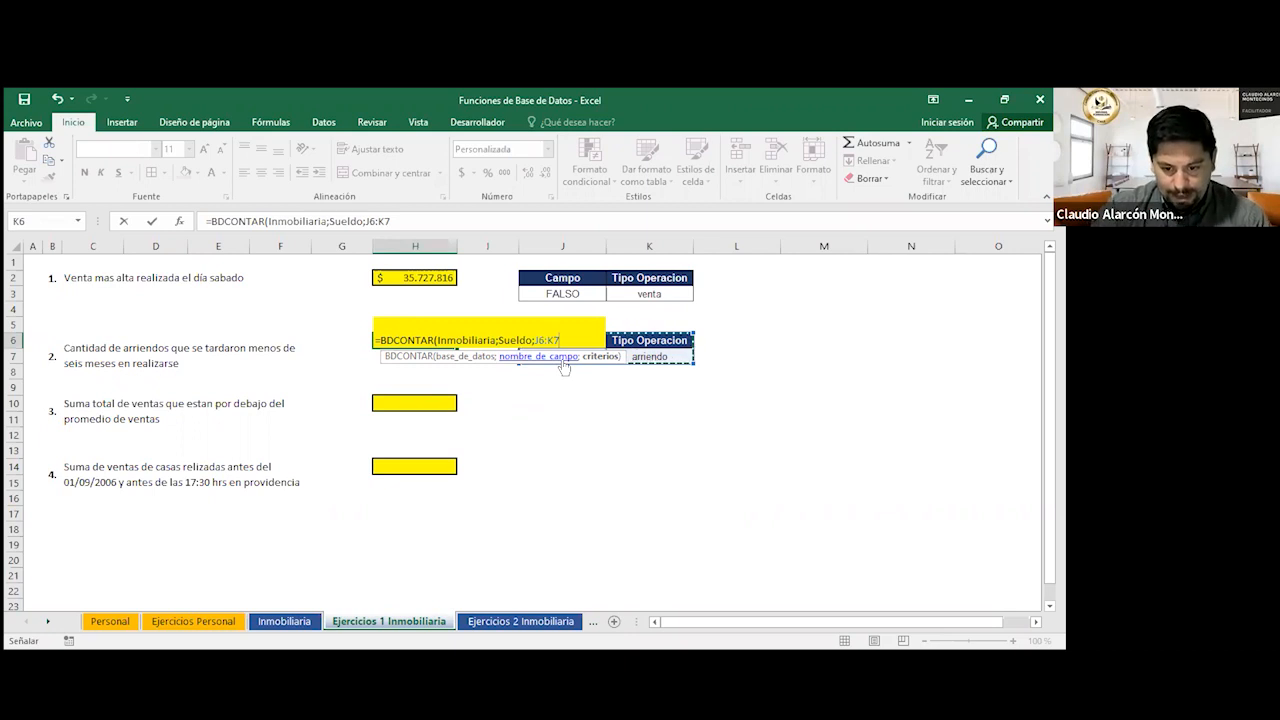
pyautogui.write(')')
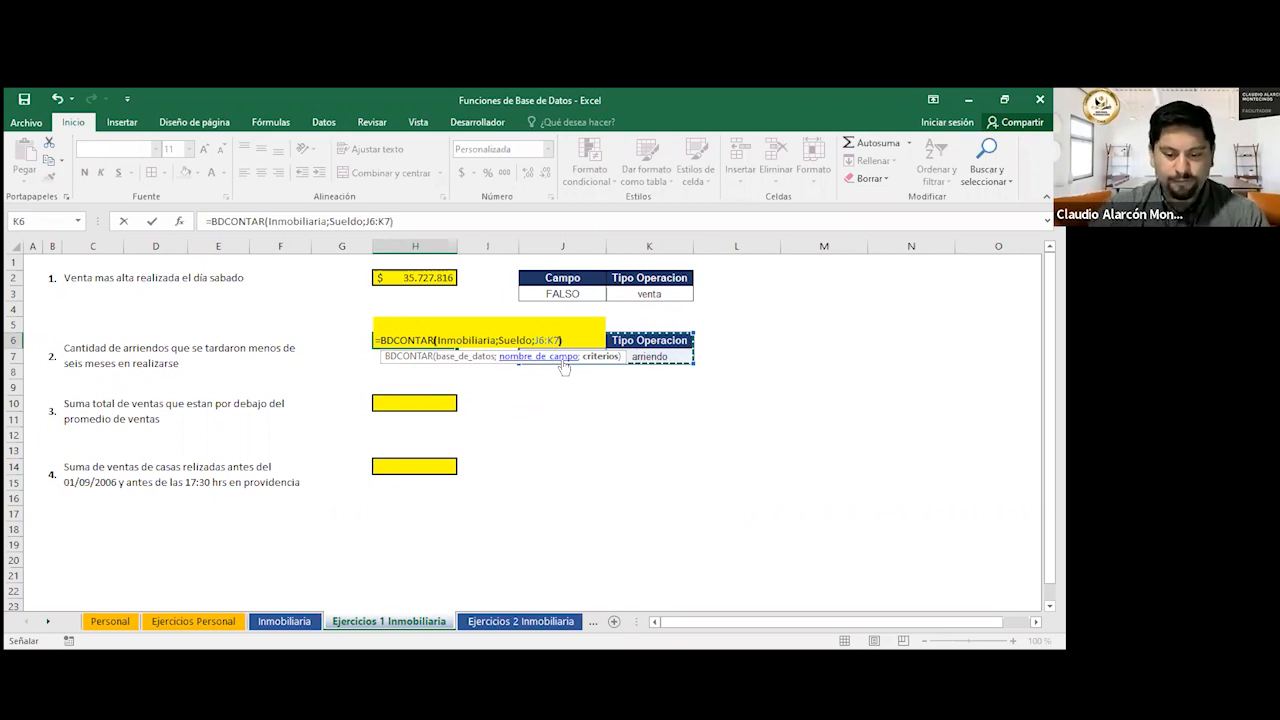
pyautogui.press('Return')
# Reopen the BDCONTAR formula in H6 and re-enter its field name argument as Sueldo, keeping J6:K7 as criteria.
pyautogui.click(427, 340)
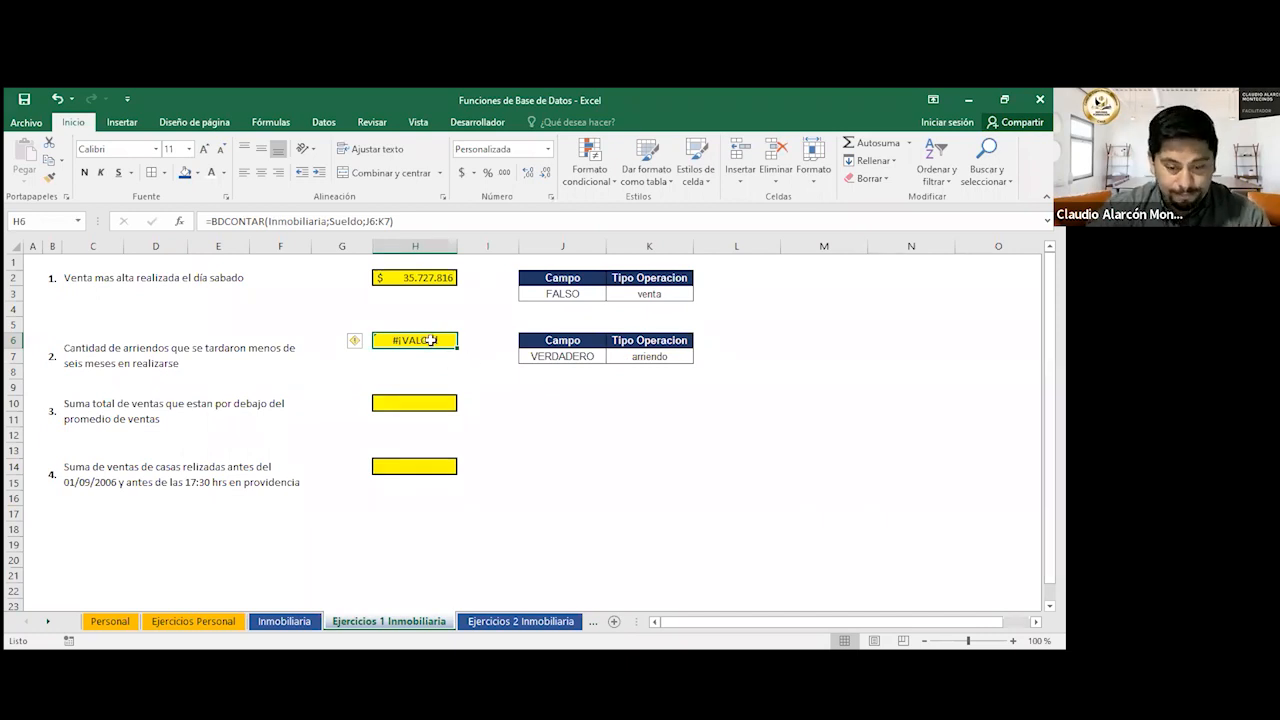
pyautogui.doubleClick(430, 340)
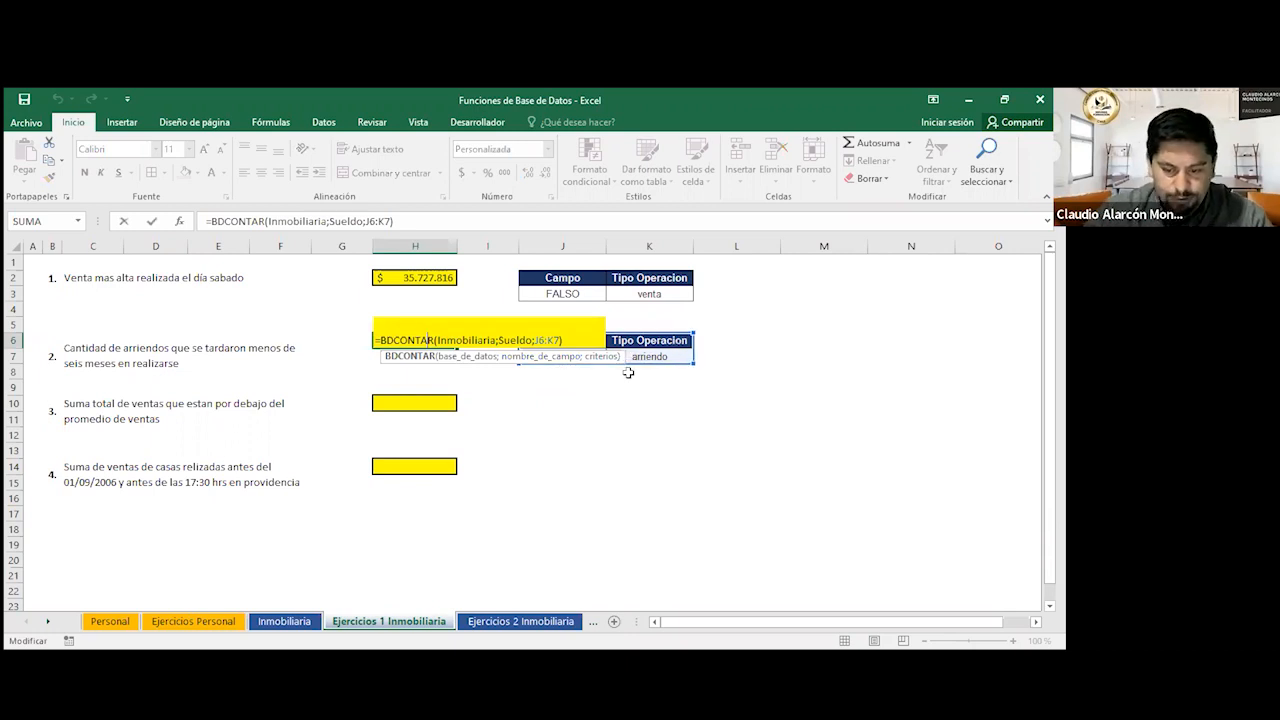
pyautogui.click(467, 357)
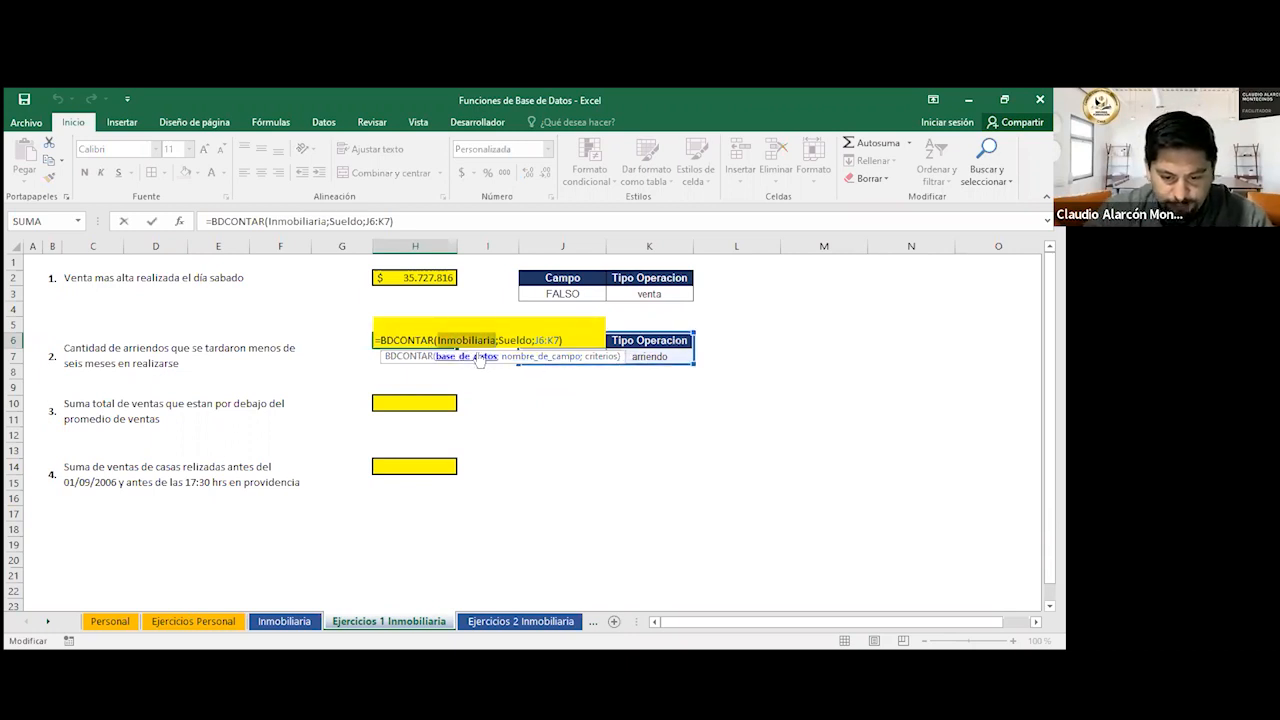
pyautogui.click(526, 357)
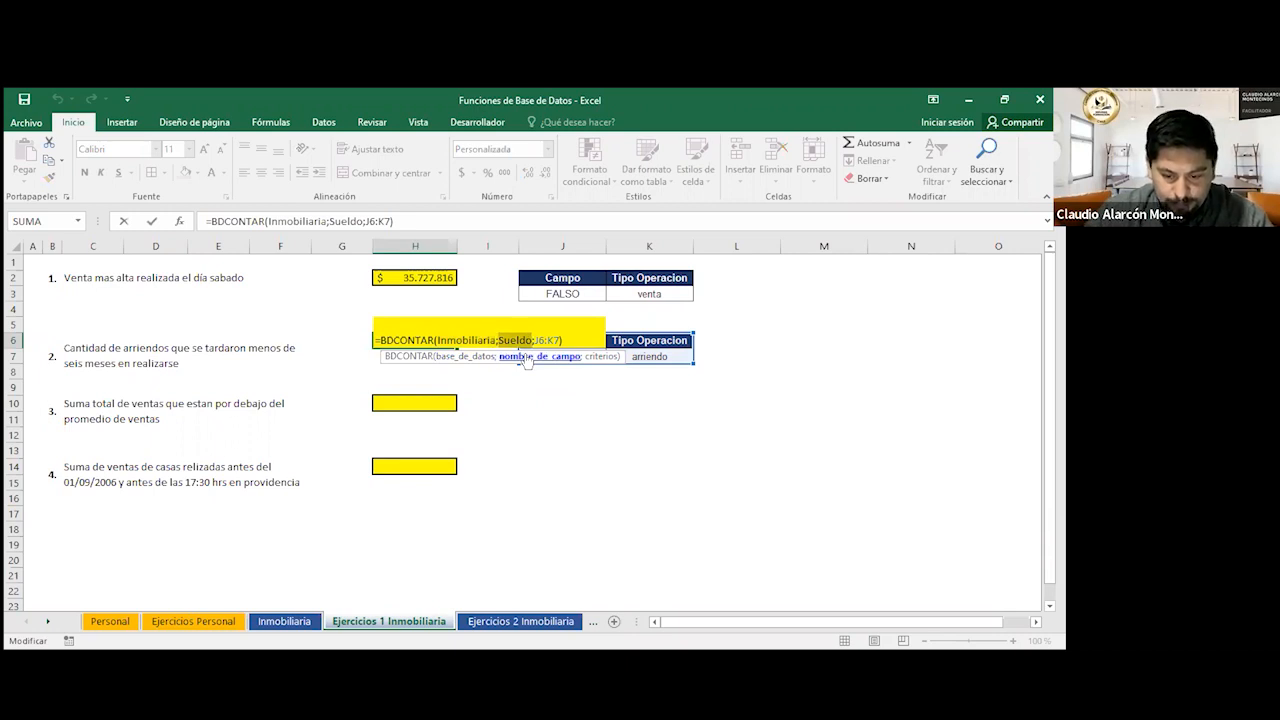
pyautogui.press('BackSpace')
pyautogui.write('S')
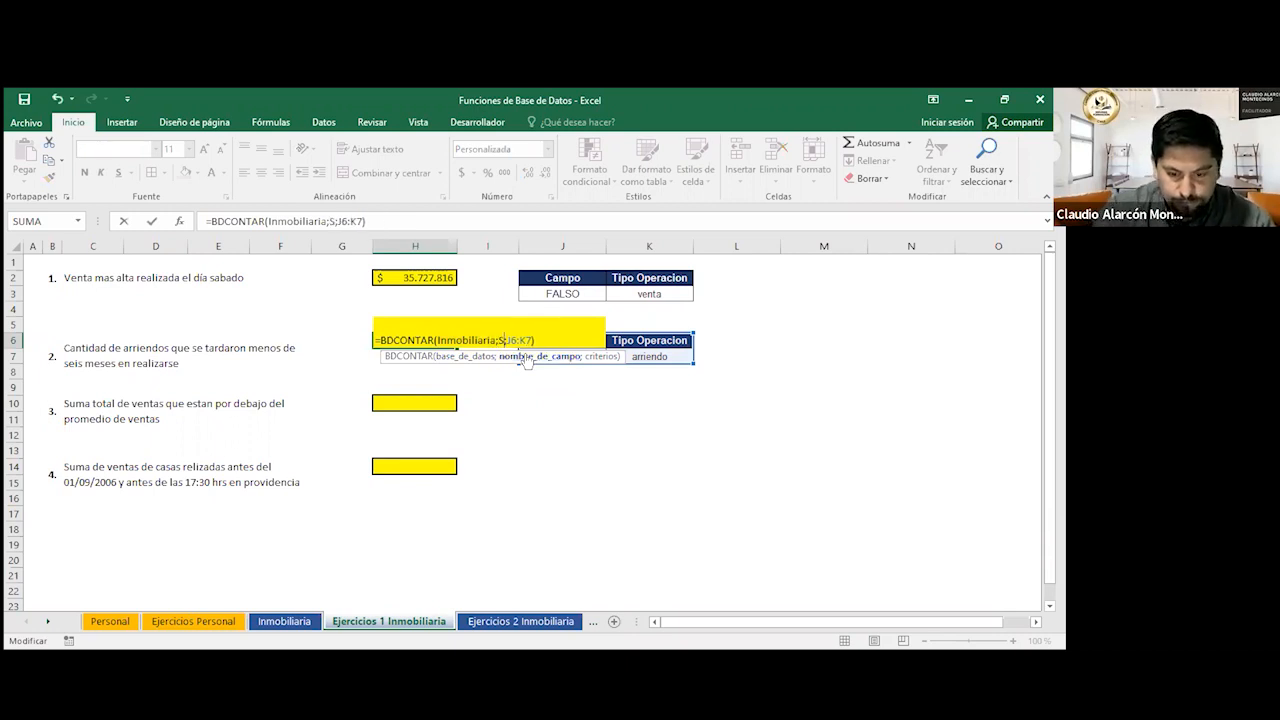
pyautogui.write('UE')
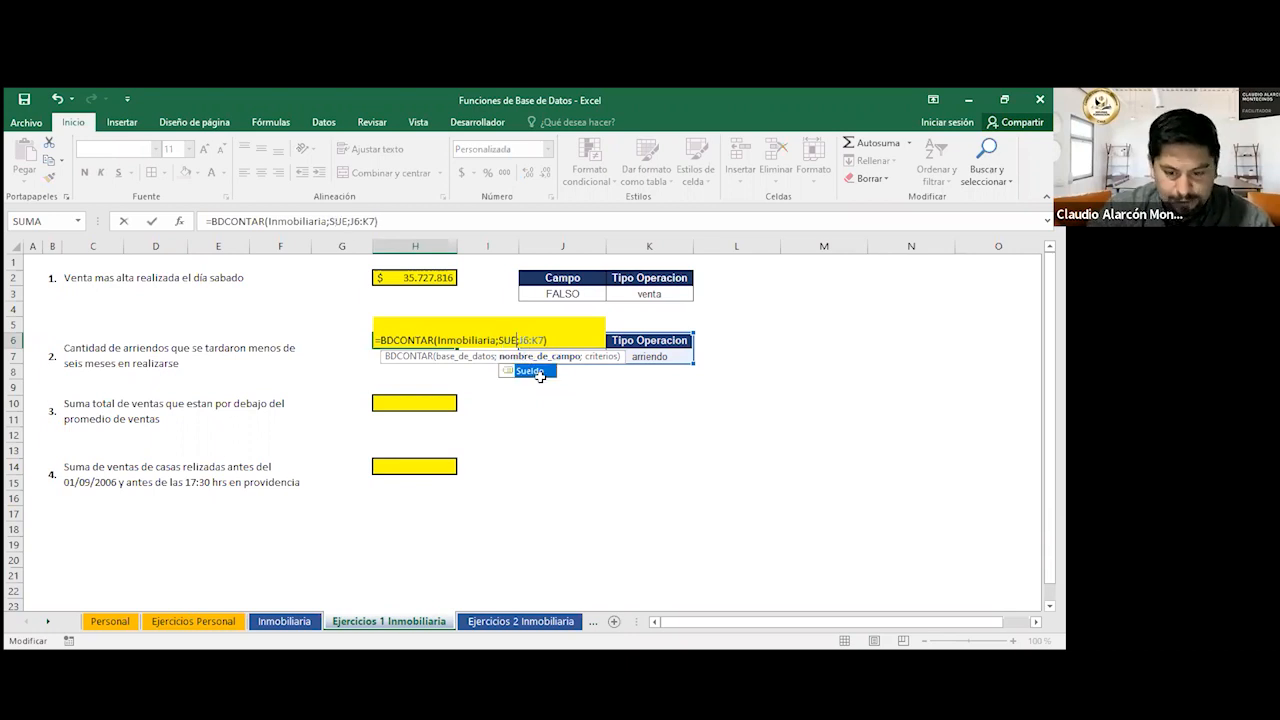
pyautogui.doubleClick(540, 372)
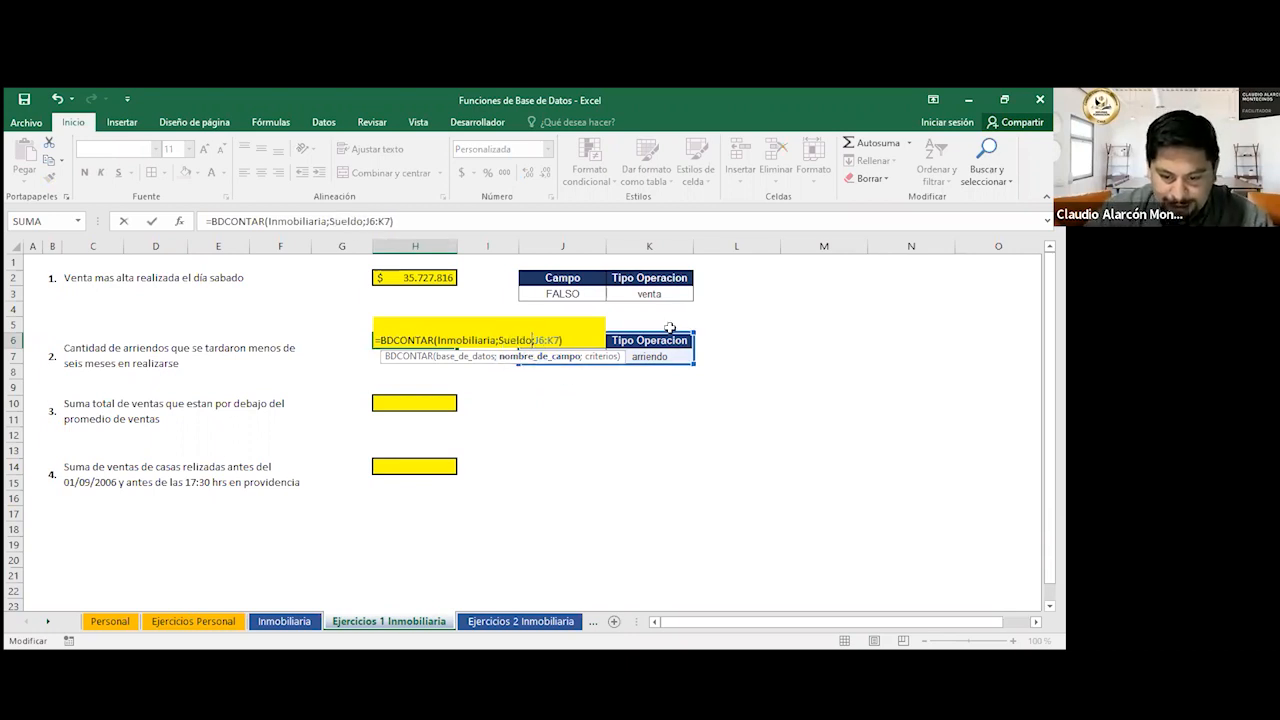
pyautogui.moveTo(669, 335); pyautogui.dragTo(555, 360)
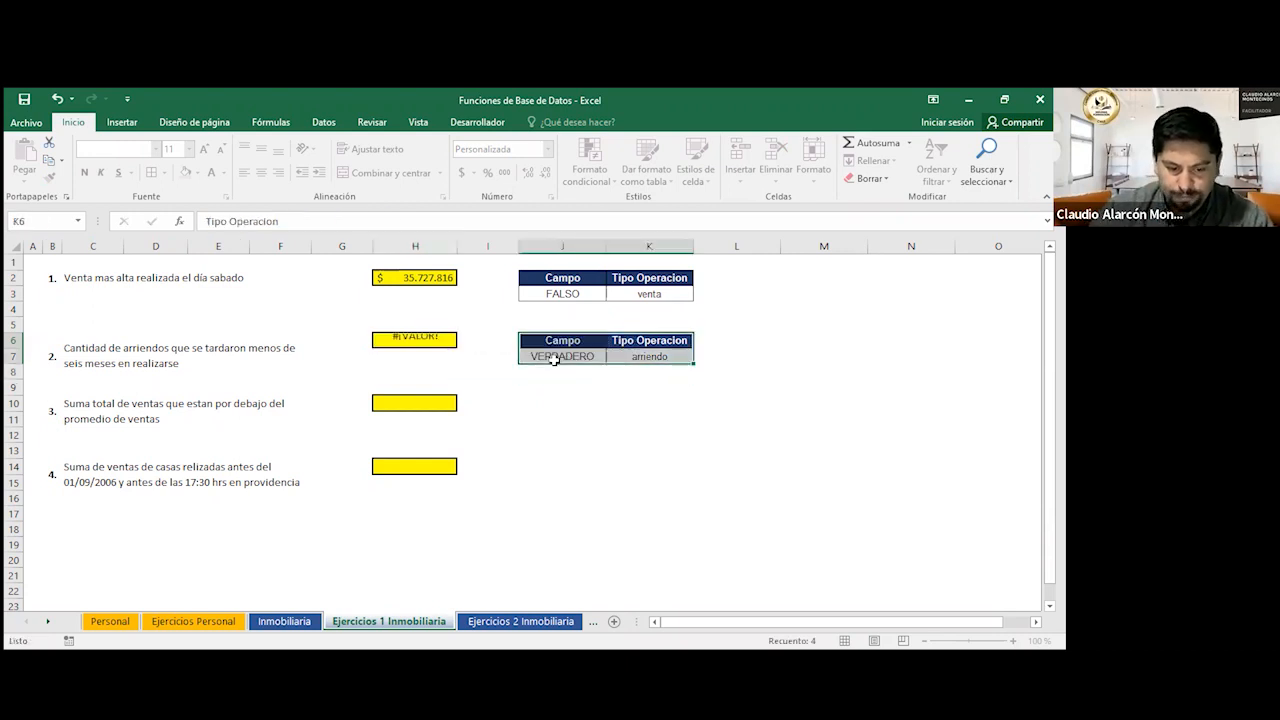
# Review the BDCONTAR formula in H6 and the criteria in J7 and K7.
pyautogui.click(421, 336)
pyautogui.doubleClick(421, 336)
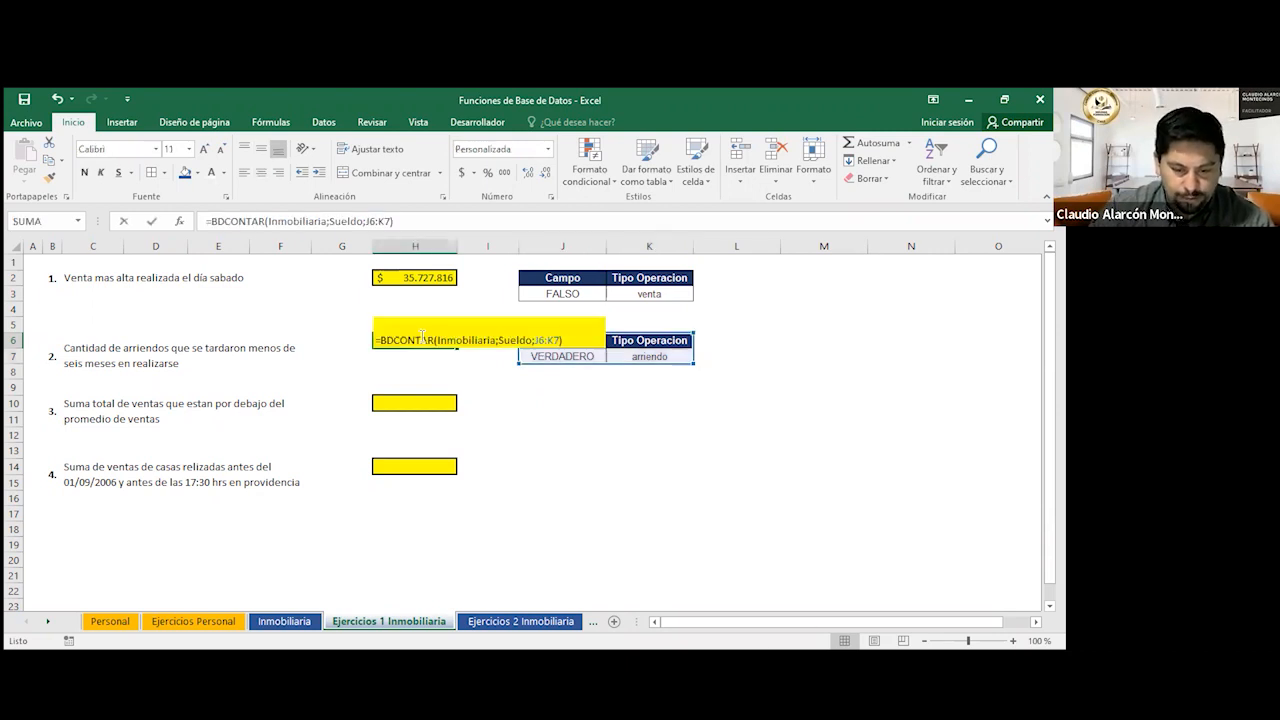
pyautogui.press('Escape')
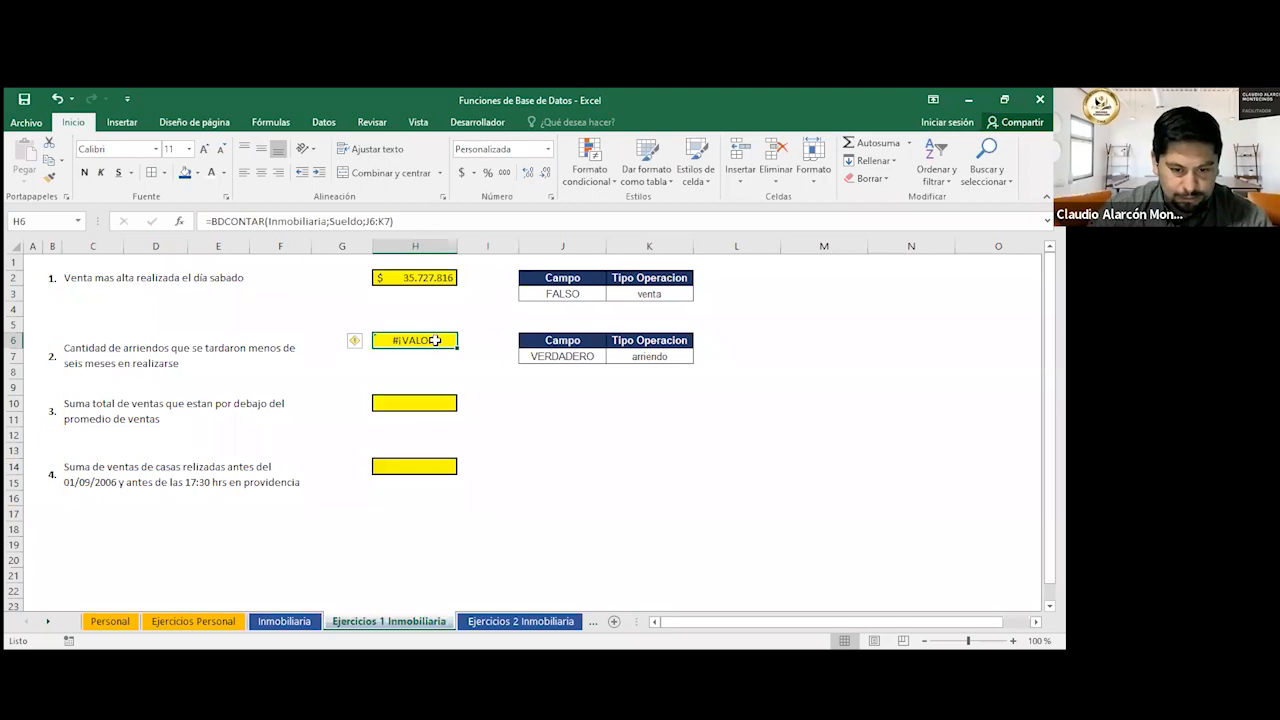
pyautogui.doubleClick(583, 357)
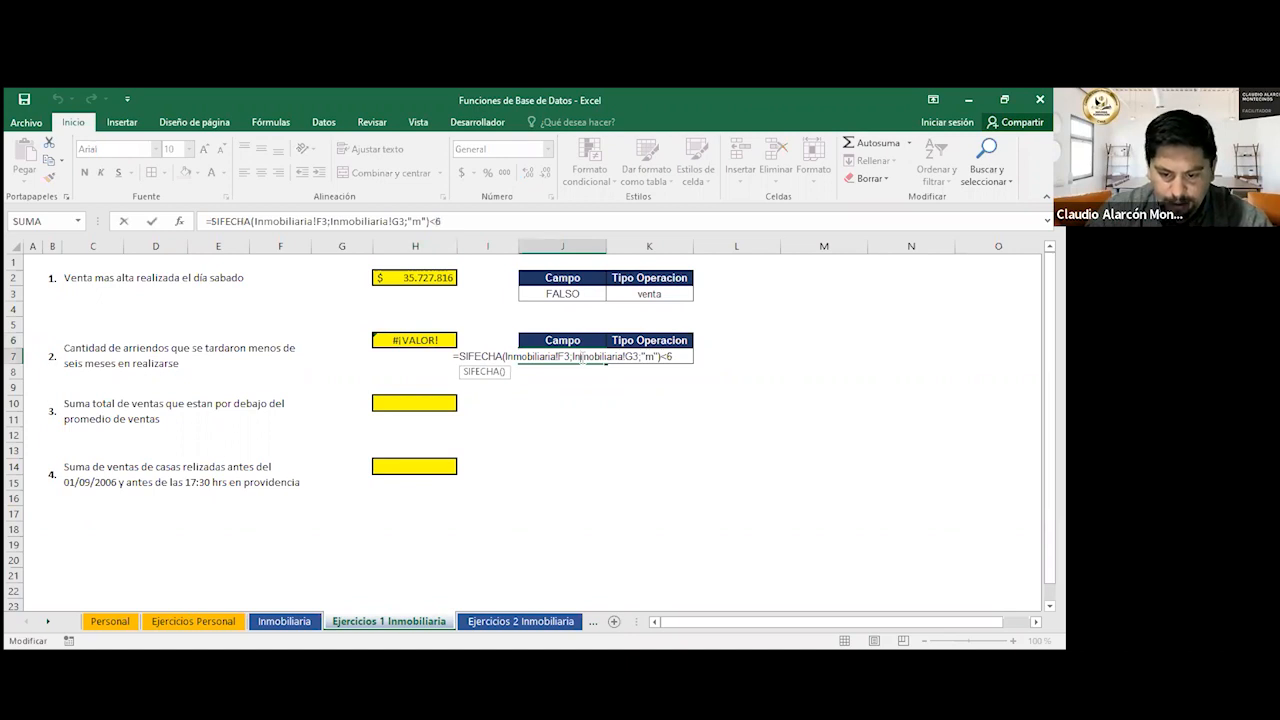
pyautogui.hotkey('ctrl', 'Return')
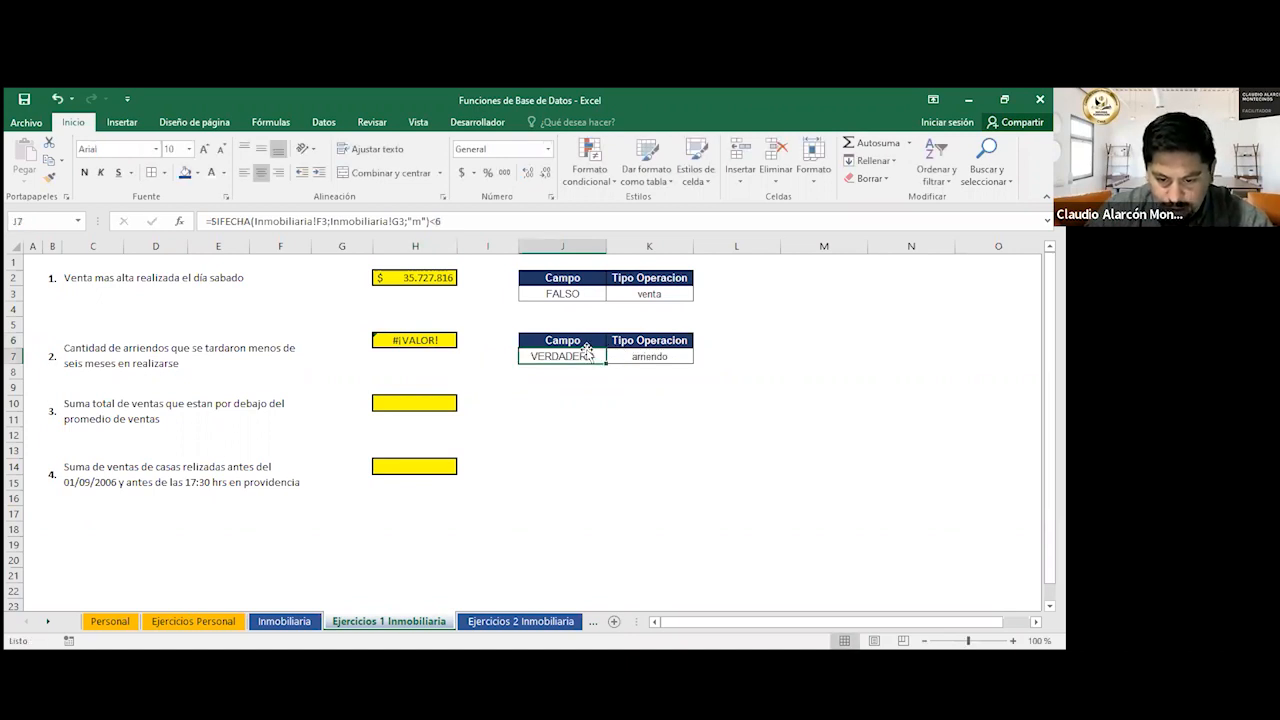
pyautogui.click(675, 358)
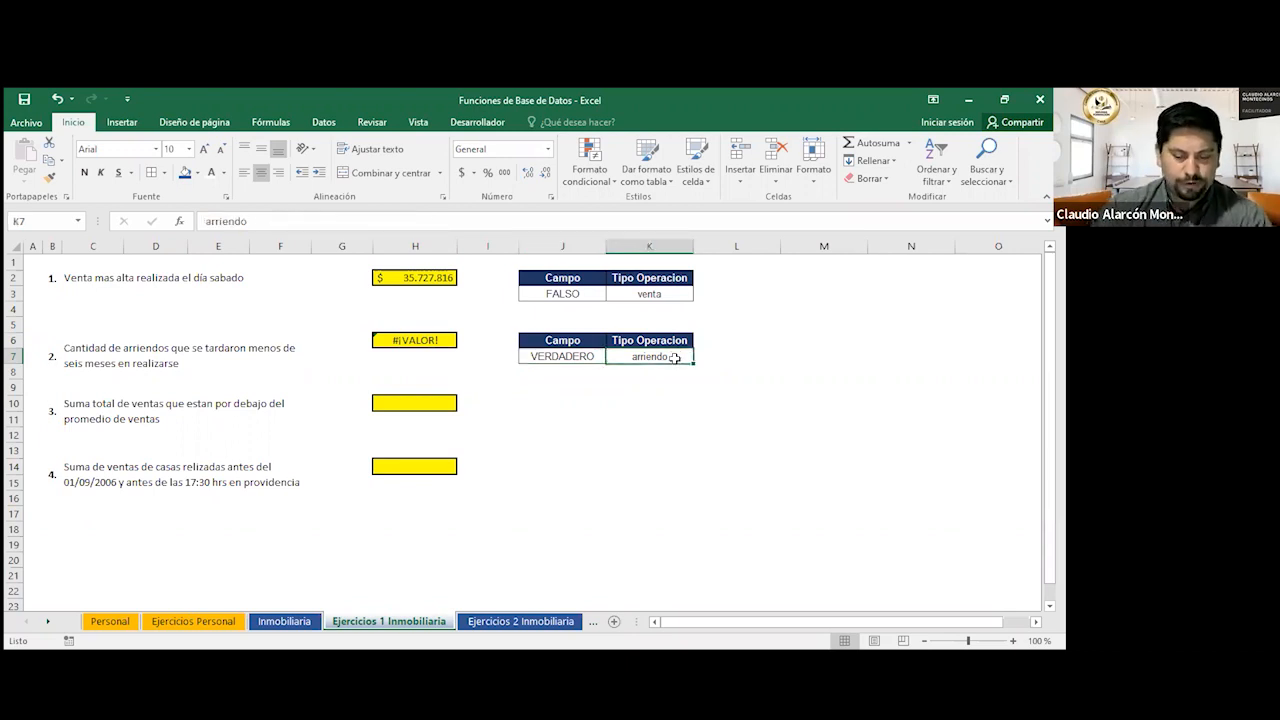
# Copy the Tipo Operacion criterion block K2:K3 from exercise 1 and paste it at J6 for exercise 2.
pyautogui.click(605, 121)
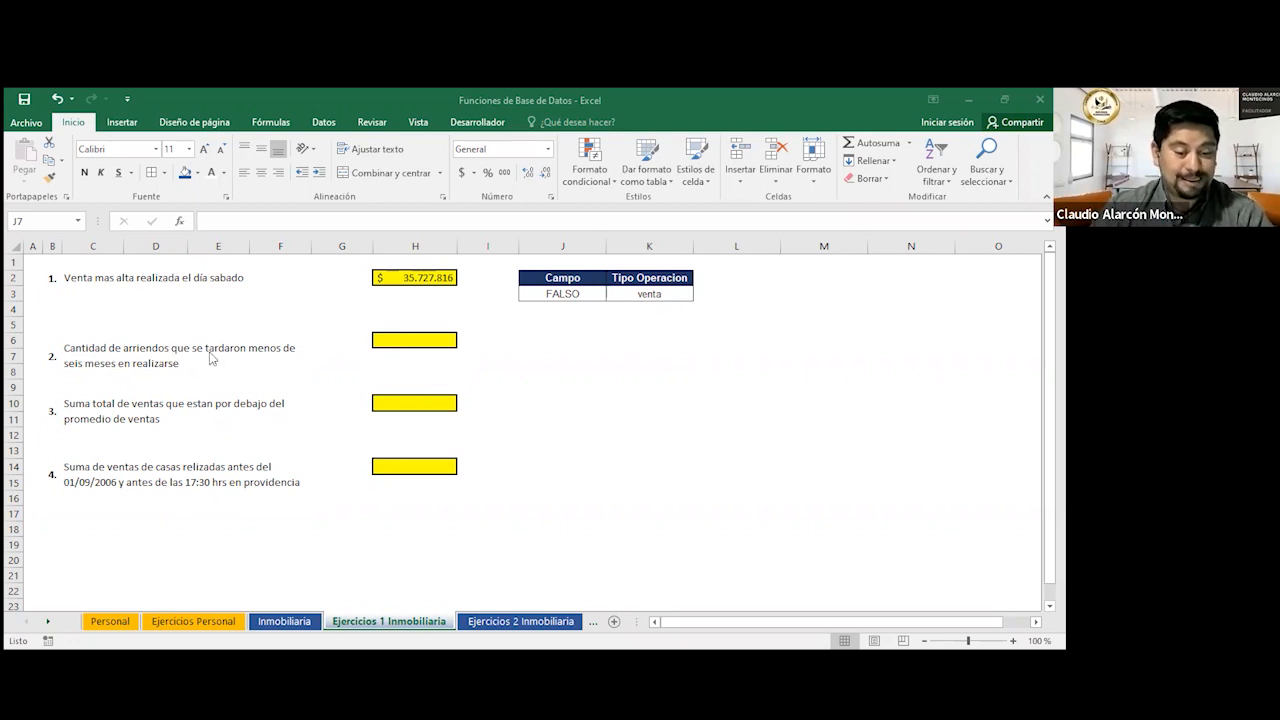
pyautogui.click(645, 280)
pyautogui.write('=Inmobiliaria!J2')
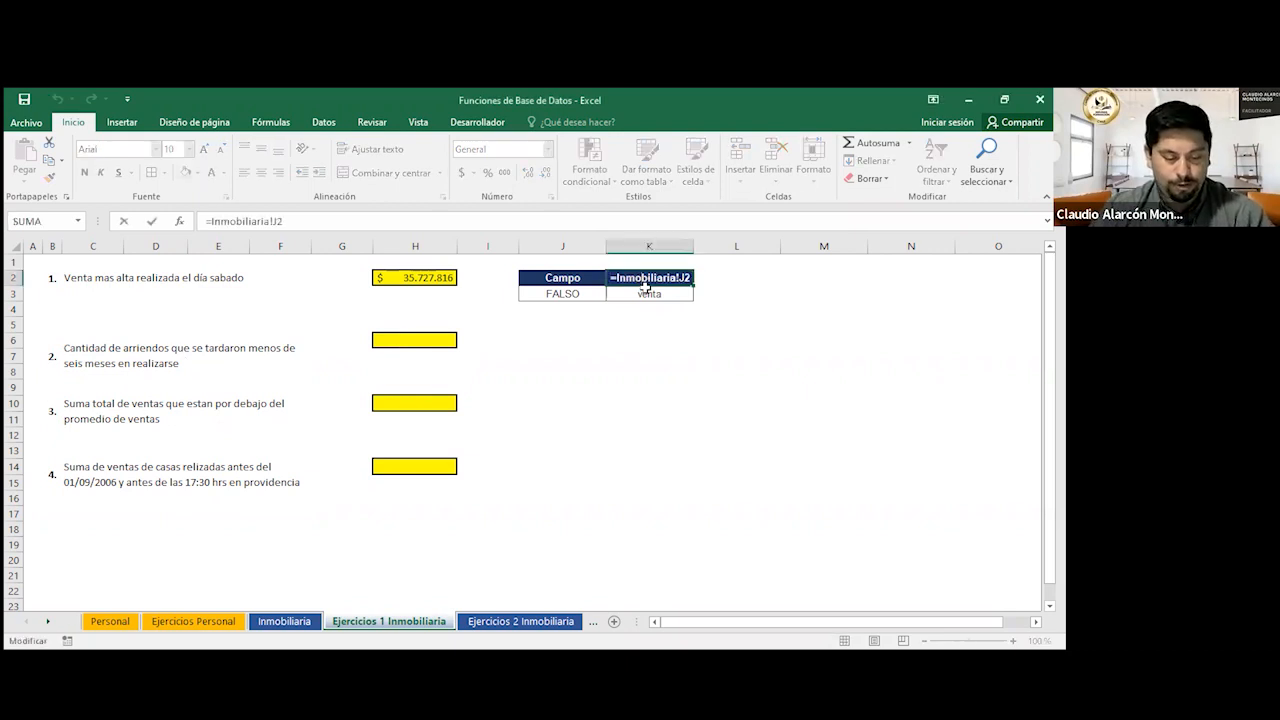
pyautogui.hotkey('ctrl', 'Return')
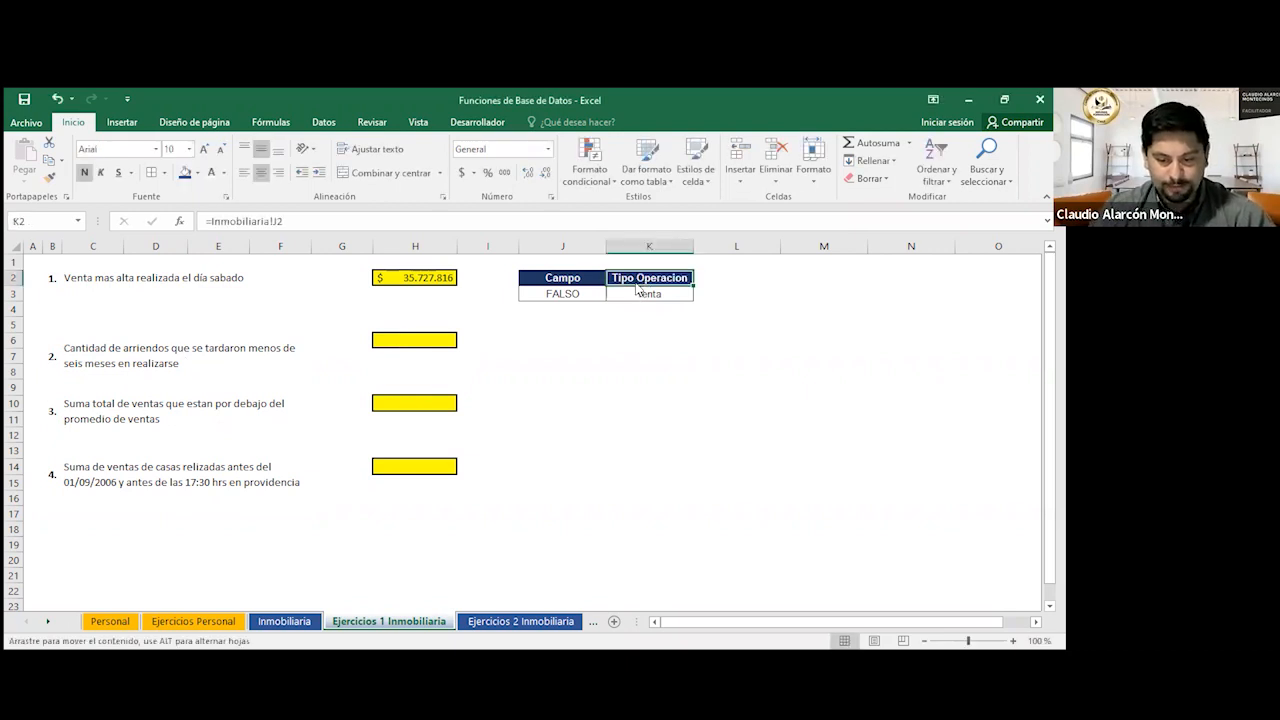
pyautogui.moveTo(638, 293); pyautogui.dragTo(637, 288)
pyautogui.press('Escape')
pyautogui.keyDown('shift'); pyautogui.click(631, 293); pyautogui.keyUp('shift')
pyautogui.hotkey('ctrl', 'c')
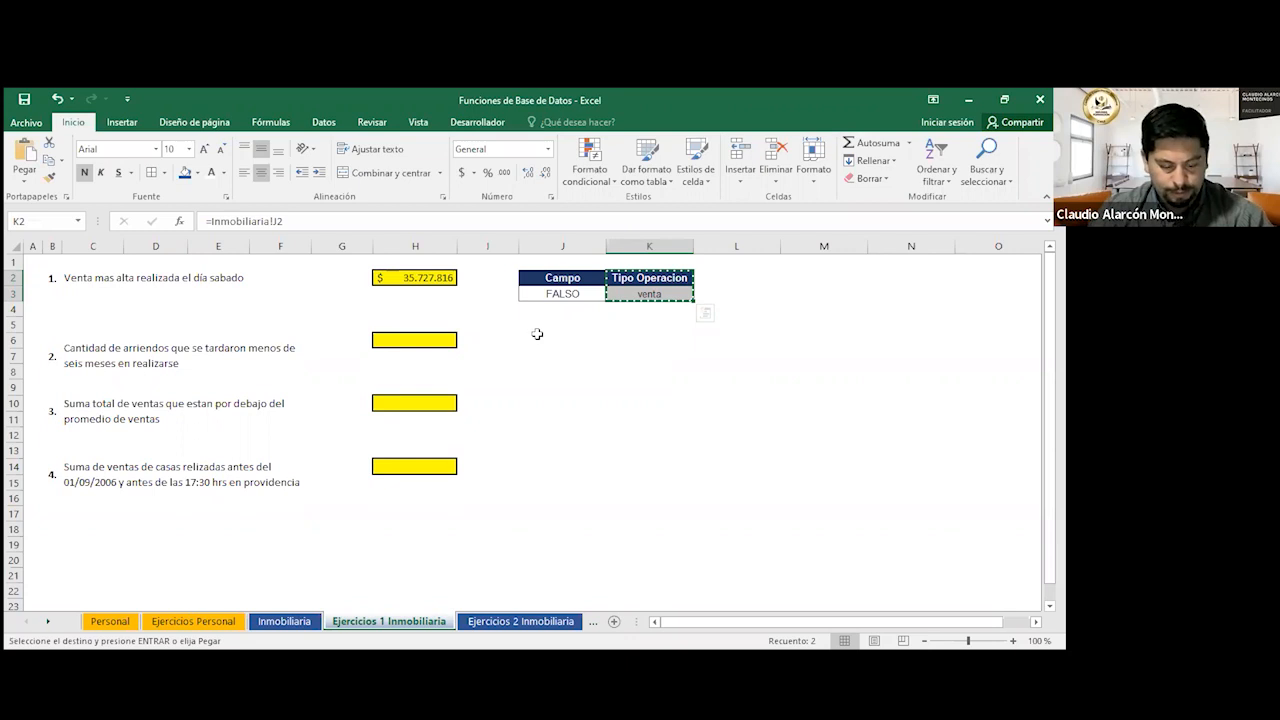
pyautogui.click(535, 340)
pyautogui.hotkey('ctrl', 'v')
# Replace the pasted header formula in J6 with the text "Tipo Operacion".
pyautogui.click(551, 341)
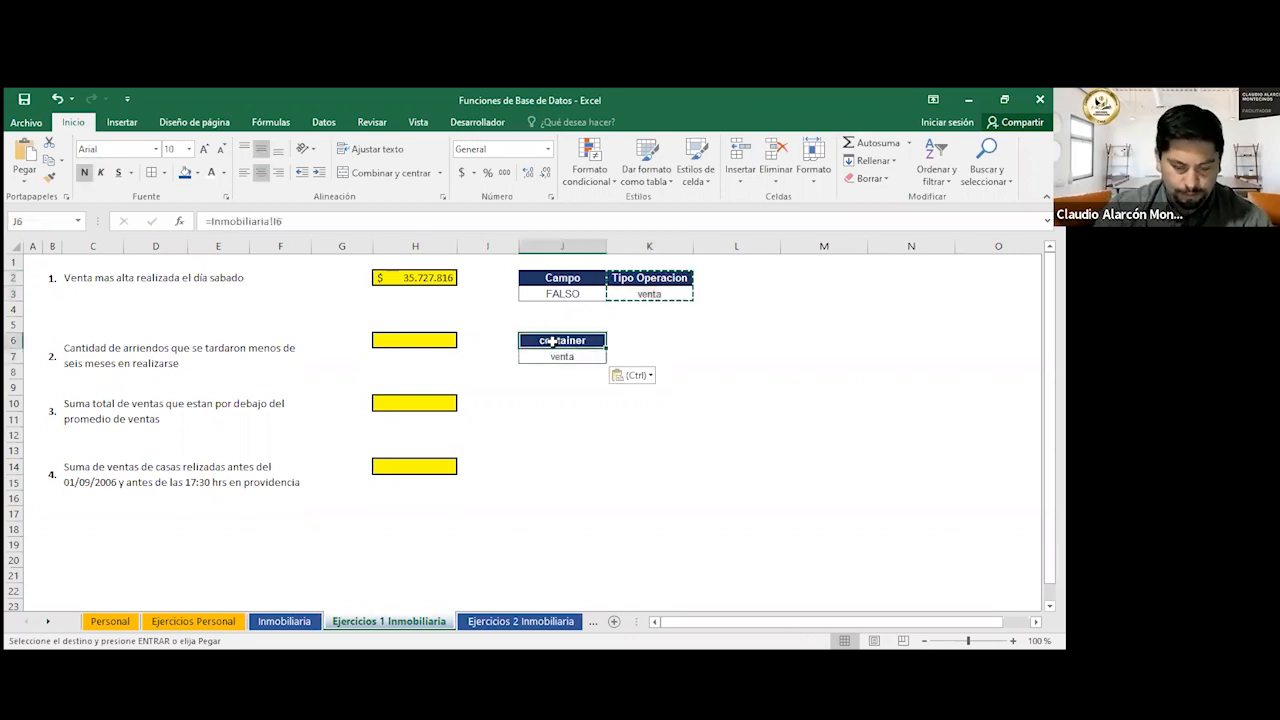
pyautogui.write('Tipo ')
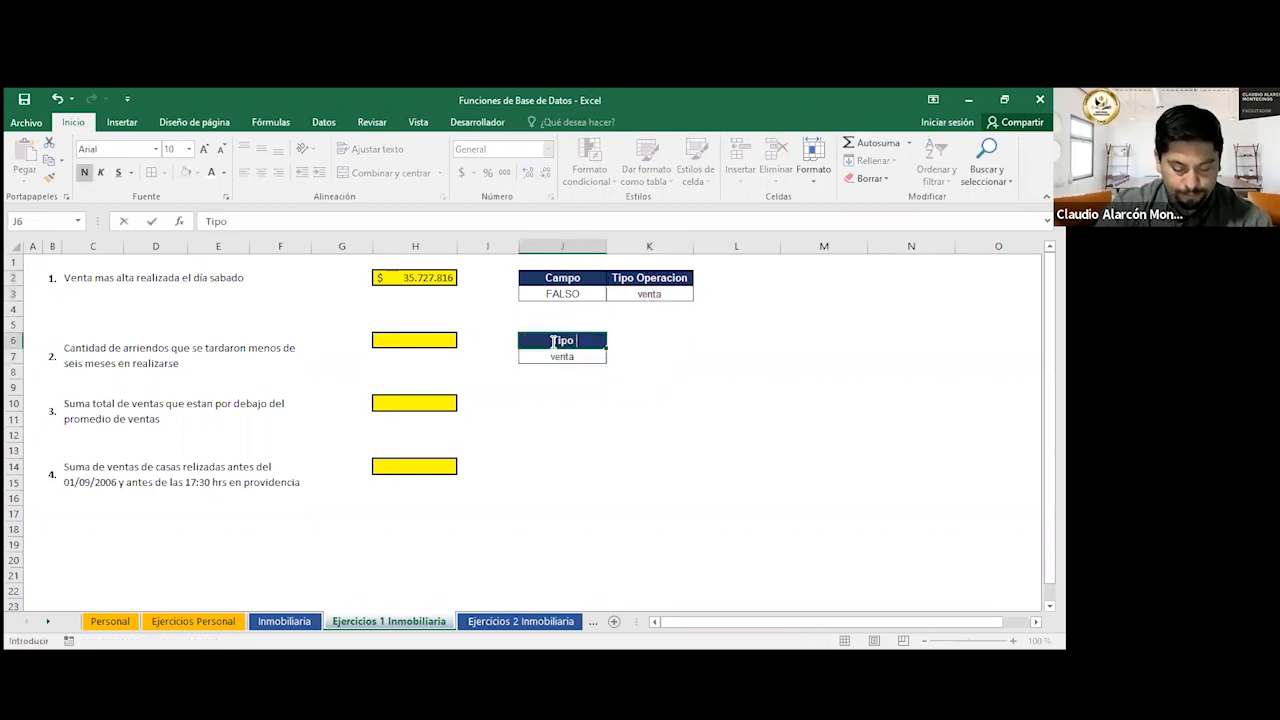
pyautogui.write('Operacion')
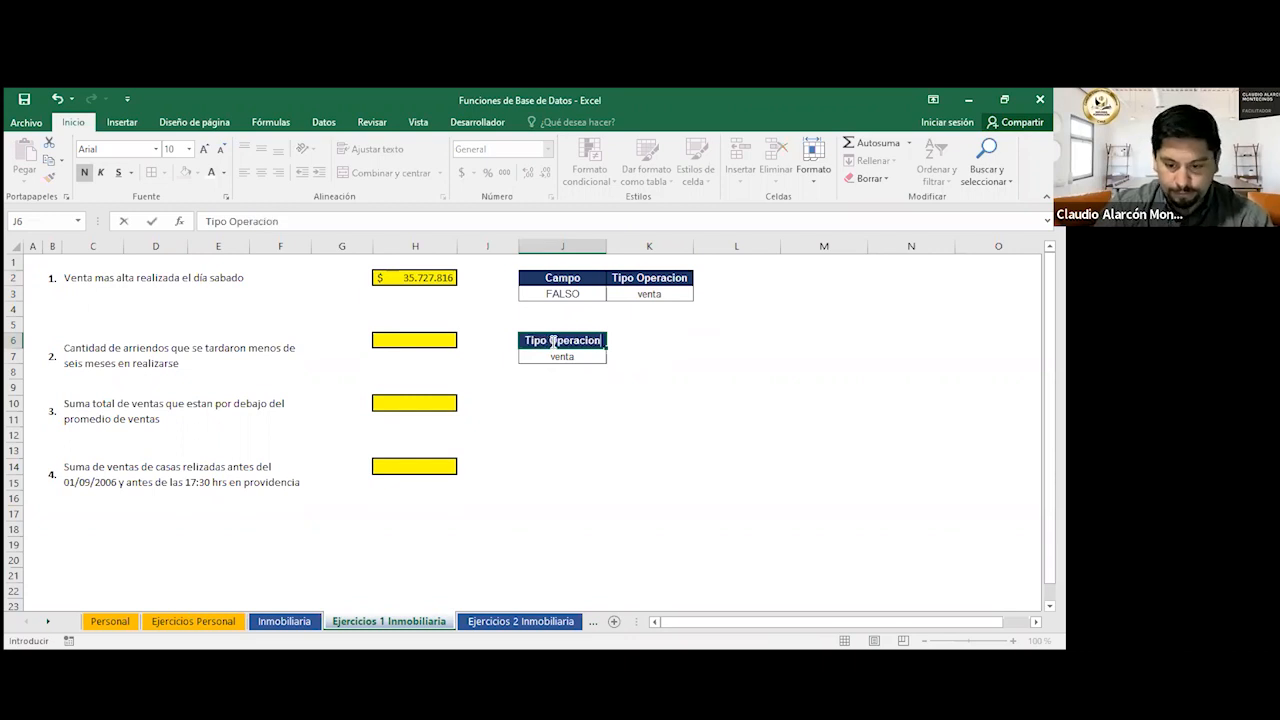
pyautogui.press('Return')
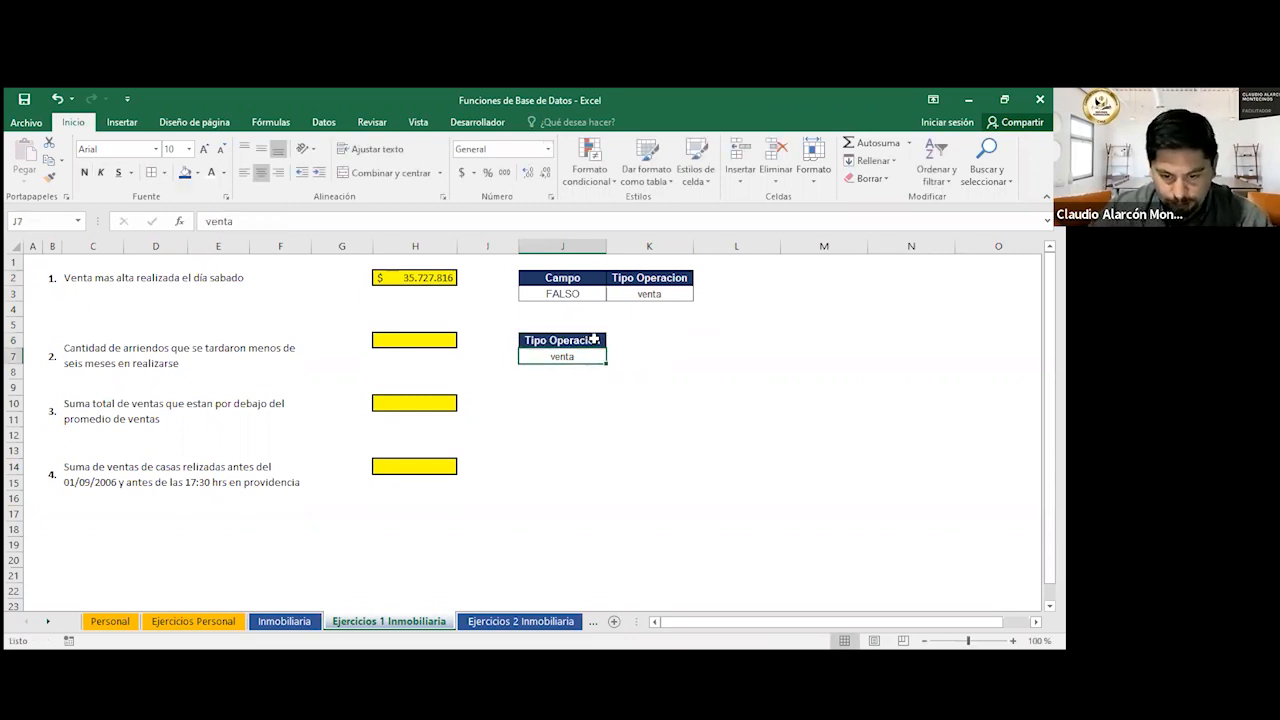
pyautogui.doubleClick(595, 339)
pyautogui.press('BackSpace')
pyautogui.press('BackSpace')
pyautogui.write('on')
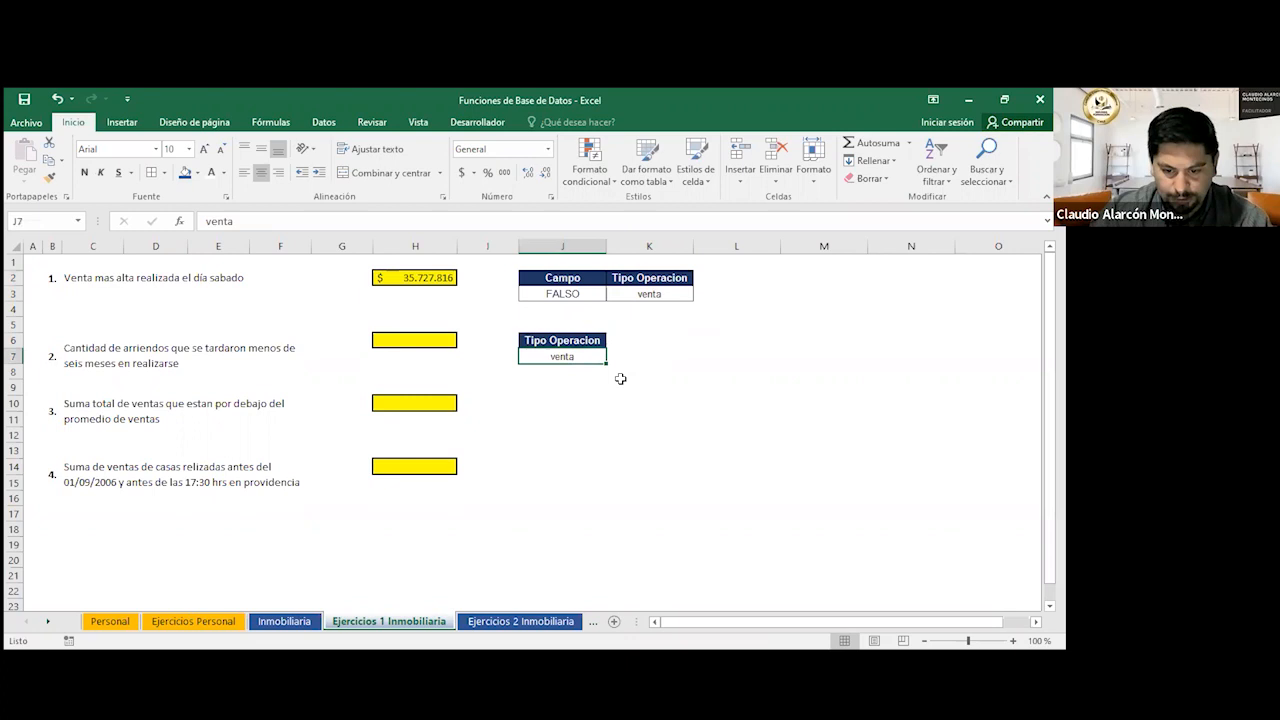
pyautogui.press('Return')
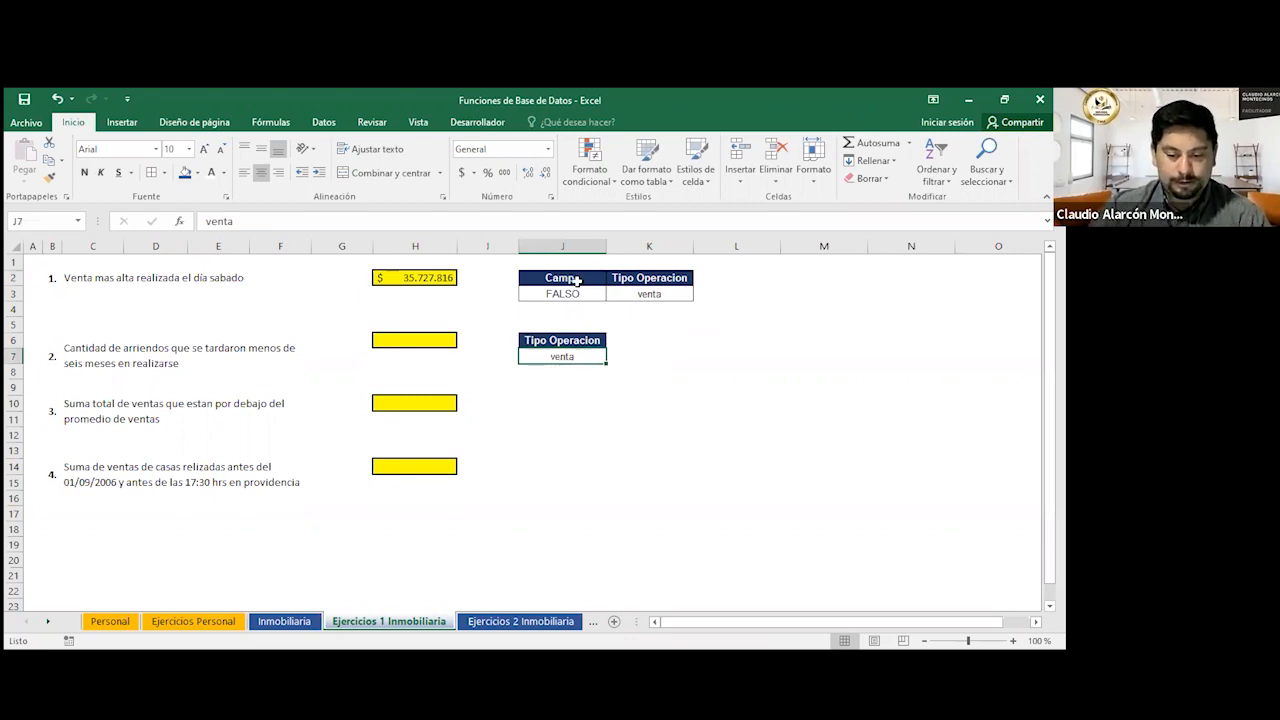
# Copy the Campo criterion block J2:J3 to K6:K7 and clear the pasted criterion in K7.
pyautogui.moveTo(577, 280); pyautogui.dragTo(578, 293)
pyautogui.hotkey('ctrl', 'c')
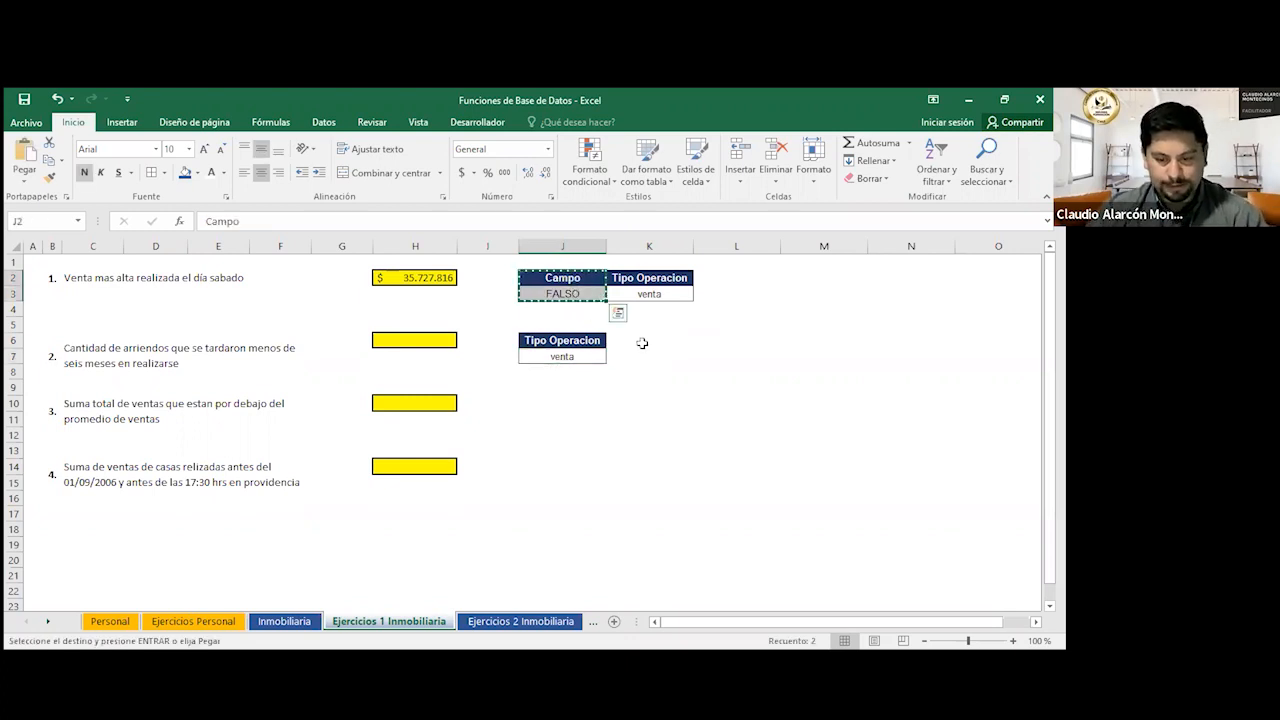
pyautogui.click(640, 341)
pyautogui.hotkey('ctrl', 'v')
pyautogui.press('Escape')
pyautogui.click(649, 356)
pyautogui.press('Delete')
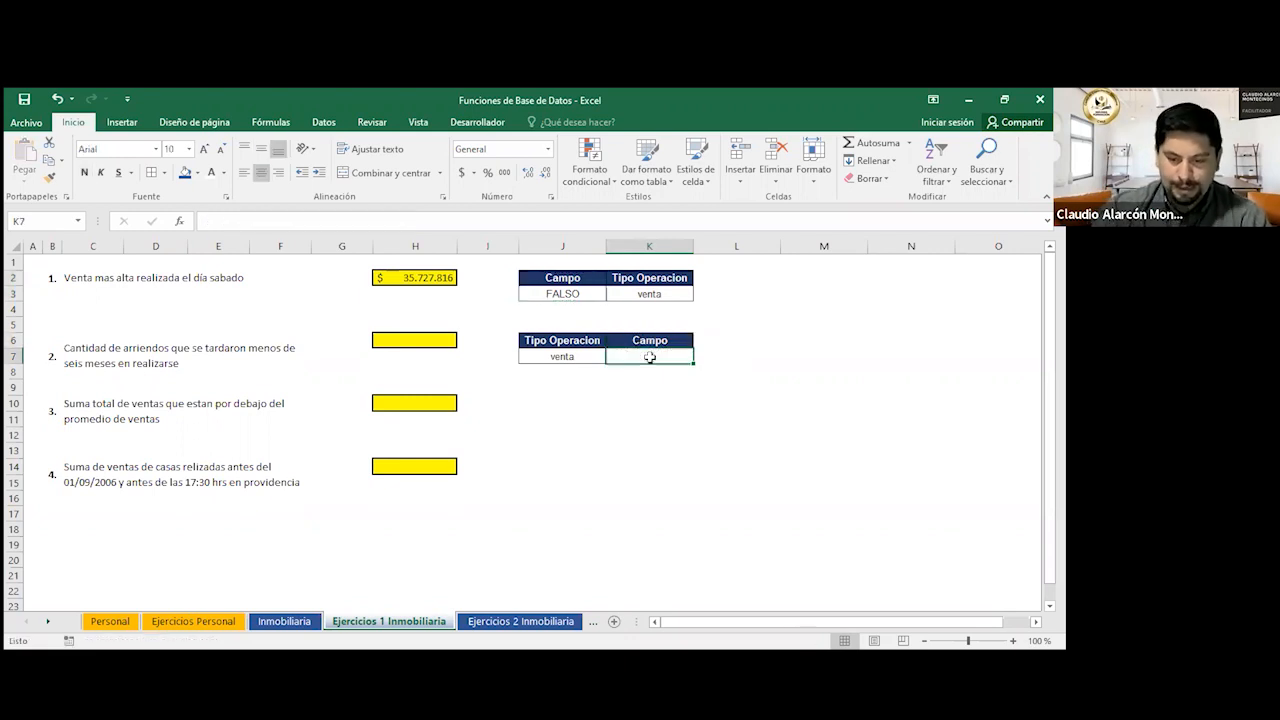
# Set the Tipo Operacion criterion in J7 to "arriendo".
pyautogui.click(554, 357)
pyautogui.write('arriendo')
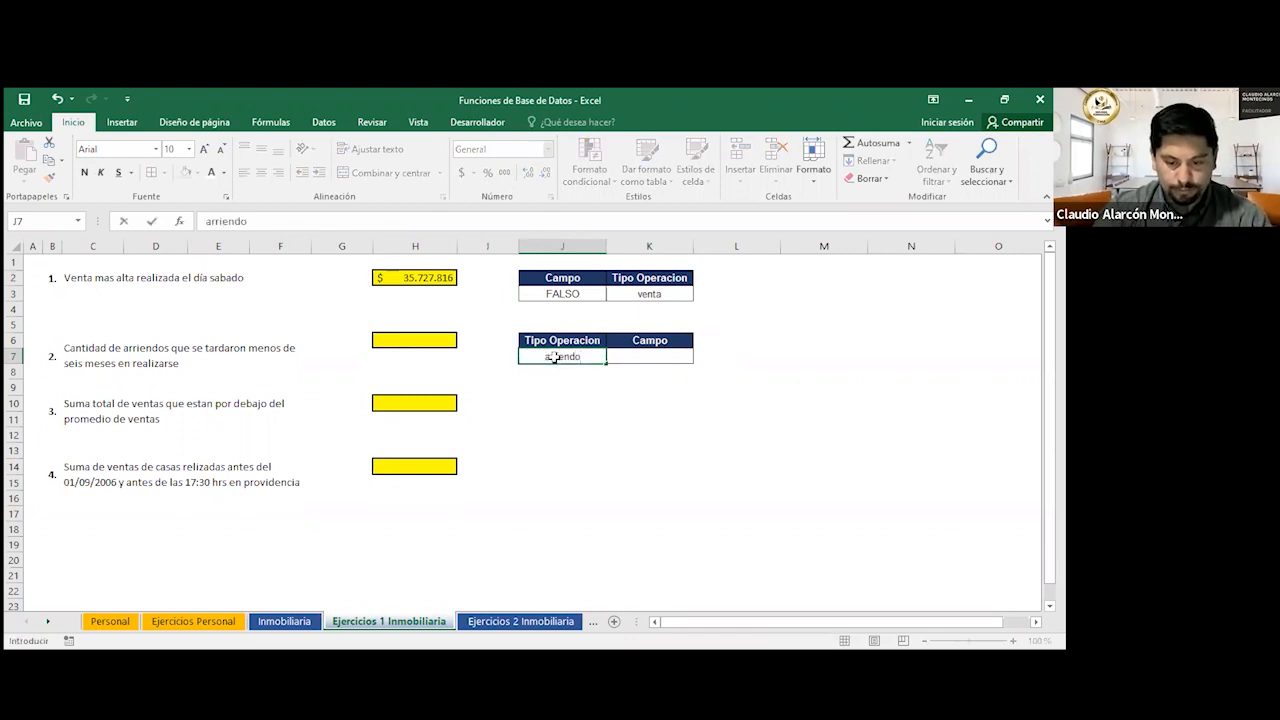
pyautogui.press('Return')
# Enter =SIFECHA(Inmobiliaria!F3;Inmobiliaria!G3;"m")<6 in K7 as the Campo criterion for exercise 2.
pyautogui.press('Up')
pyautogui.press('Right')
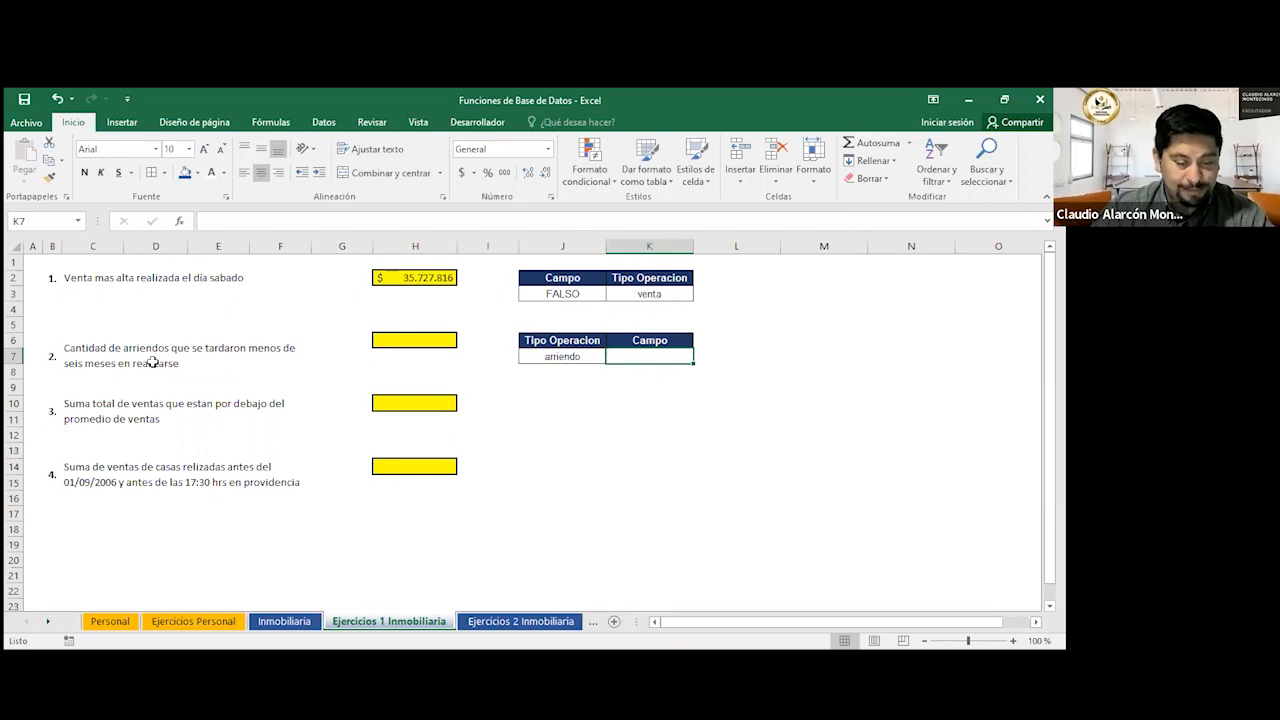
pyautogui.write('=')
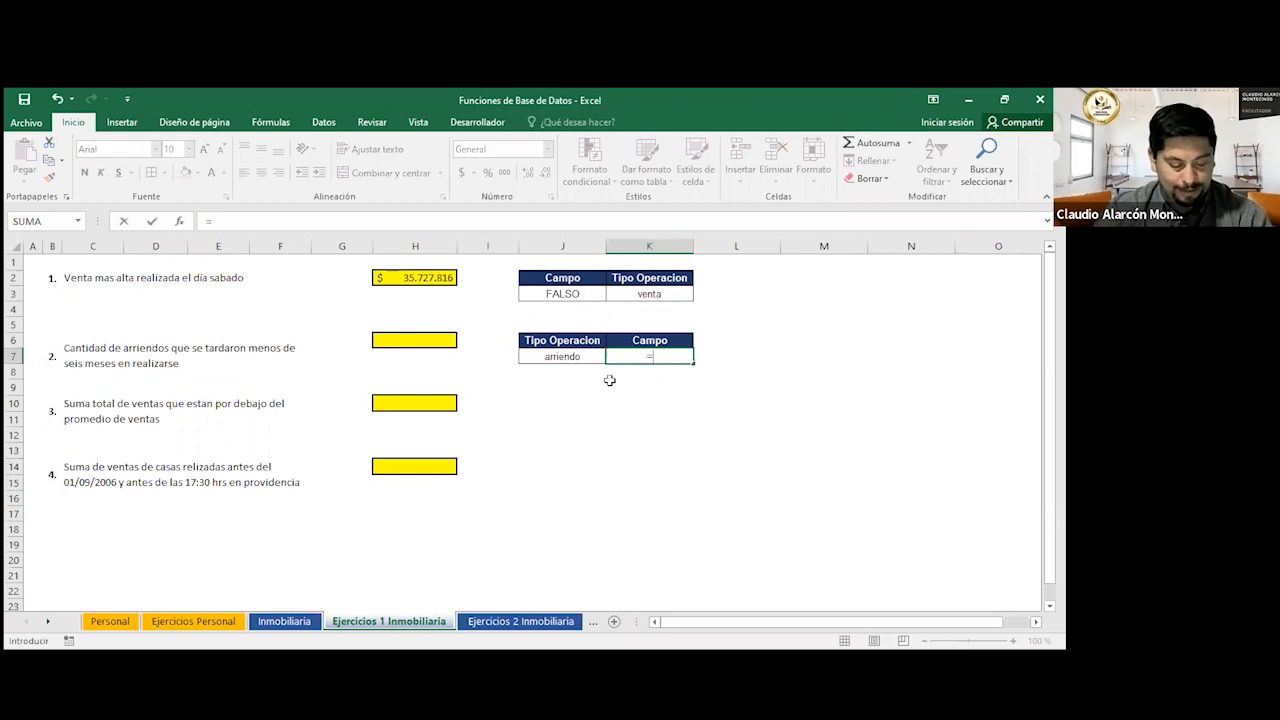
pyautogui.write('SIFECHA(')
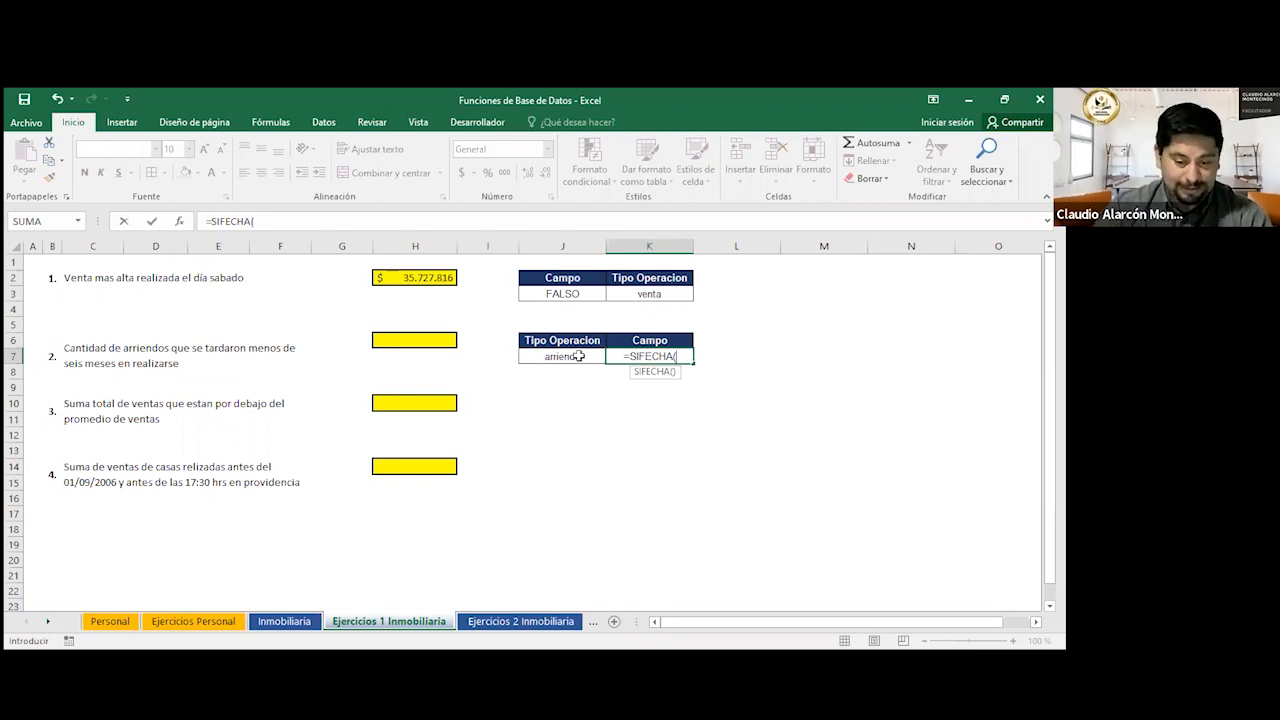
pyautogui.click(284, 621)
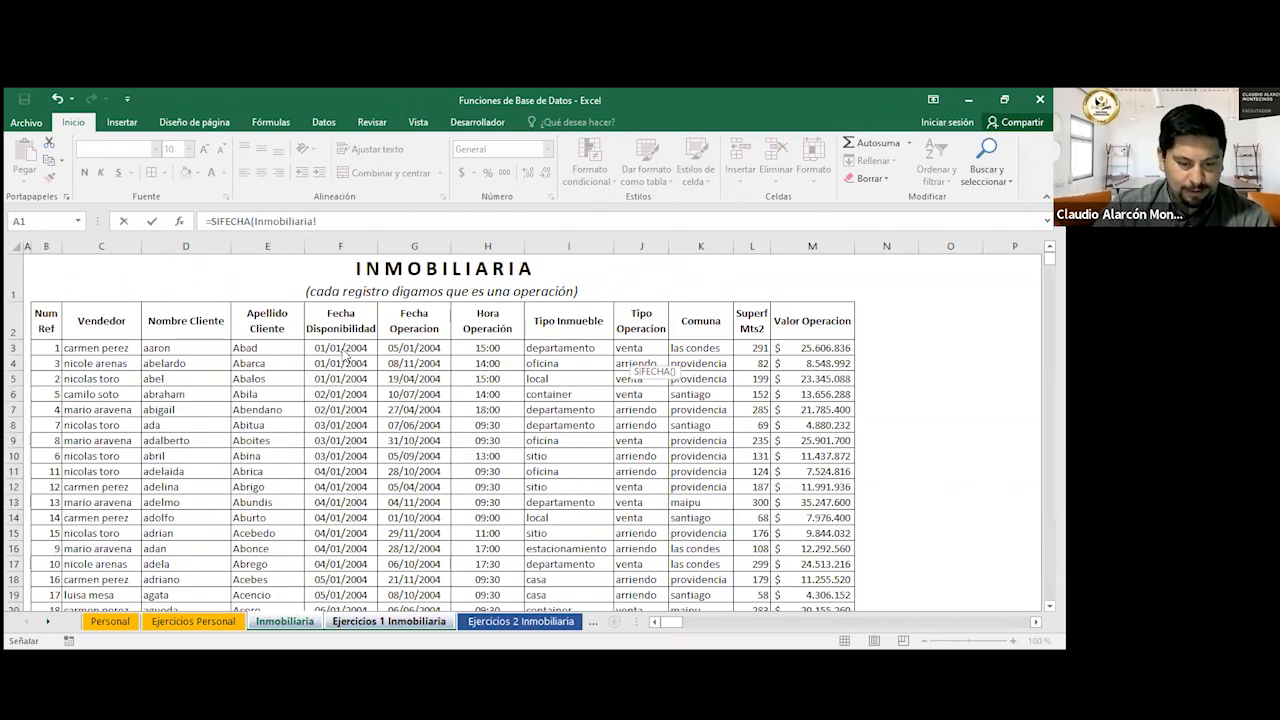
pyautogui.click(345, 352)
pyautogui.write(';')
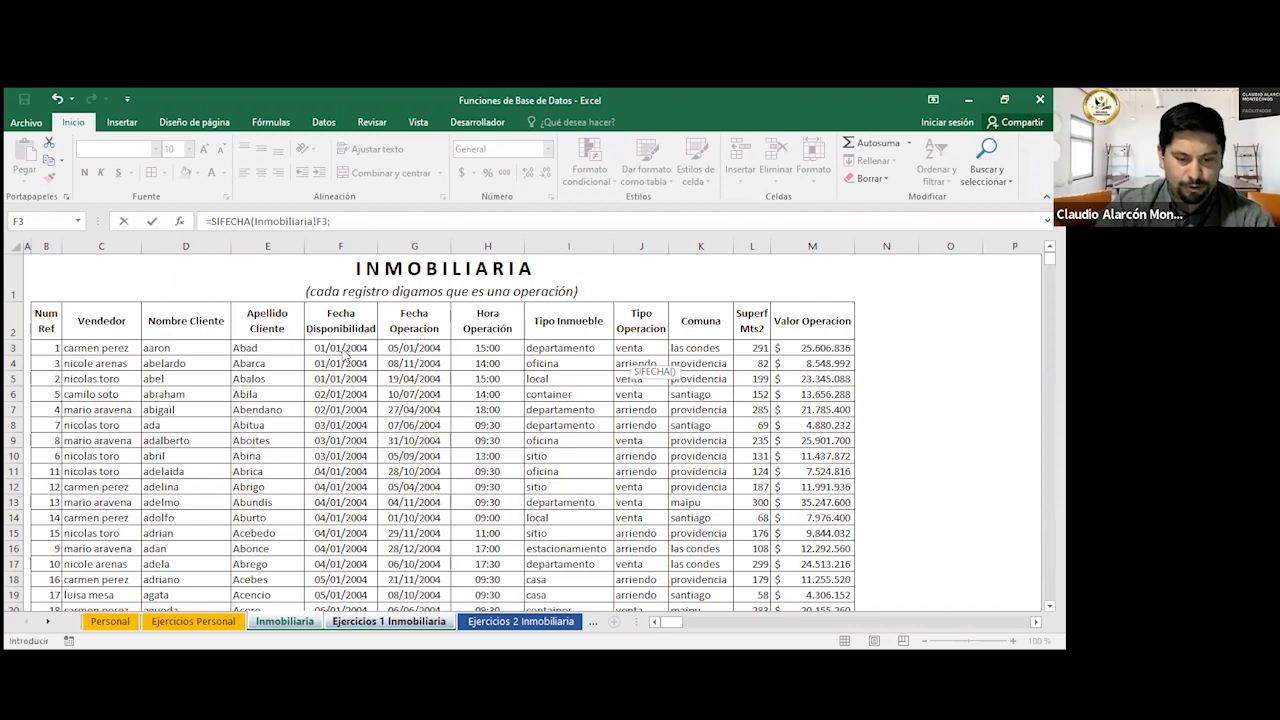
pyautogui.click(418, 352)
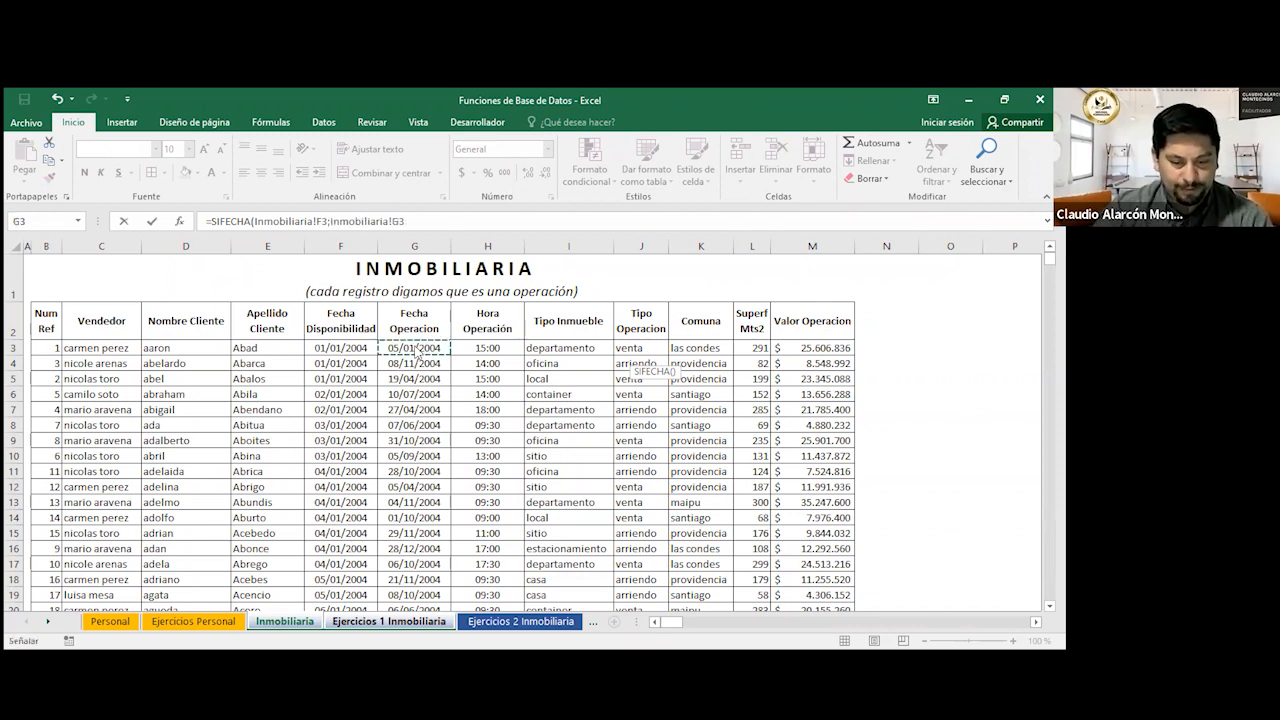
pyautogui.write(';"m")')
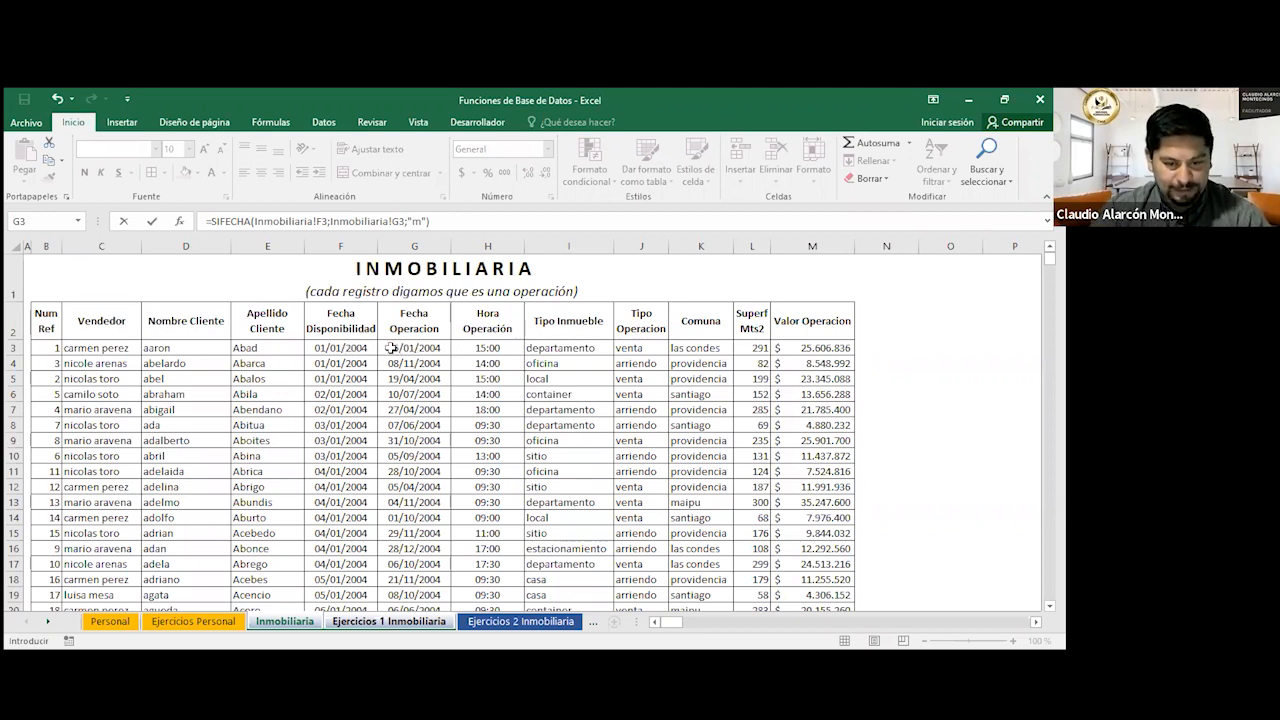
pyautogui.write('6')
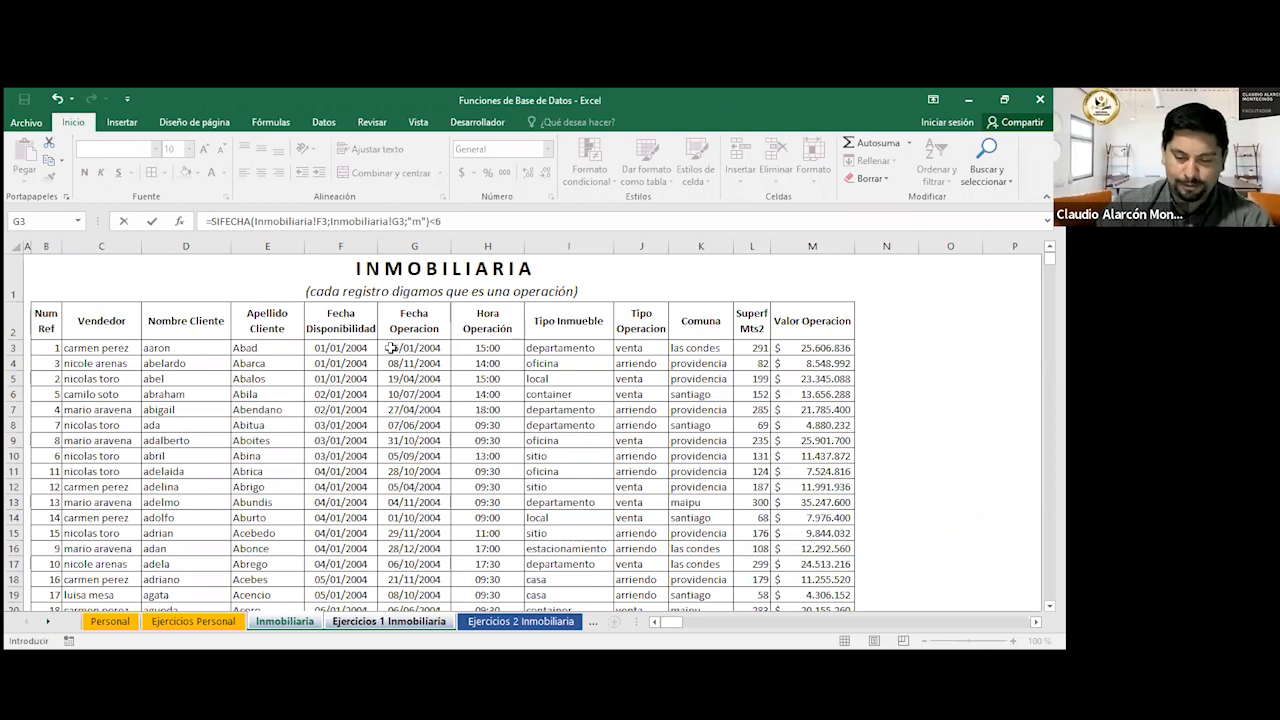
pyautogui.press('Return')
pyautogui.click(668, 356)
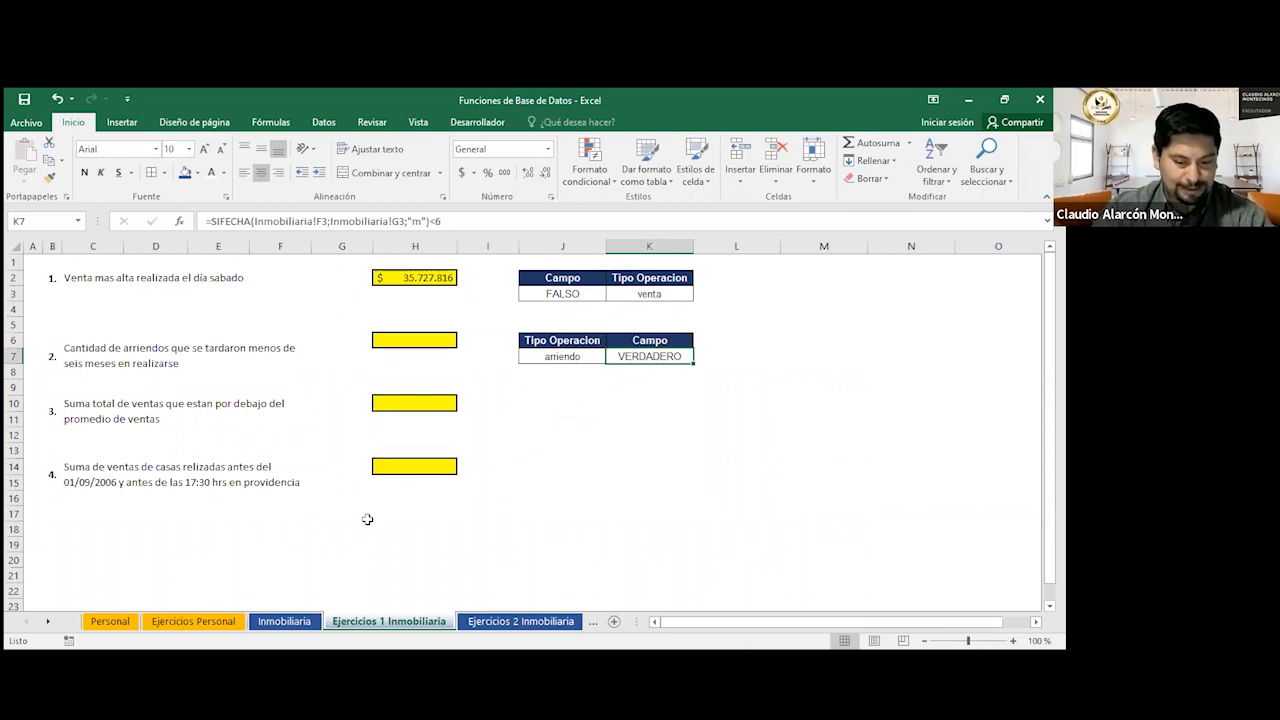
pyautogui.click(284, 621)
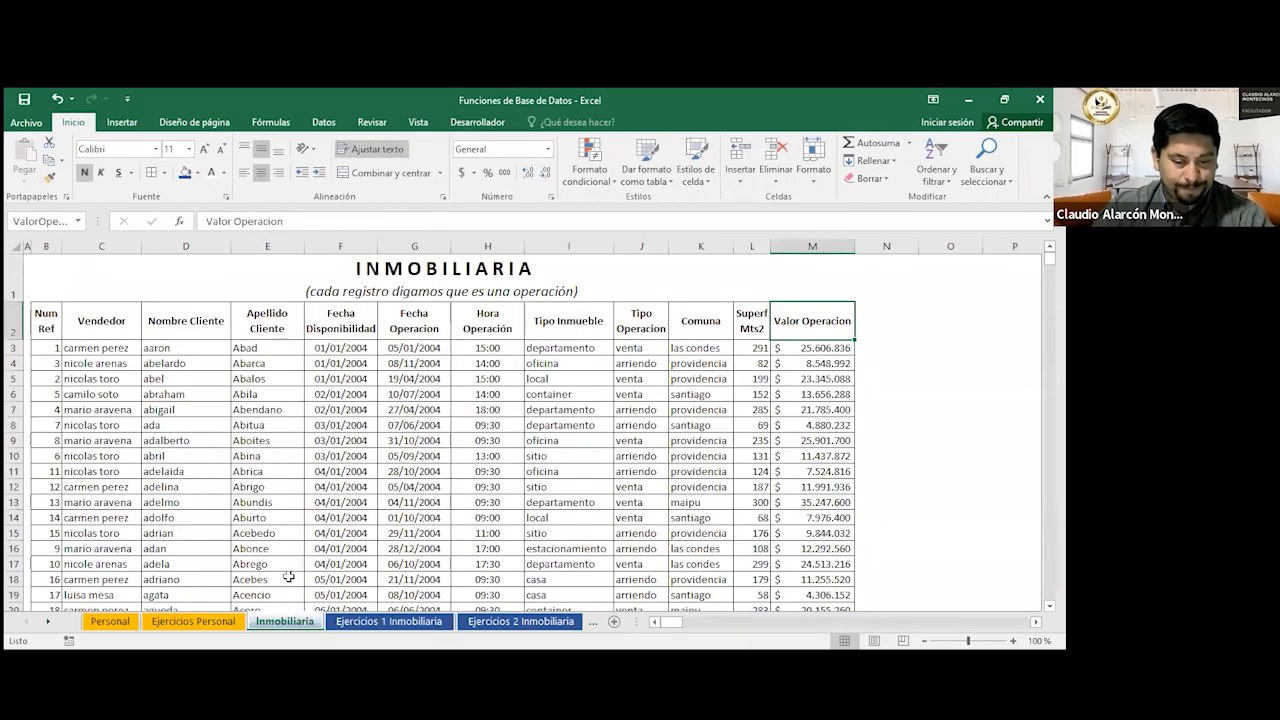
pyautogui.click(645, 347)
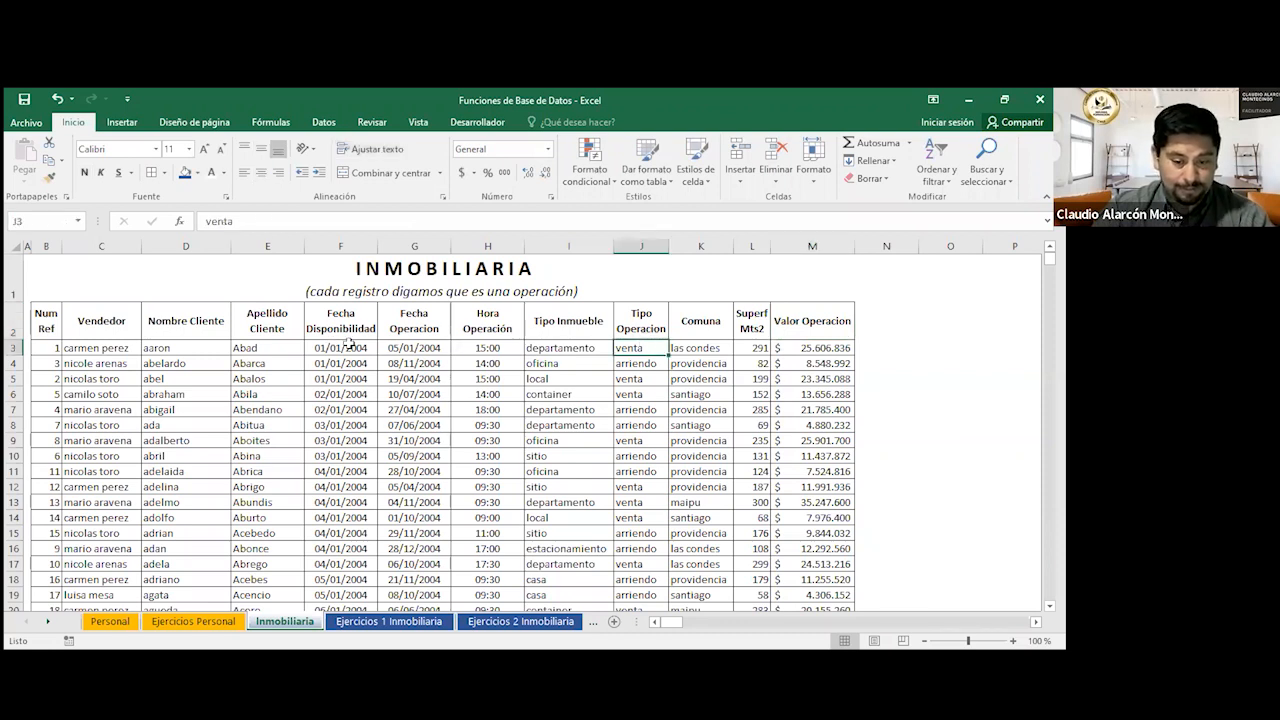
pyautogui.moveTo(333, 345); pyautogui.dragTo(400, 346)
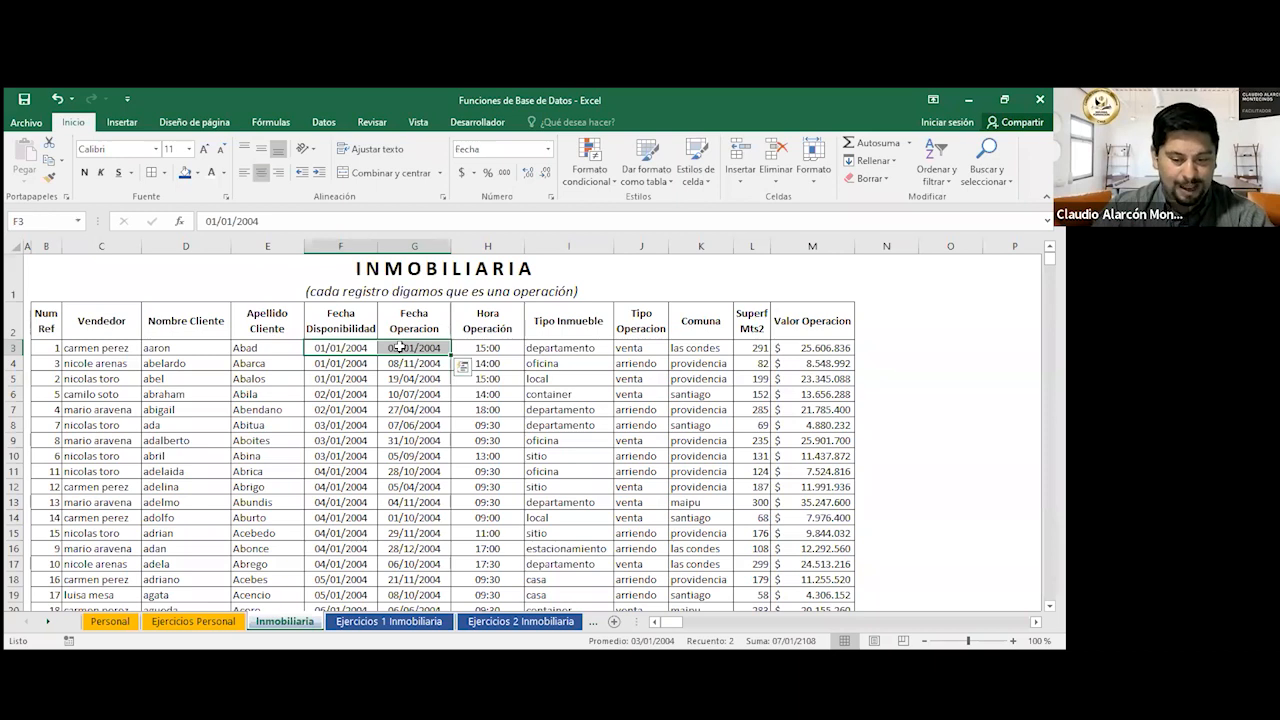
pyautogui.click(379, 623)
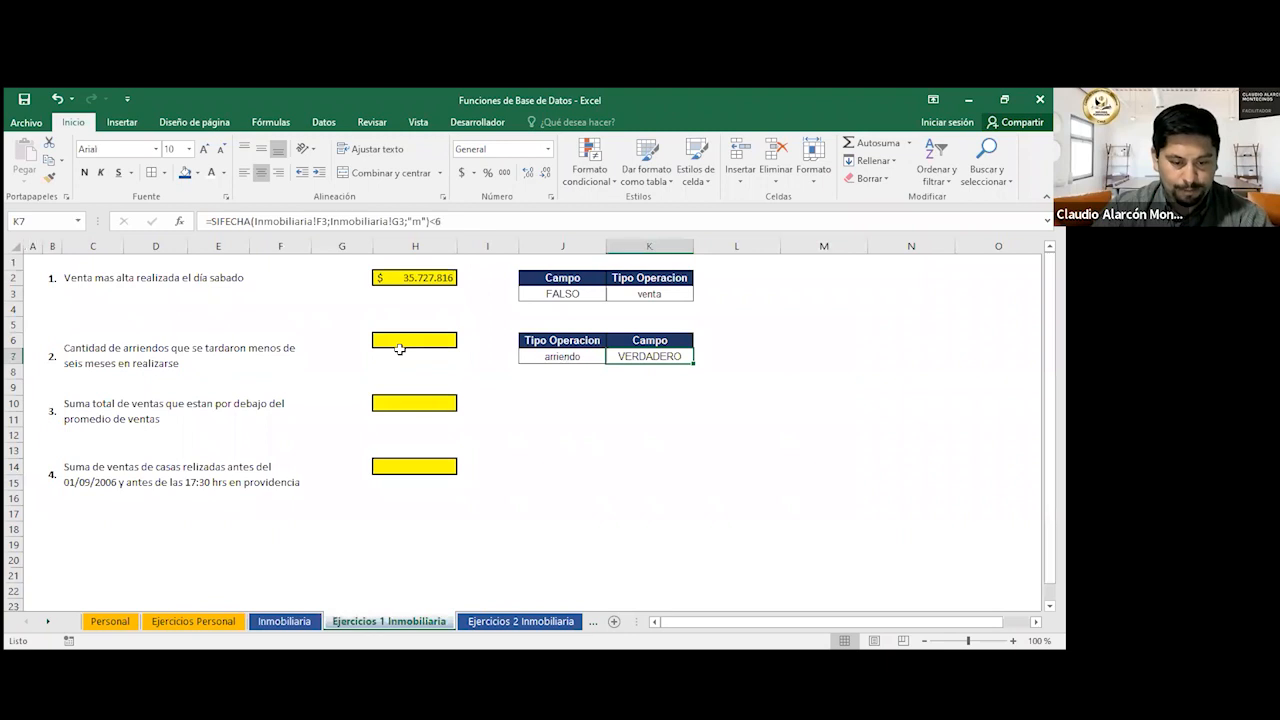
# Enter =BDCONTAR(Inmobiliaria;ValorOperacion;J6:K7) in H6 to count the rentals for exercise 2.
pyautogui.click(410, 341)
pyautogui.write('=')
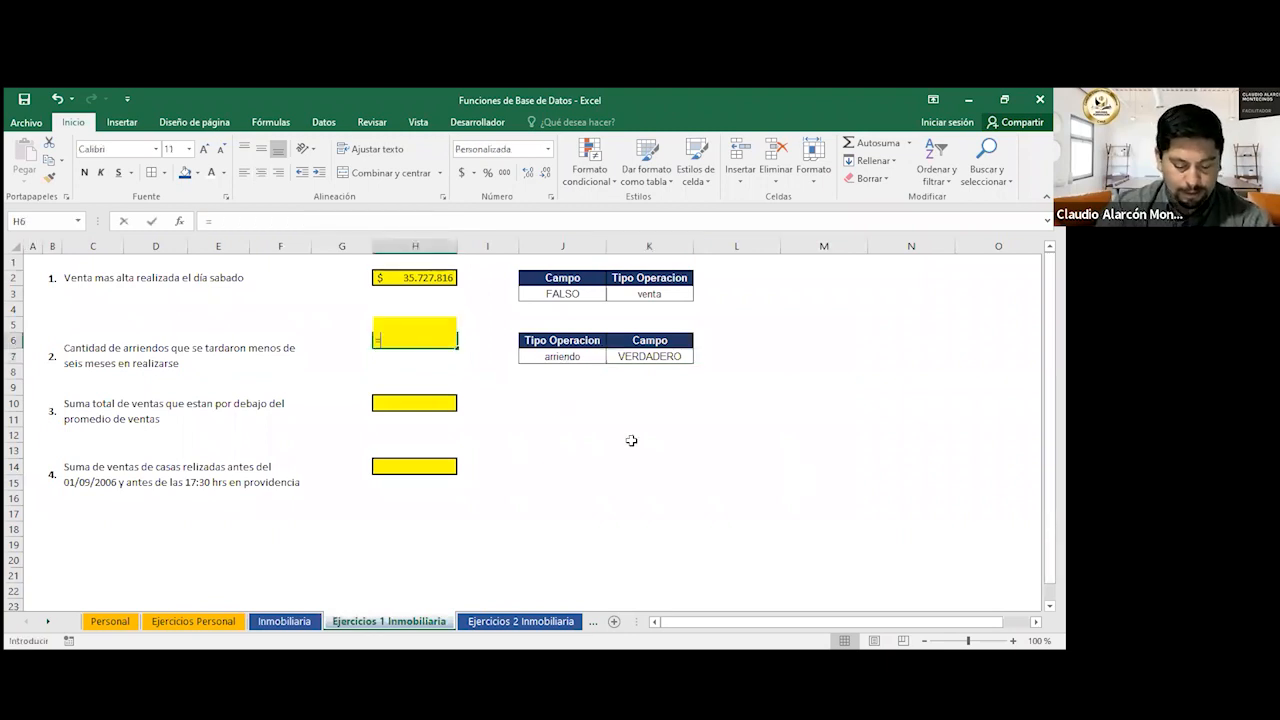
pyautogui.write('B')
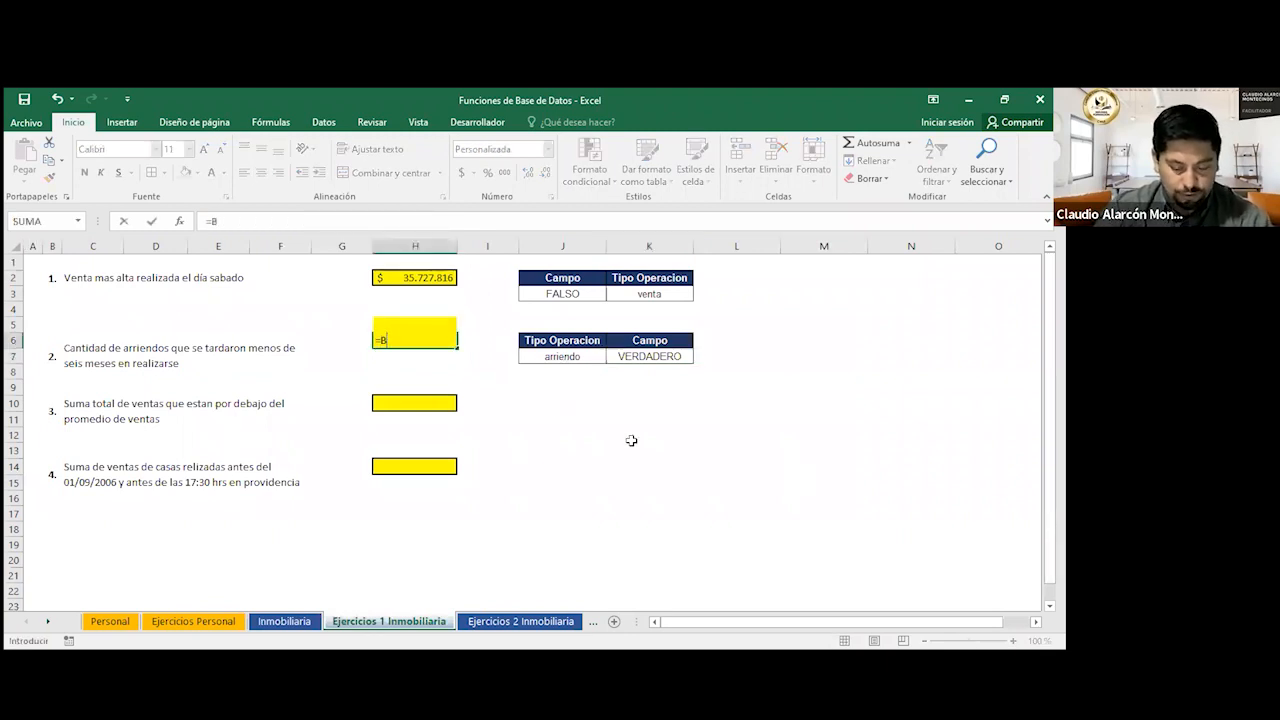
pyautogui.write('DCONTAR(')
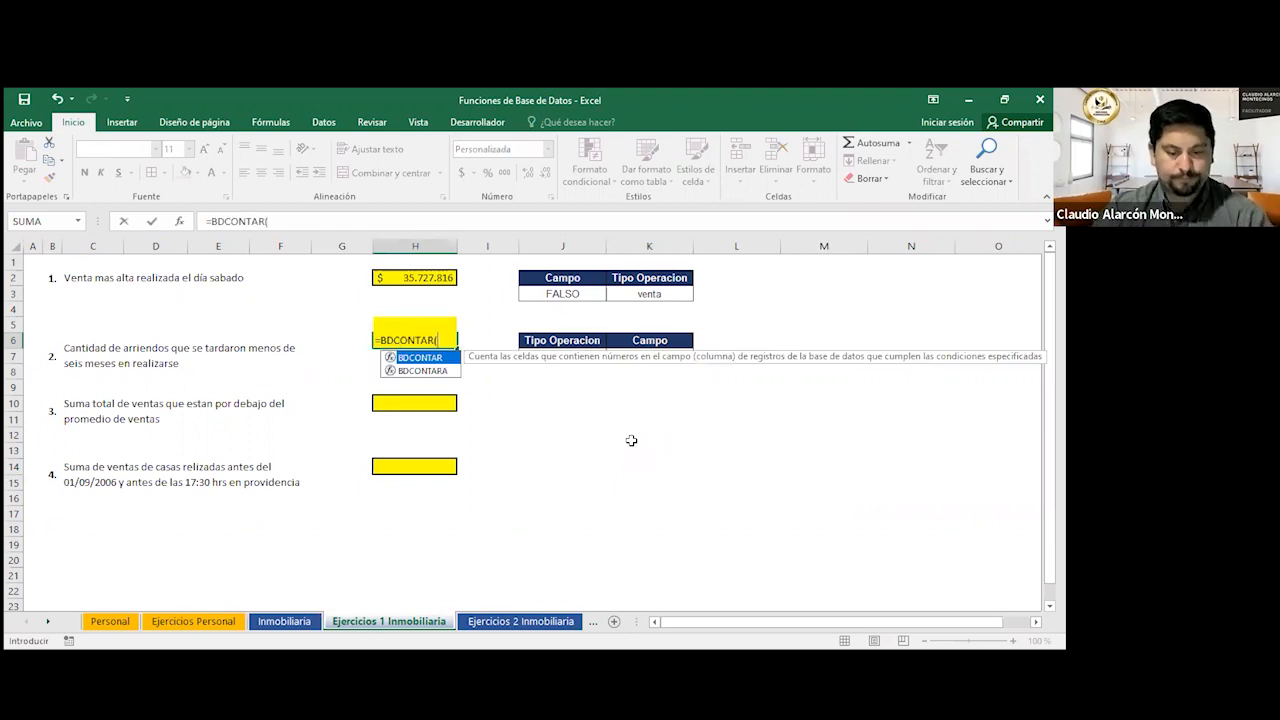
pyautogui.write('I')
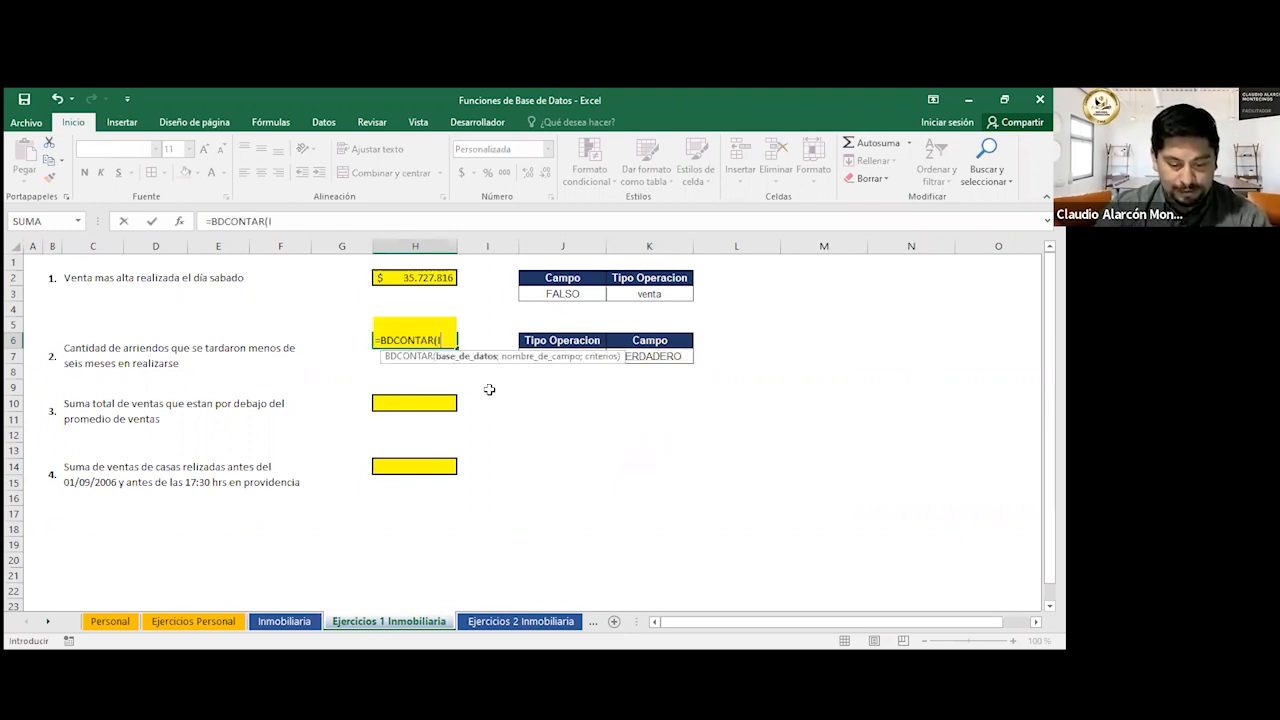
pyautogui.write('nmobiliaria;')
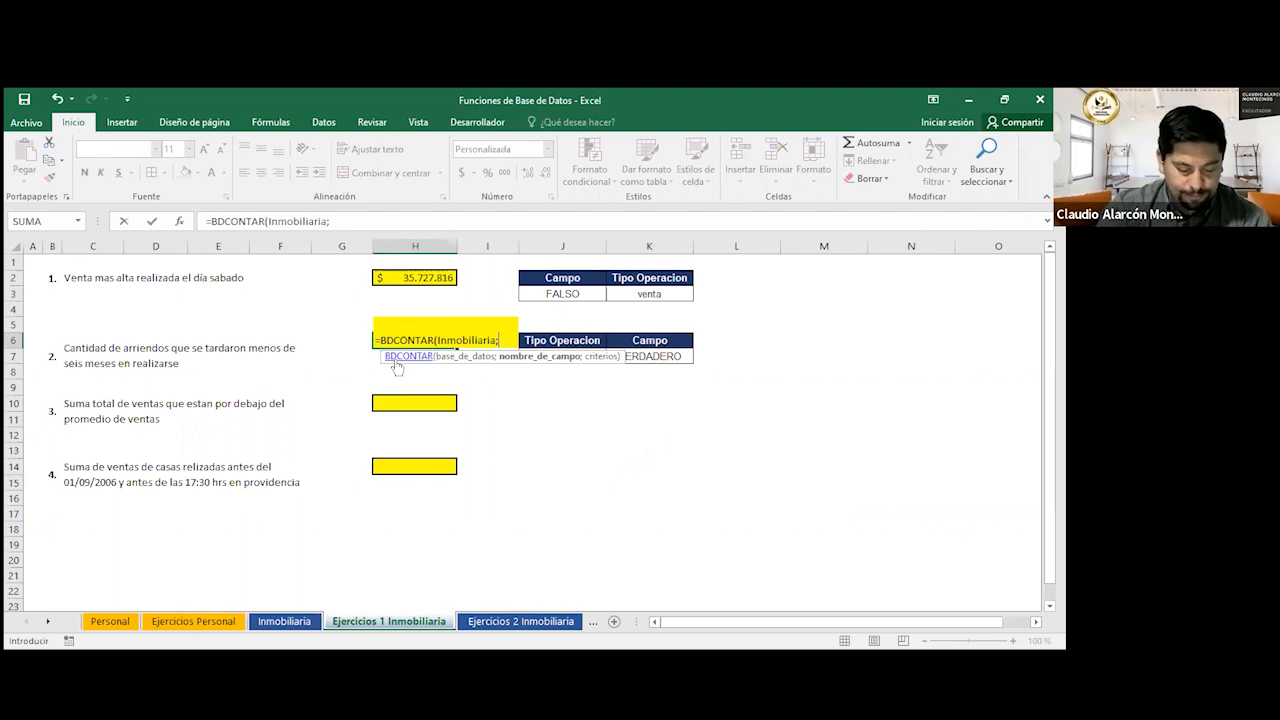
pyautogui.write('VALOR')
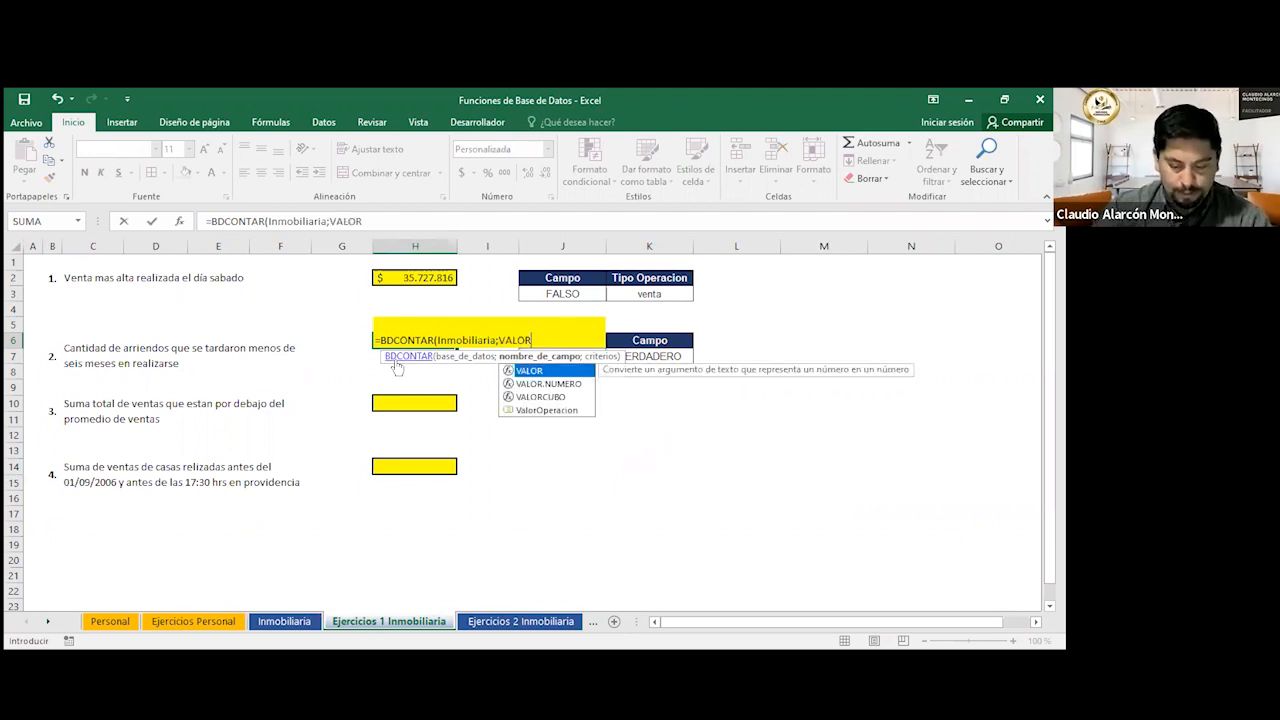
pyautogui.press('Down')
pyautogui.press('Down')
pyautogui.press('Down')
pyautogui.press('Tab')
pyautogui.write(';')
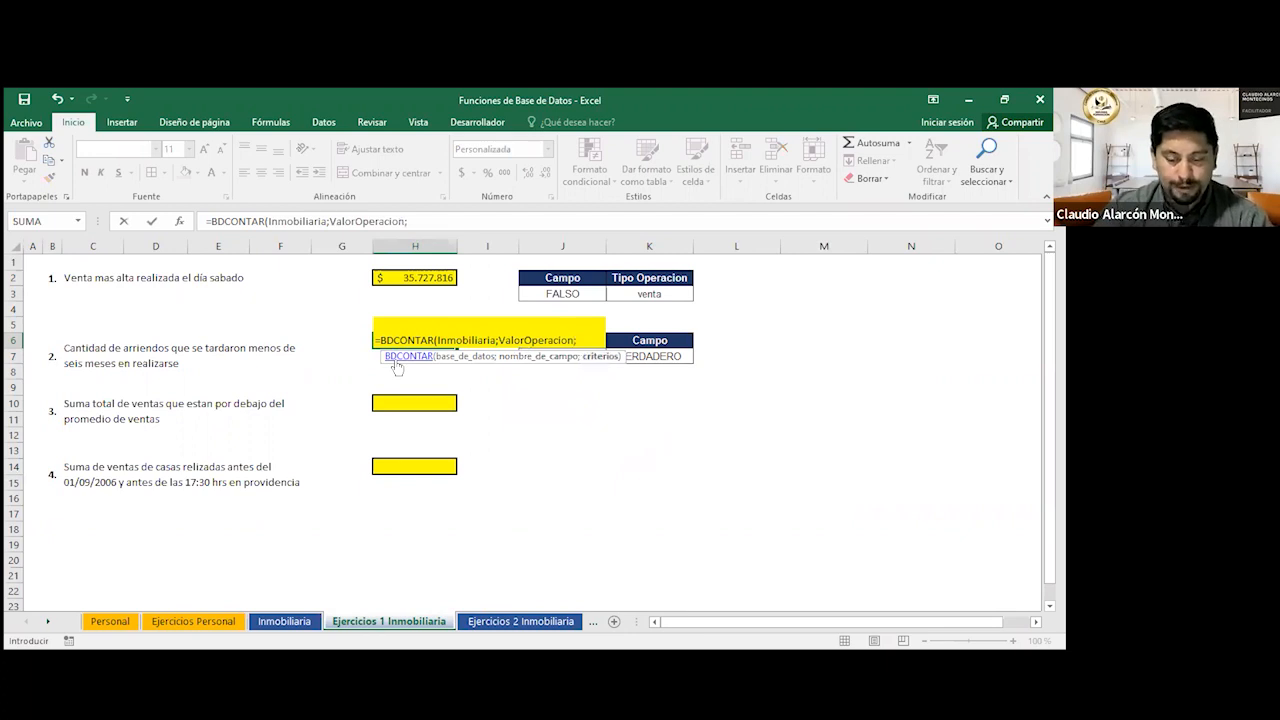
pyautogui.click(648, 340)
pyautogui.moveTo(563, 360); pyautogui.dragTo(651, 338)
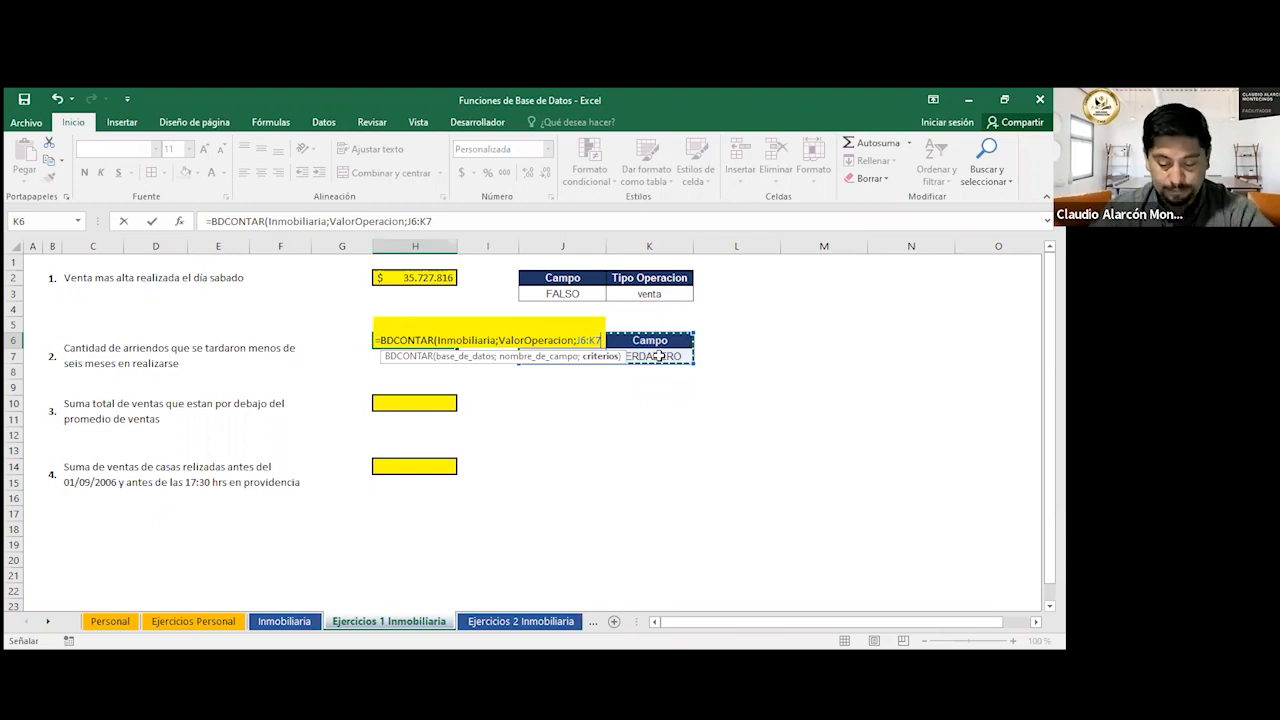
pyautogui.press('Return')
pyautogui.click(447, 401)
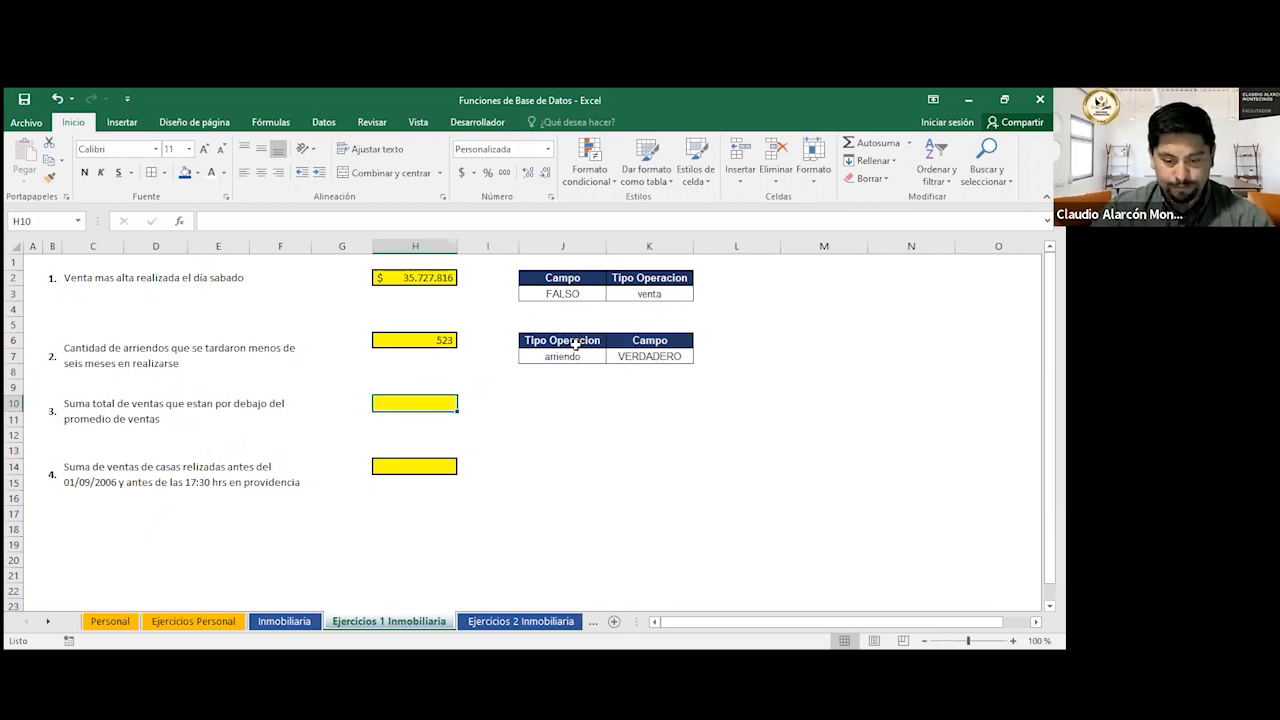
# Copy the Tipo Operacion criterion block J6:J7 to J10:J11 for exercise 3 and set its criterion to "venta".
pyautogui.moveTo(575, 343); pyautogui.dragTo(572, 356)
pyautogui.hotkey('ctrl', 'c')
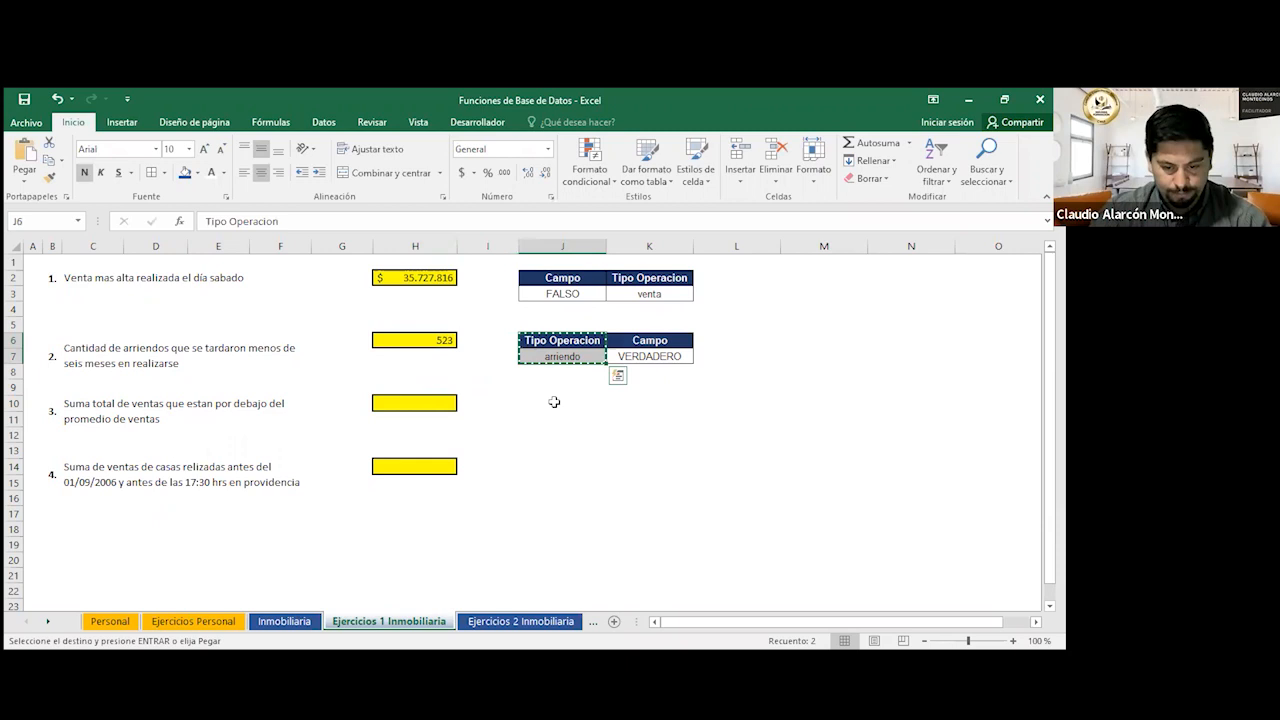
pyautogui.click(556, 403)
pyautogui.hotkey('ctrl', 'v')
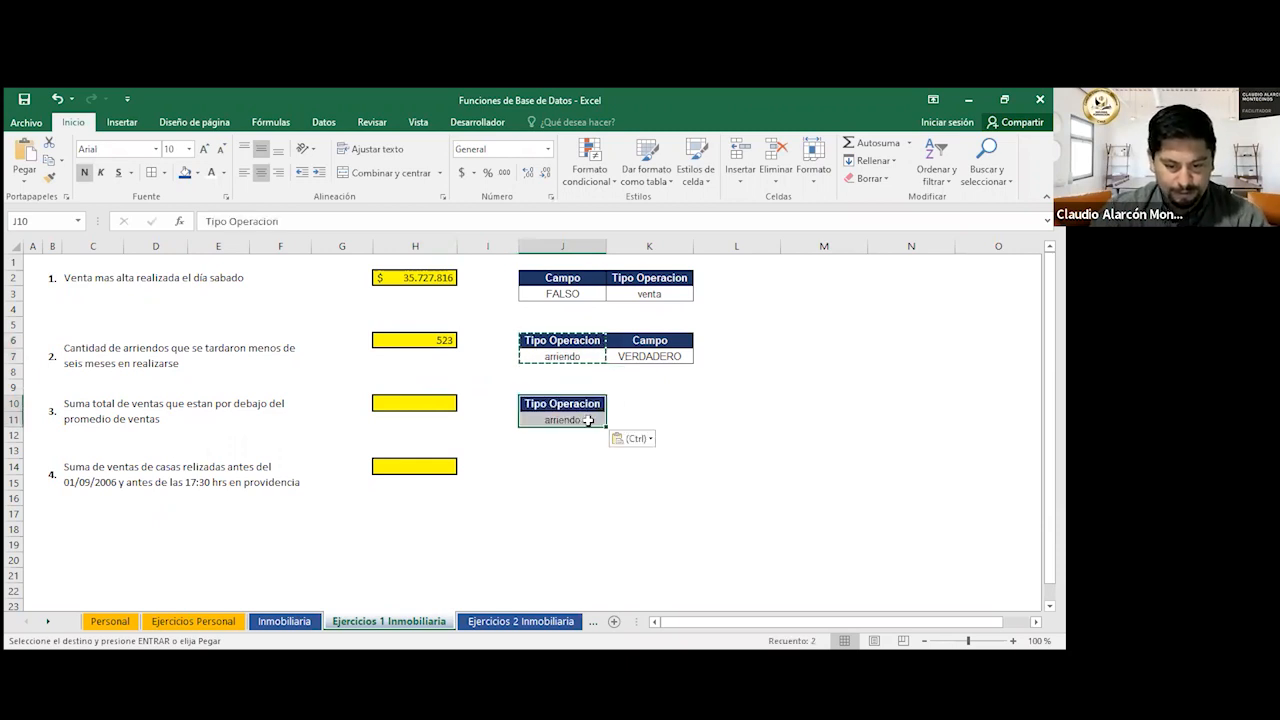
pyautogui.click(588, 421)
pyautogui.write('V')
pyautogui.press('BackSpace')
pyautogui.write('venta')
pyautogui.press('Return')
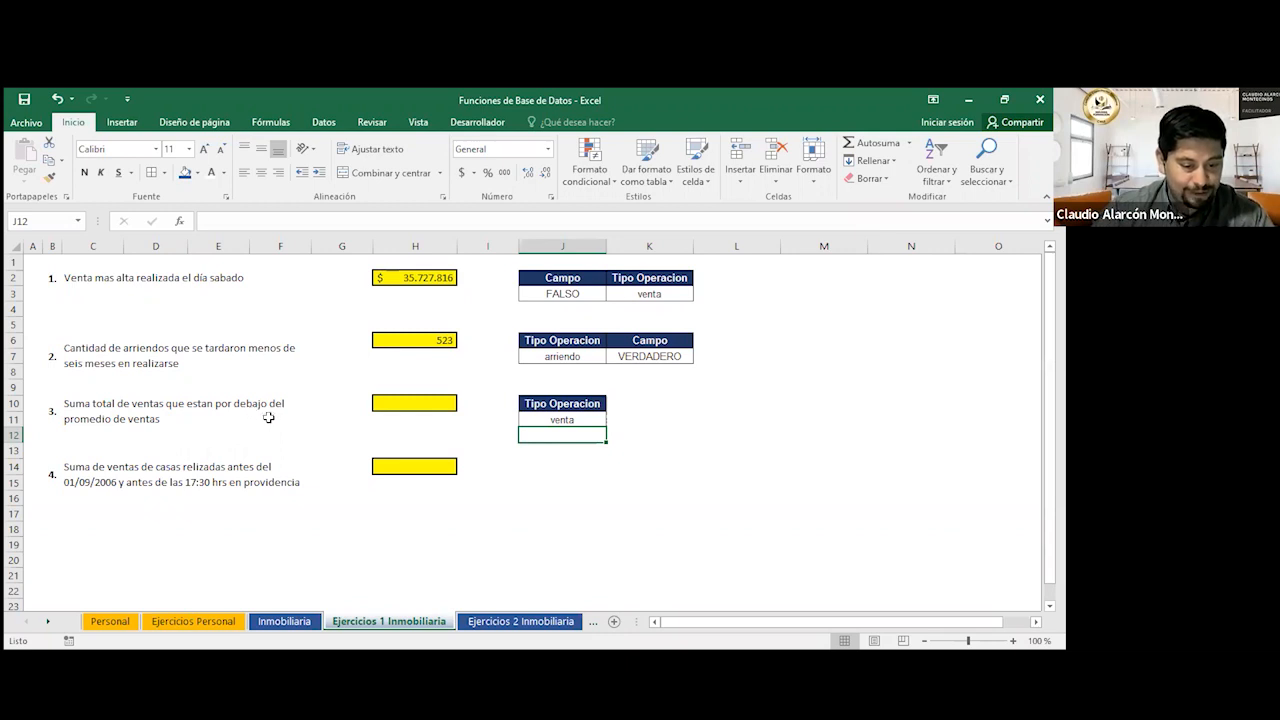
# Copy the Campo criterion block K6:K7 from exercise 2 to K10:K11 for exercise 3.
pyautogui.moveTo(648, 343); pyautogui.dragTo(640, 356)
pyautogui.hotkey('ctrl', 'c')
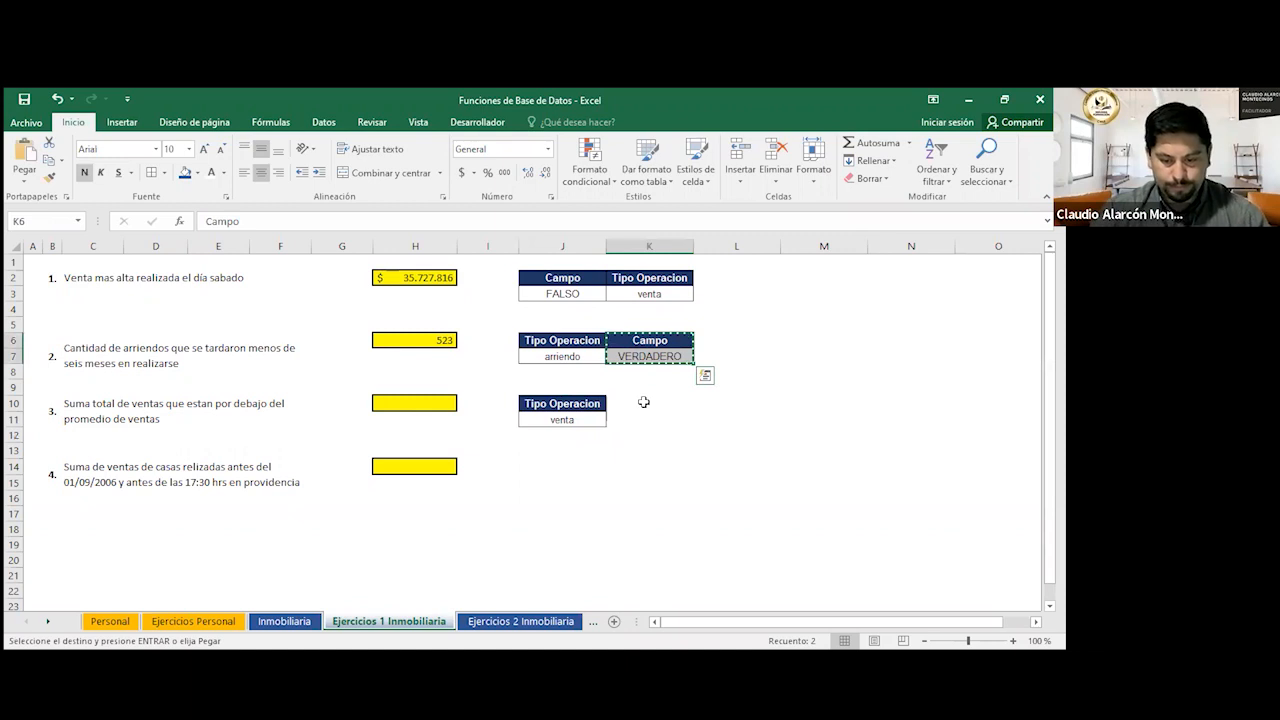
pyautogui.click(646, 403)
pyautogui.hotkey('ctrl', 'v')
pyautogui.press('Escape')
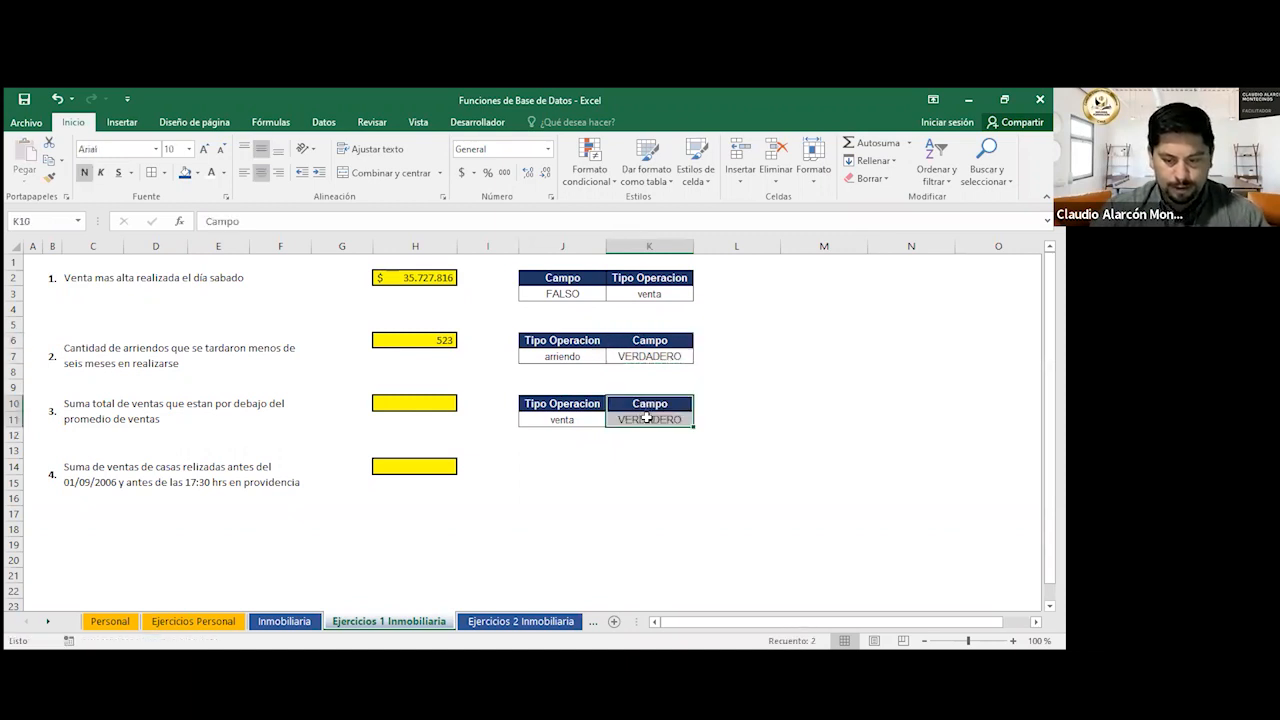
pyautogui.click(646, 416)
pyautogui.write('=')
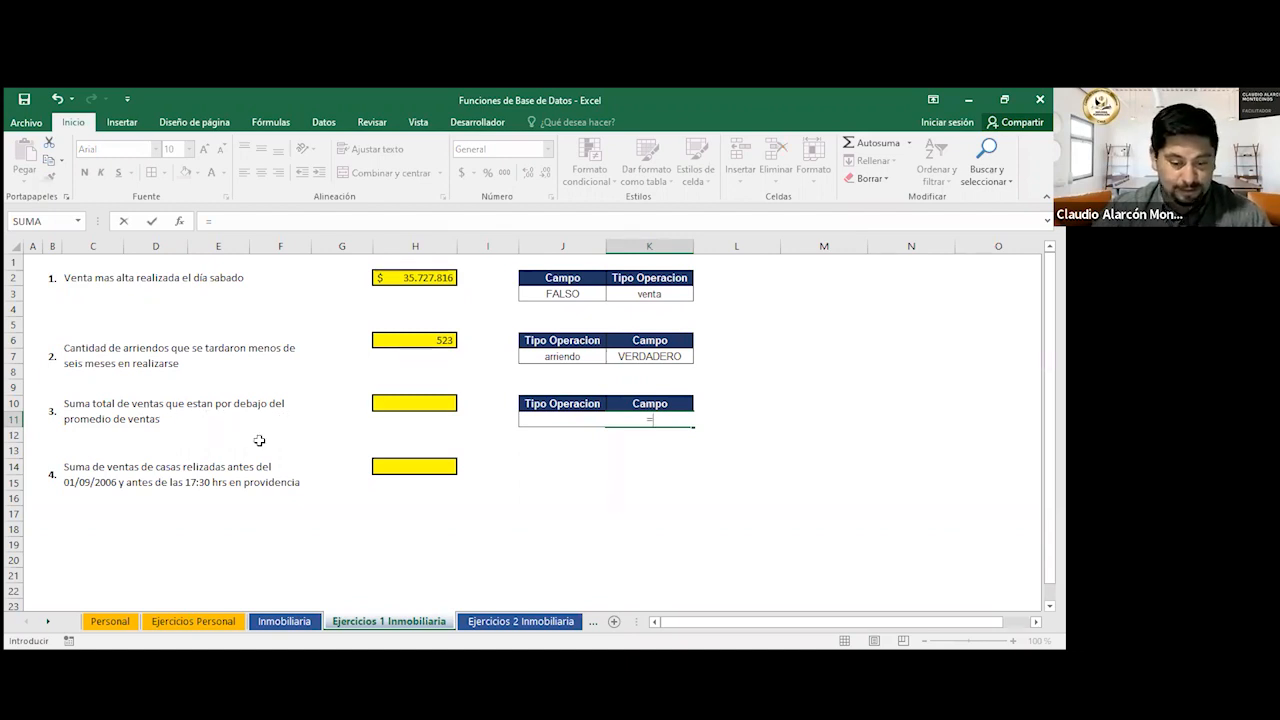
pyautogui.click(285, 618)
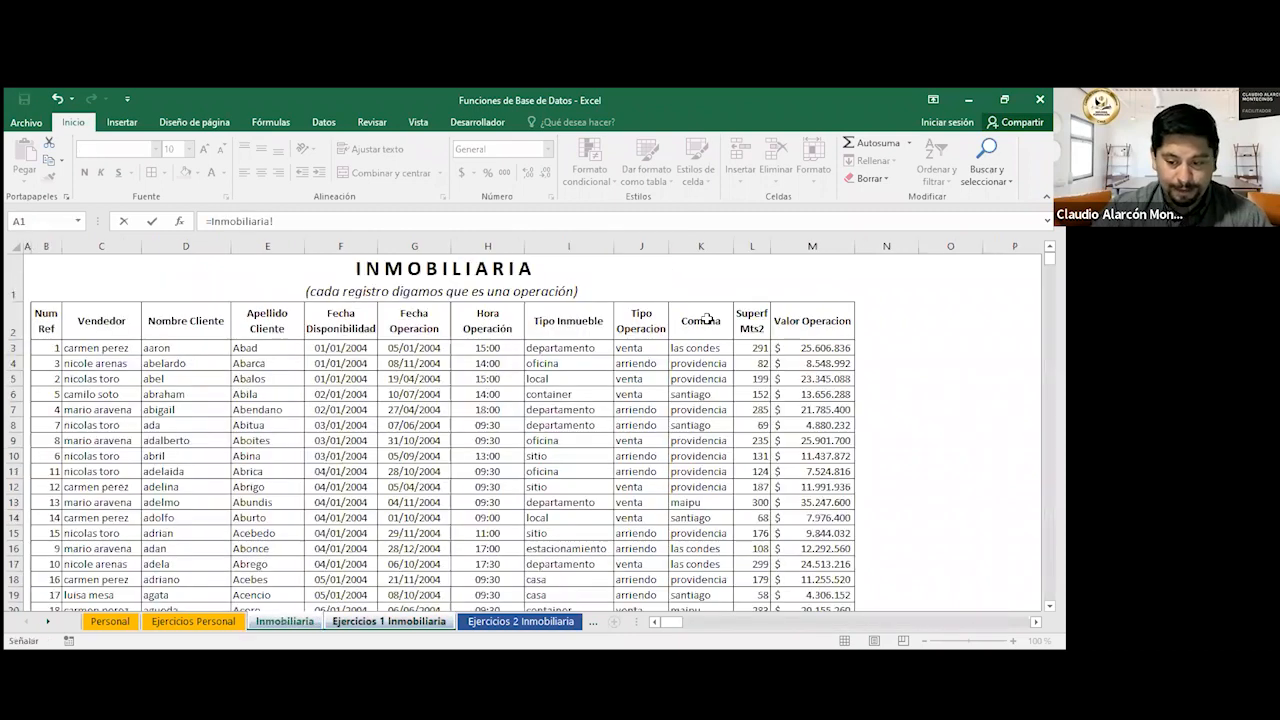
pyautogui.click(795, 347)
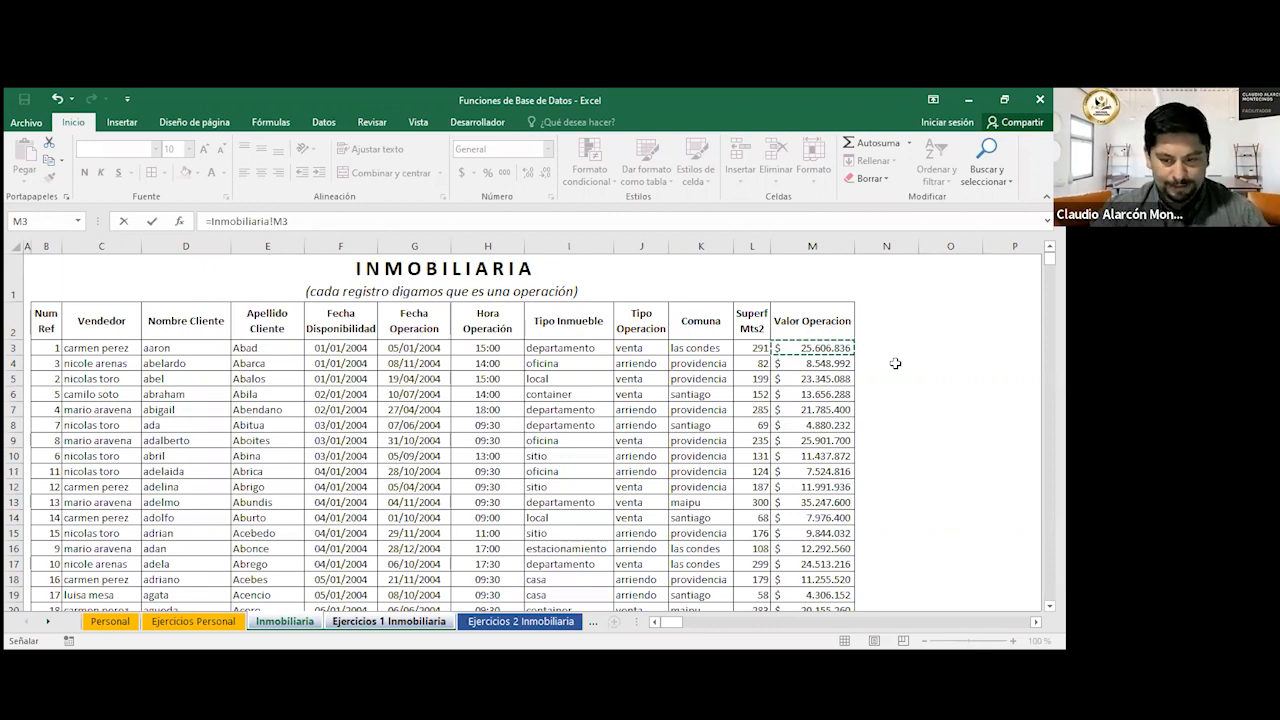
pyautogui.write('<')
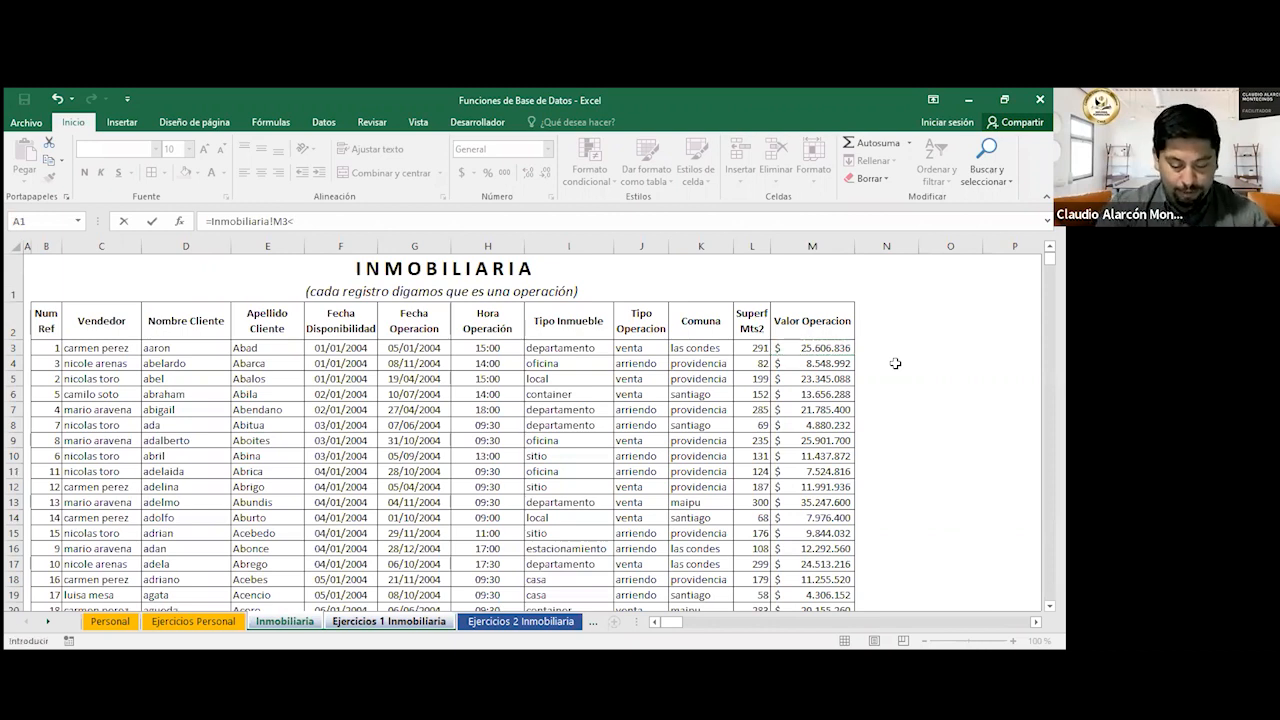
pyautogui.write('prome')
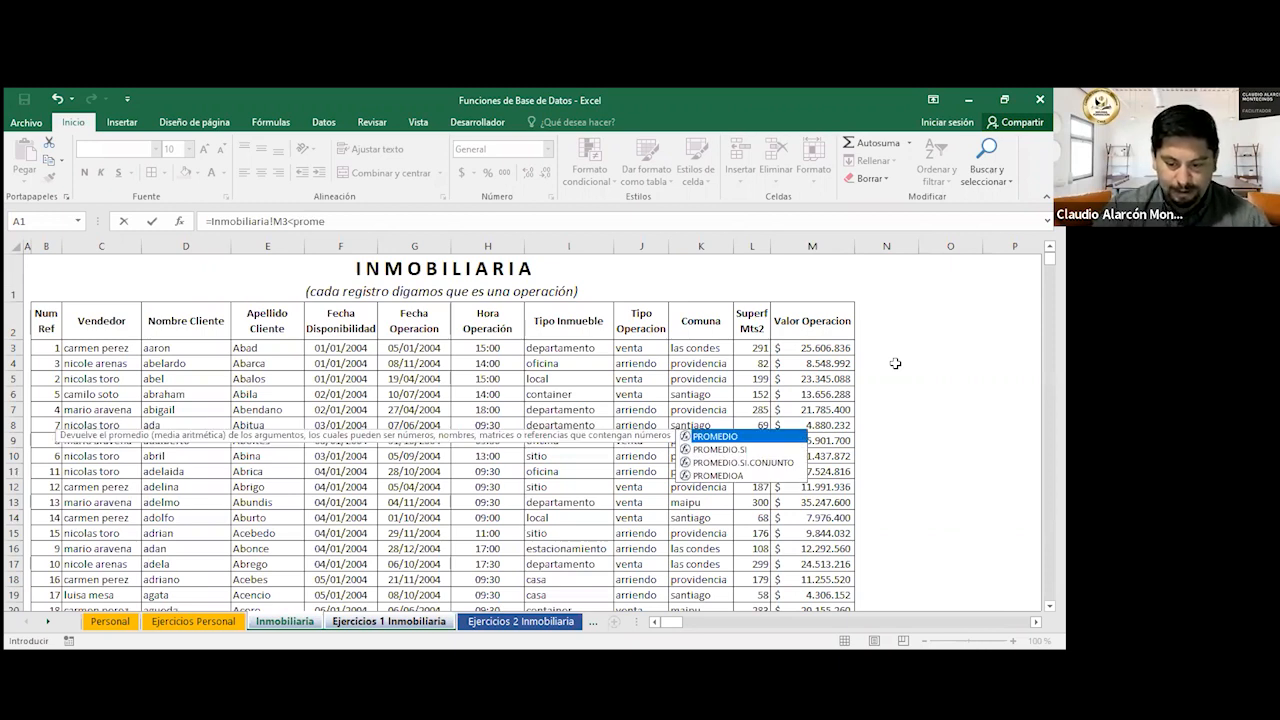
pyautogui.doubleClick(728, 449)
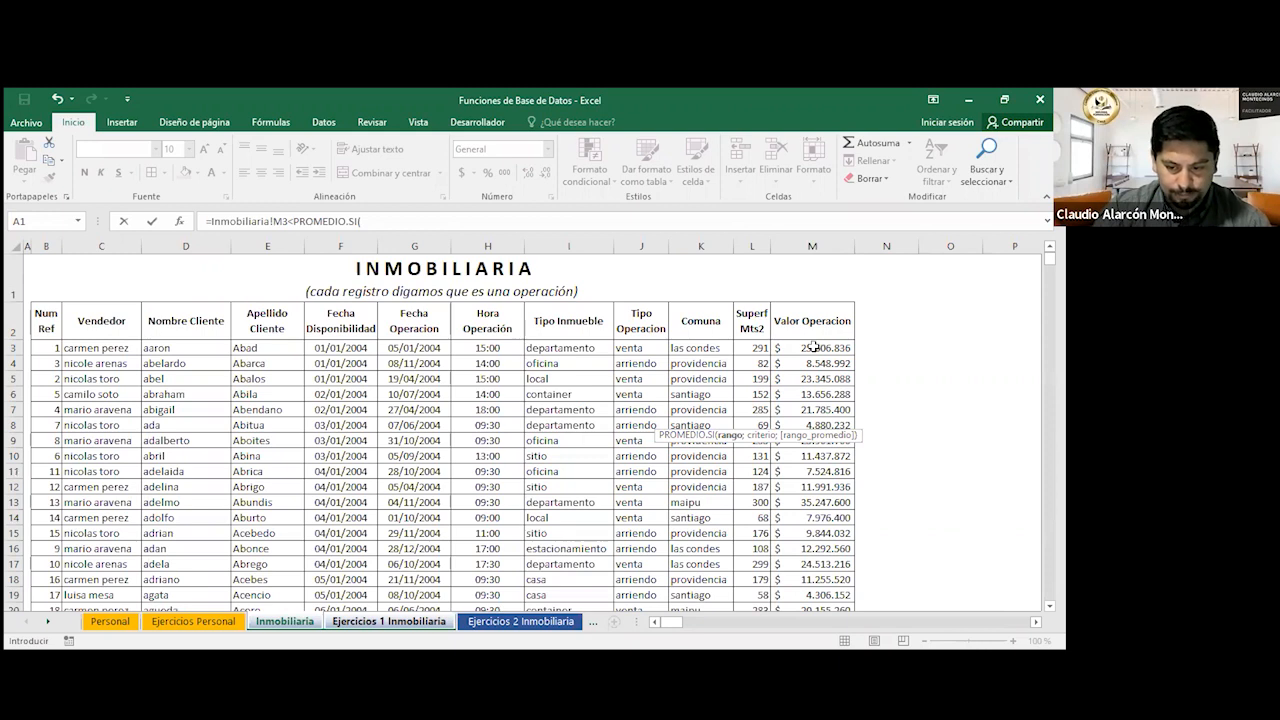
pyautogui.click(815, 347)
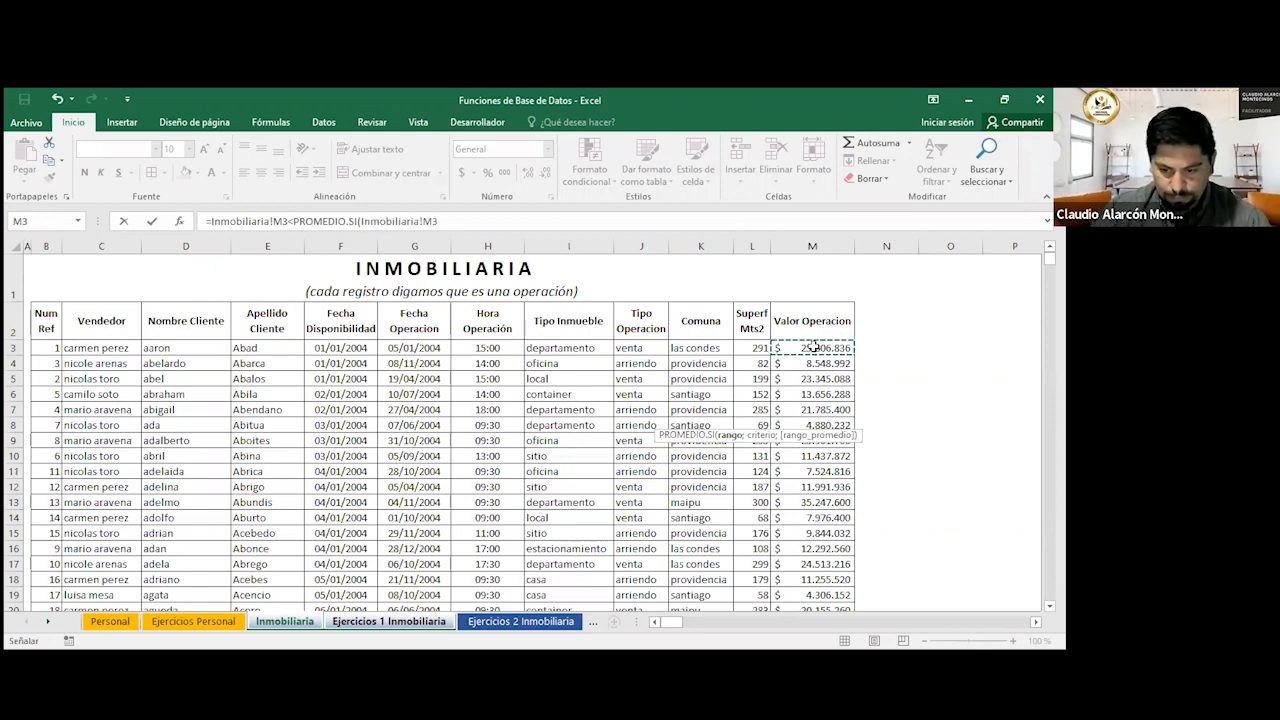
pyautogui.hotkey('ctrl', 'shift', 'Down')
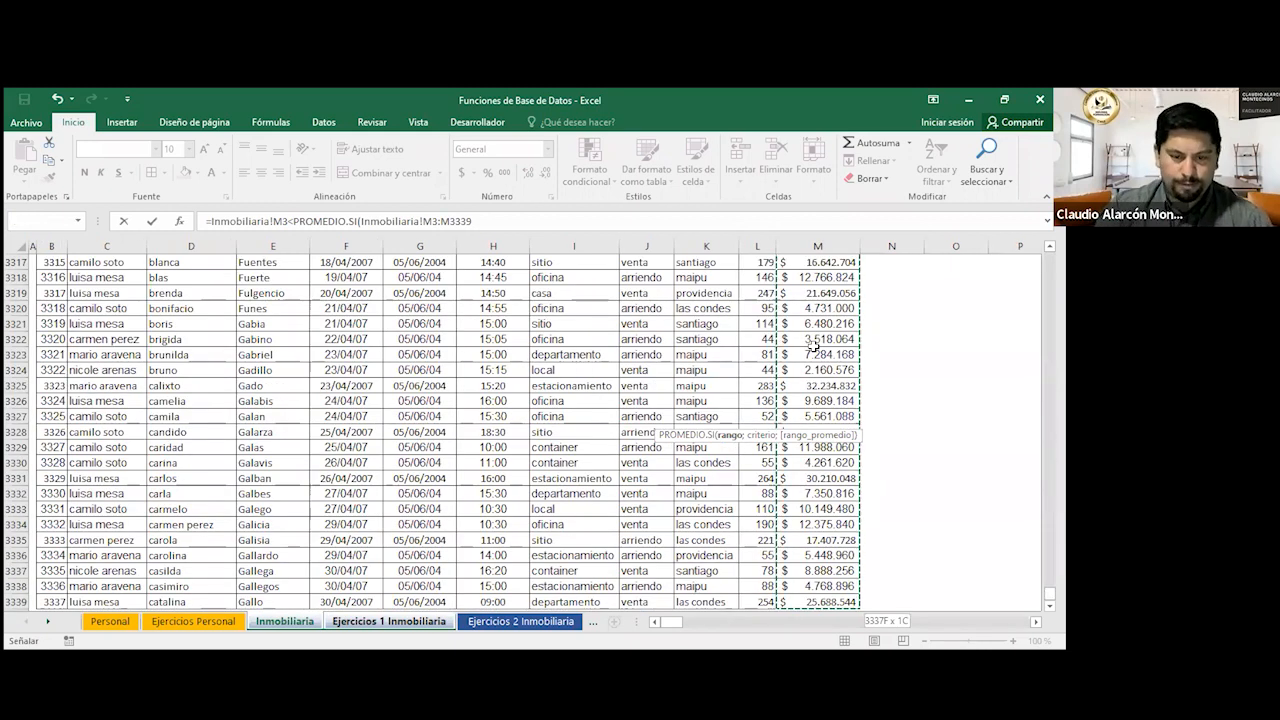
pyautogui.write(';')
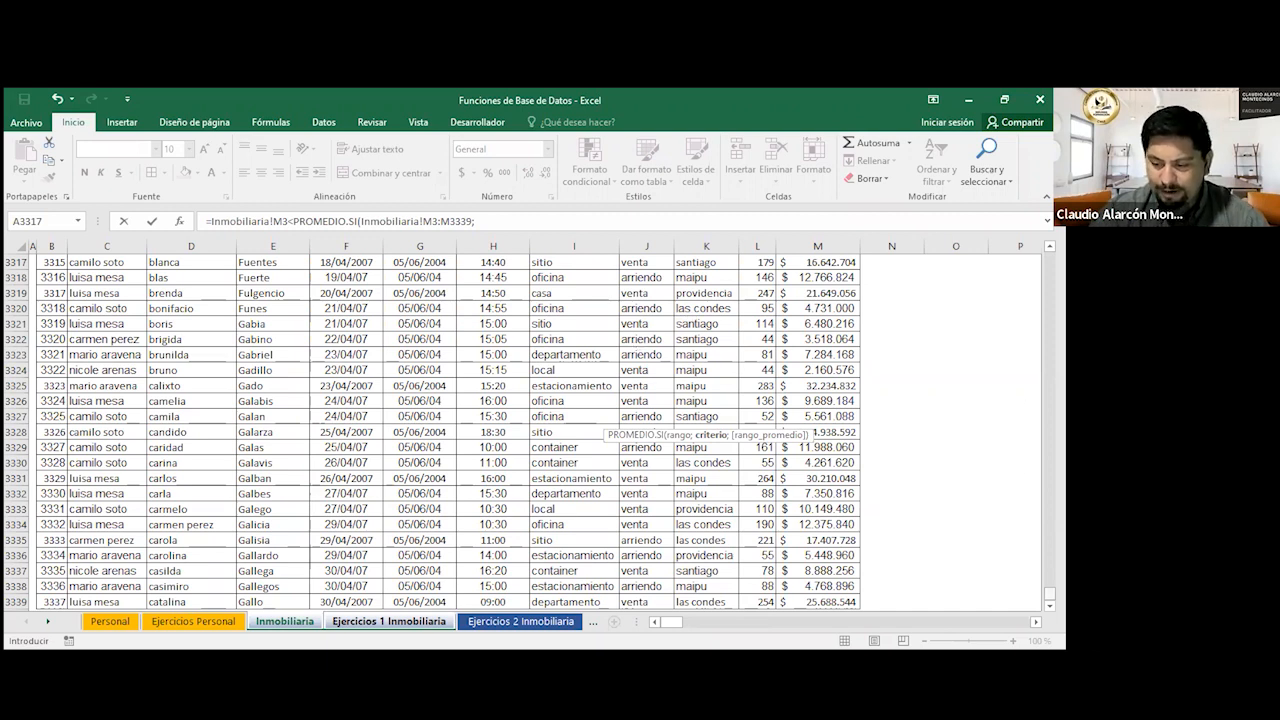
pyautogui.moveTo(1049, 593); pyautogui.dragTo(1049, 258)
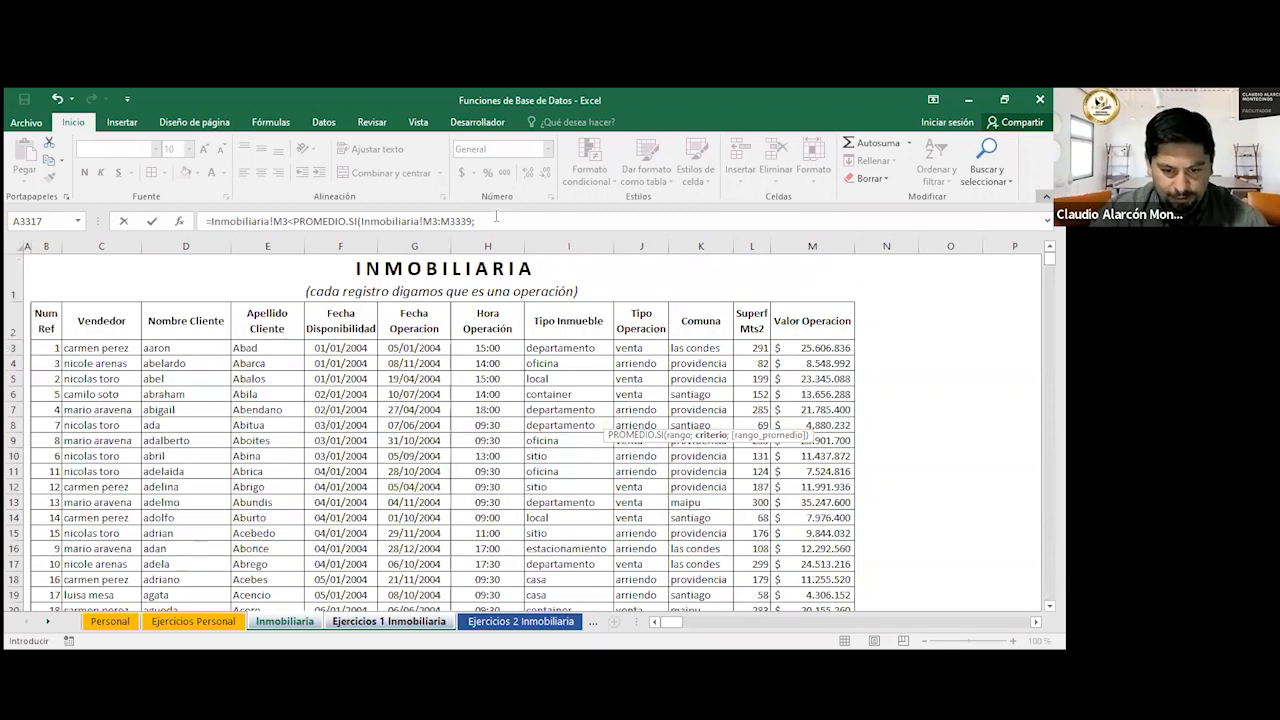
pyautogui.moveTo(470, 220); pyautogui.dragTo(361, 221)
pyautogui.press('BackSpace')
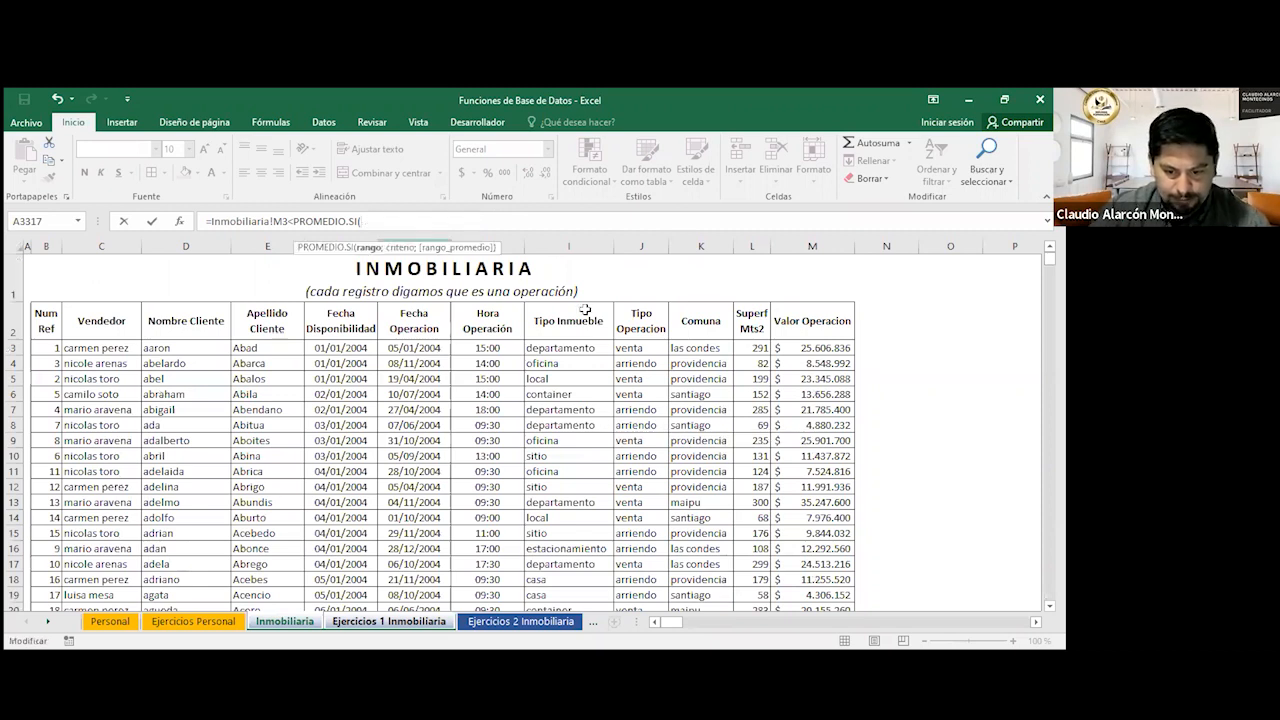
pyautogui.click(638, 342)
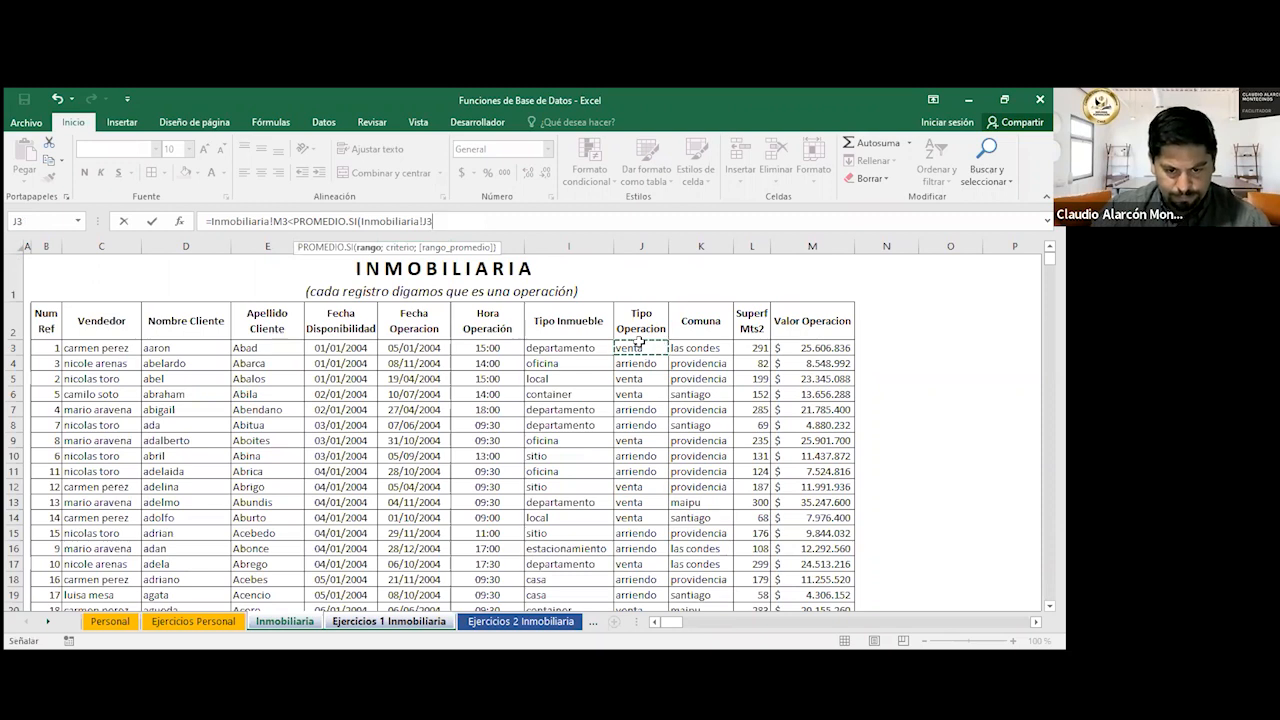
pyautogui.hotkey('ctrl', 'shift', 'Down')
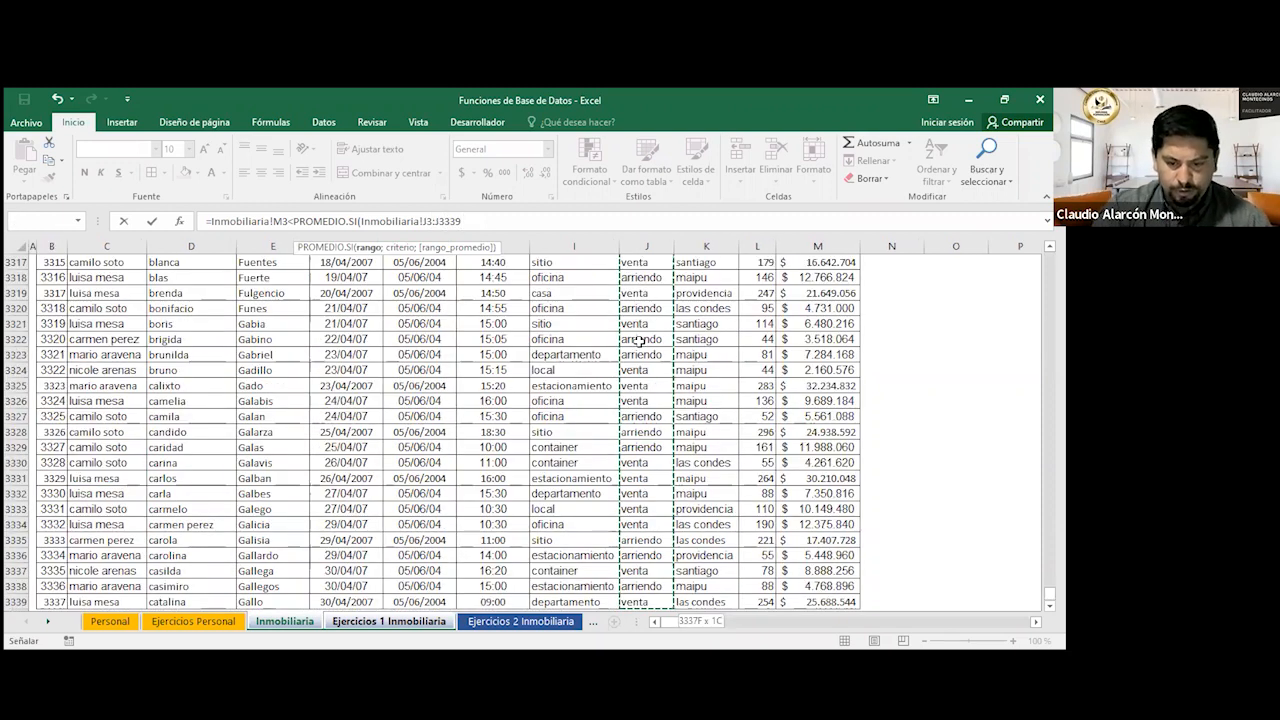
pyautogui.write(';')
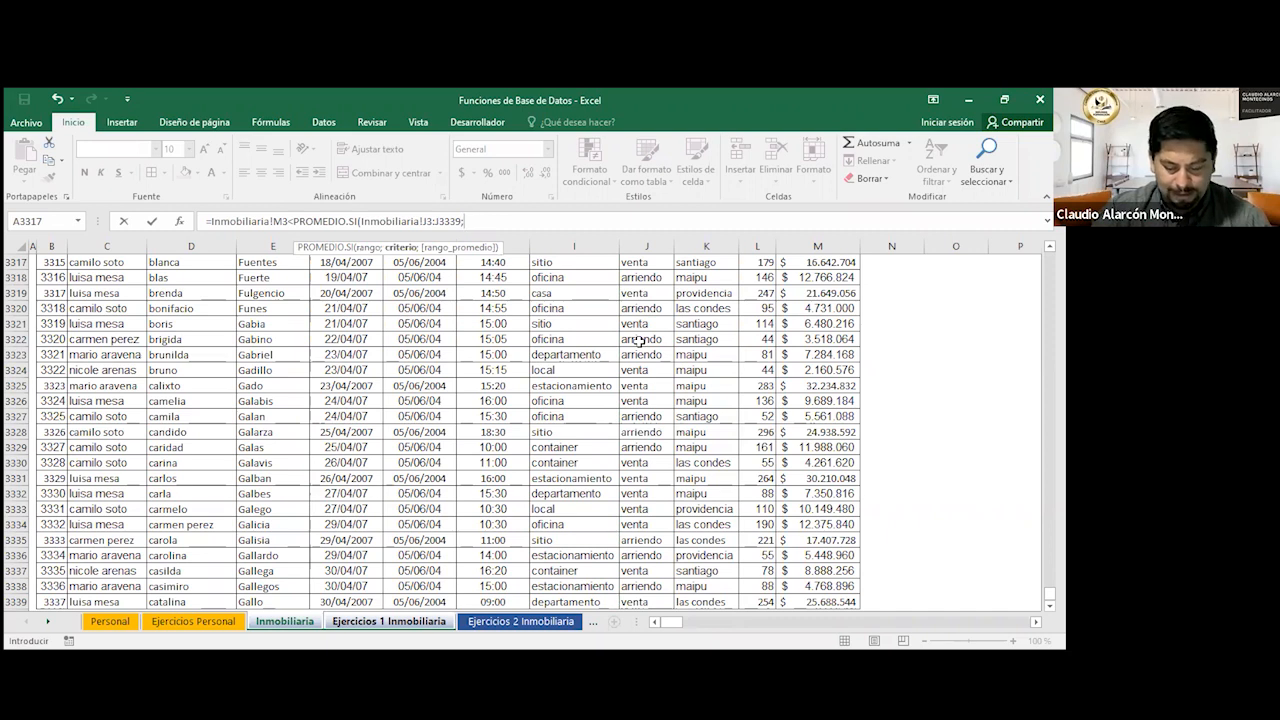
pyautogui.write('"venta')
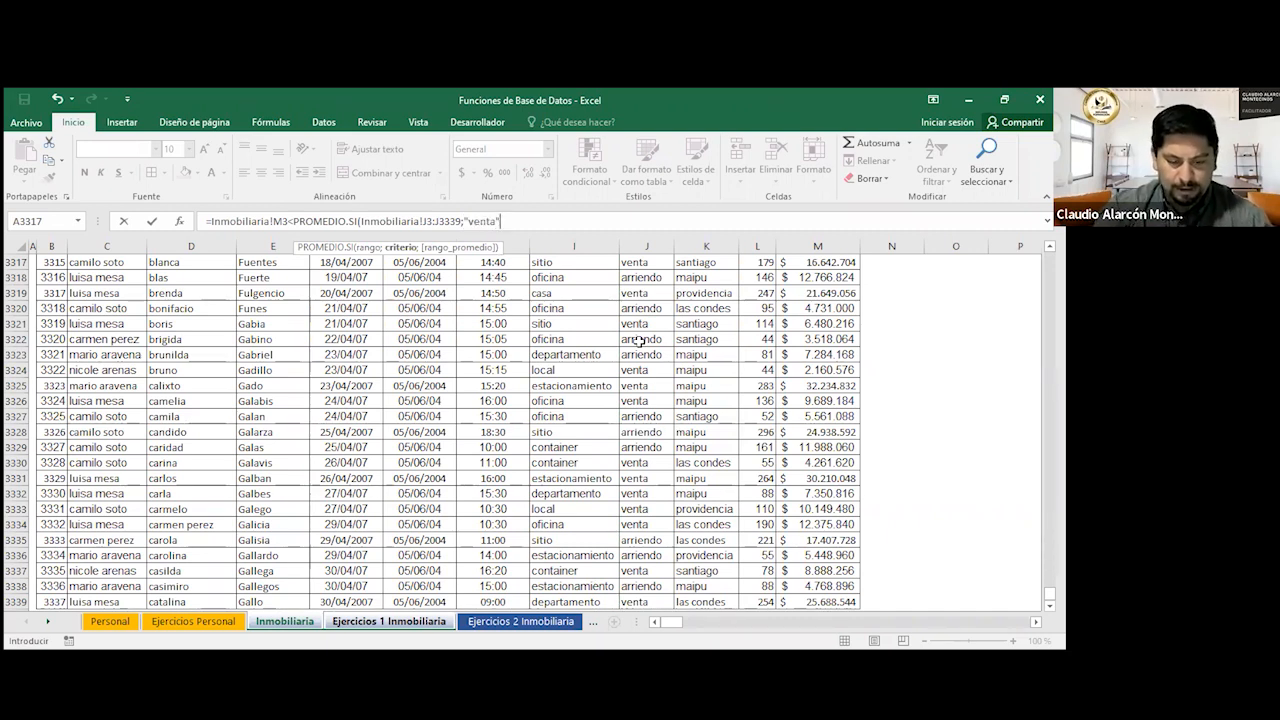
pyautogui.write('";')
pyautogui.click(832, 278)
pyautogui.hotkey('ctrl', 'shift', 'Up')
pyautogui.click(832, 296)
pyautogui.hotkey('ctrl', 'shift', 'Down')
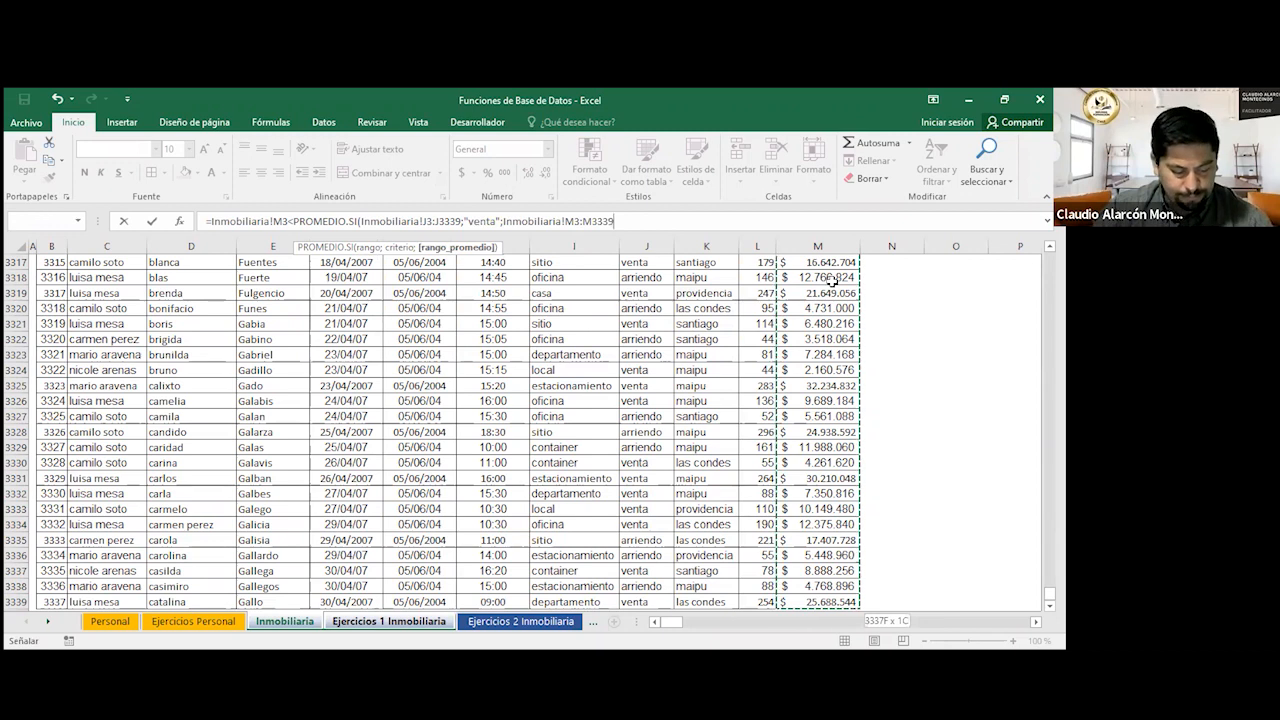
pyautogui.press('F4')
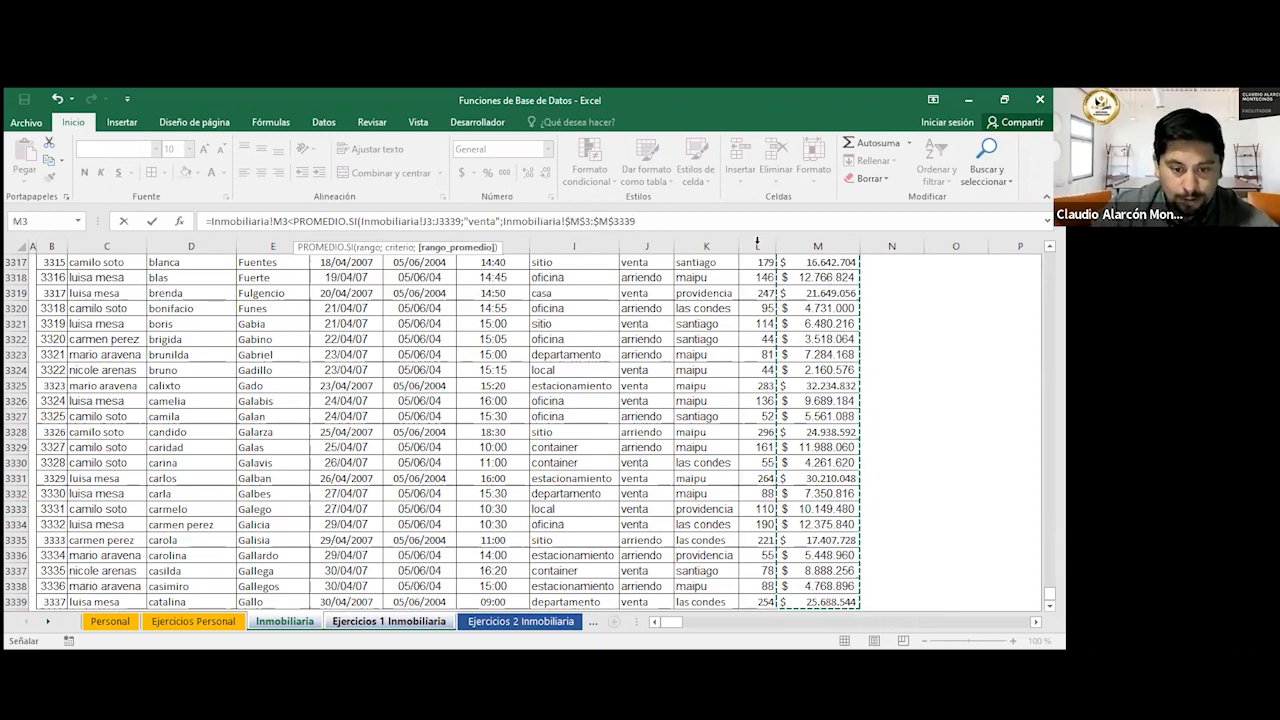
pyautogui.click(434, 221)
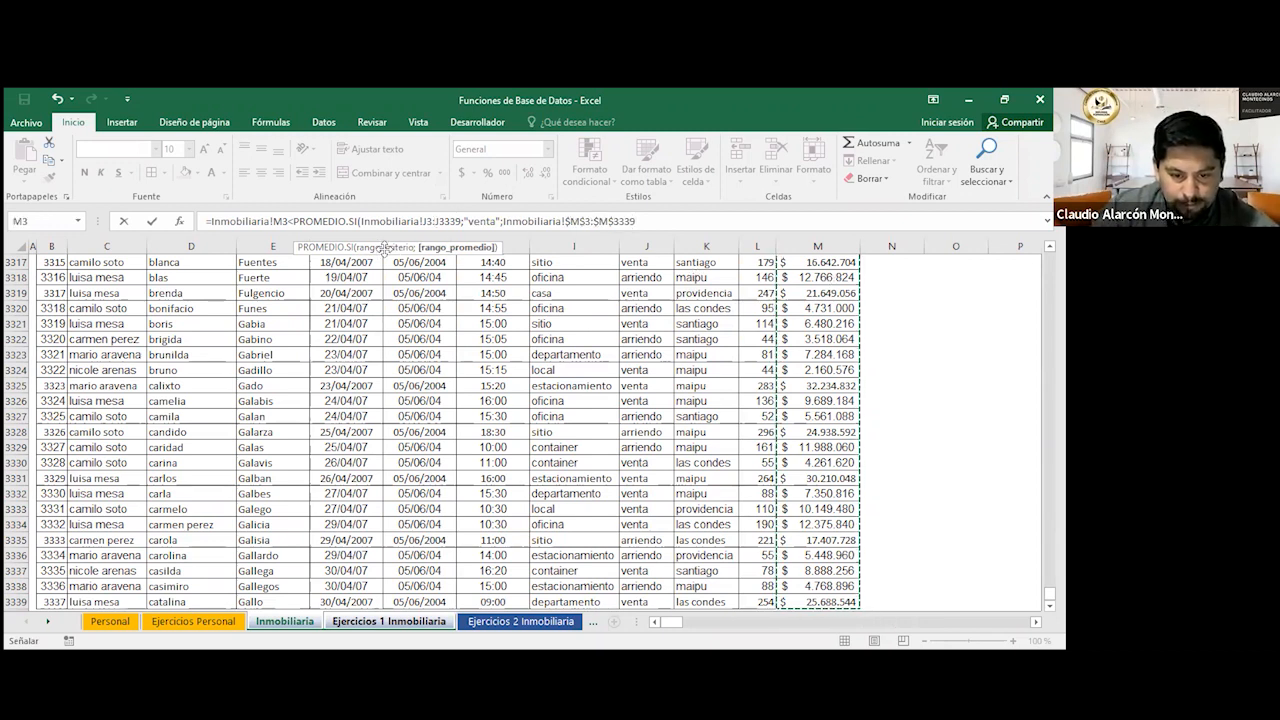
pyautogui.click(372, 248)
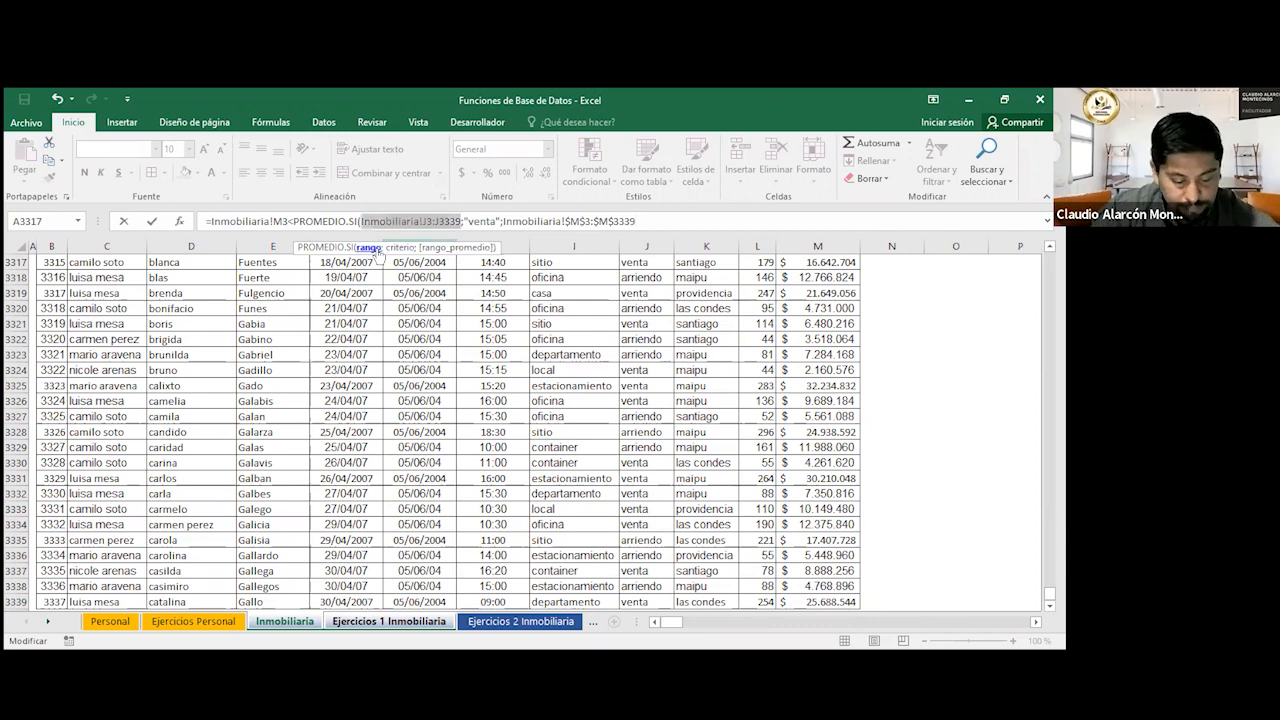
pyautogui.press('F4')
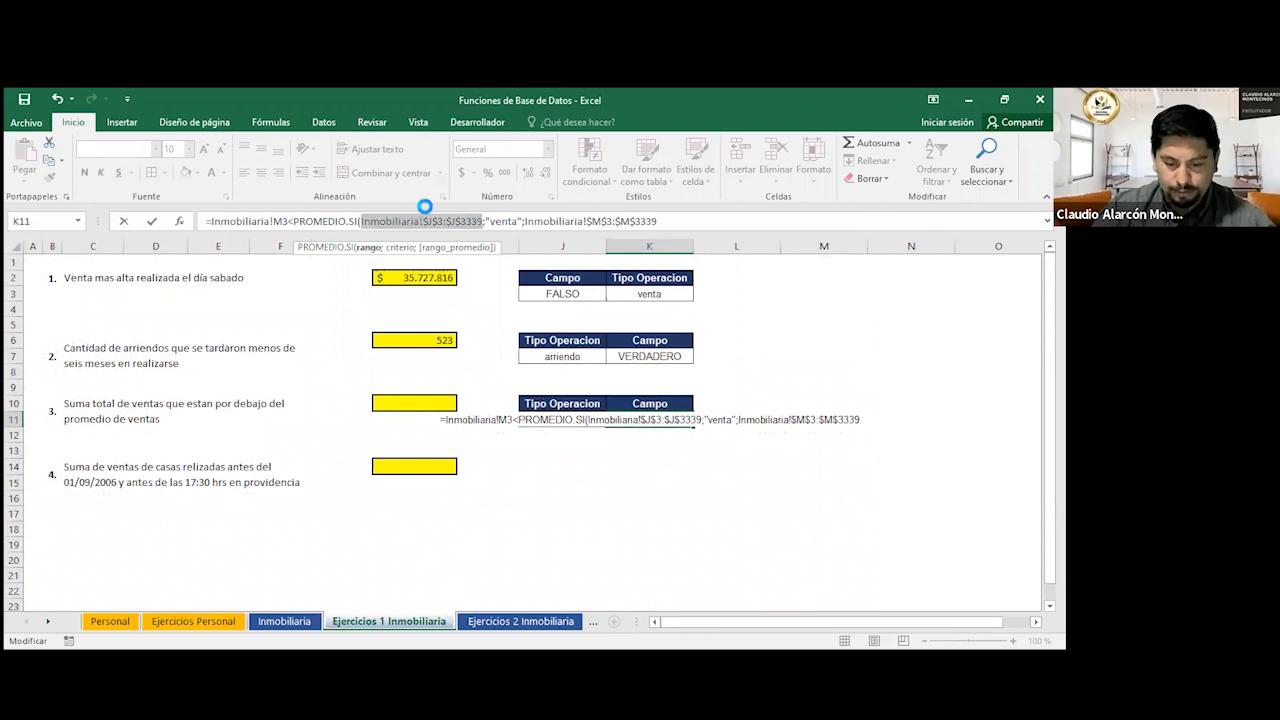
pyautogui.press('Return')
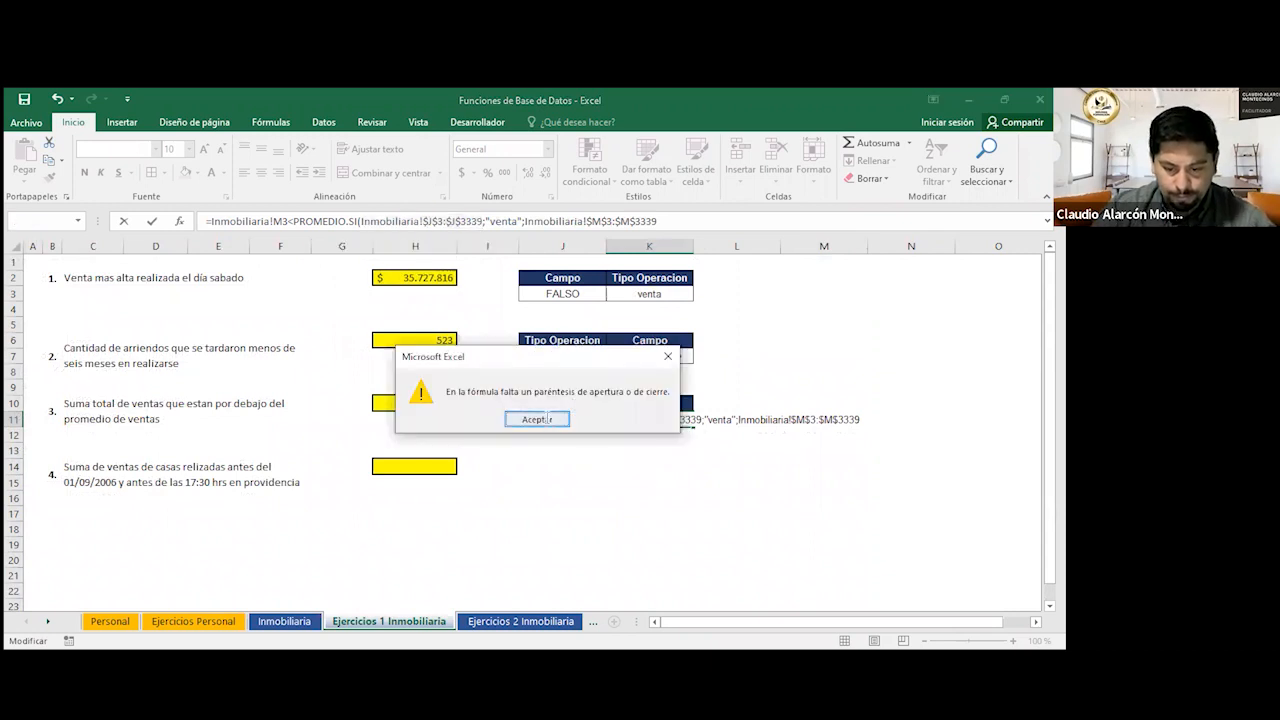
pyautogui.click(547, 419)
pyautogui.press('Escape')
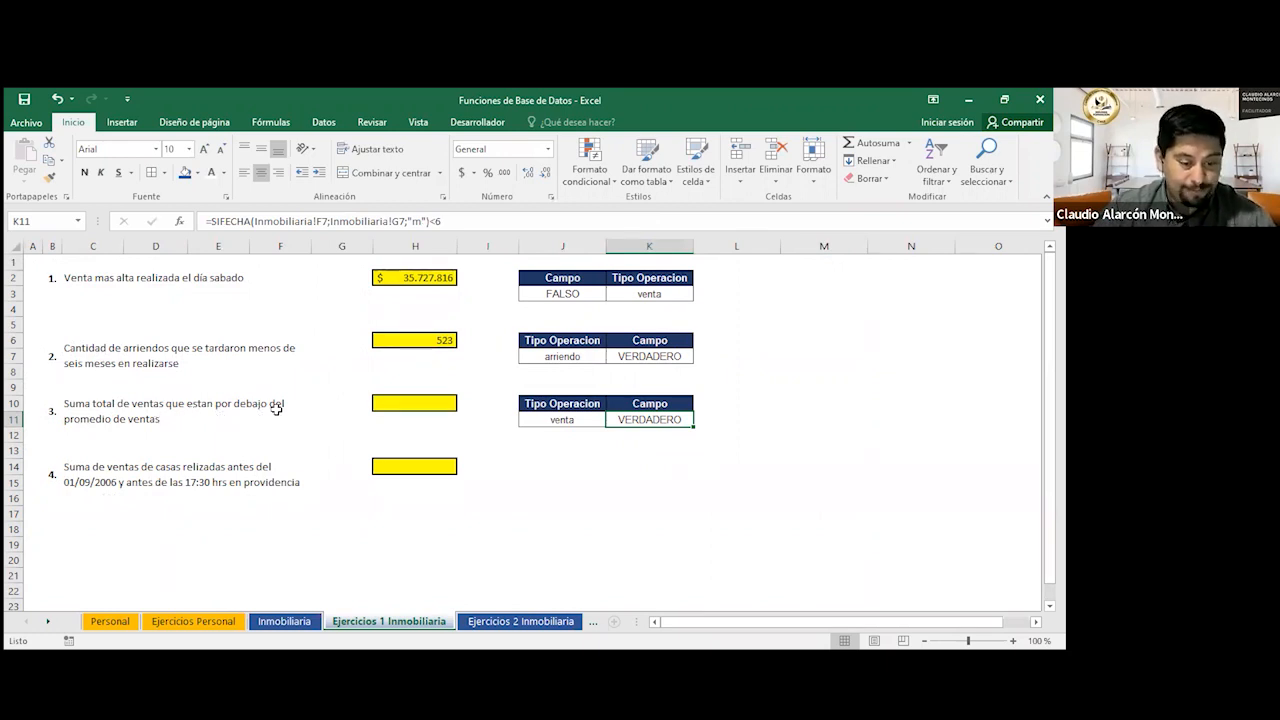
# Replace the Campo criterion in K11 with the start of a new comparison formula, =Inmobiliaria!M3<PROMEDIO.SI(.
pyautogui.press('Delete')
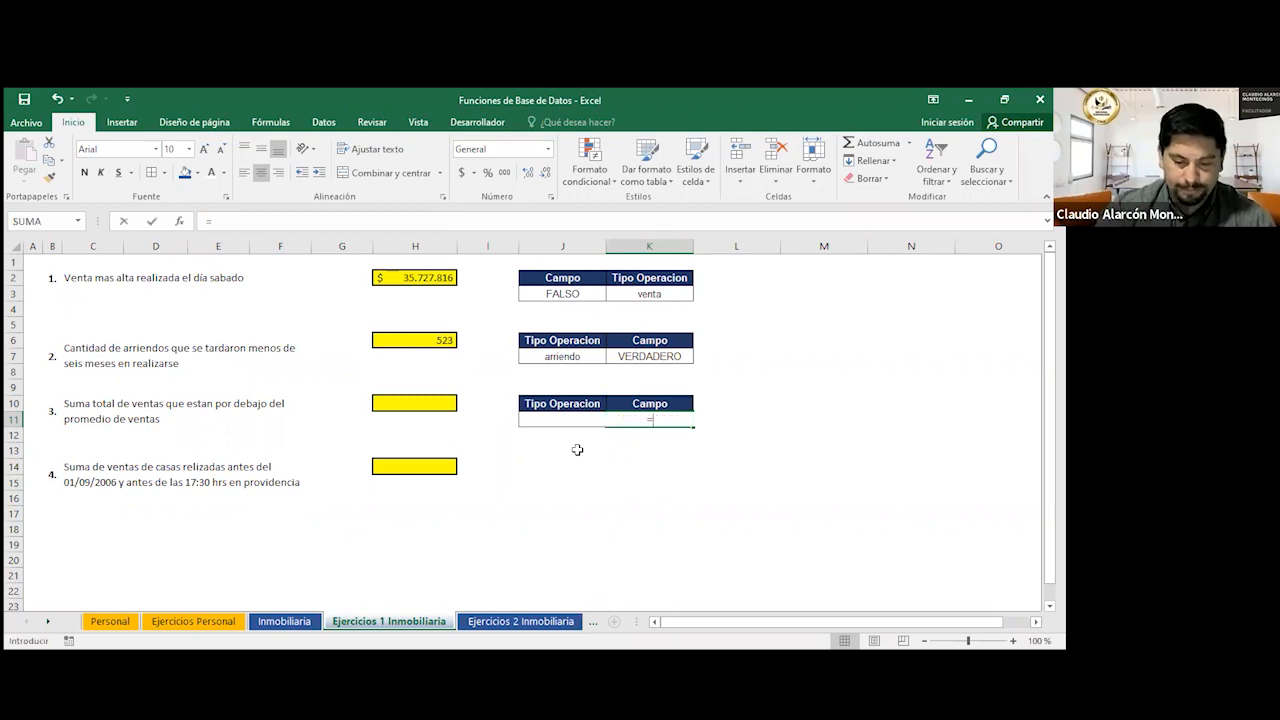
pyautogui.write('=')
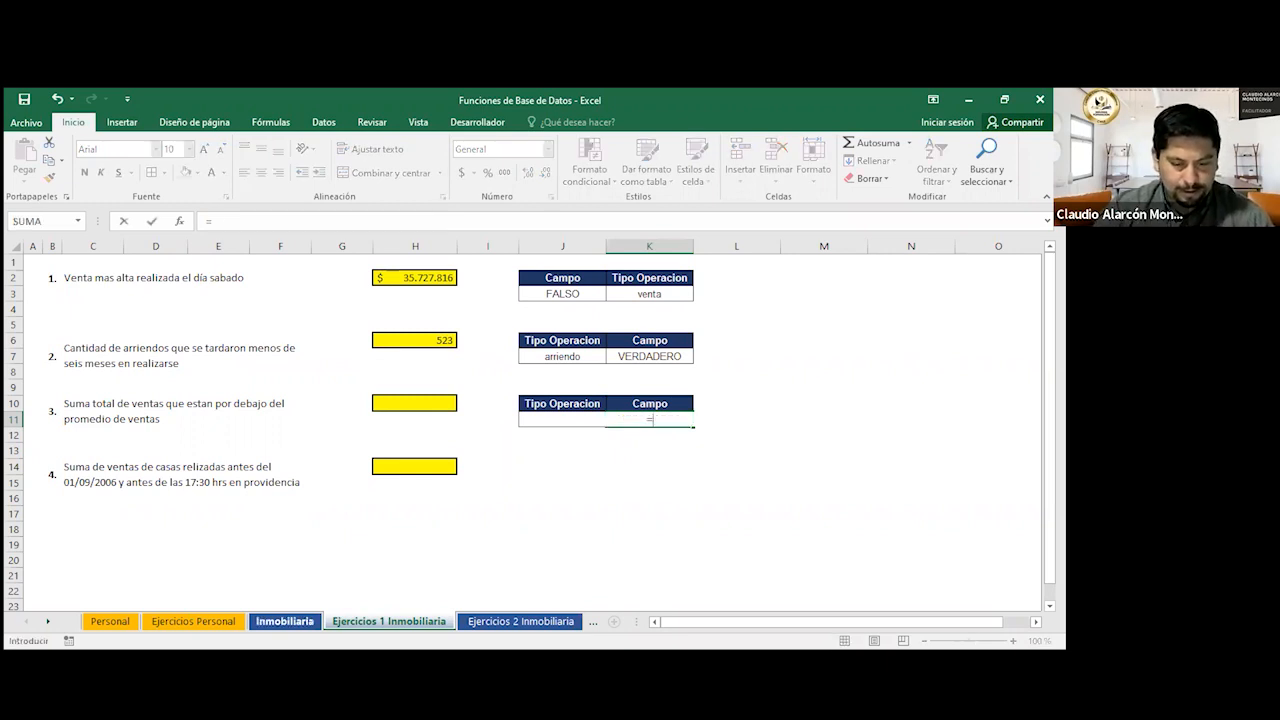
pyautogui.hotkey('ctrl', 'pageup')
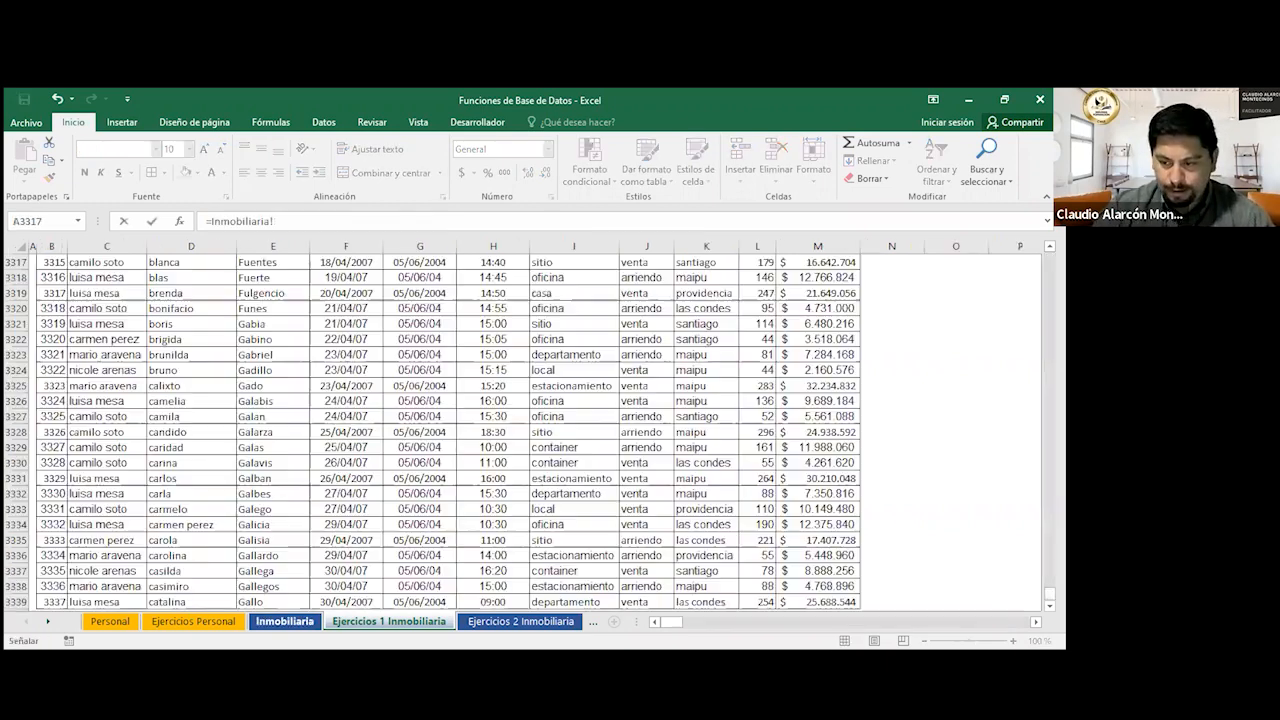
pyautogui.scroll(7, 450, 430)
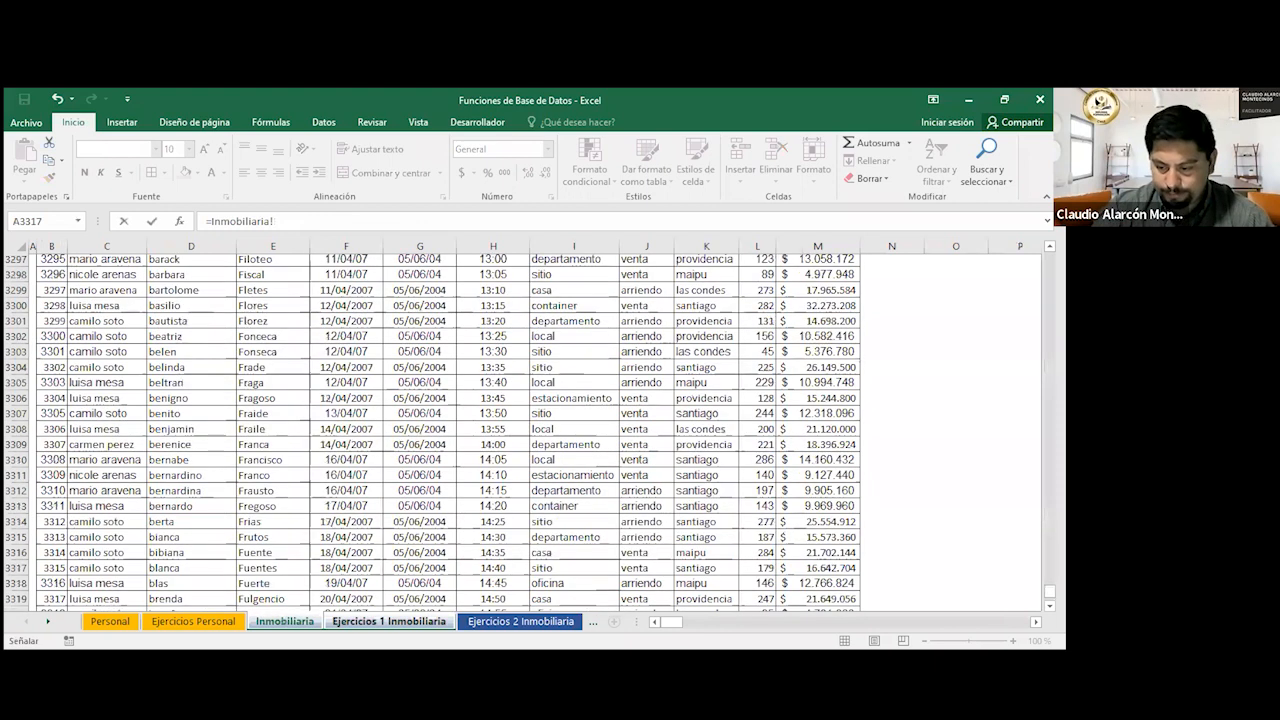
pyautogui.scroll(9, 449, 433)
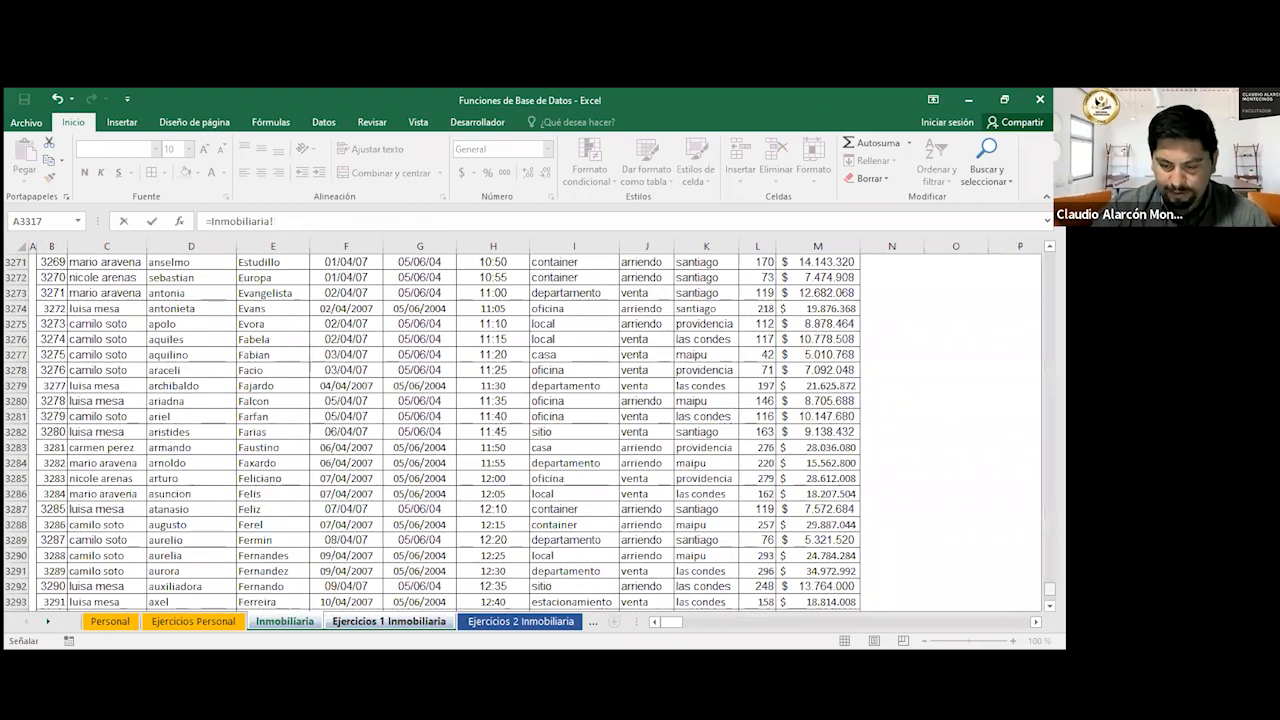
pyautogui.moveTo(1050, 589); pyautogui.dragTo(1050, 258)
pyautogui.click(808, 349)
pyautogui.write('<')
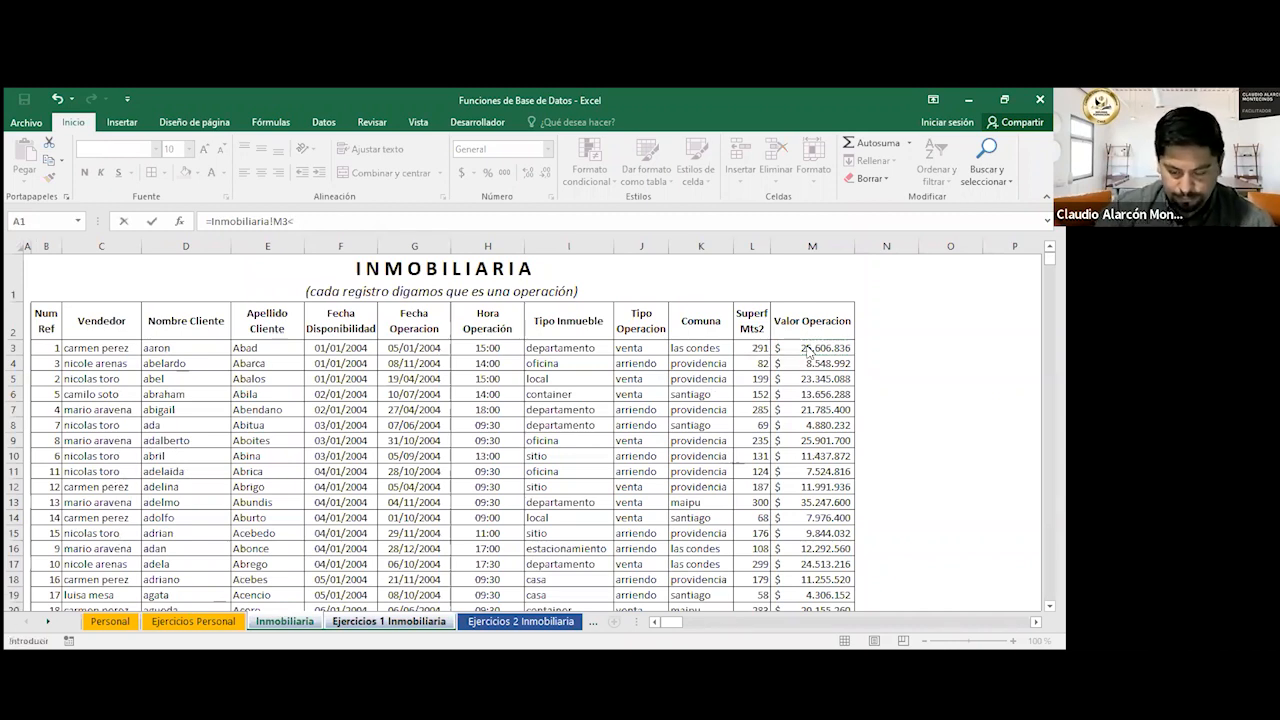
pyautogui.write('promed')
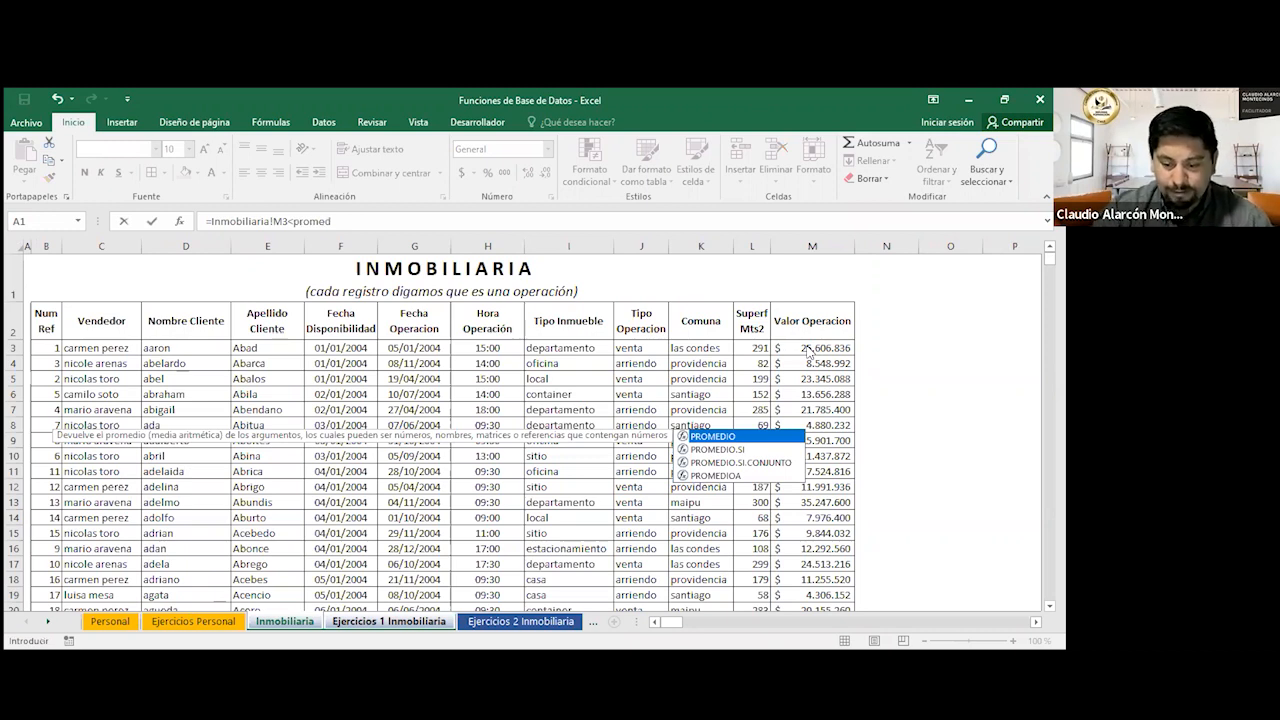
pyautogui.press('Down')
pyautogui.press('Tab')
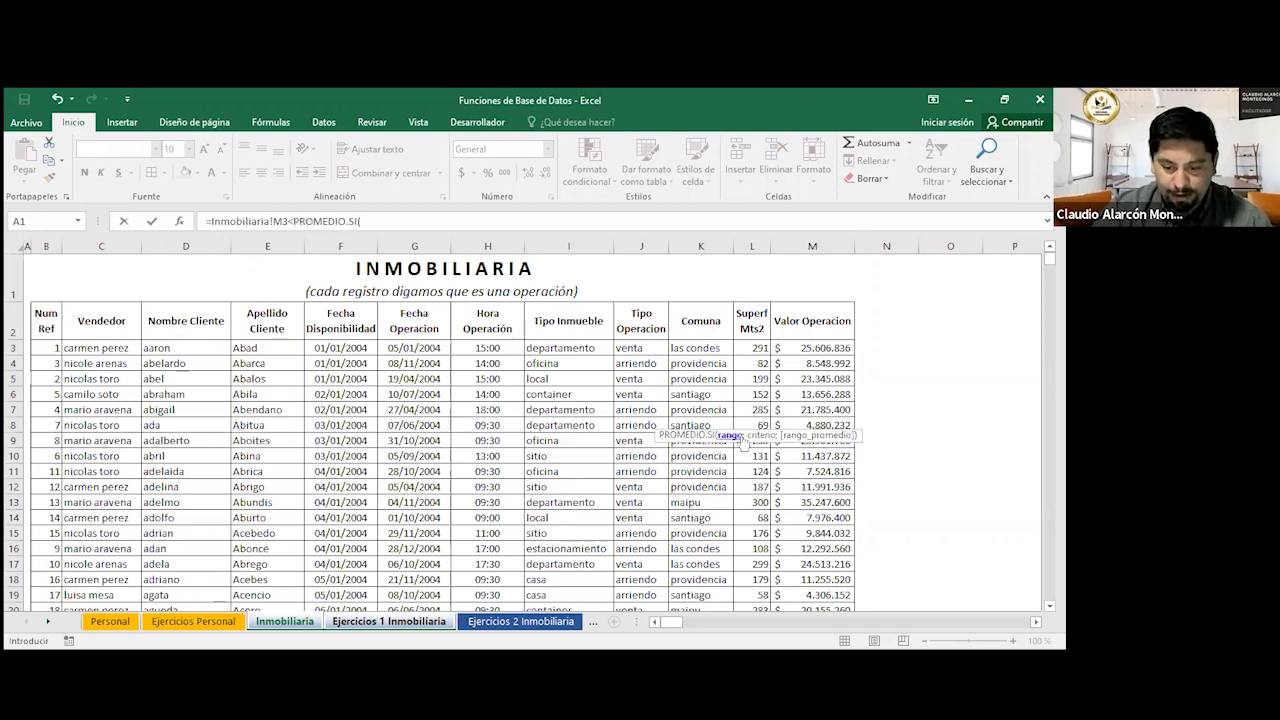
# Give PROMEDIO.SI in K11 the absolute range Inmobiliaria!$J$3:$J$3339 and the criterion "venta".
pyautogui.click(626, 348)
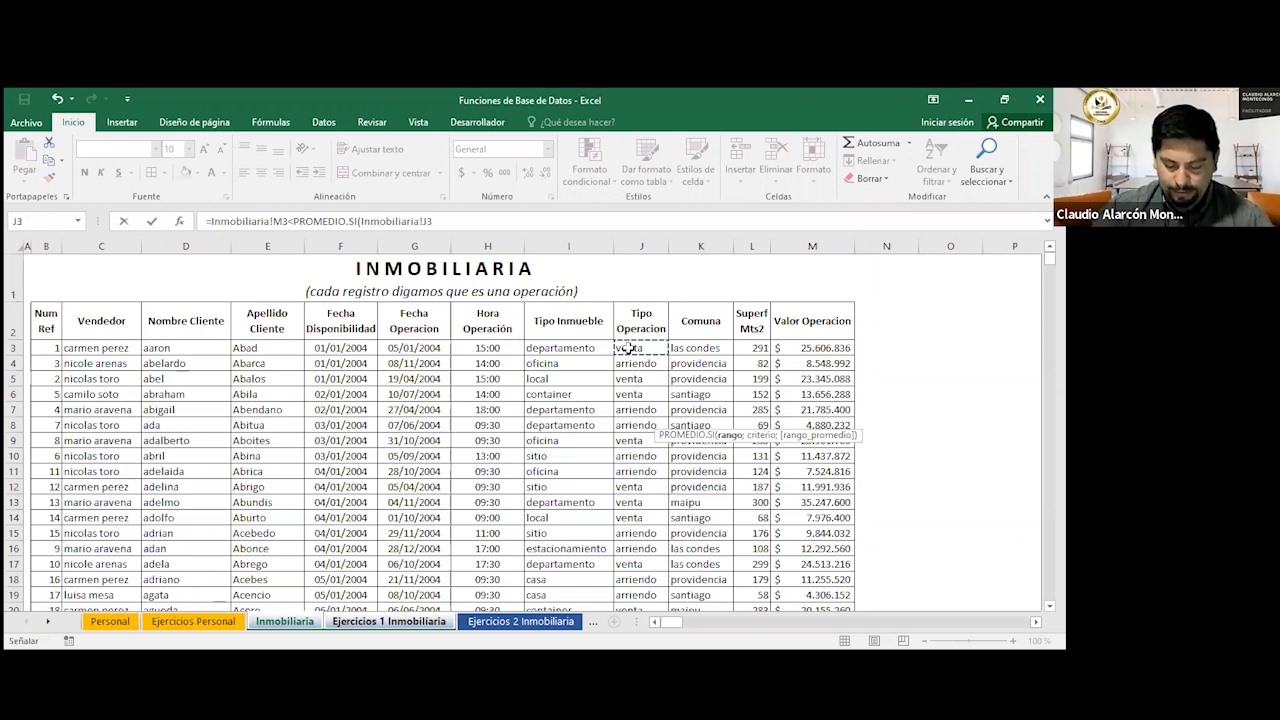
pyautogui.hotkey('ctrl', 'shift', 'Down')
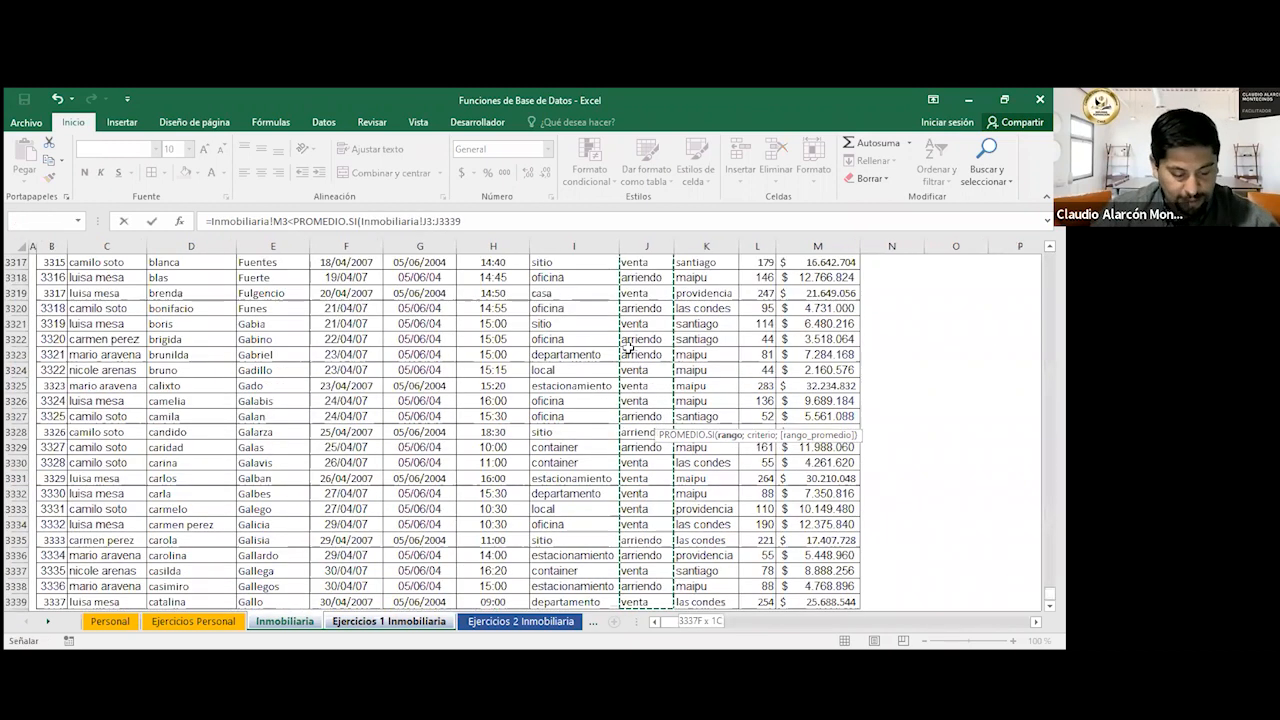
pyautogui.press('F4')
pyautogui.write(';')
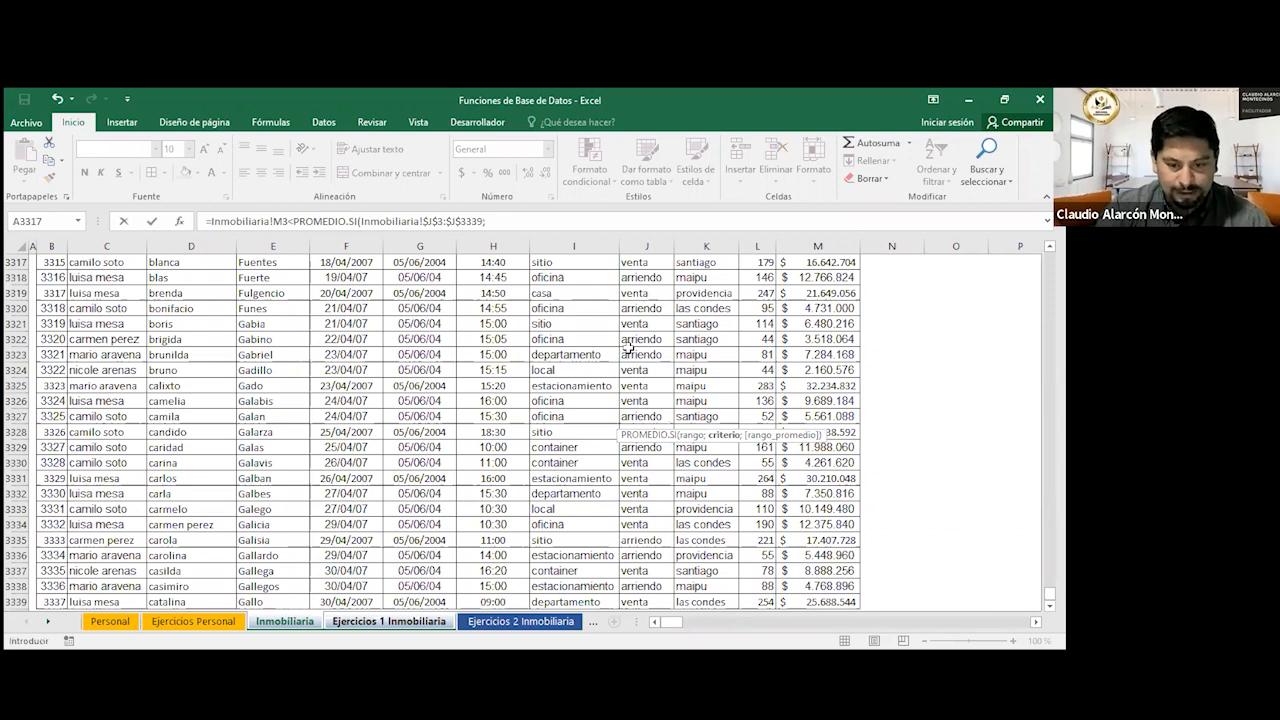
pyautogui.write('"venta')
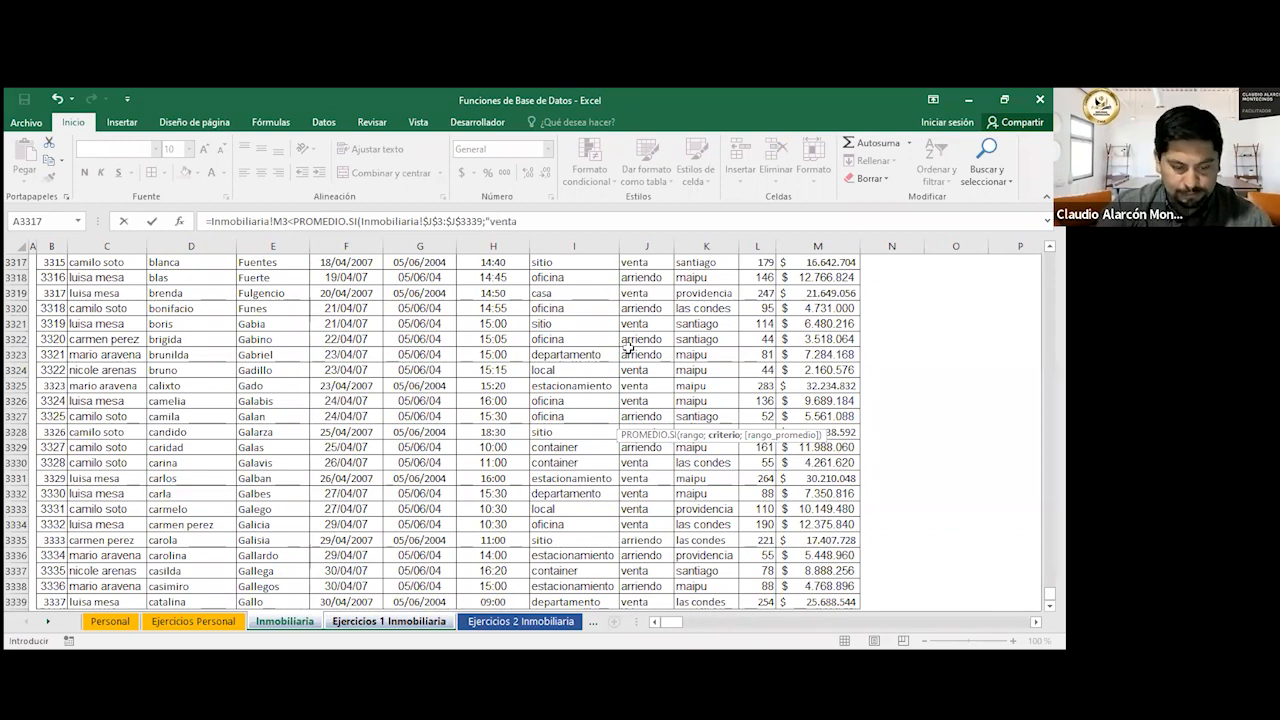
pyautogui.write('";')
# Complete the K11 comparison formula with the absolute averaging range Inmobiliaria!$M$3:$M$3339.
pyautogui.click(826, 338)
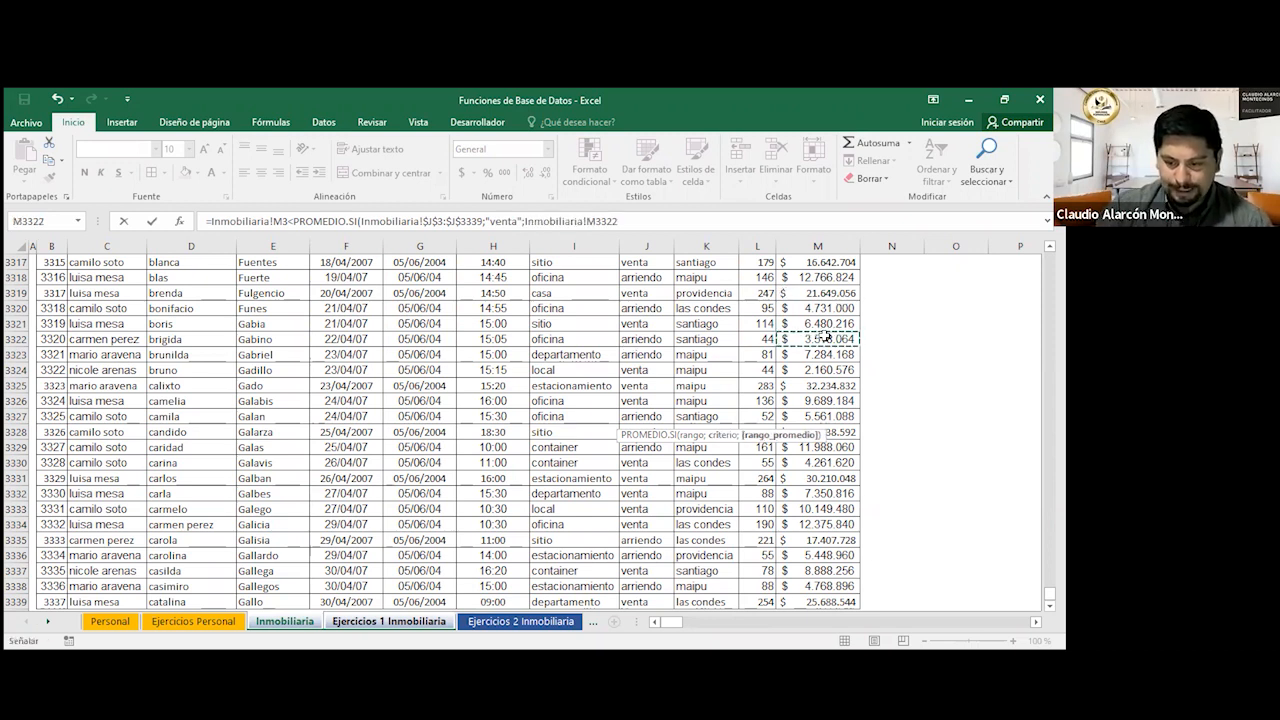
pyautogui.hotkey('ctrl', 'shift', 'Up')
pyautogui.press('Down')
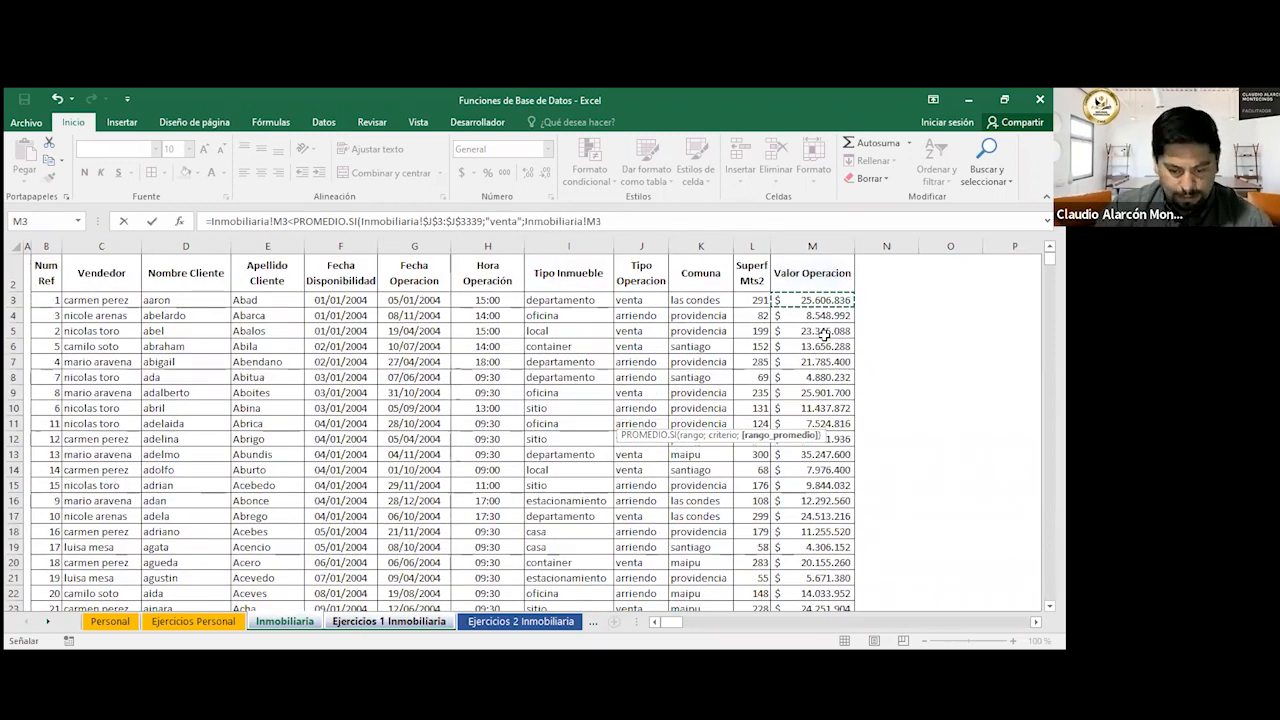
pyautogui.hotkey('ctrl', 'shift', 'Down')
pyautogui.press('F4')
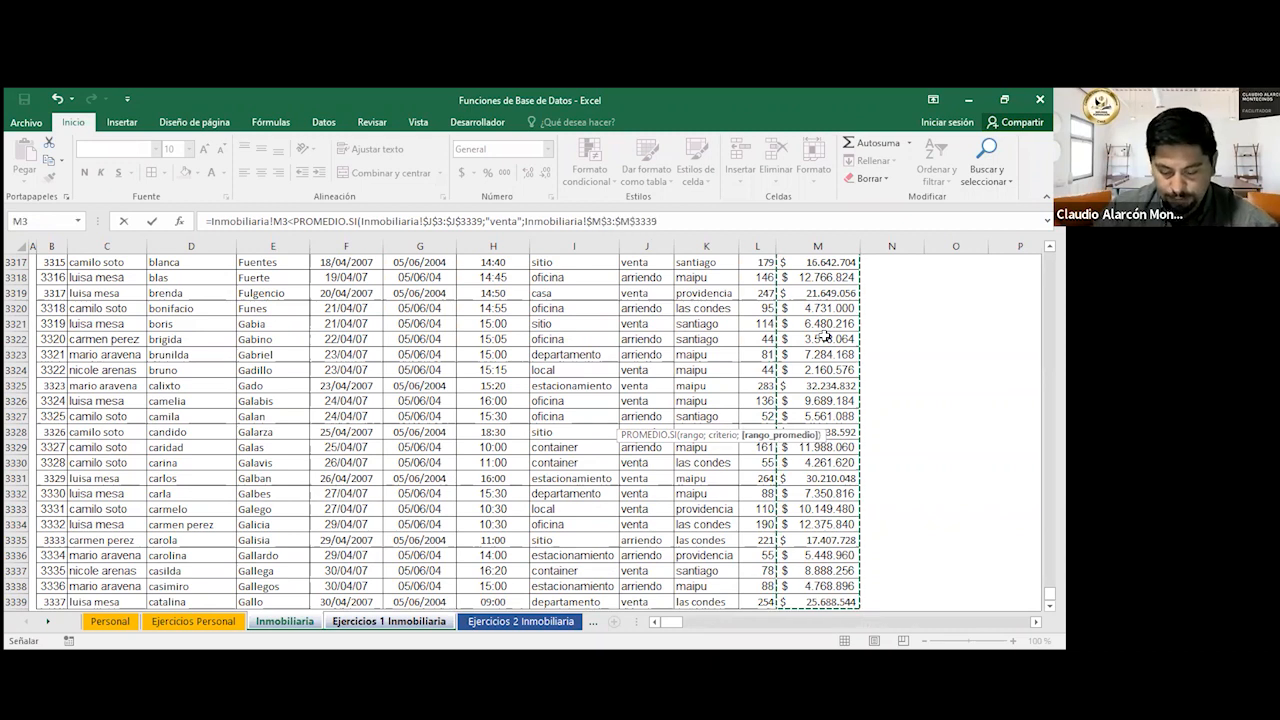
pyautogui.press('Return')
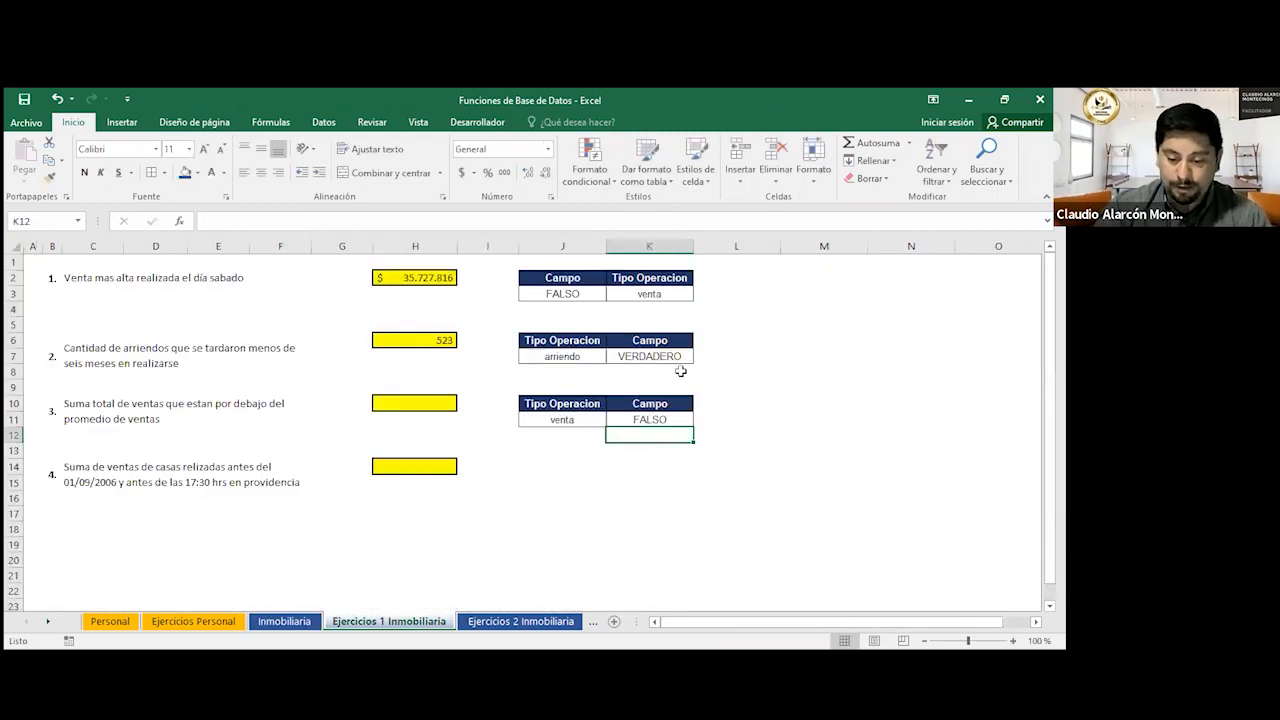
pyautogui.click(670, 418)
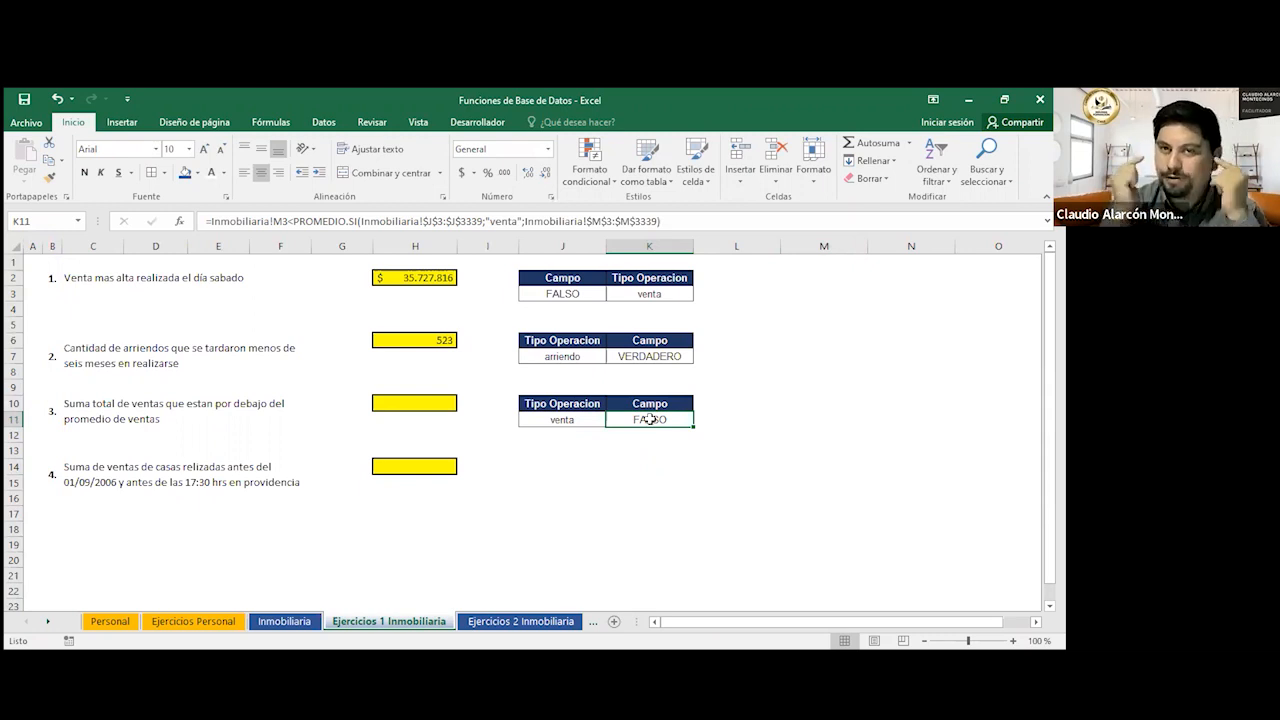
# Start a BDSUMA formula in H10 for exercise 3 with the named range Inmobiliaria as its database.
pyautogui.click(432, 403)
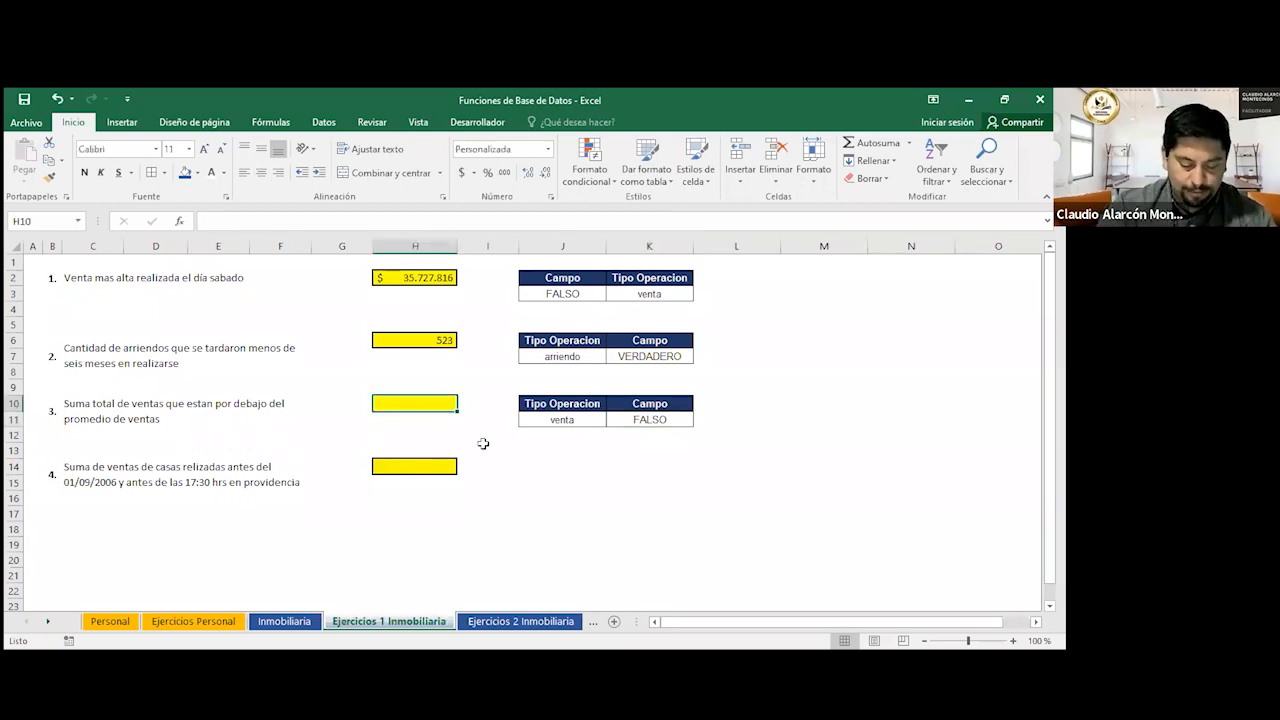
pyautogui.write('=')
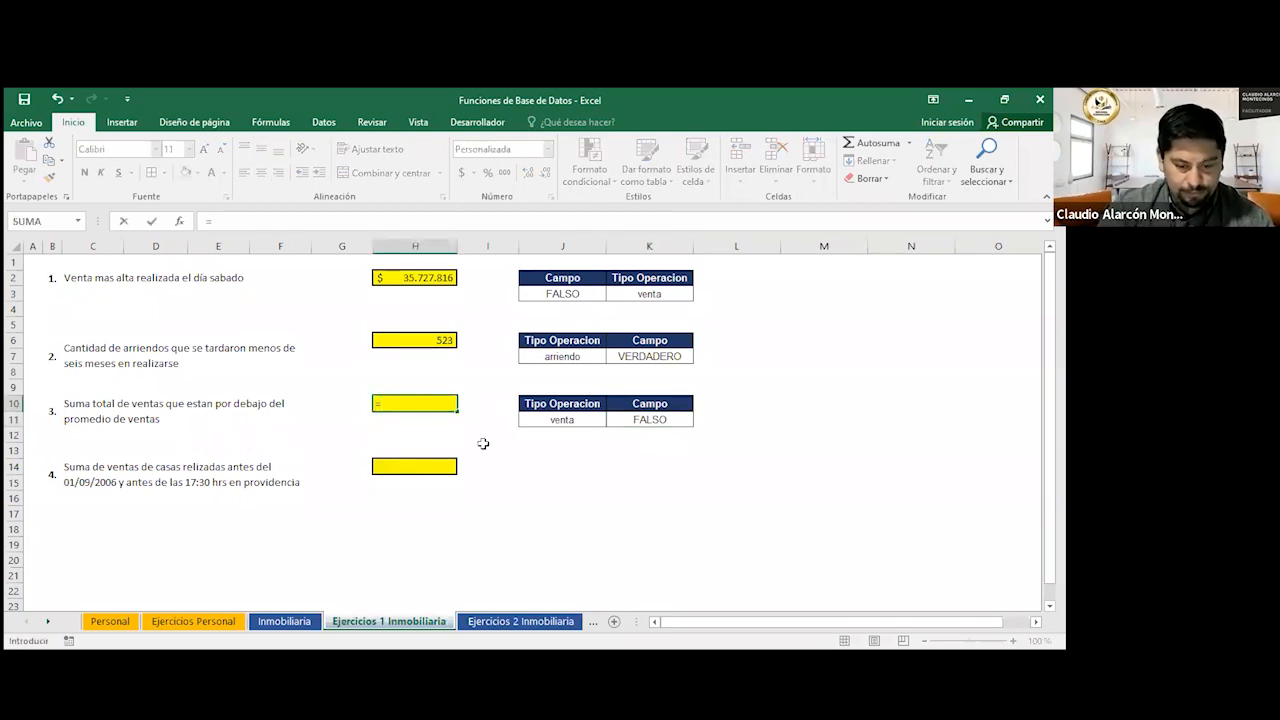
pyautogui.write('b')
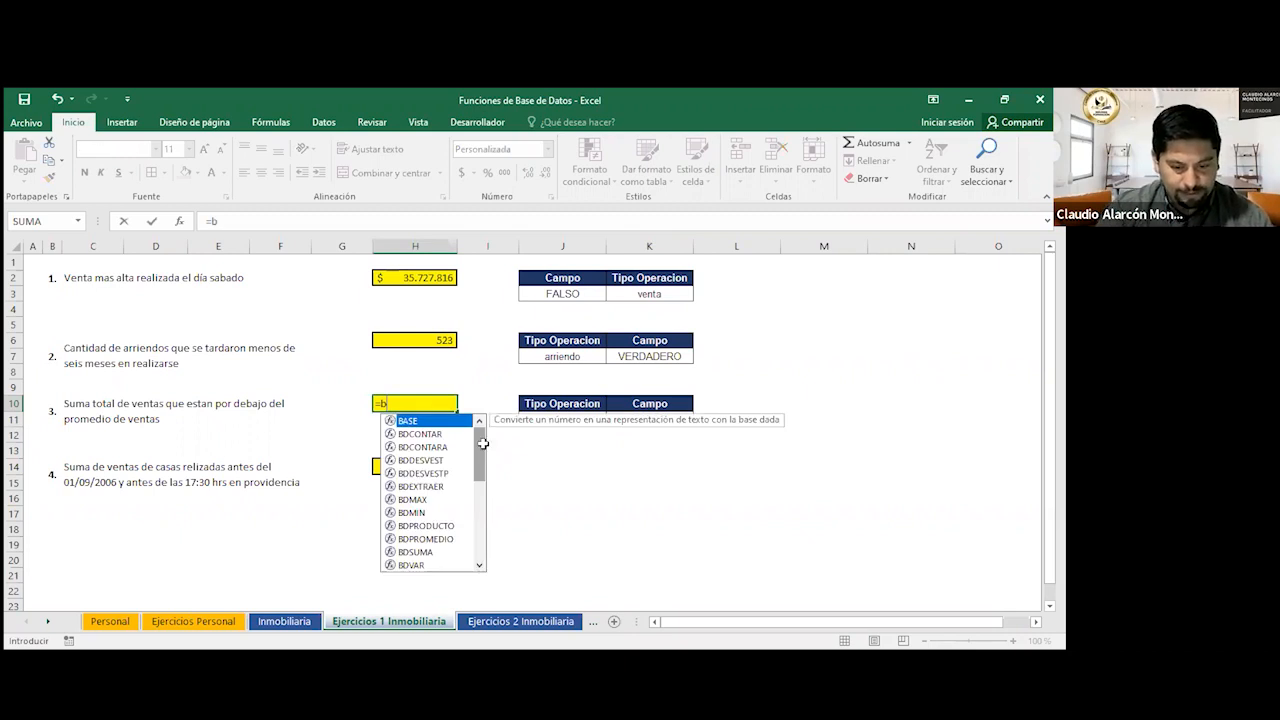
pyautogui.write('DSUMA(')
pyautogui.press('Tab')
pyautogui.write('in')
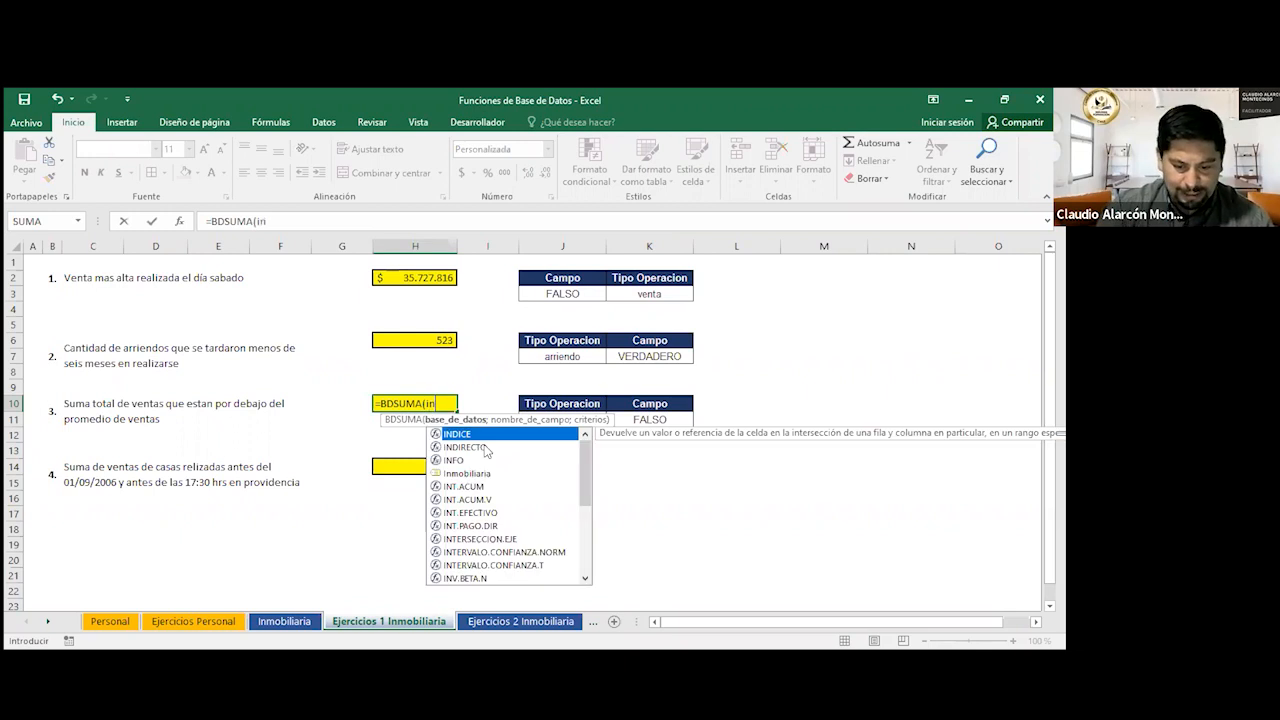
pyautogui.click(470, 473)
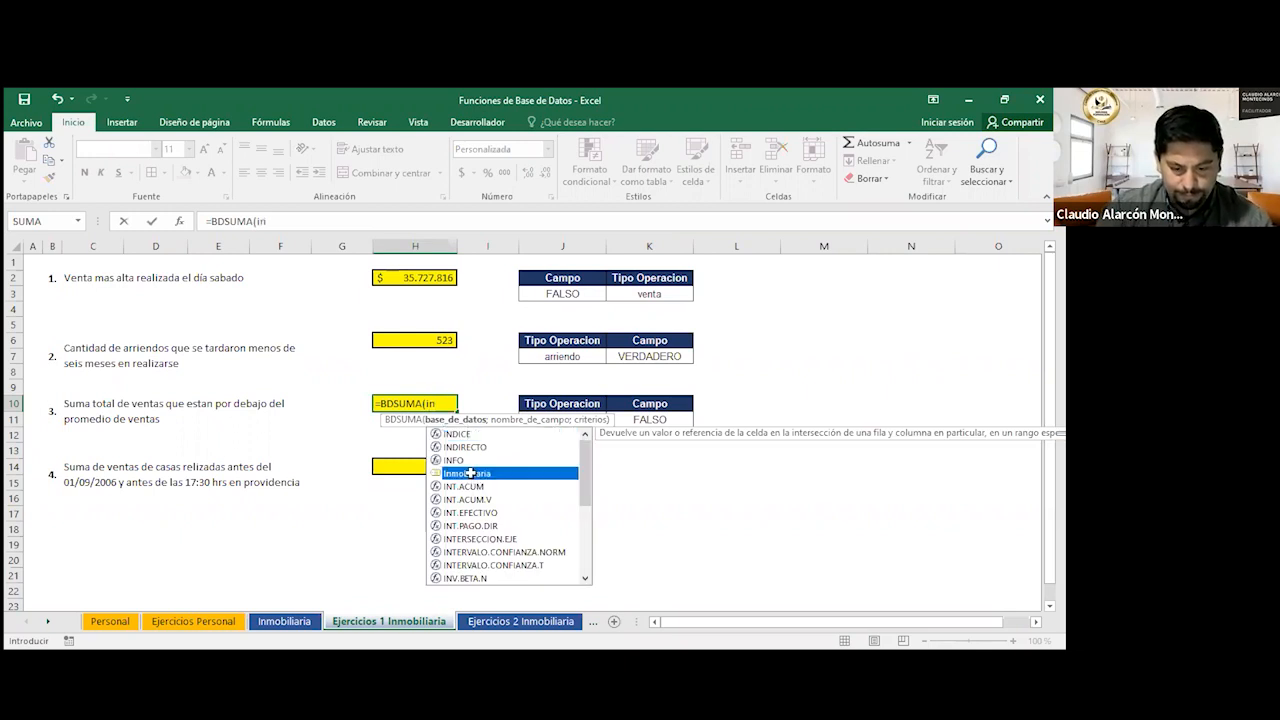
pyautogui.doubleClick(470, 473)
pyautogui.write(';')
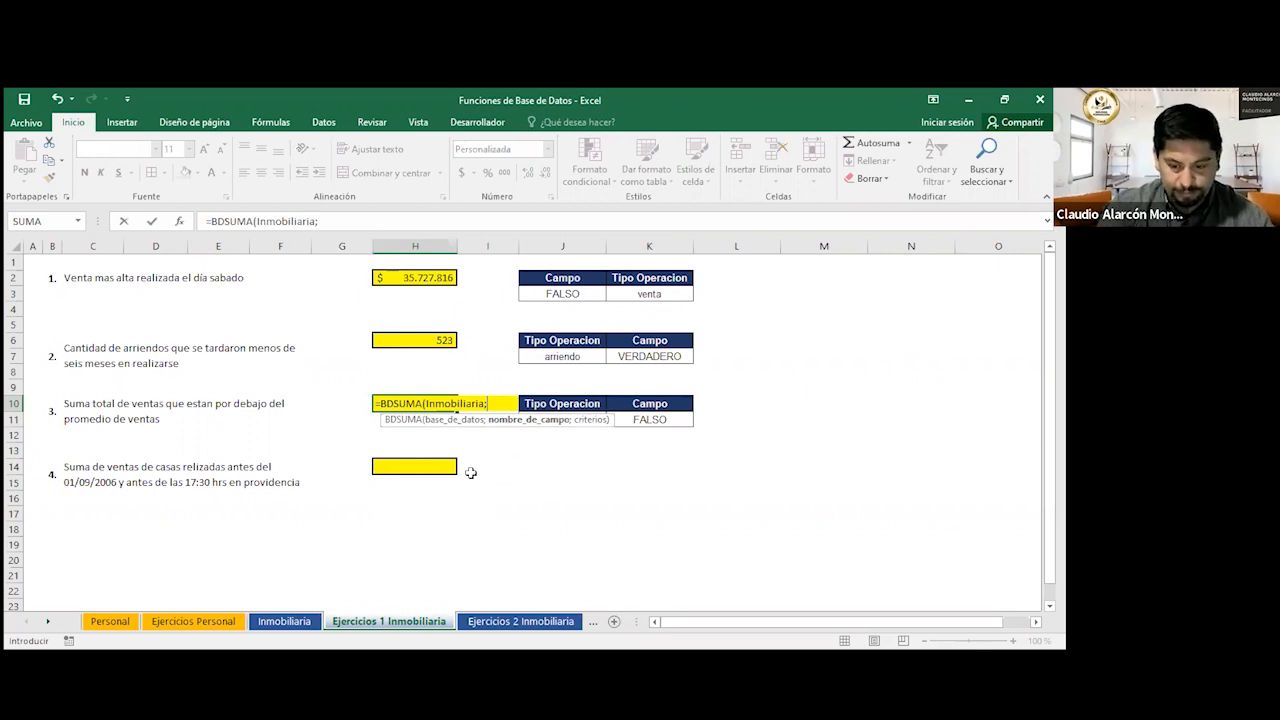
# Complete the H10 BDSUMA formula with the field ValorOperacion and the criteria range J10:K11.
pyautogui.write('valor')
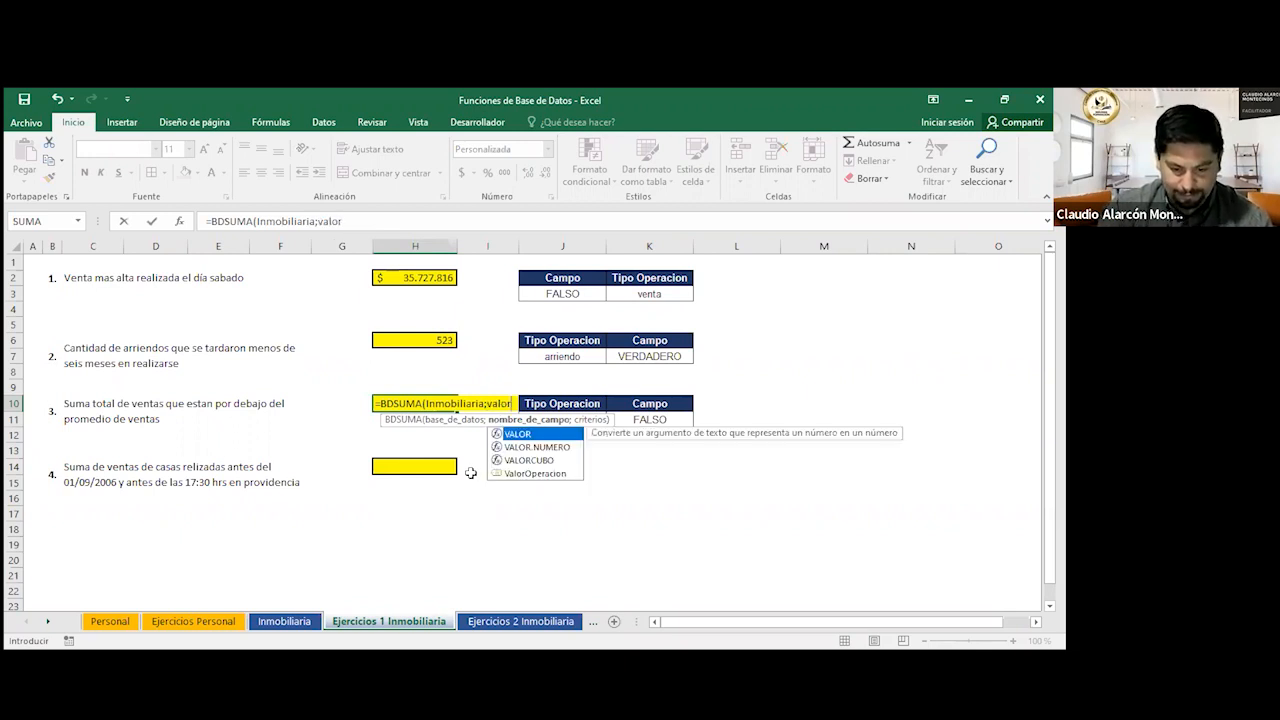
pyautogui.press('Down')
pyautogui.press('Down')
pyautogui.press('Down')
pyautogui.press('Tab')
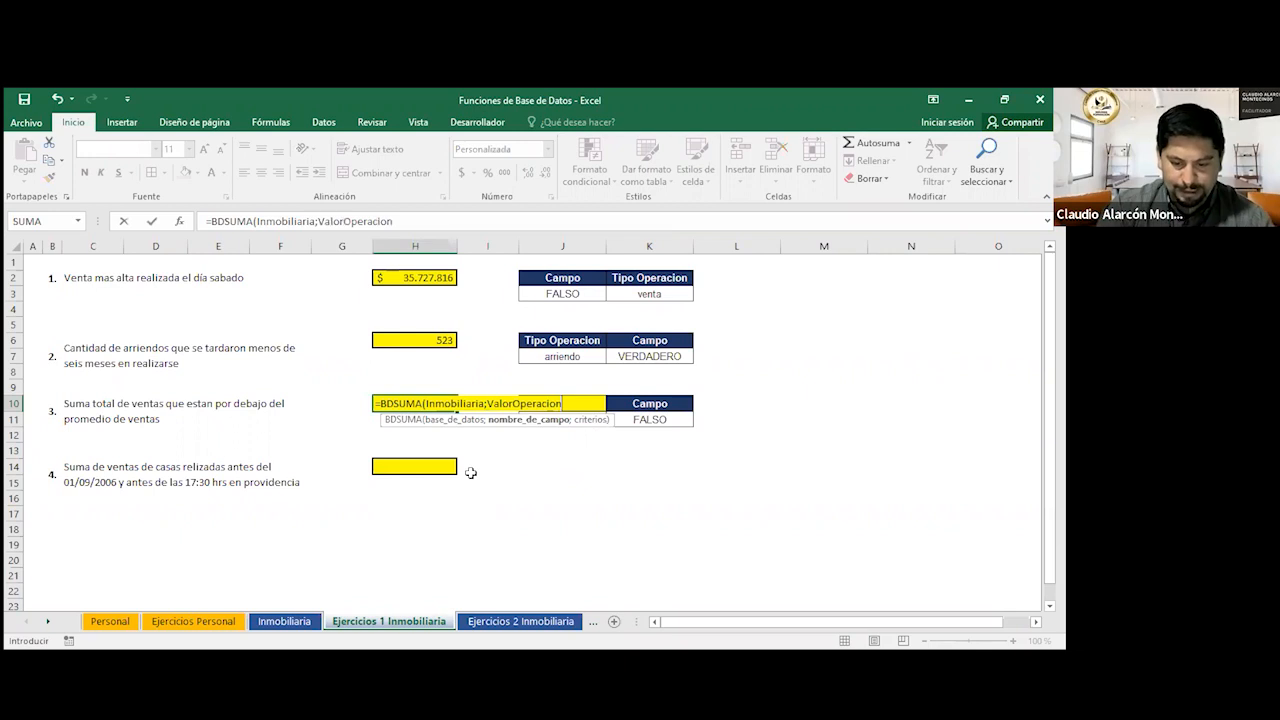
pyautogui.write(';')
pyautogui.click(605, 404)
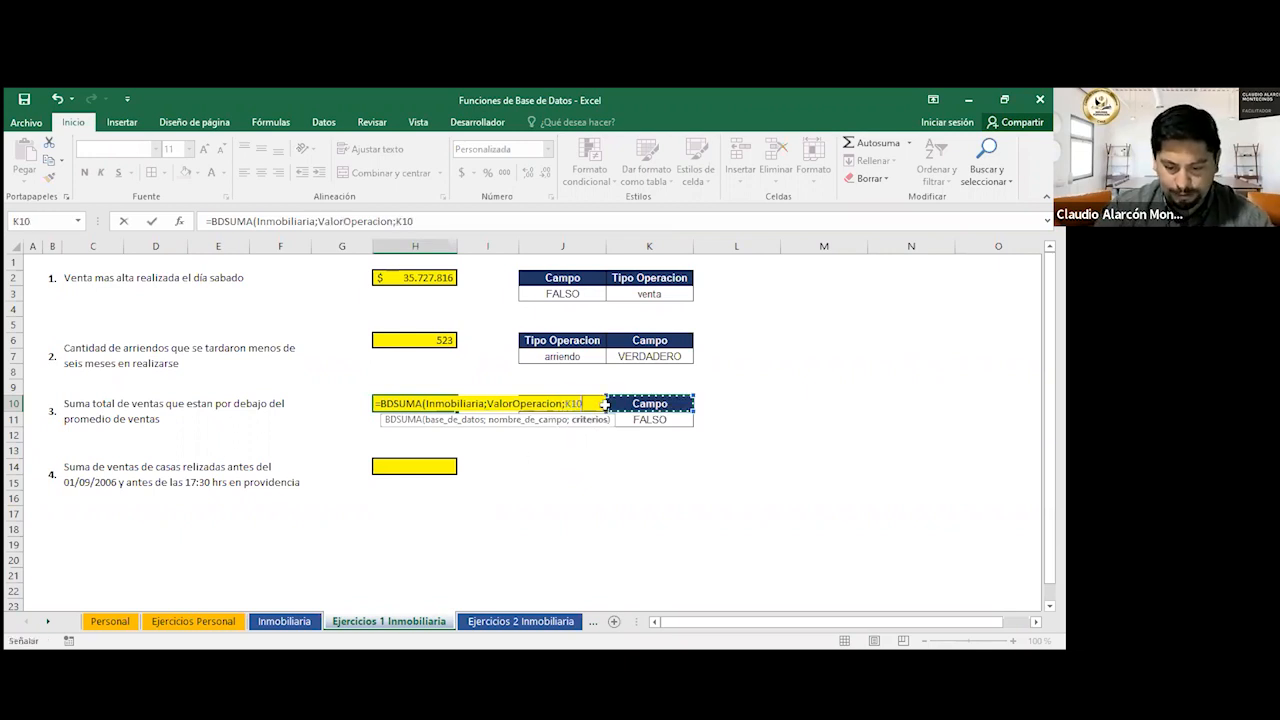
pyautogui.moveTo(578, 428); pyautogui.dragTo(572, 424)
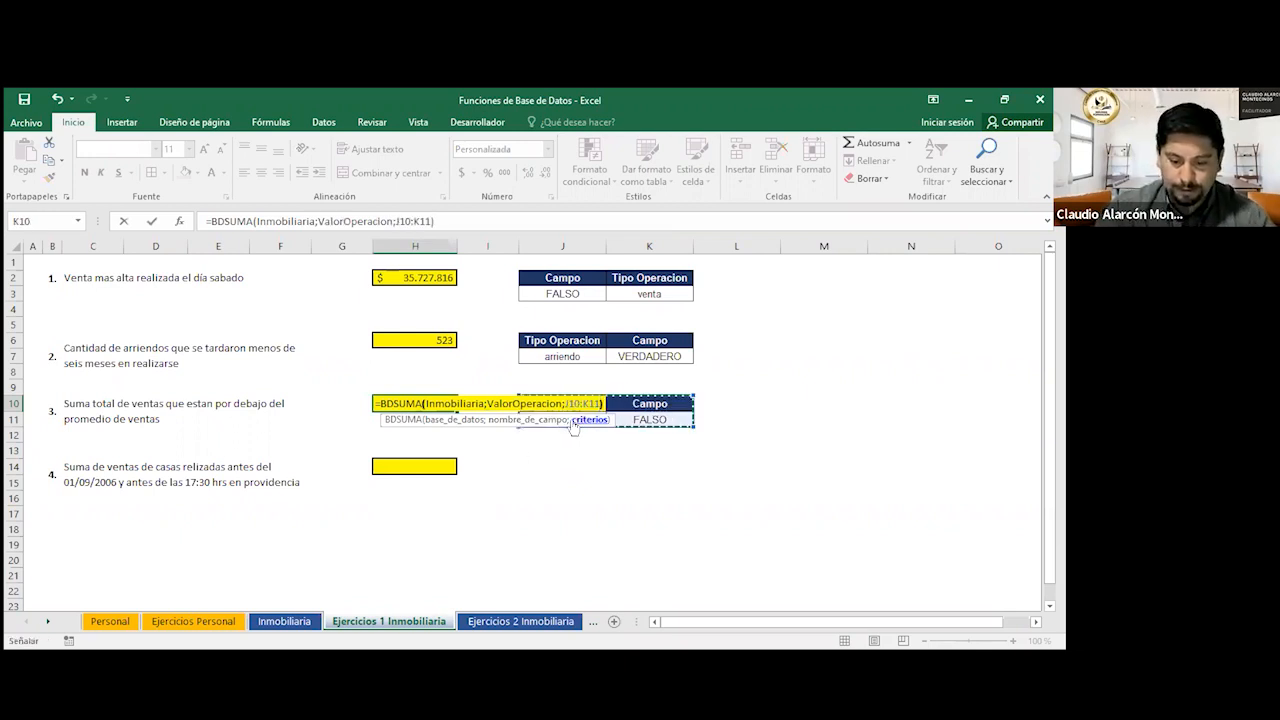
pyautogui.press('Return')
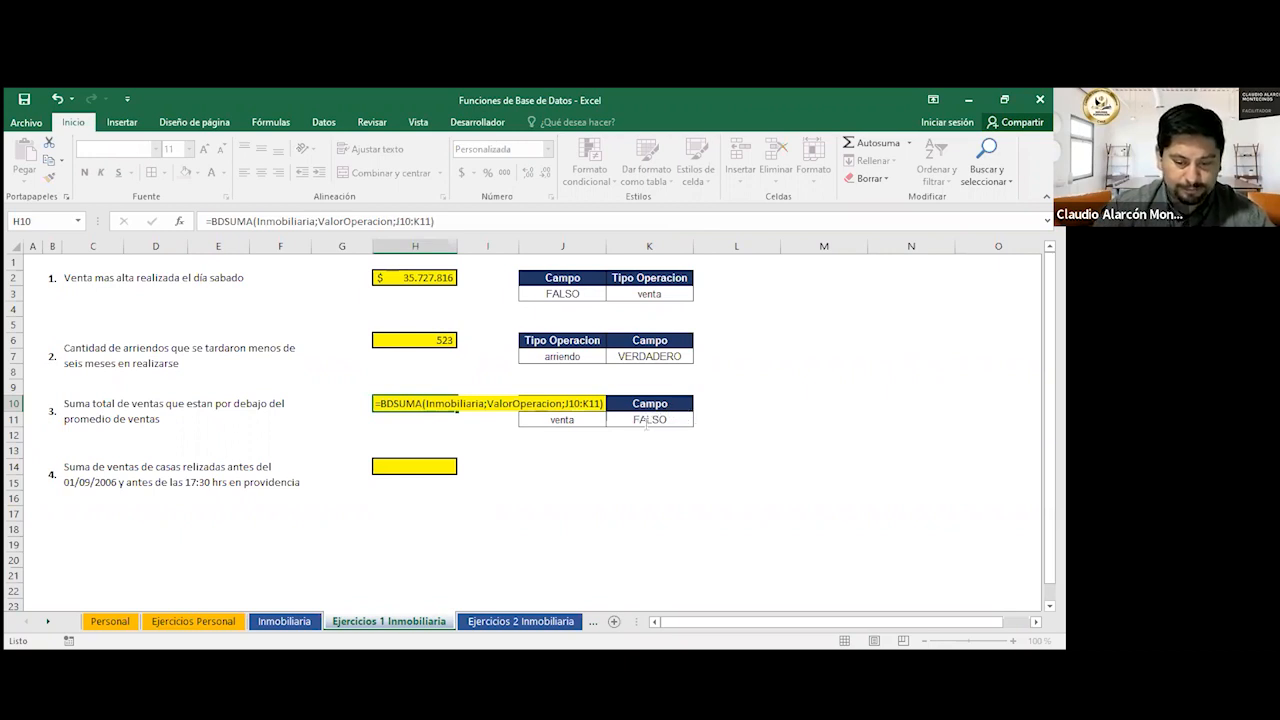
pyautogui.press('Return')
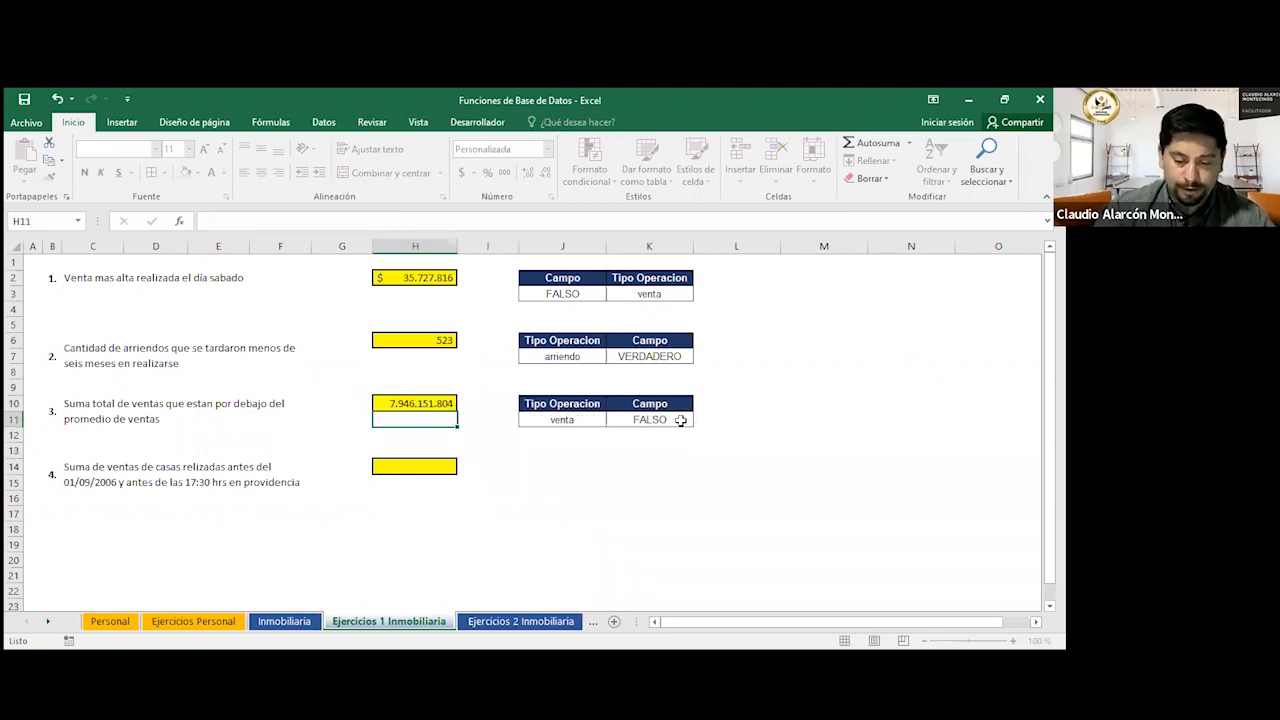
# Copy the exercise 3 criteria block J10:K11 to J14:K15 for exercise 4.
pyautogui.click(399, 469)
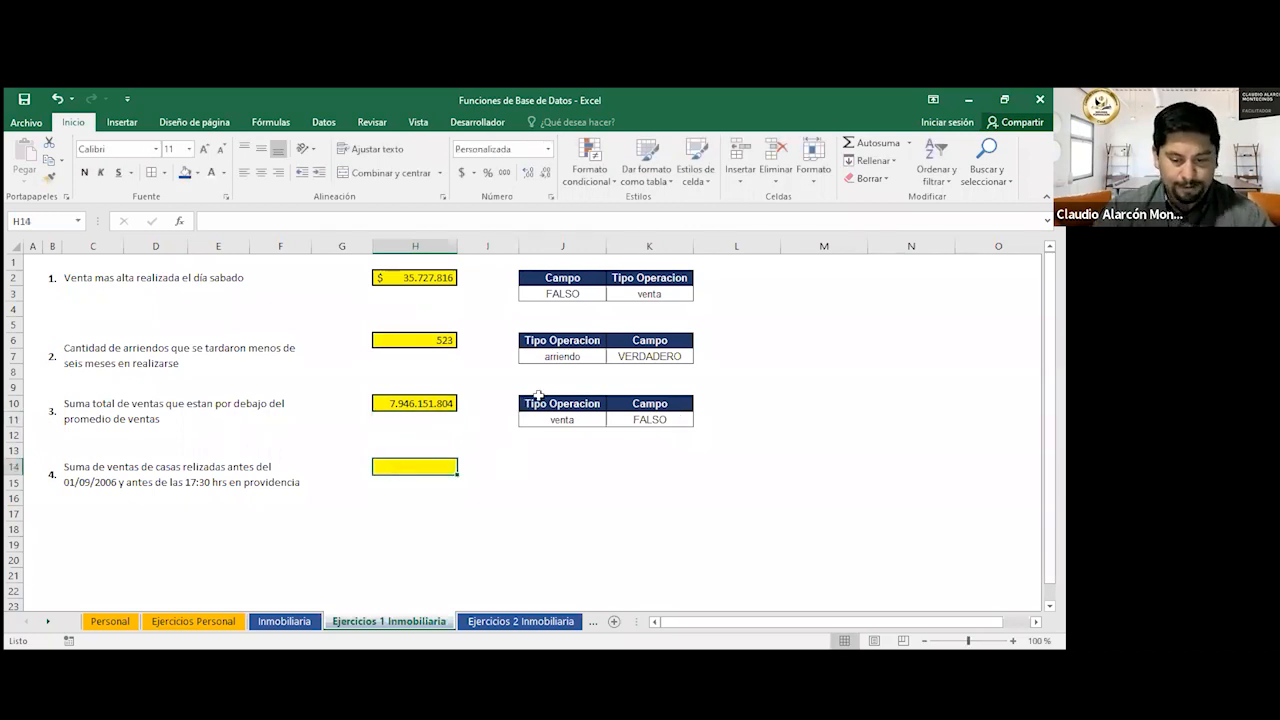
pyautogui.moveTo(634, 404); pyautogui.dragTo(640, 419)
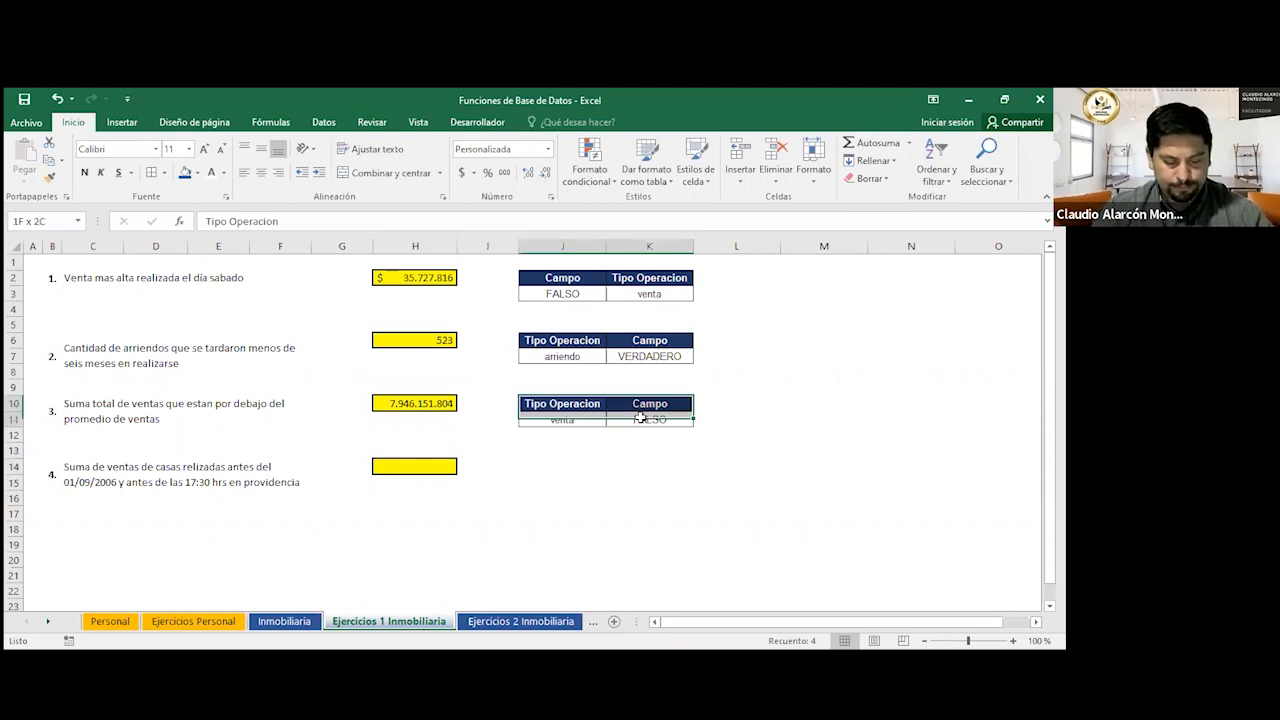
pyautogui.hotkey('ctrl', 'c')
pyautogui.click(541, 462)
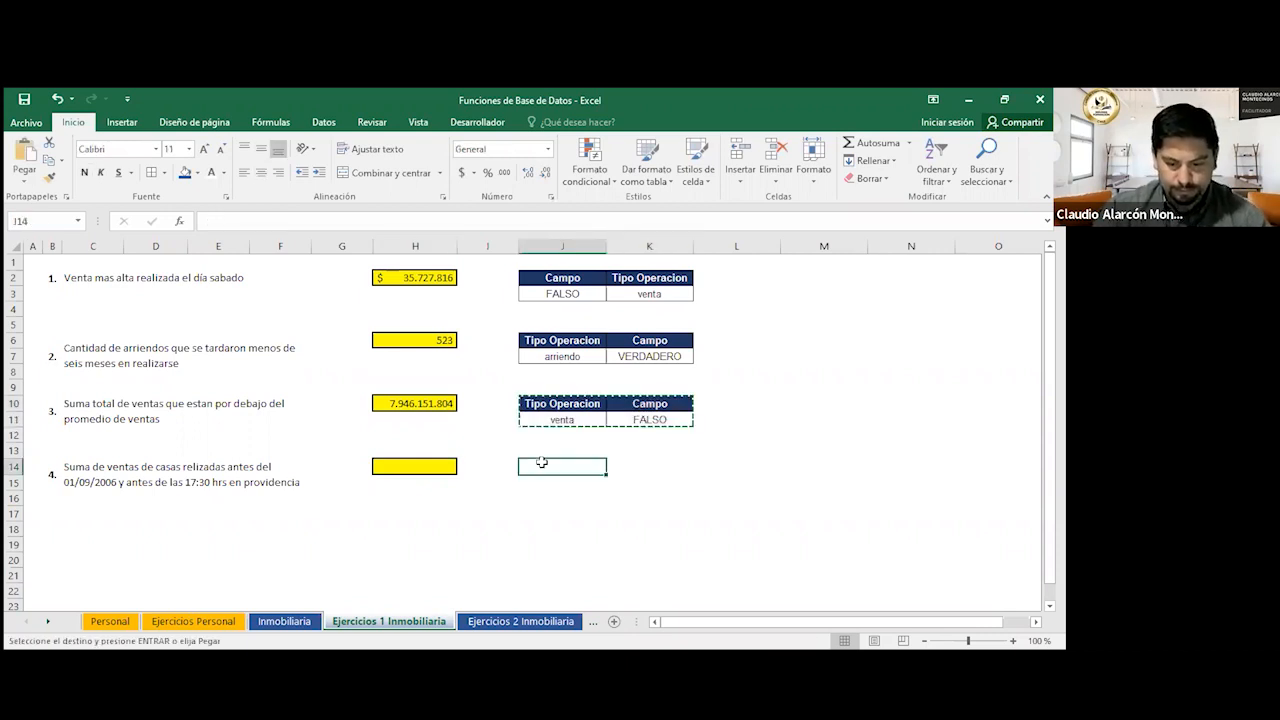
pyautogui.hotkey('ctrl', 'v')
# Duplicate the Campo criterion block K14:K15 into L14:L15 as a third criterion for exercise 4.
pyautogui.press('Right')
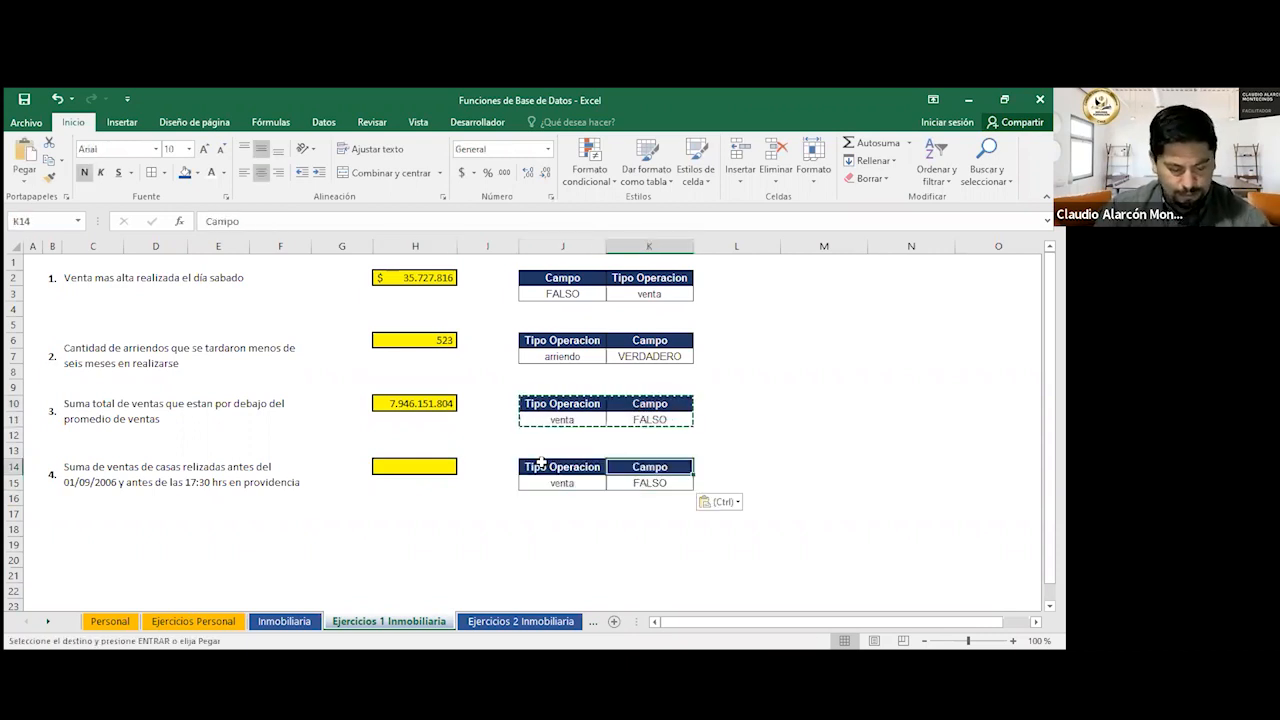
pyautogui.hotkey('shift', 'Down')
pyautogui.hotkey('ctrl', 'c')
pyautogui.press('Right')
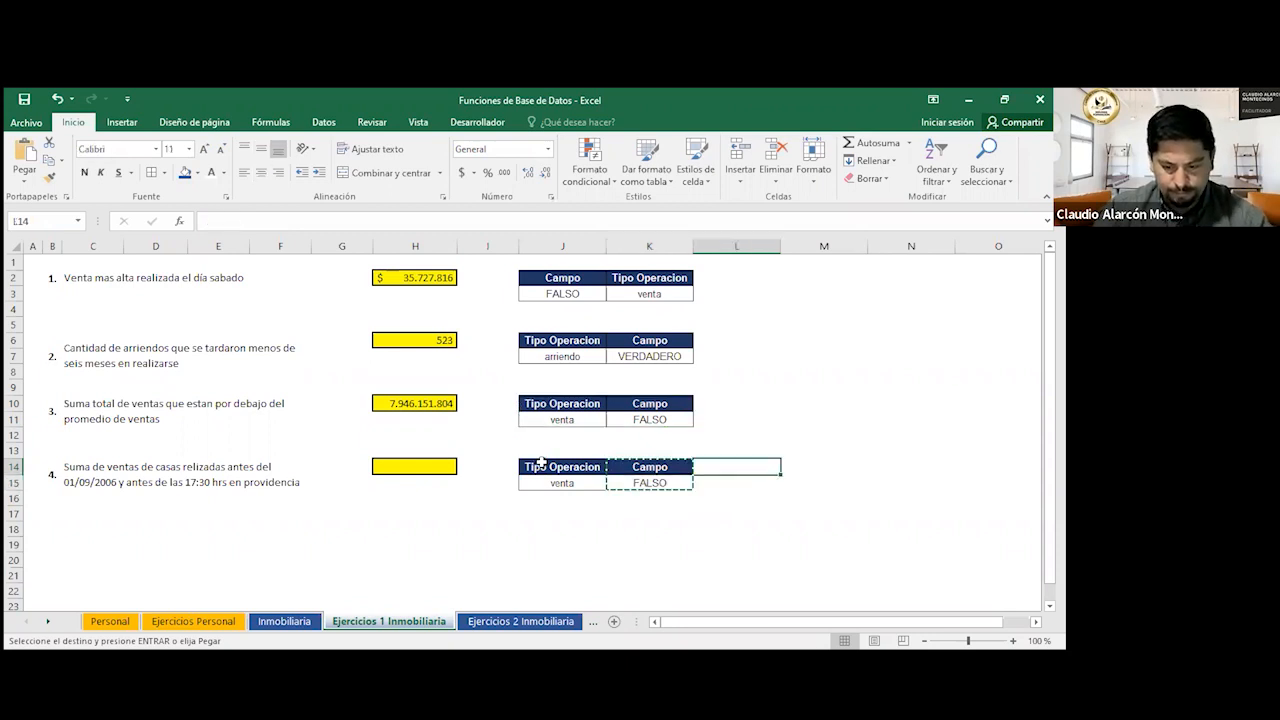
pyautogui.press('Return')
# Replace the Campo header in K14 with "Tipo Inmueble", written with a space between the words.
pyautogui.press('Left')
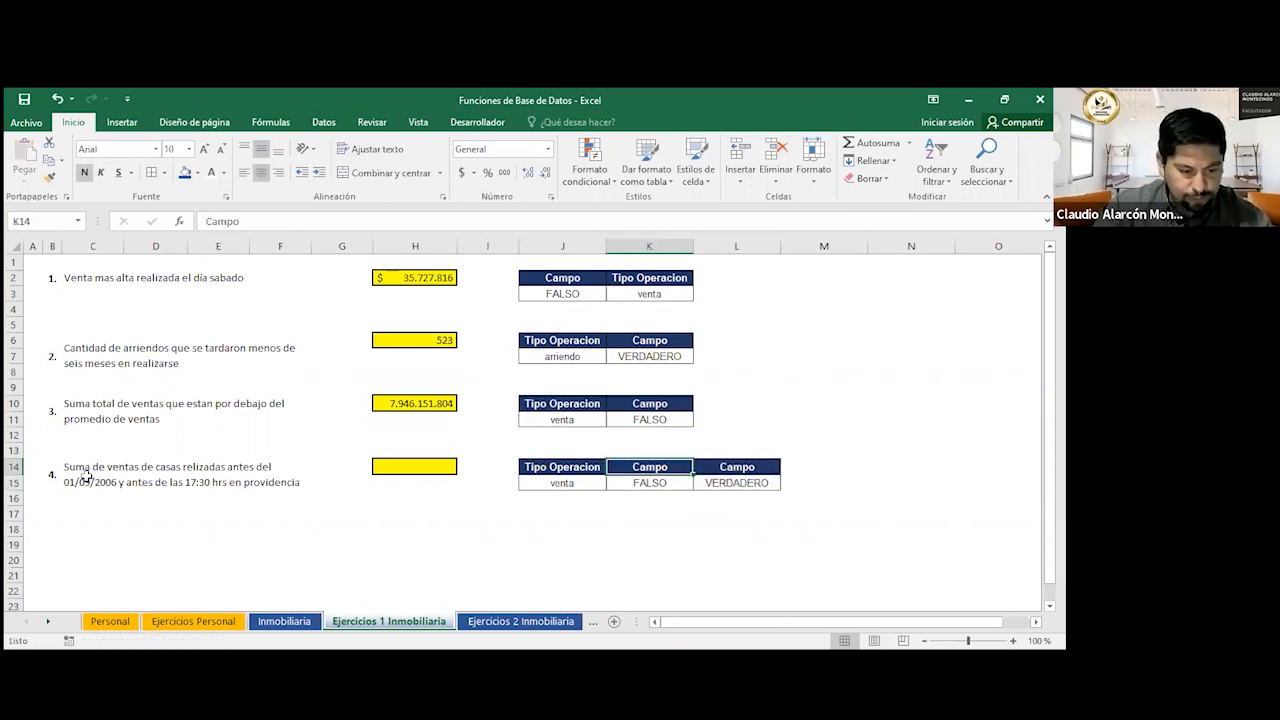
pyautogui.press('Left')
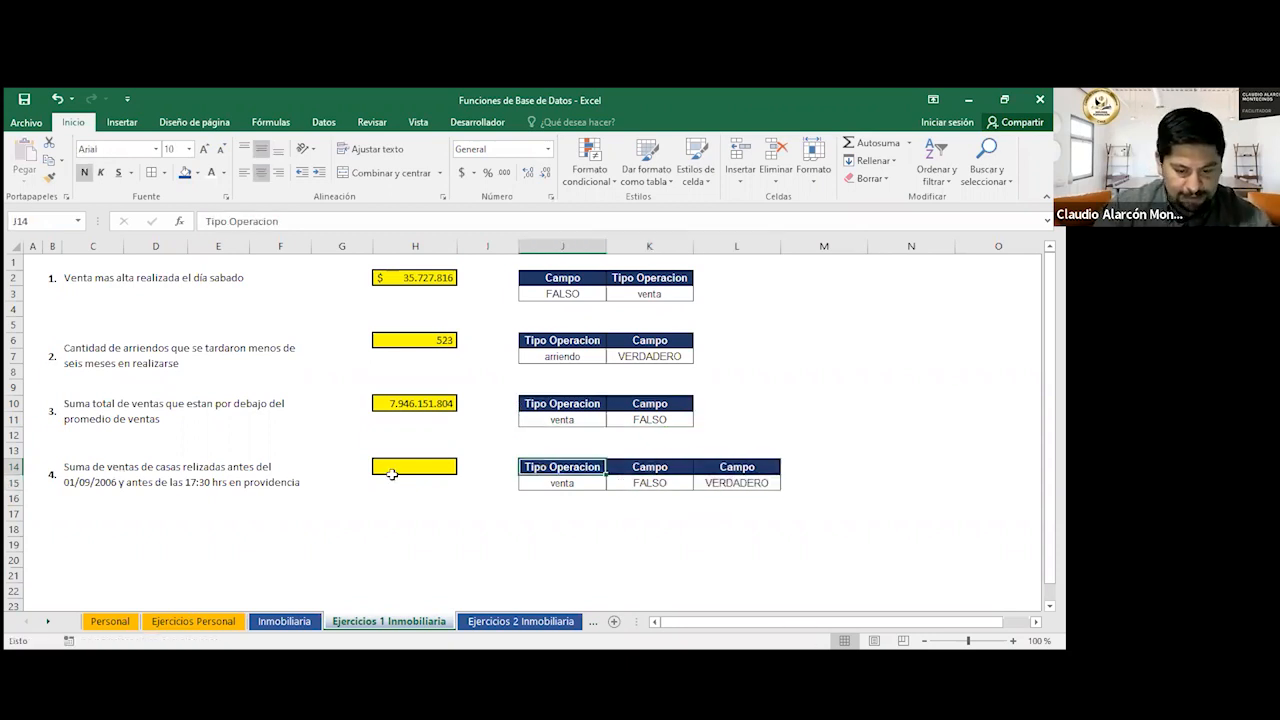
pyautogui.click(582, 482)
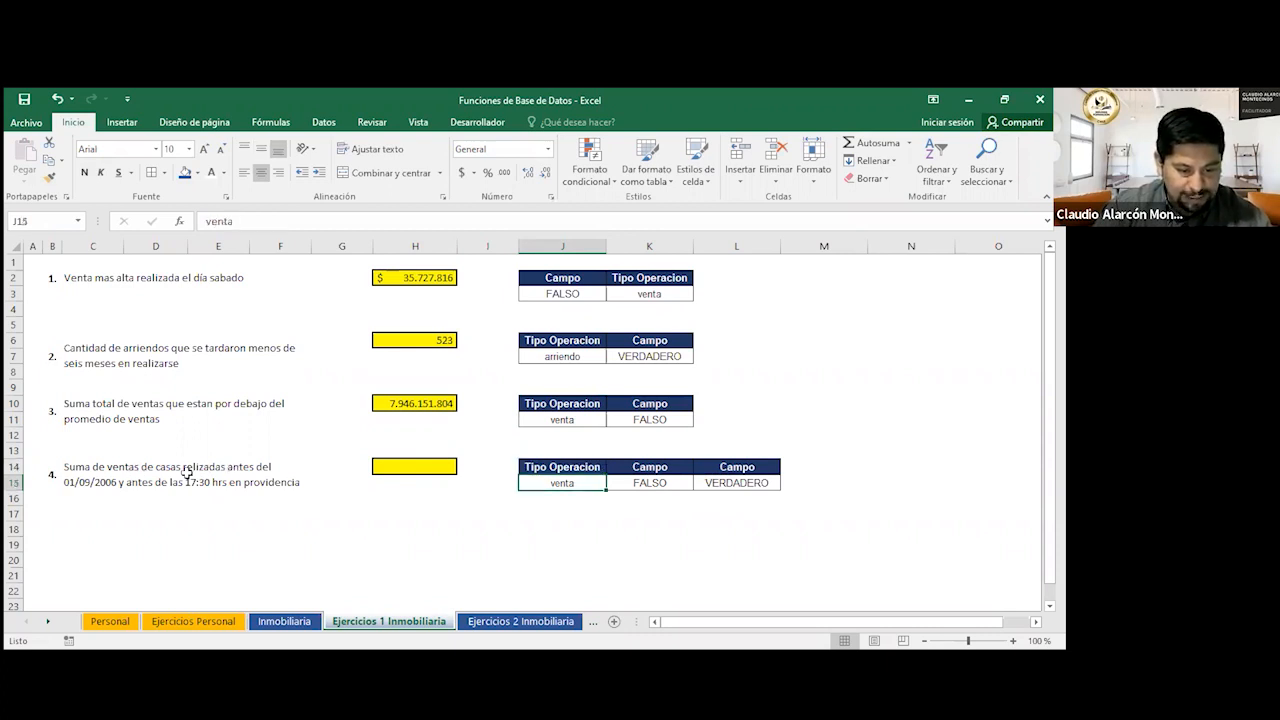
pyautogui.click(639, 466)
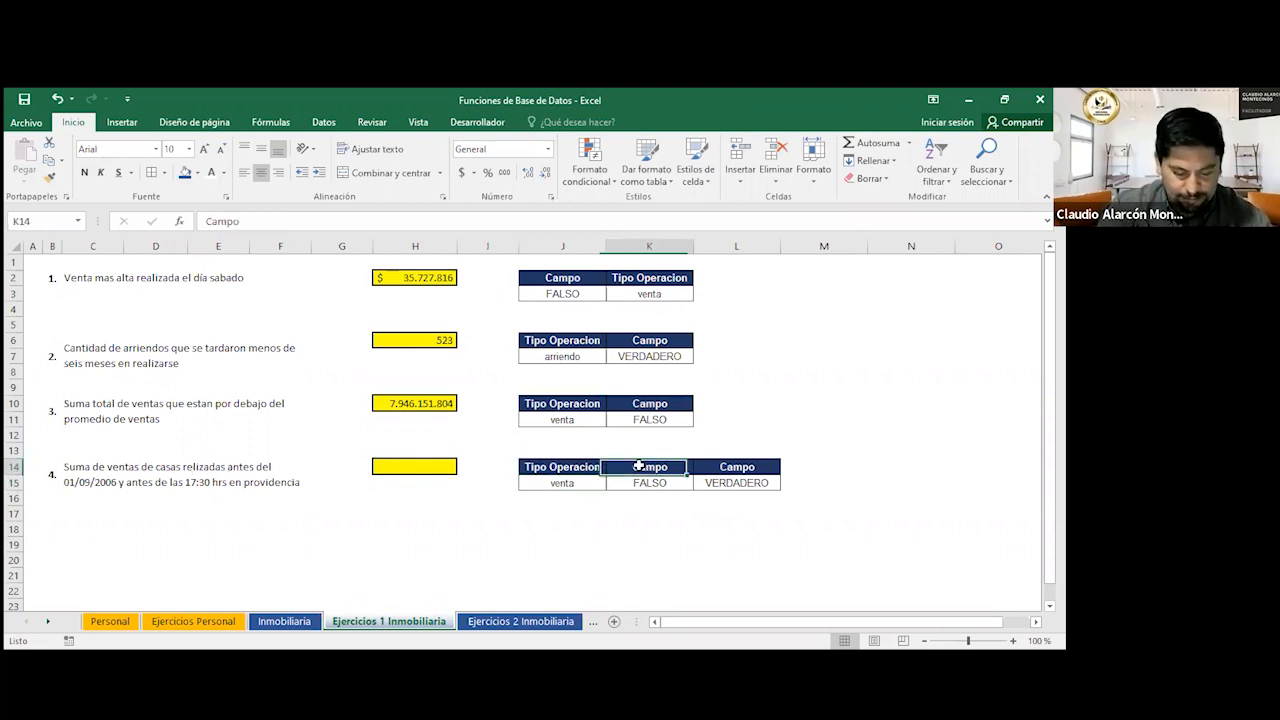
pyautogui.write('TipoInmueble')
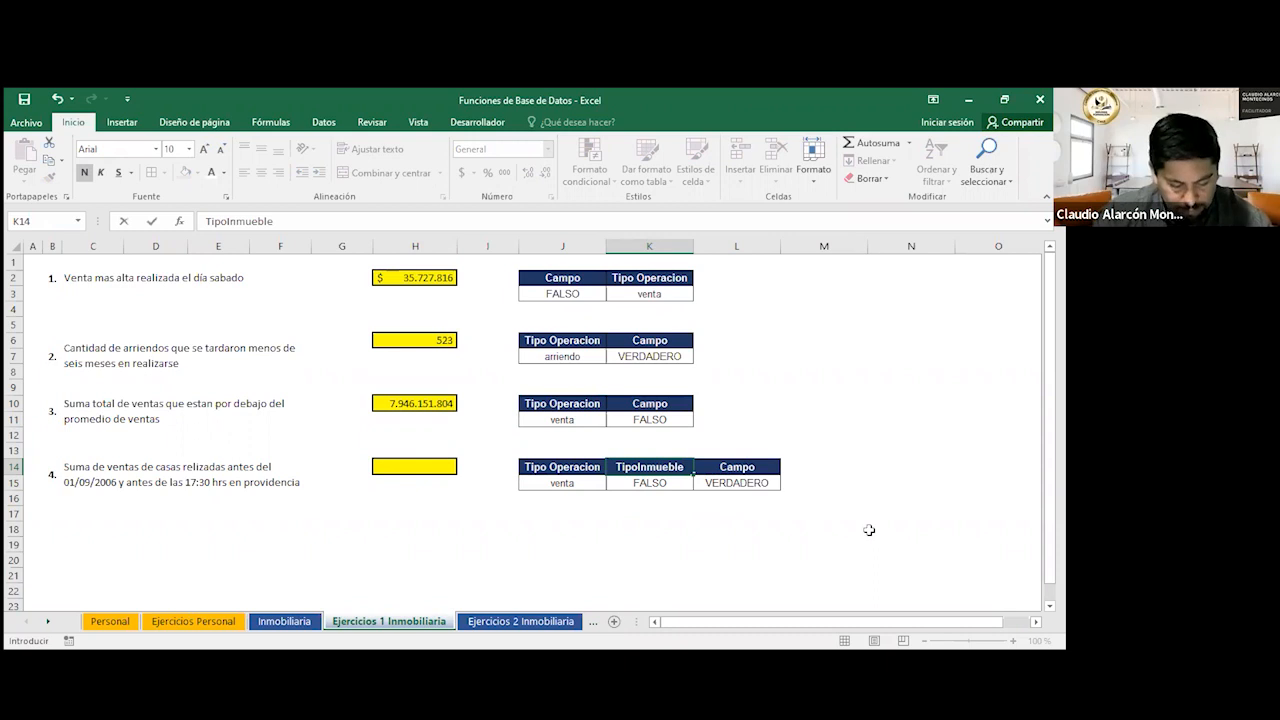
pyautogui.press('F2')
pyautogui.press('Left')
pyautogui.press('Left')
pyautogui.press('Left')
pyautogui.press('Left')
pyautogui.press('Left')
pyautogui.press('Left')
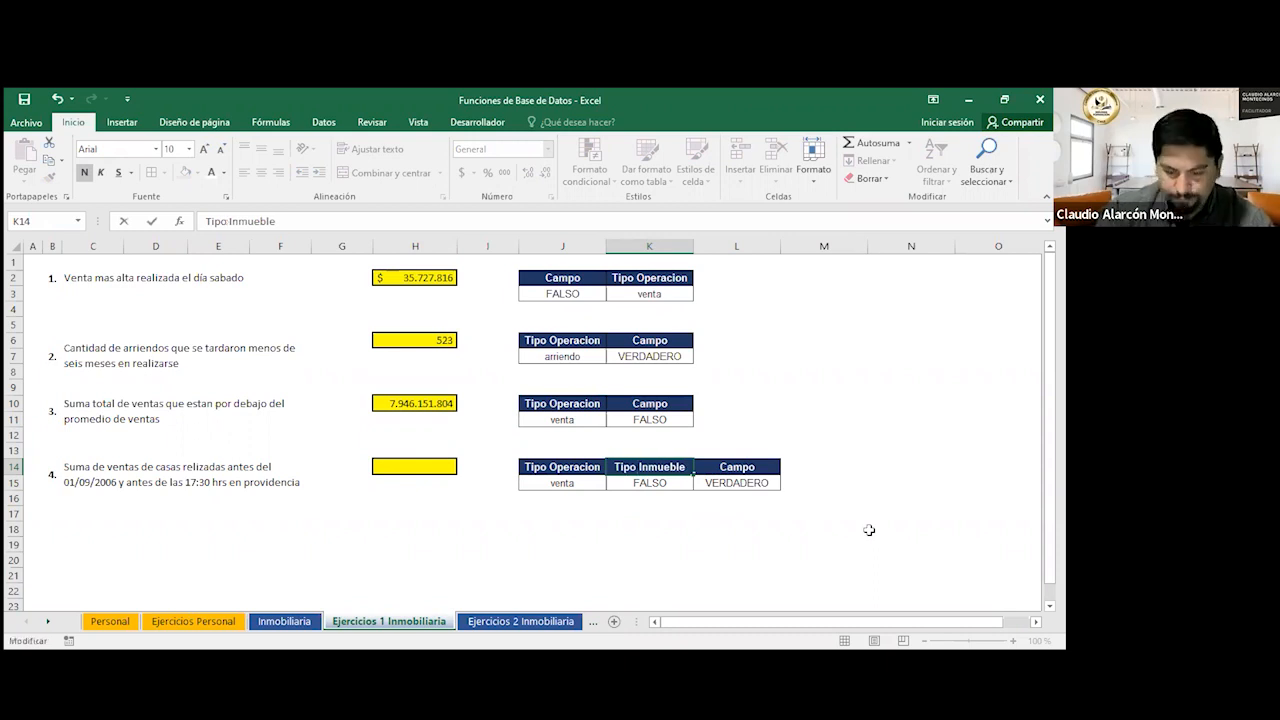
pyautogui.press('Return')
# Set the Tipo Inmueble criterion in K15 to "casa".
pyautogui.write('ca')
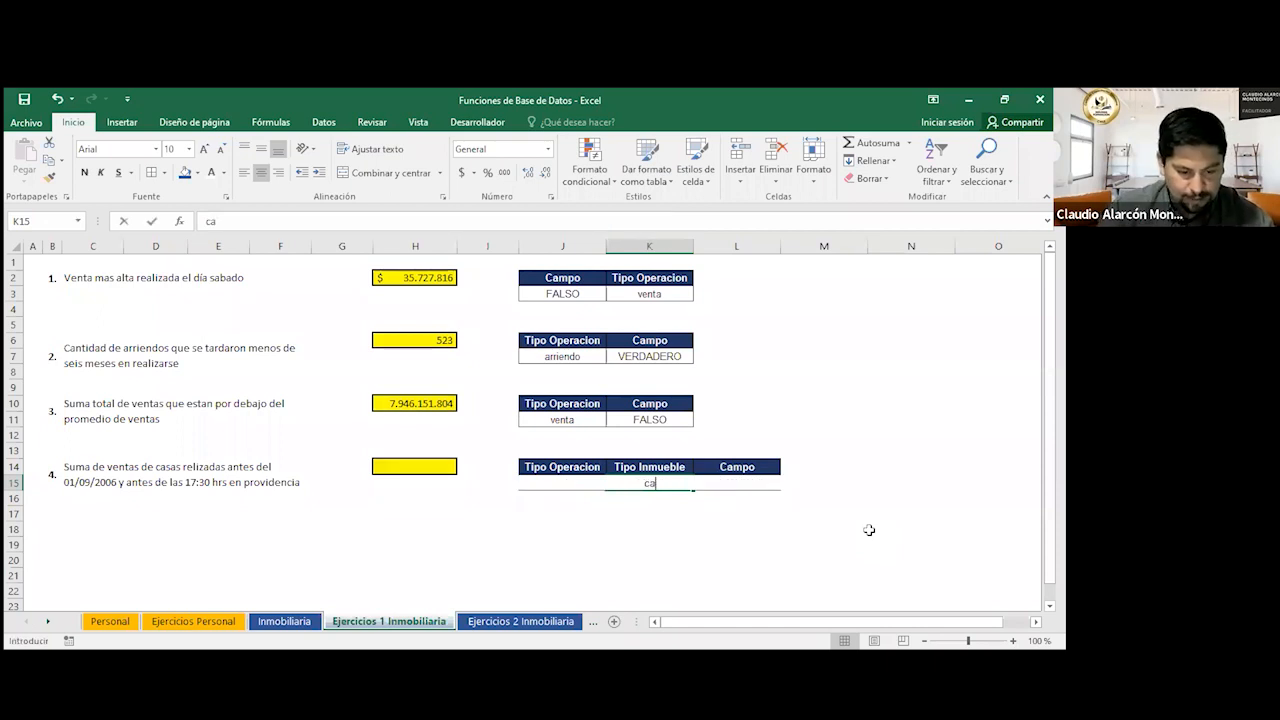
pyautogui.write('sa')
pyautogui.press('Tab')
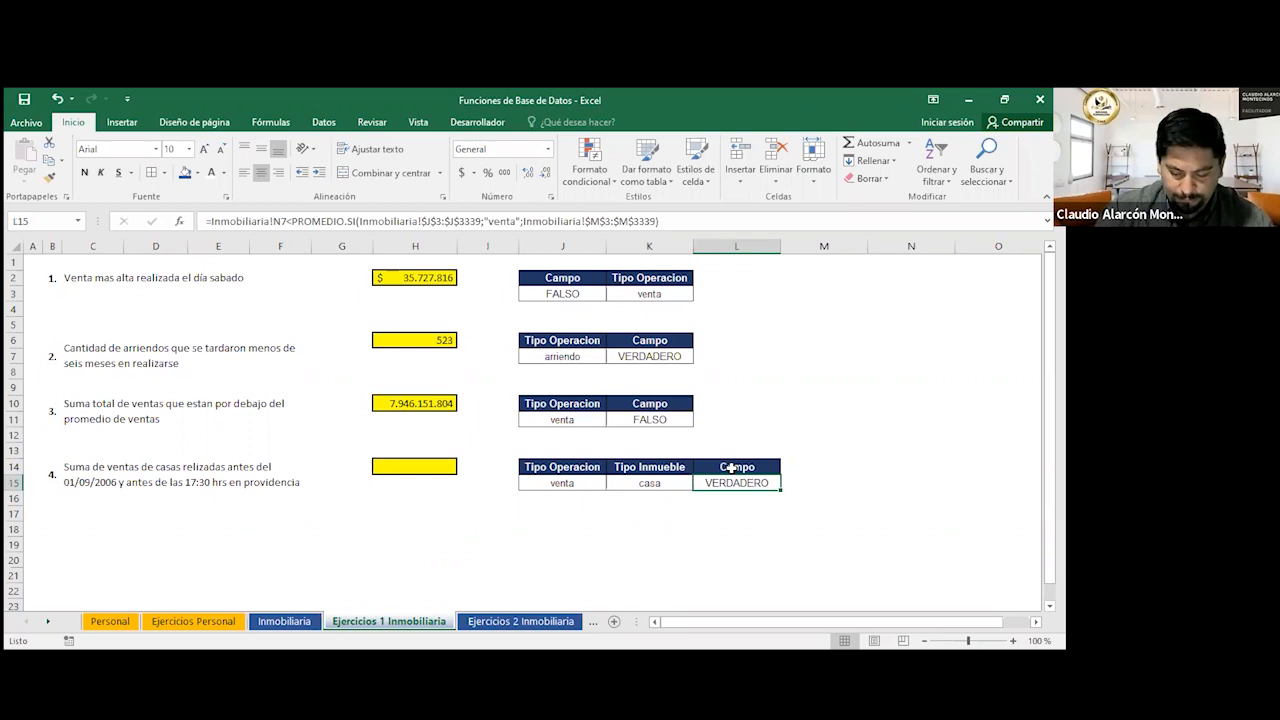
# Link the exercise 4 header in L14 to the Fecha Operacion column header on the Inmobiliaria sheet.
pyautogui.click(732, 468)
pyautogui.write('=')
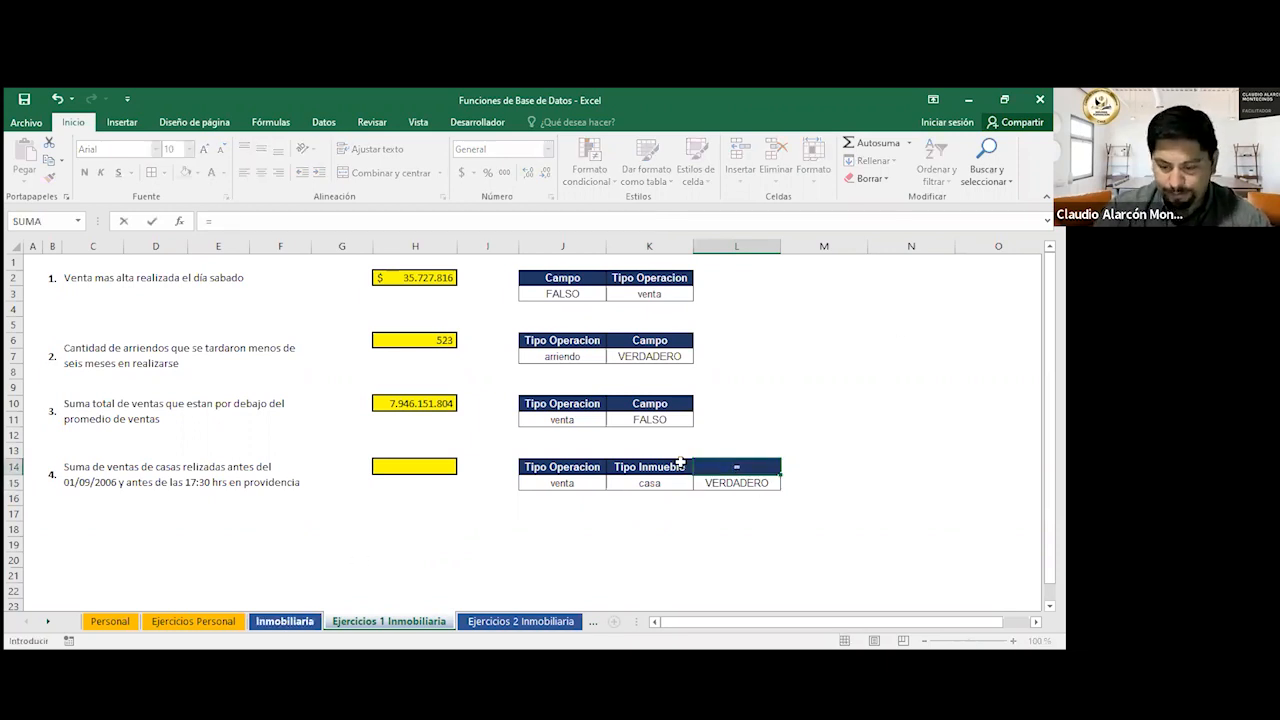
pyautogui.hotkey('ctrl', 'pageup')
pyautogui.hotkey('ctrl', 'Up')
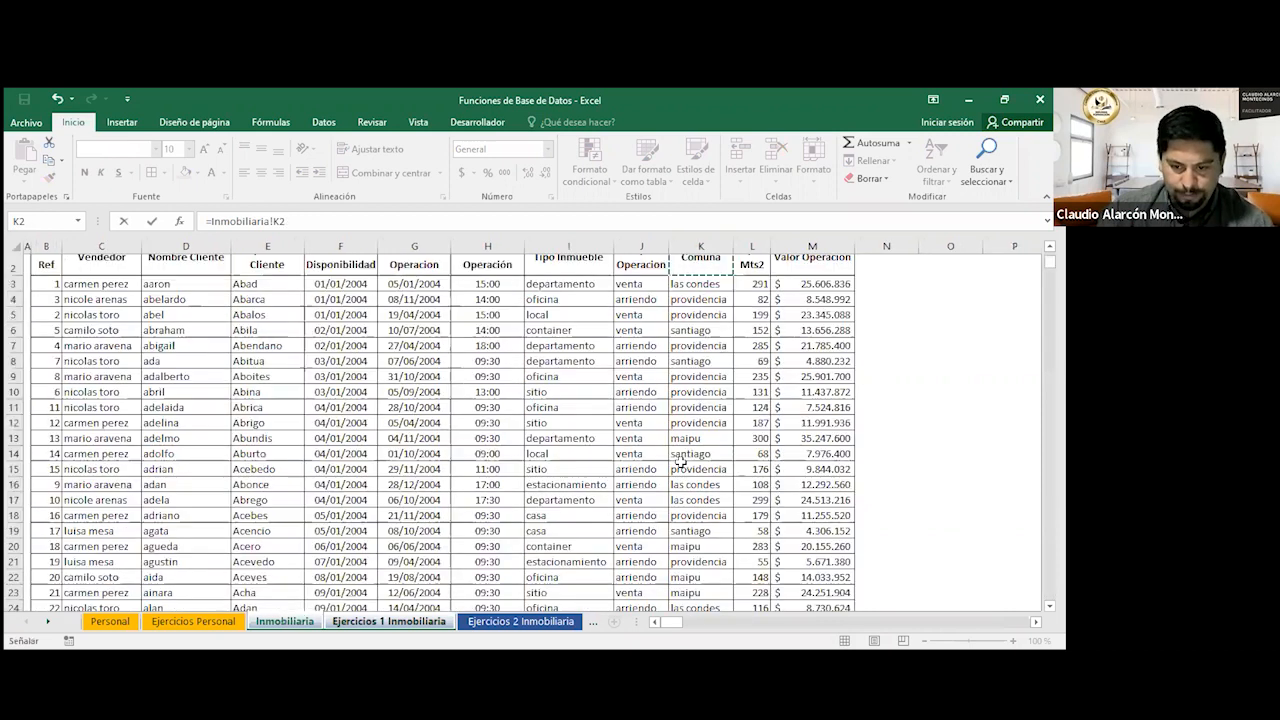
pyautogui.press('Left')
pyautogui.press('Left')
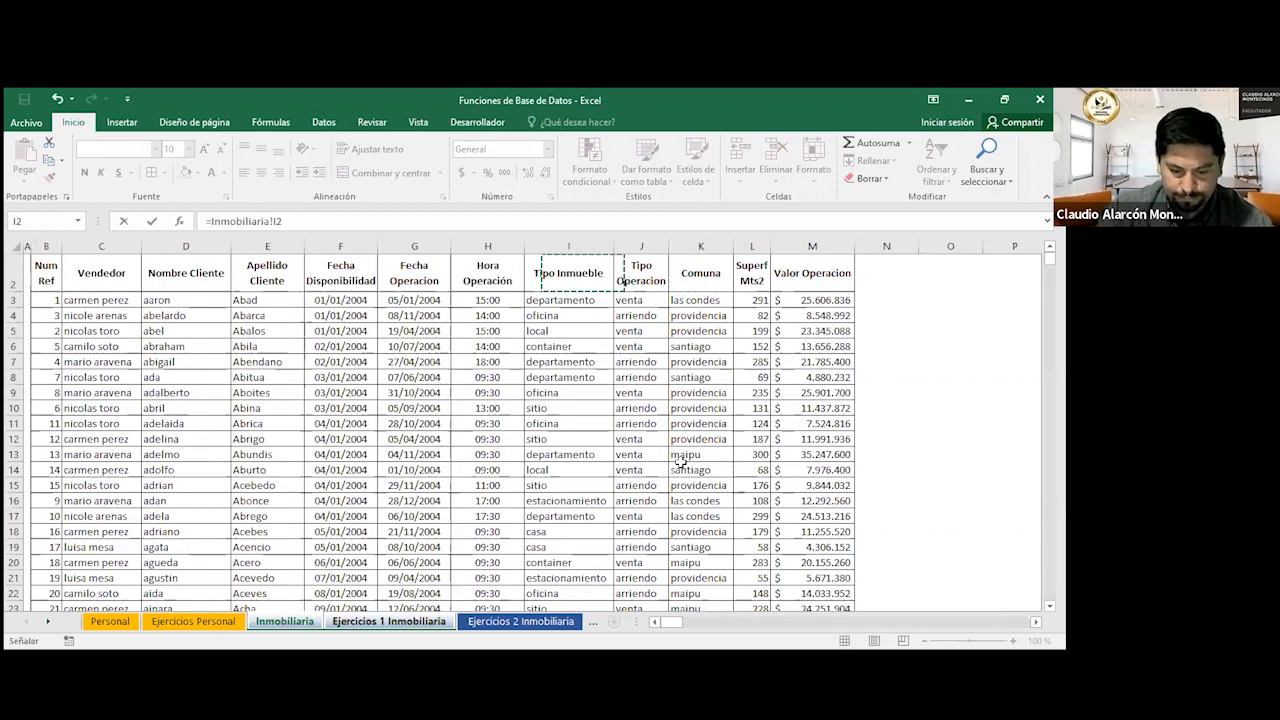
pyautogui.press('Return')
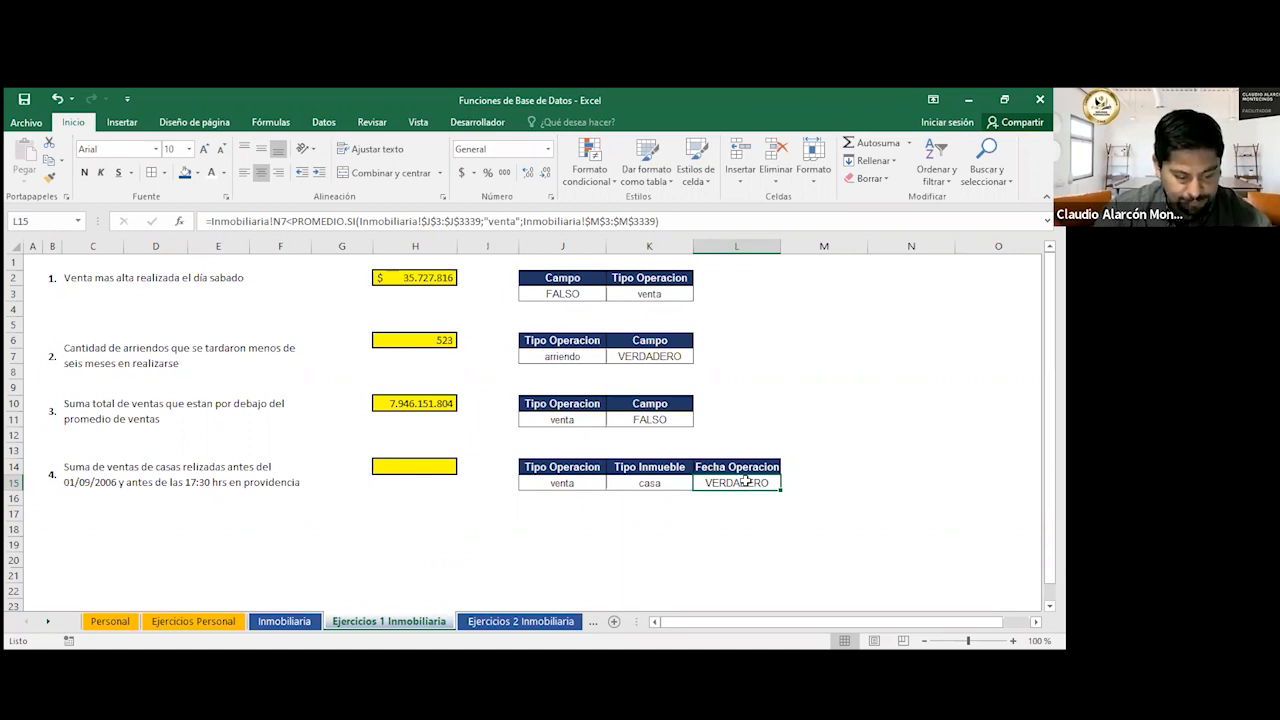
# Set the Fecha Operacion criterion in L15 to <01-09-2006.
pyautogui.write('<')
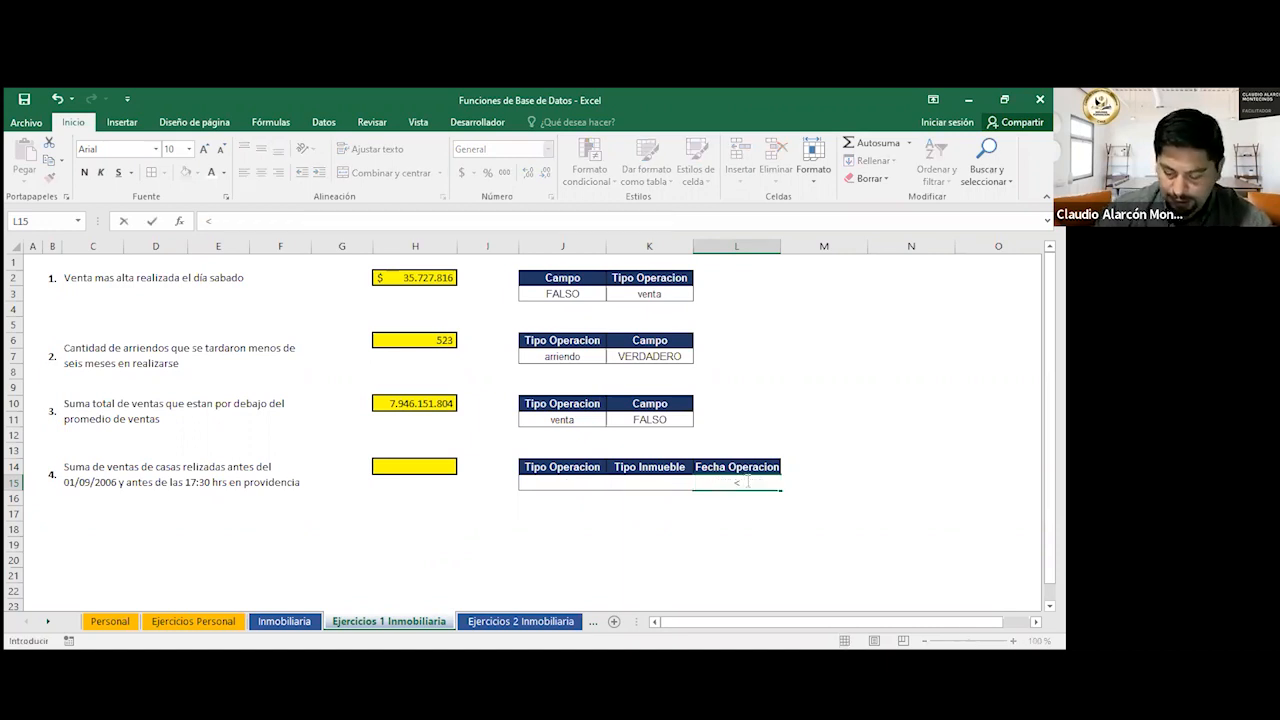
pyautogui.write('01-09-2006')
pyautogui.press('Return')
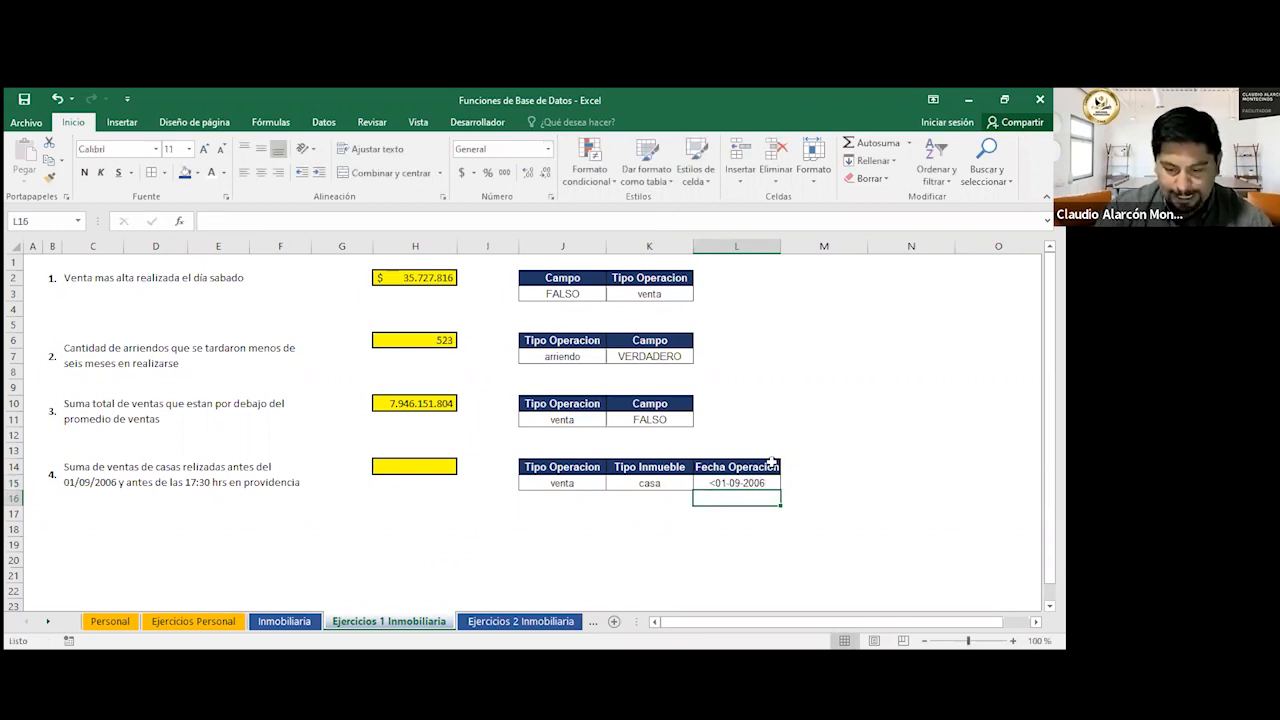
# Extend the criterion block L14:L15 into M14:M15 for the Hora Operación header and set M15 to <17:30.
pyautogui.moveTo(770, 466); pyautogui.dragTo(833, 496)
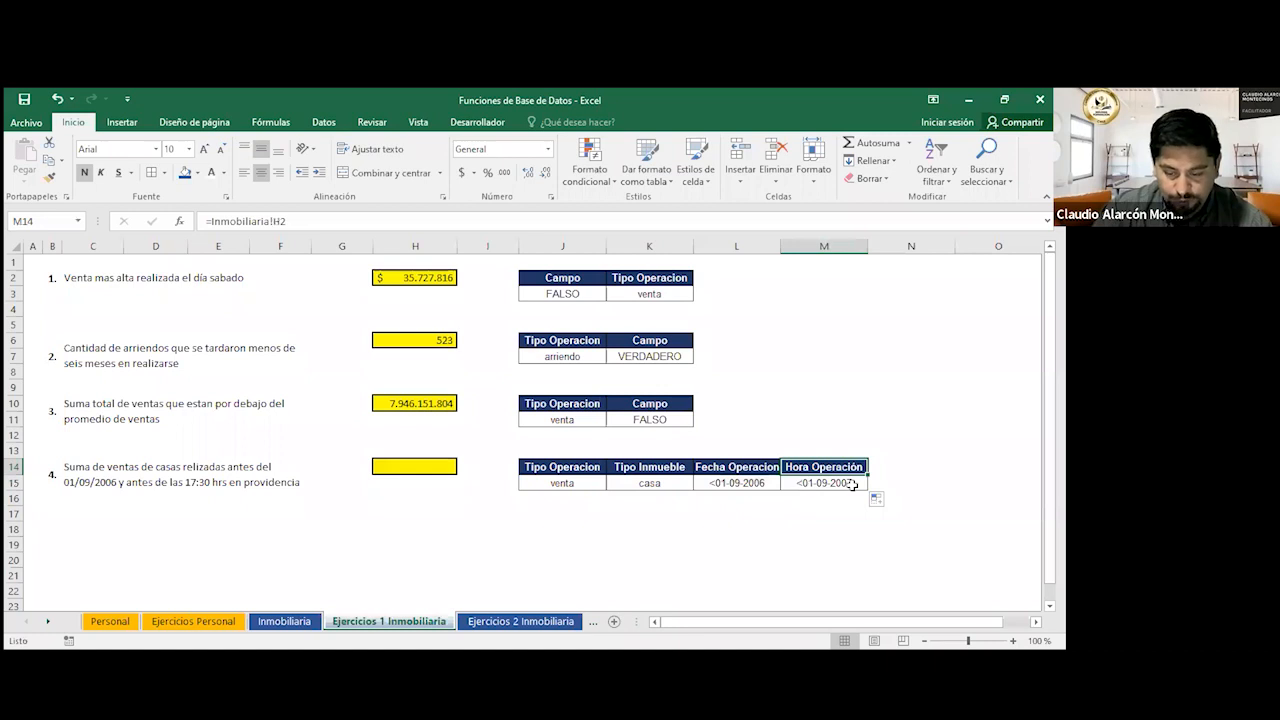
pyautogui.click(831, 485)
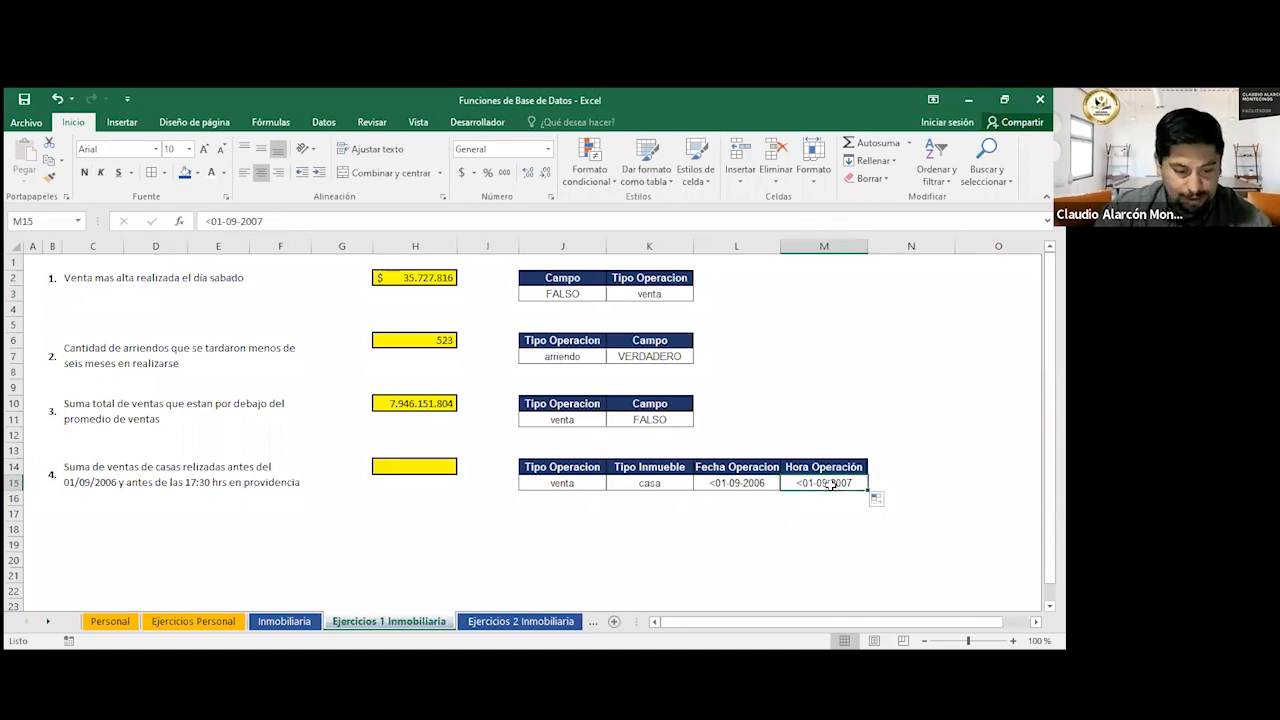
pyautogui.press('F2')
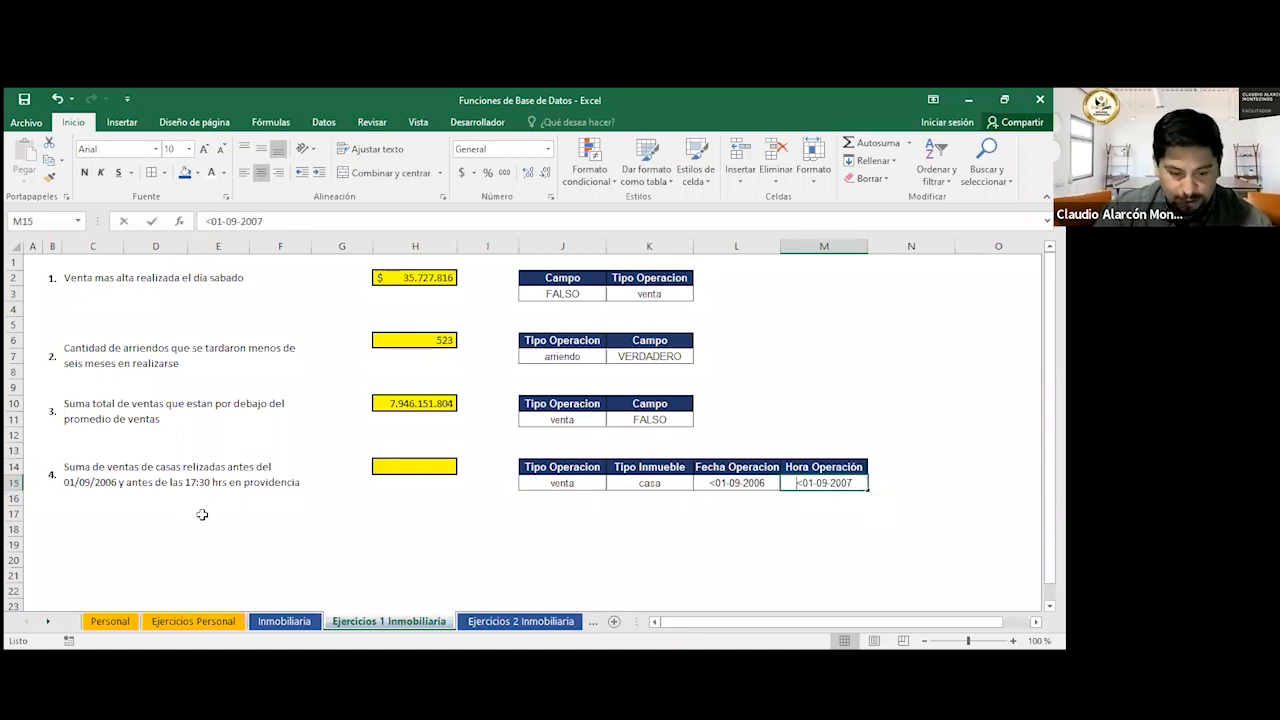
pyautogui.write('<17:30')
pyautogui.press('Return')
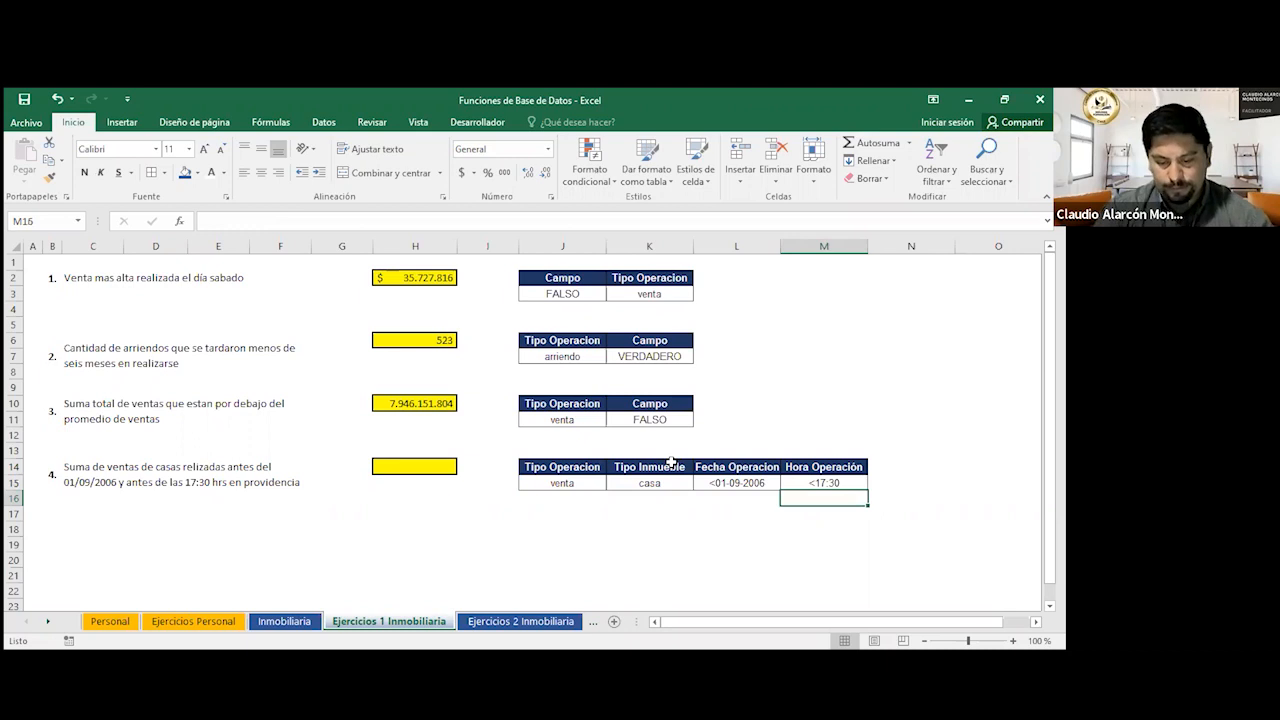
# Copy the Tipo Inmueble criterion block K14:K15 to N14:N15 as a fifth criterion for exercise 4.
pyautogui.moveTo(668, 467); pyautogui.dragTo(671, 482)
pyautogui.hotkey('ctrl', 'c')
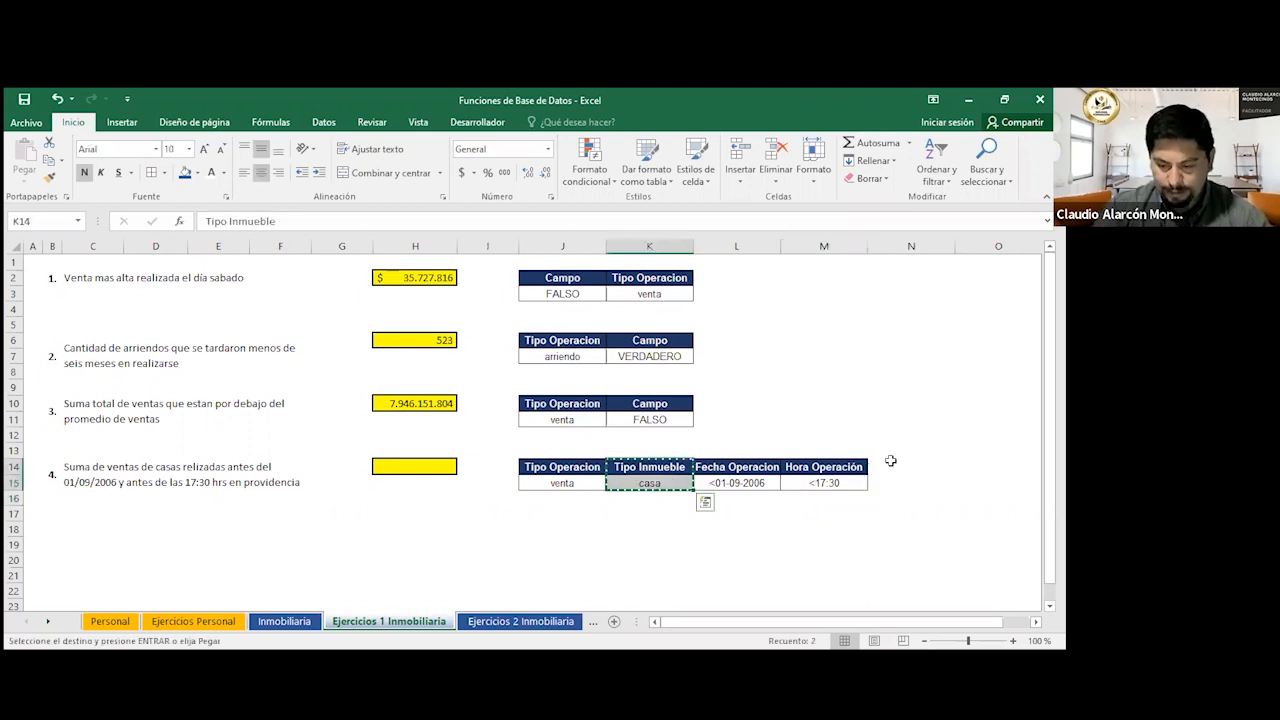
pyautogui.click(895, 466)
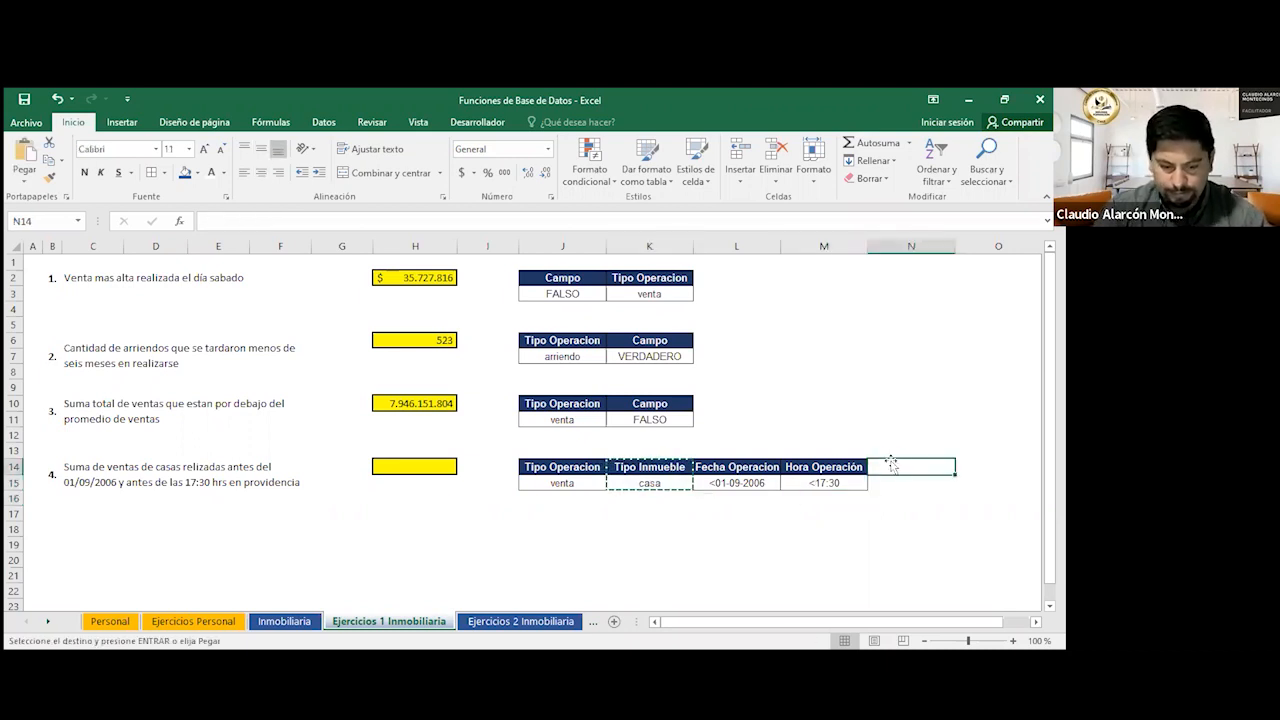
pyautogui.press('Return')
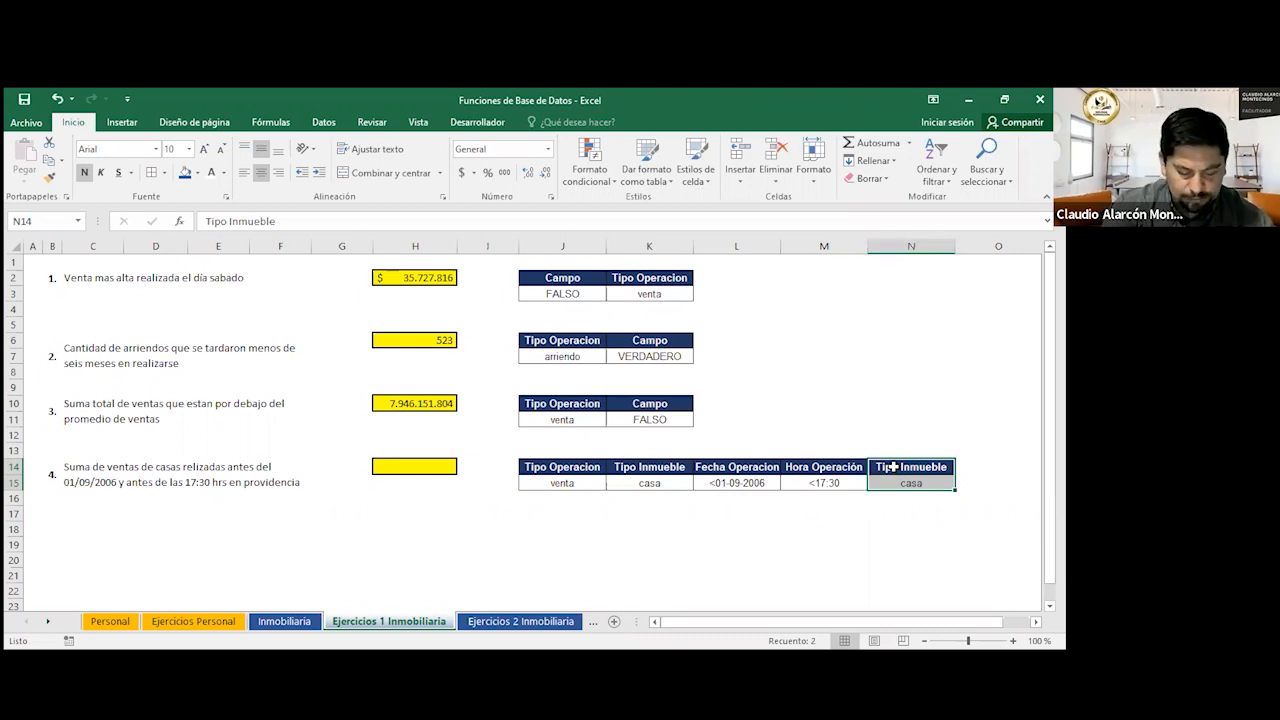
# Change the copied header in N14 to "Comuna" and its criterion in N15 to "providencia".
pyautogui.click(894, 466)
pyautogui.write('Comuna')
pyautogui.press('Return')
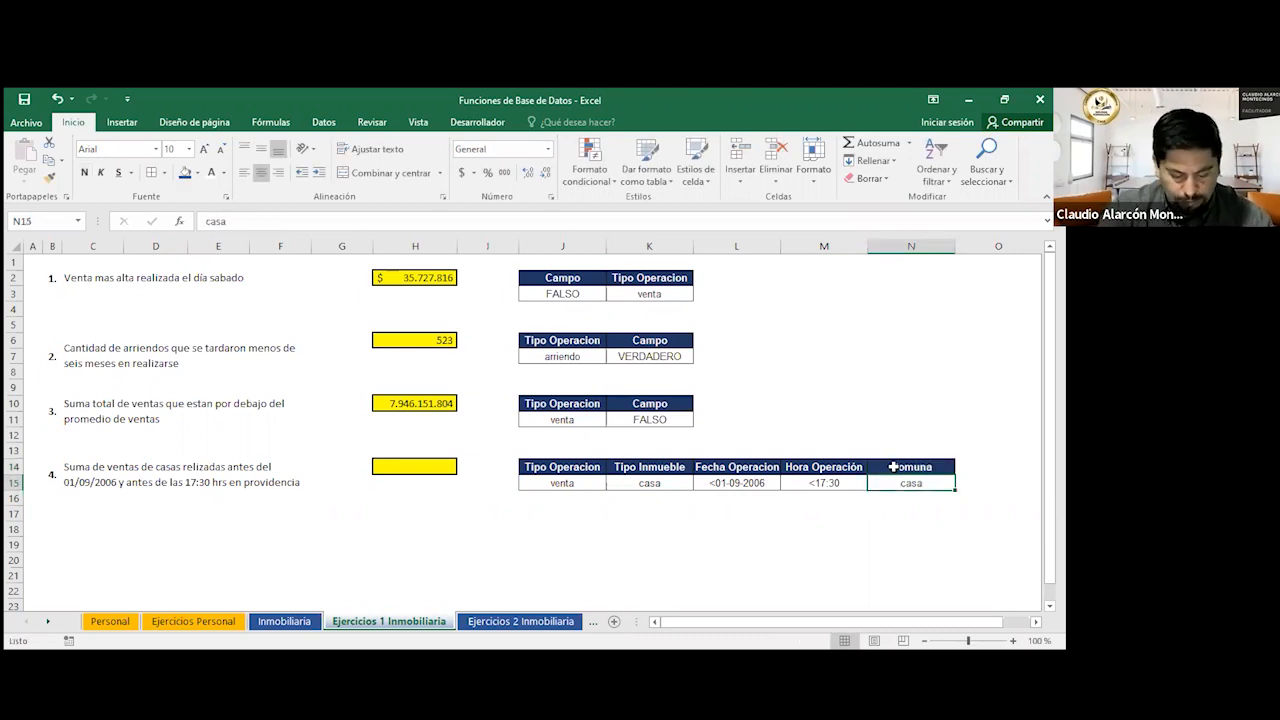
pyautogui.write('providencia')
pyautogui.press('Return')
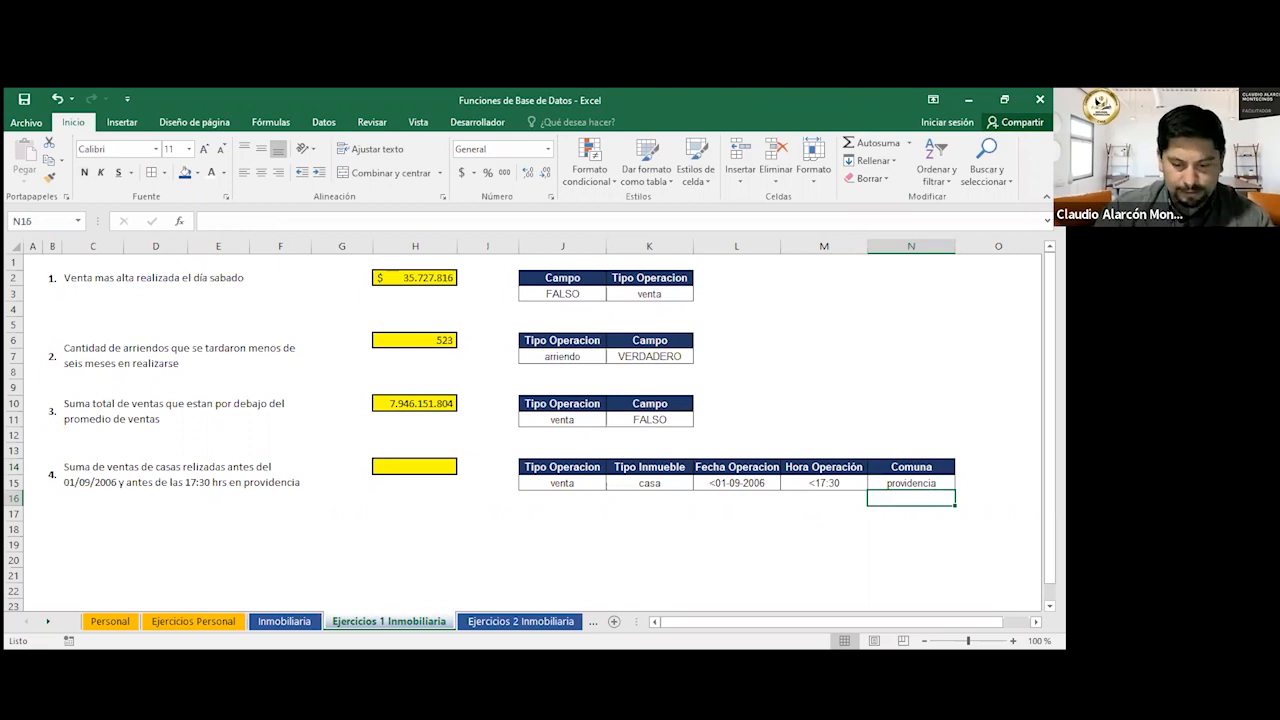
# Glance at the Inmobiliaria data, return to Ejercicios 1 Inmobiliaria and begin a formula in the exercise 4 result cell H14.
pyautogui.hotkey('ctrl', 'pageup')
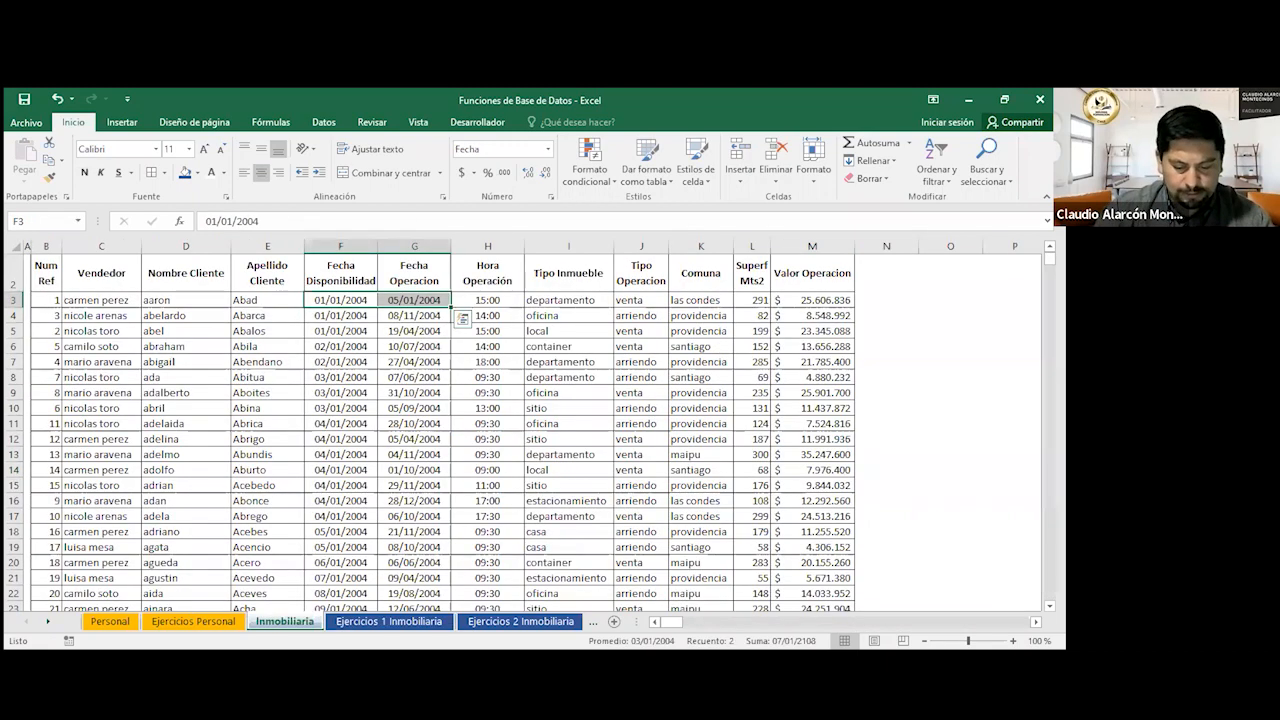
pyautogui.hotkey('ctrl', 'pagedown')
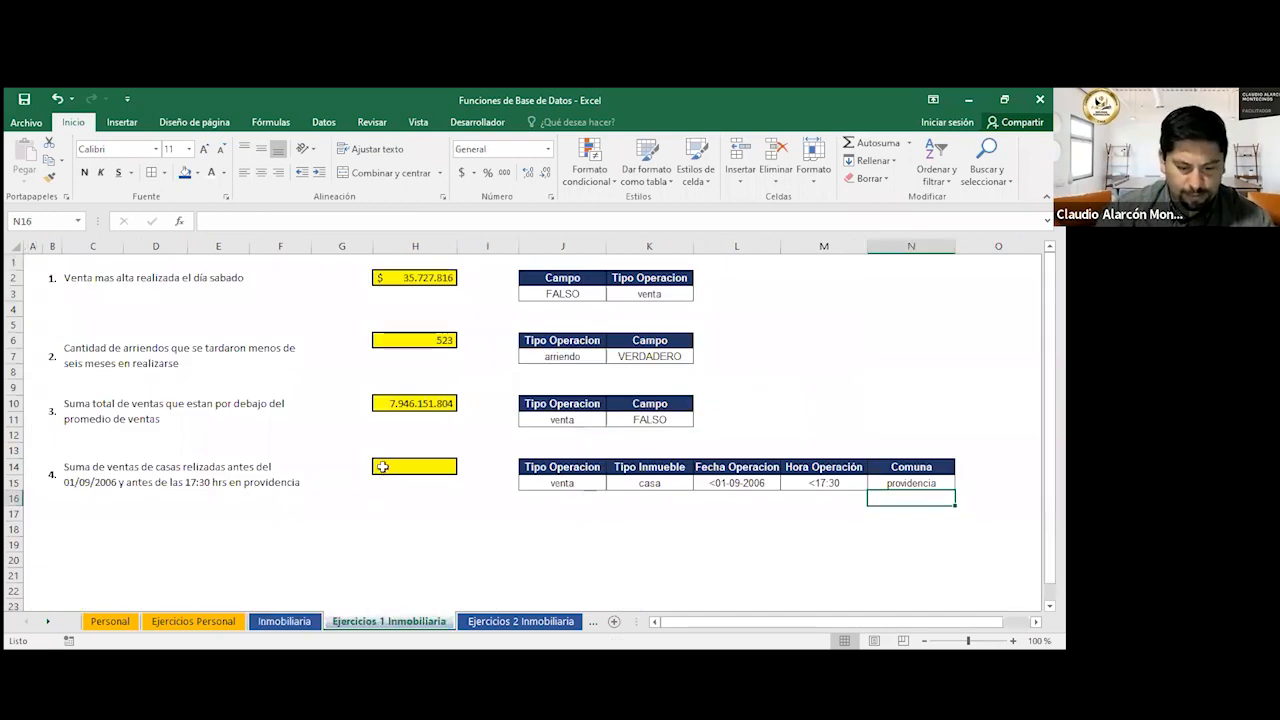
pyautogui.click(385, 467)
pyautogui.write('=')
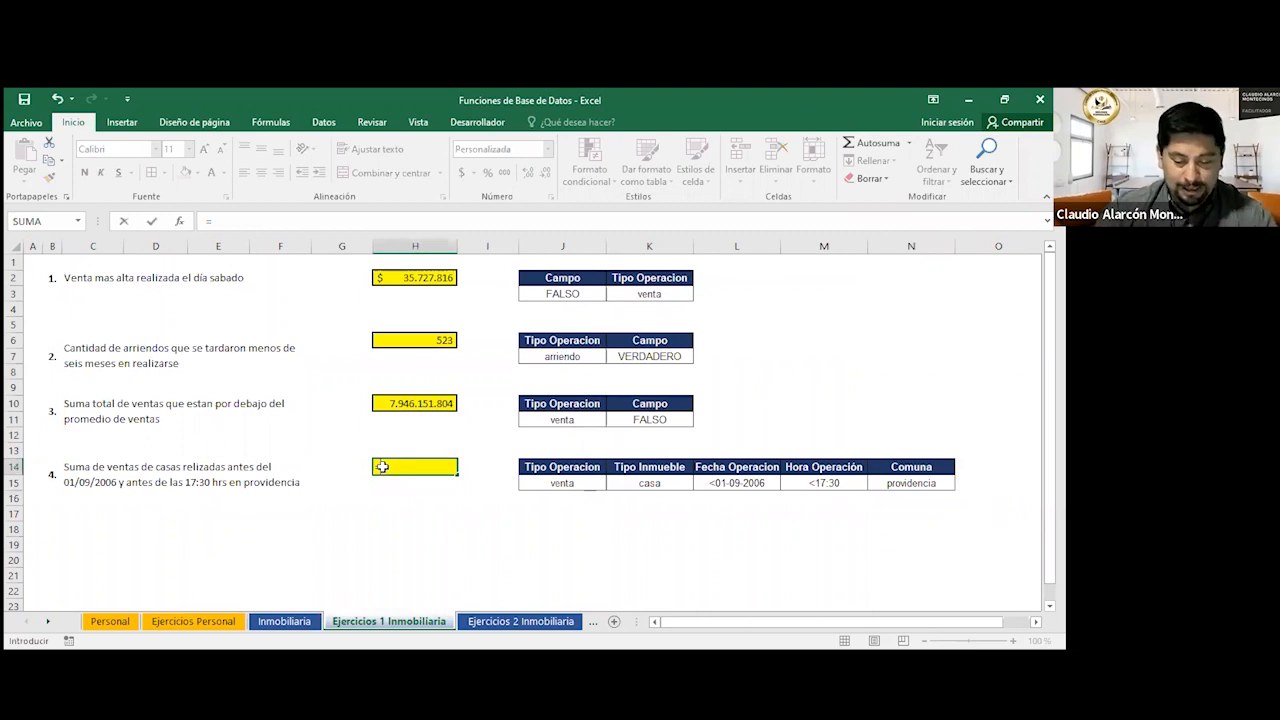
pyautogui.write('SUMA(')
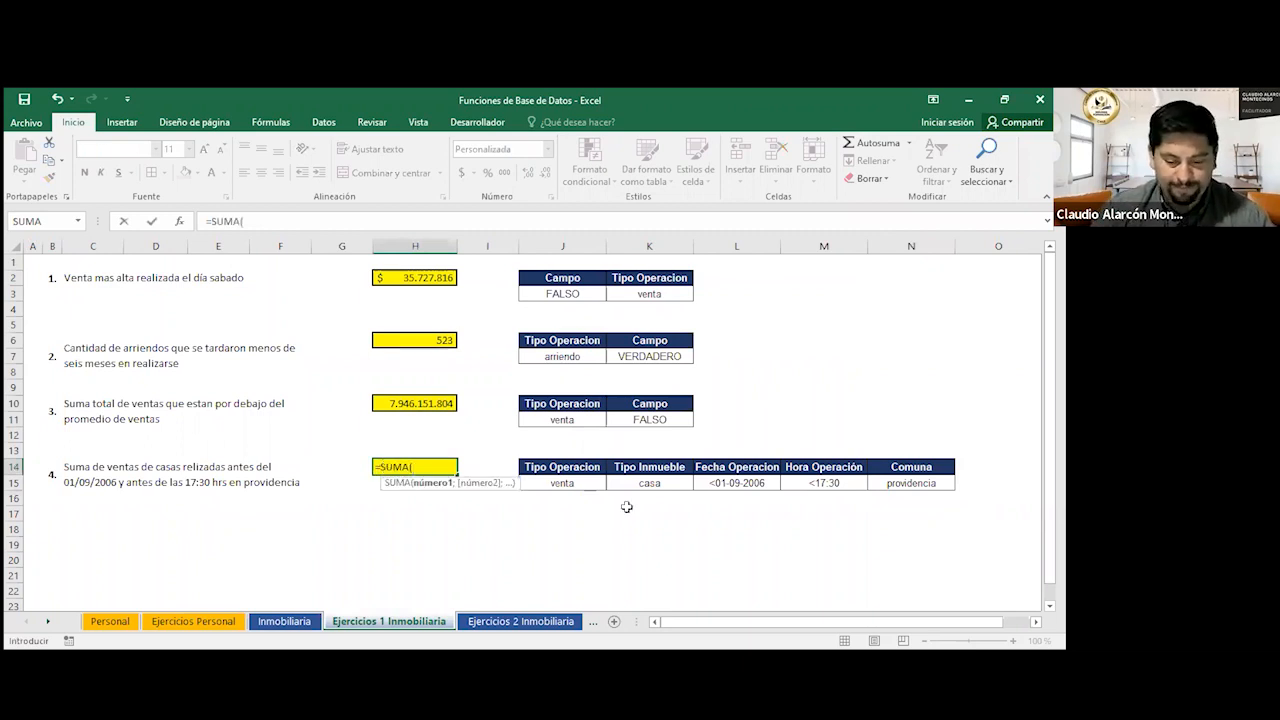
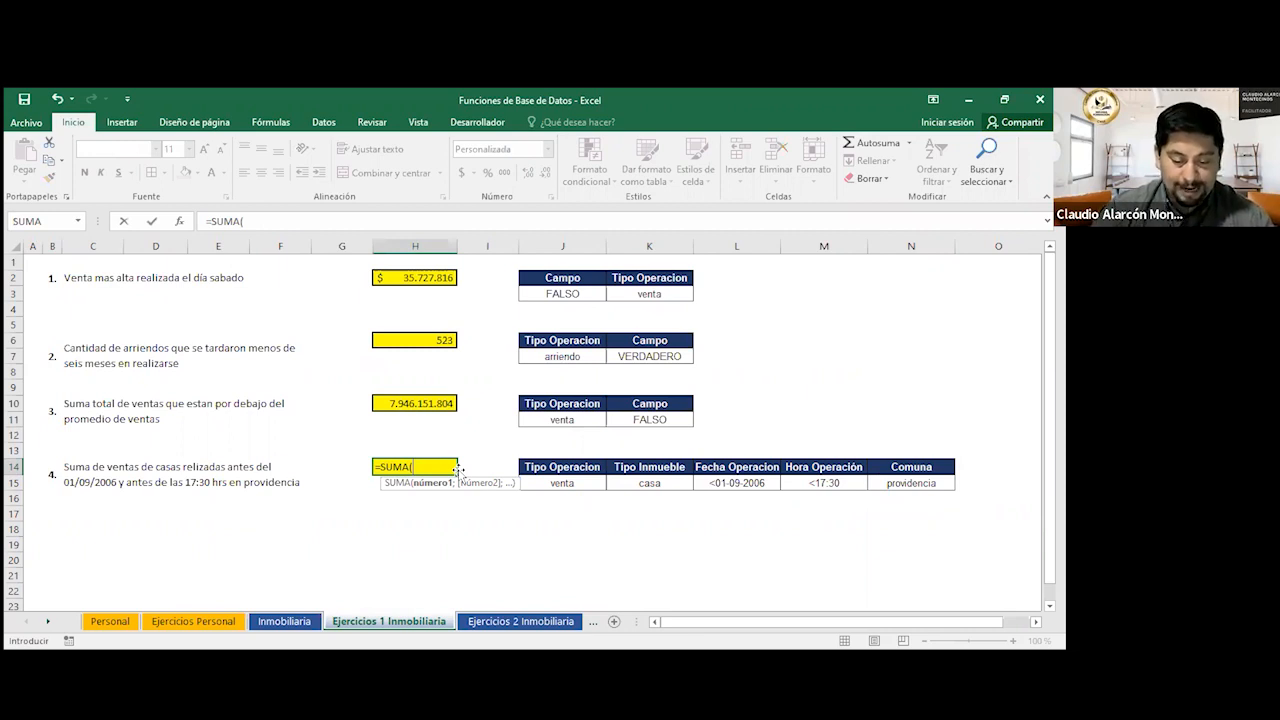
pyautogui.press('BackSpace')
pyautogui.press('BackSpace')
pyautogui.press('BackSpace')
pyautogui.press('BackSpace')
pyautogui.press('BackSpace')
# Complete the H14 formula as BDSUMA with database Inmobiliaria, field ValorOperacion and criteria range J14:N15.
pyautogui.write('BDSUMA(')
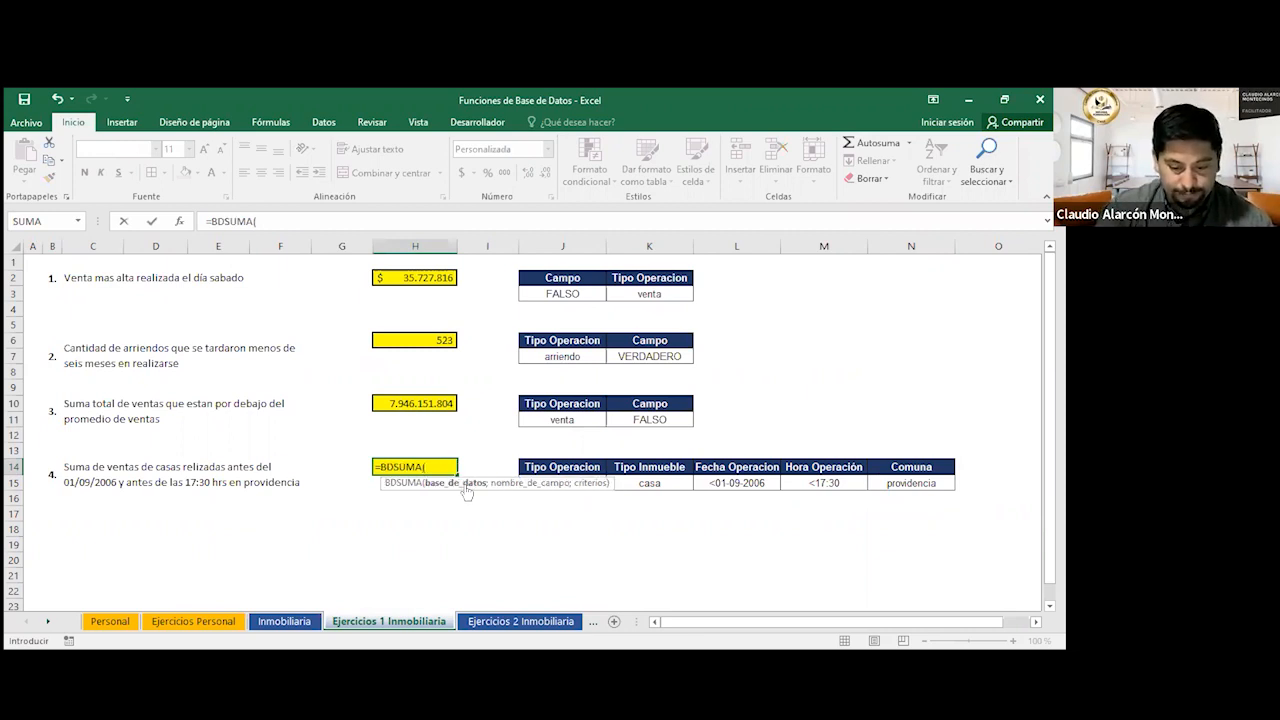
pyautogui.write('Inmobiliaria;')
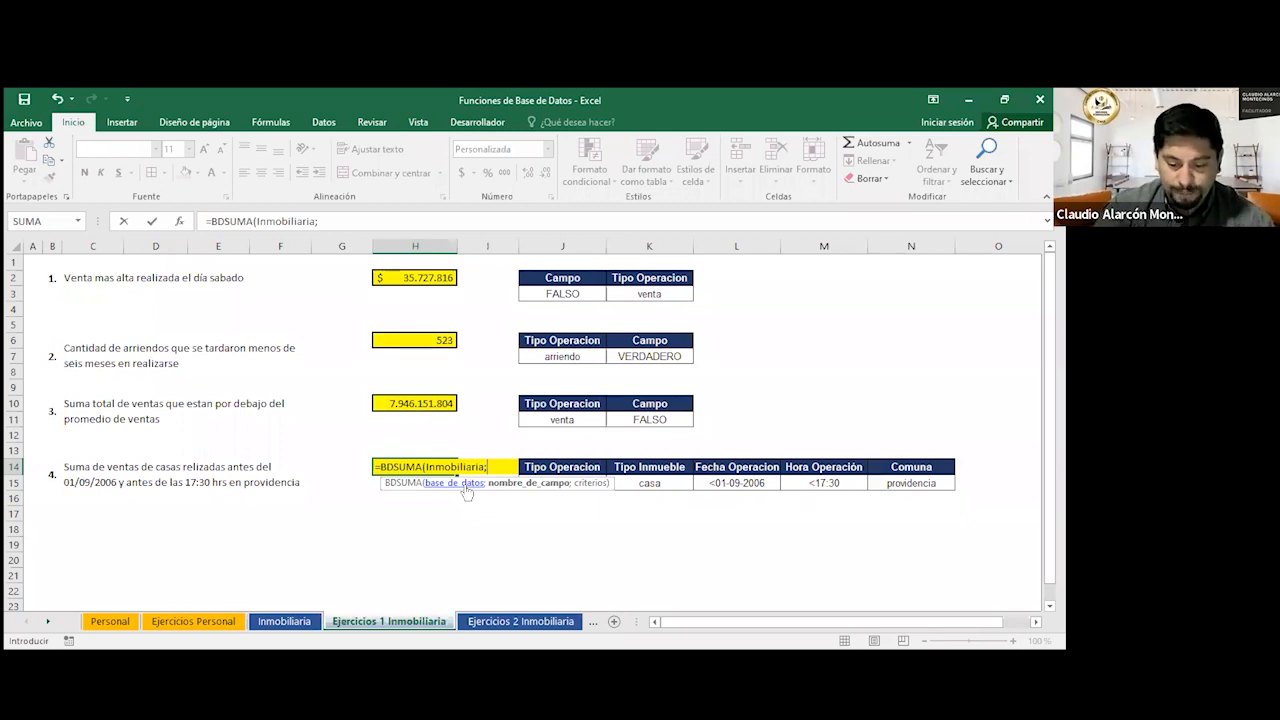
pyautogui.write('ValorOperacion;')
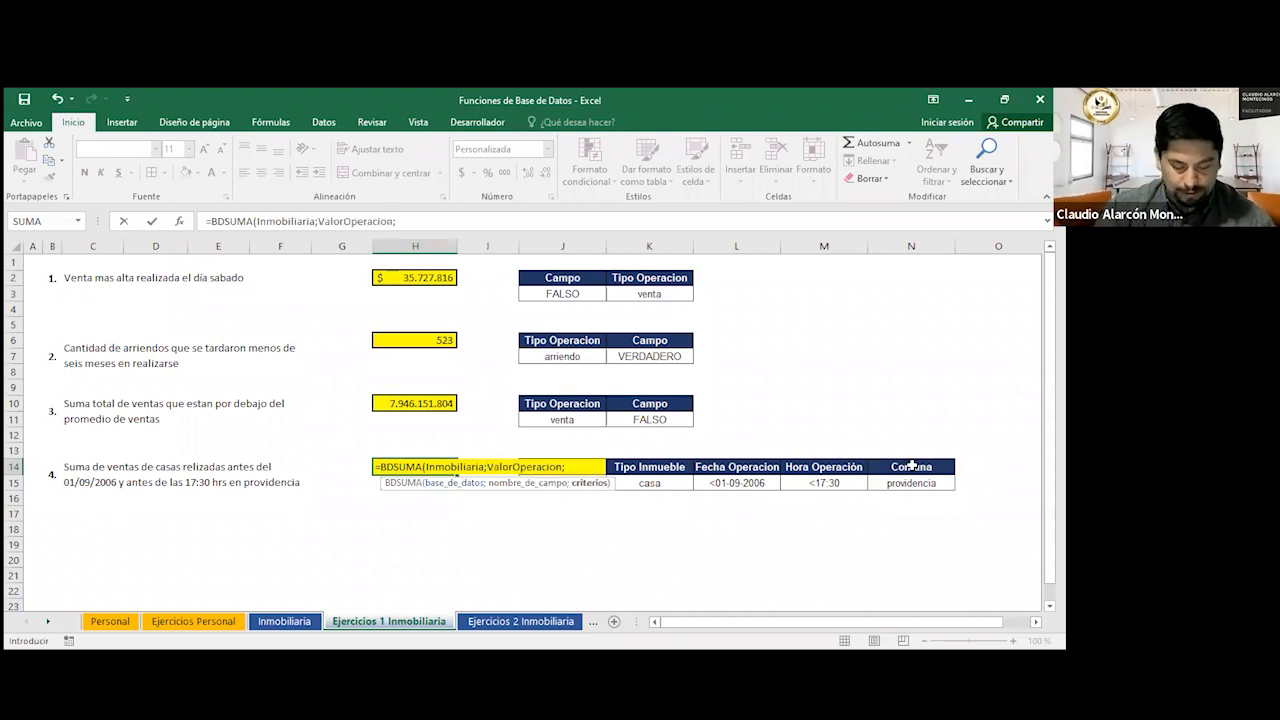
pyautogui.click(912, 465)
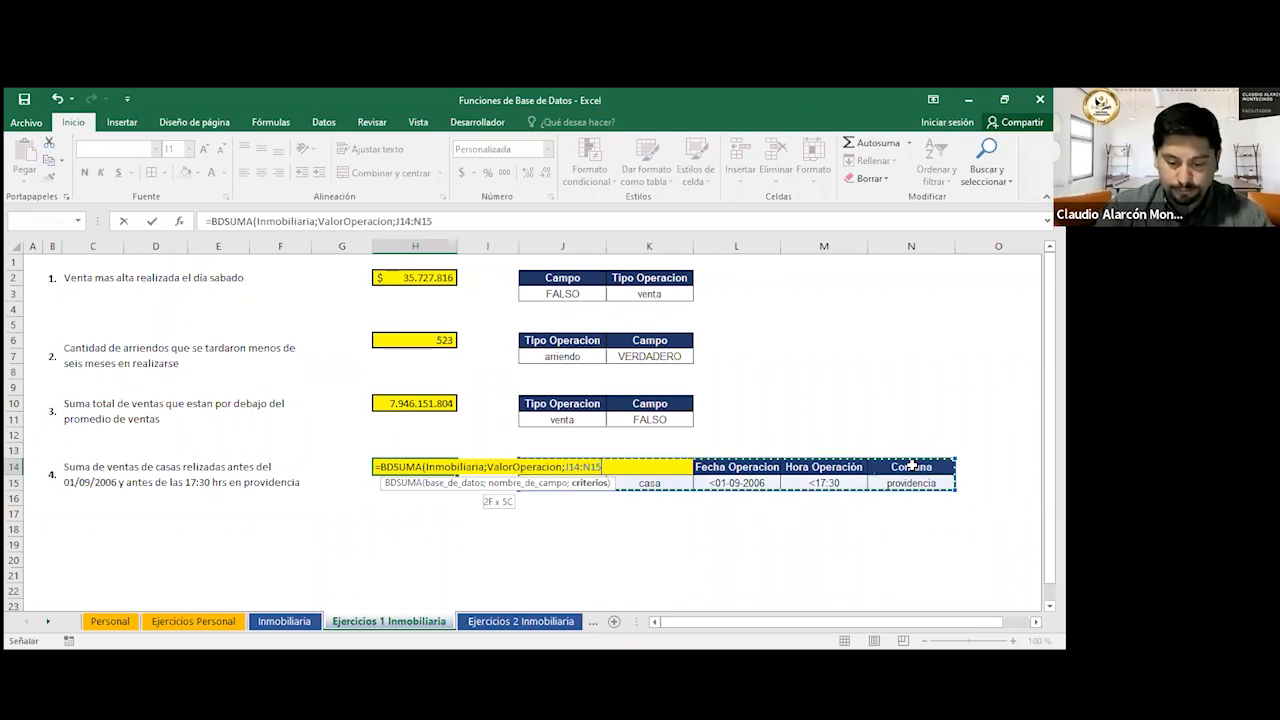
pyautogui.press('Return')
pyautogui.click(440, 528)
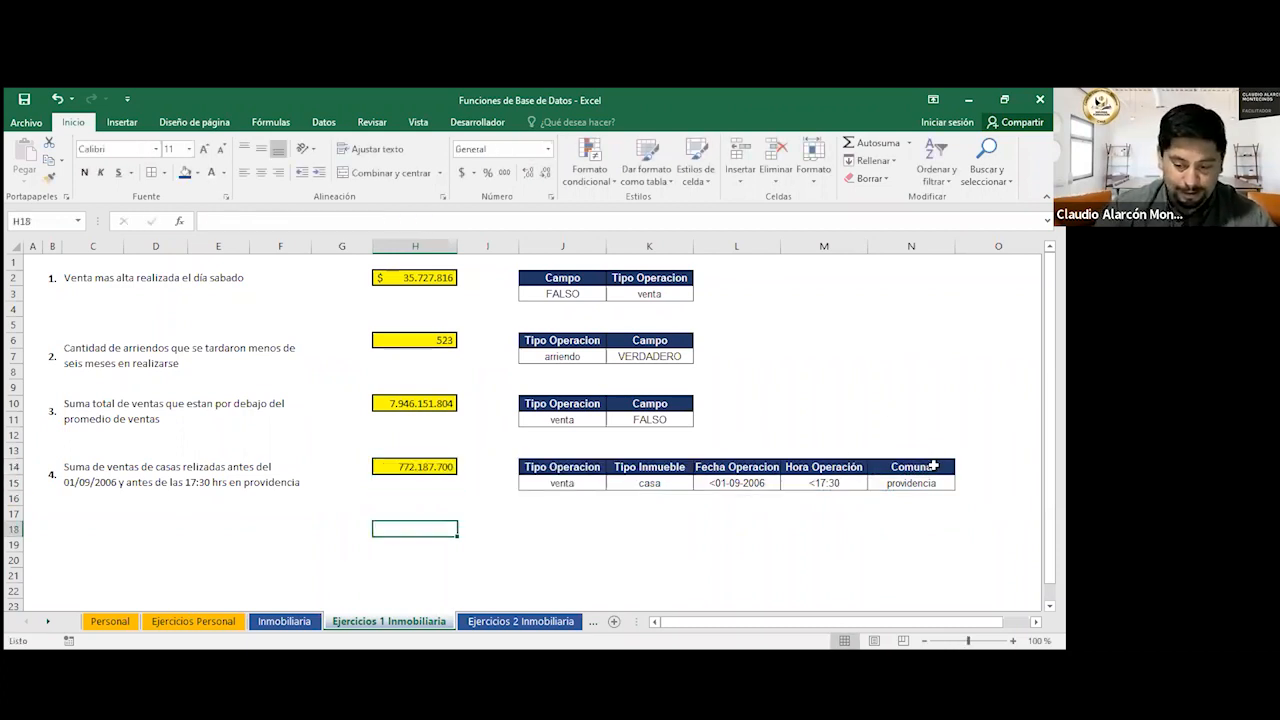
# Trace the M14 header to its source, cell H2 on the Inmobiliaria sheet, and rewrite it without the accent as "Hora Operacion".
pyautogui.doubleClick(853, 466)
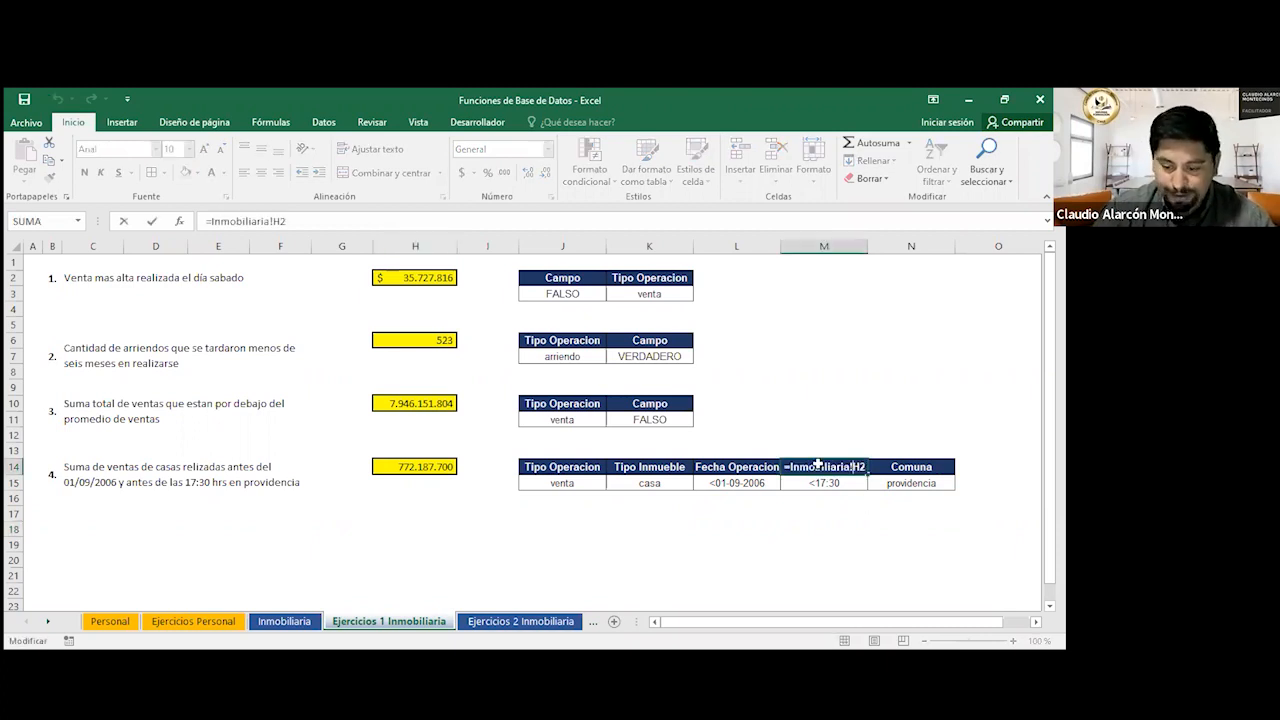
pyautogui.press('Escape')
pyautogui.click(284, 621)
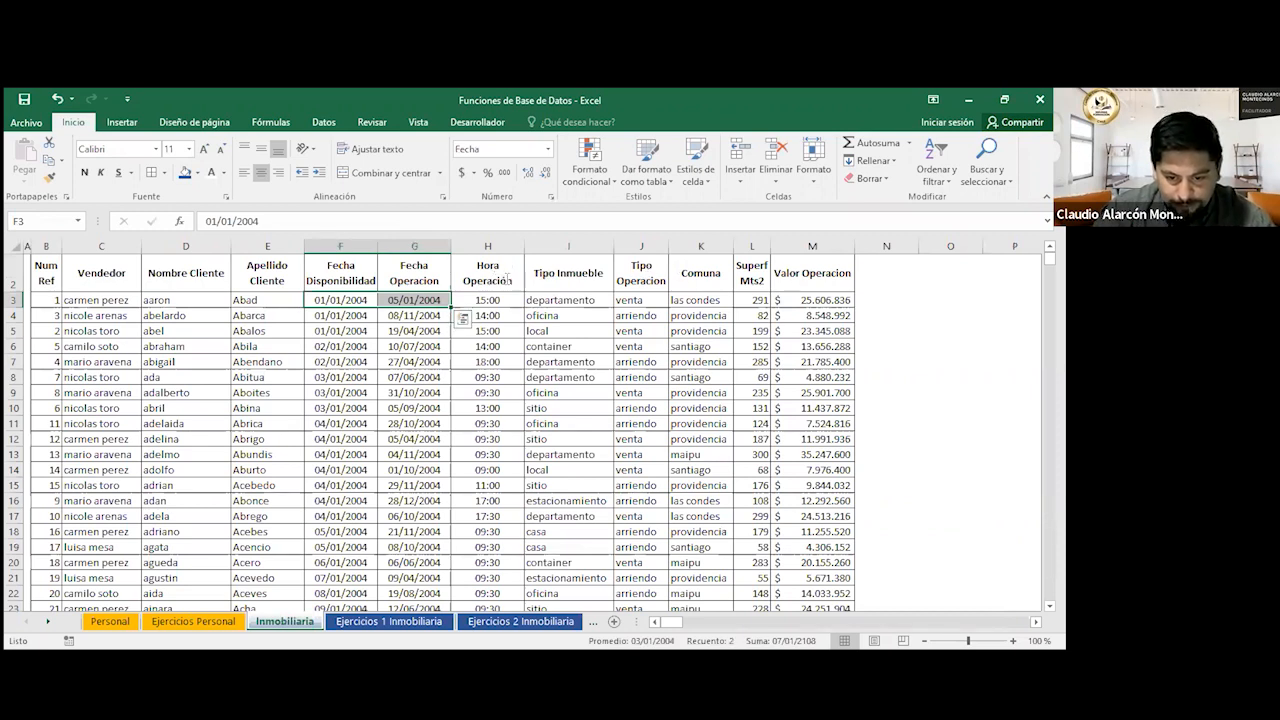
pyautogui.doubleClick(507, 279)
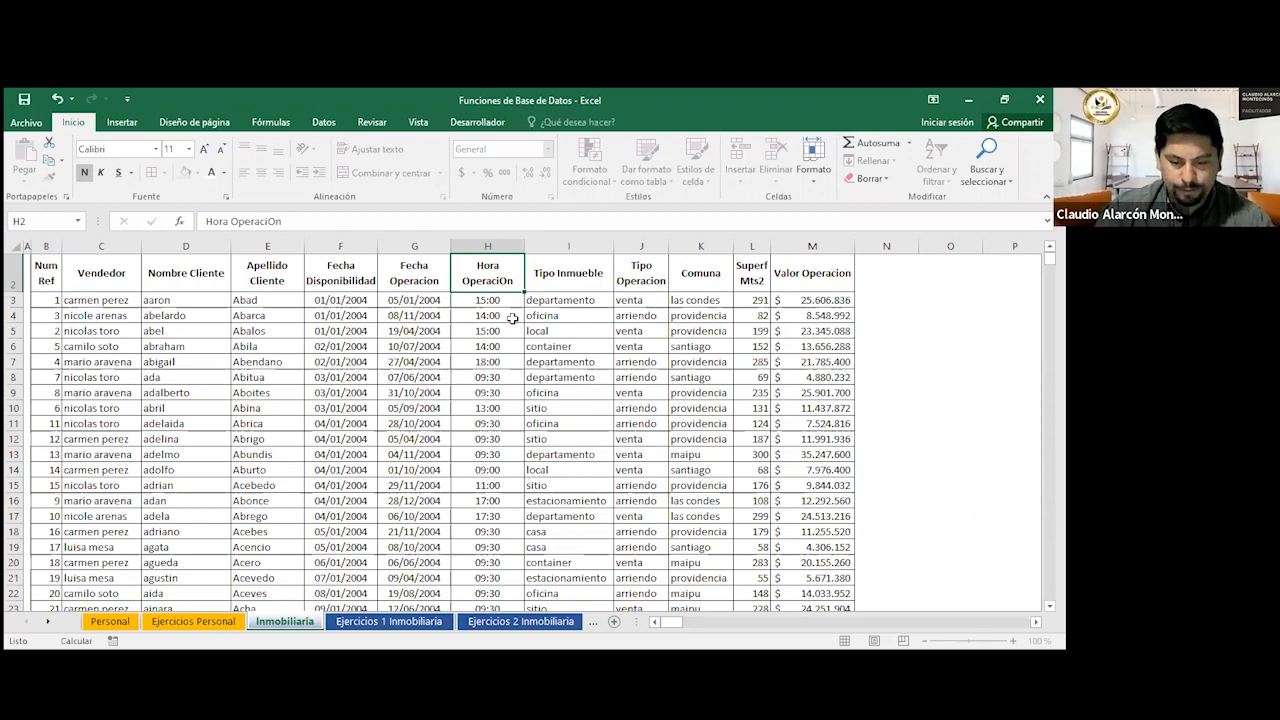
pyautogui.press('Return')
pyautogui.click(507, 281)
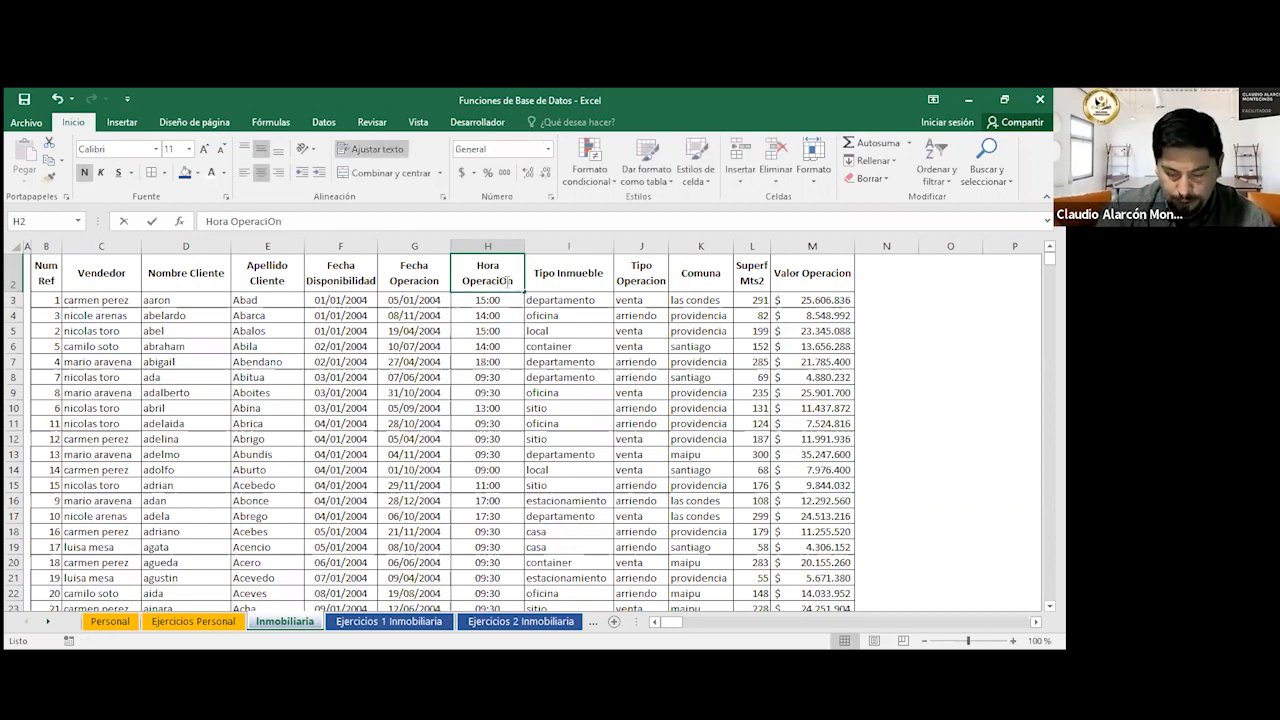
pyautogui.doubleClick(507, 281)
pyautogui.press('BackSpace')
pyautogui.write('o')
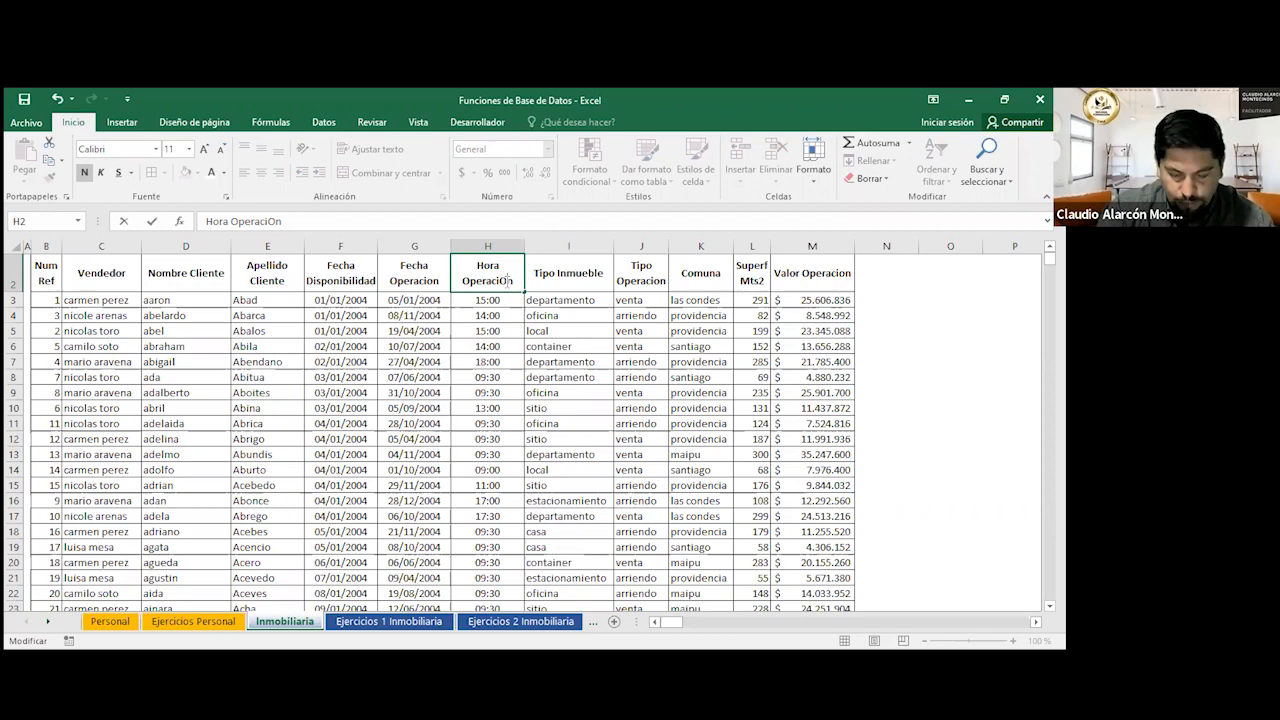
pyautogui.write('ç')
pyautogui.press('Escape')
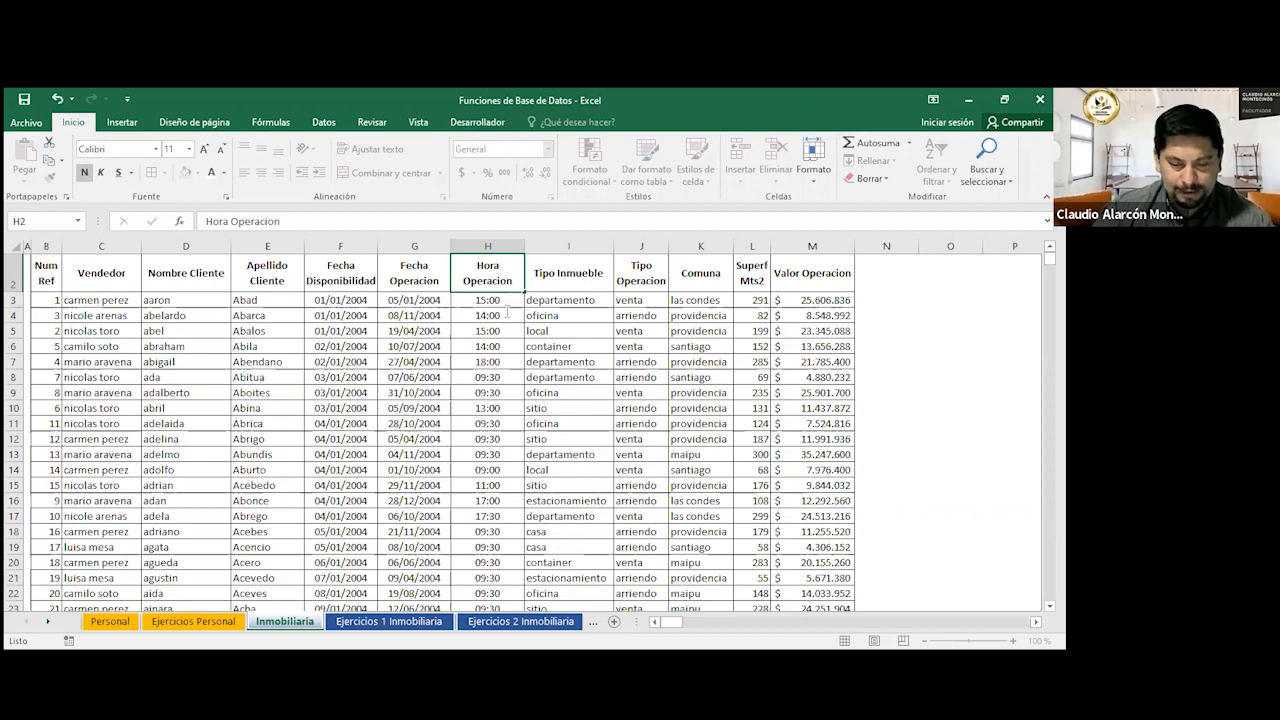
pyautogui.click(510, 300)
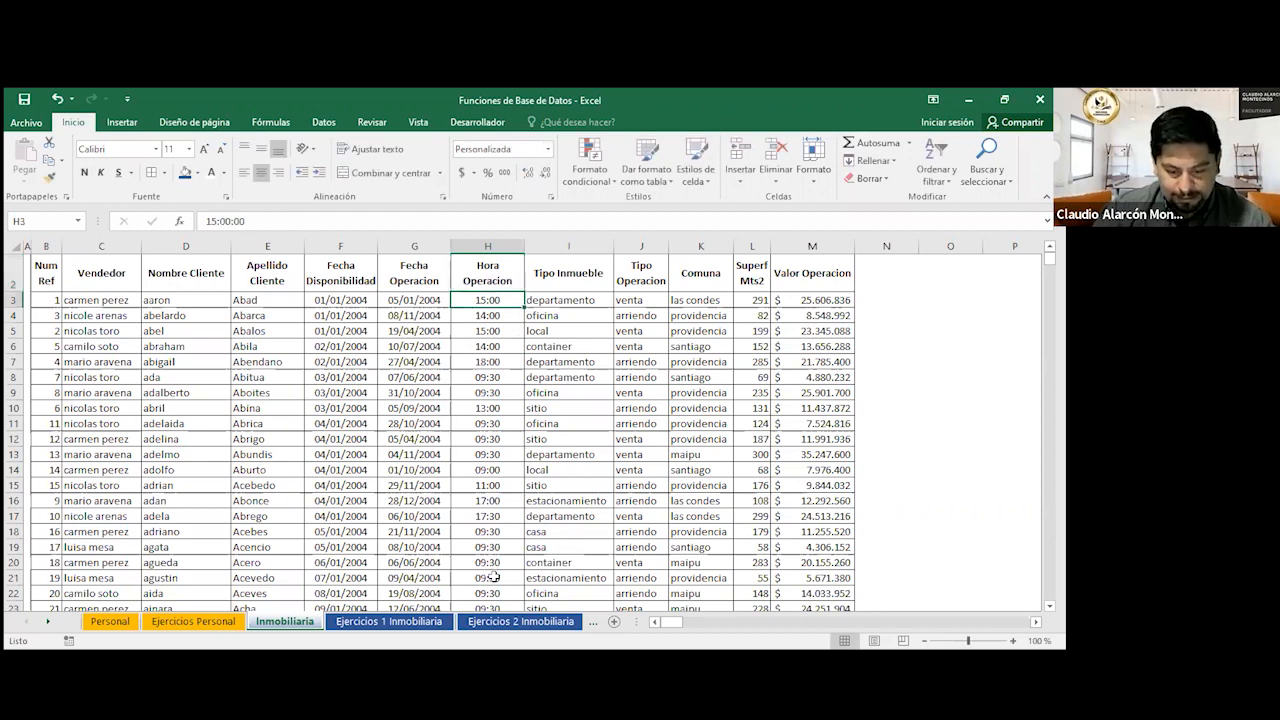
# Check the linked Hora Operacion header on Ejercicios 1 Inmobiliaria, and open the Ejercicios 2 Inmobiliaria sheet.
pyautogui.click(418, 621)
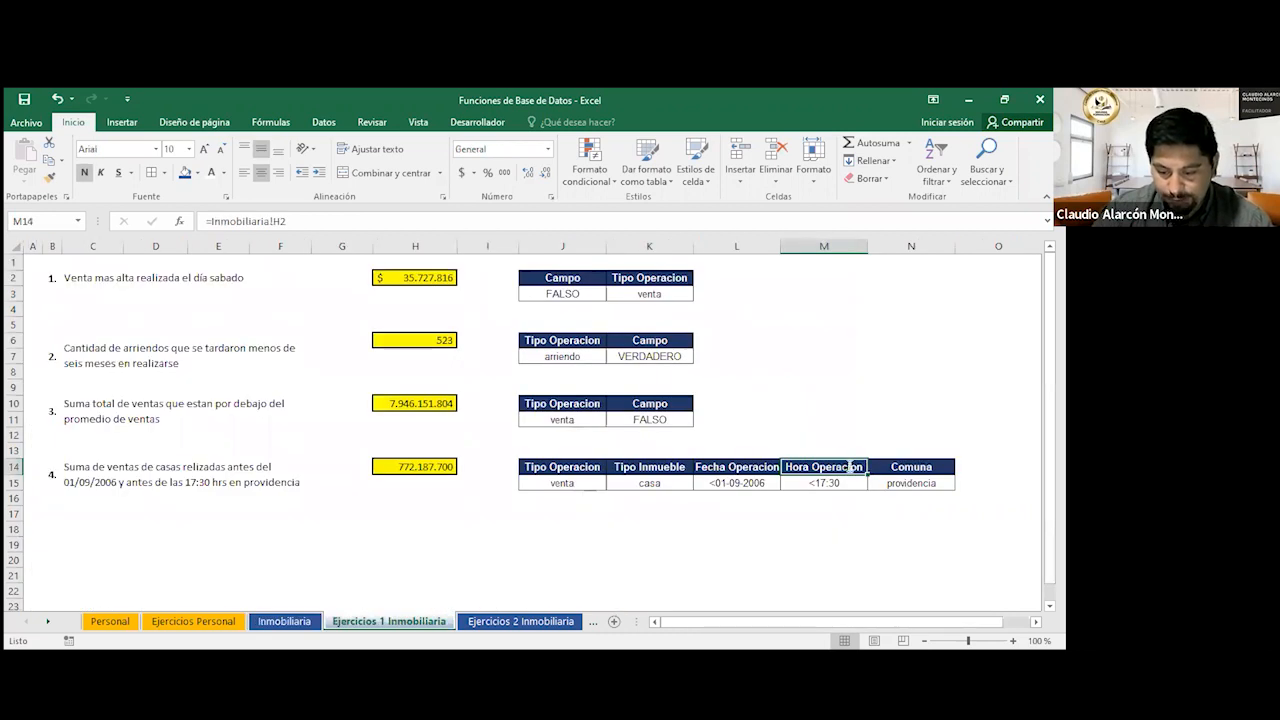
pyautogui.click(845, 542)
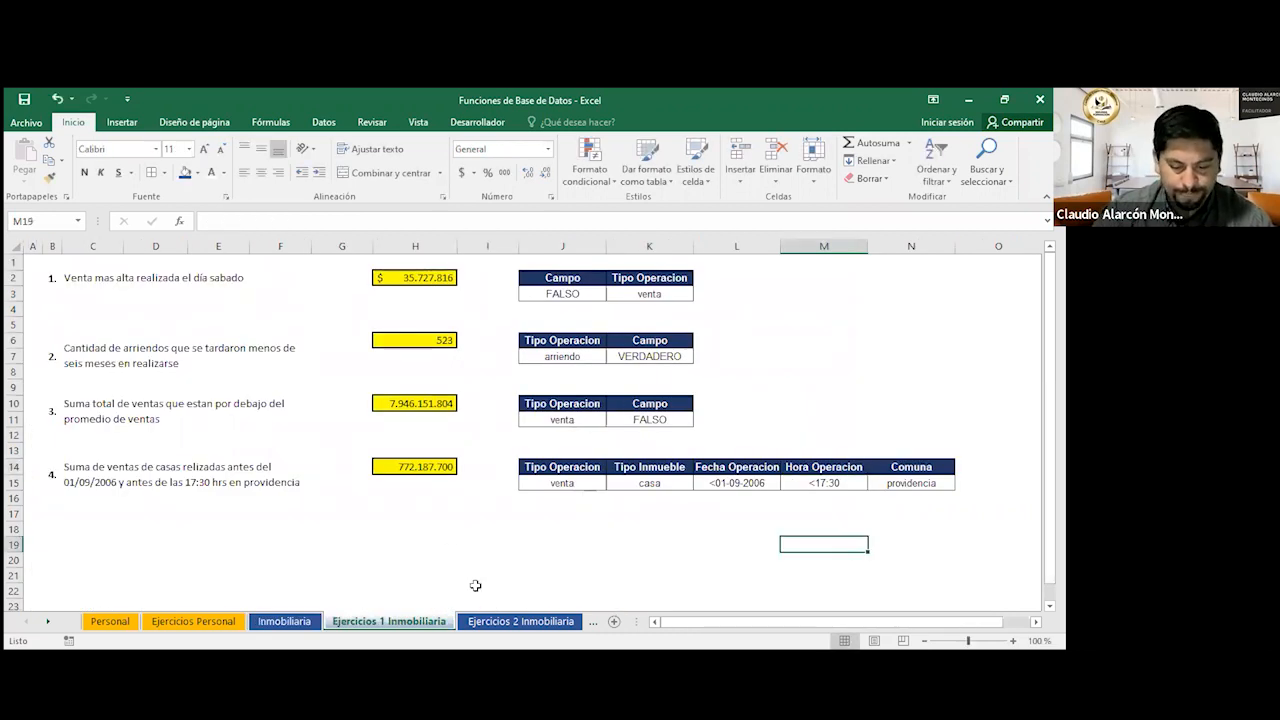
pyautogui.click(500, 621)
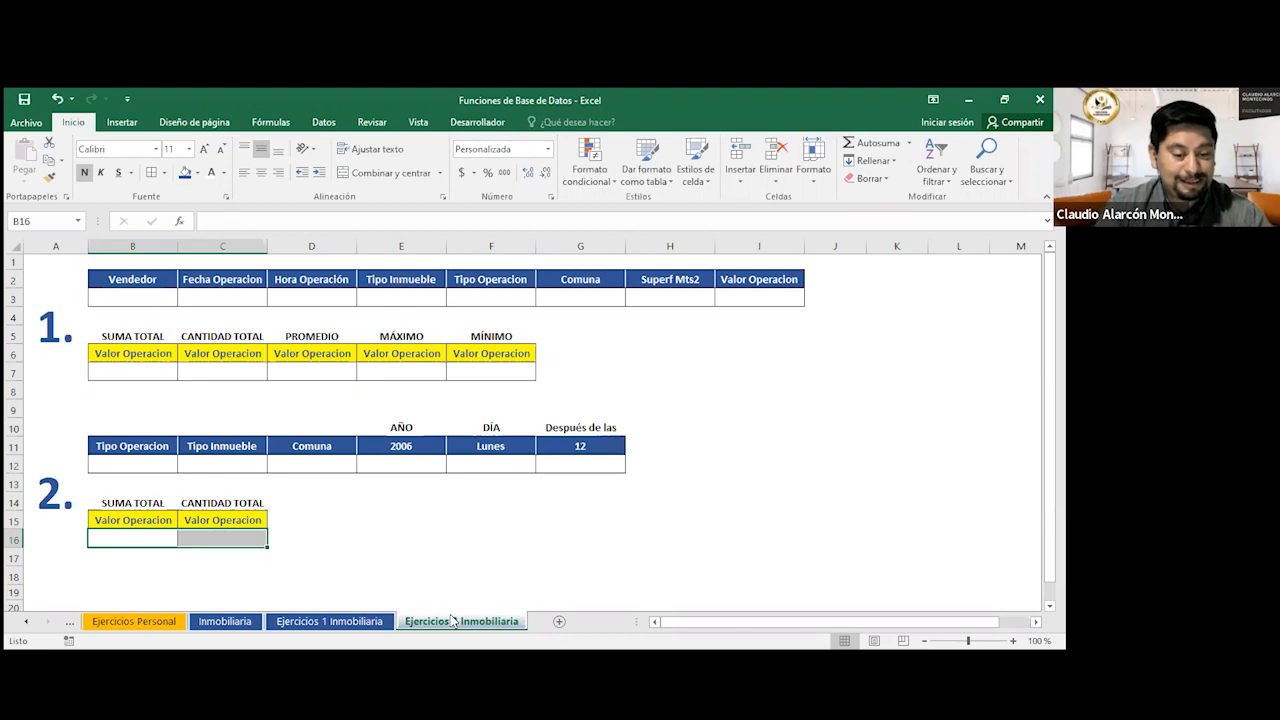
# In exercise 1's criteria row, enter the seller's full name under Vendedor and >05-11-2005 under Fecha Operacion.
pyautogui.moveTo(133, 280); pyautogui.dragTo(765, 280)
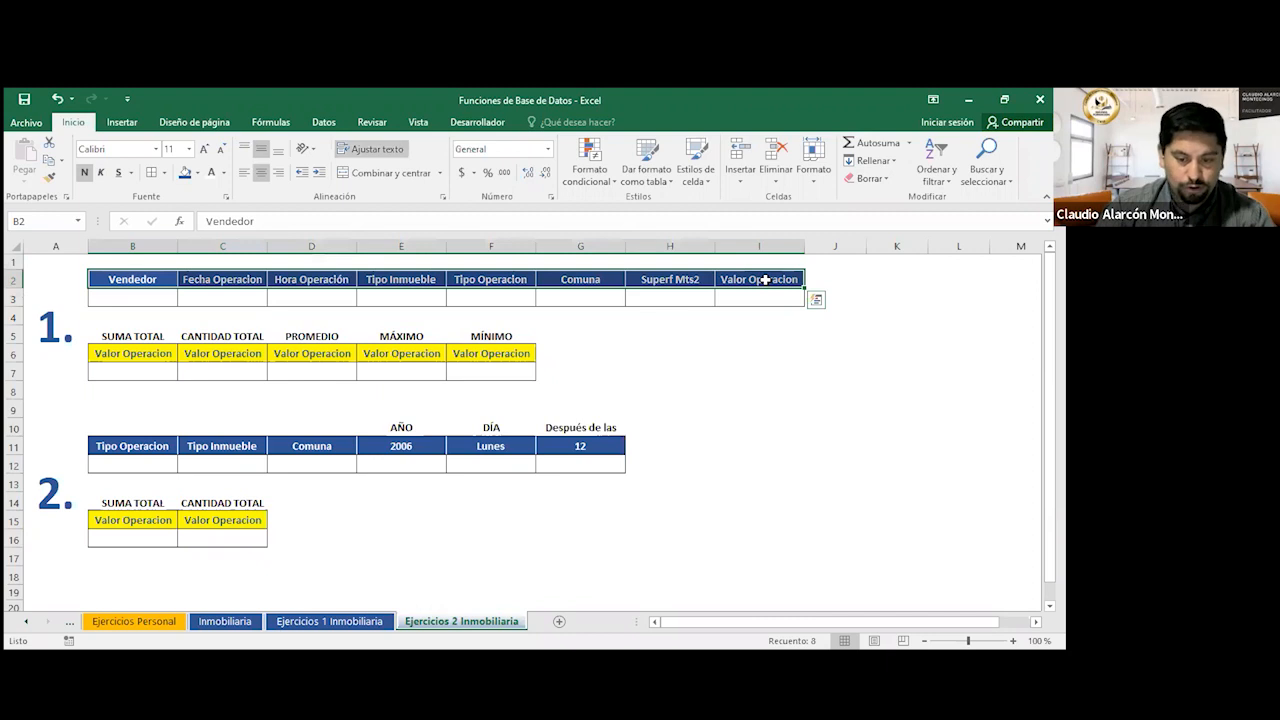
pyautogui.click(144, 300)
pyautogui.write('nicole arenas')
pyautogui.press('Tab')
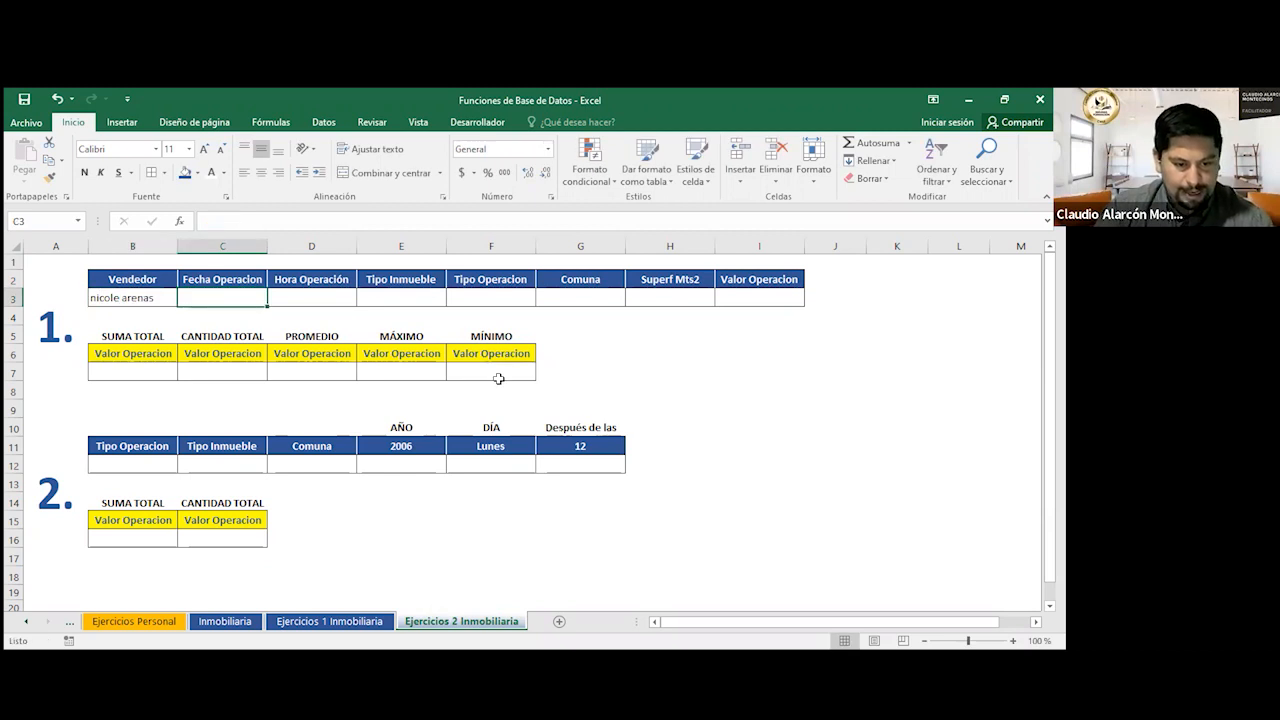
pyautogui.write('>')
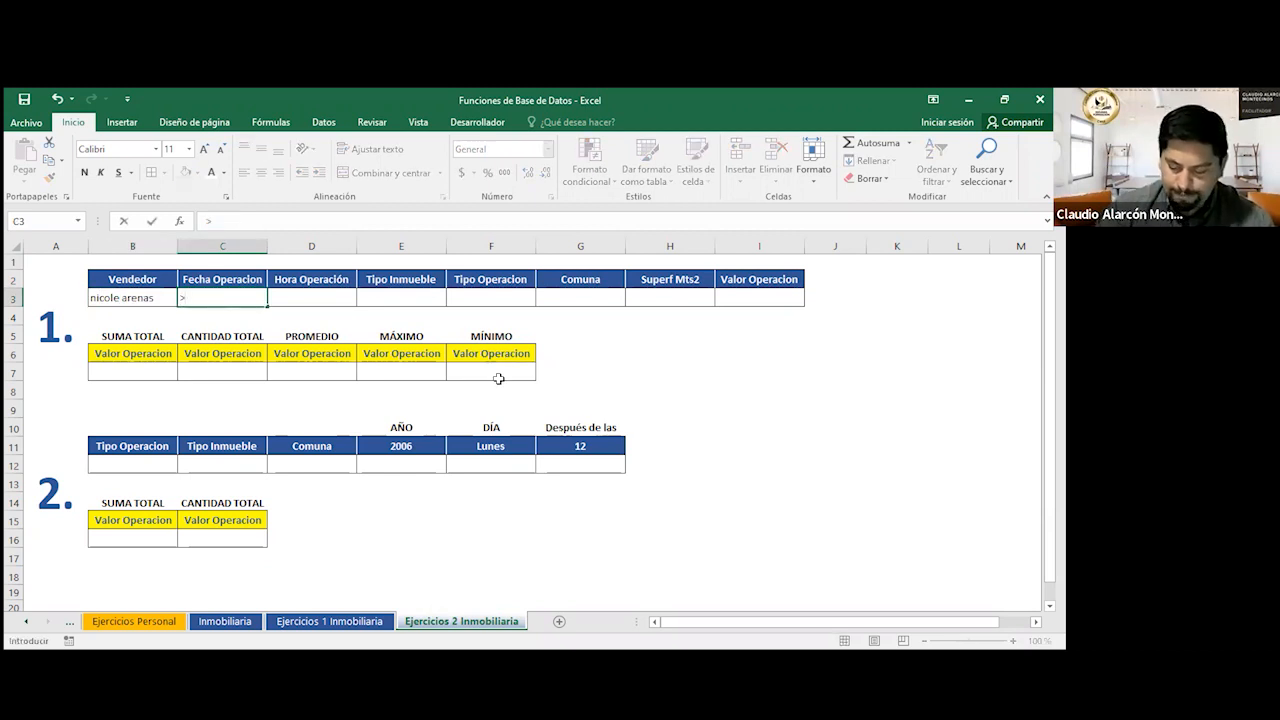
pyautogui.write('05')
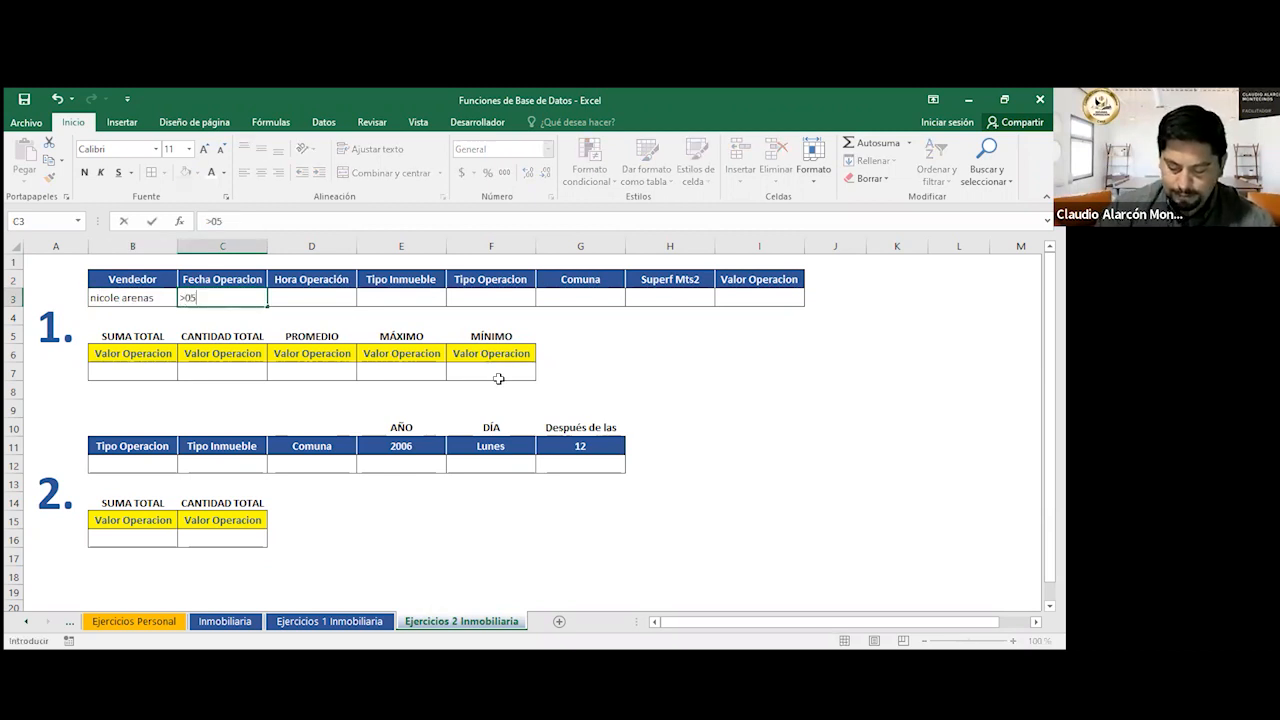
pyautogui.write('-')
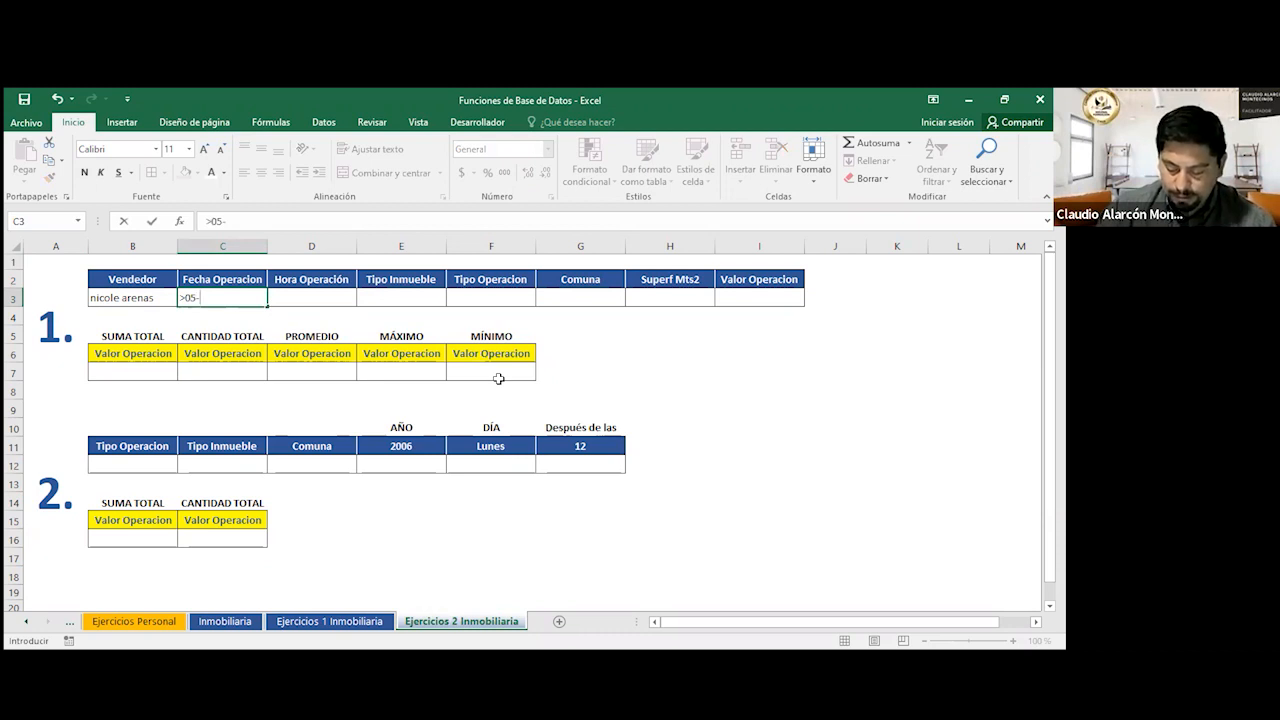
pyautogui.write('11')
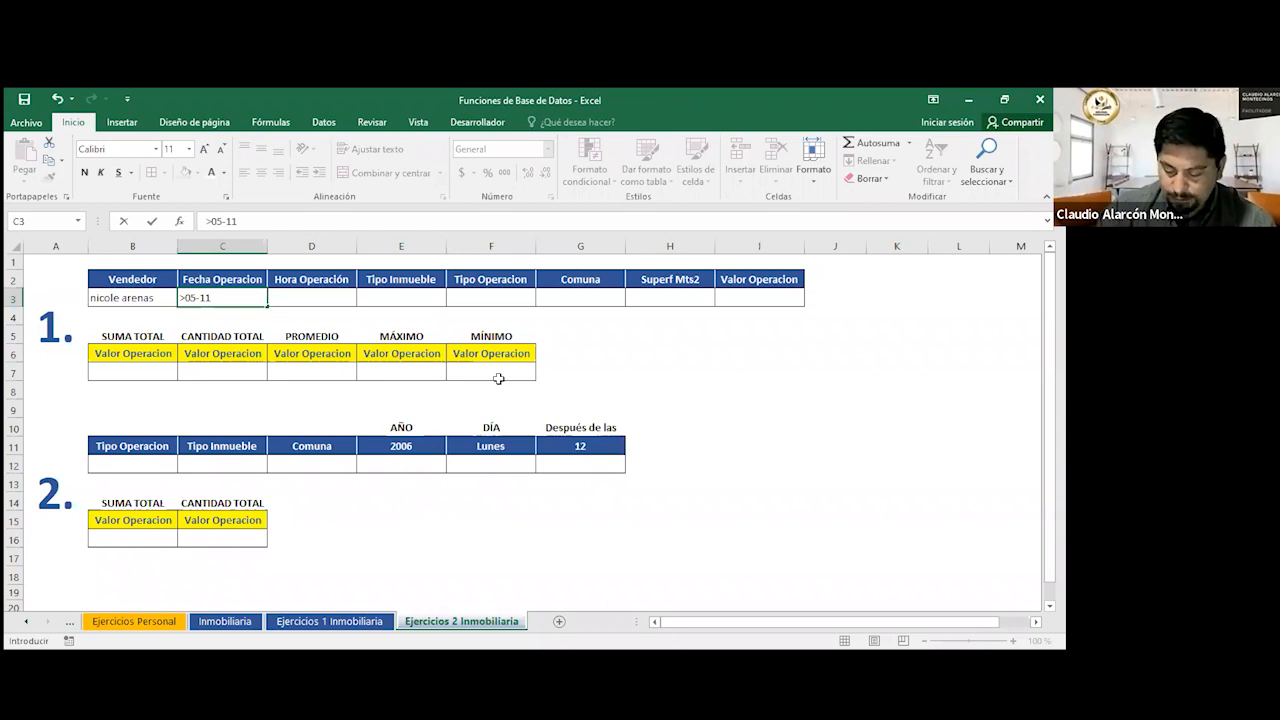
pyautogui.write('-2005')
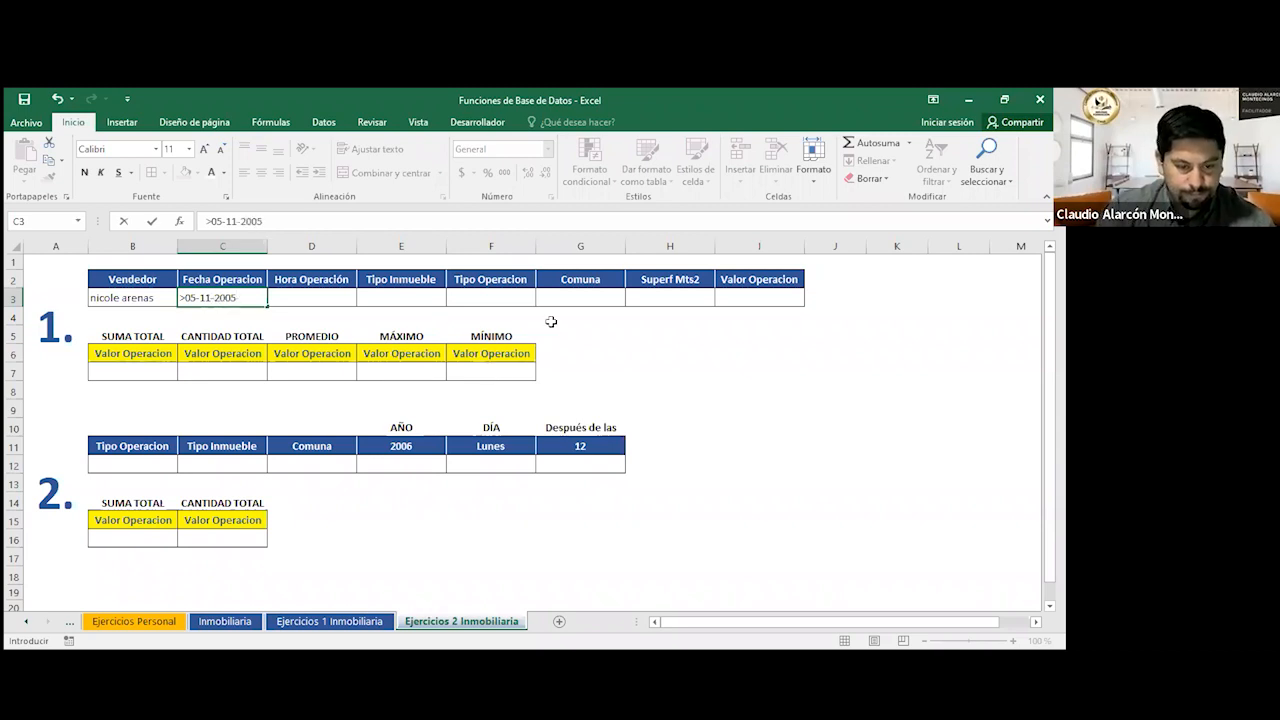
# Fill the exercise 1 criteria with <18:00 for Hora Operación, casa for Tipo Inmueble and venta for Tipo Operacion.
pyautogui.click(337, 298)
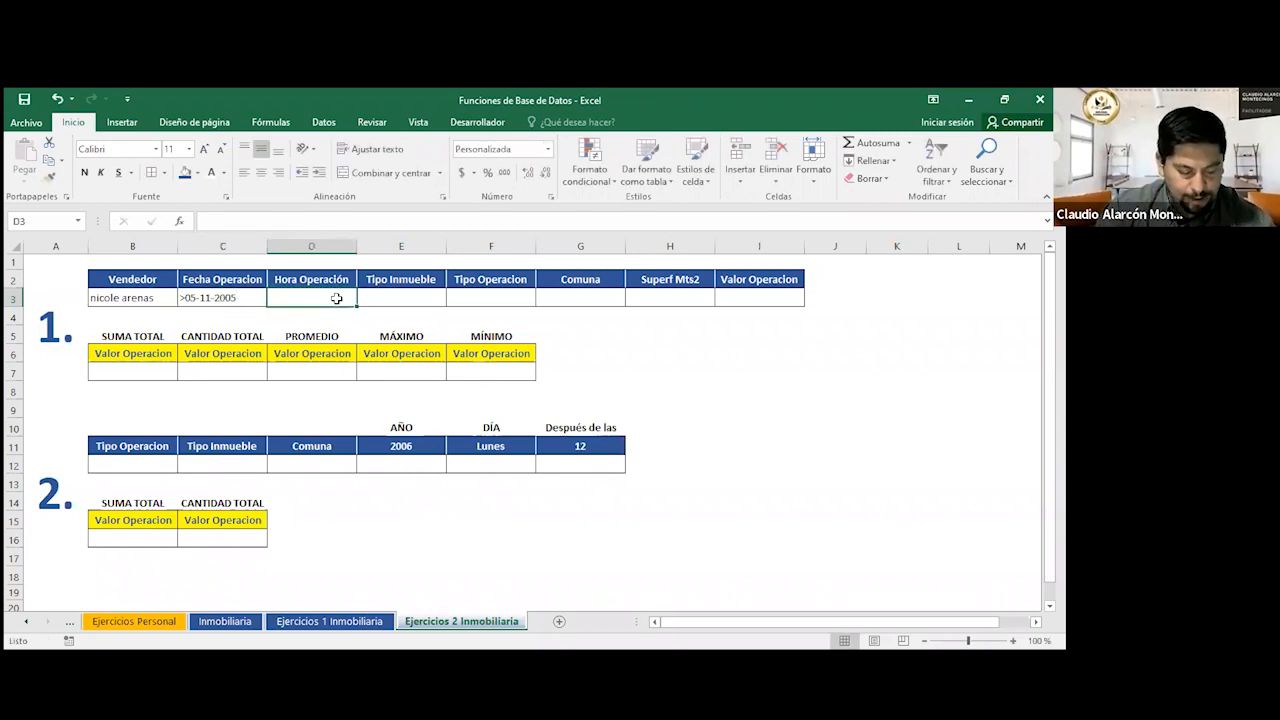
pyautogui.write('<18:00')
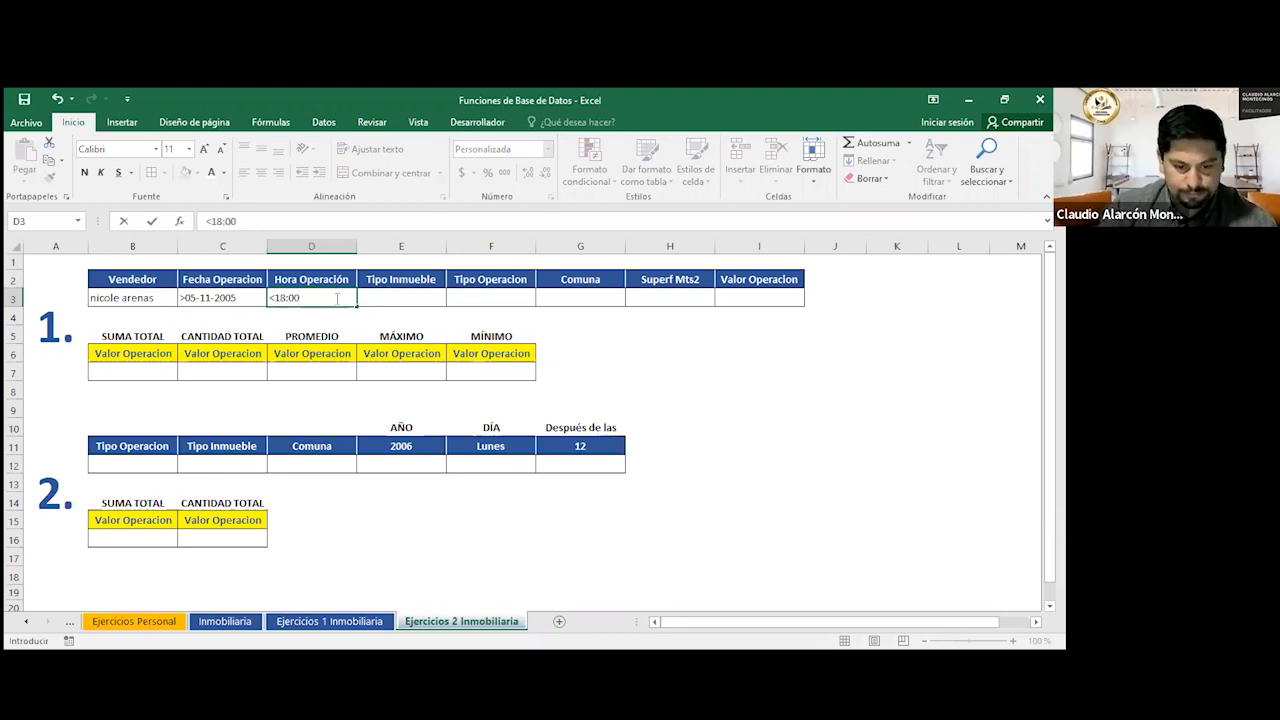
pyautogui.press('Tab')
pyautogui.write('casa')
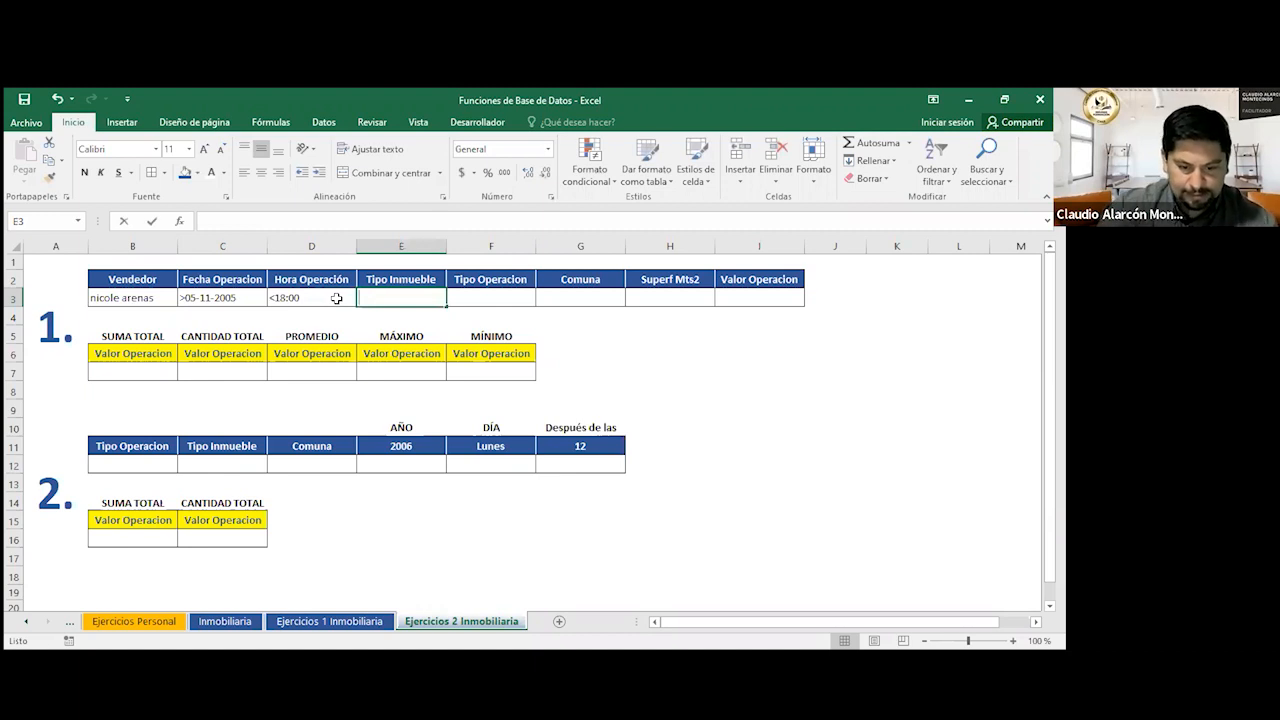
pyautogui.press('Tab')
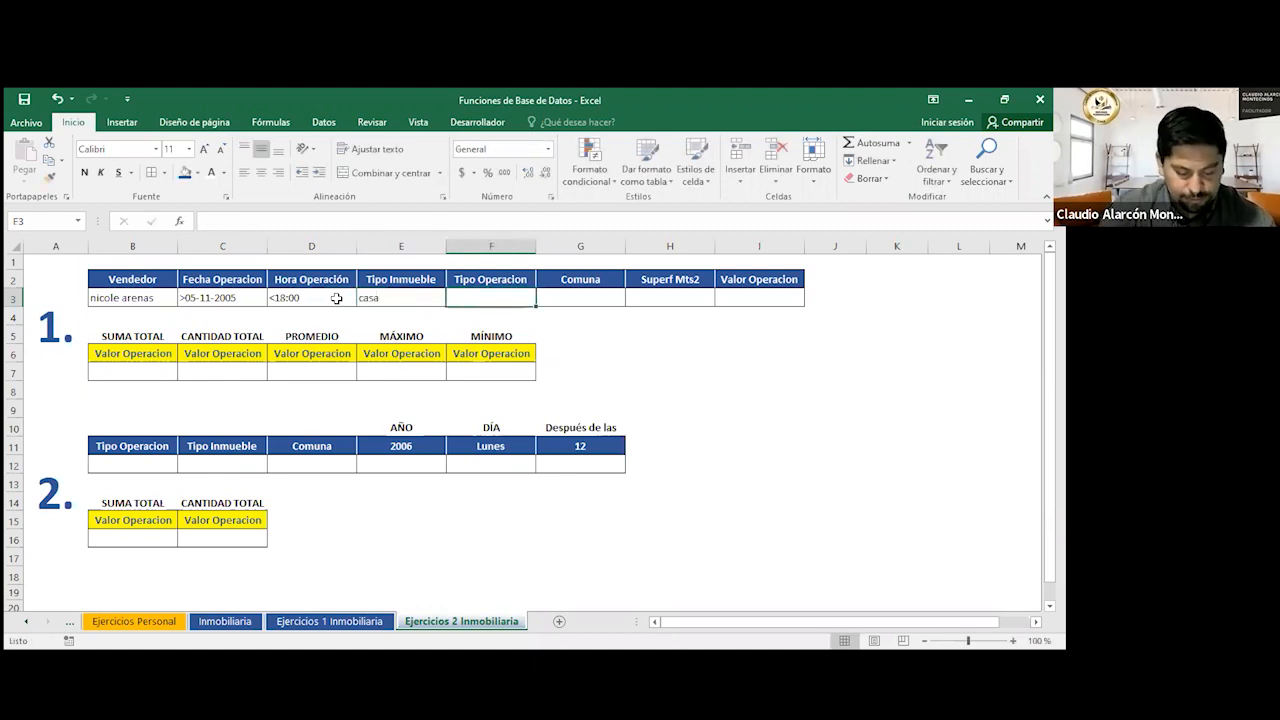
pyautogui.write('venta')
pyautogui.press('Tab')
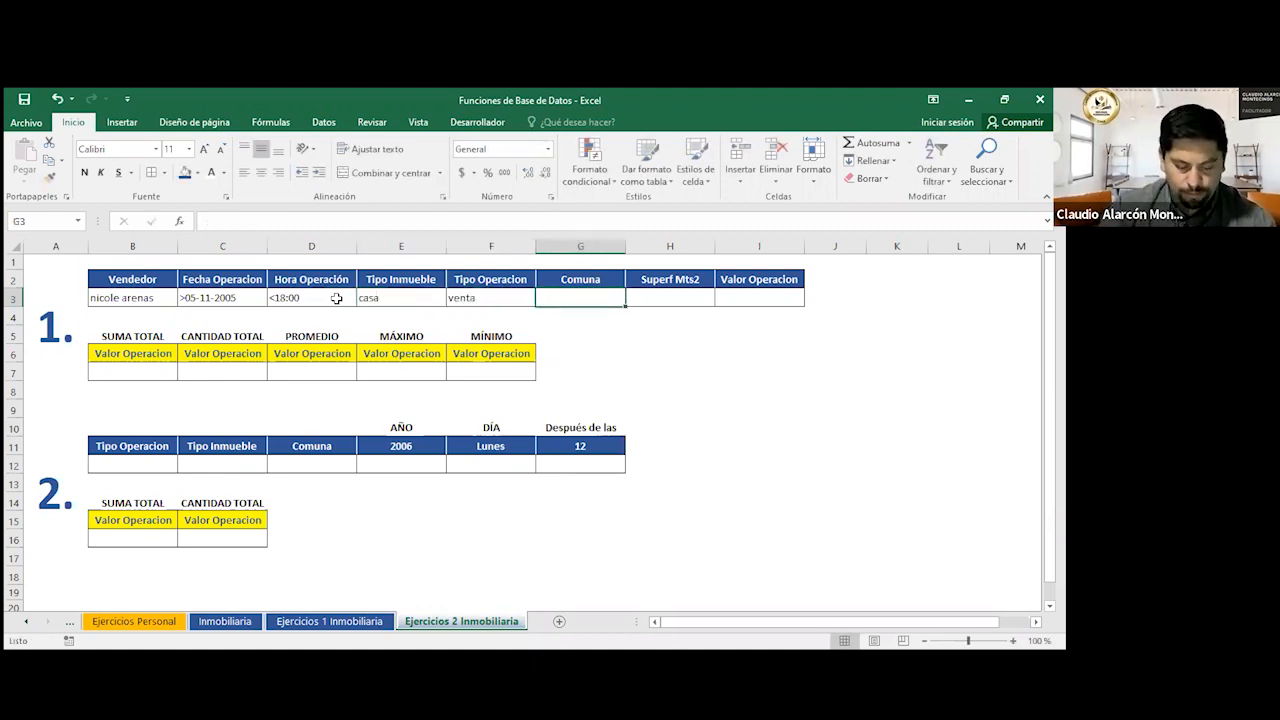
# Complete the exercise 1 criteria with Comuna maipu, Superf Mts2 >75 and Valor Operacion >10000000.
pyautogui.write('maipu')
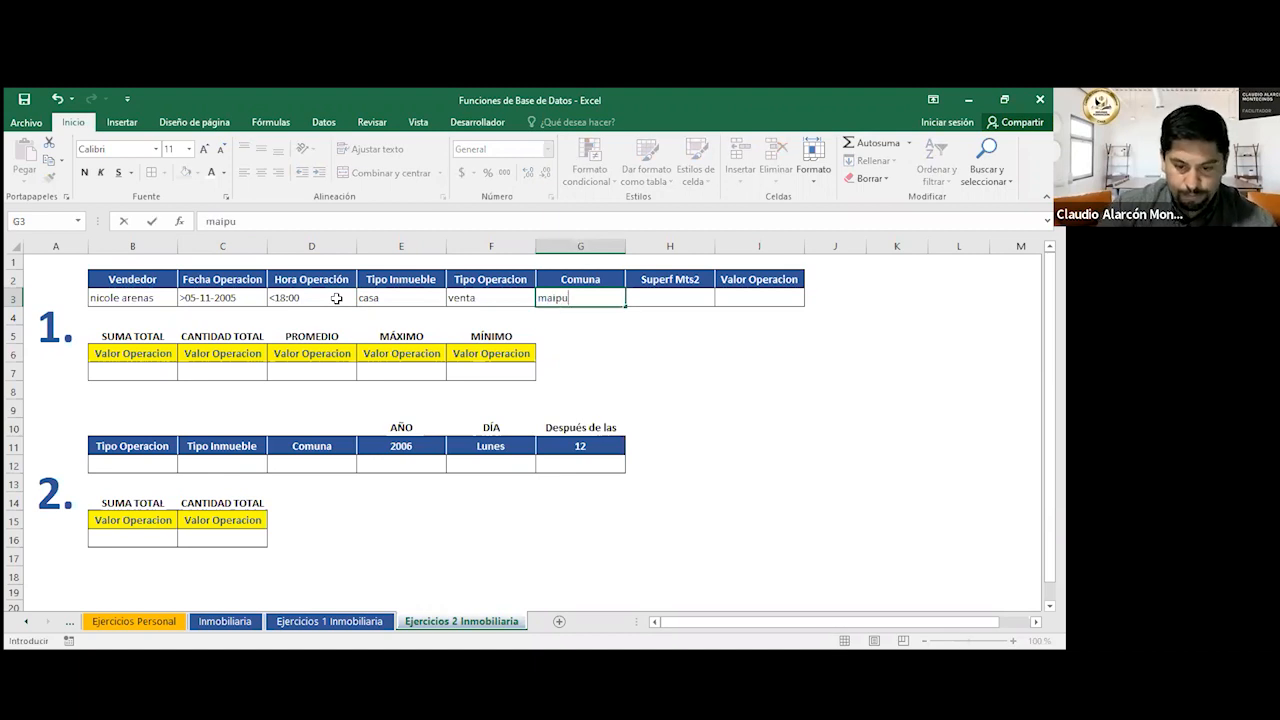
pyautogui.press('Tab')
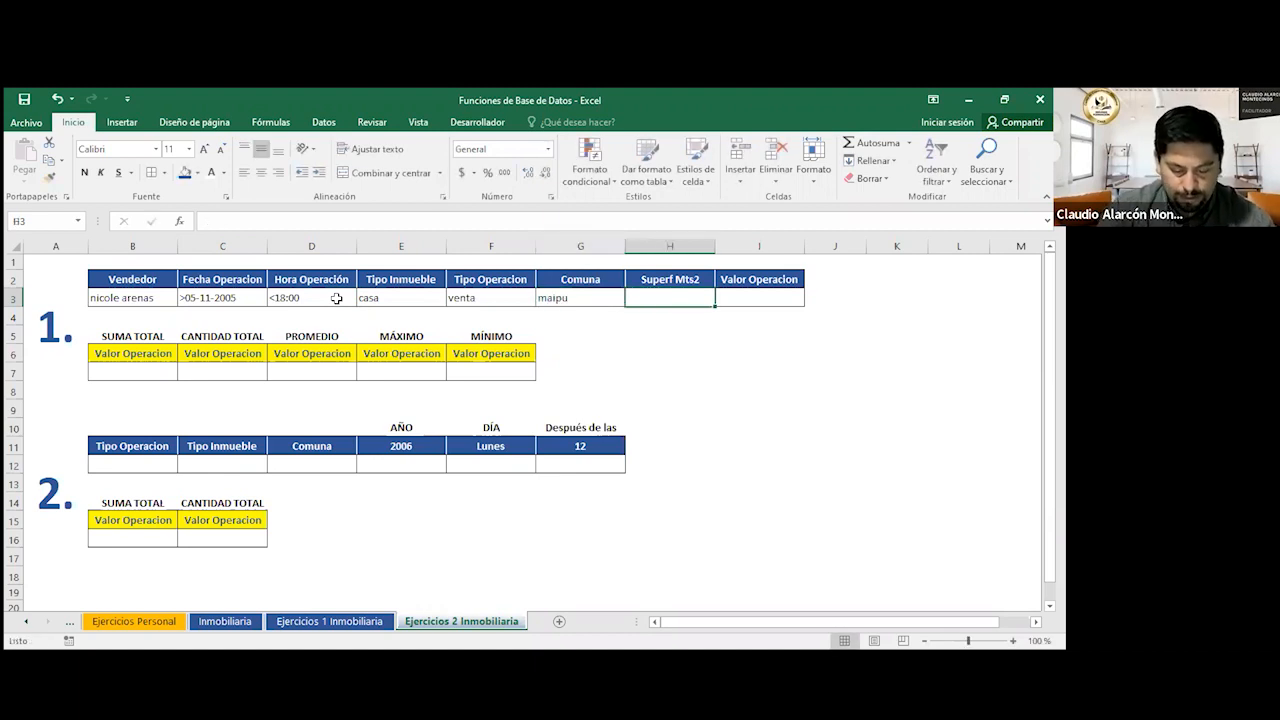
pyautogui.write('>75')
pyautogui.press('Tab')
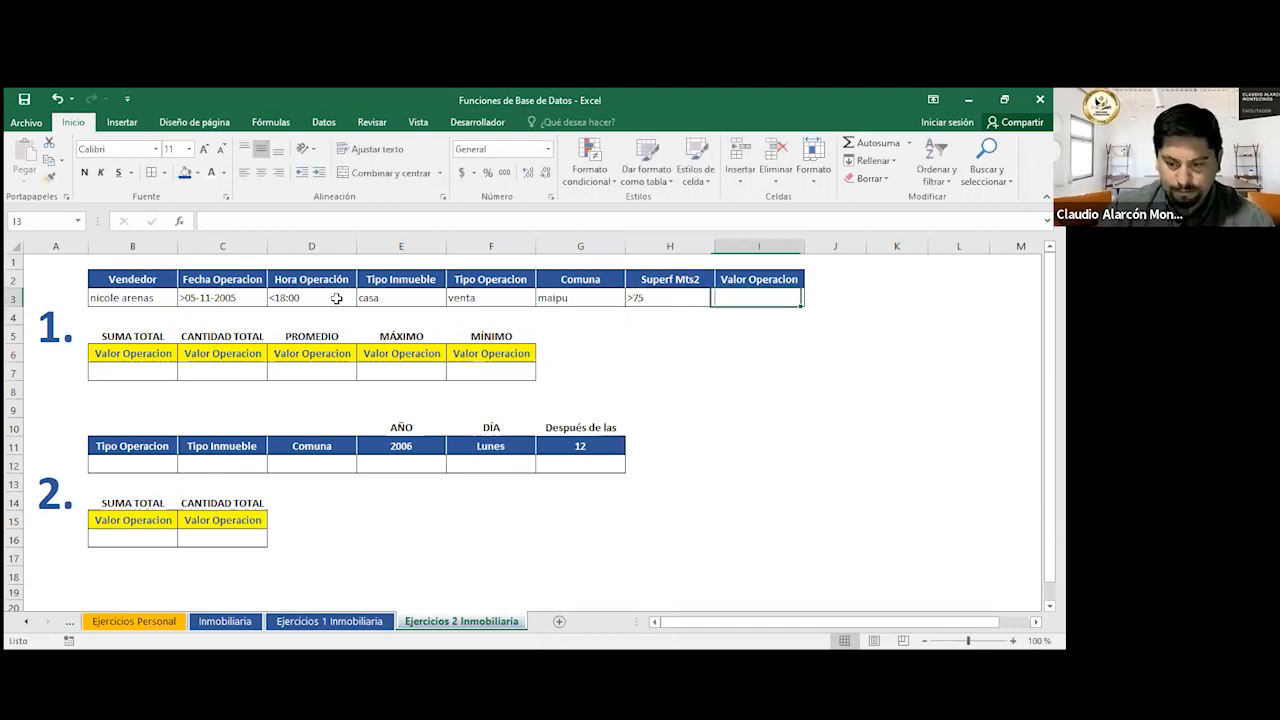
pyautogui.write('>')
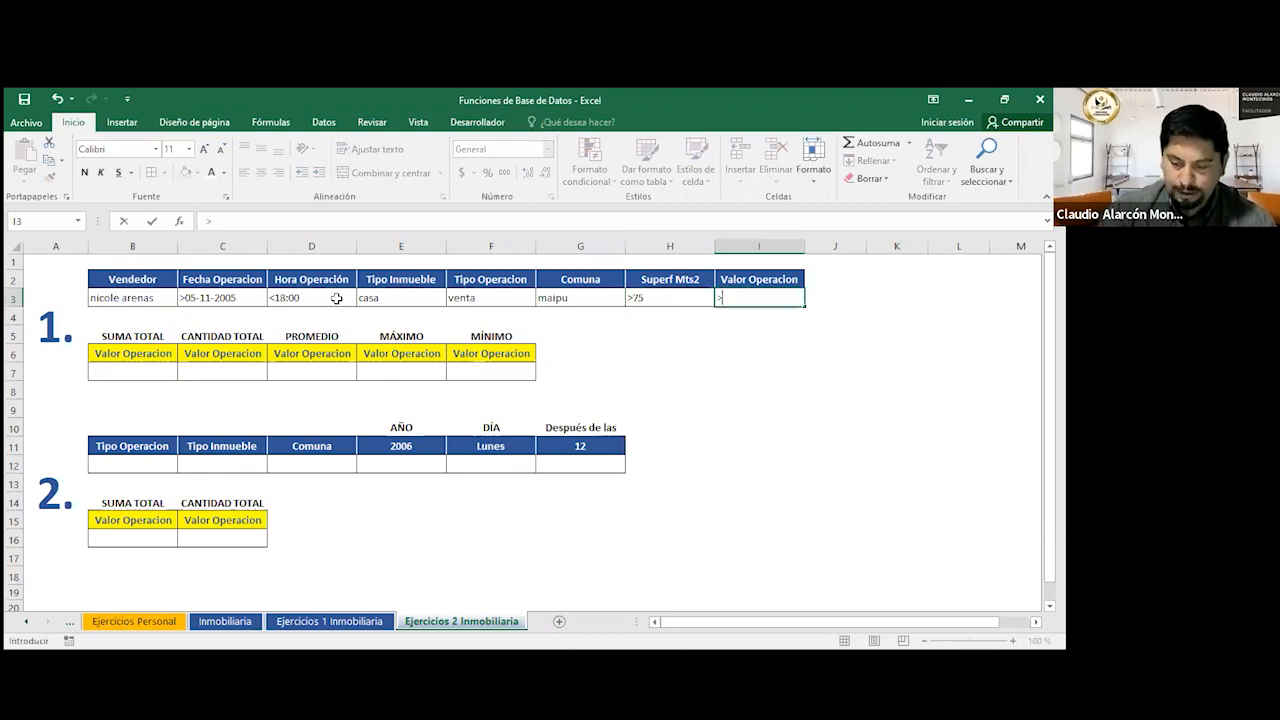
pyautogui.write('1000')
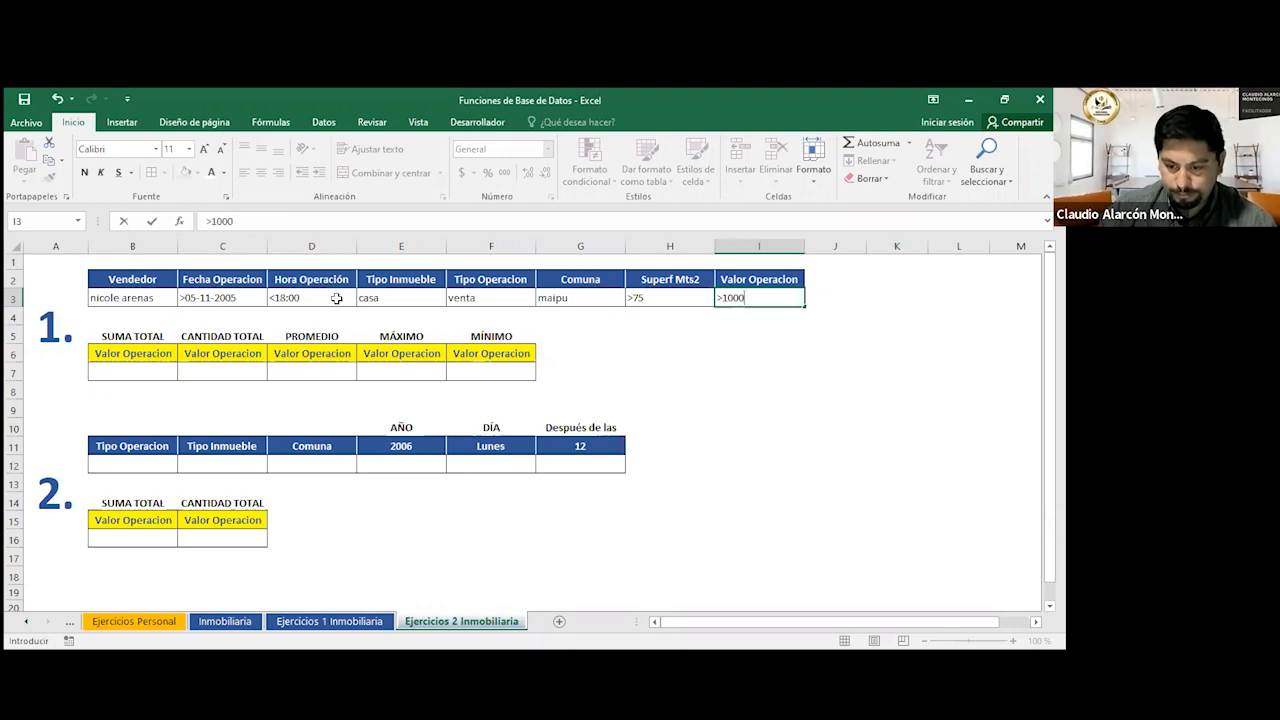
pyautogui.write('0000')
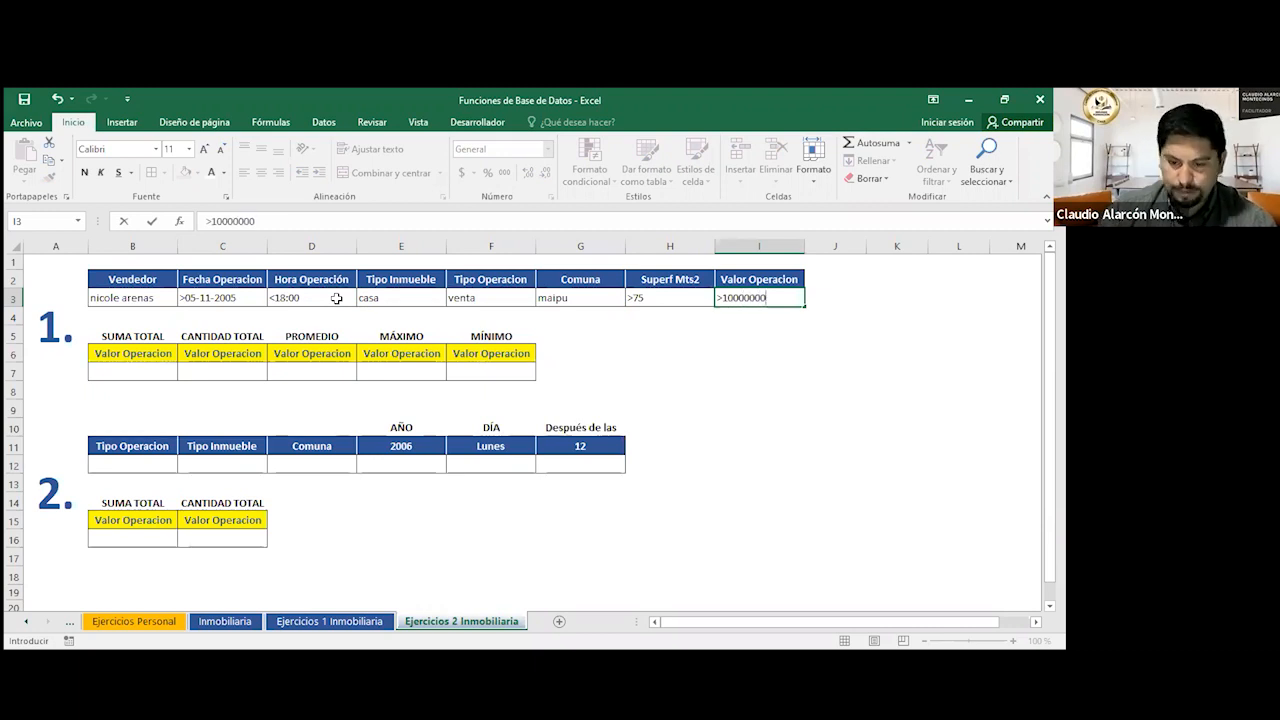
pyautogui.press('Return')
# Begin a BDSUMA formula in the SUMA TOTAL cell B7 with database Inmobiliaria and field ValorOperacion.
pyautogui.click(124, 370)
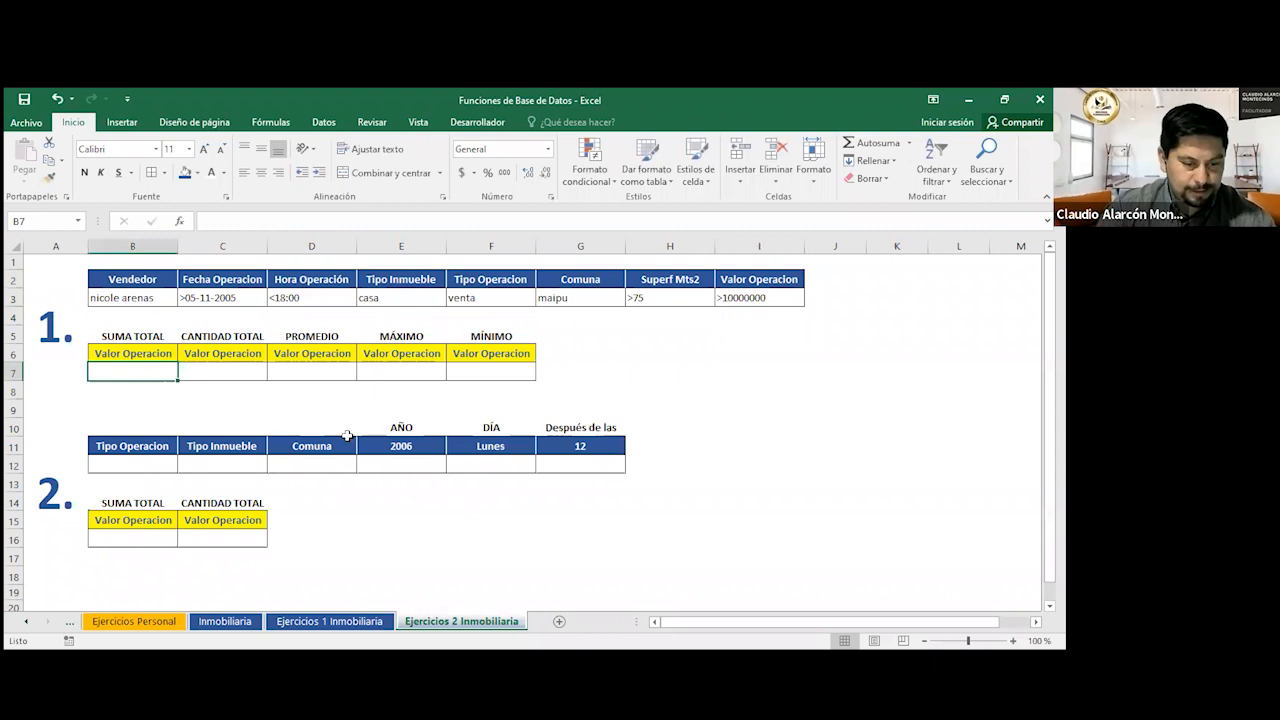
pyautogui.write('=')
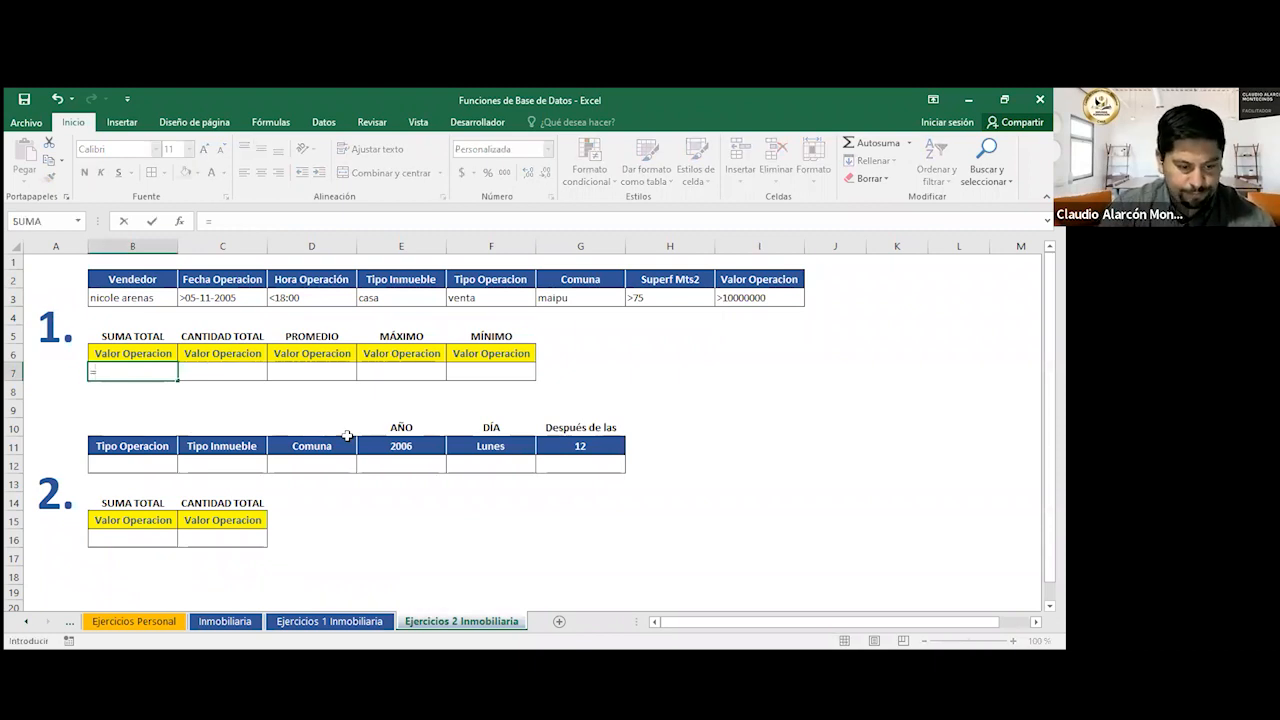
pyautogui.write('b')
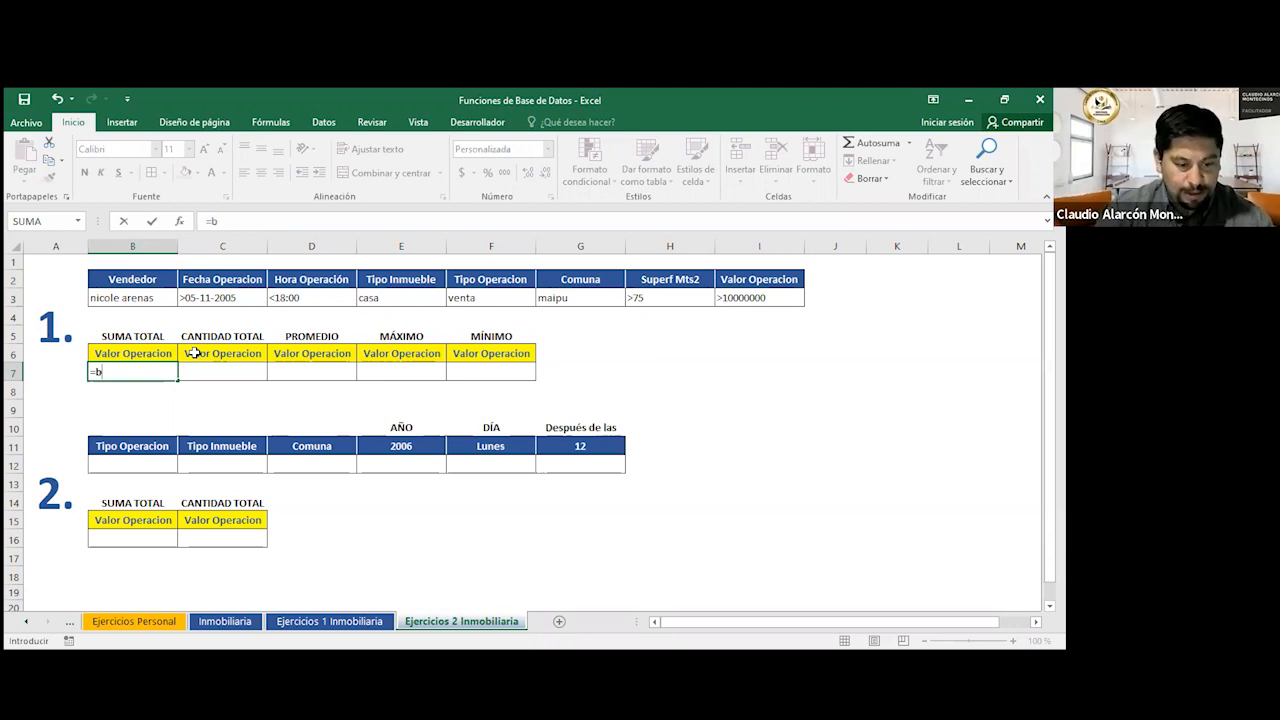
pyautogui.write('dsuma(i')
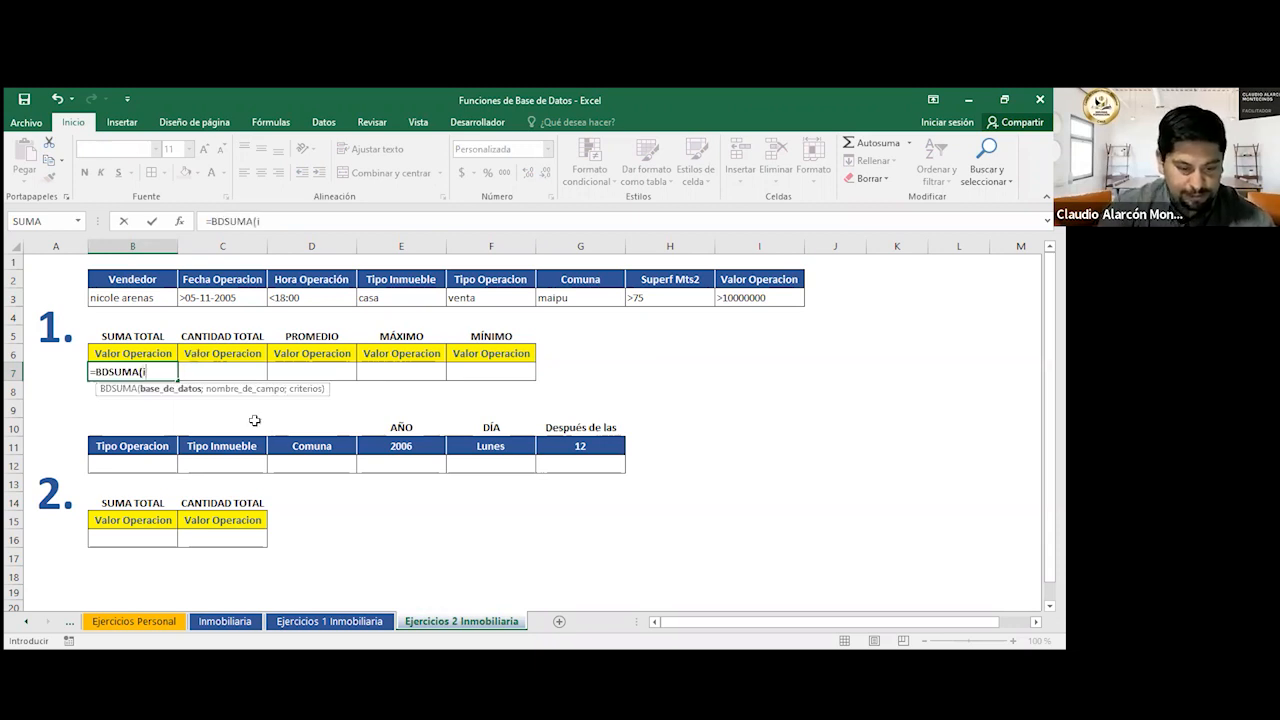
pyautogui.write('nm')
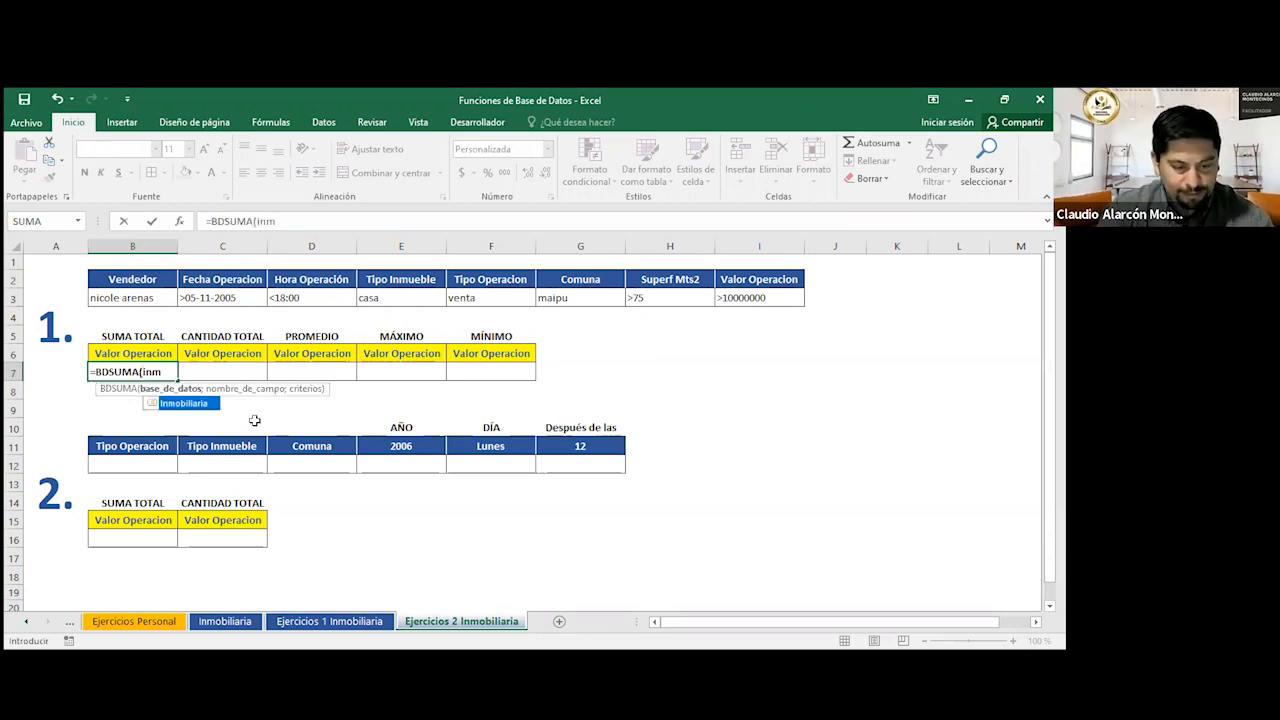
pyautogui.press('Tab')
pyautogui.write(';')
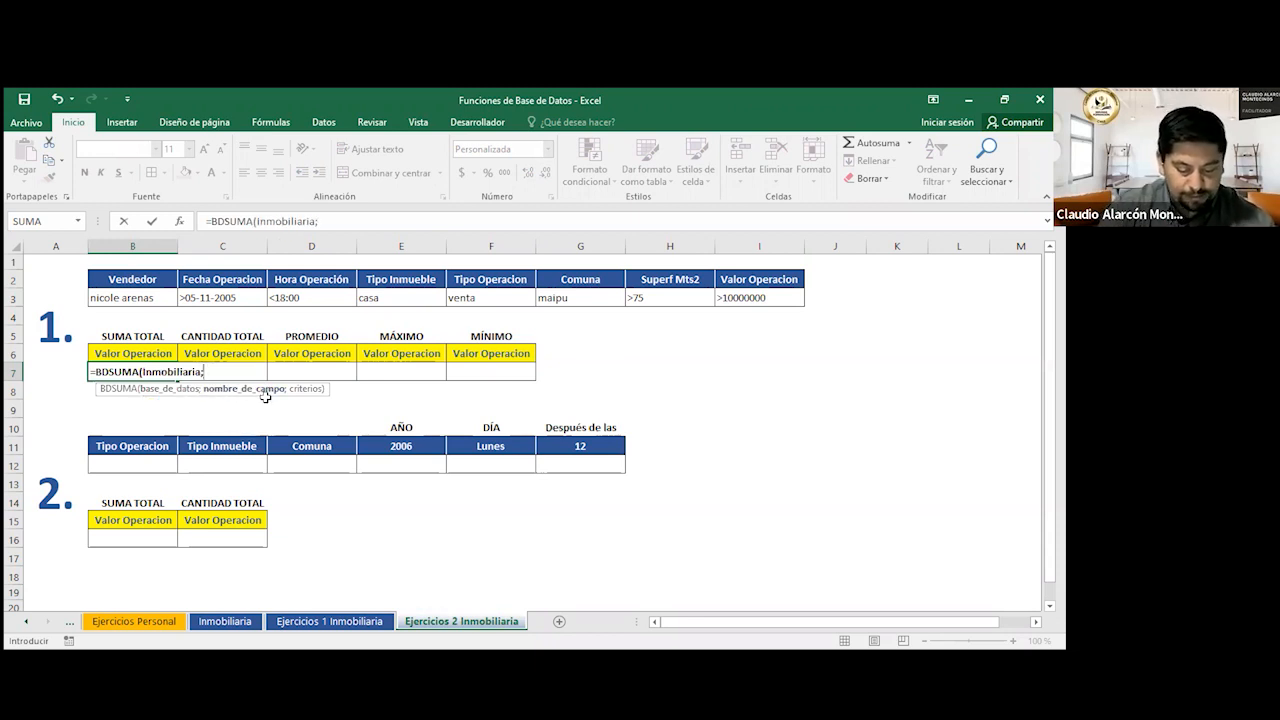
pyautogui.write('valor')
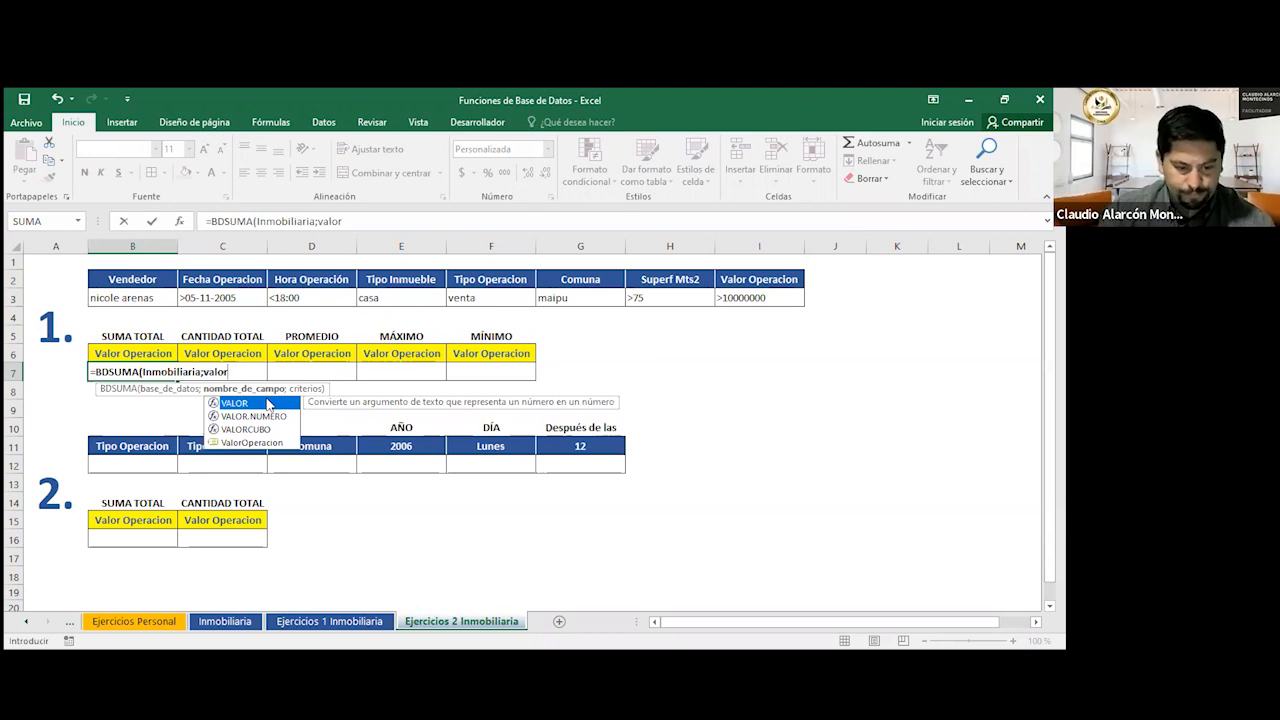
pyautogui.press('Down')
pyautogui.press('Down')
pyautogui.press('Down')
pyautogui.press('Tab')
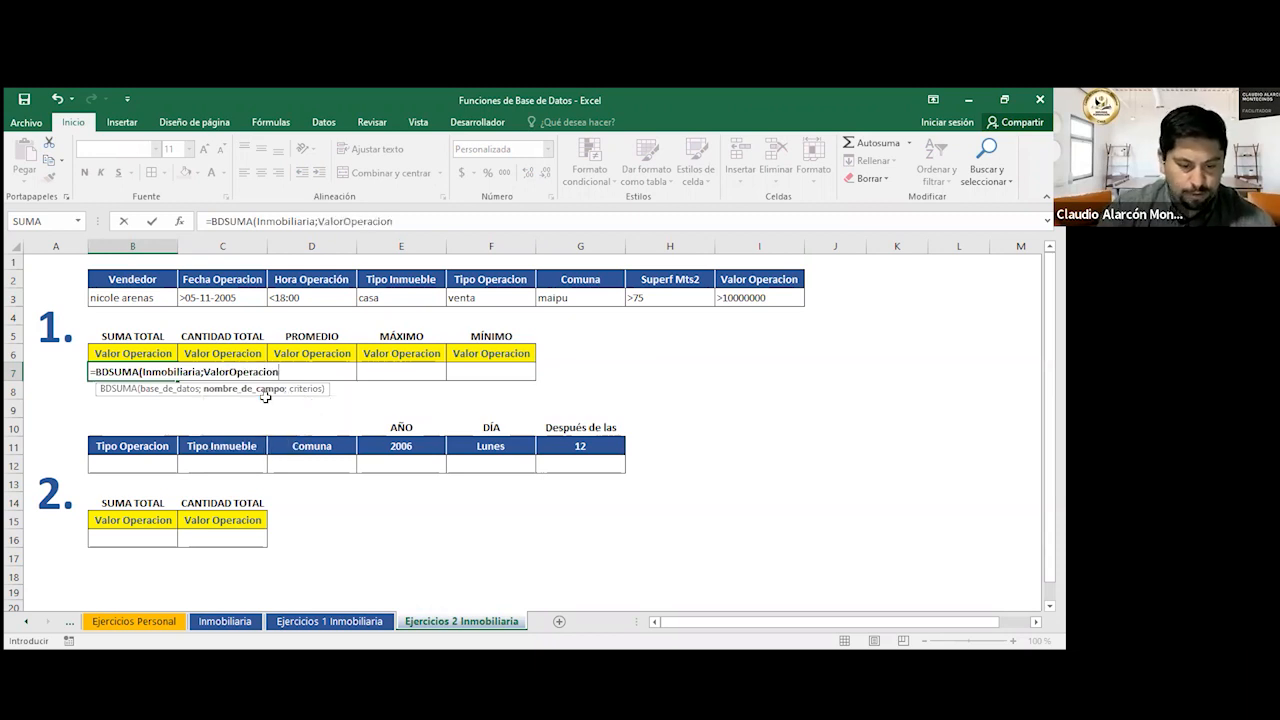
# Finish the B7 formula with the absolute criteria range $B$2:$I$3, and reopen it to check its references.
pyautogui.write(';')
pyautogui.click(137, 277)
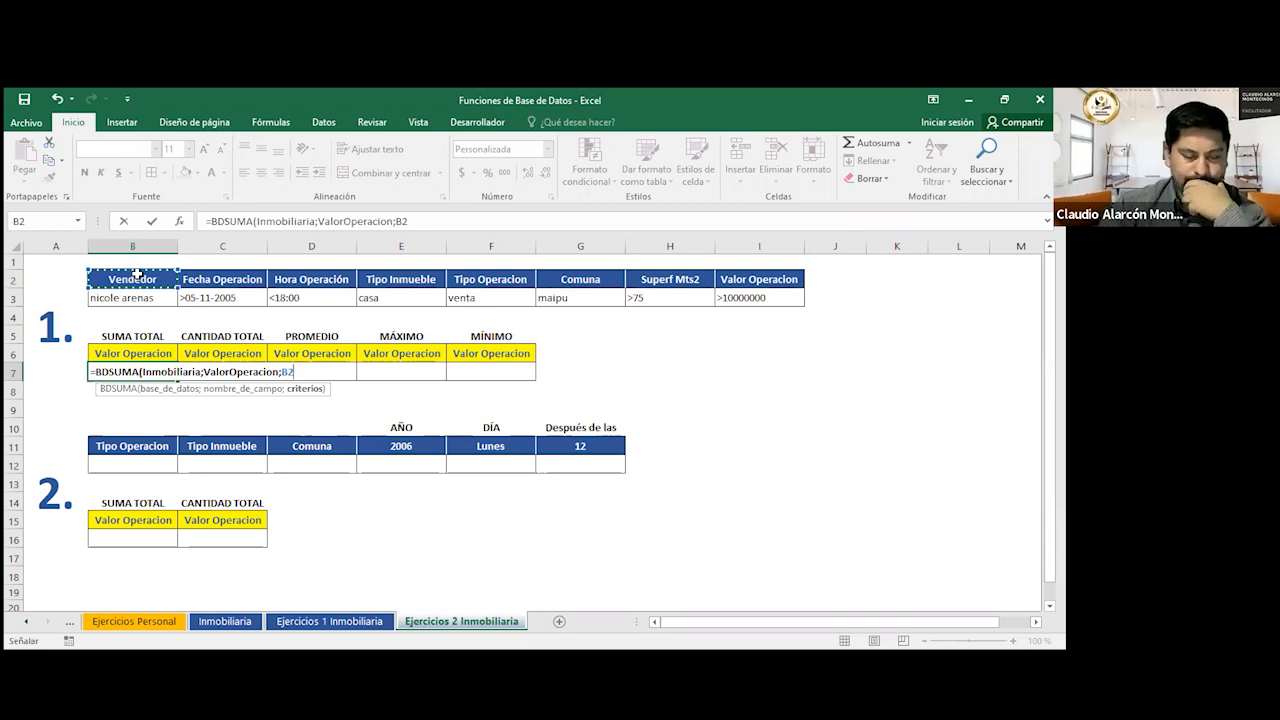
pyautogui.hotkey('ctrl', 'shift', 'Right')
pyautogui.hotkey('ctrl', 'shift', 'Down')
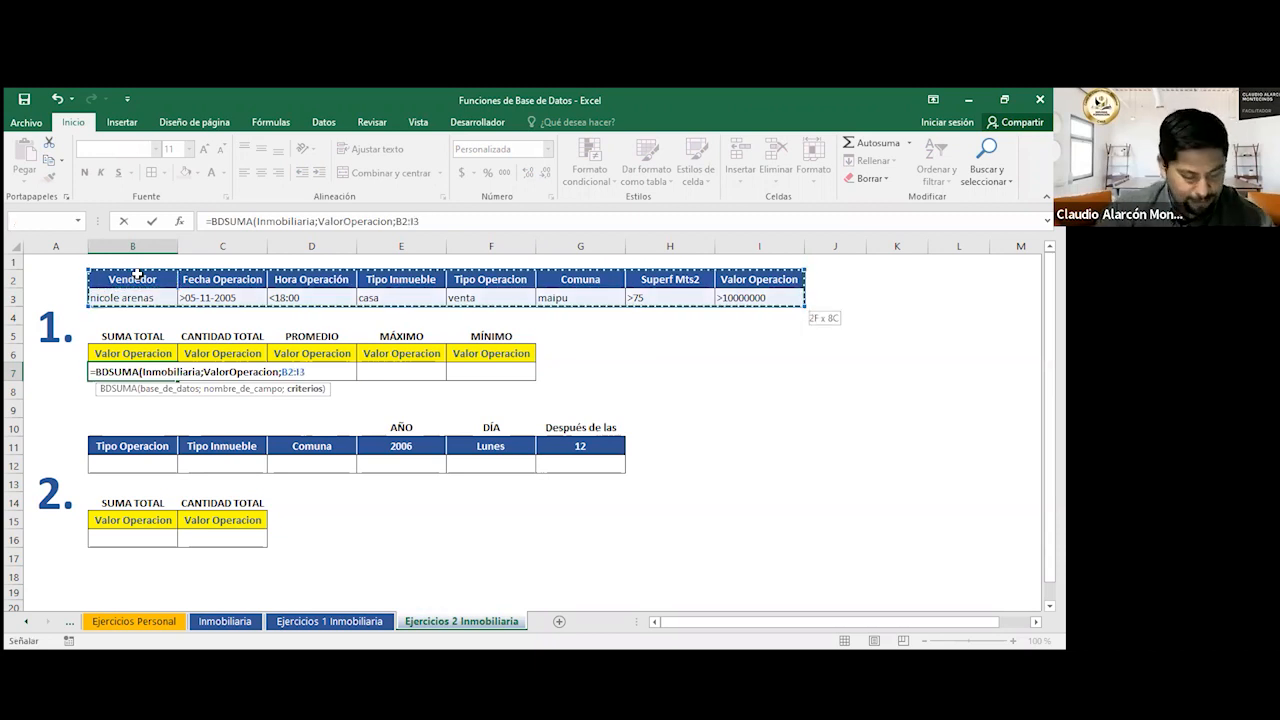
pyautogui.press('F4')
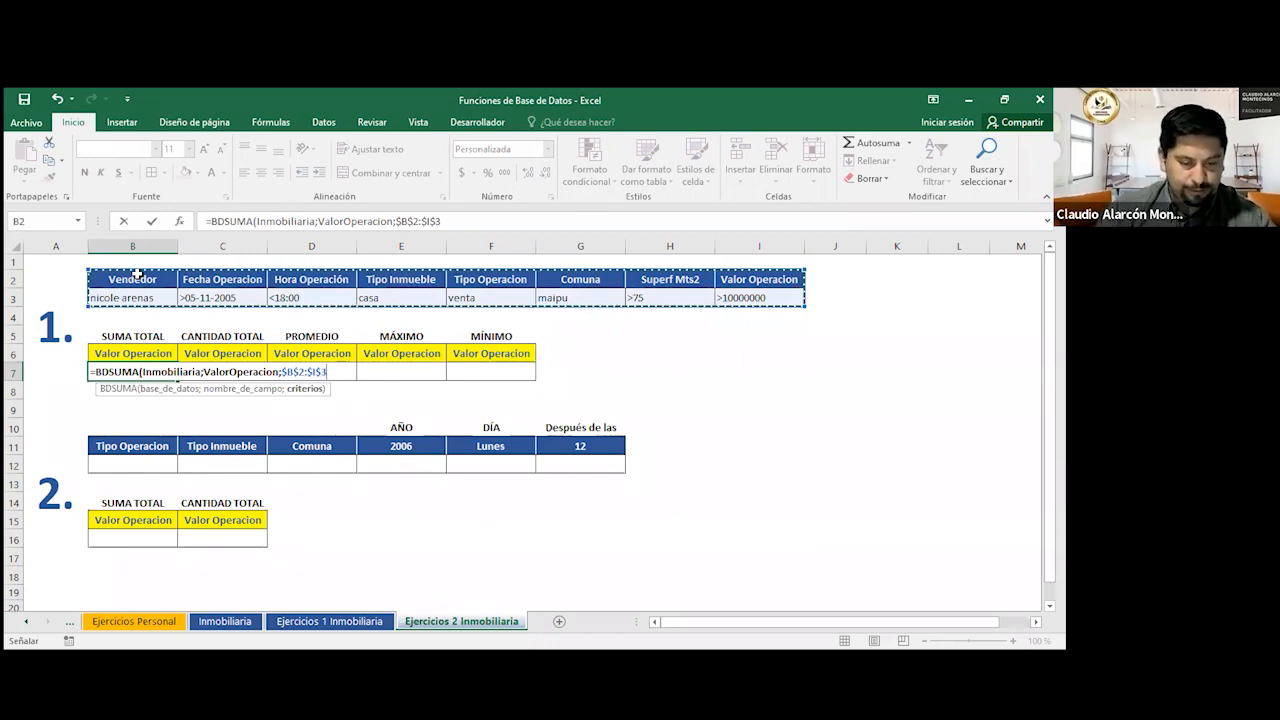
pyautogui.write(')')
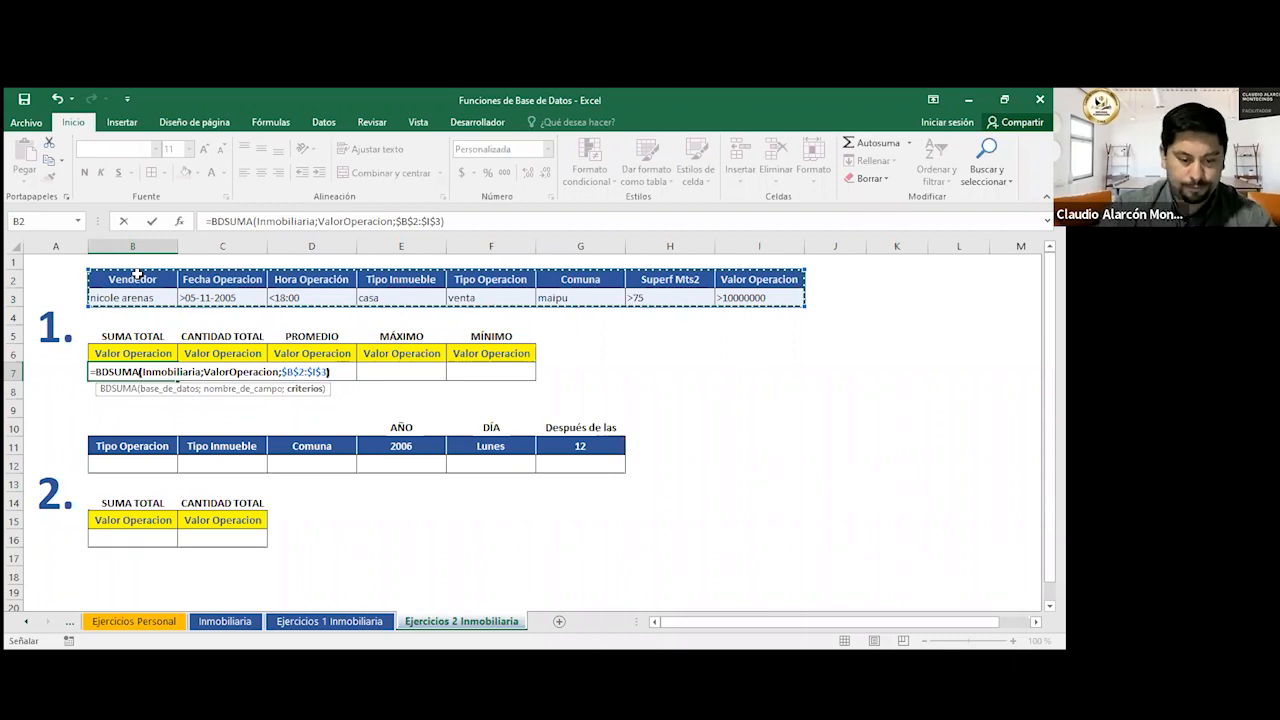
pyautogui.press('Return')
pyautogui.click(156, 372)
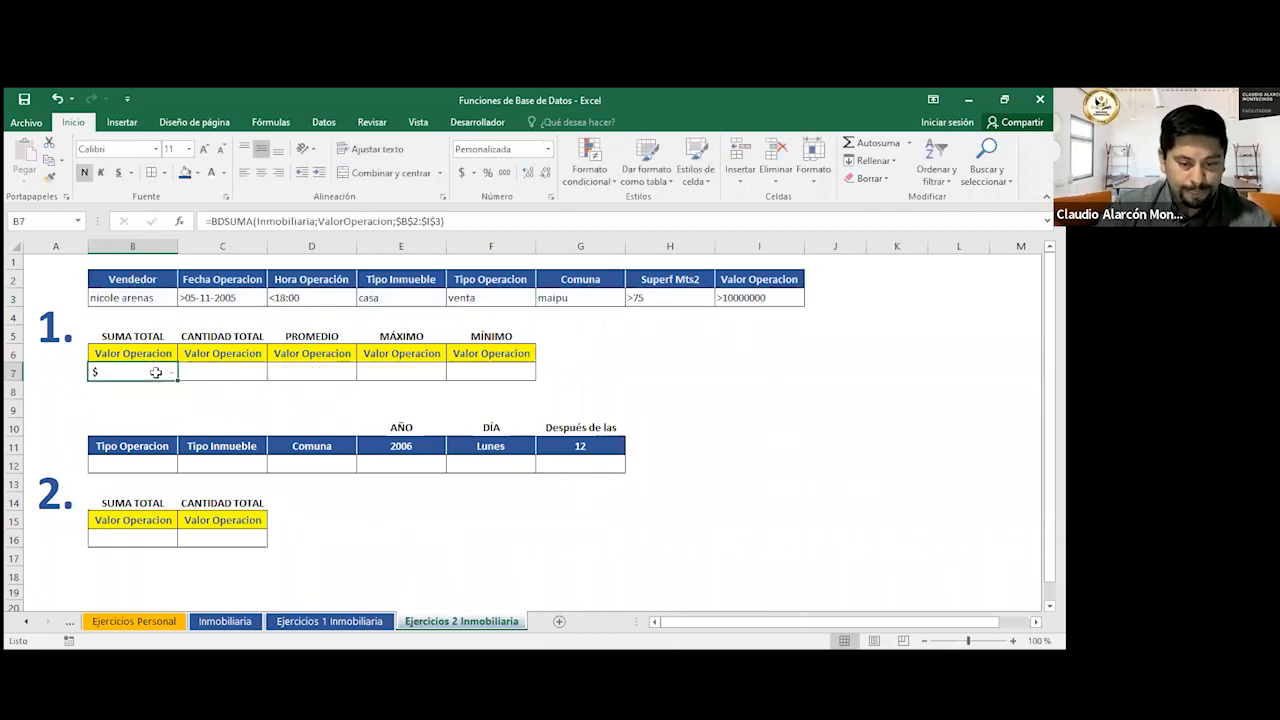
pyautogui.doubleClick(156, 372)
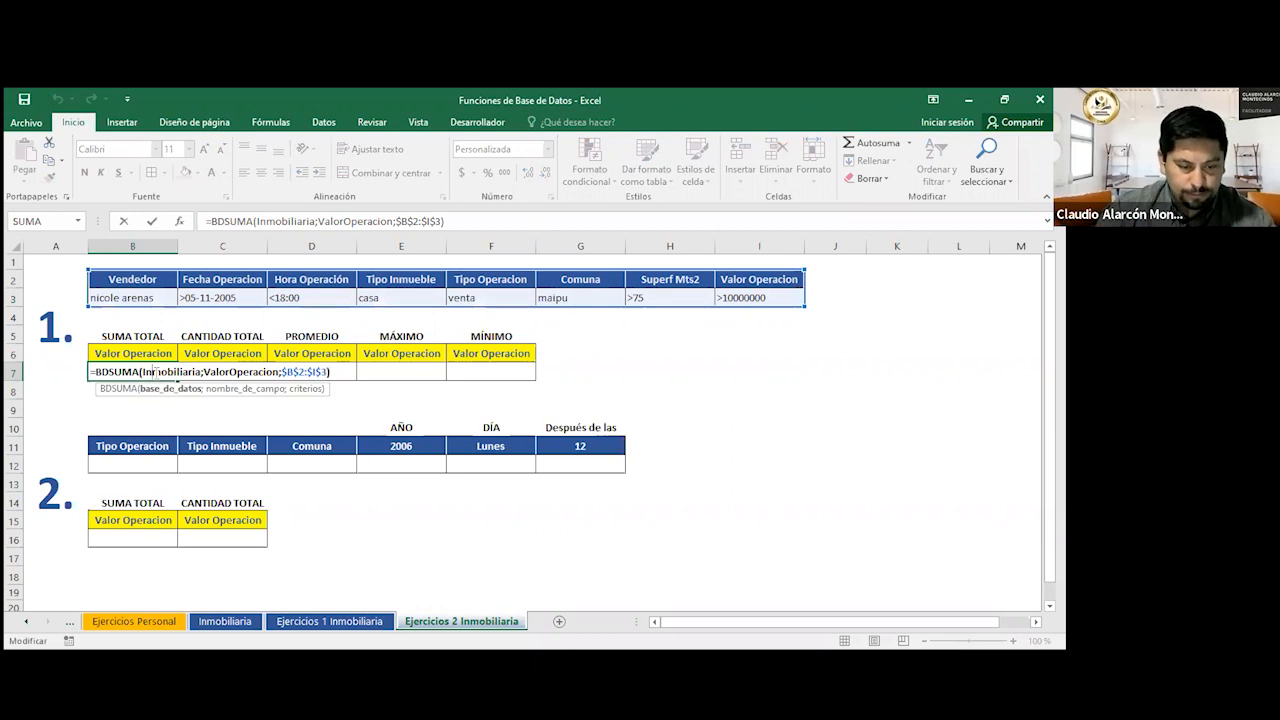
# Try clearing the criteria in B3:F3 to test the B7 sum, and undo the deletion.
pyautogui.moveTo(134, 297); pyautogui.dragTo(459, 290)
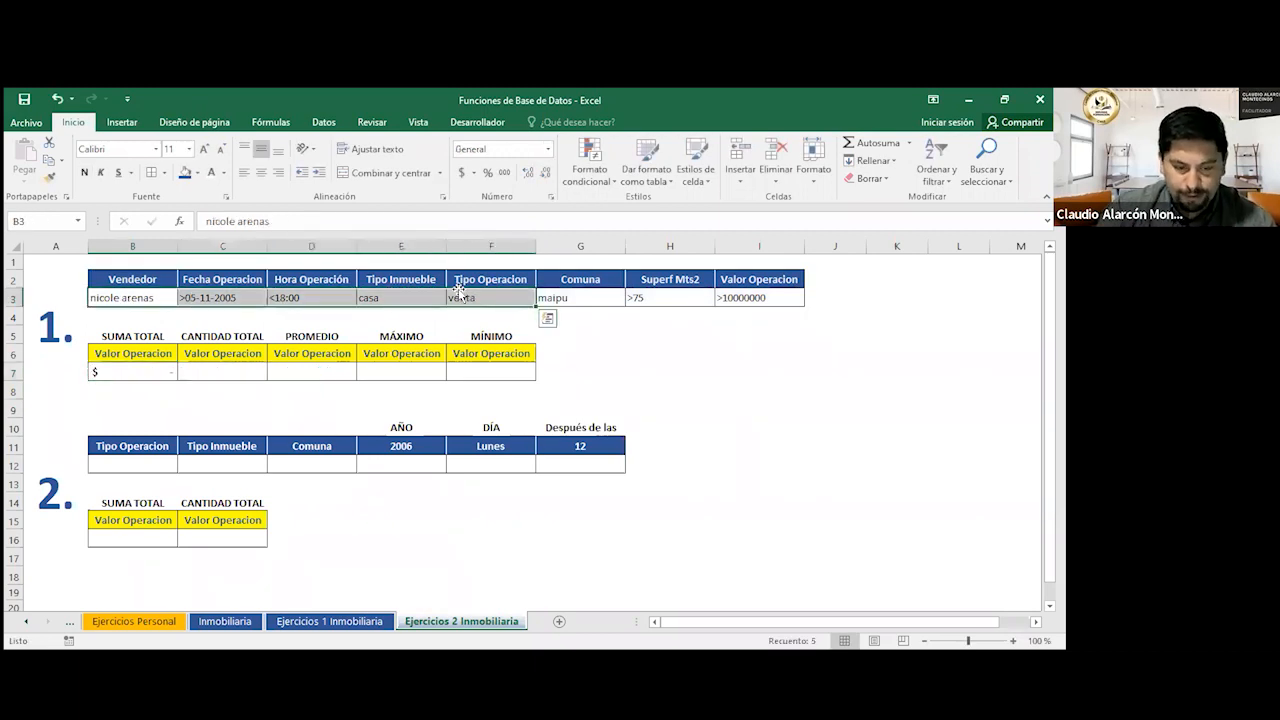
pyautogui.press('Delete')
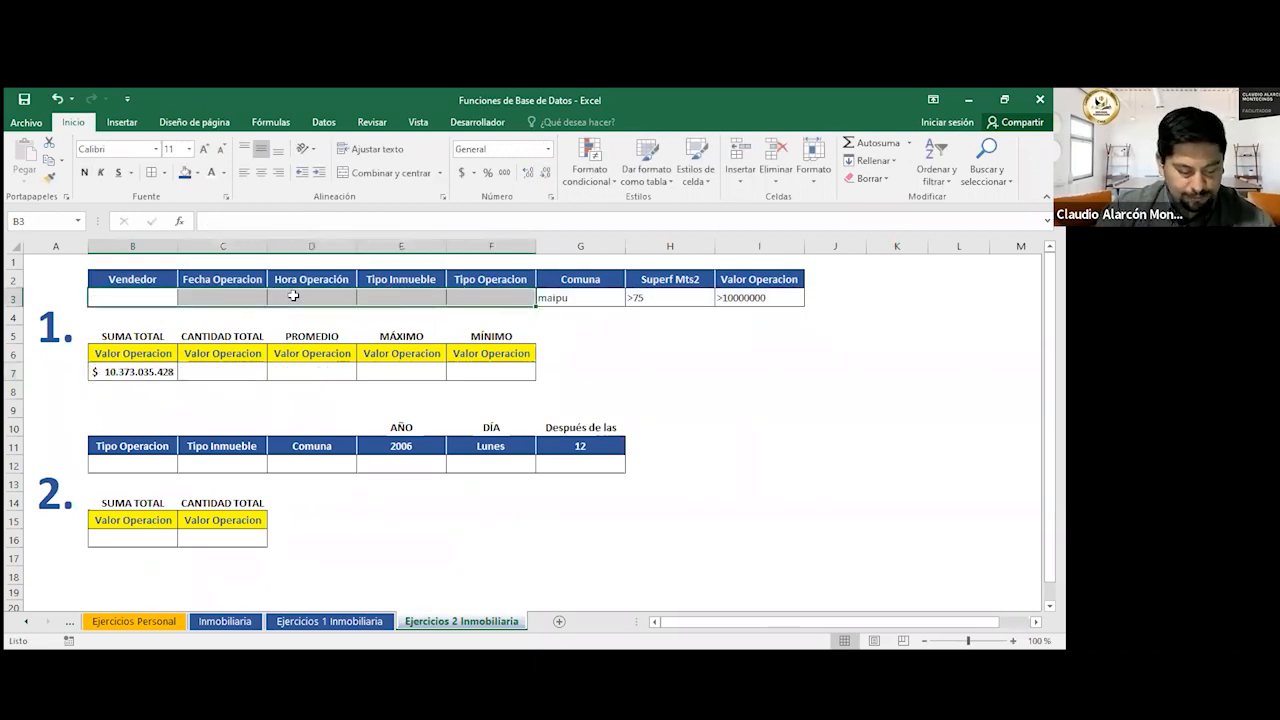
pyautogui.hotkey('ctrl', 'z')
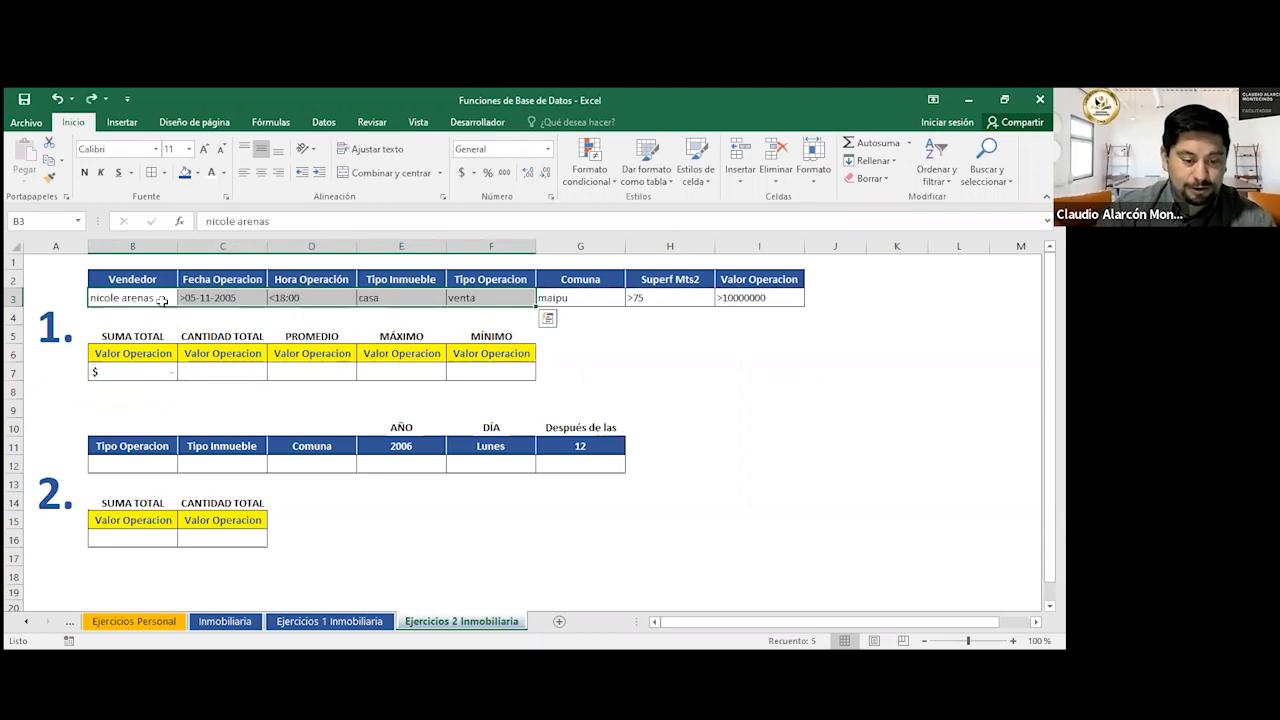
# Change the exercise 1 Valor Operacion criterion in I3 to >7000000.
pyautogui.click(160, 300)
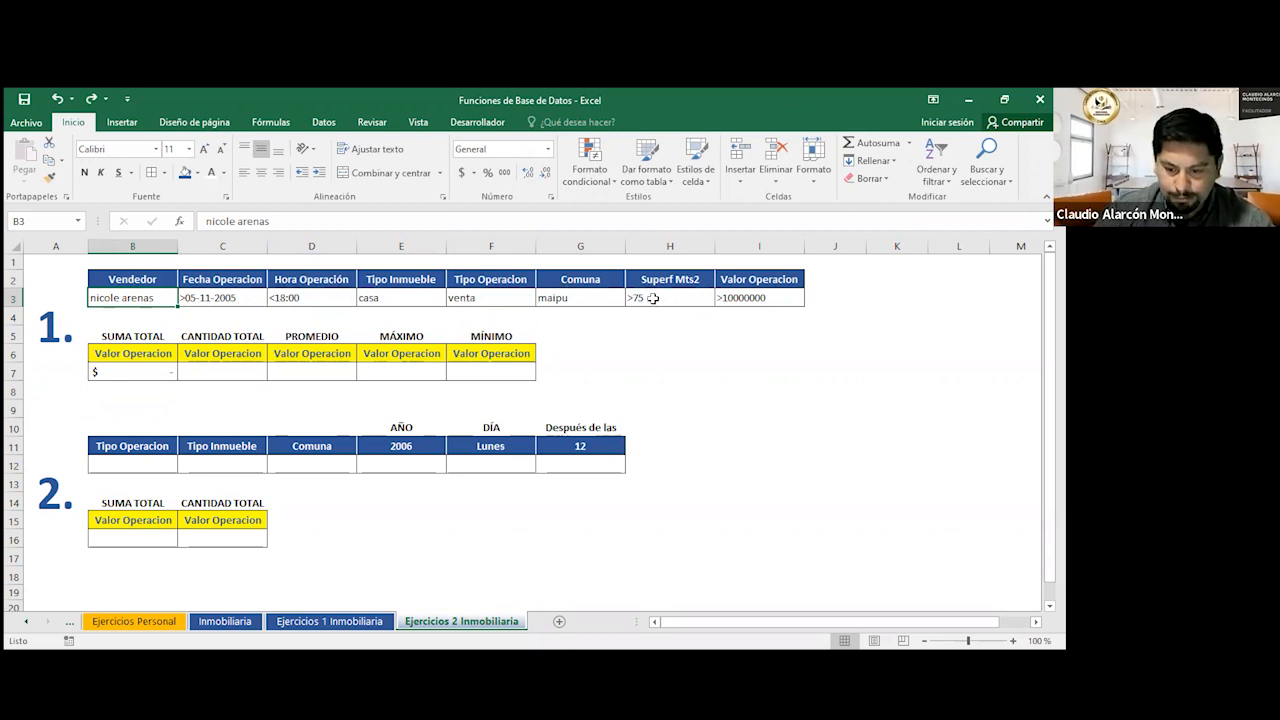
pyautogui.doubleClick(775, 297)
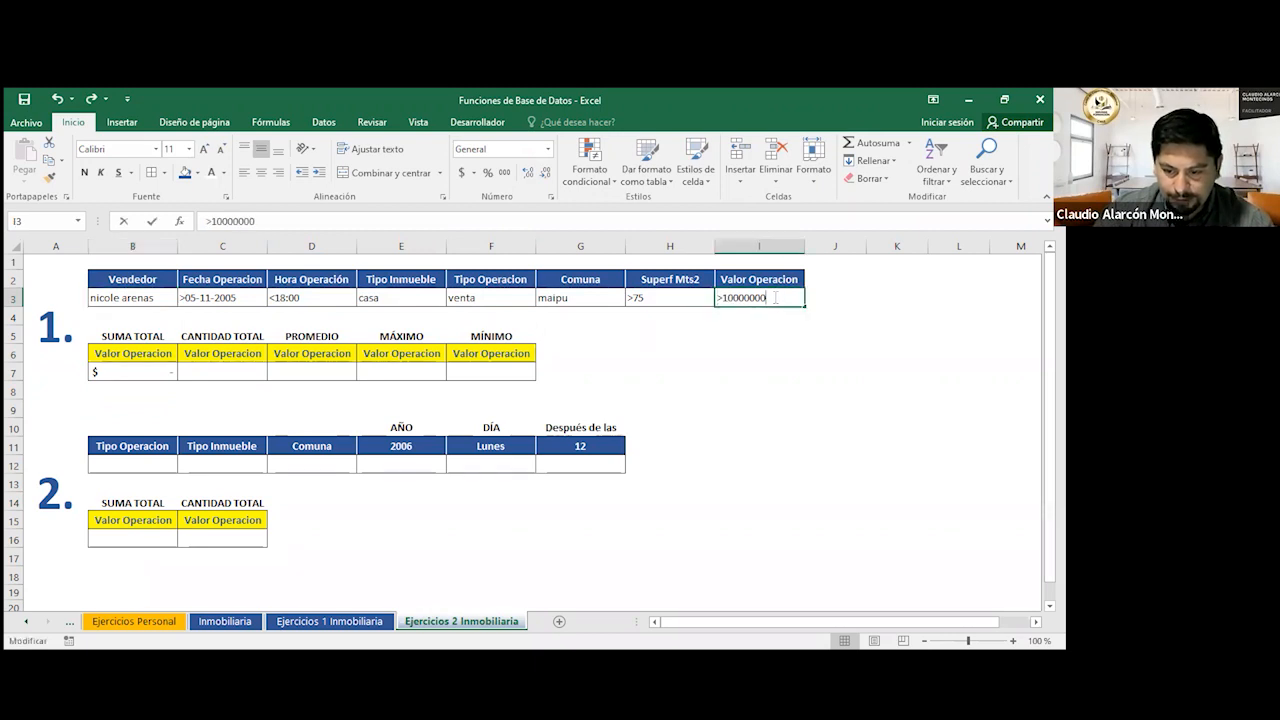
pyautogui.press('BackSpace')
pyautogui.press('BackSpace')
pyautogui.press('BackSpace')
pyautogui.press('BackSpace')
pyautogui.press('BackSpace')
pyautogui.press('BackSpace')
pyautogui.press('BackSpace')
pyautogui.press('BackSpace')
pyautogui.press('BackSpace')
pyautogui.write('7000000')
pyautogui.press('Return')
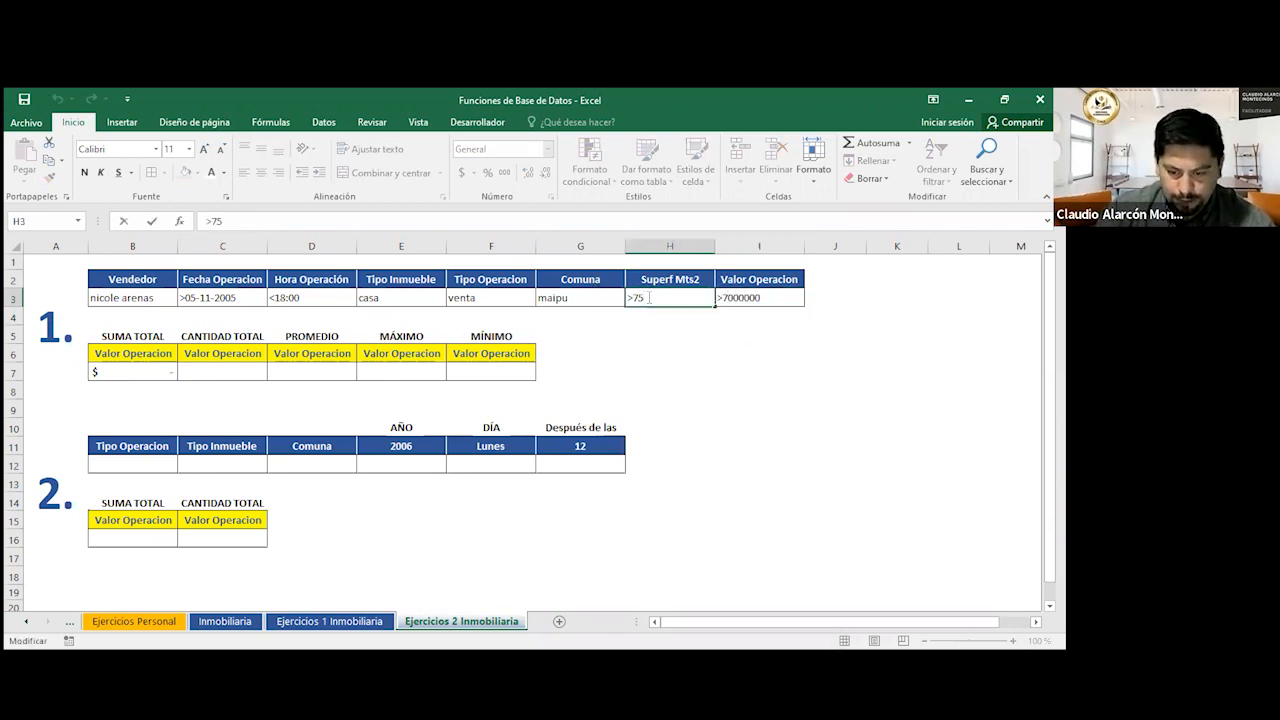
# Set the Superf Mts2 criterion in H3 to >50.
pyautogui.press('BackSpace')
pyautogui.write('50')
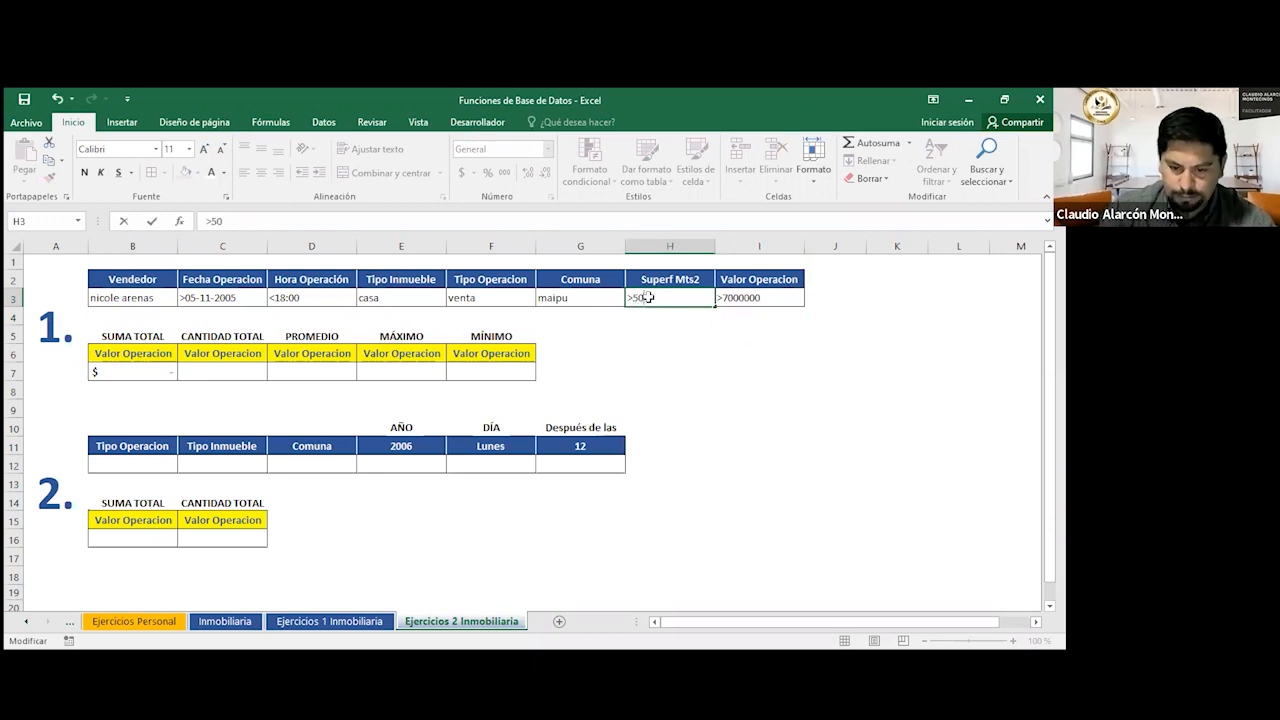
pyautogui.press('Return')
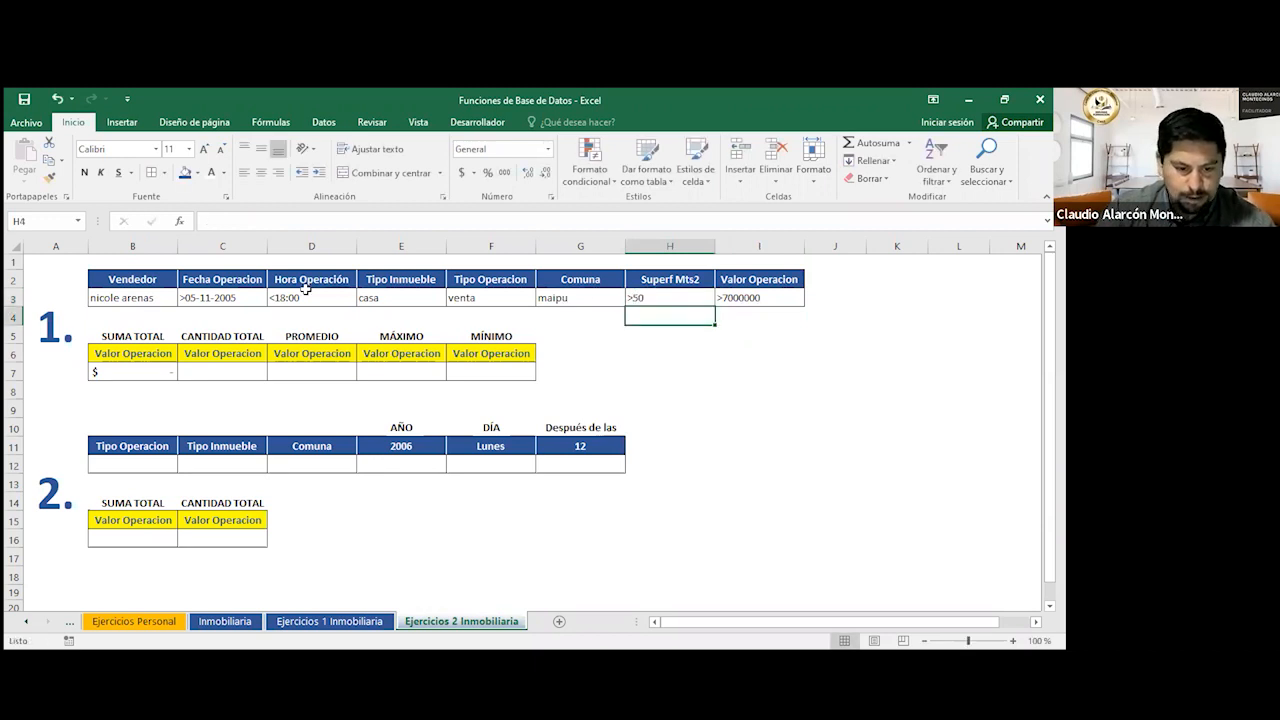
# Change the Fecha Operacion criterion in C3 to <15-12-2006.
pyautogui.click(203, 296)
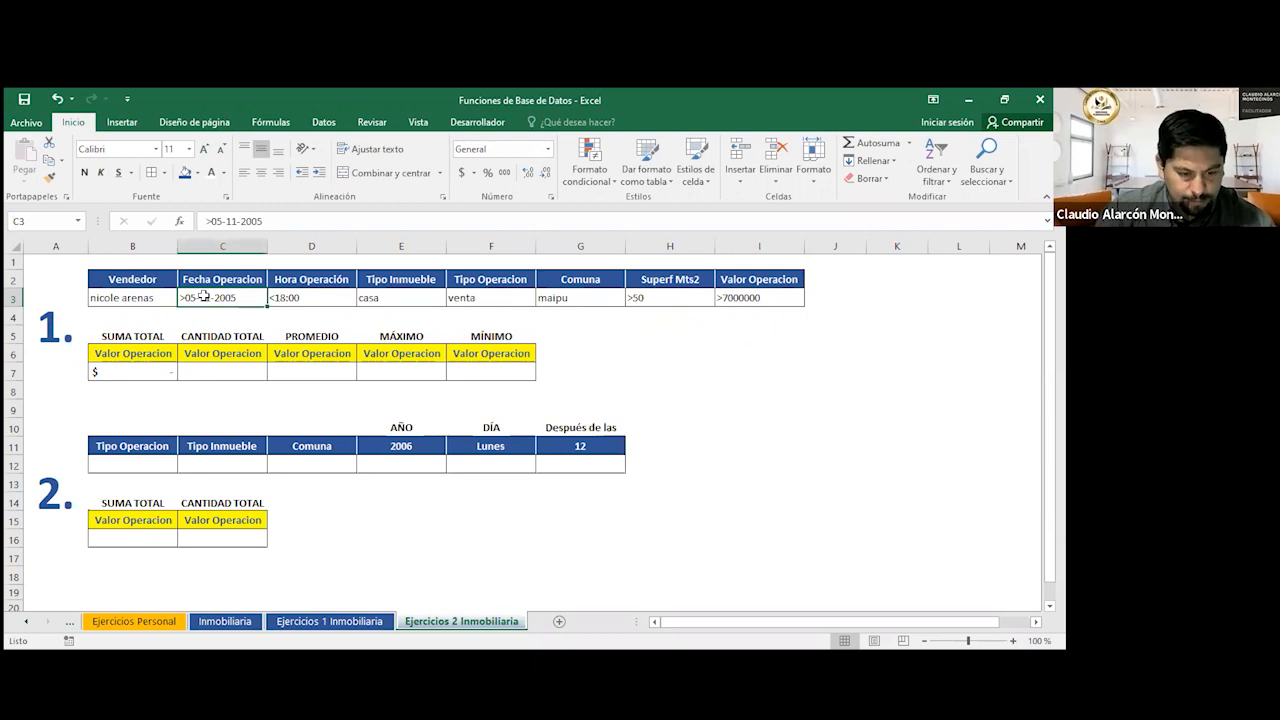
pyautogui.write('<')
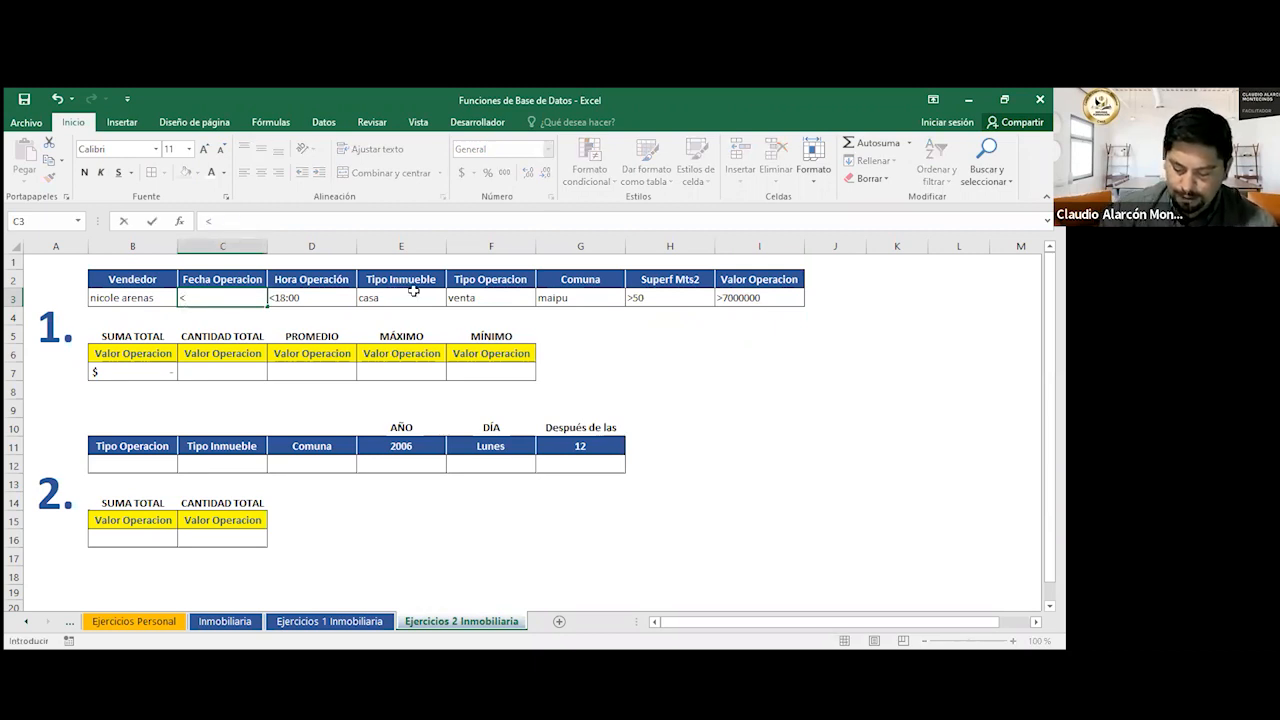
pyautogui.write('15')
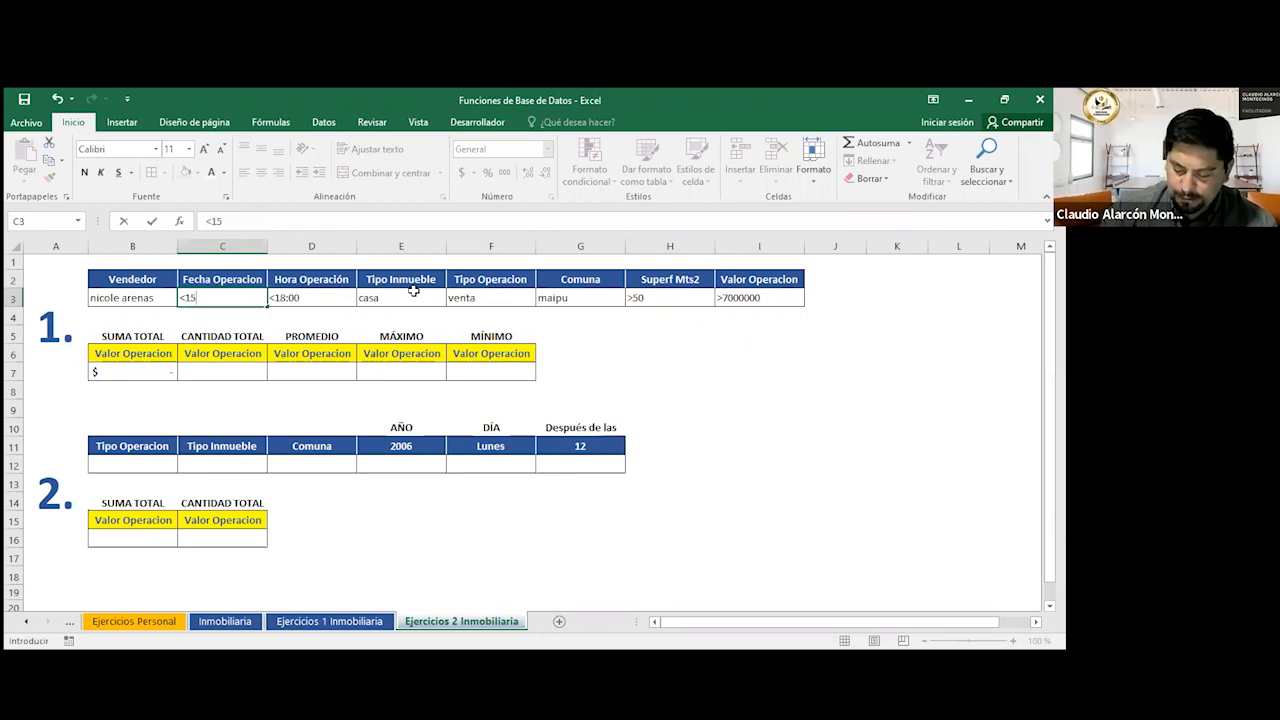
pyautogui.write('-12')
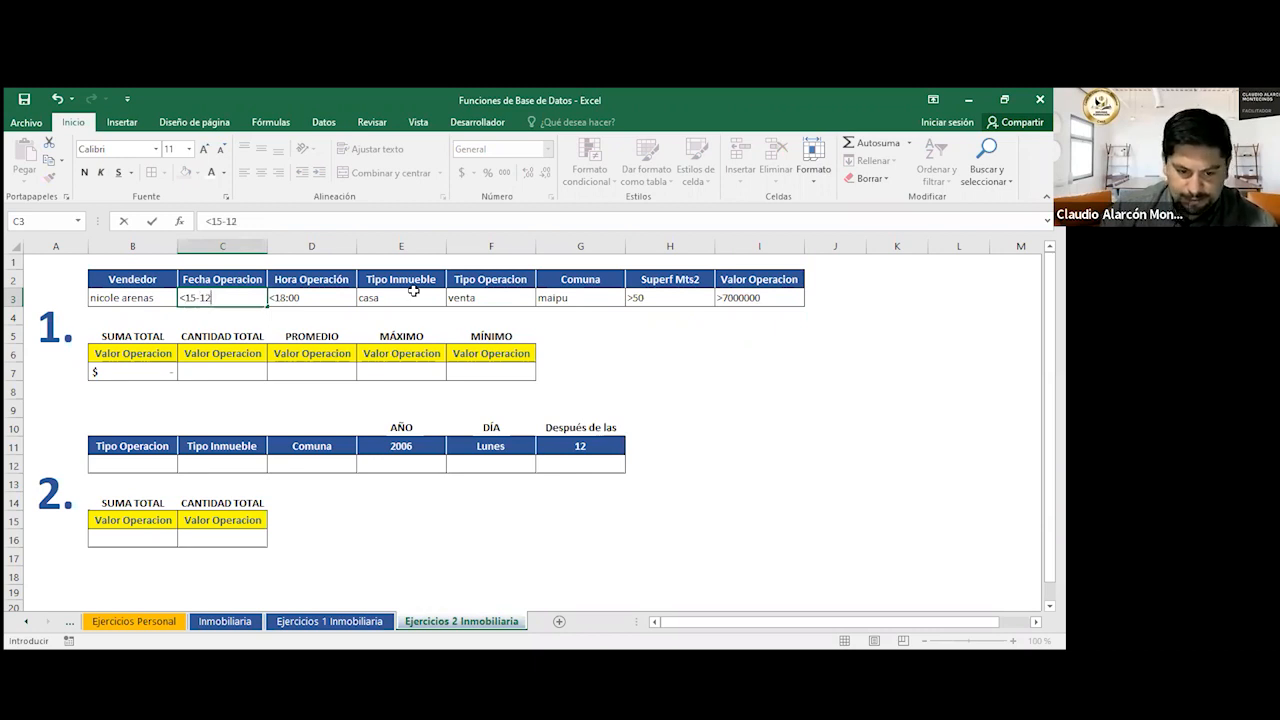
pyautogui.write('-2006')
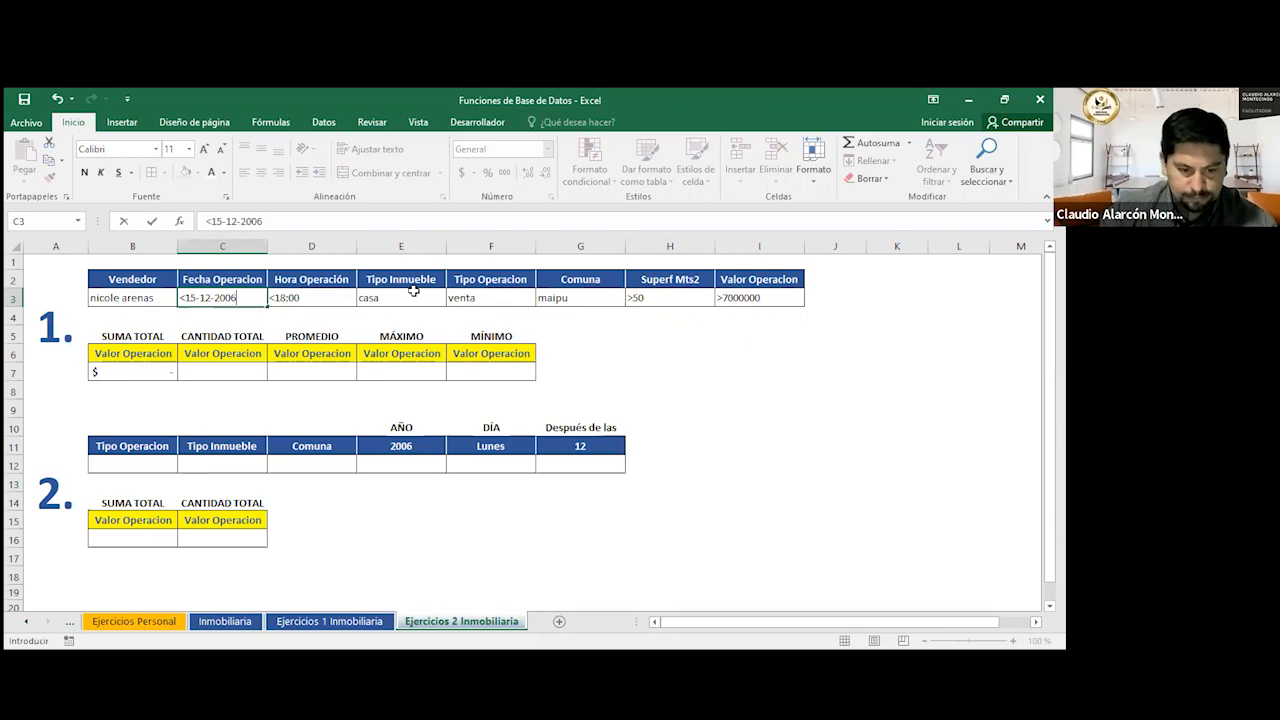
pyautogui.press('Return')
# Change the Hora Operación criterion in D3 to >09:00.
pyautogui.click(316, 296)
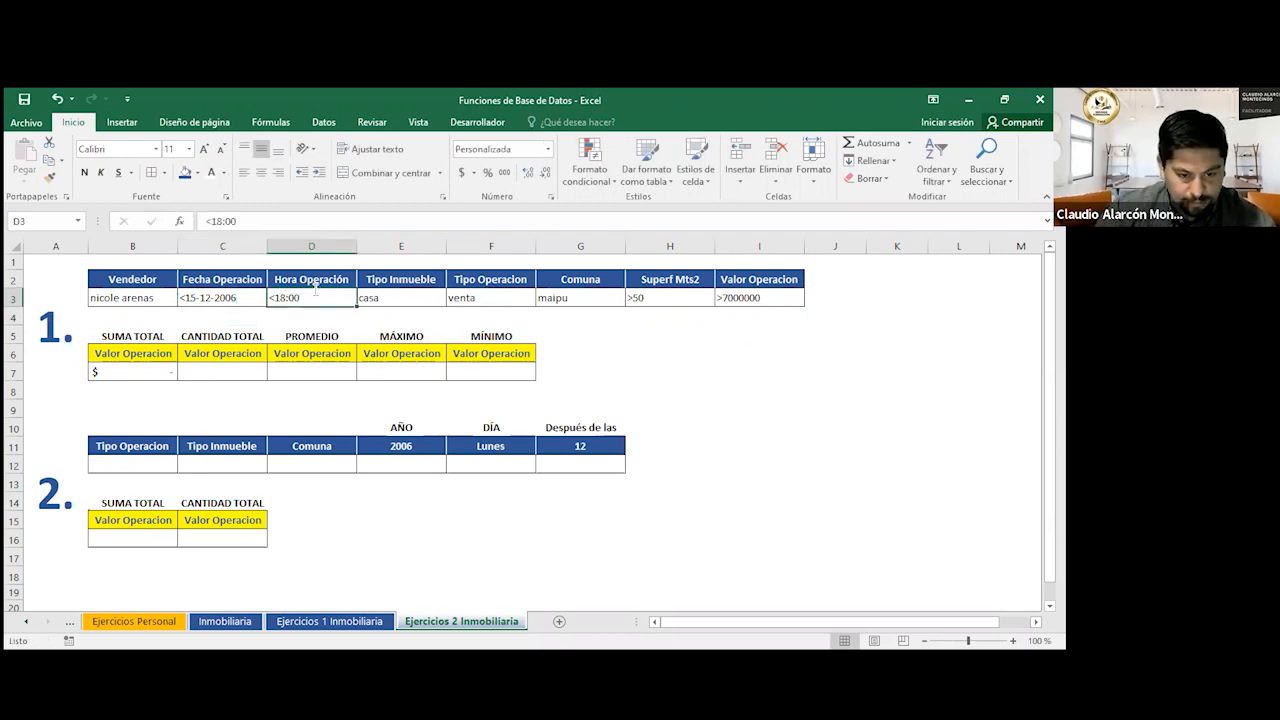
pyautogui.write('<')
pyautogui.press('BackSpace')
pyautogui.write('>')
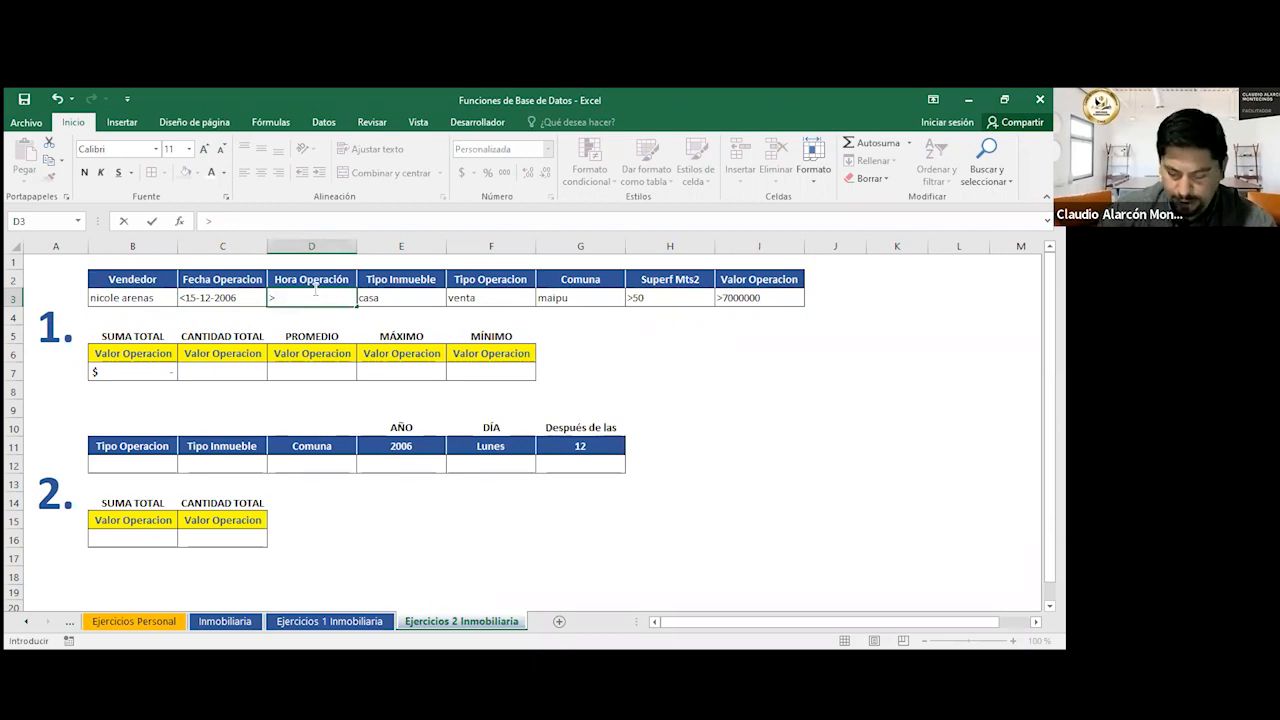
pyautogui.write('09:00')
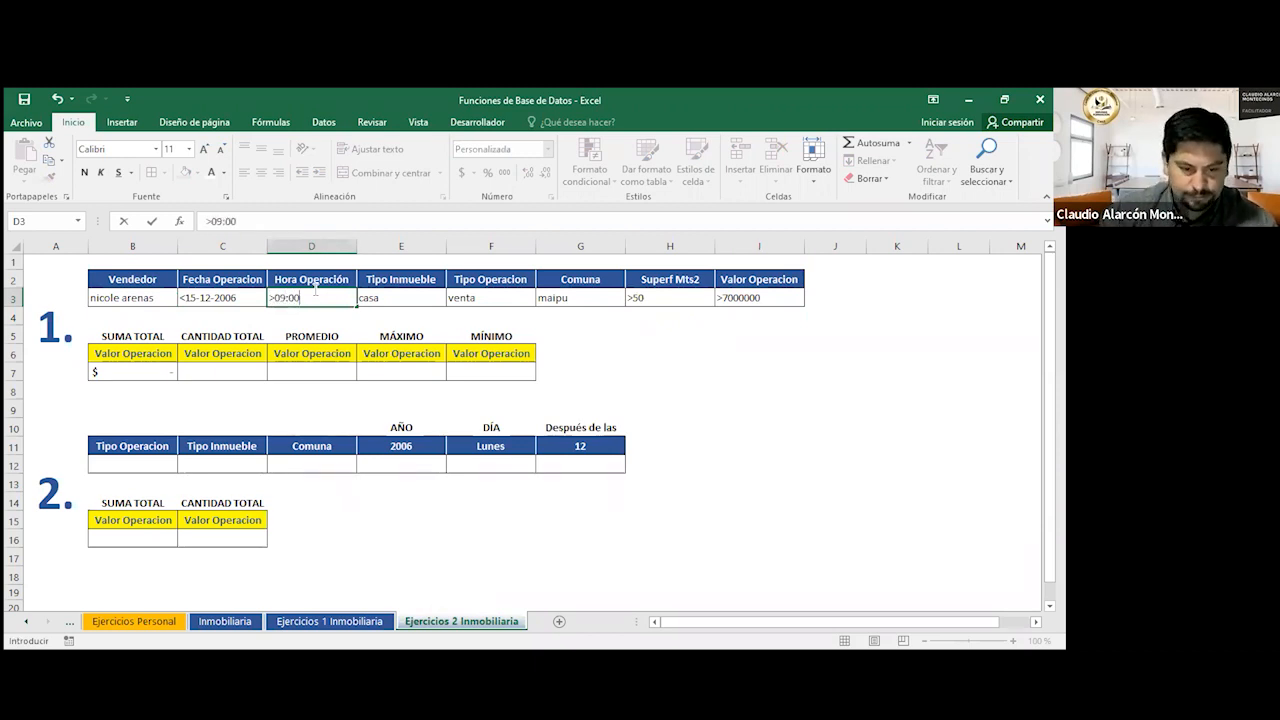
pyautogui.press('Return')
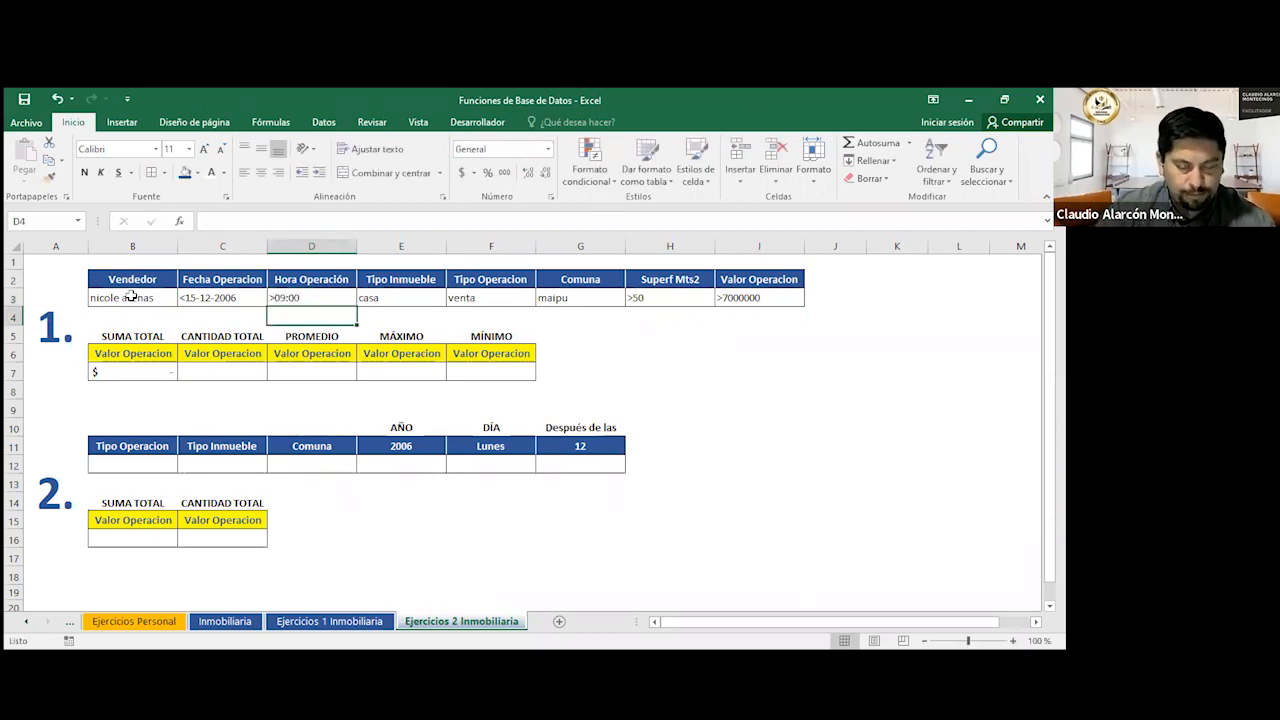
# Clear the Vendedor, Fecha Operacion and Hora Operación criteria in B3:D3 and review the criteria that remain.
pyautogui.moveTo(133, 297); pyautogui.dragTo(345, 298)
pyautogui.press('Delete')
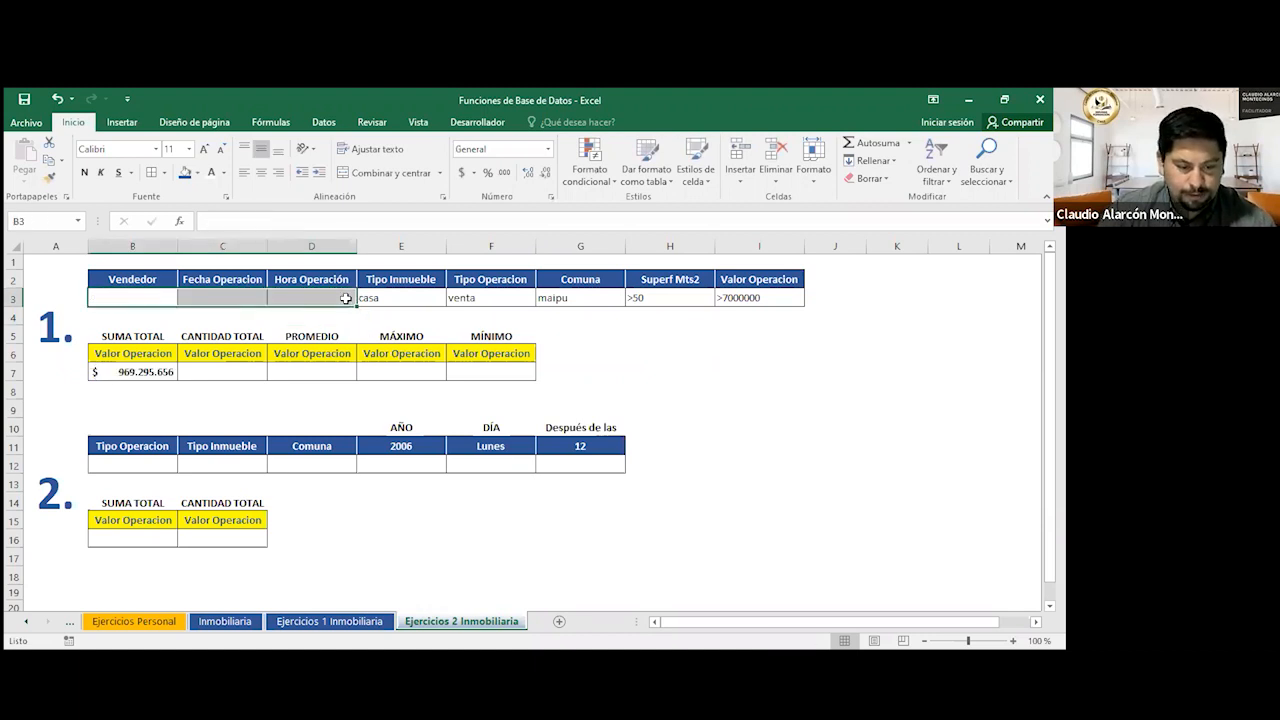
pyautogui.click(424, 292)
pyautogui.moveTo(647, 279); pyautogui.dragTo(783, 298)
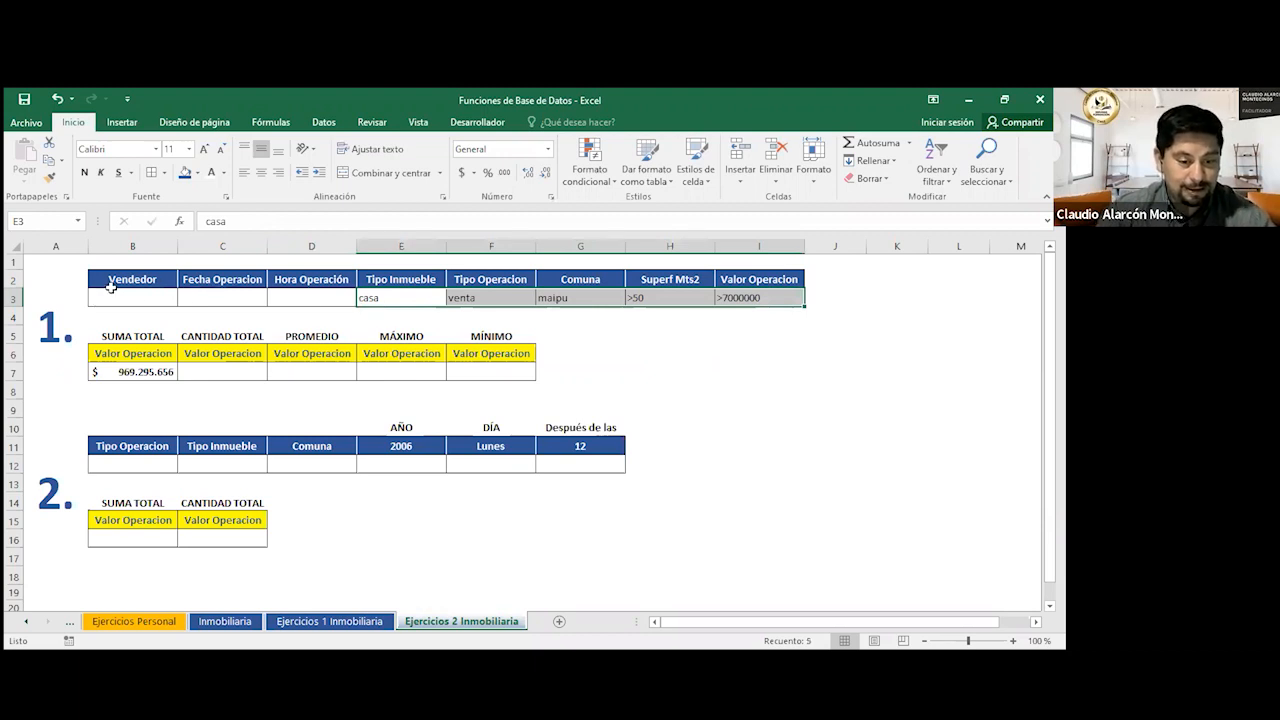
pyautogui.moveTo(108, 280); pyautogui.dragTo(623, 286)
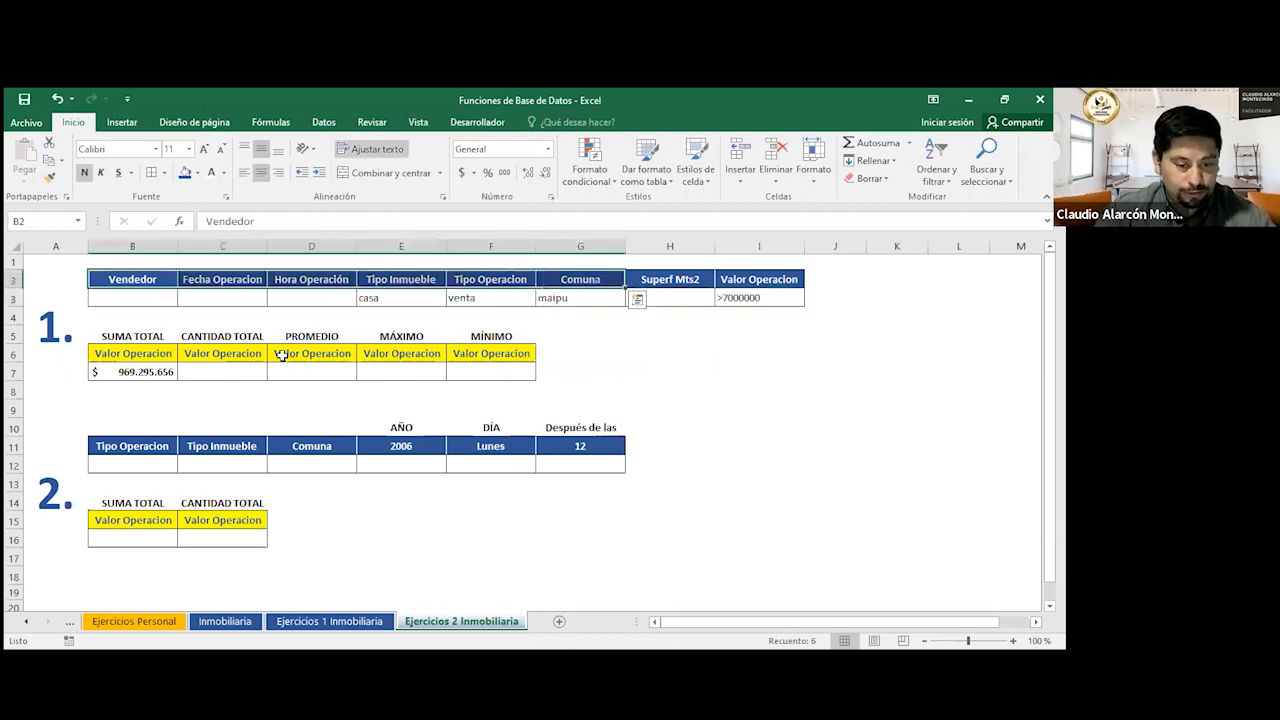
# Fill the B7 formula across C7:F7, and check the arguments of the copied formula in C7.
pyautogui.click(163, 371)
pyautogui.moveTo(176, 379); pyautogui.dragTo(516, 372)
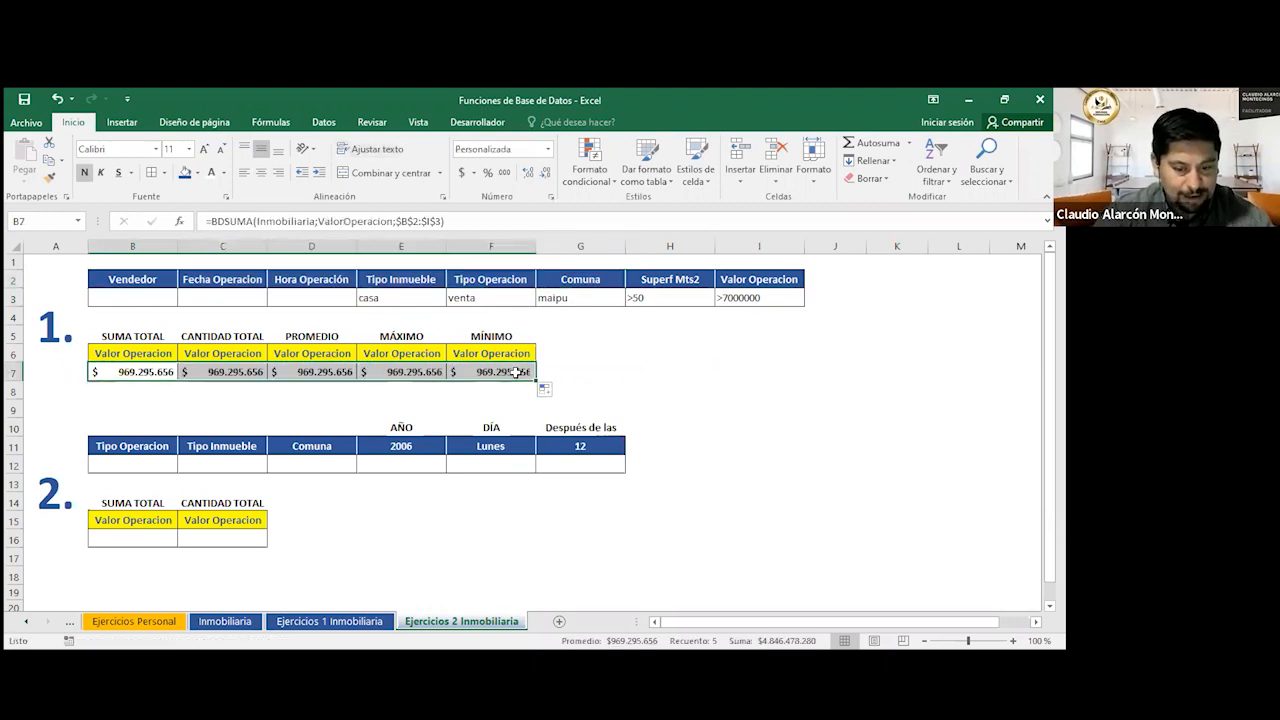
pyautogui.doubleClick(217, 371)
pyautogui.doubleClick(217, 371)
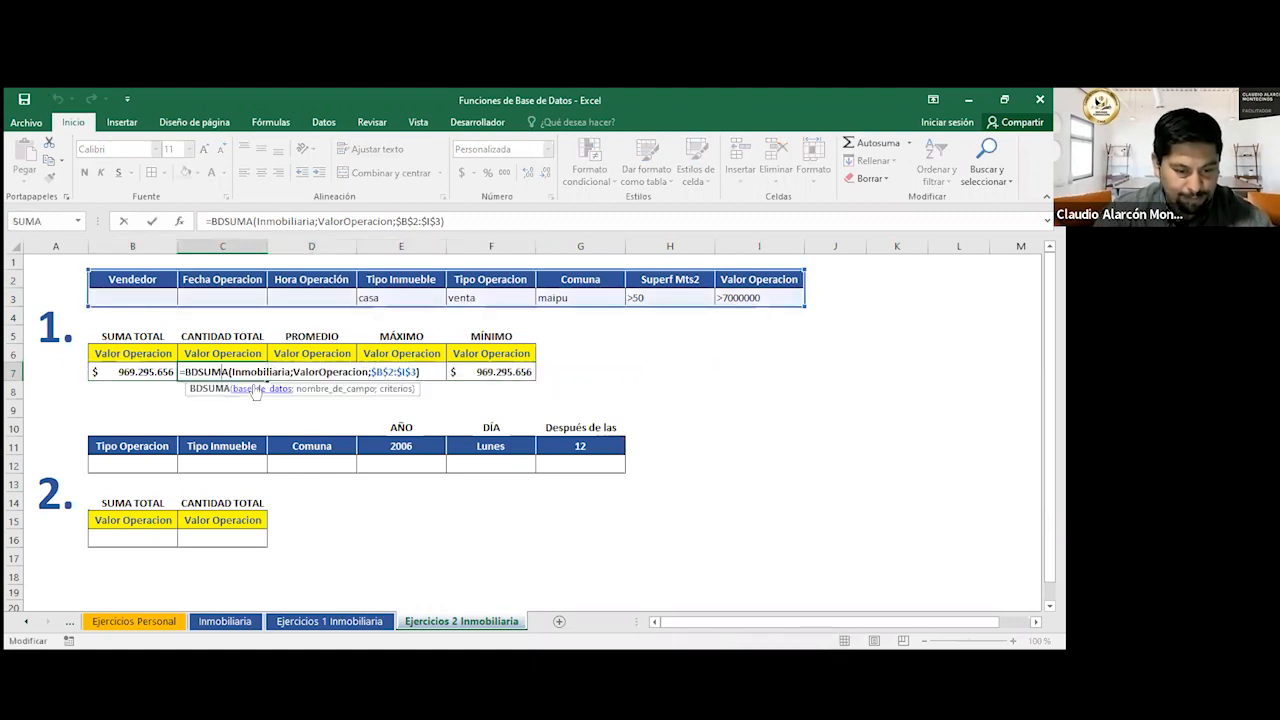
pyautogui.click(256, 389)
pyautogui.click(333, 388)
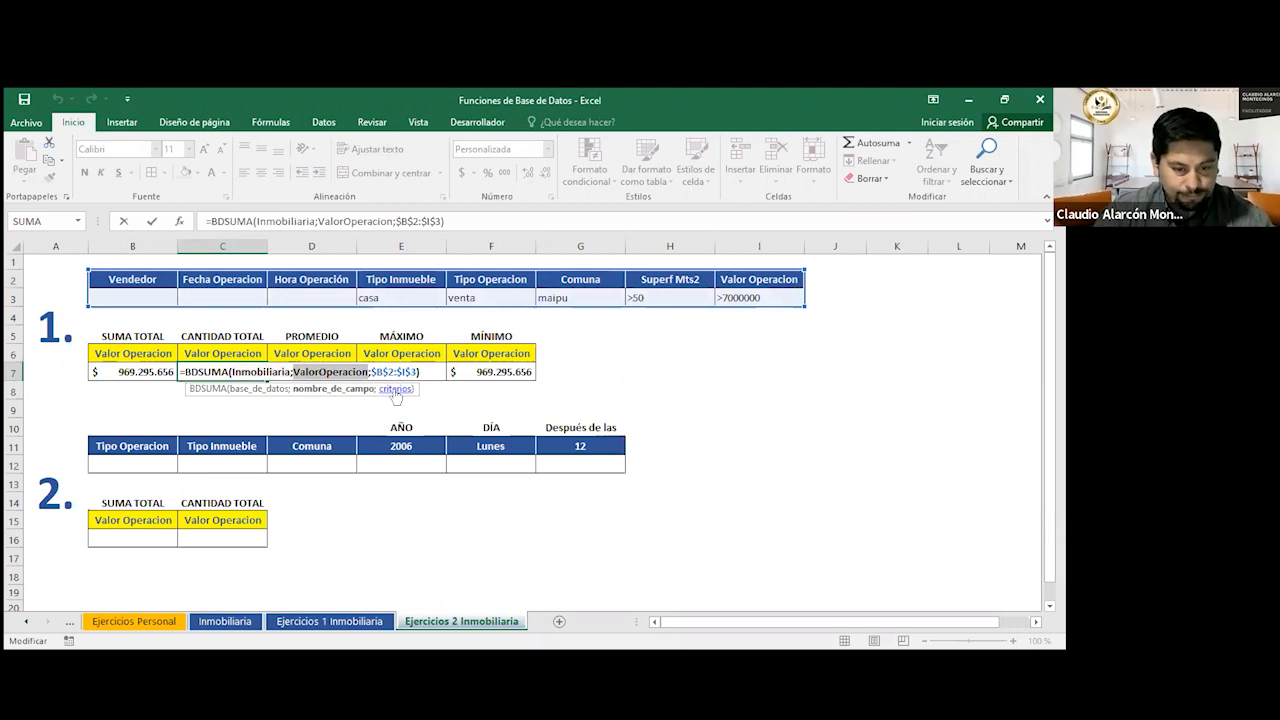
pyautogui.press('Escape')
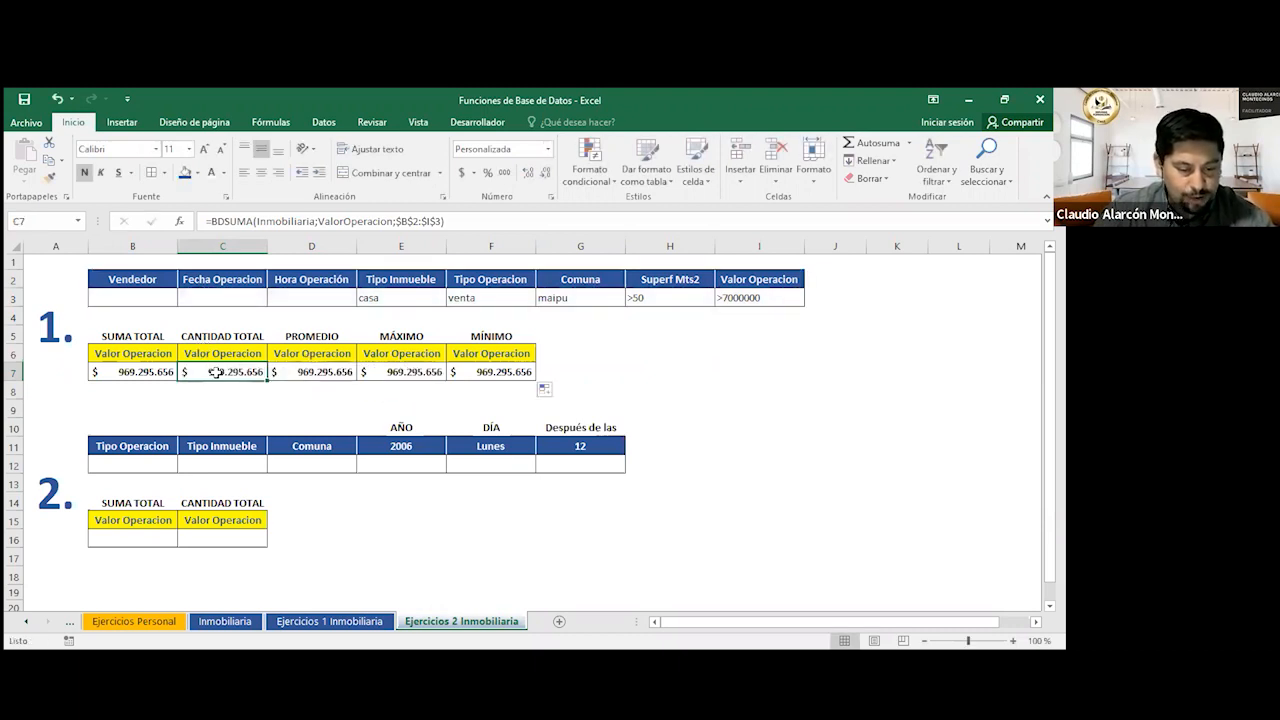
# Replace BDSUMA with BDCONTAR in the CANTIDAD TOTAL formula in C7, keeping its arguments.
pyautogui.doubleClick(216, 372)
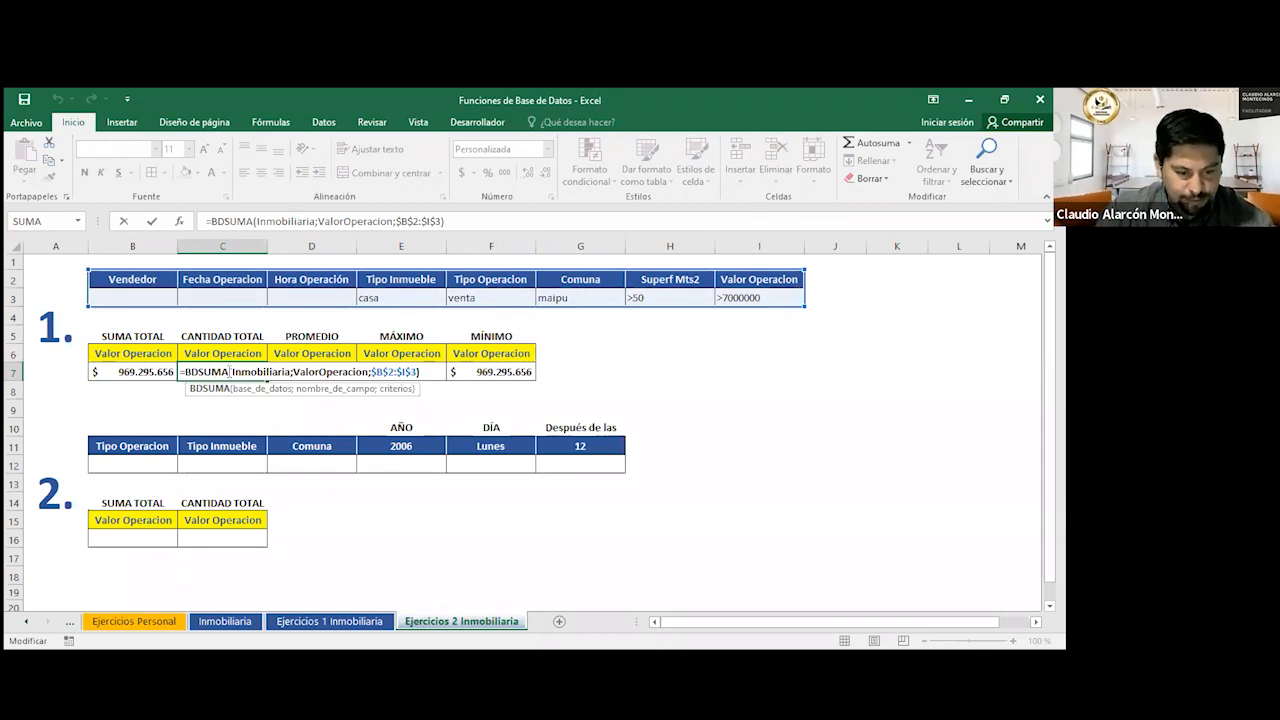
pyautogui.press('BackSpace')
pyautogui.press('BackSpace')
pyautogui.press('BackSpace')
pyautogui.press('BackSpace')
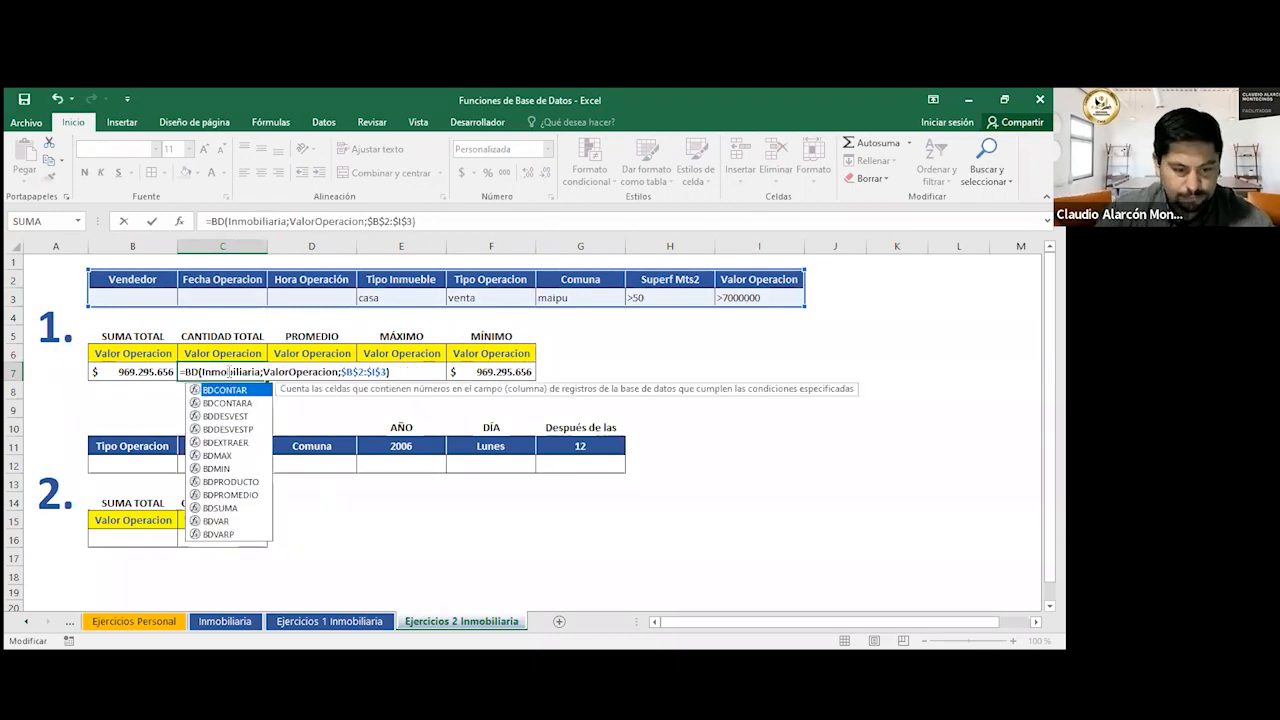
pyautogui.press('Tab')
pyautogui.press('Return')
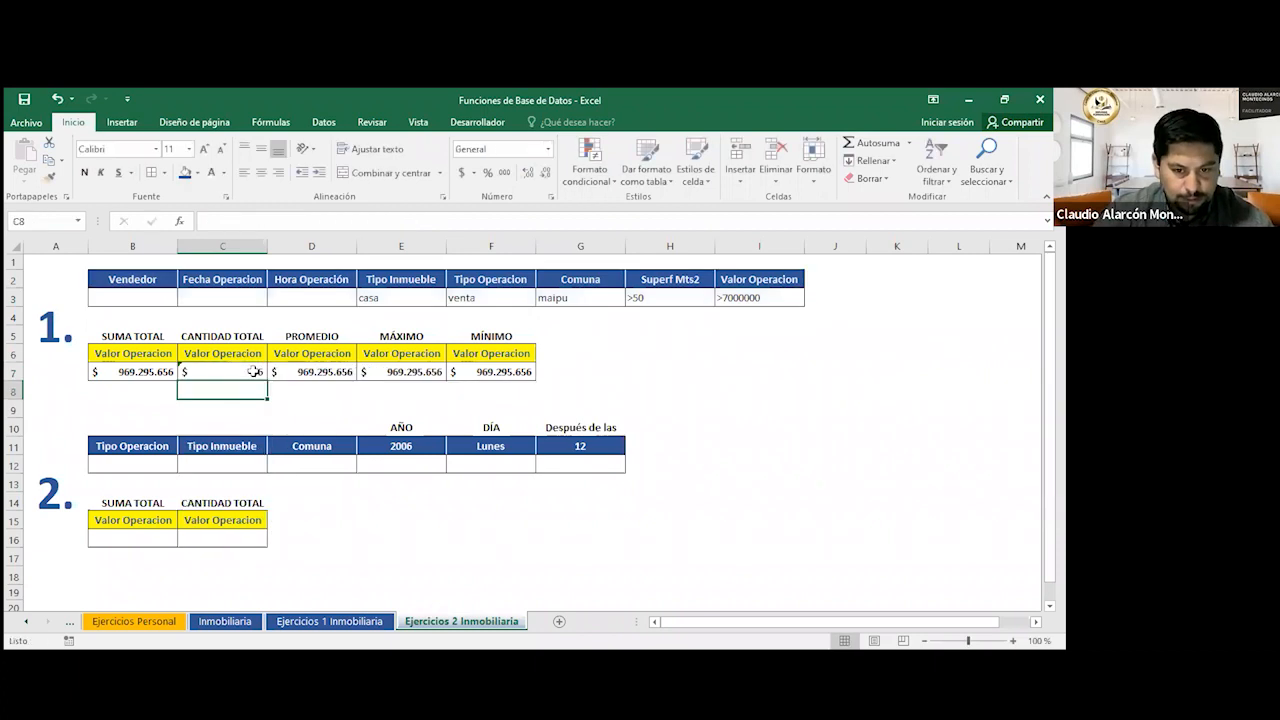
pyautogui.click(254, 371)
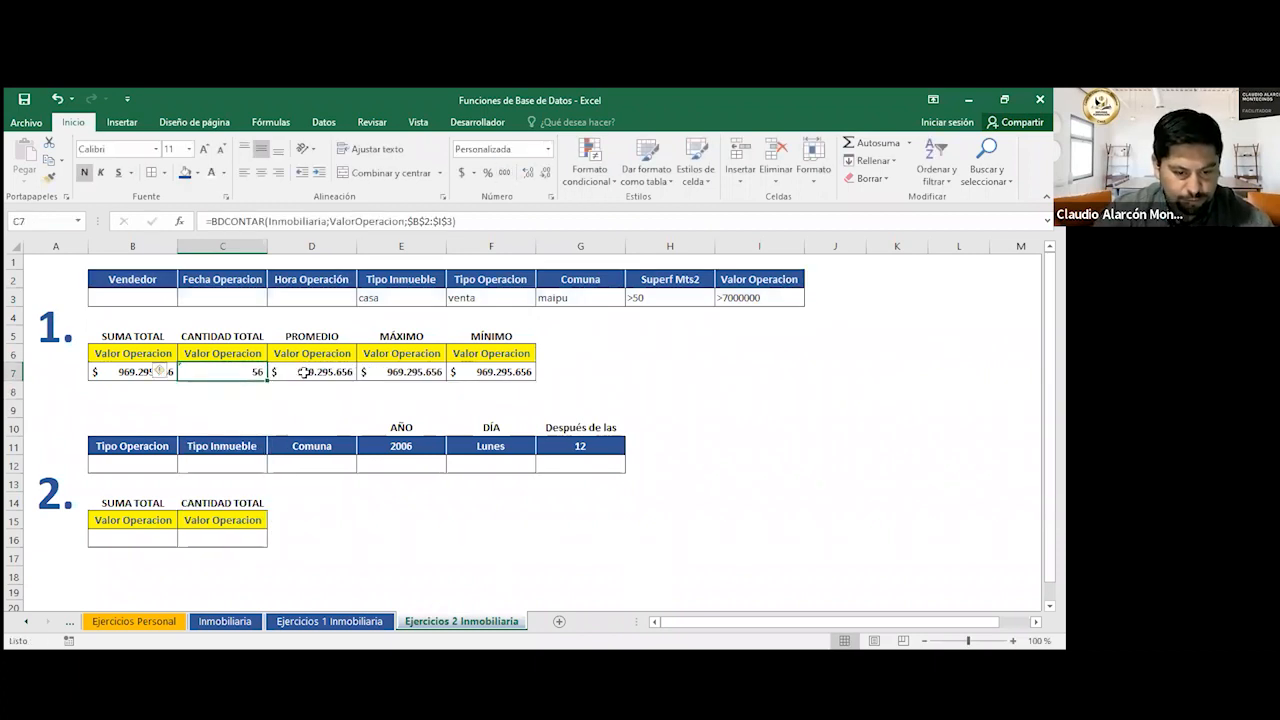
# Replace BDSUMA with BDPROMEDIO in the PROMEDIO formula in D7.
pyautogui.click(302, 372)
pyautogui.doubleClick(304, 372)
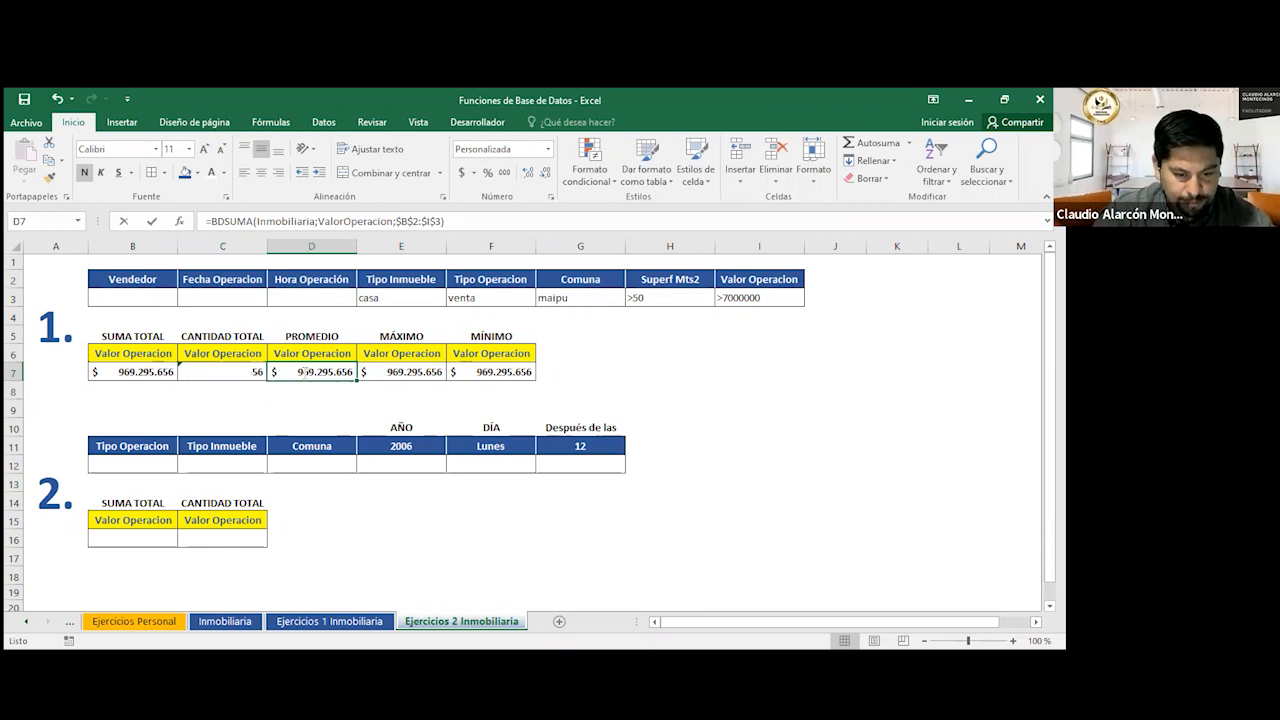
pyautogui.doubleClick(303, 372)
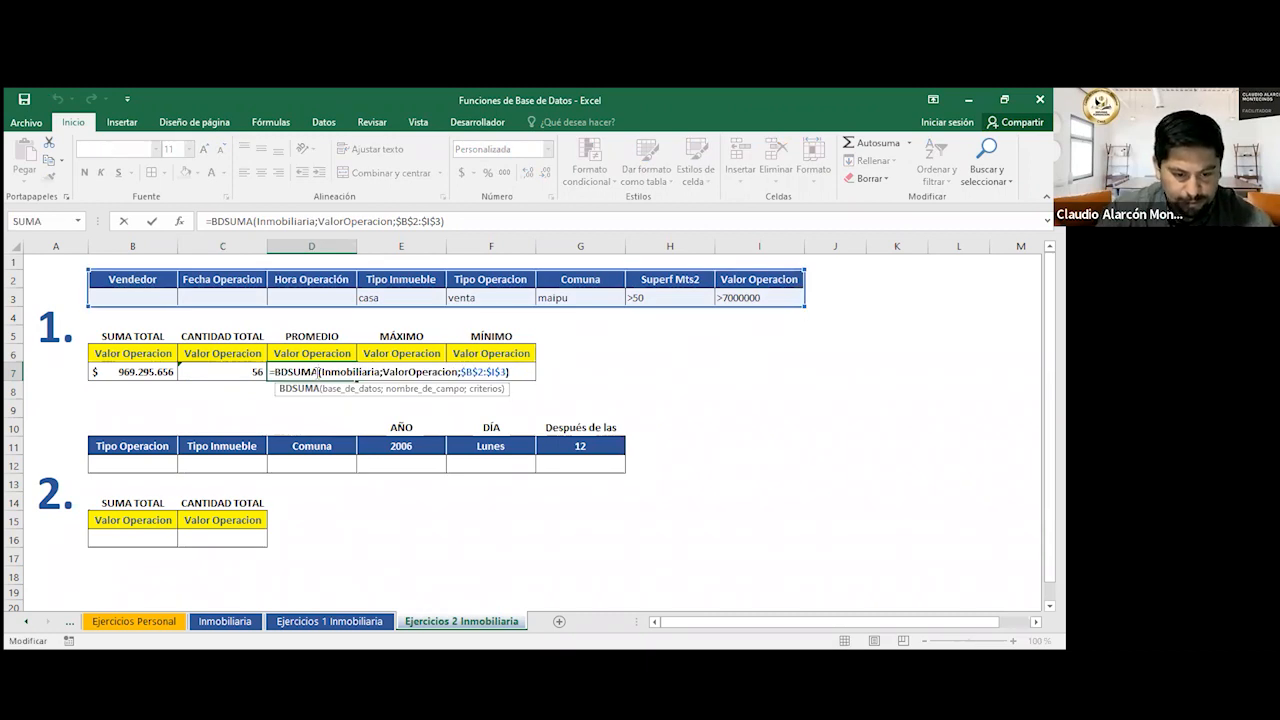
pyautogui.press('BackSpace')
pyautogui.press('BackSpace')
pyautogui.press('BackSpace')
pyautogui.press('BackSpace')
pyautogui.write('pro')
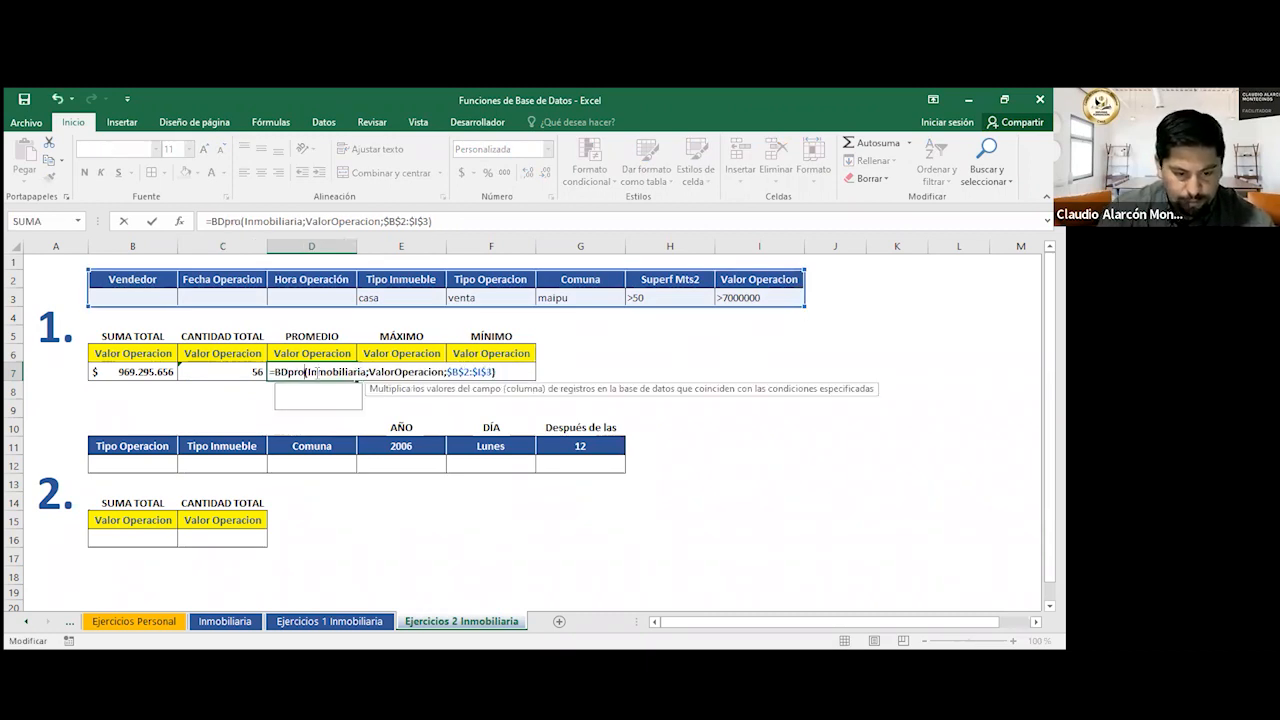
pyautogui.write('m')
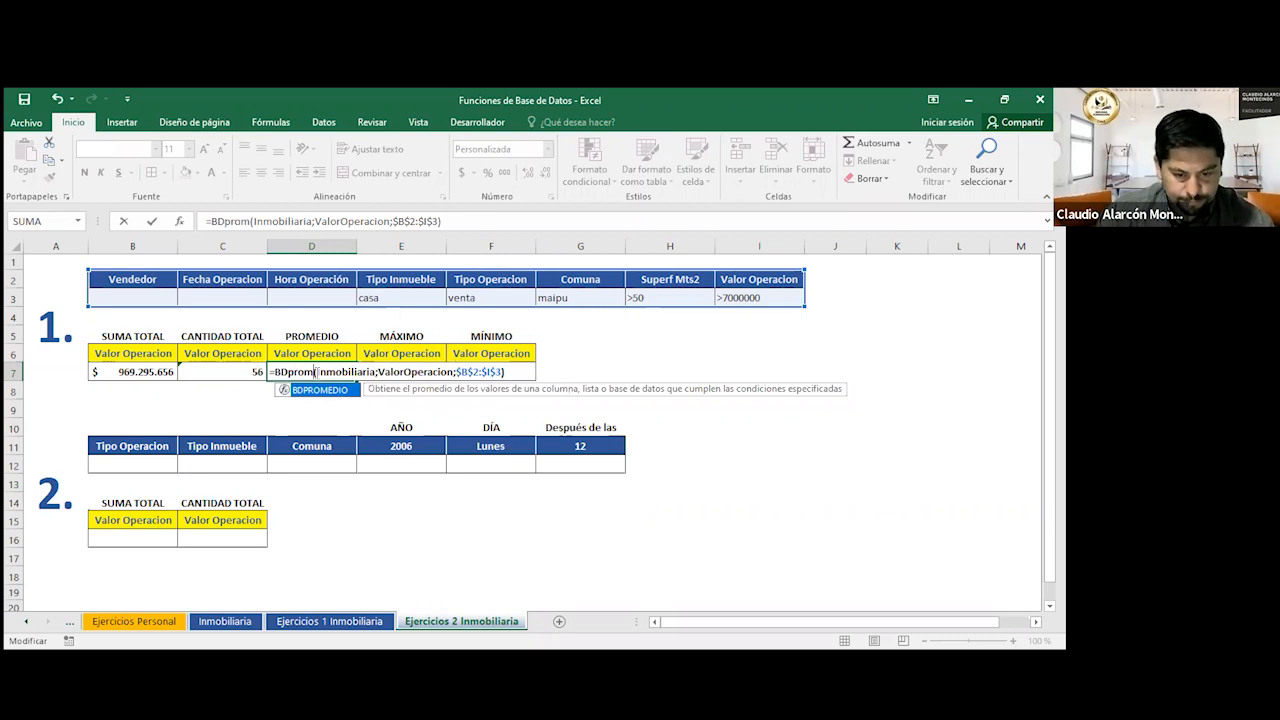
pyautogui.press('Tab')
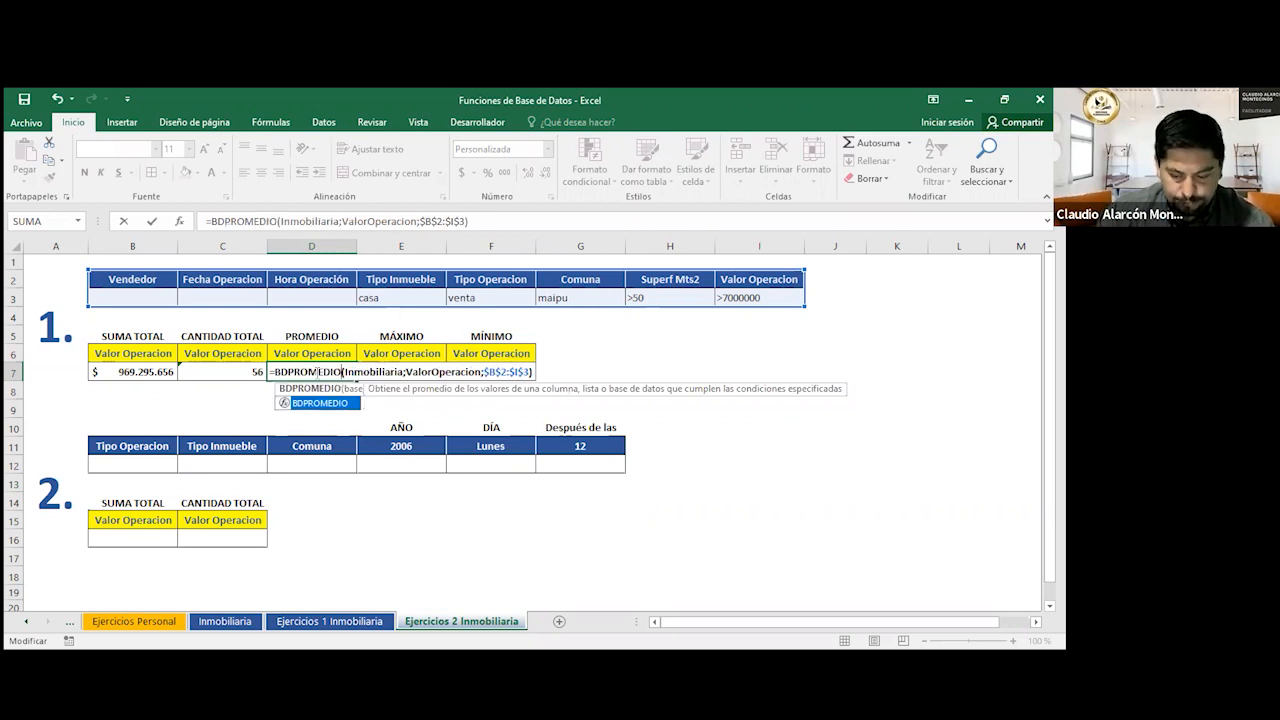
# Replace BDSUMA with BDMAX in the MÁXIMO formula in E7 and with BDMIN in the MÍNIMO formula in F7.
pyautogui.click(400, 372)
pyautogui.doubleClick(400, 372)
pyautogui.click(409, 372)
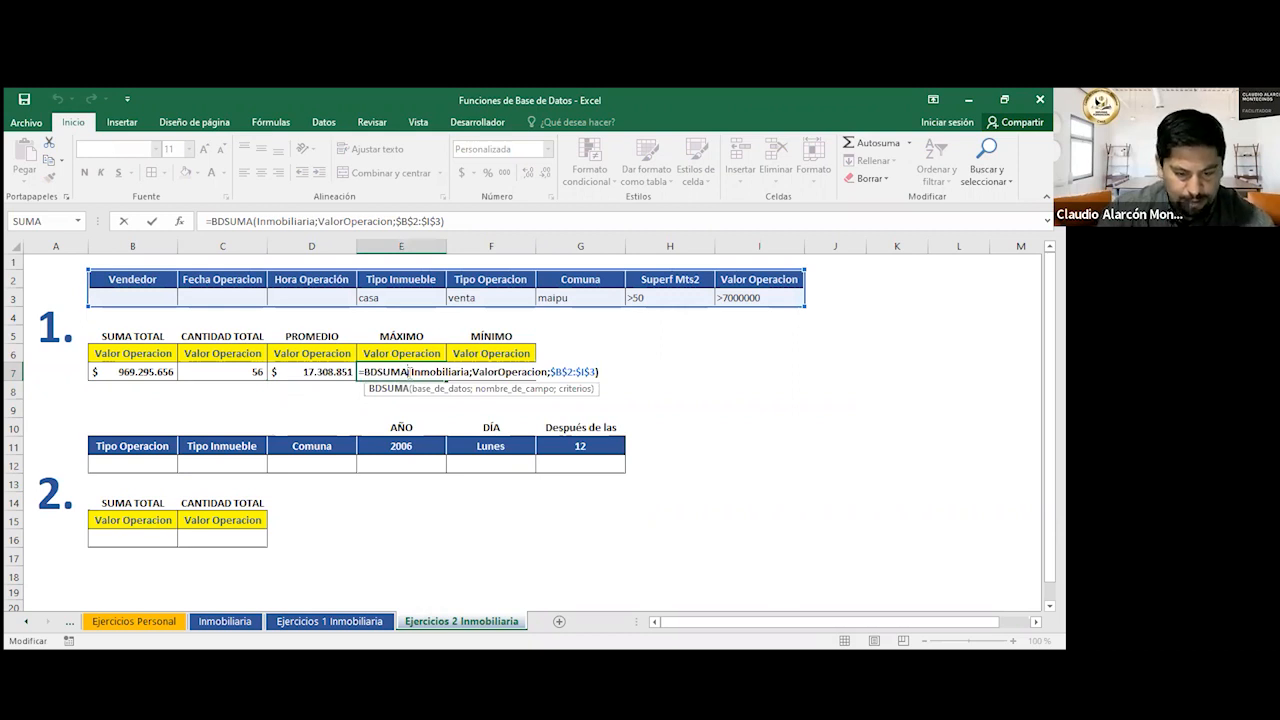
pyautogui.press('BackSpace')
pyautogui.press('BackSpace')
pyautogui.press('BackSpace')
pyautogui.press('BackSpace')
pyautogui.write('MAX')
pyautogui.click(494, 371)
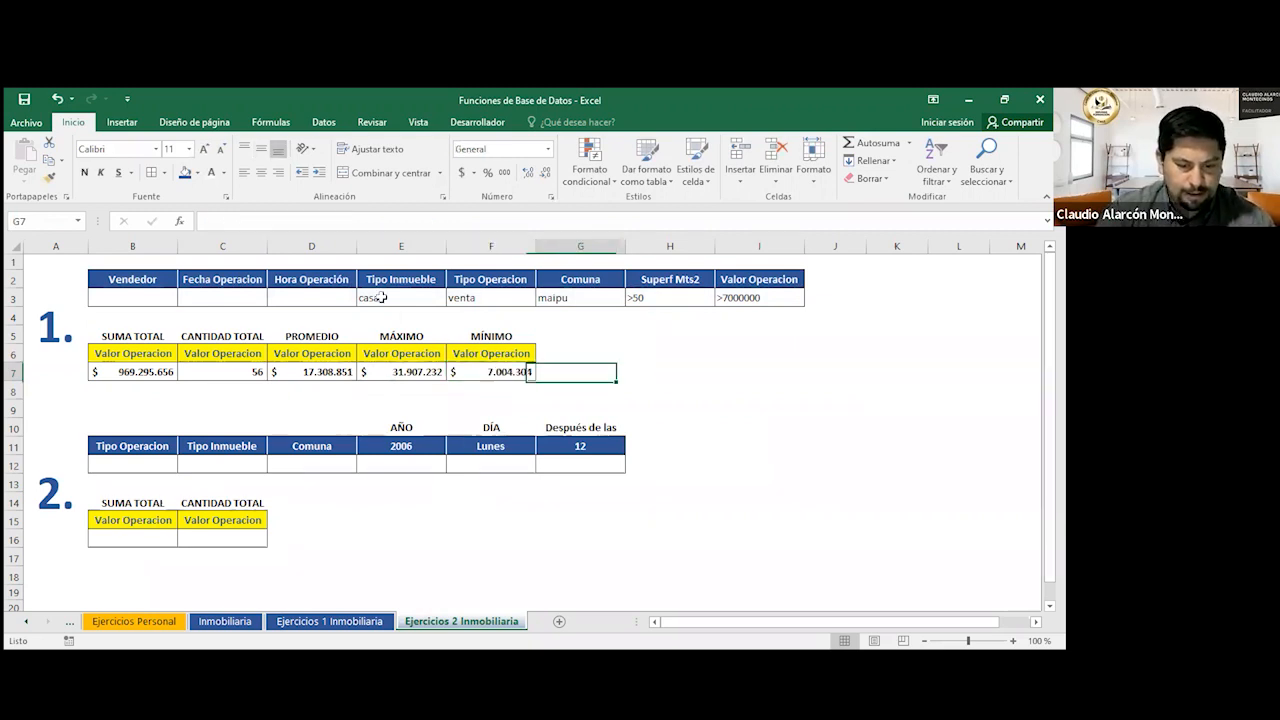
# Change the Tipo Inmueble criterion in E3 to oficina to test the row 7 formulas.
pyautogui.click(370, 297)
pyautogui.write('ofificna')
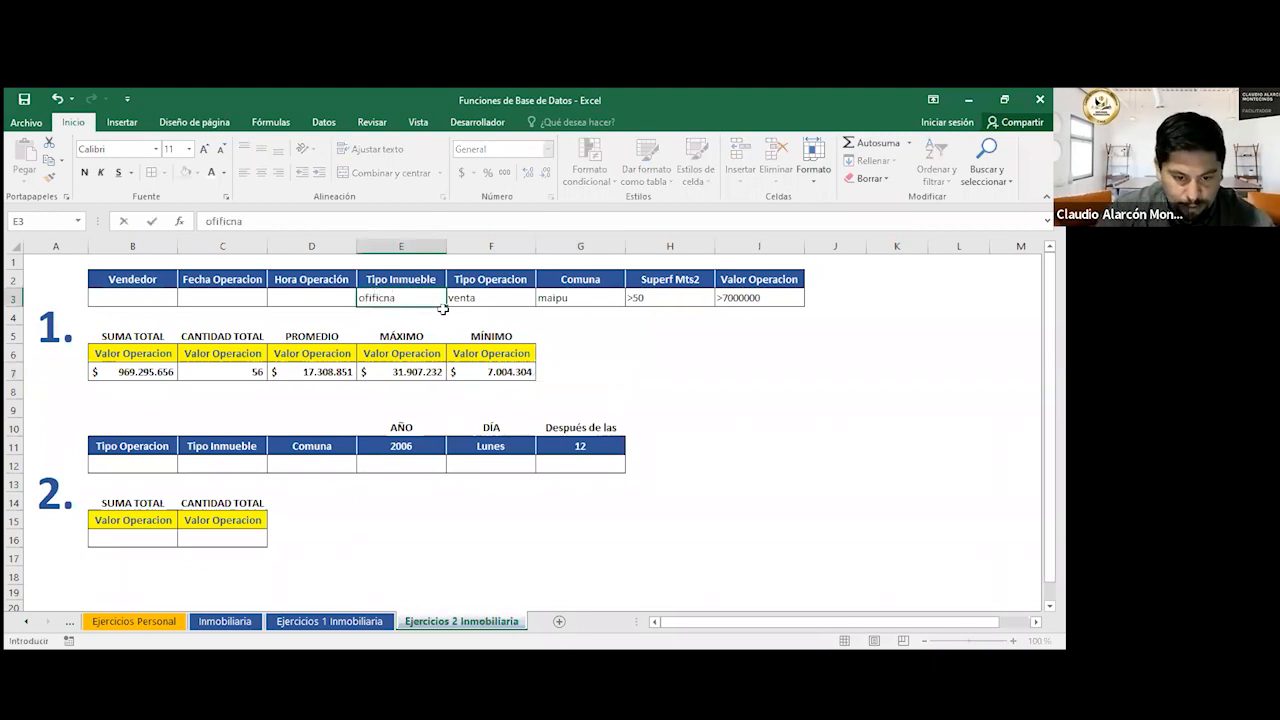
pyautogui.press('BackSpace')
pyautogui.press('BackSpace')
pyautogui.press('BackSpace')
pyautogui.press('BackSpace')
pyautogui.press('BackSpace')
pyautogui.write('cina')
pyautogui.press('Return')
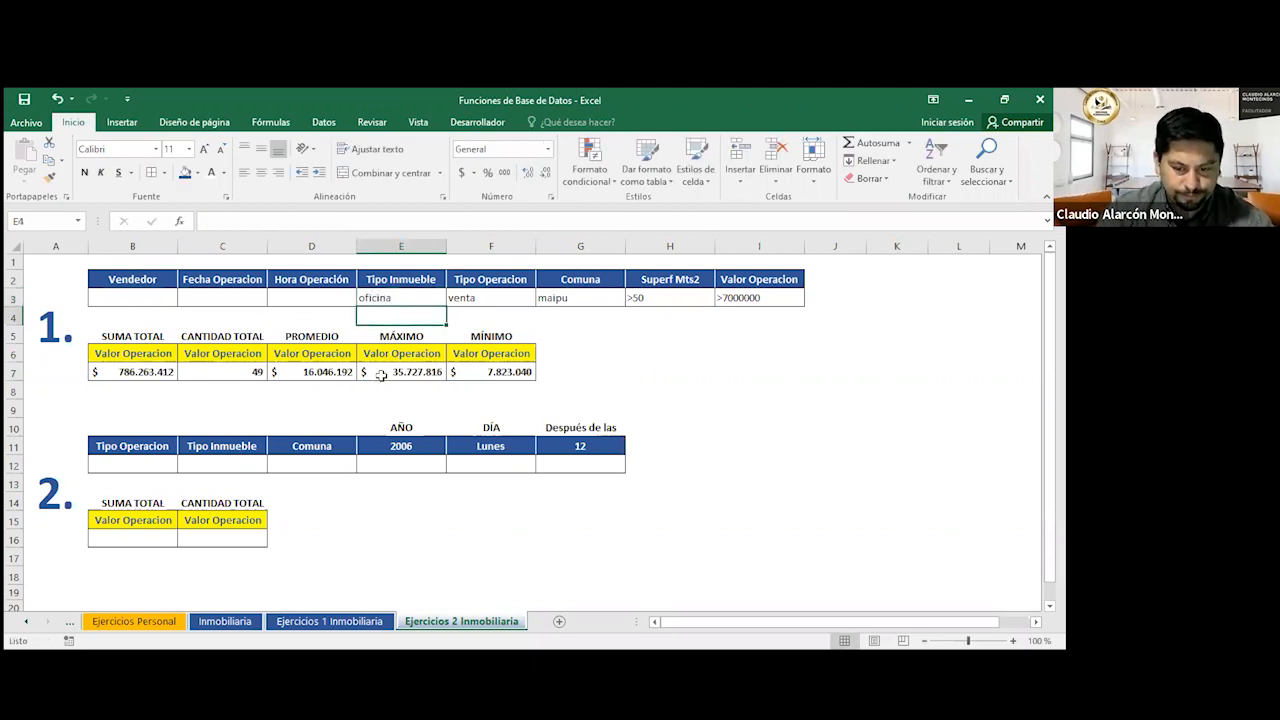
pyautogui.click(320, 305)
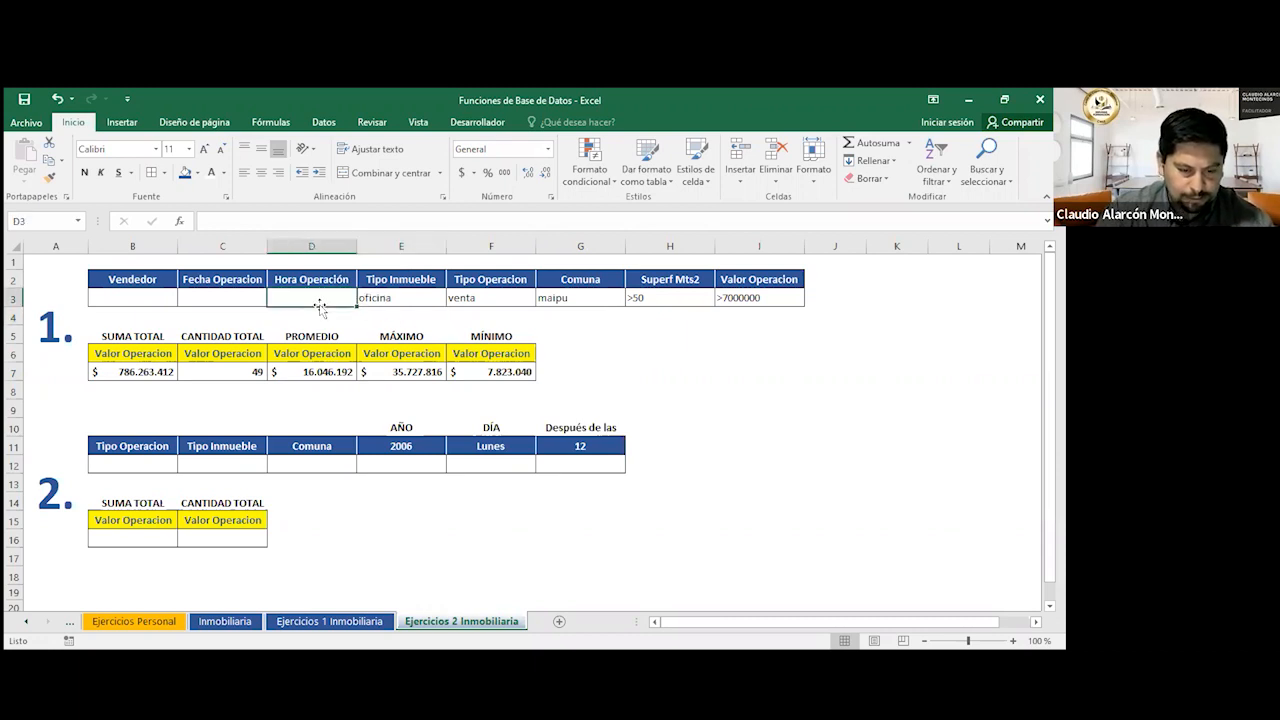
# Try >09:00 as the Hora Operación criterion in D3 and undo the entry.
pyautogui.write('>')
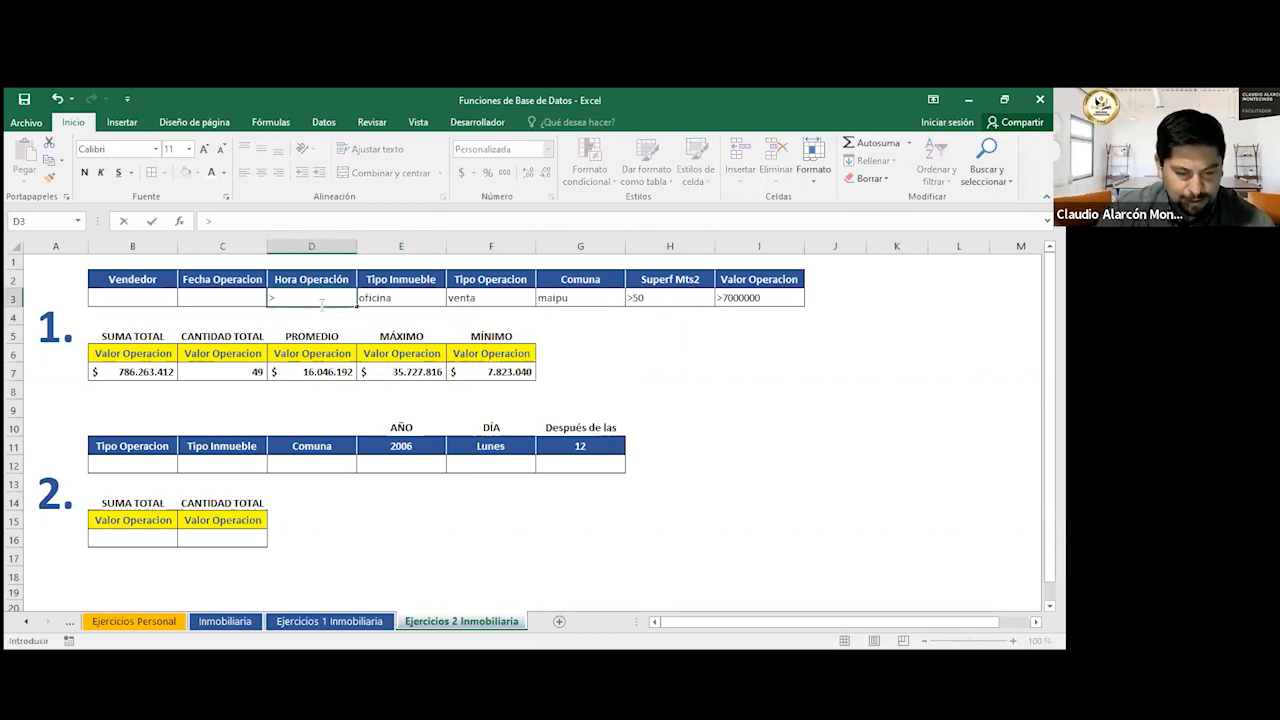
pyautogui.write('09')
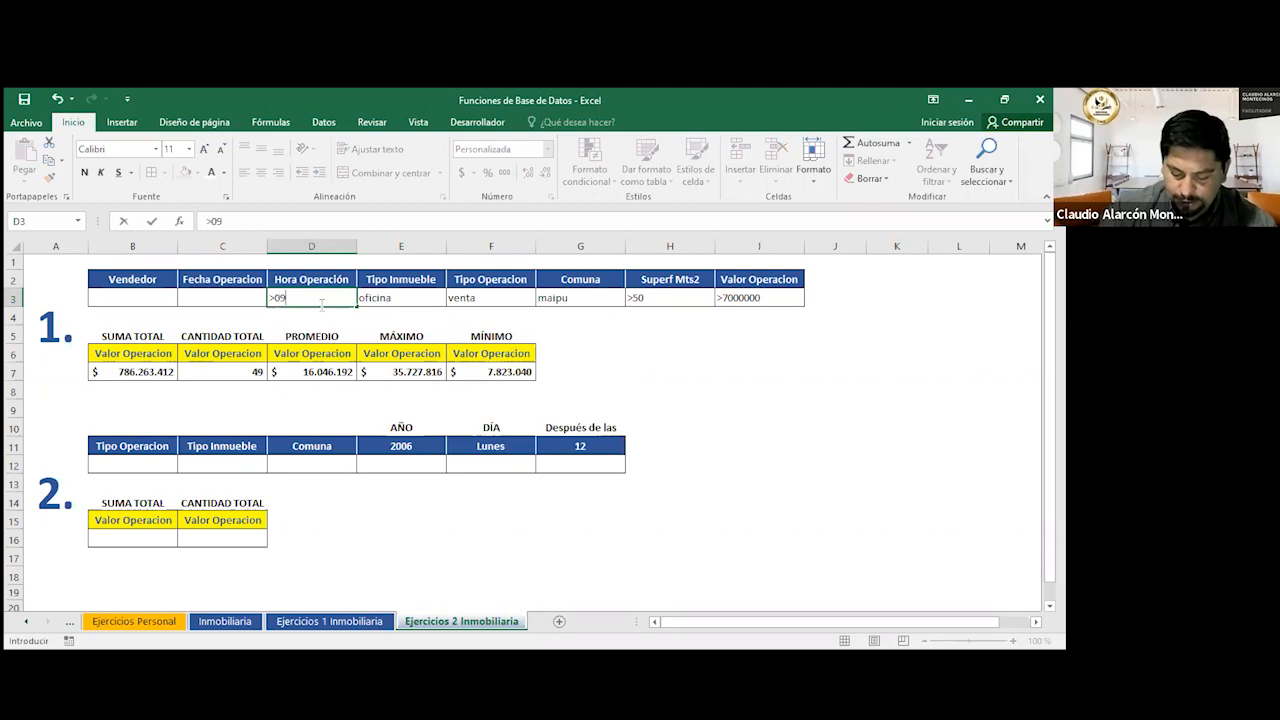
pyautogui.write(':00')
pyautogui.press('Return')
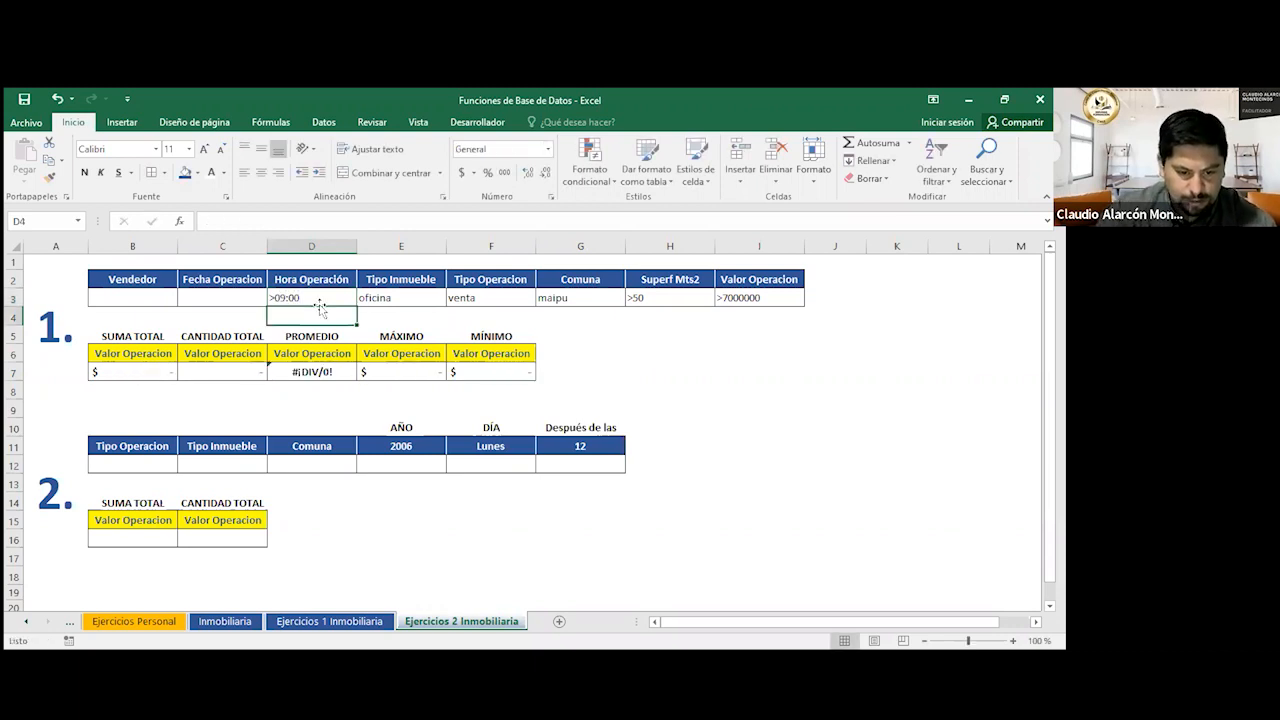
pyautogui.hotkey('ctrl', 'z')
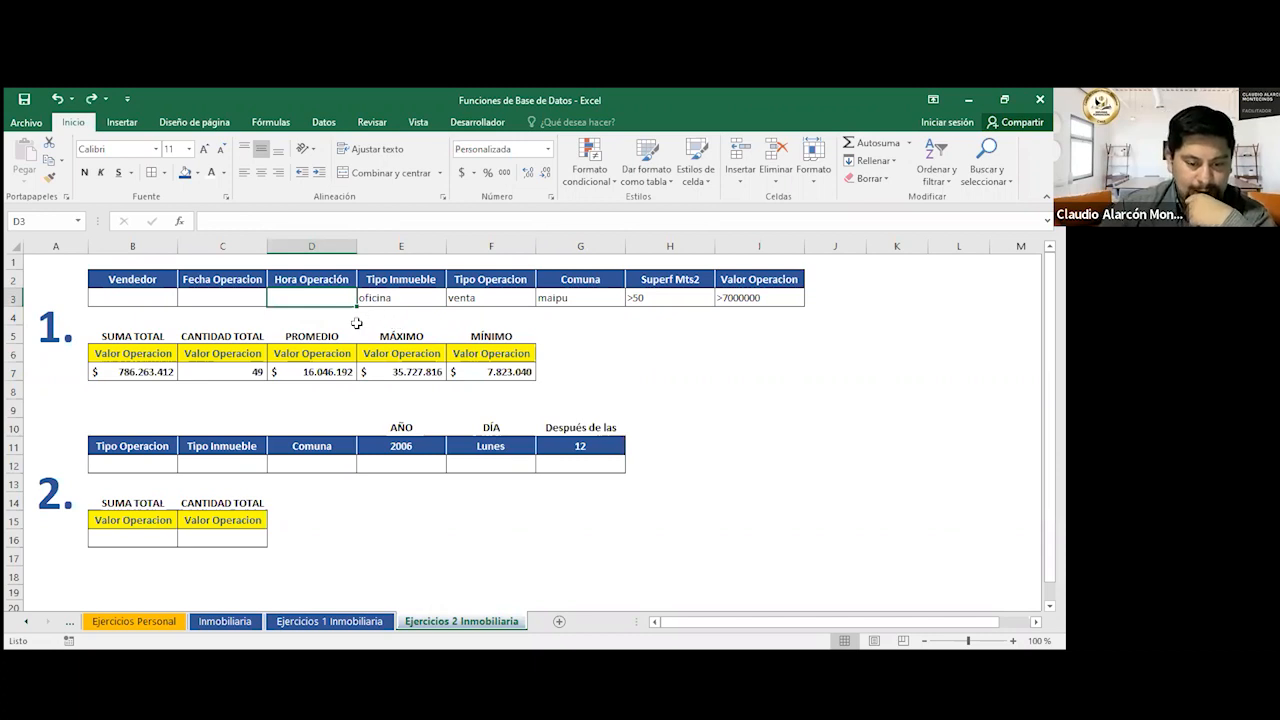
# Correct the header in D2 to Hora Operacion, without the accent, to match the database field name.
pyautogui.doubleClick(340, 280)
pyautogui.press('BackSpace')
pyautogui.press('BackSpace')
pyautogui.write('on')
pyautogui.press('Return')
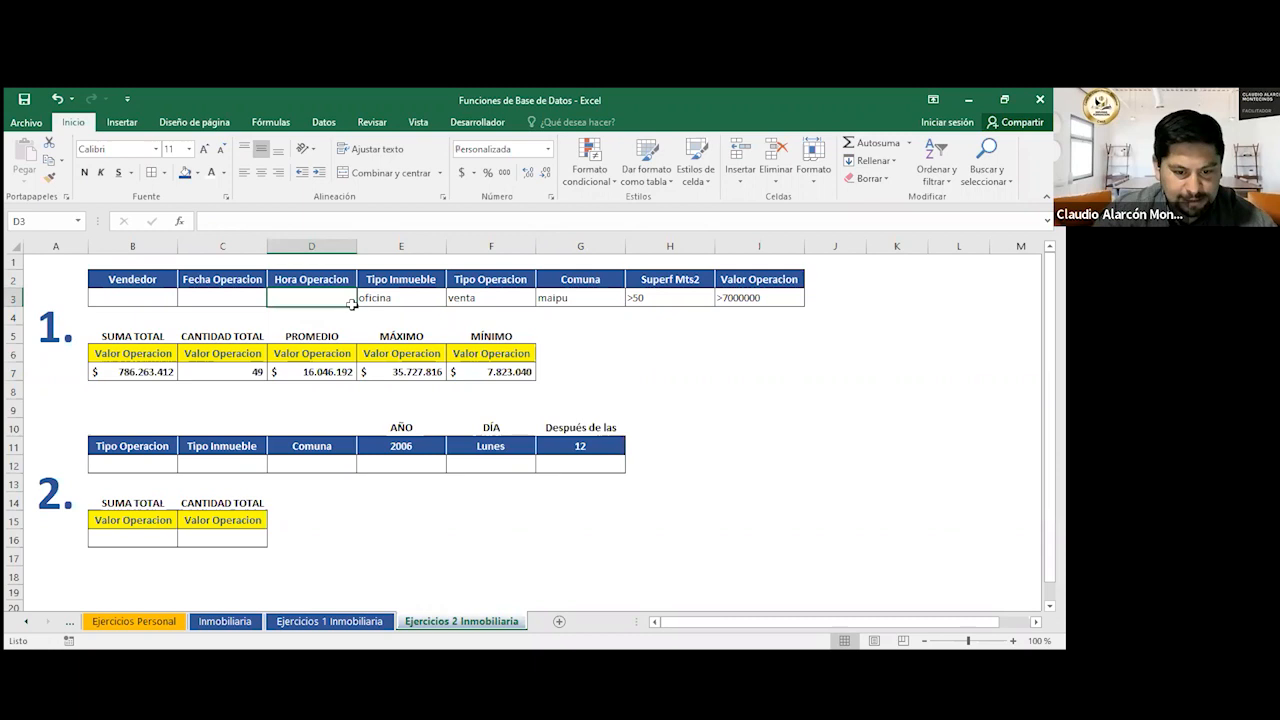
# Set the Hora Operacion criterion in D3 to >09:30.
pyautogui.write('>')
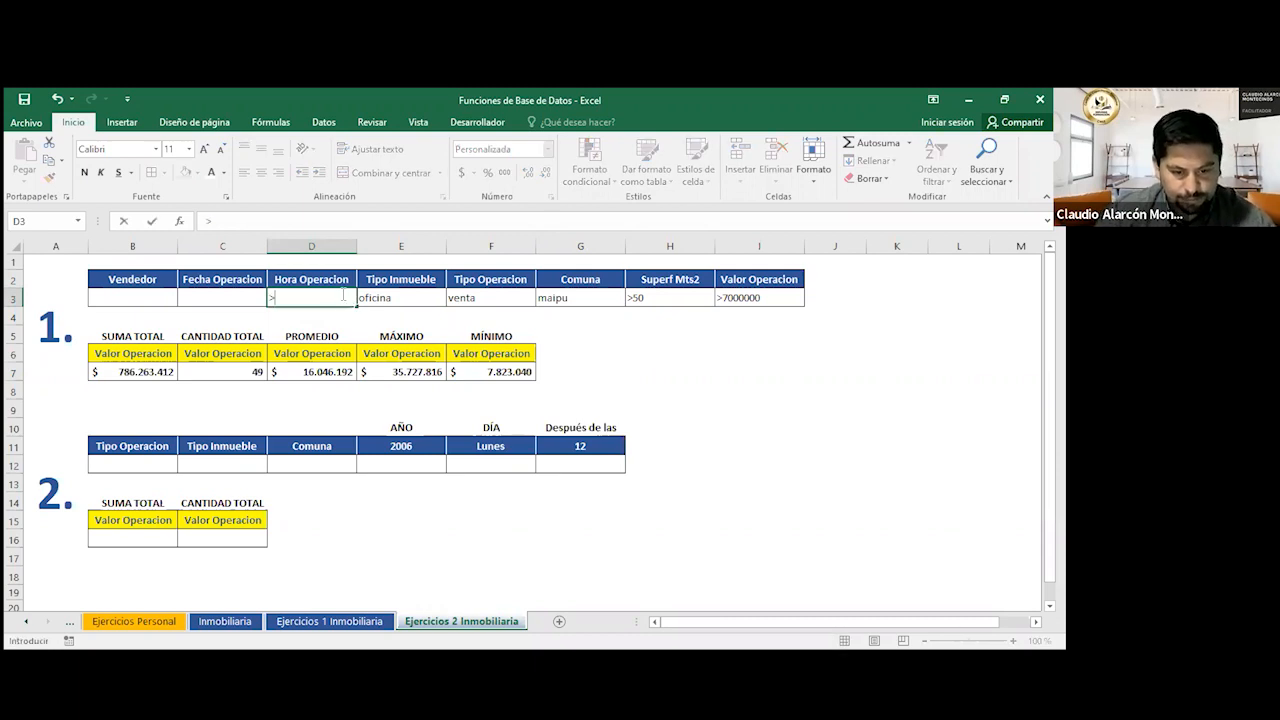
pyautogui.write('09:30')
pyautogui.press('Return')
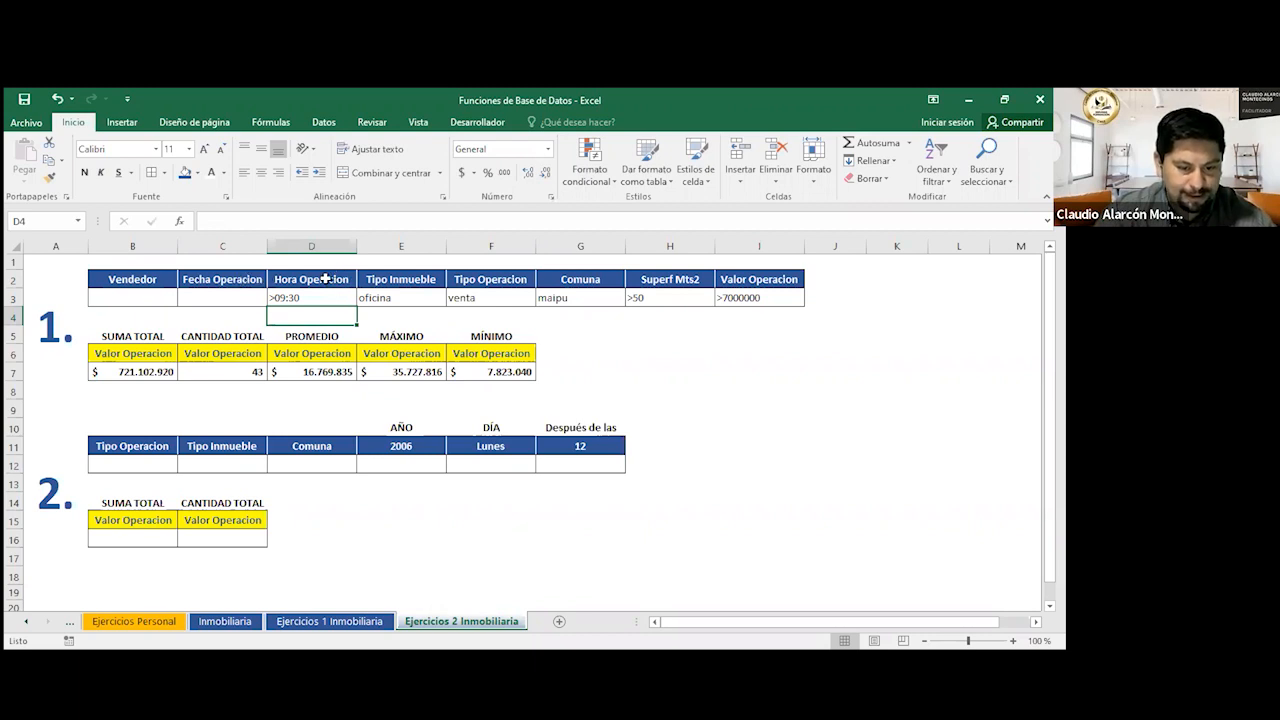
# Set the Fecha Operacion criterion in C3 to >15-11-2005.
pyautogui.click(256, 298)
pyautogui.write('>')
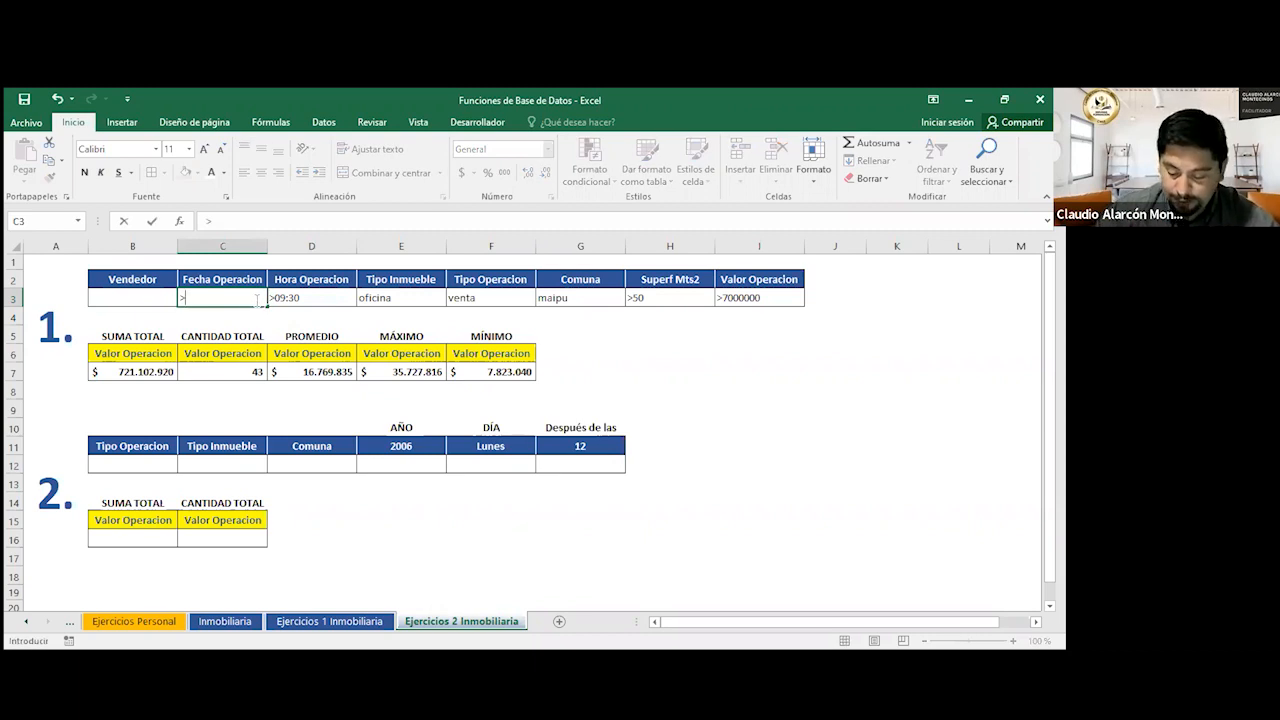
pyautogui.write('15-1')
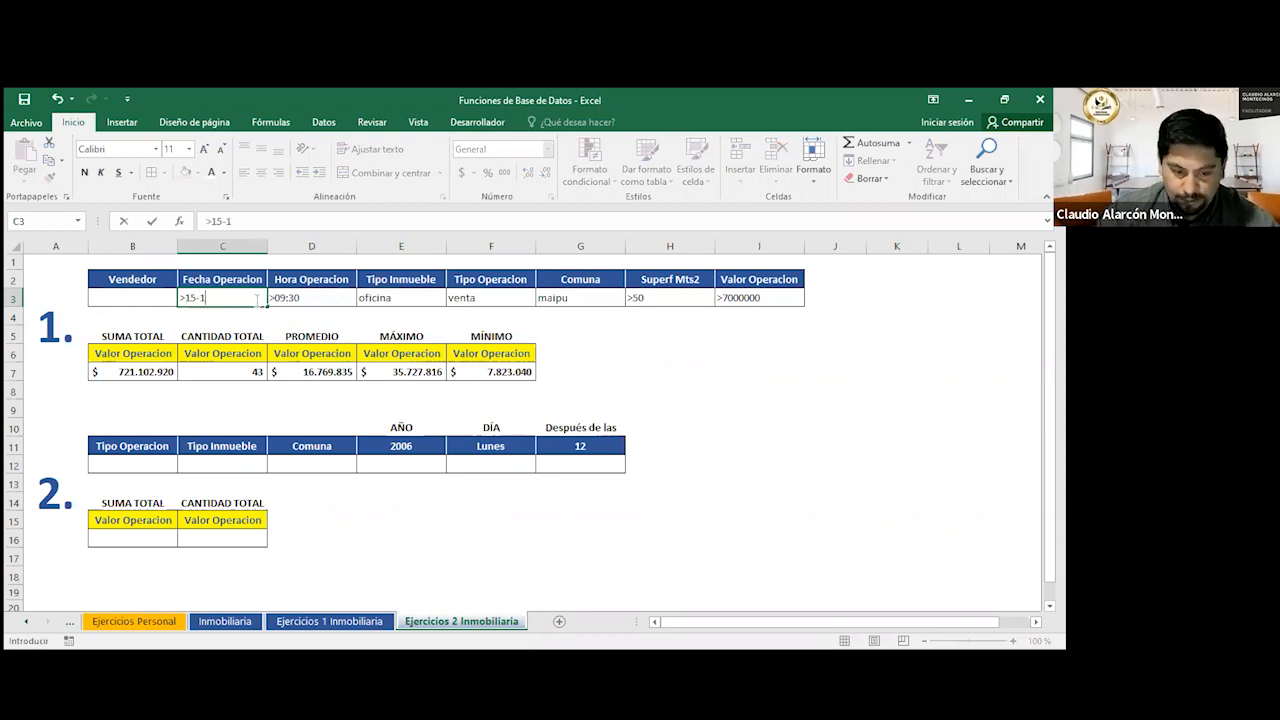
pyautogui.write('1-2005')
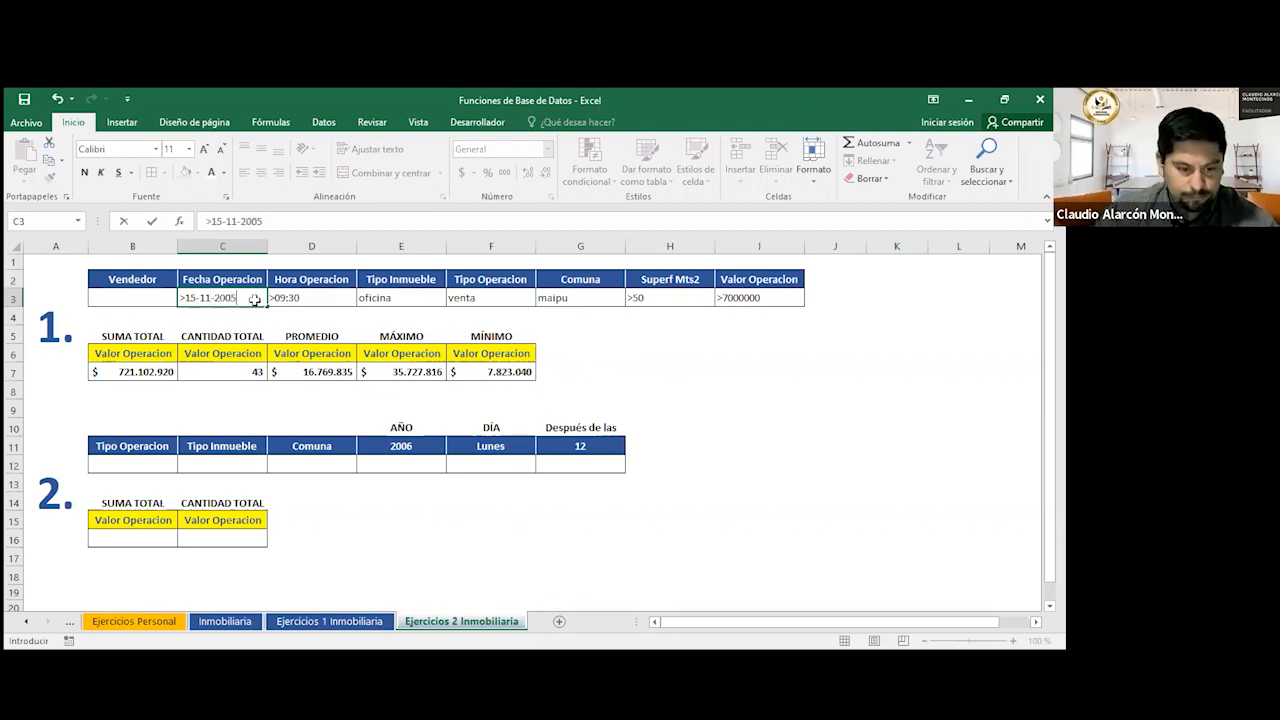
pyautogui.press('Return')
# Enter a seller's full name as the Vendedor criterion in B3 and check the CANTIDAD TOTAL result.
pyautogui.click(144, 293)
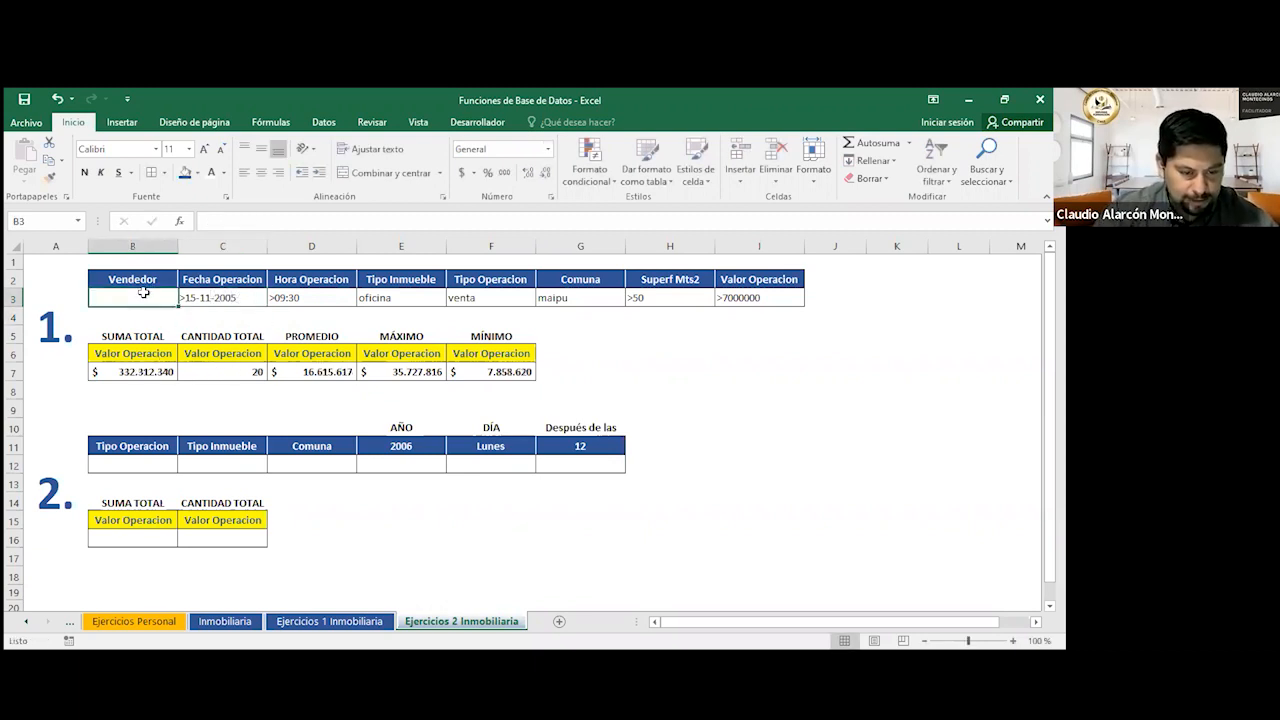
pyautogui.write('nicole')
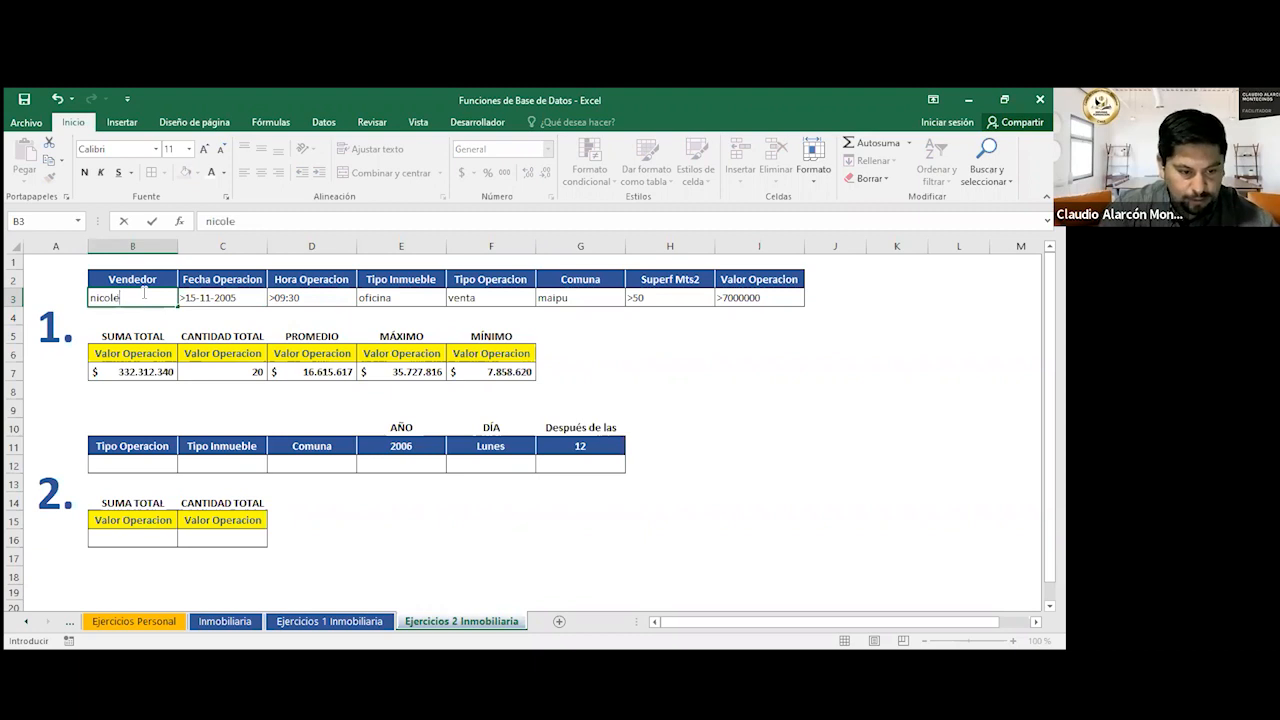
pyautogui.write(' arenas')
pyautogui.press('Return')
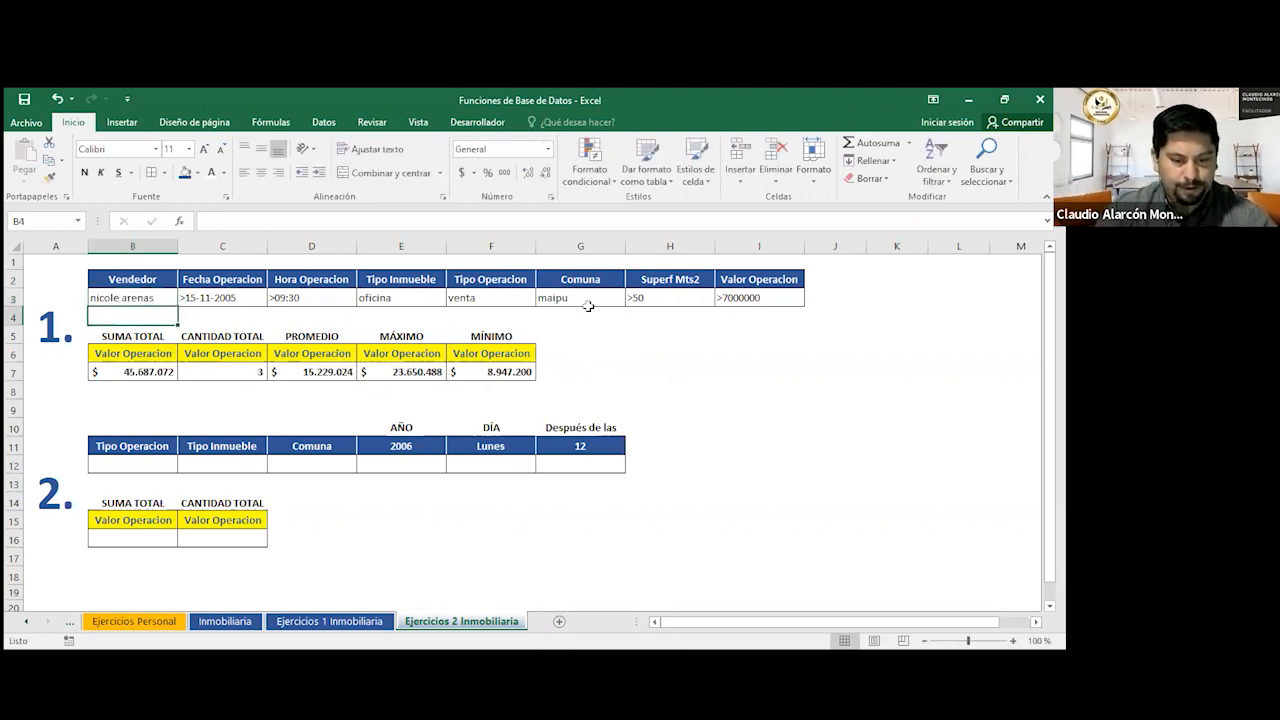
pyautogui.moveTo(229, 357); pyautogui.dragTo(232, 371)
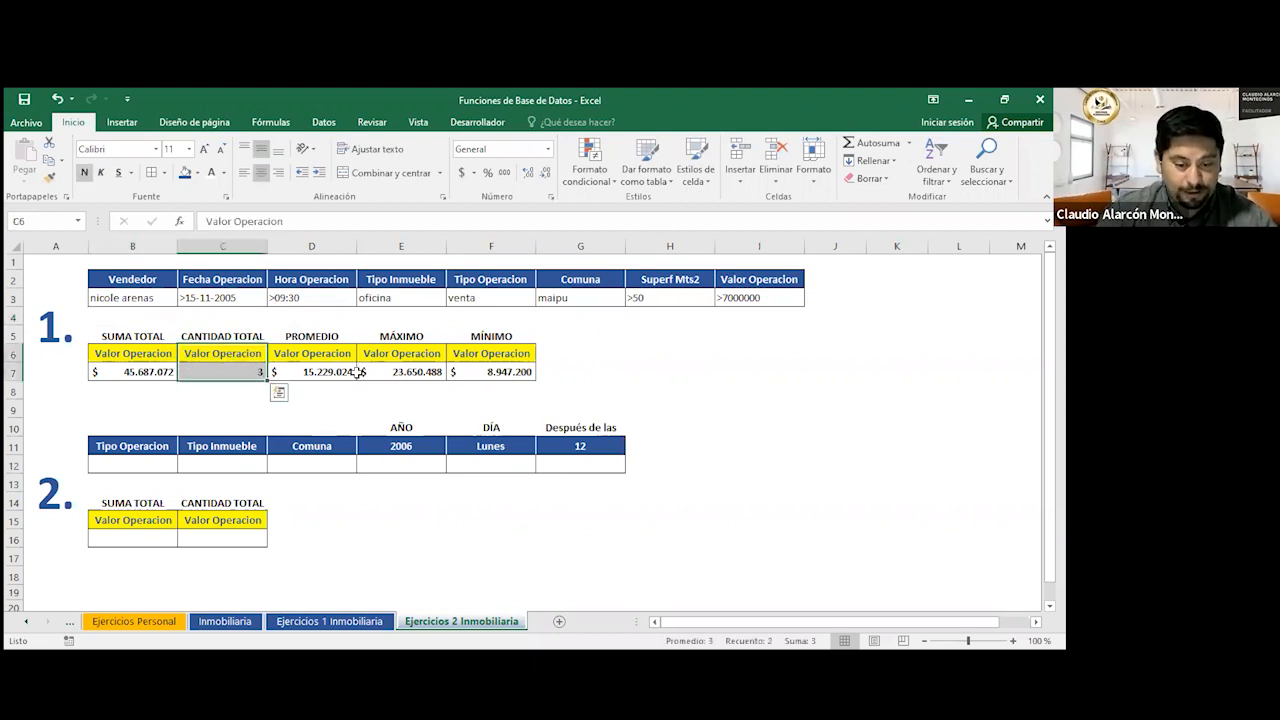
# Fill the exercise 2 criteria in row 12 with arriendo for Tipo Operacion, oficina for Tipo Inmueble and las condes for Comuna.
pyautogui.click(161, 467)
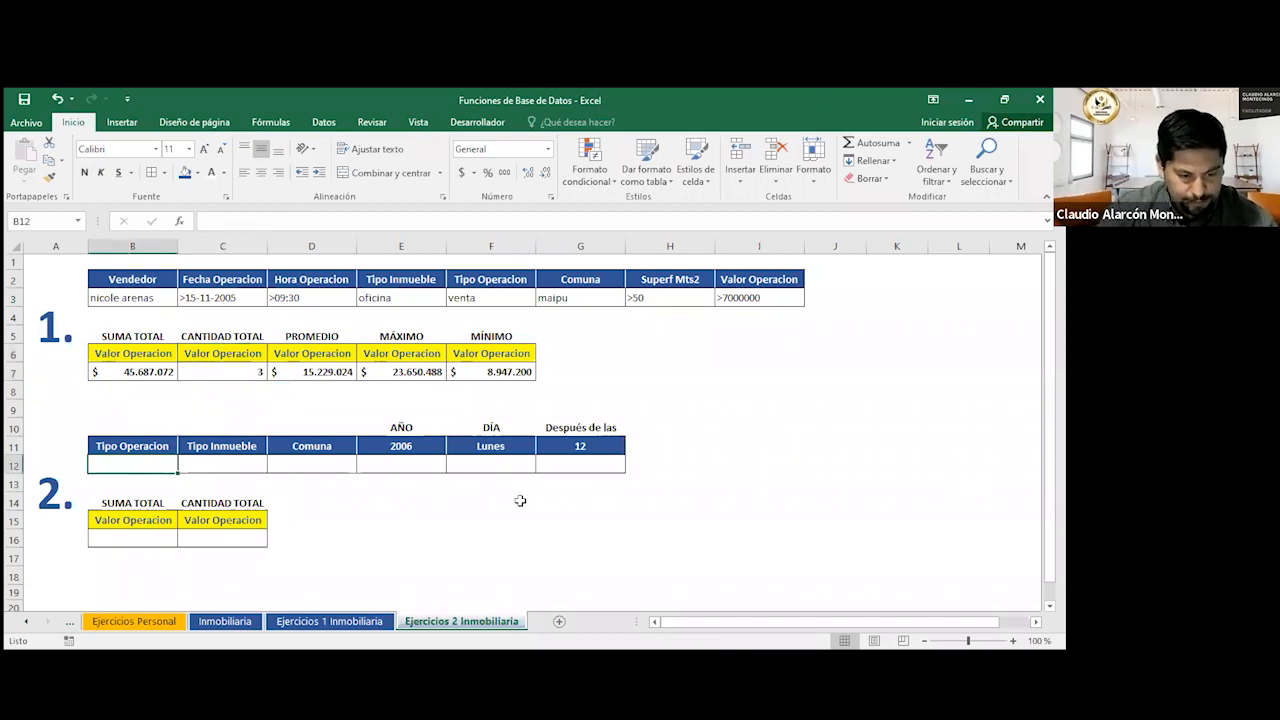
pyautogui.write('arriendo')
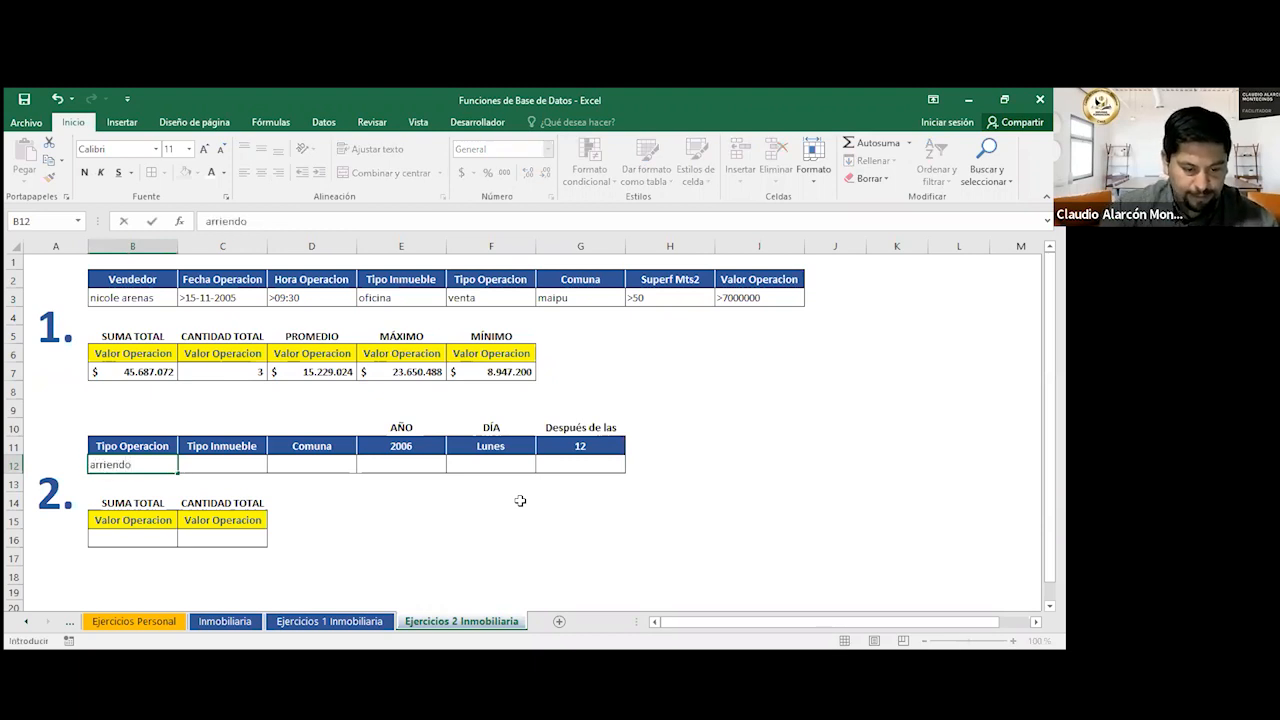
pyautogui.press('Tab')
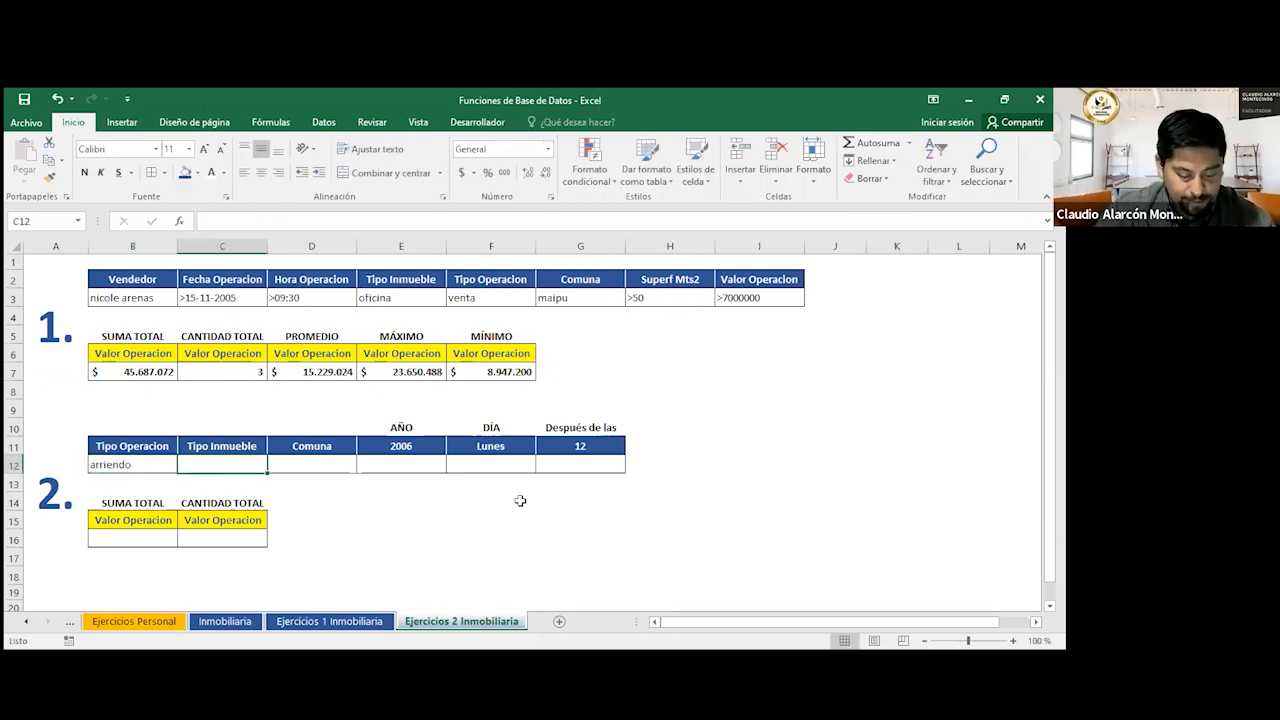
pyautogui.write('oficina')
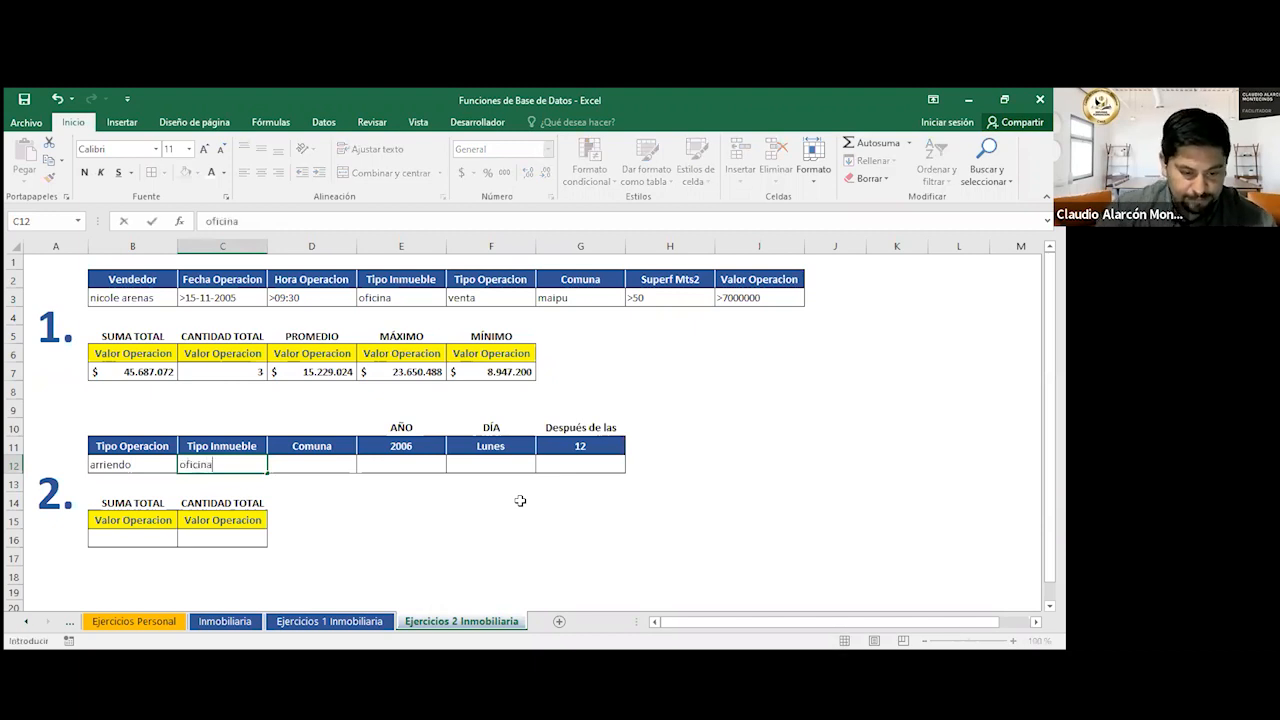
pyautogui.press('Tab')
pyautogui.write('las conde')
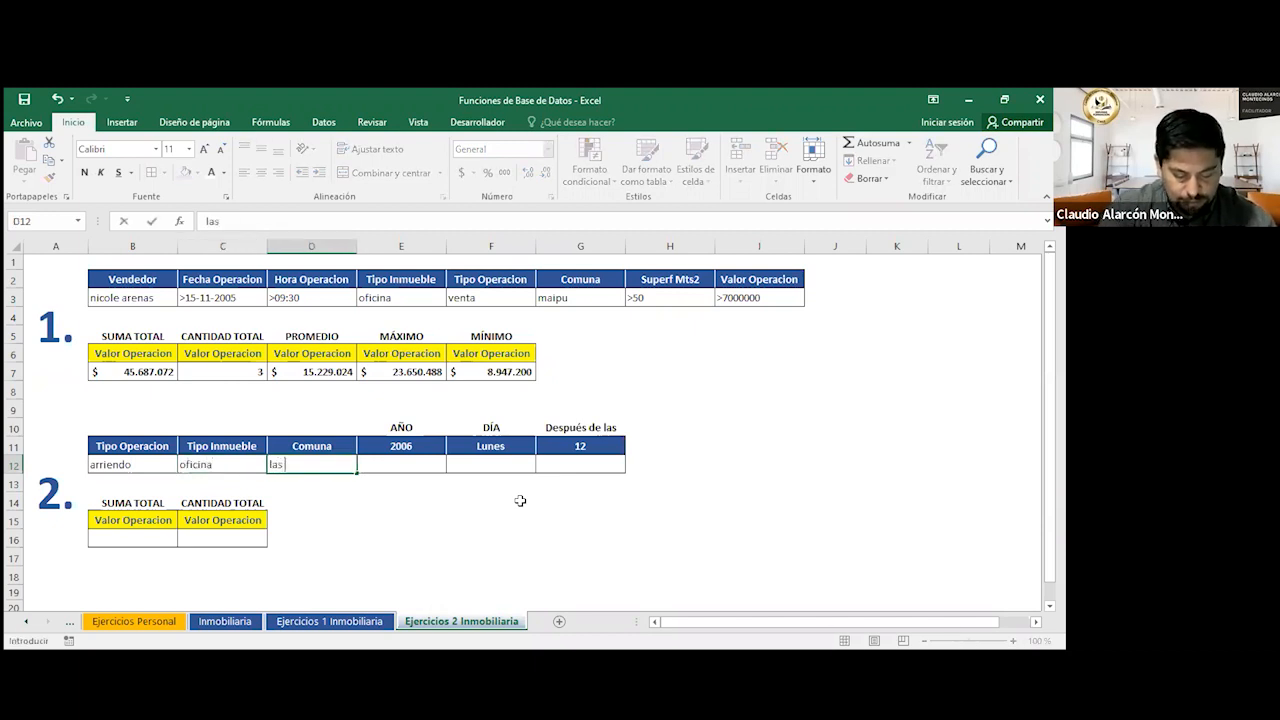
pyautogui.press('Tab')
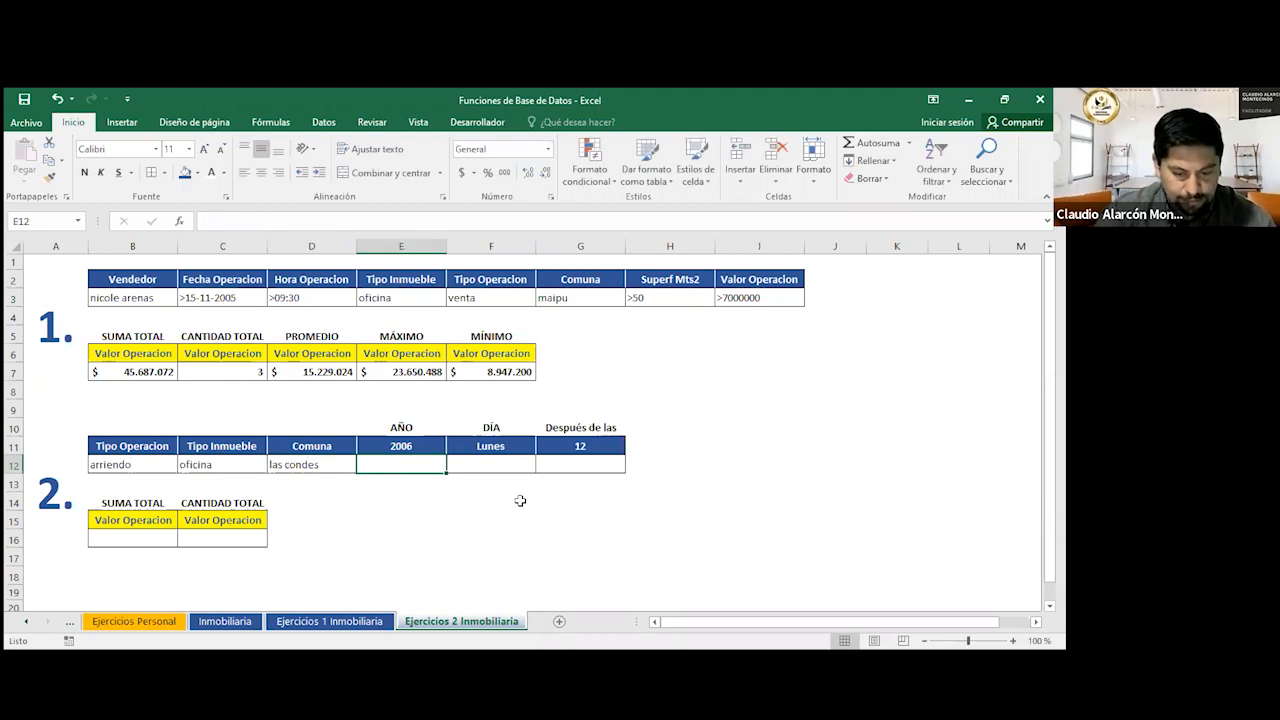
# Enter the AÑO criterion in E12 as =AÑO(Inmobiliaria!G3)='Ejercicios 2 Inmobiliaria'!E11, comparing the first Fecha Operacion with the year header.
pyautogui.click(405, 447)
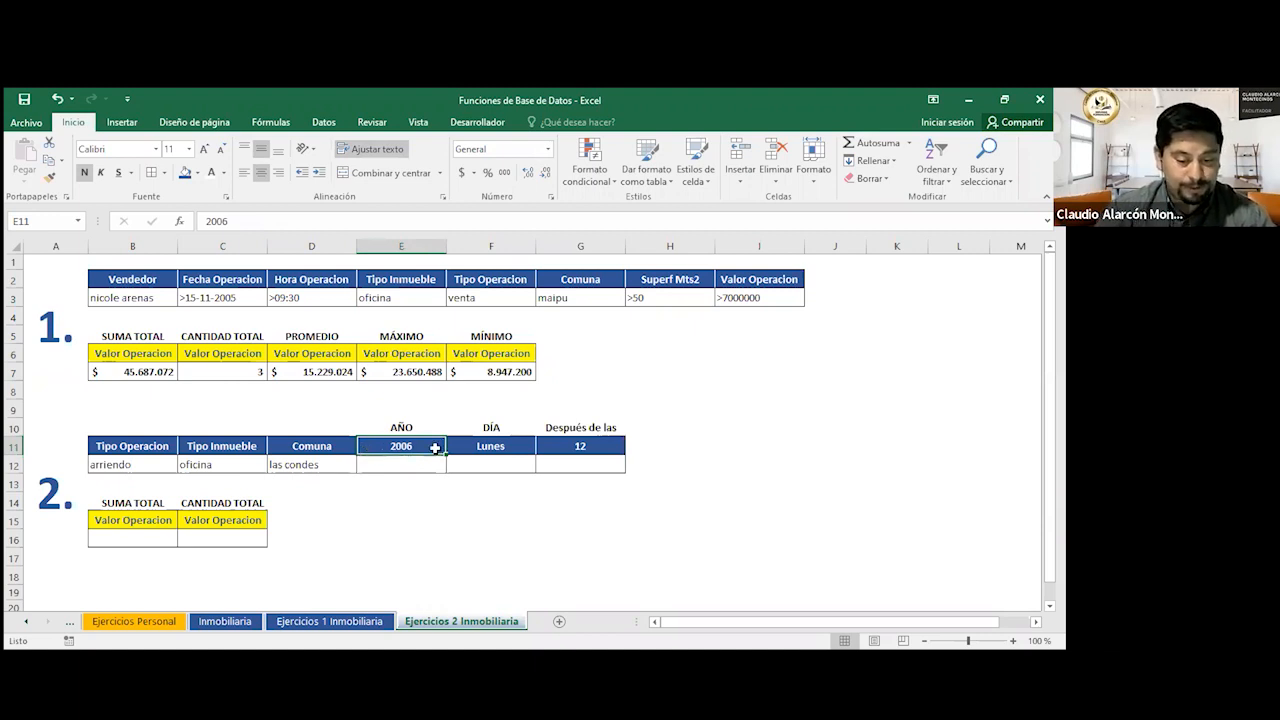
pyautogui.click(433, 465)
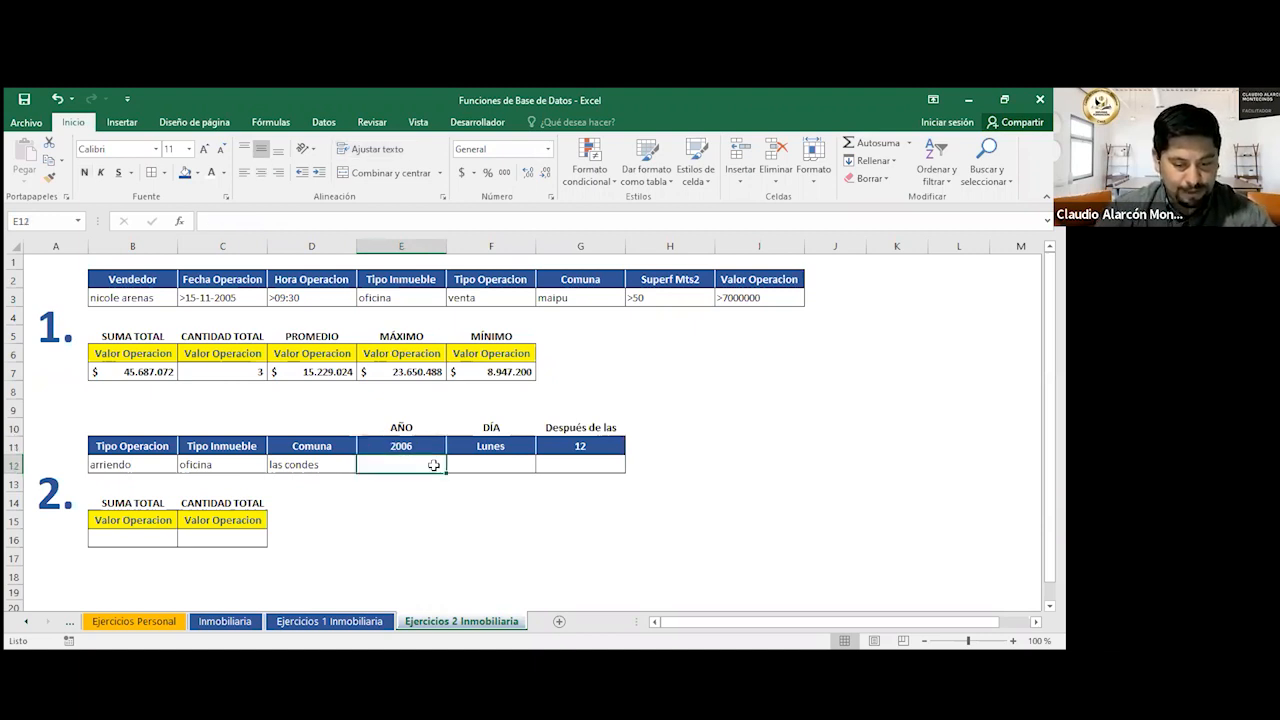
pyautogui.write('=')
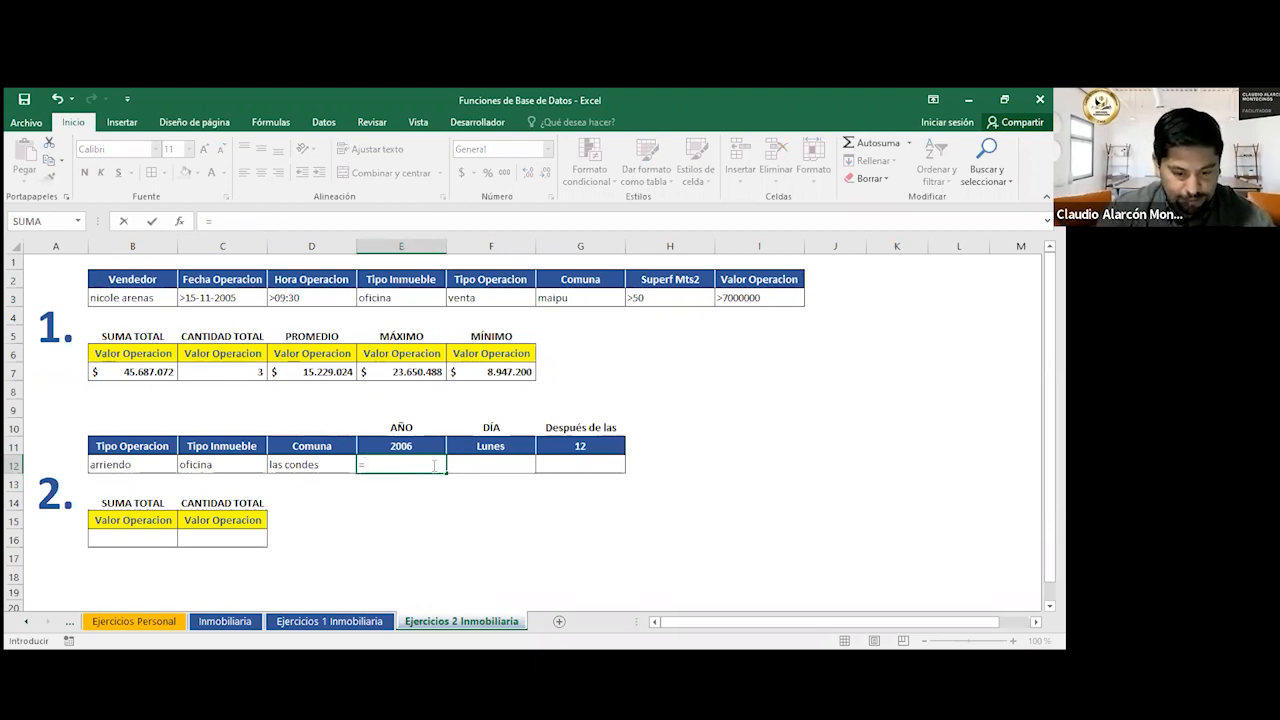
pyautogui.write('AÑO(')
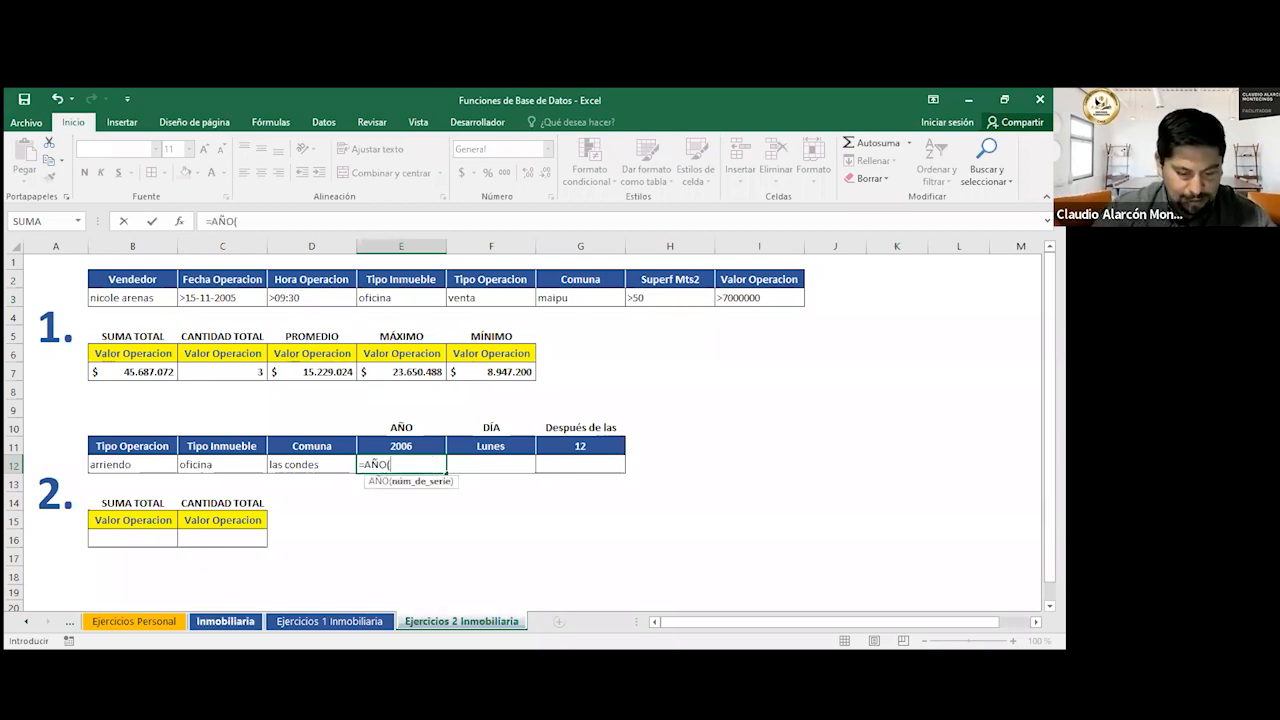
pyautogui.click(240, 622)
pyautogui.click(404, 300)
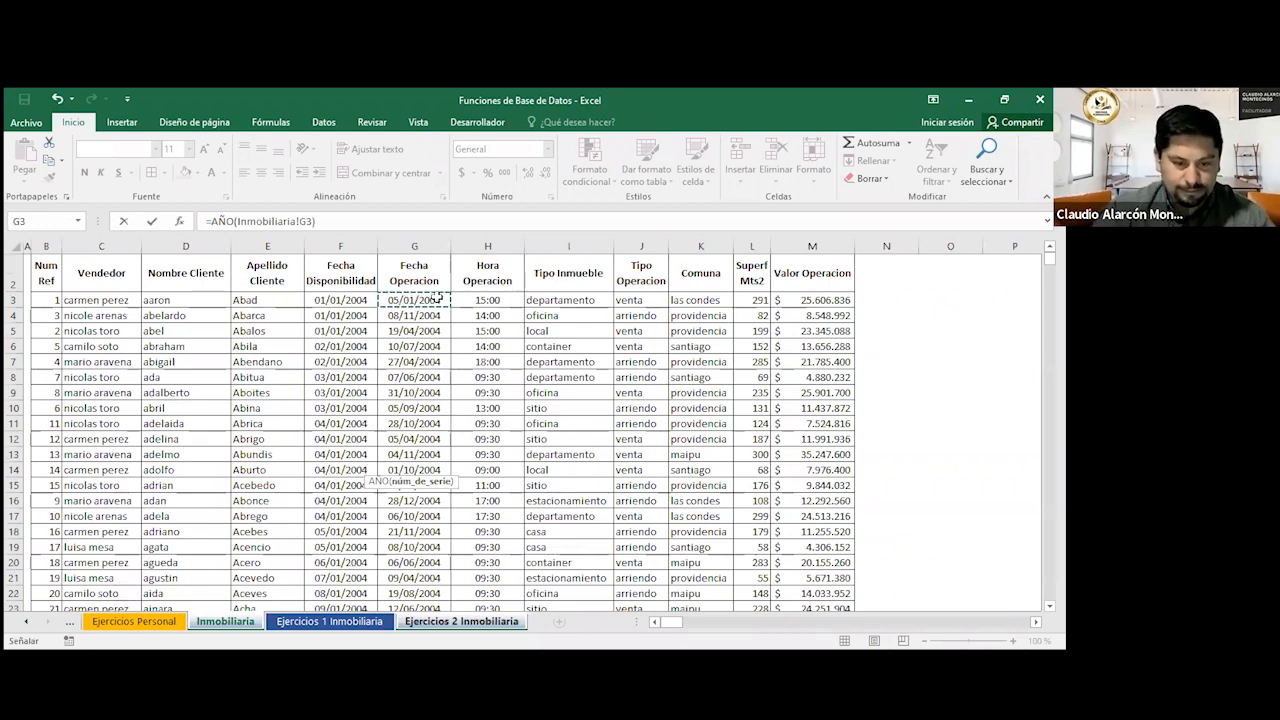
pyautogui.press('Return')
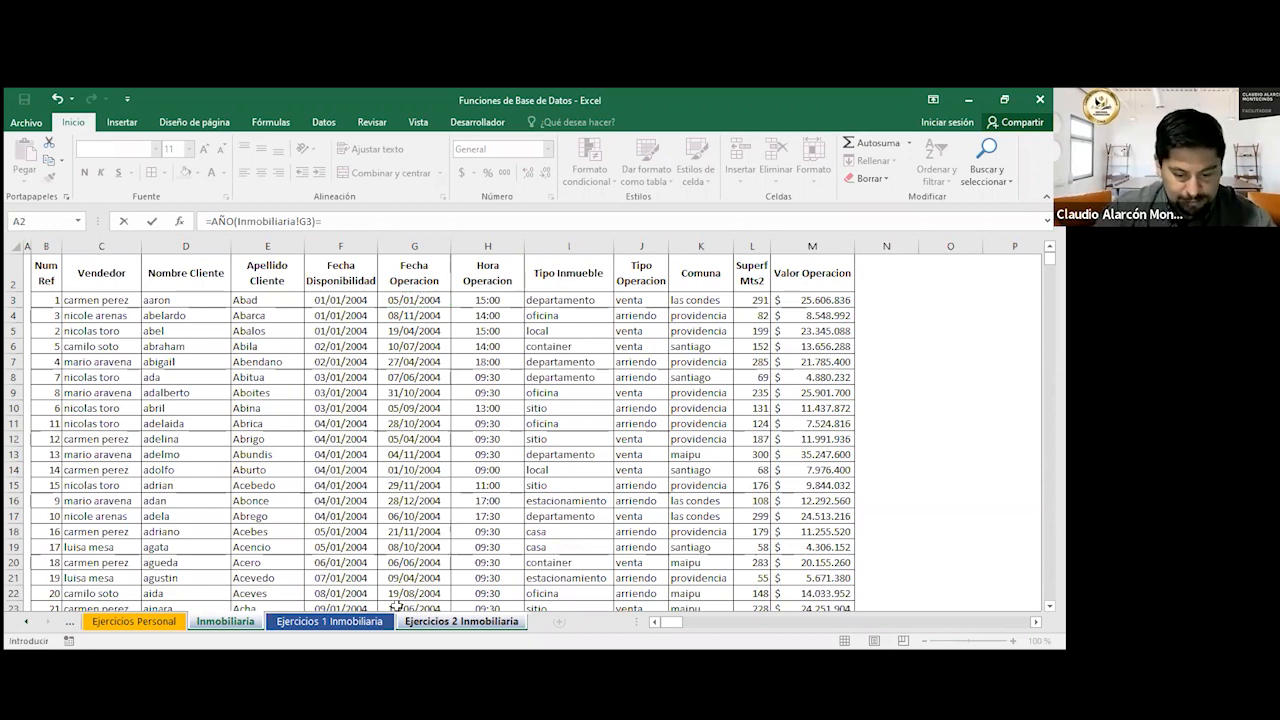
pyautogui.click(461, 621)
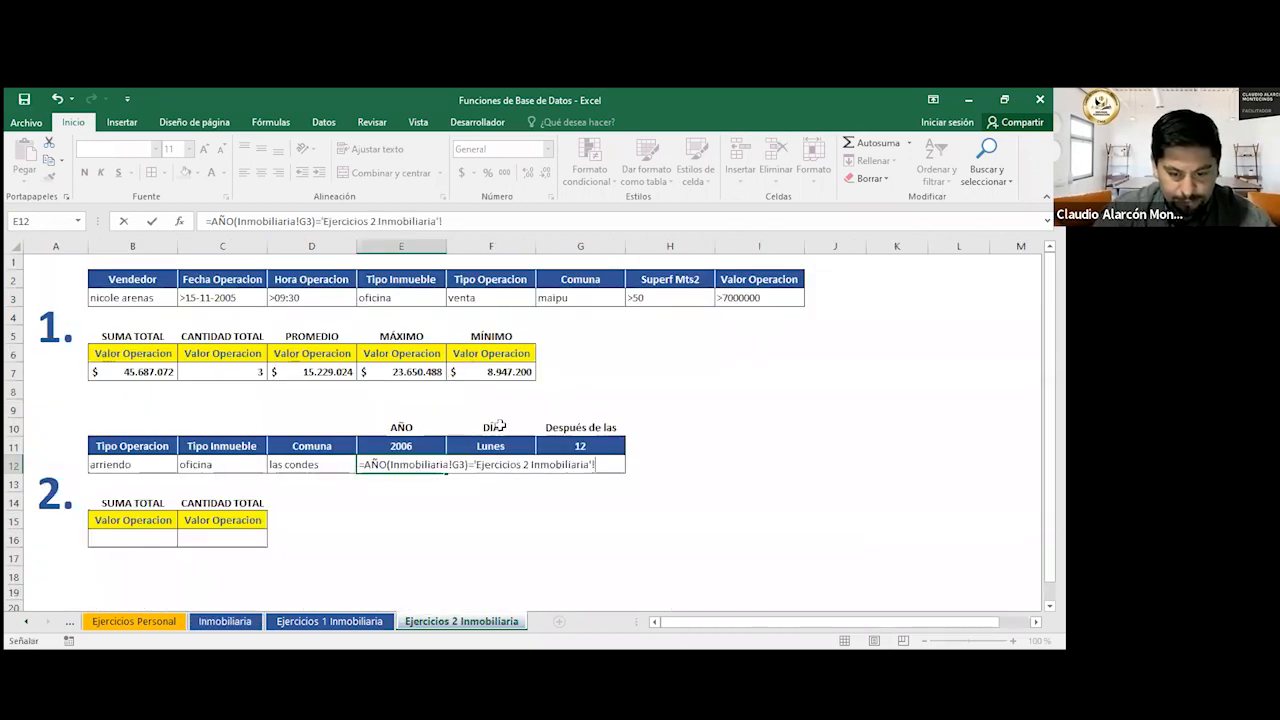
pyautogui.click(395, 446)
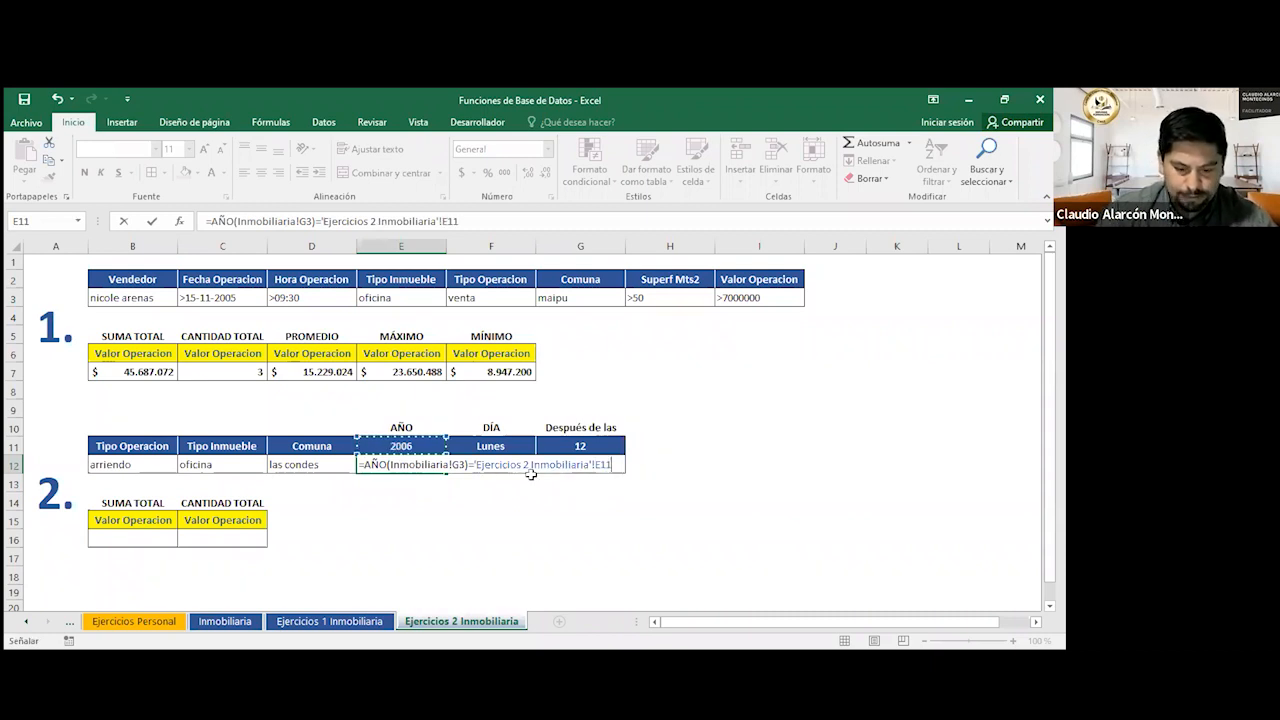
pyautogui.press('Return')
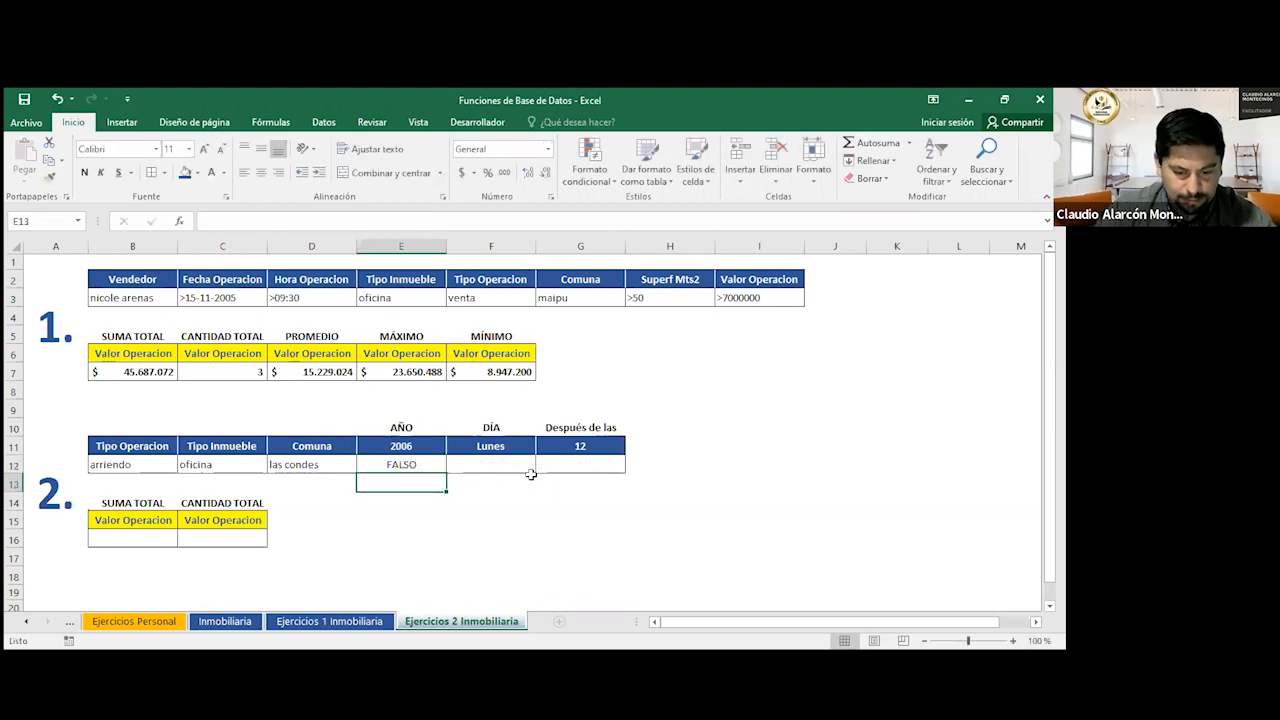
# Review the year formula in E12, the Ejercicios 1 criteria, the Inmobiliaria data and the exercise 2 criteria in B11:E12.
pyautogui.click(492, 468)
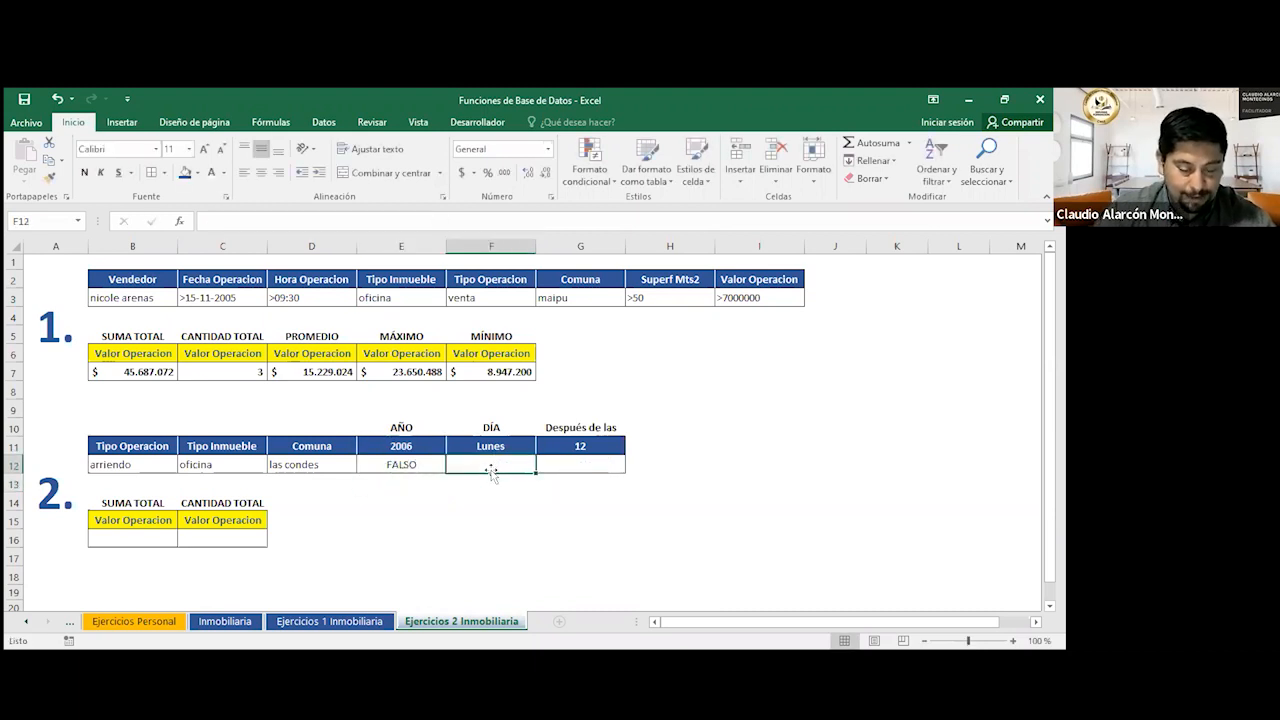
pyautogui.click(401, 464)
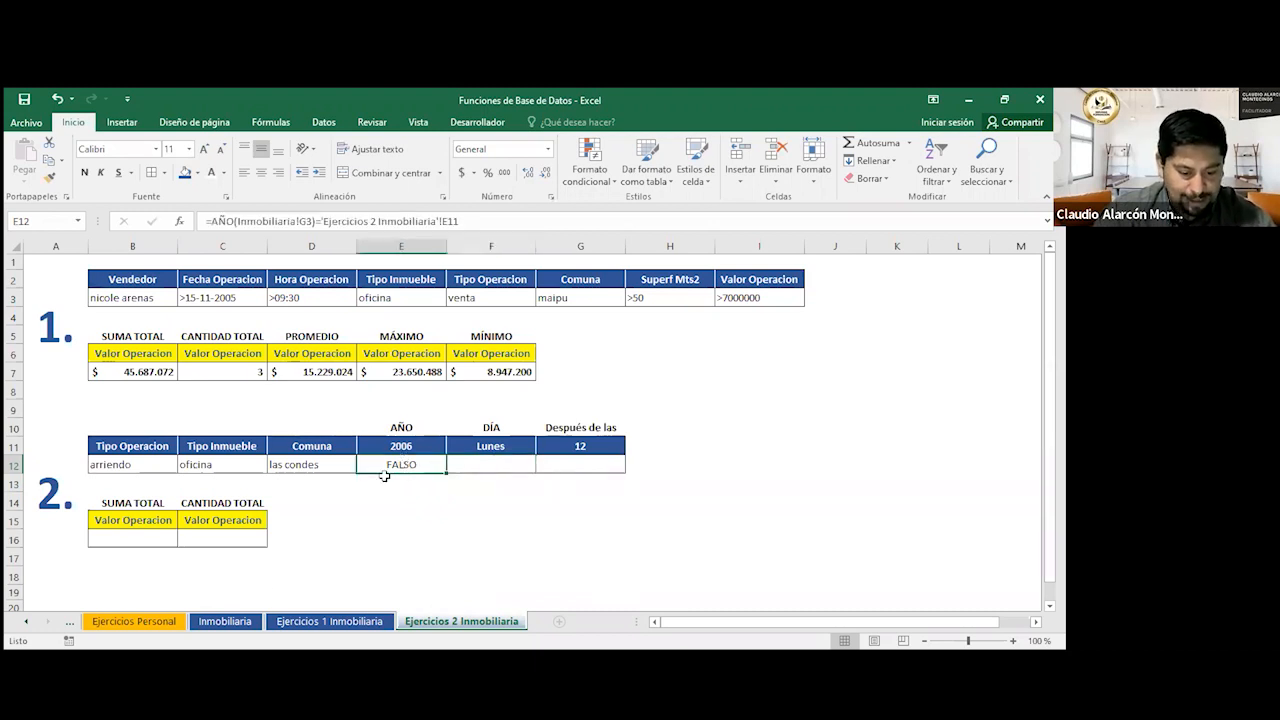
pyautogui.click(329, 621)
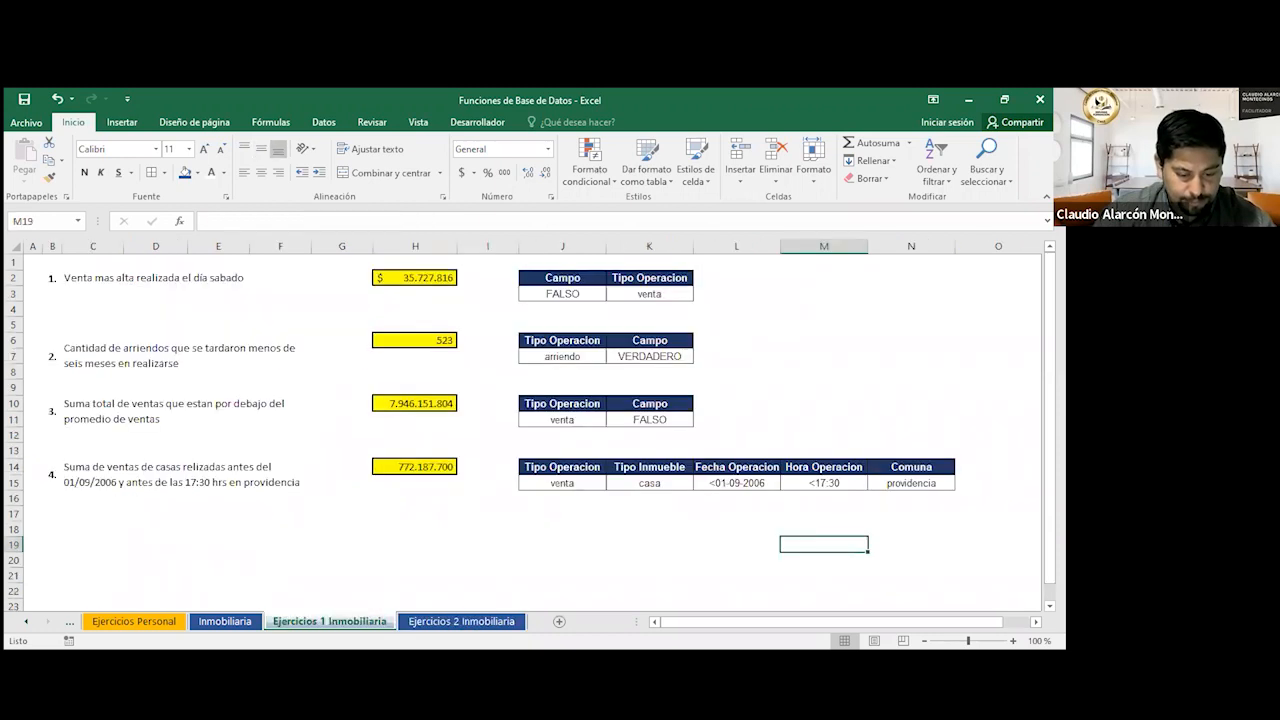
pyautogui.click(248, 622)
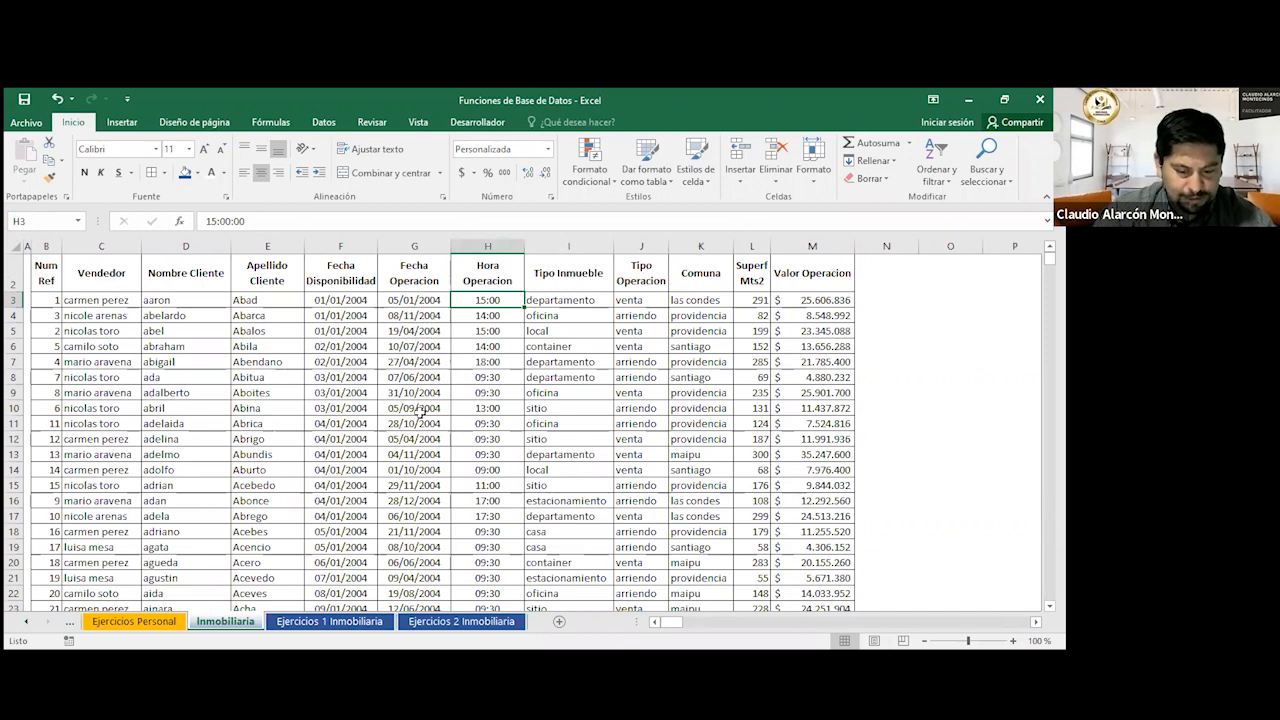
pyautogui.click(455, 621)
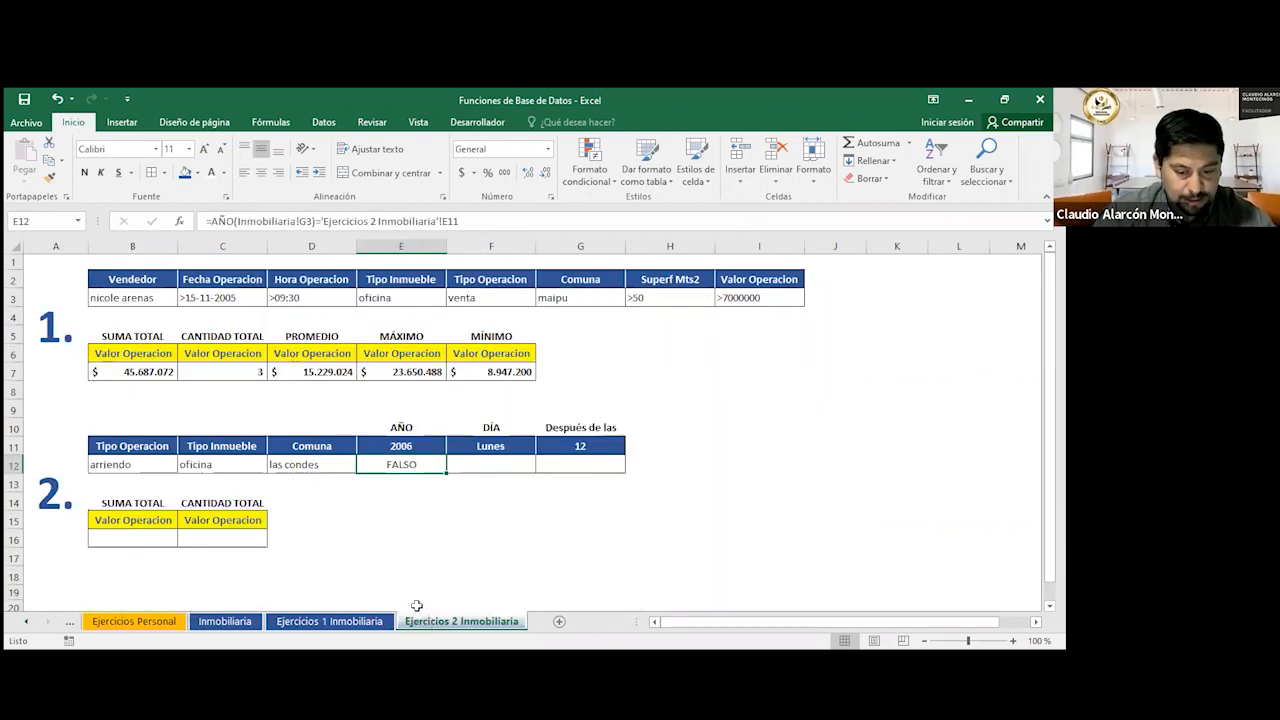
pyautogui.moveTo(152, 446); pyautogui.dragTo(387, 466)
pyautogui.click(492, 465)
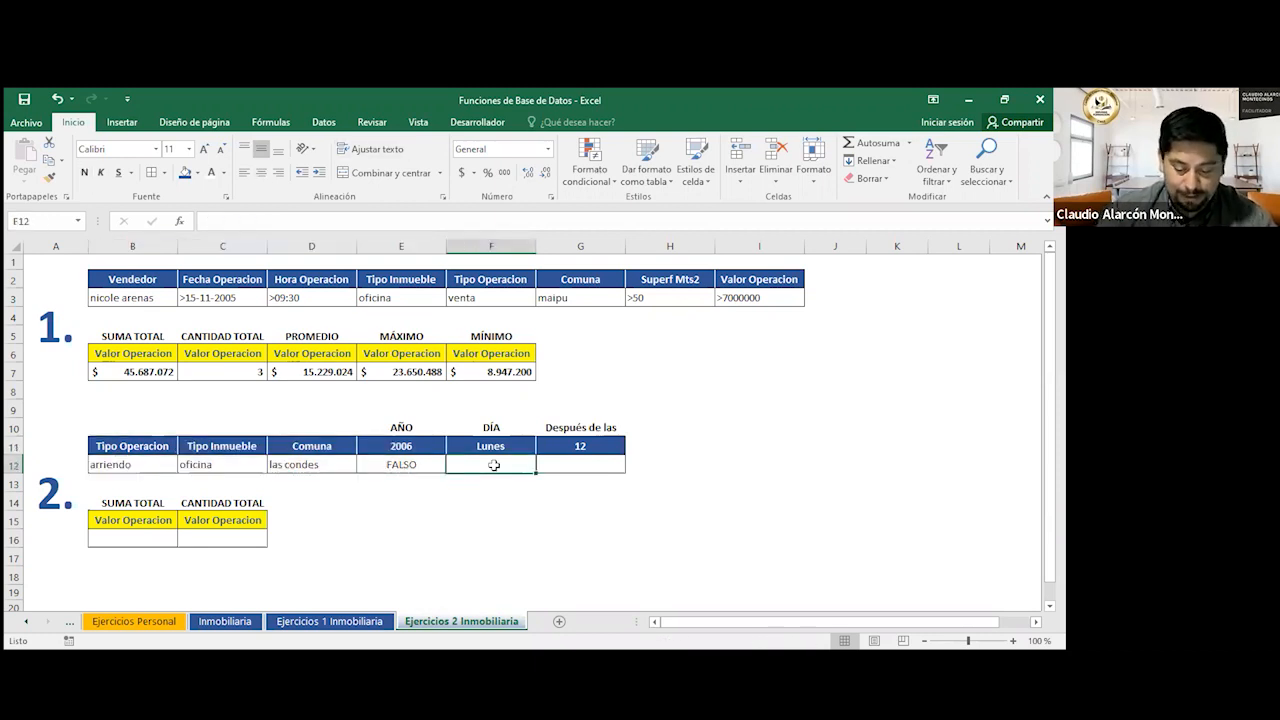
# Enter the DÍA criterion in F12 as =TEXTO(Inmobiliaria!G3;"dddd")='Ejercicios 2 Inmobiliaria'!F11, comparing the first Fecha Operacion's weekday with the header.
pyautogui.write('=t')
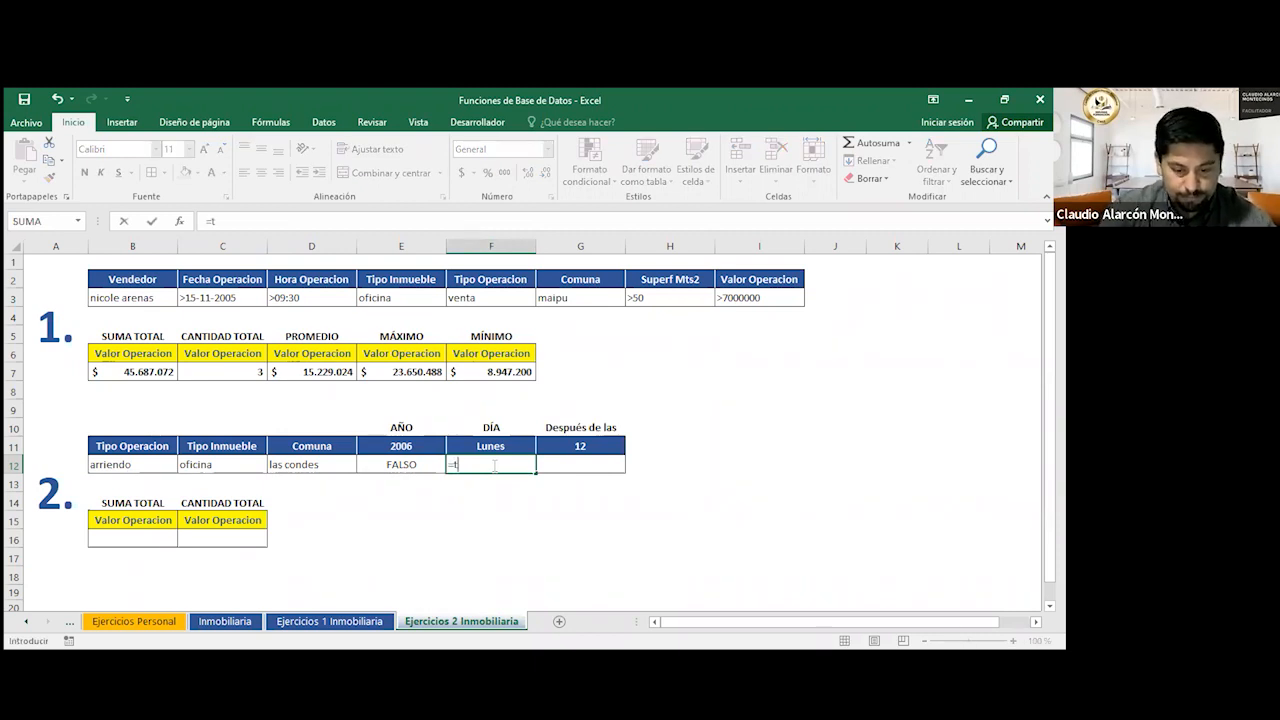
pyautogui.write('exto')
pyautogui.press('Tab')
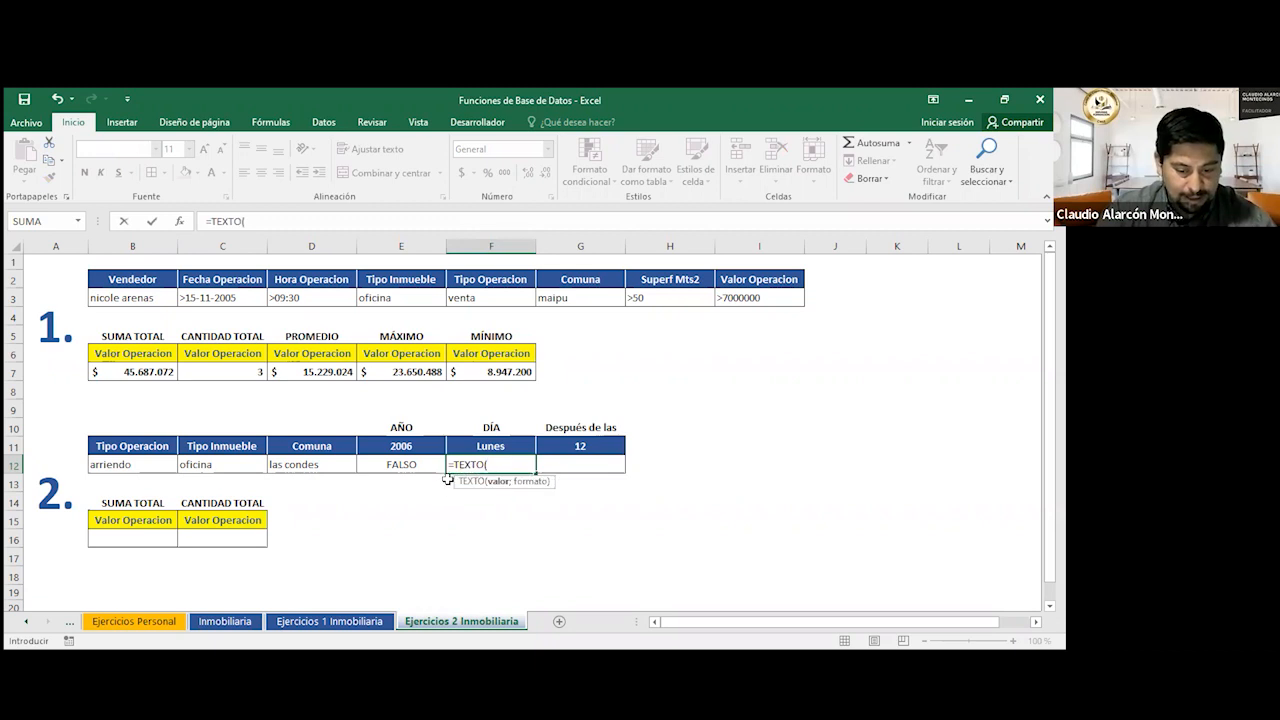
pyautogui.click(225, 621)
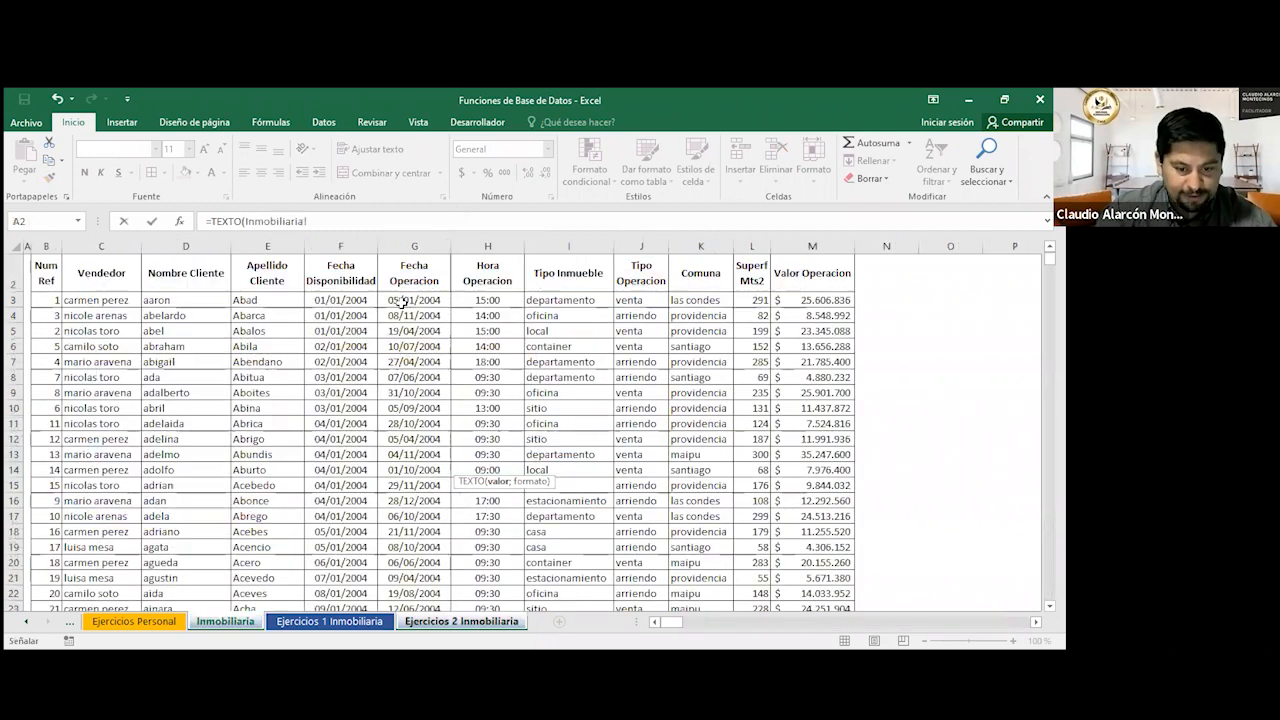
pyautogui.click(408, 298)
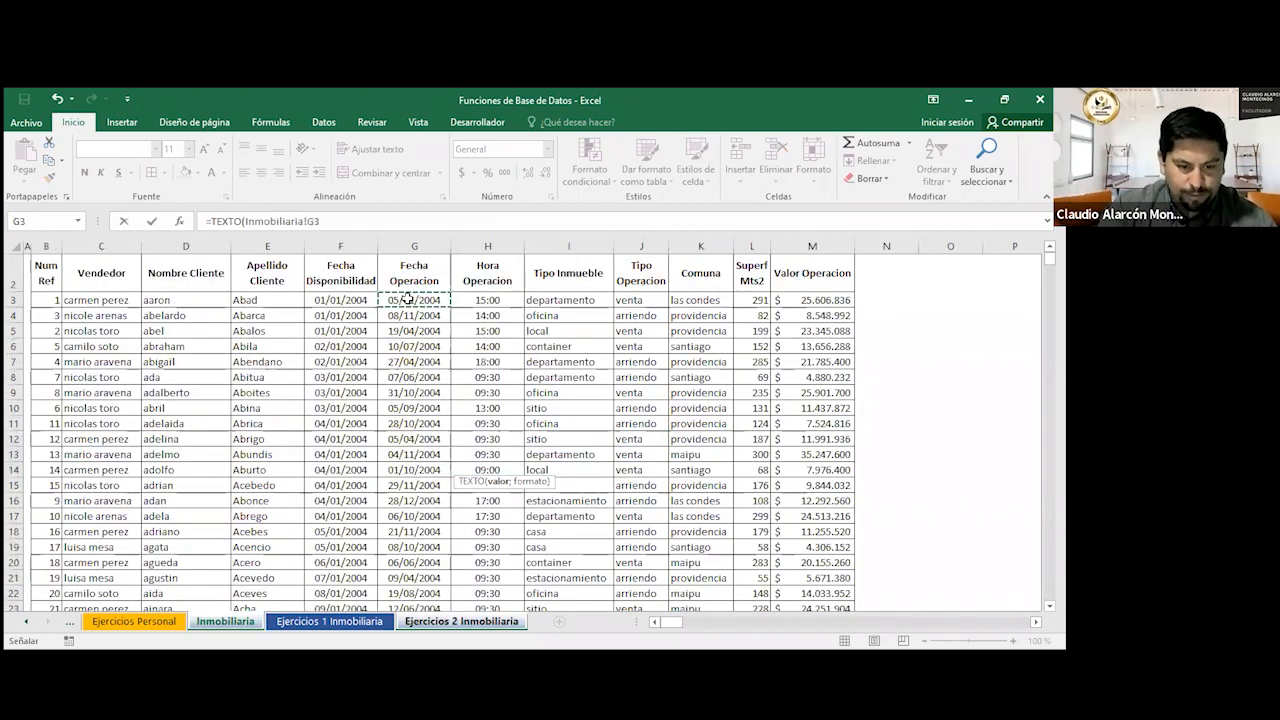
pyautogui.write(';"')
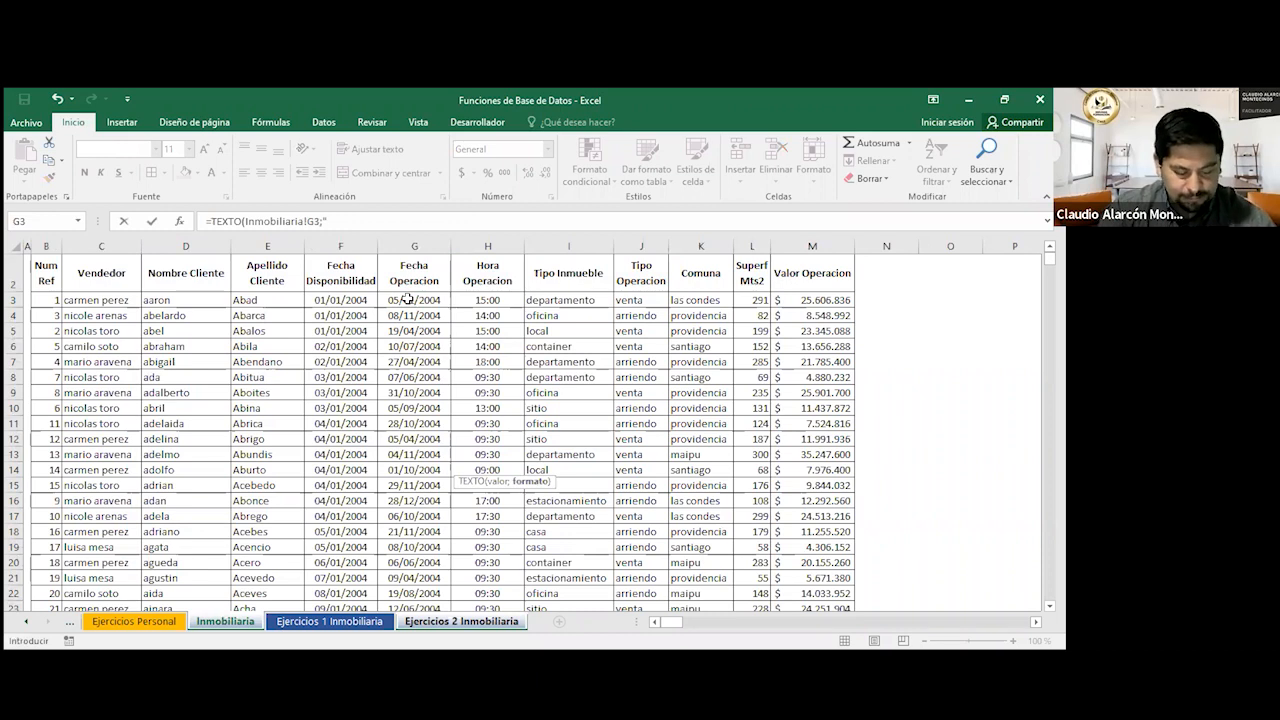
pyautogui.write('DD')
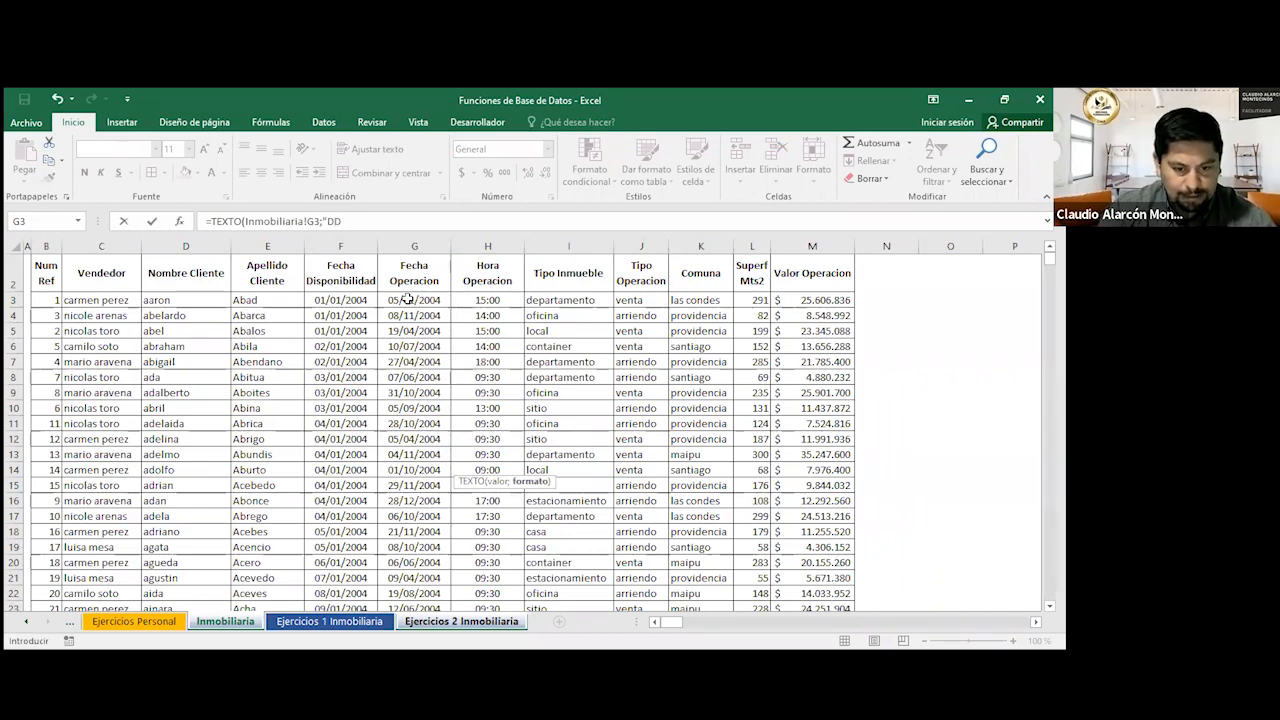
pyautogui.press('BackSpace')
pyautogui.press('BackSpace')
pyautogui.write('dddd')
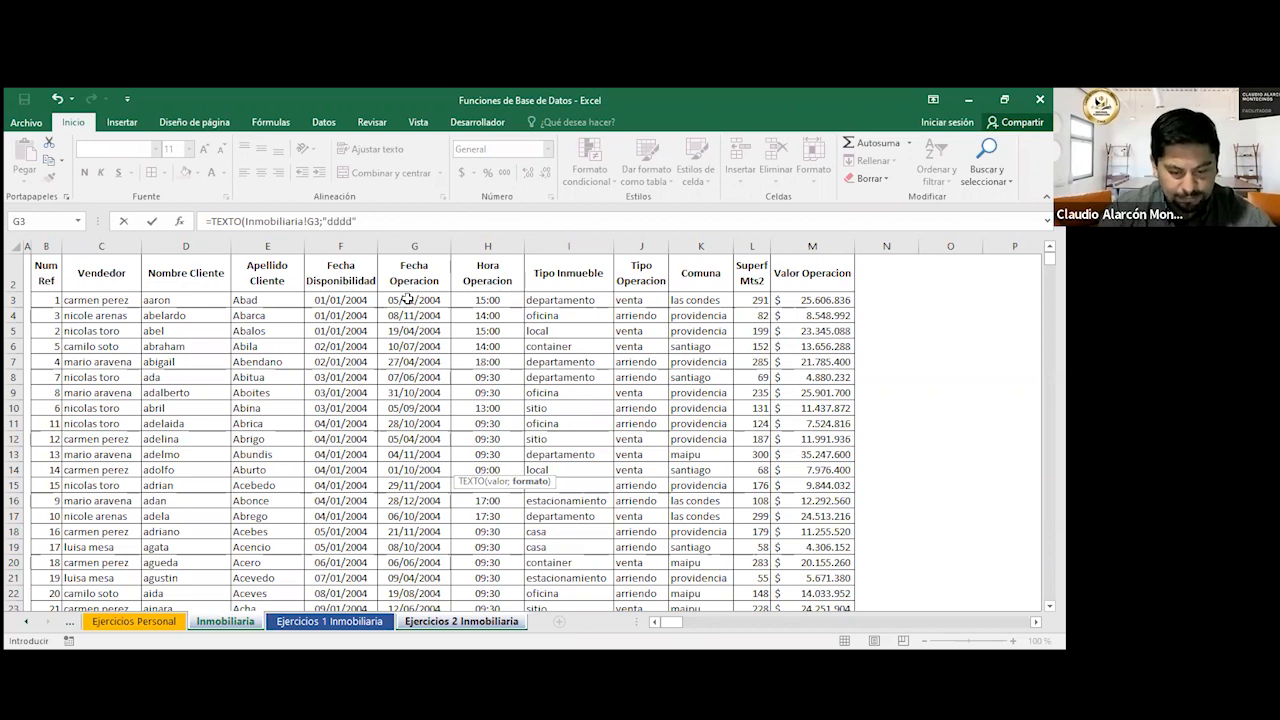
pyautogui.write('")=')
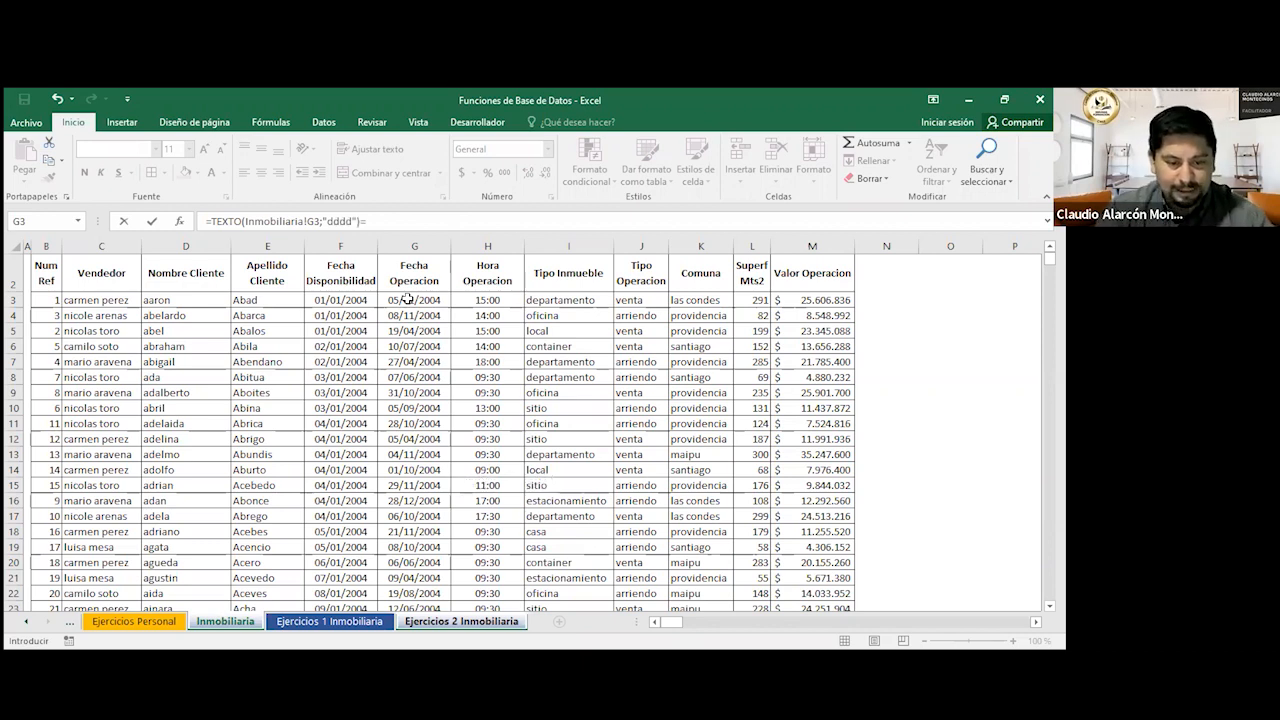
pyautogui.click(430, 621)
pyautogui.click(497, 447)
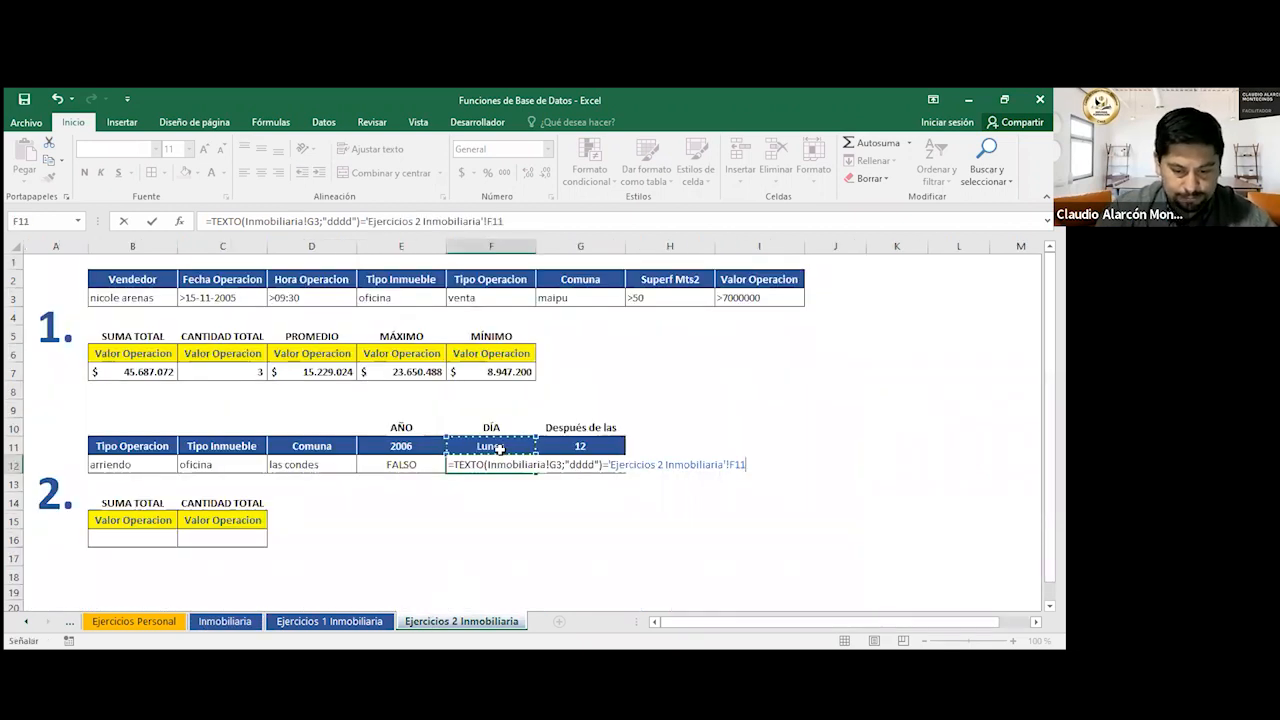
pyautogui.press('Return')
# Enter the Después de las criterion in G12, using HORA(Inmobiliaria!H3) to test whether the first Hora Operacion falls after the hour in G11.
pyautogui.click(585, 469)
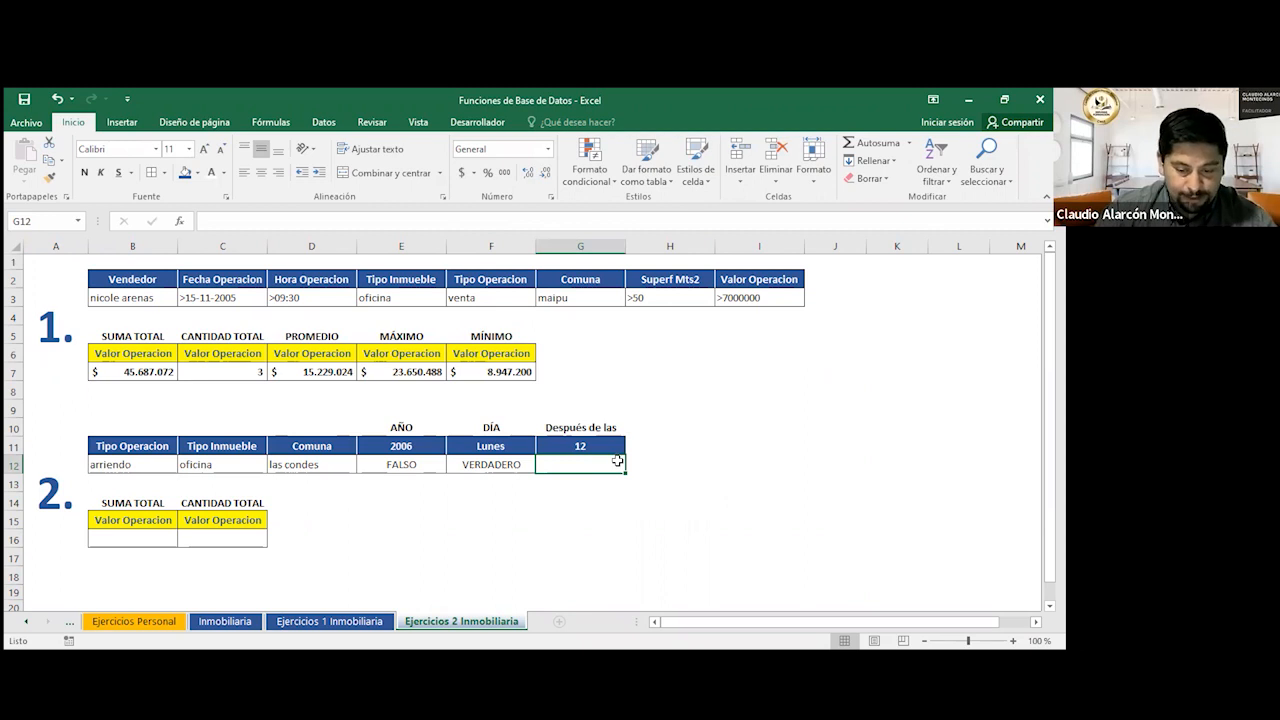
pyautogui.write('=h')
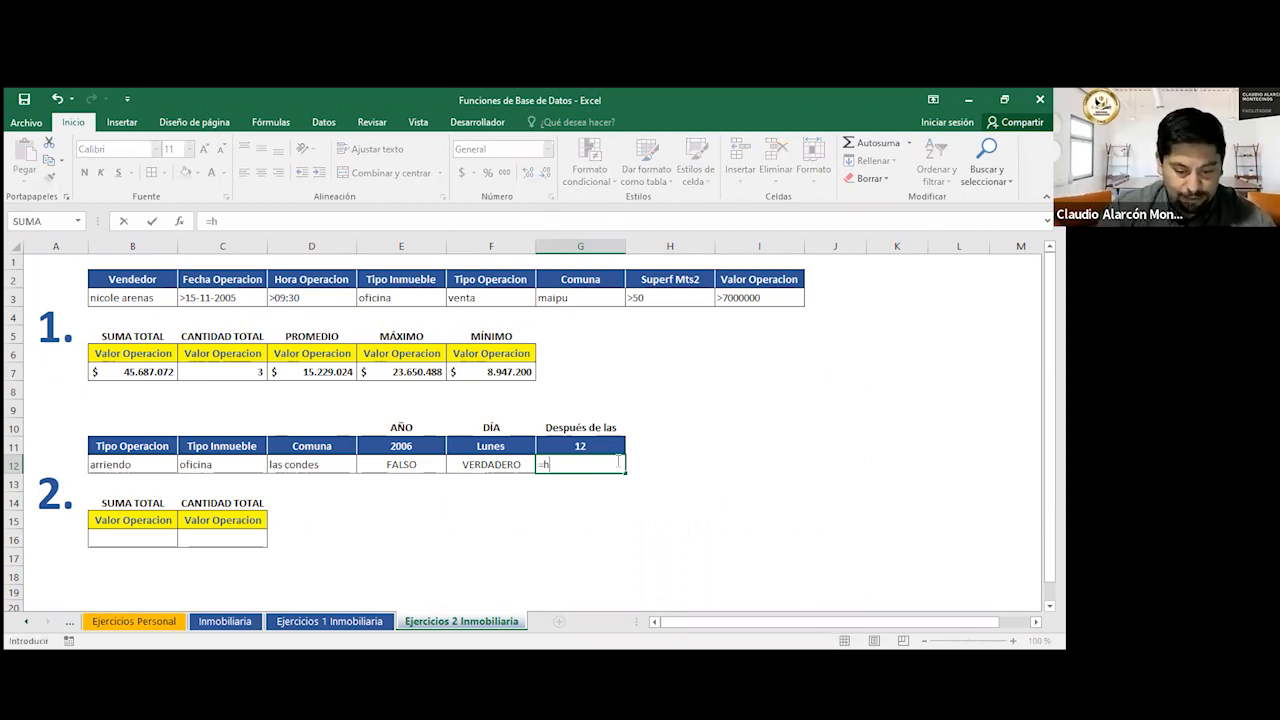
pyautogui.write('ora(')
pyautogui.click(225, 621)
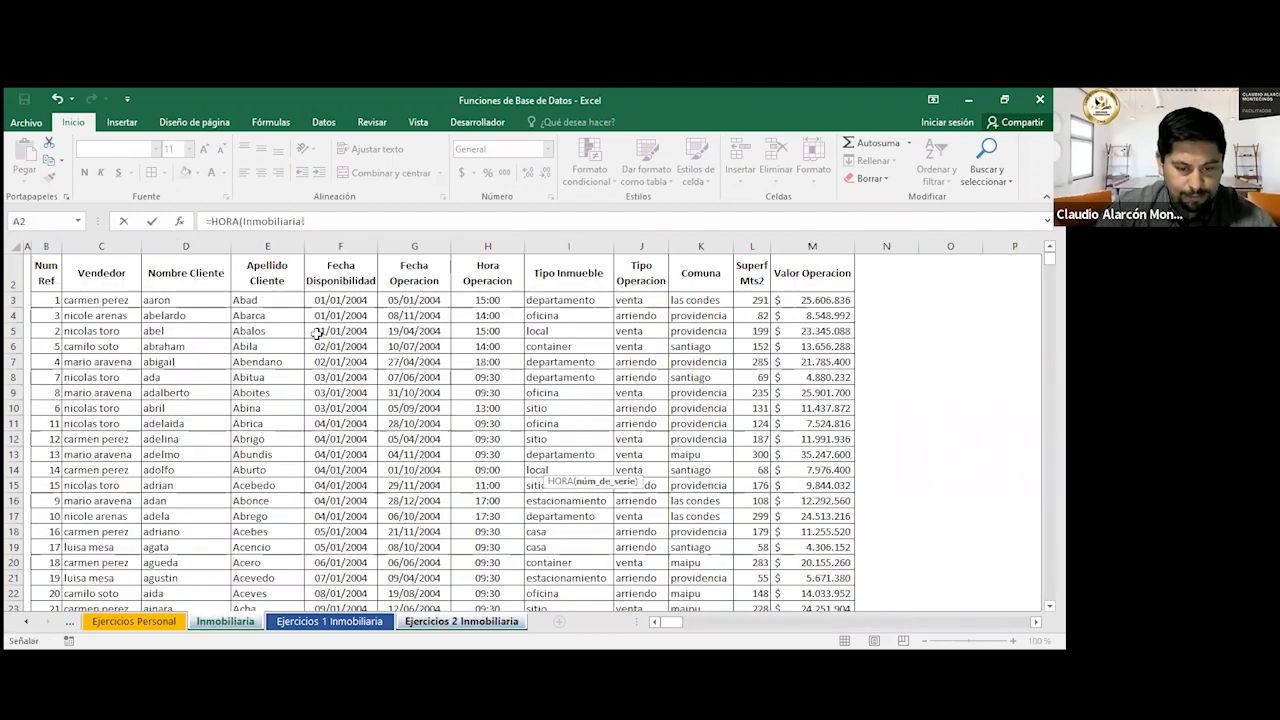
pyautogui.click(470, 300)
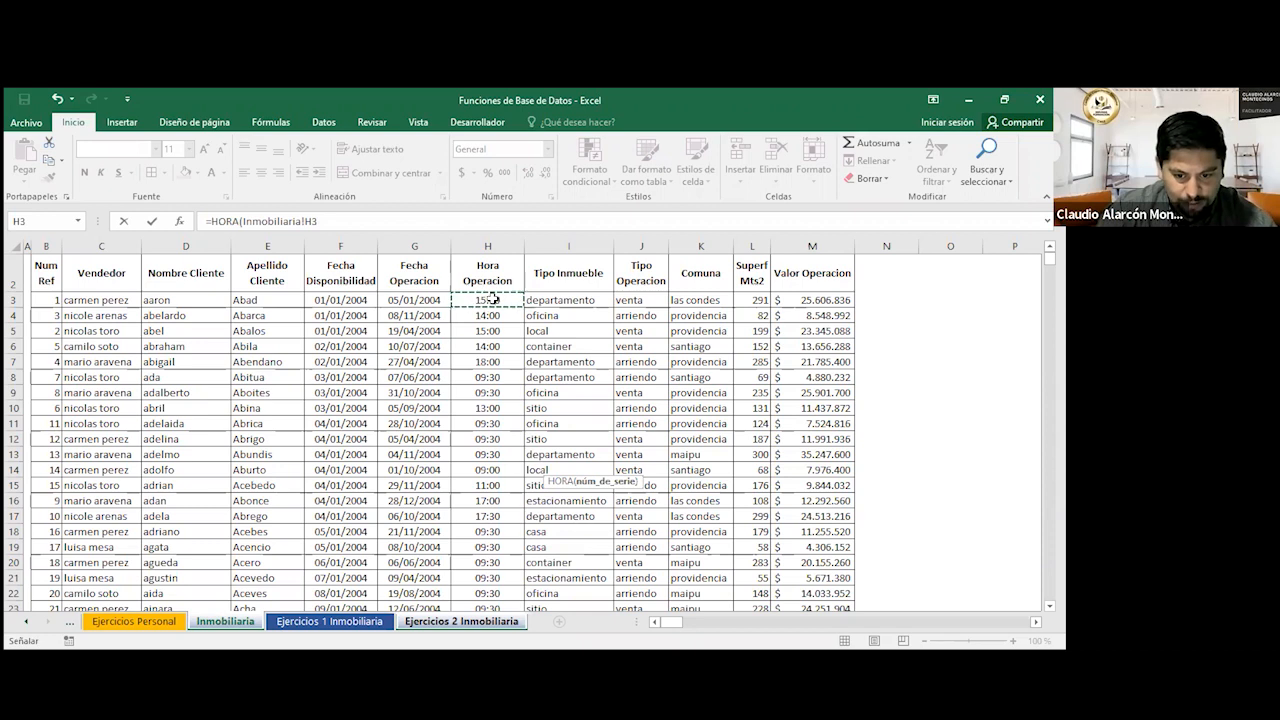
pyautogui.write(')')
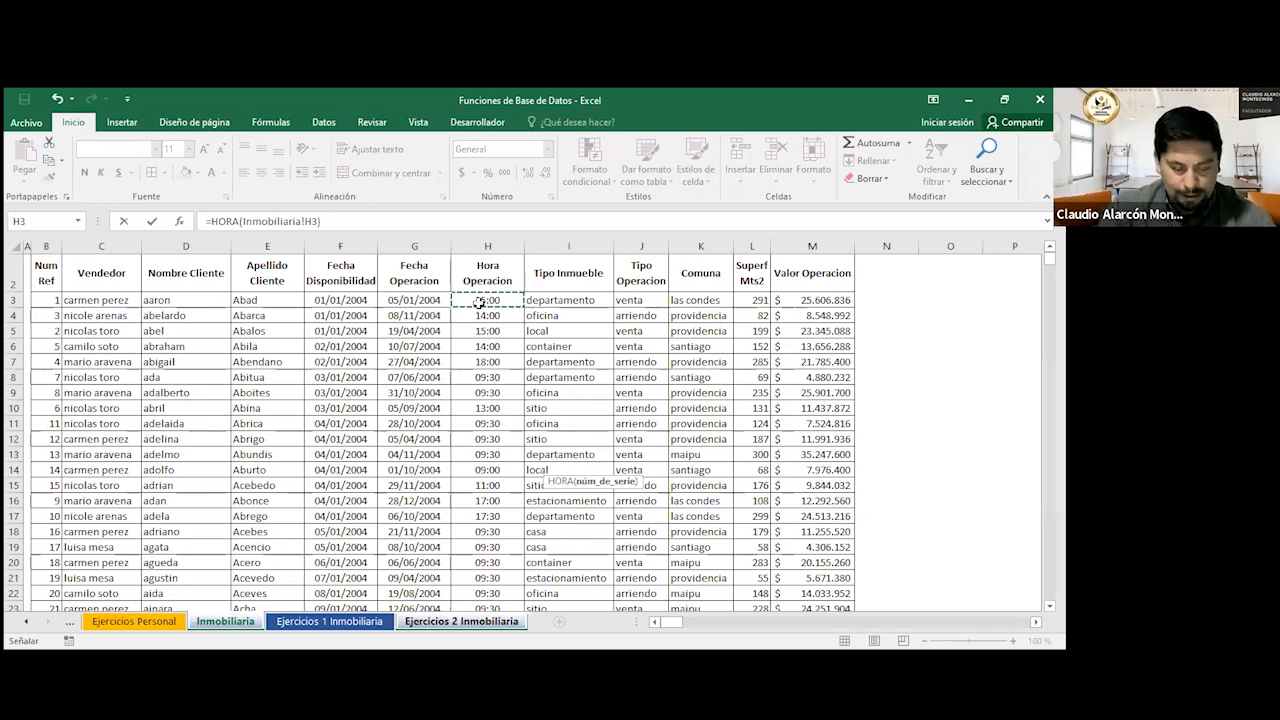
pyautogui.write('<')
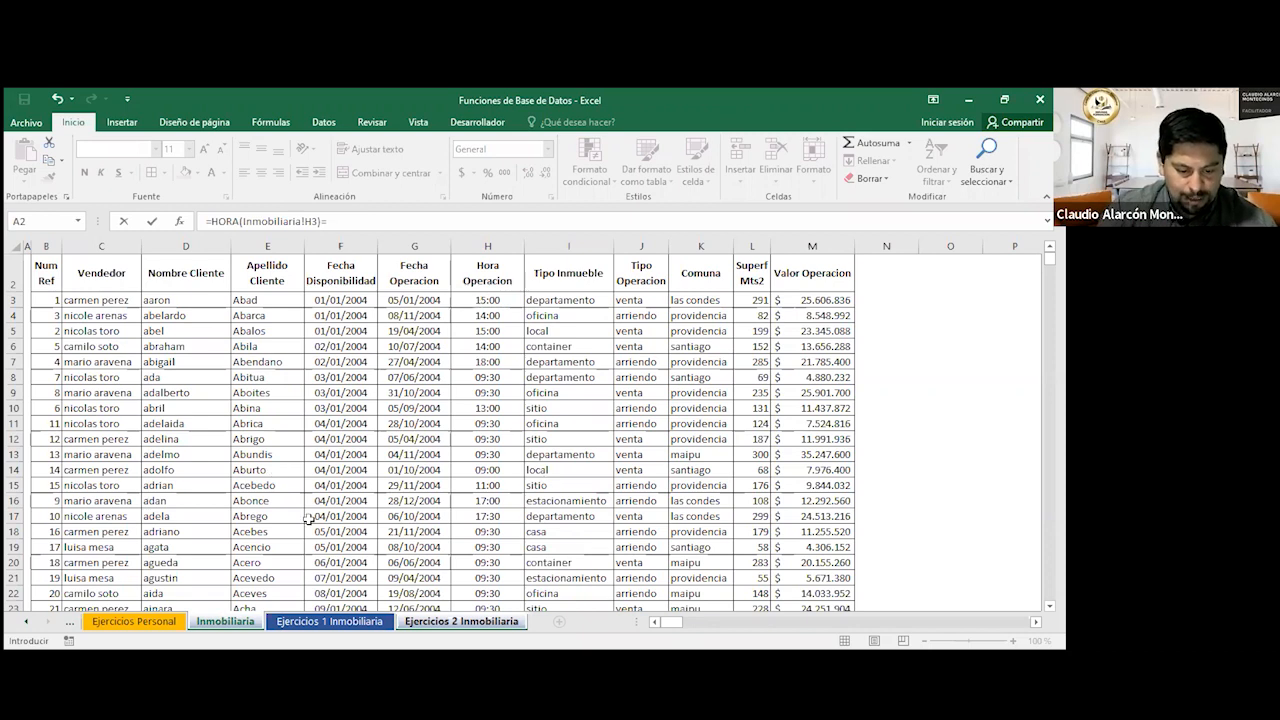
pyautogui.click(461, 621)
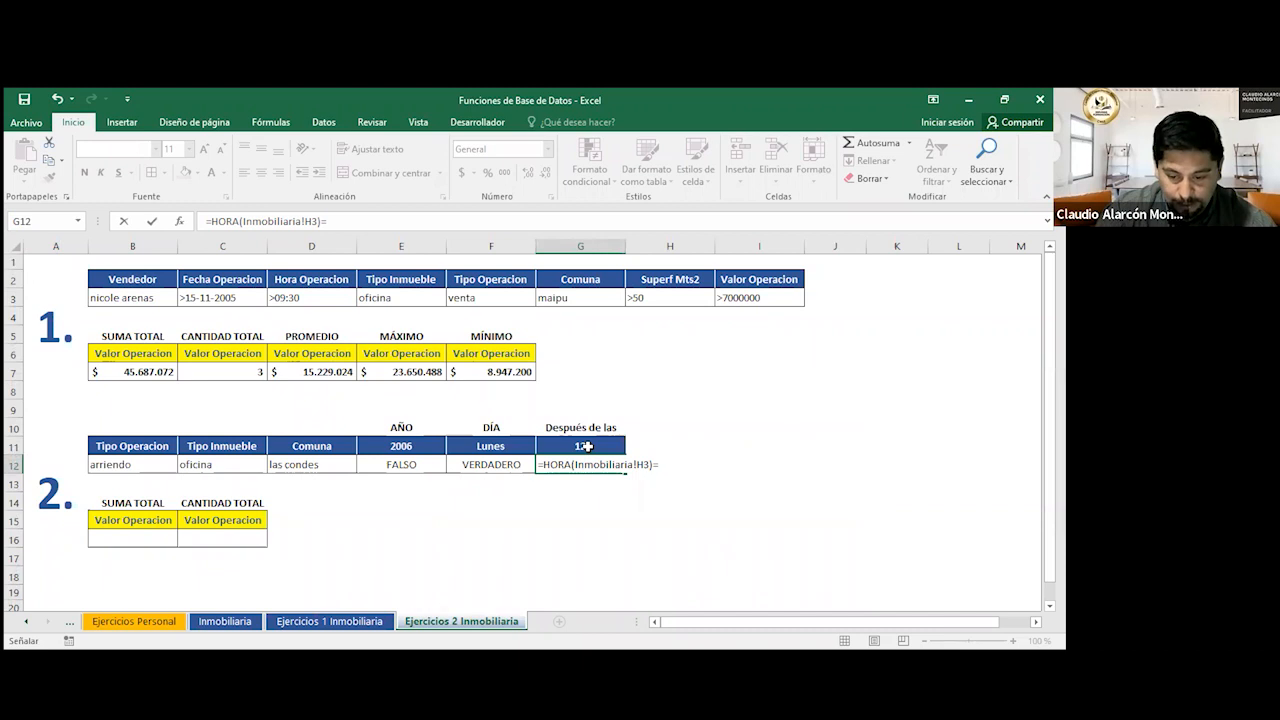
pyautogui.click(586, 446)
pyautogui.click(659, 466)
pyautogui.press('BackSpace')
pyautogui.write('<')
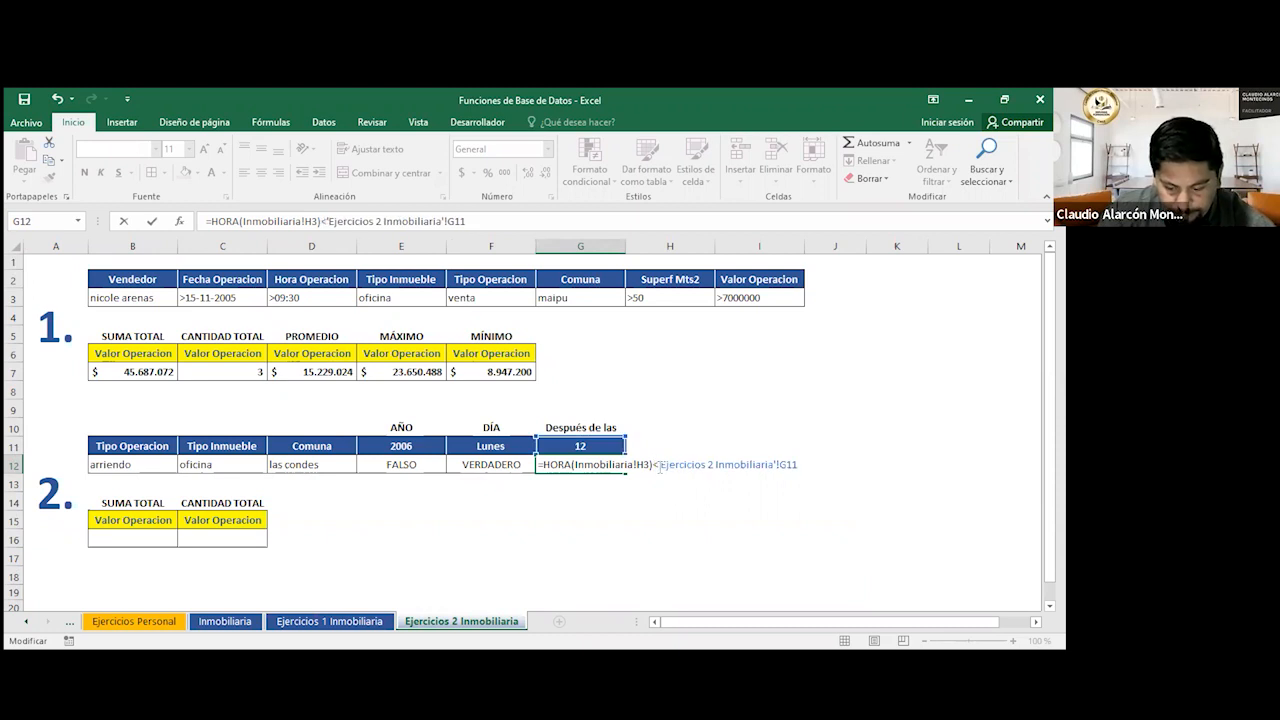
pyautogui.press('Return')
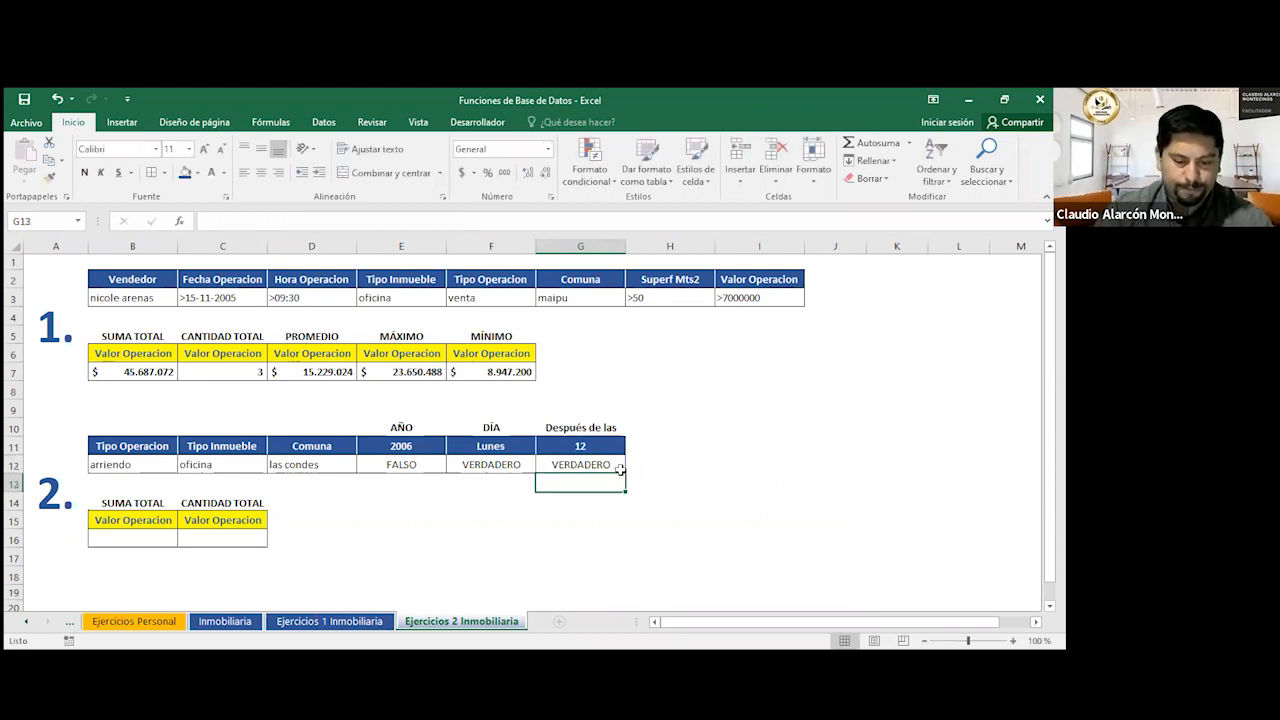
# Name the exercise 2 criteria range B11:G12 as Criterio.
pyautogui.click(152, 538)
pyautogui.moveTo(108, 448); pyautogui.dragTo(582, 463)
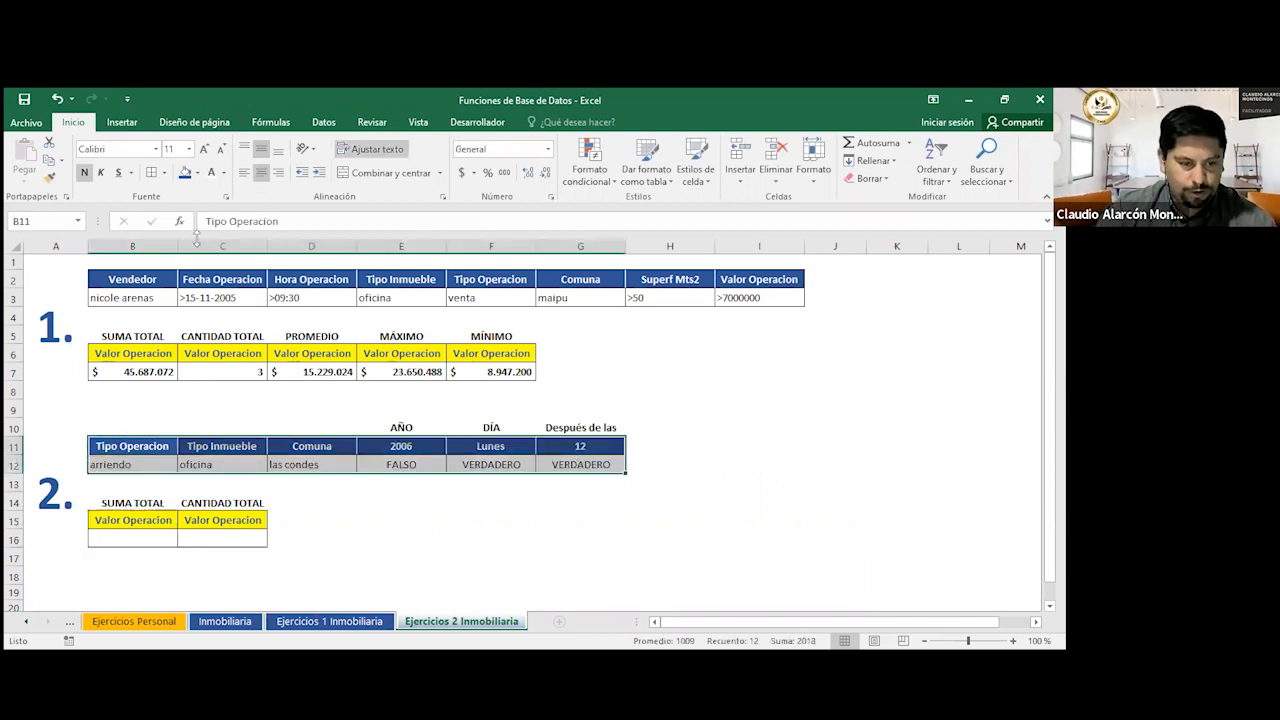
pyautogui.click(53, 221)
pyautogui.write('Criterio')
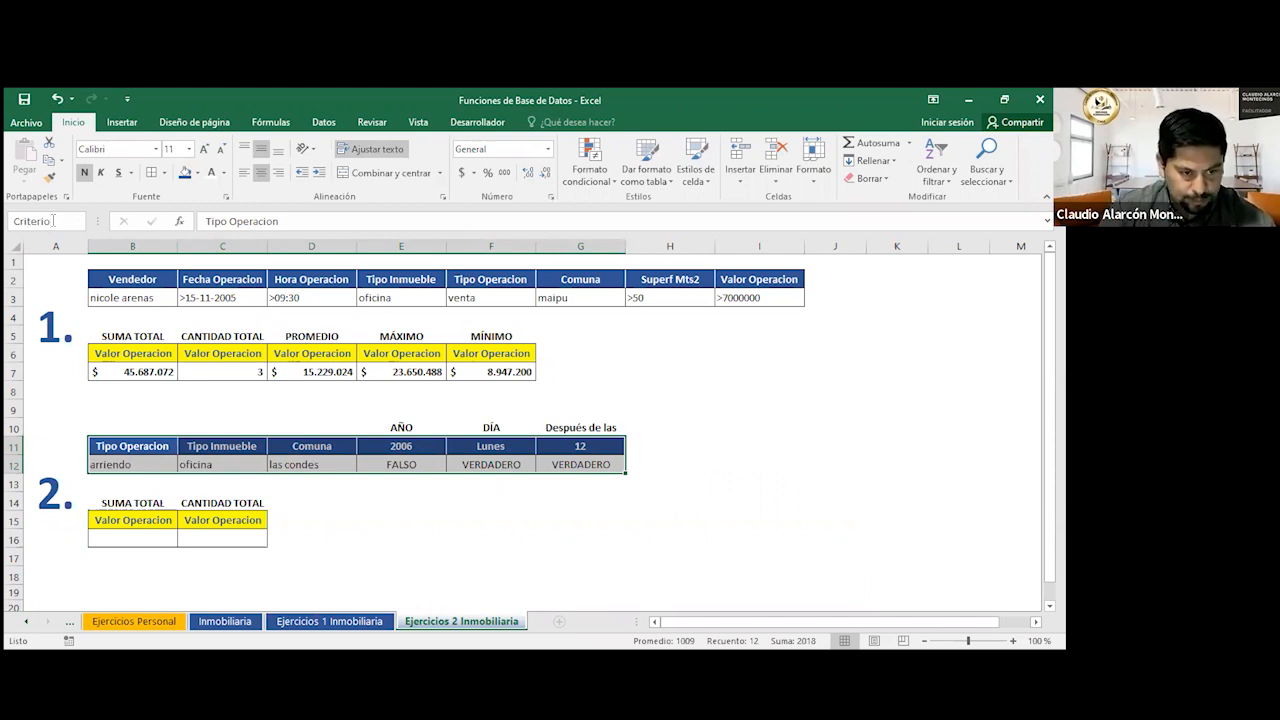
pyautogui.press('Return')
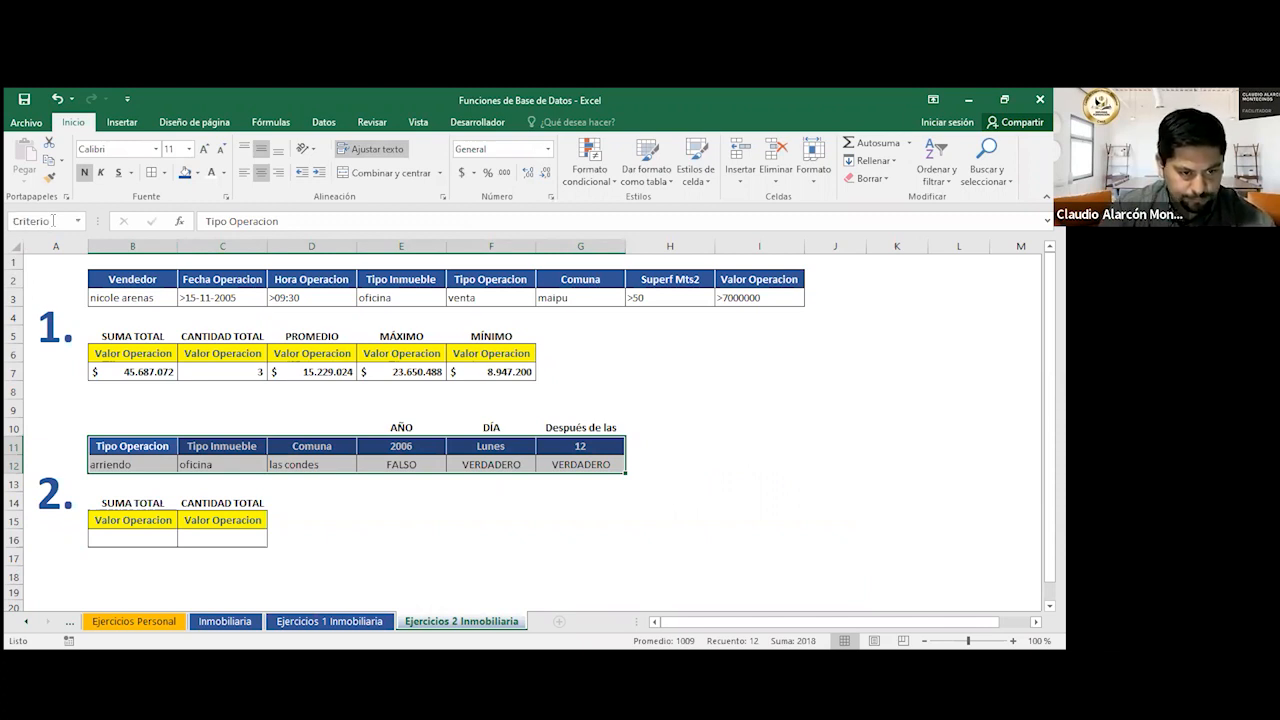
# Enter the SUMA TOTAL formula =BDSUMA(Inmobiliaria;ValorOperacion;Criterio) in B16.
pyautogui.click(143, 535)
pyautogui.write('=')
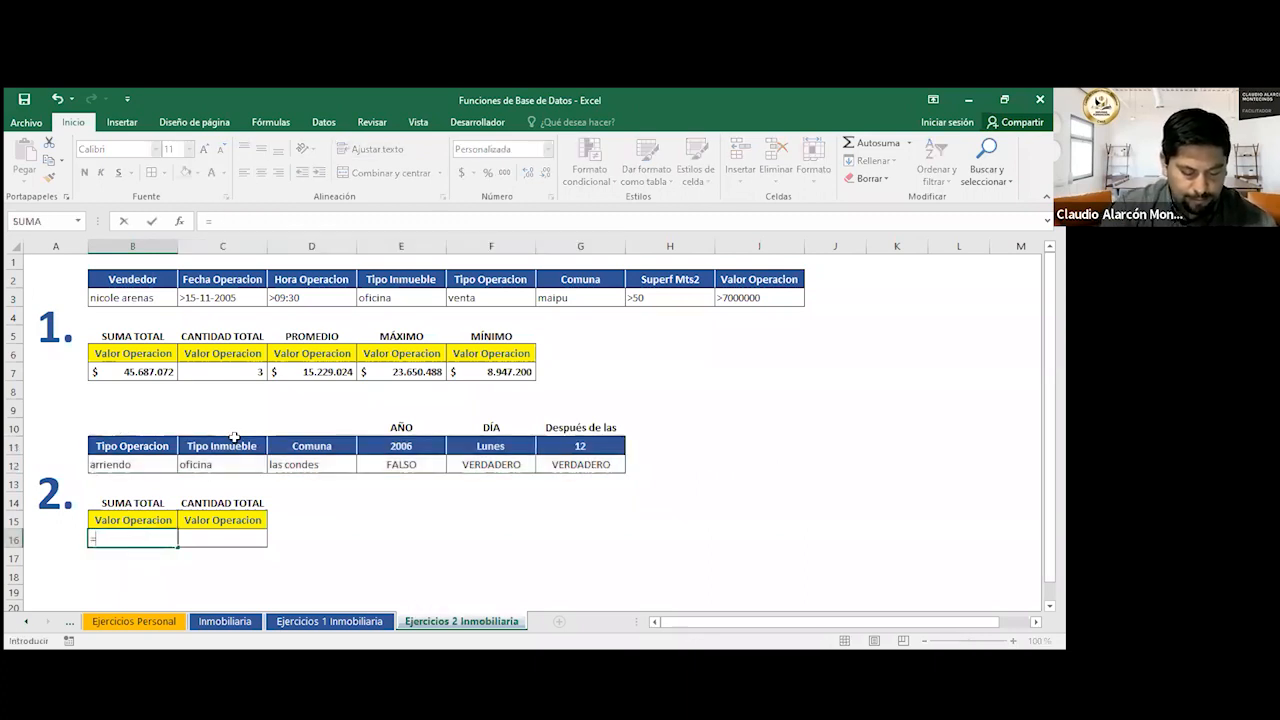
pyautogui.write('b')
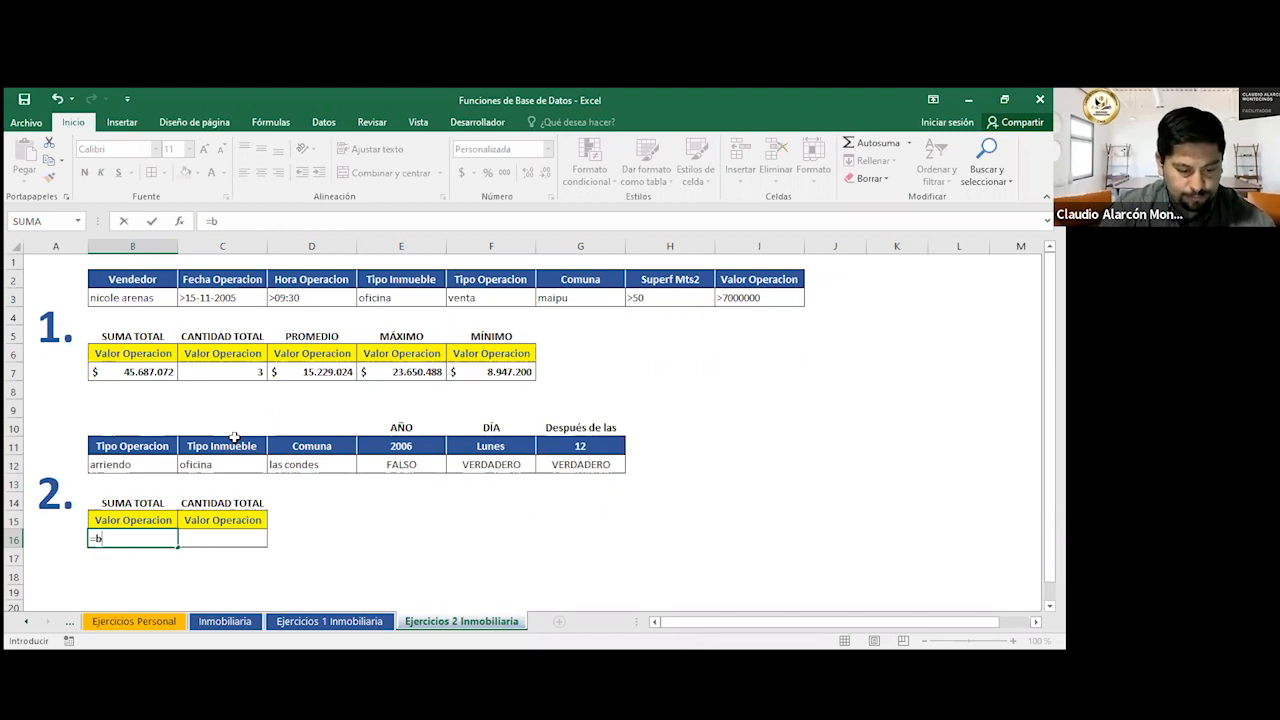
pyautogui.write('dsu')
pyautogui.press('Tab')
pyautogui.write('inmu')
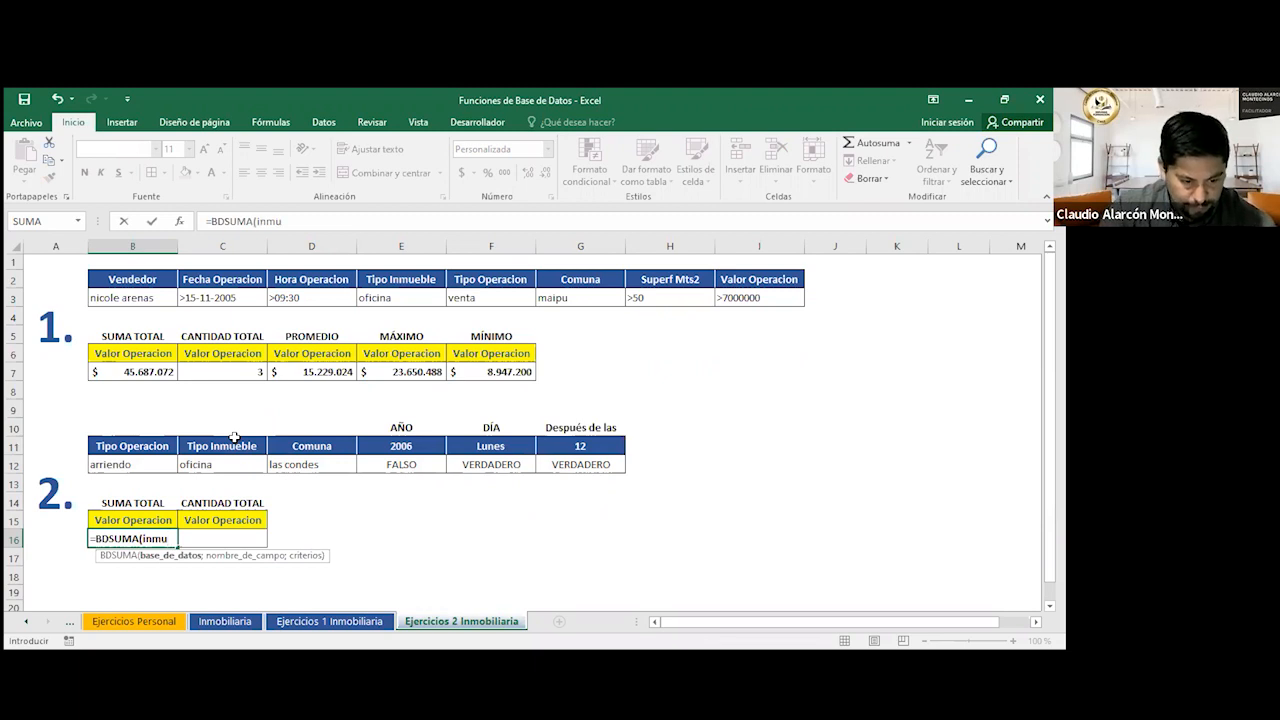
pyautogui.press('BackSpace')
pyautogui.press('BackSpace')
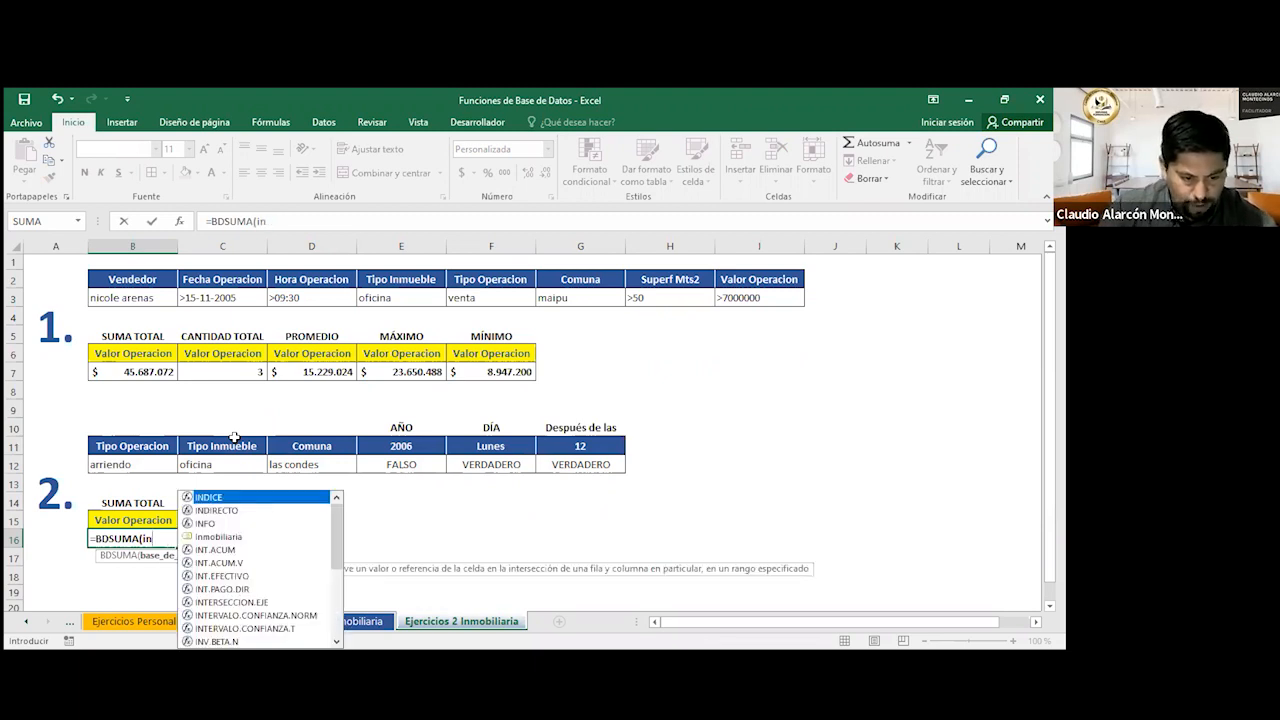
pyautogui.write('m')
pyautogui.press('Tab')
pyautogui.write(';')
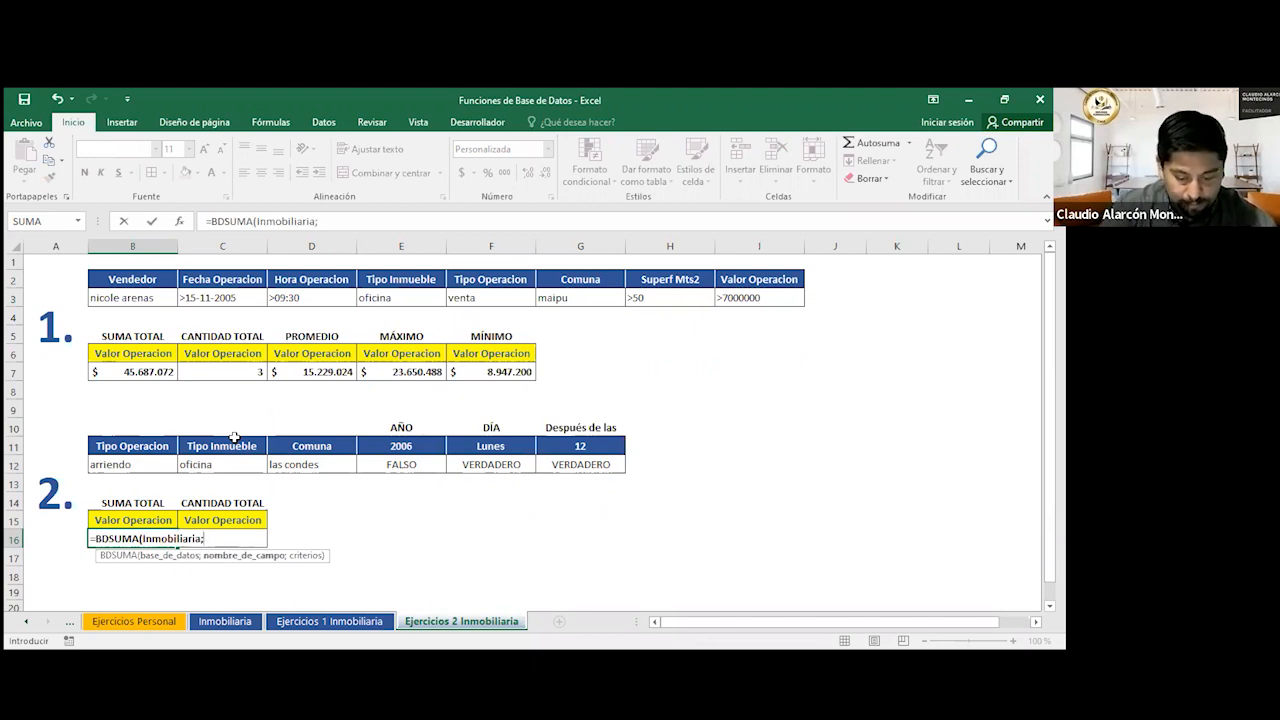
pyautogui.write('valo')
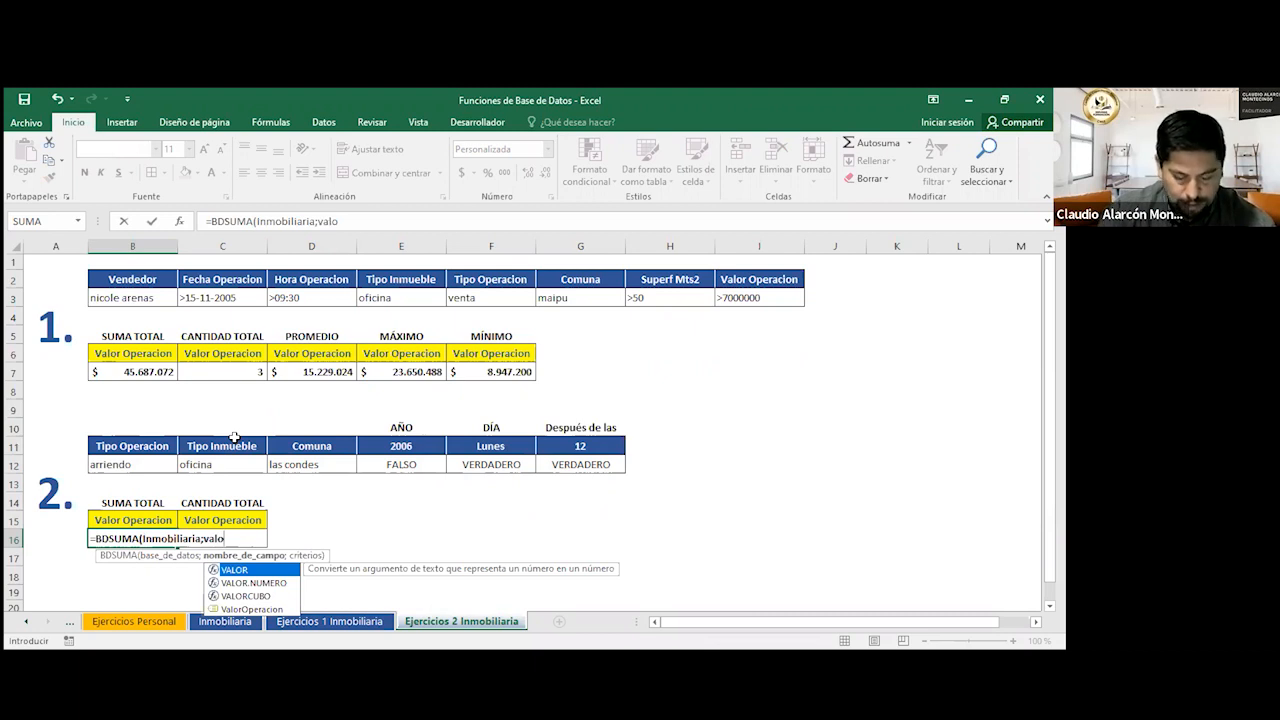
pyautogui.press('Down')
pyautogui.press('Down')
pyautogui.press('Down')
pyautogui.press('Tab')
pyautogui.write(';')
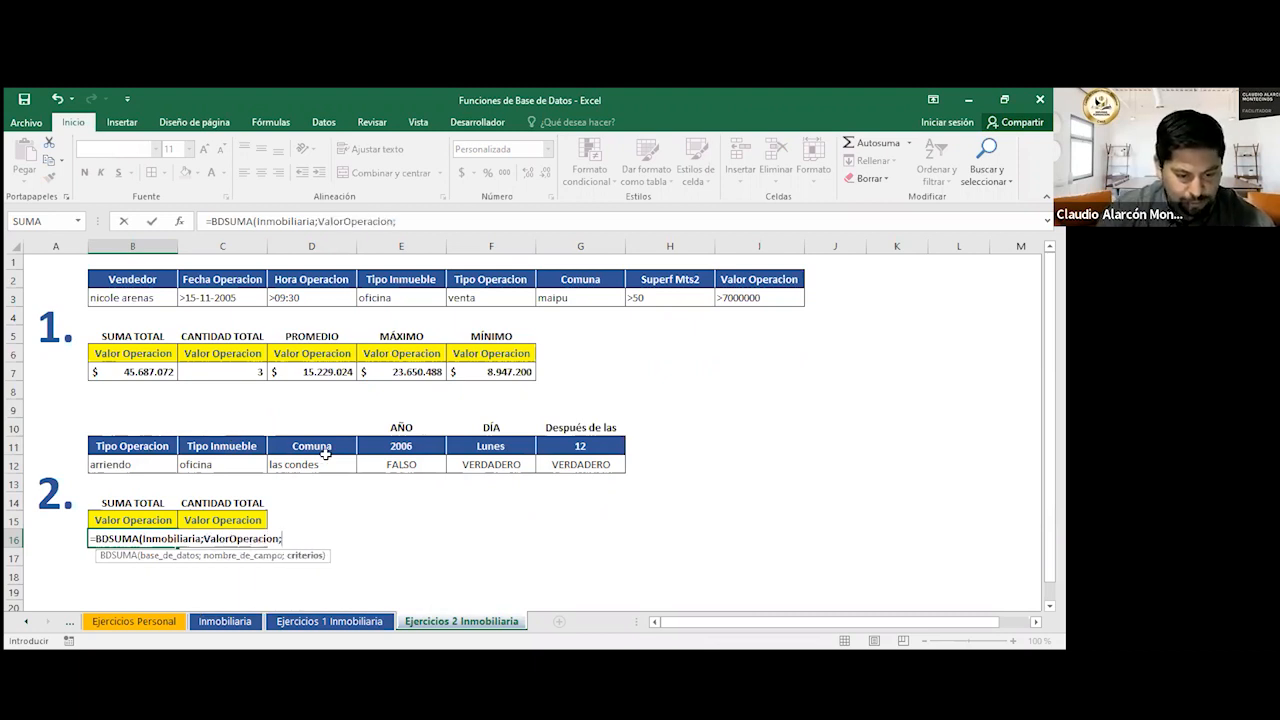
pyautogui.write('cri')
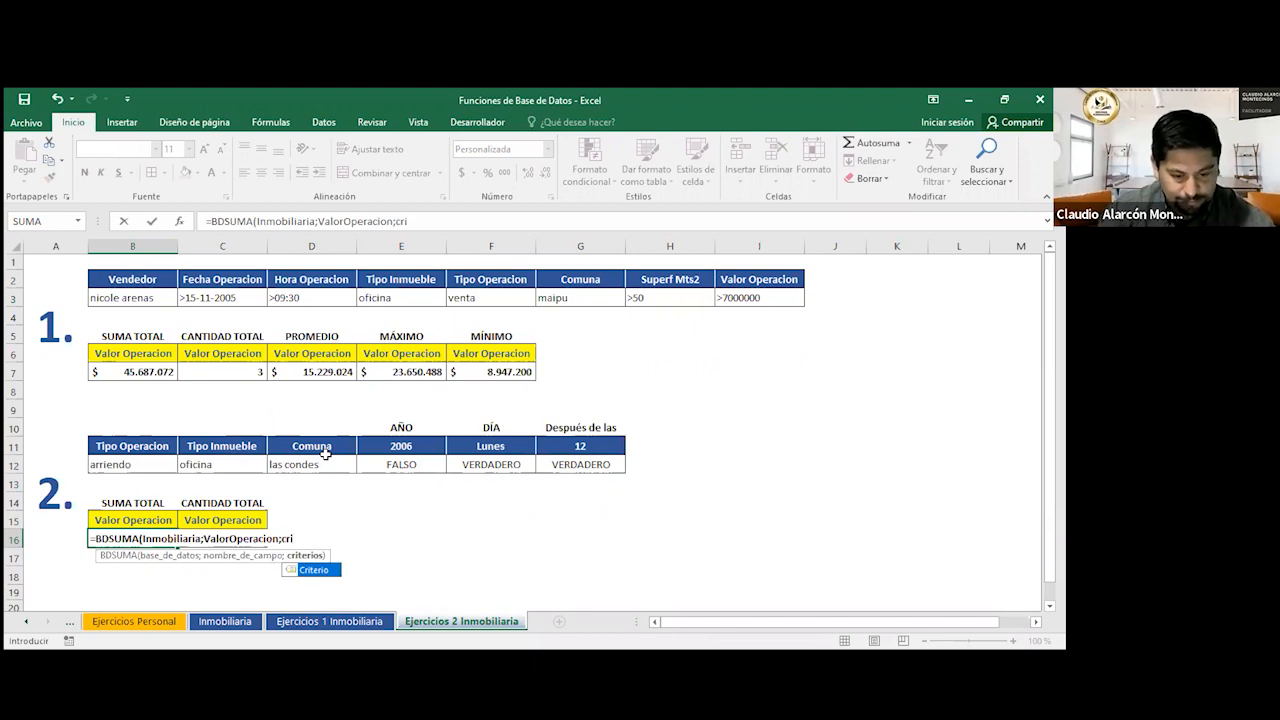
pyautogui.press('Tab')
pyautogui.write(')')
pyautogui.press('Return')
# Copy the SUMA TOTAL formula from B16 to C16 and change its function to BDCONTAR for CANTIDAD TOTAL.
pyautogui.click(145, 540)
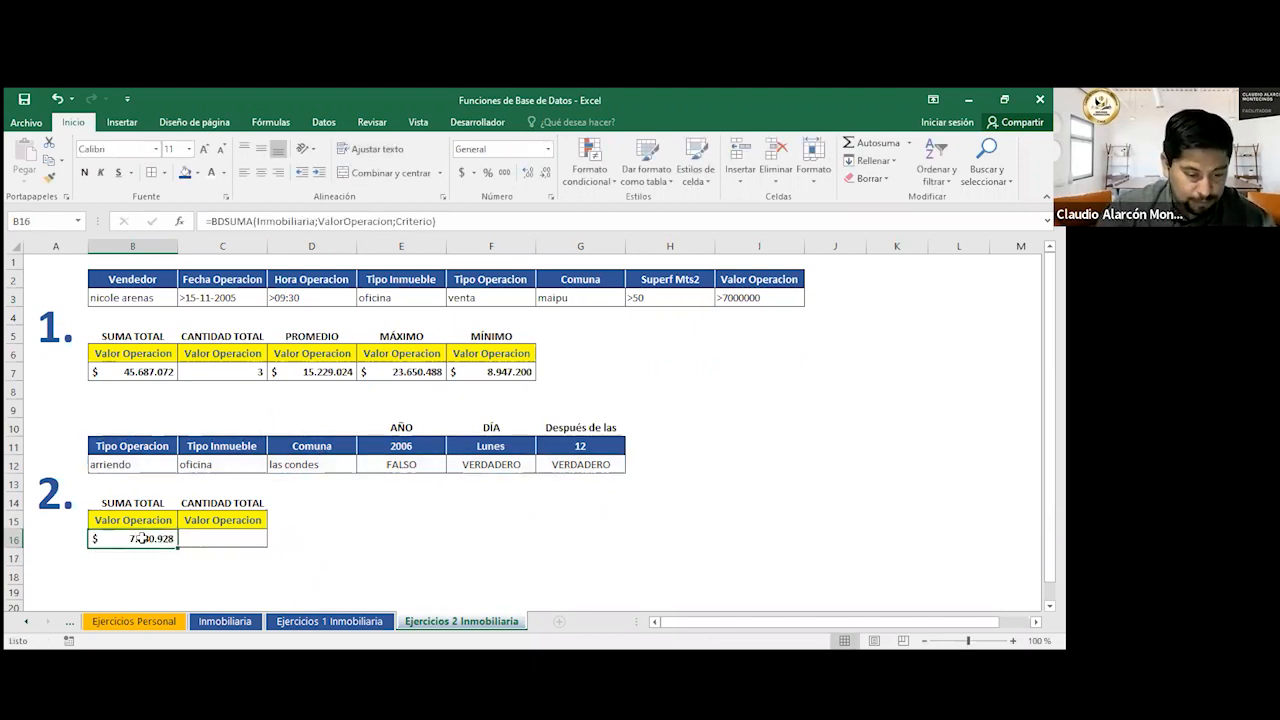
pyautogui.moveTo(175, 547); pyautogui.dragTo(244, 539)
pyautogui.click(244, 540)
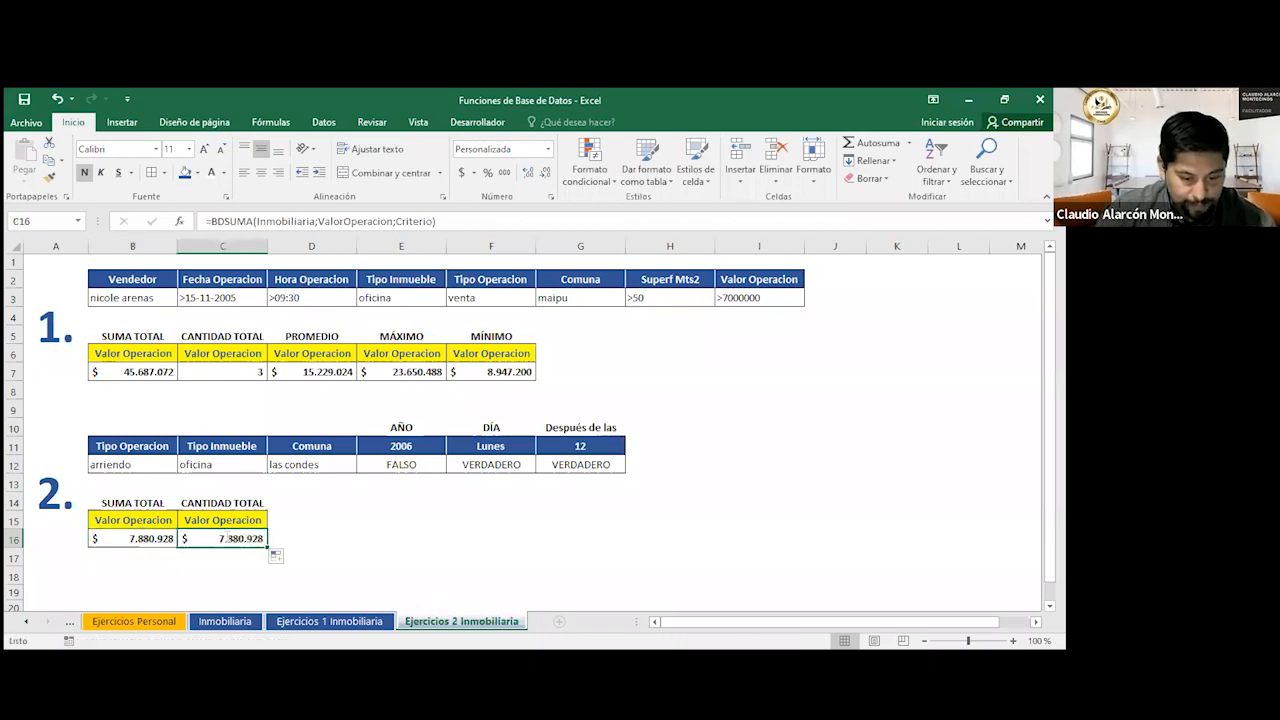
pyautogui.doubleClick(240, 540)
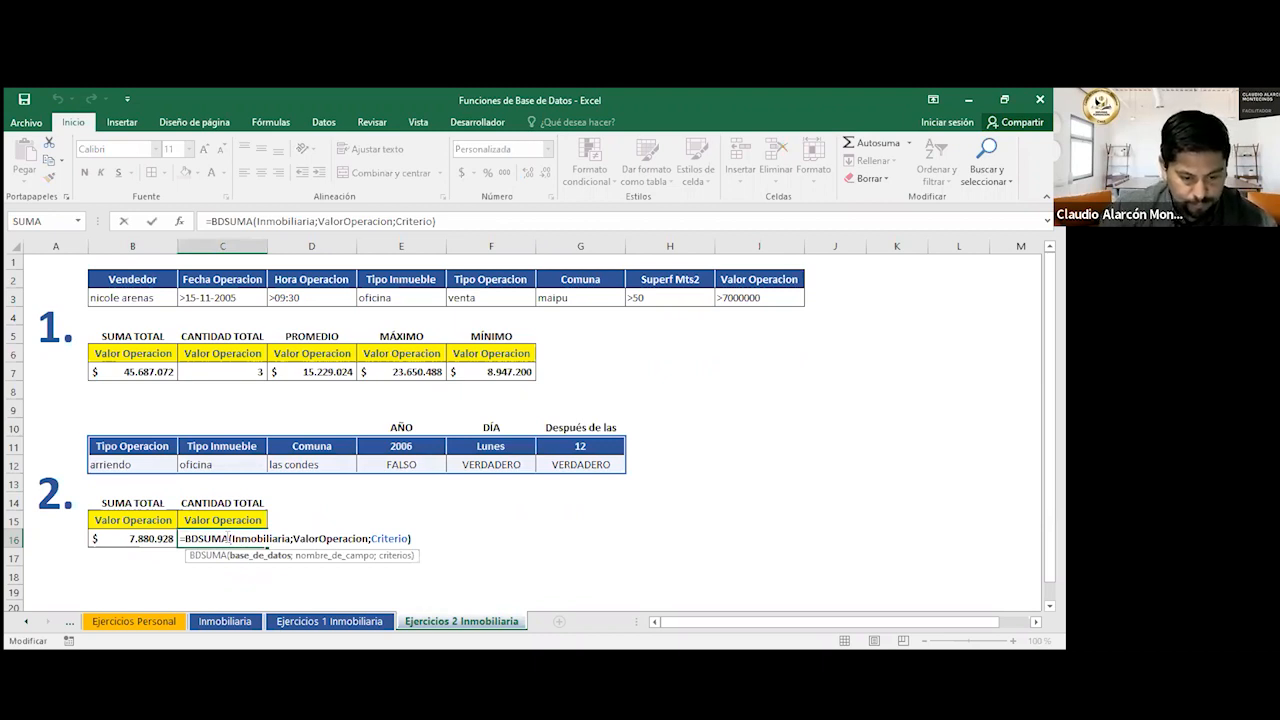
pyautogui.click(228, 538)
pyautogui.press('BackSpace')
pyautogui.press('BackSpace')
pyautogui.press('BackSpace')
pyautogui.press('BackSpace')
pyautogui.write('CONTAR')
pyautogui.press('Return')
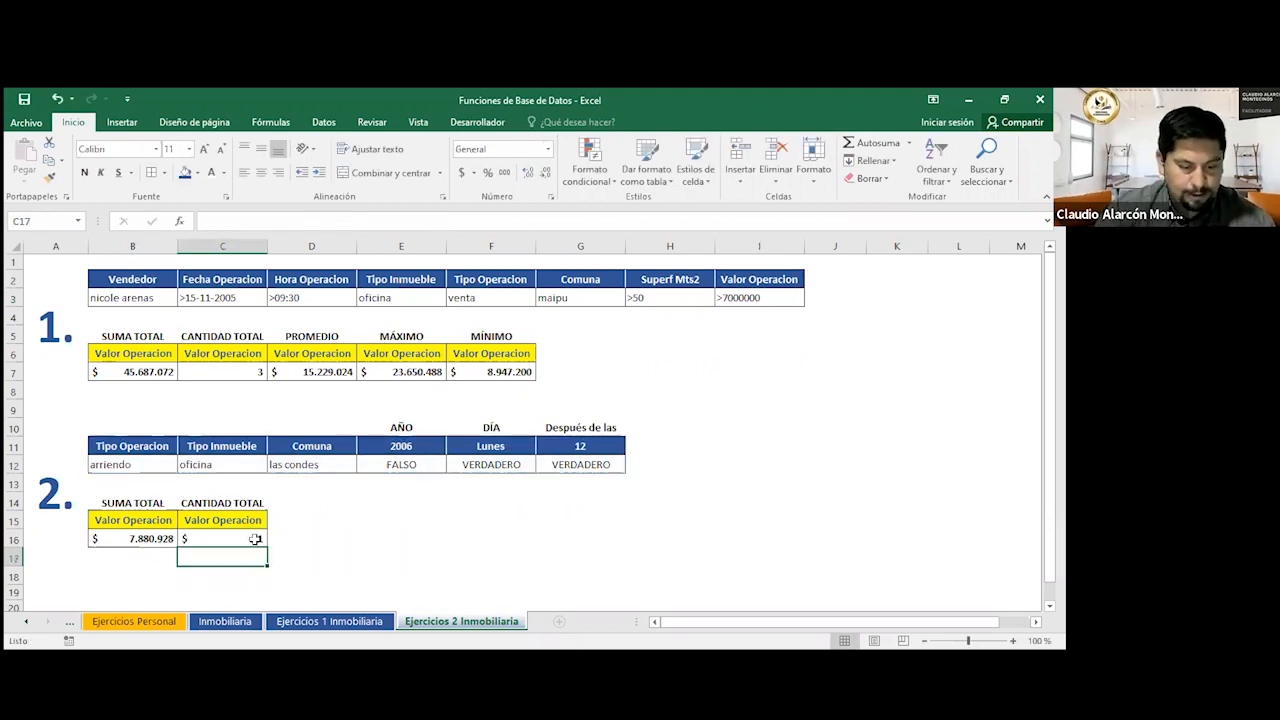
# Apply the thousands style without a currency symbol to the CANTIDAD TOTAL value in C16.
pyautogui.click(243, 538)
pyautogui.click(505, 174)
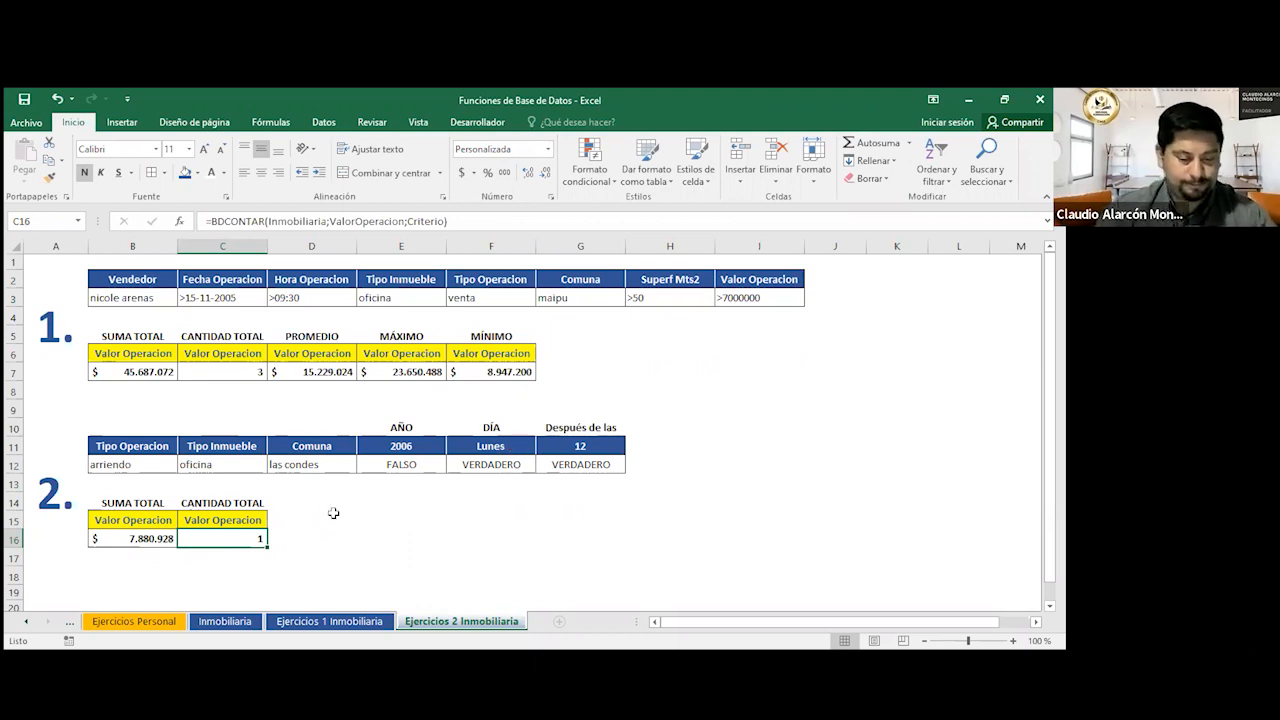
pyautogui.click(144, 539)
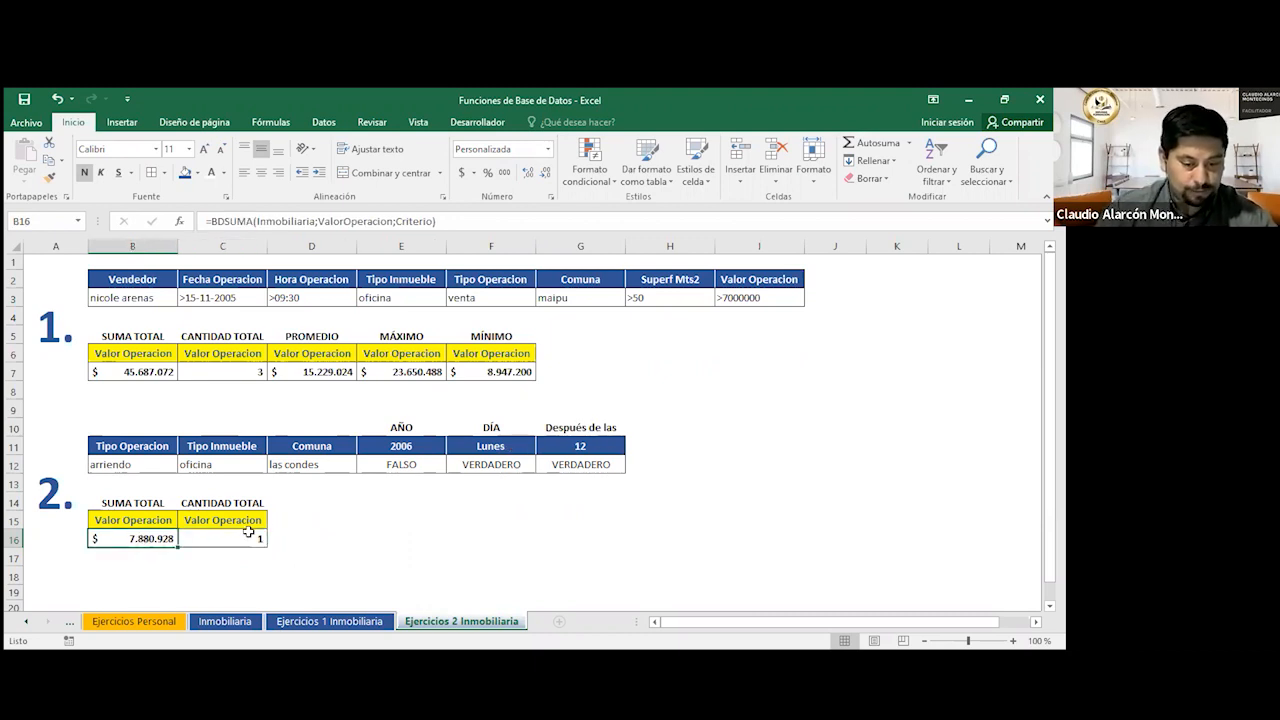